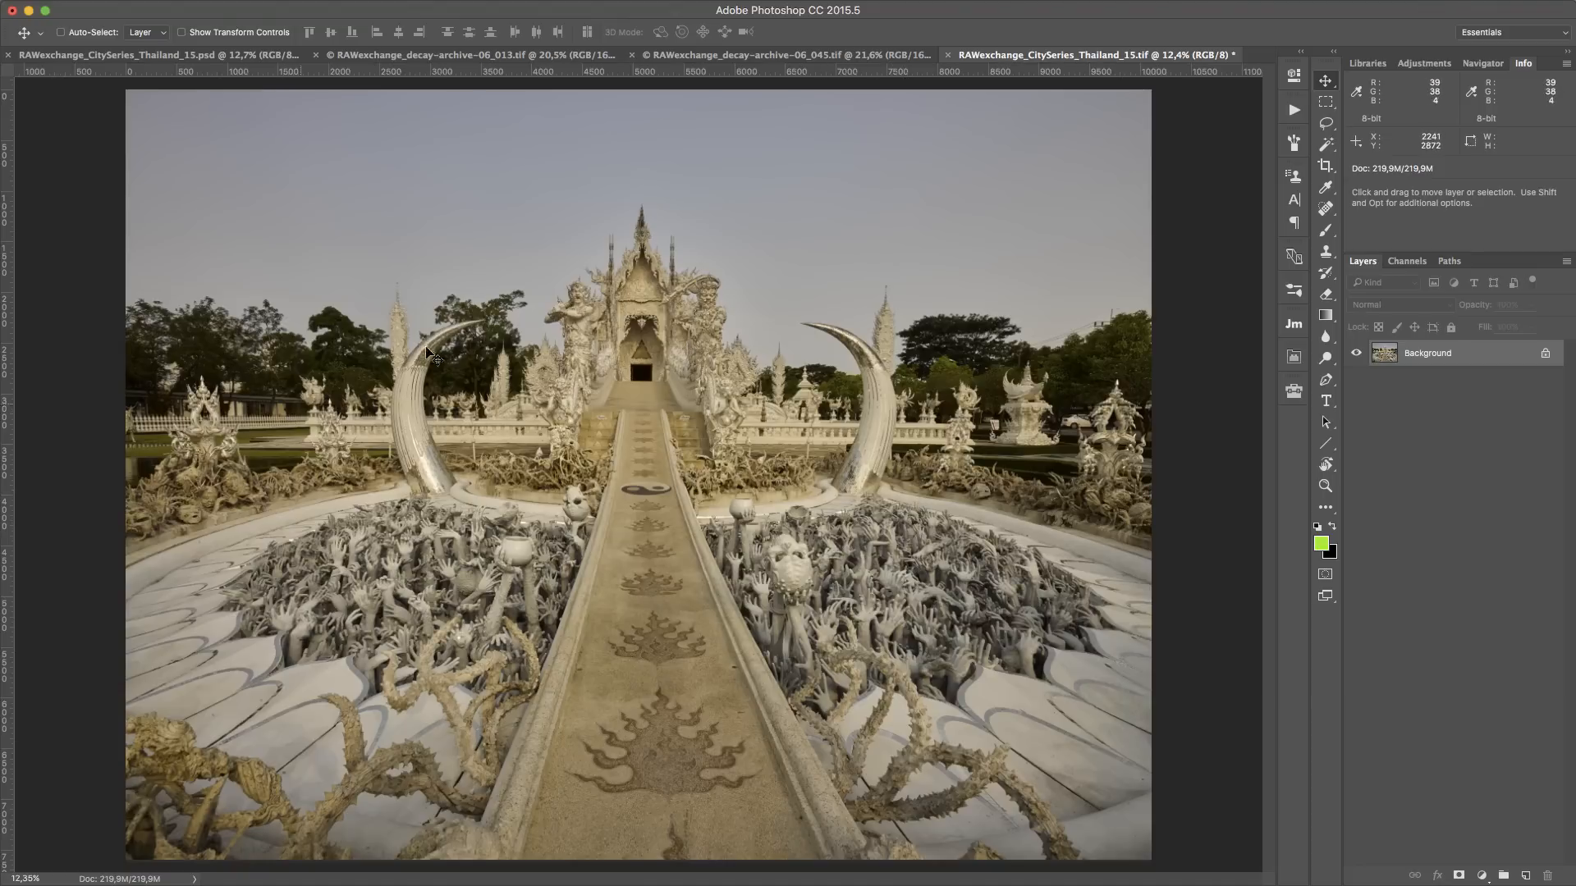
In the RAWexchange_decay-archive-06_013.tif document, draw three 4 px green lines along the wall and ceiling edges, converging at the far doorway
click(220, 57)
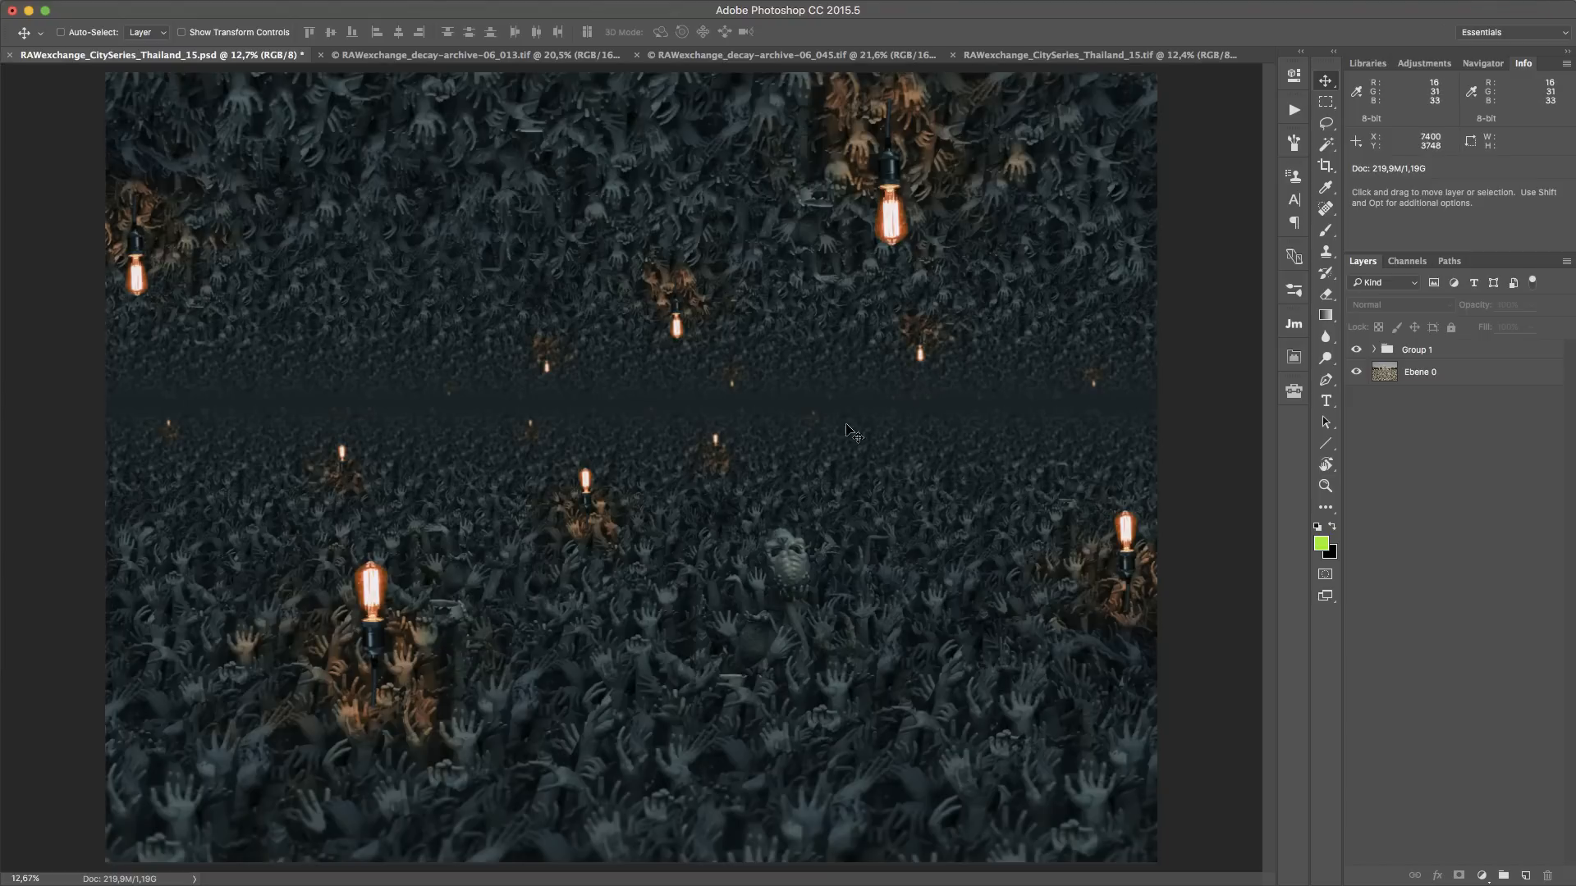
click(546, 57)
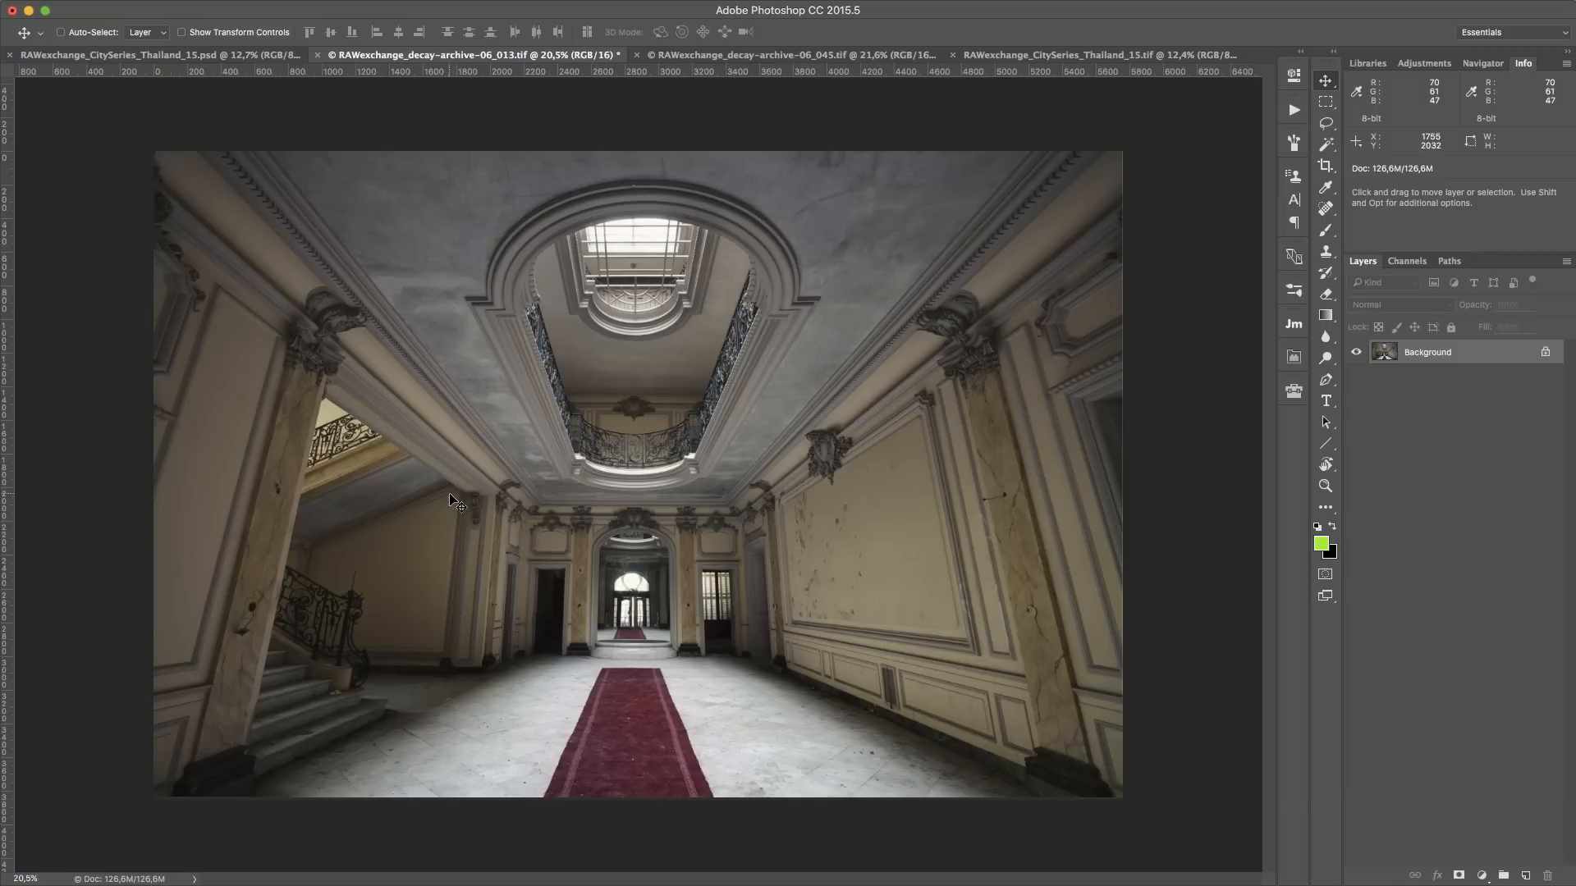
click(1326, 447)
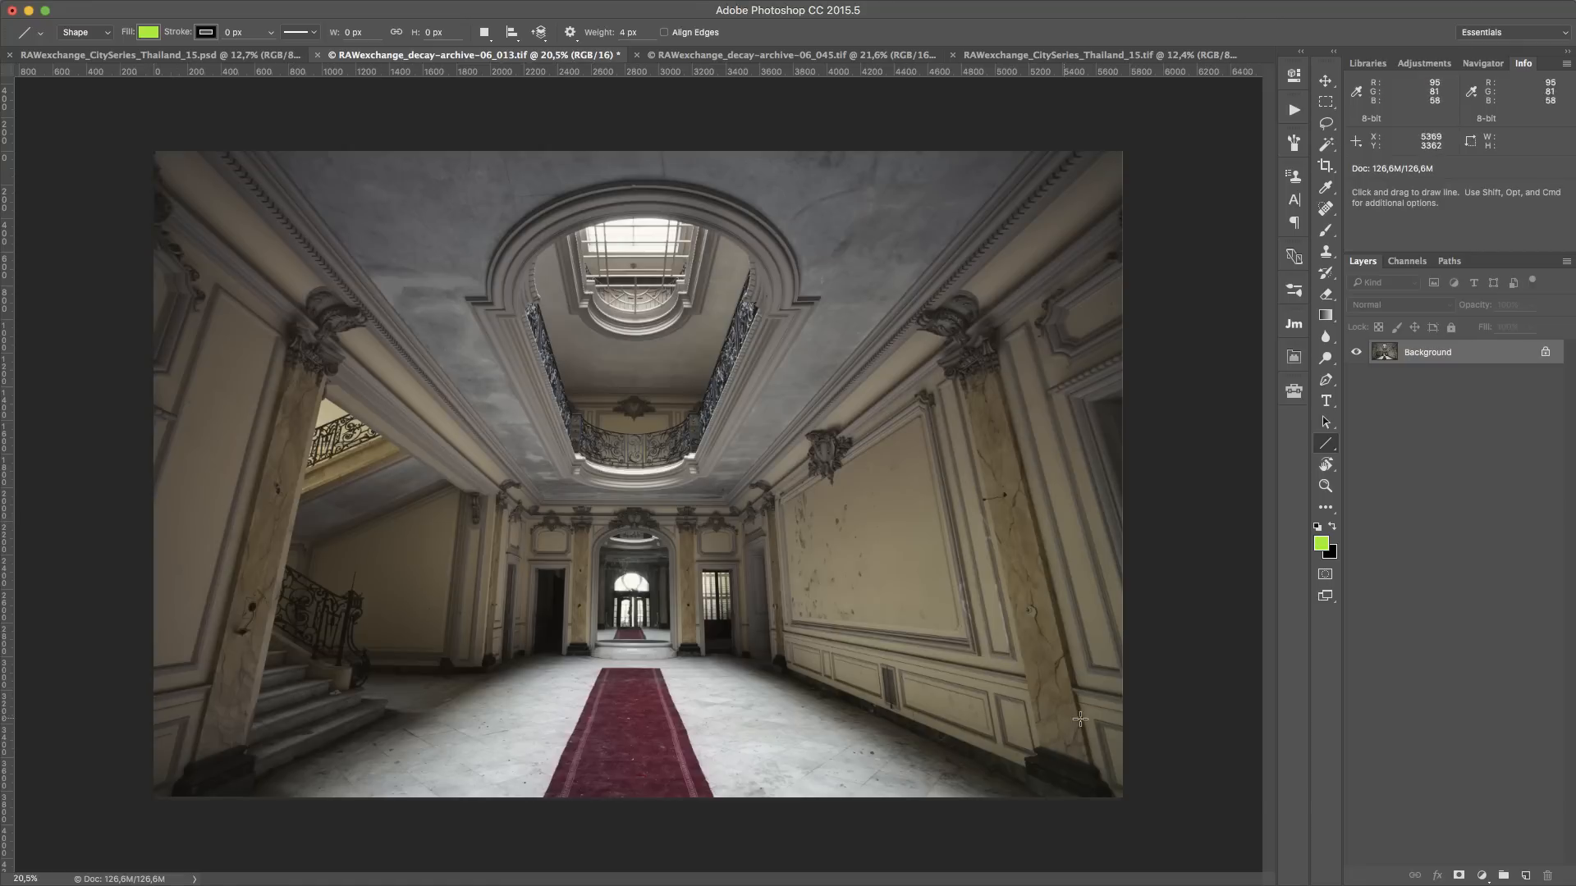
drag(1130, 698, 530, 583)
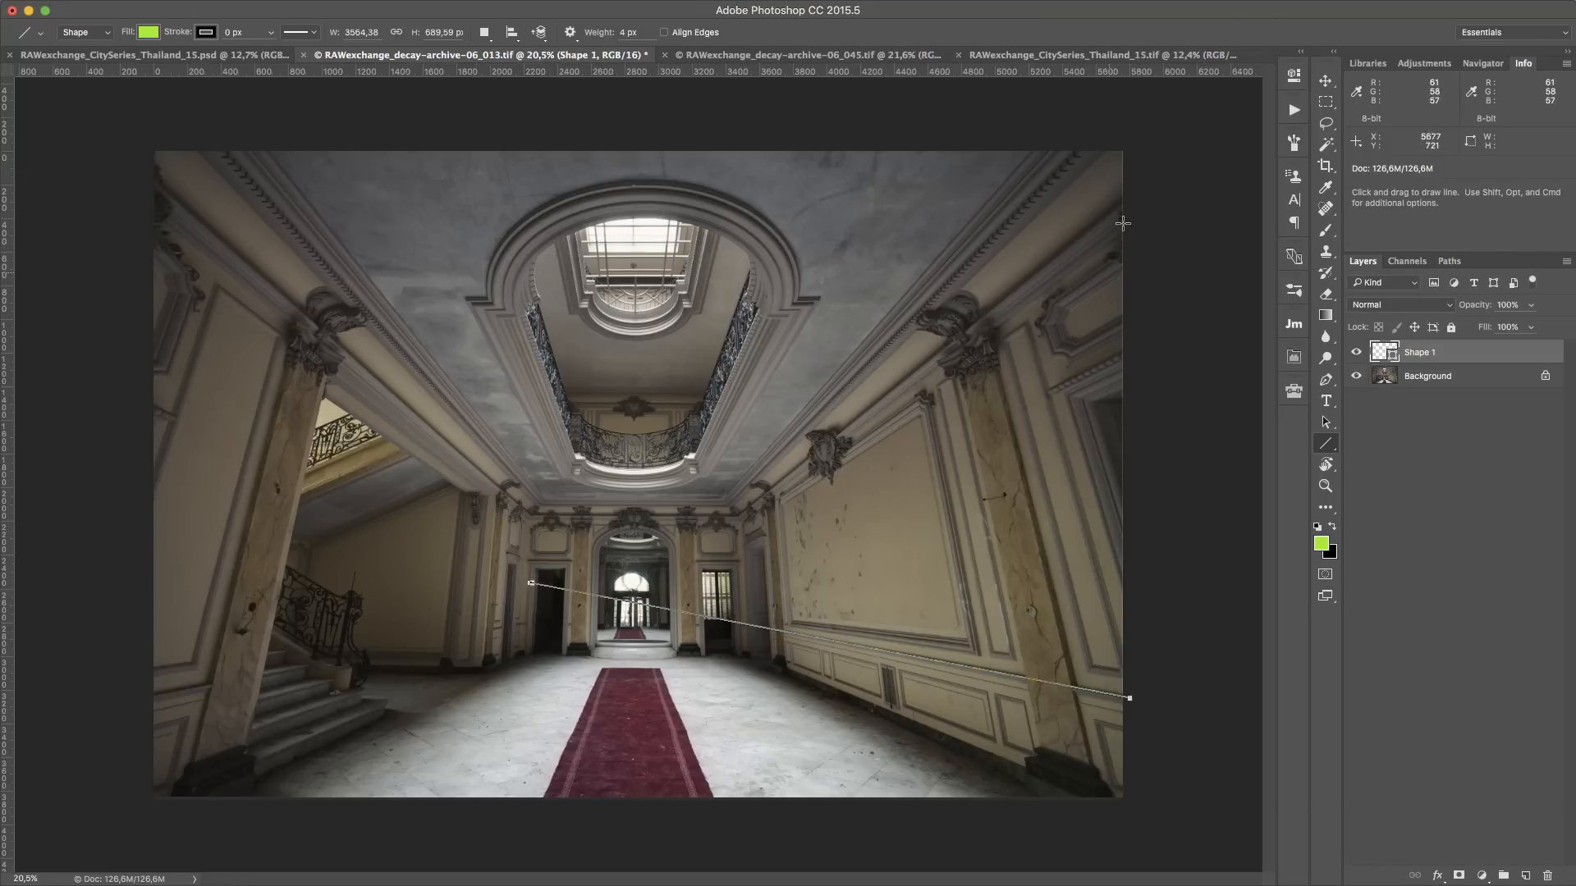
mouse_move(1034, 149)
mouse_down()
mouse_move(737, 408)
mouse_move(624, 606)
mouse_up()
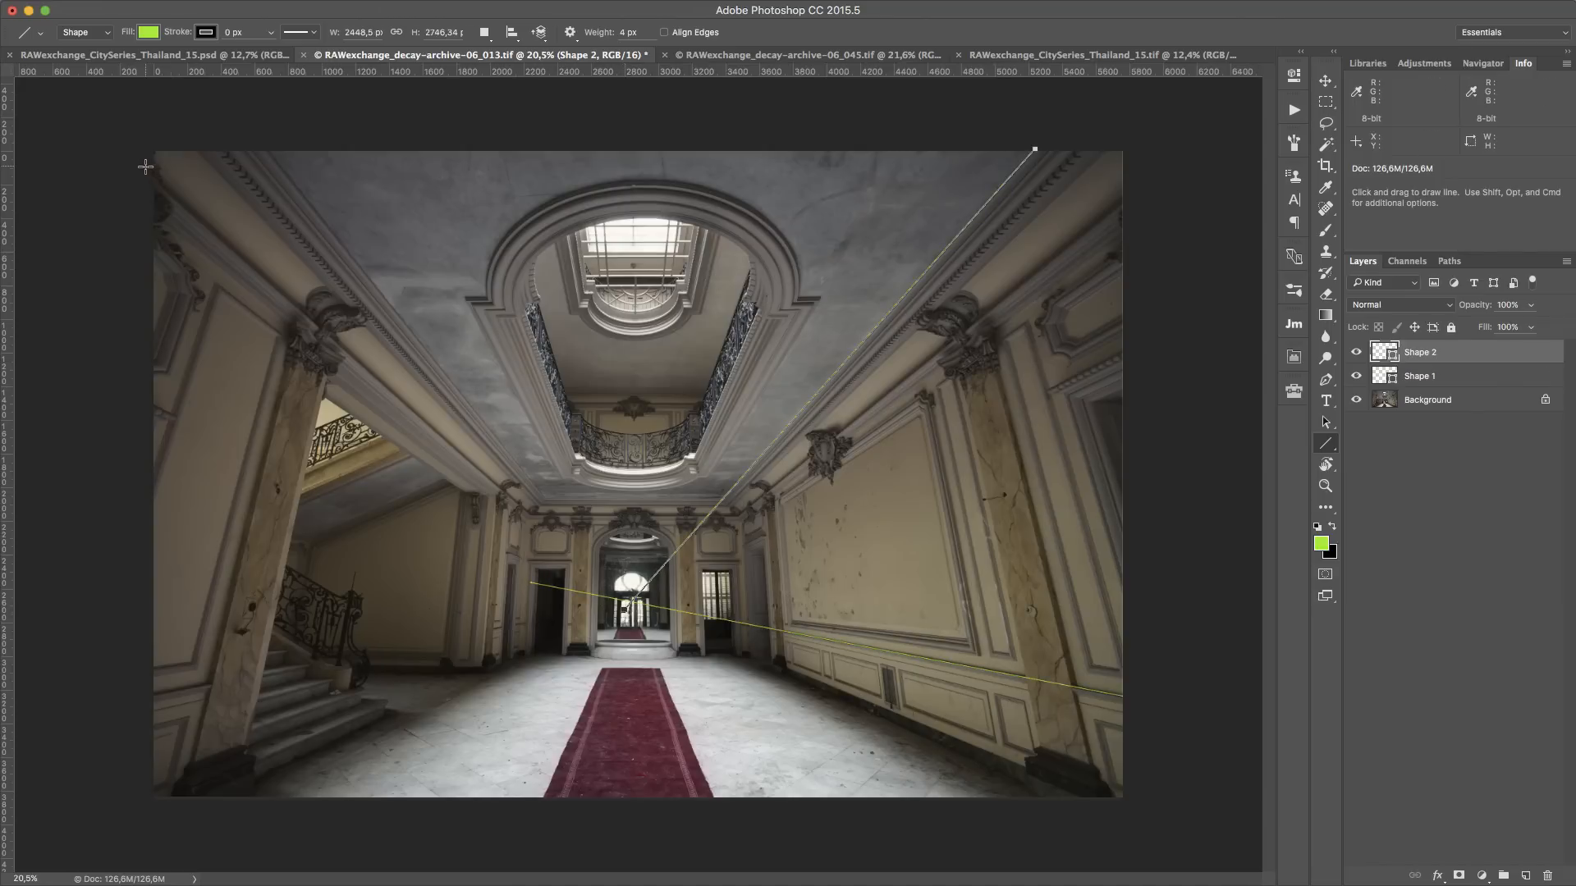
drag(146, 166, 692, 655)
Place a horizontal and a vertical guide through the point where the perspective lines cross at the far doorway
scroll(636, 611, up, 5)
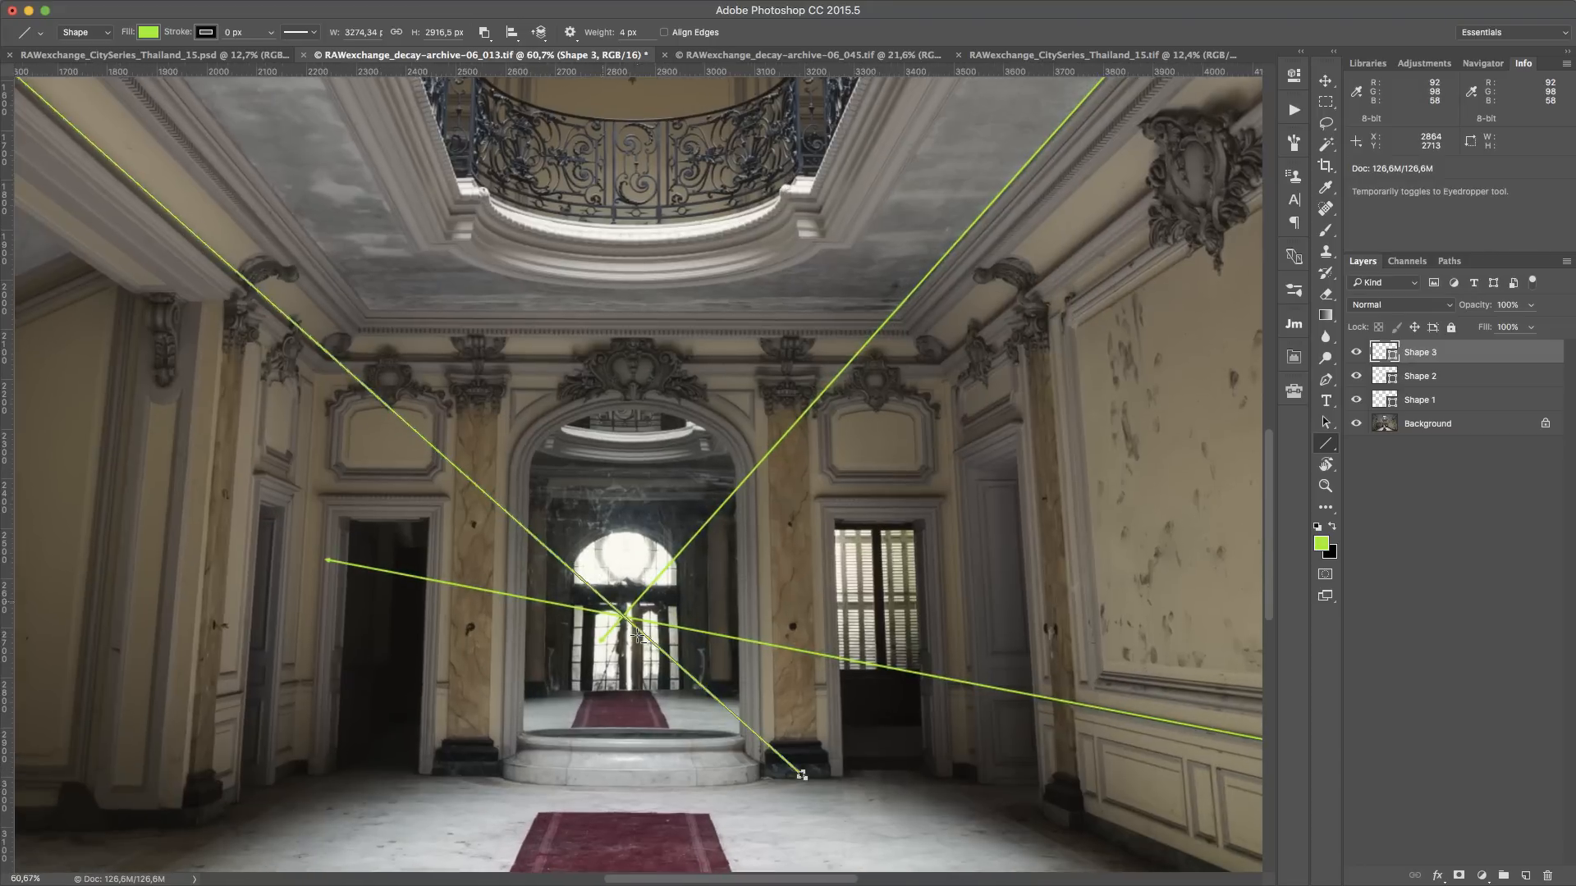
scroll(638, 636, up, 3)
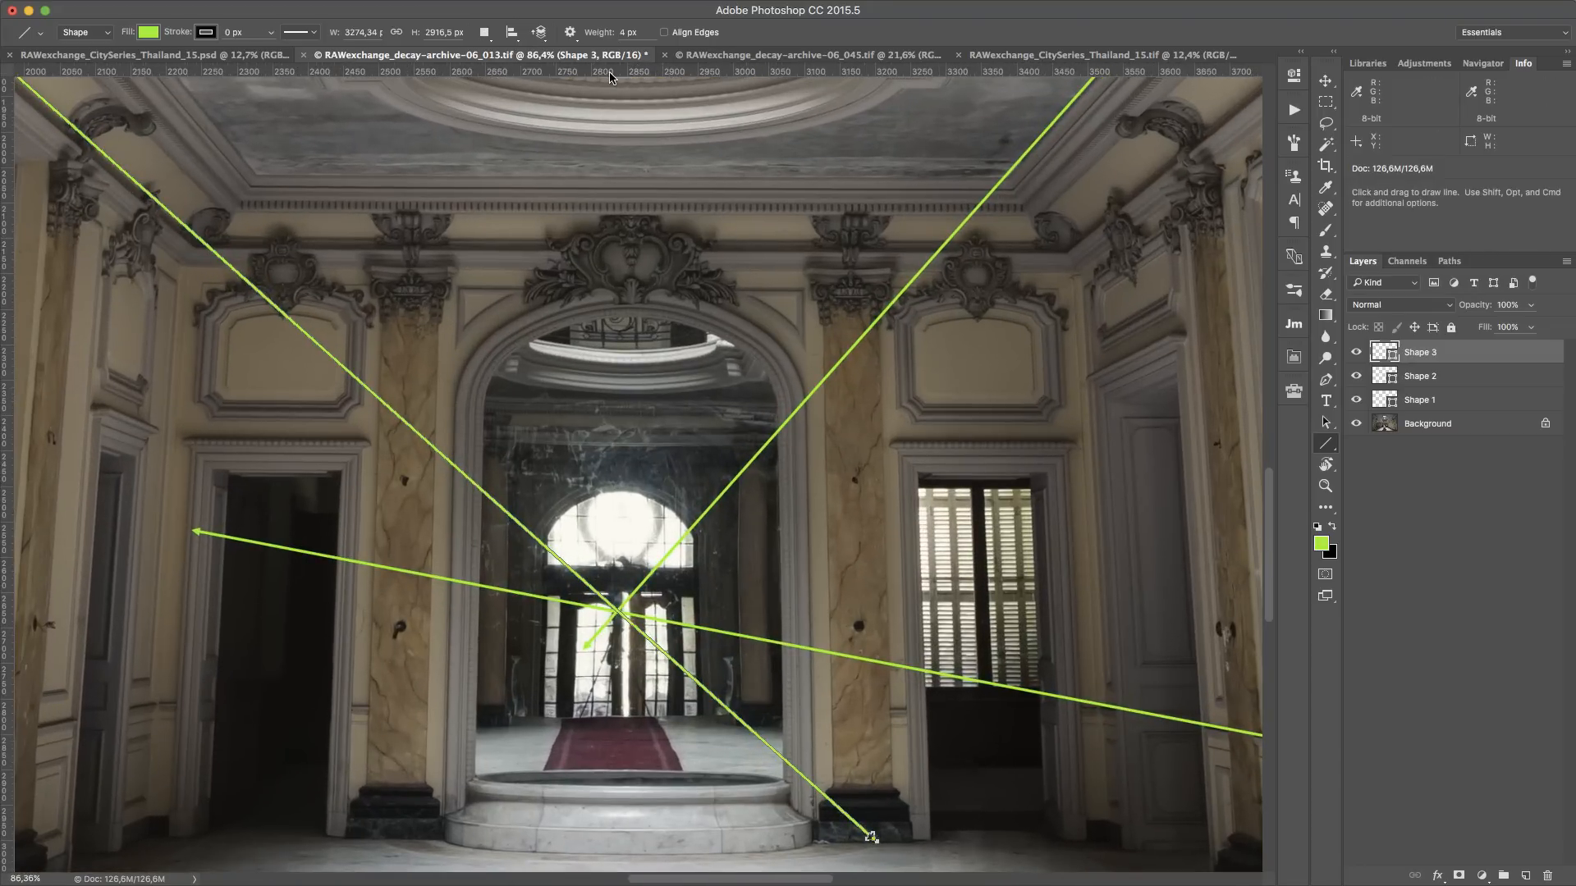
drag(609, 78, 707, 611)
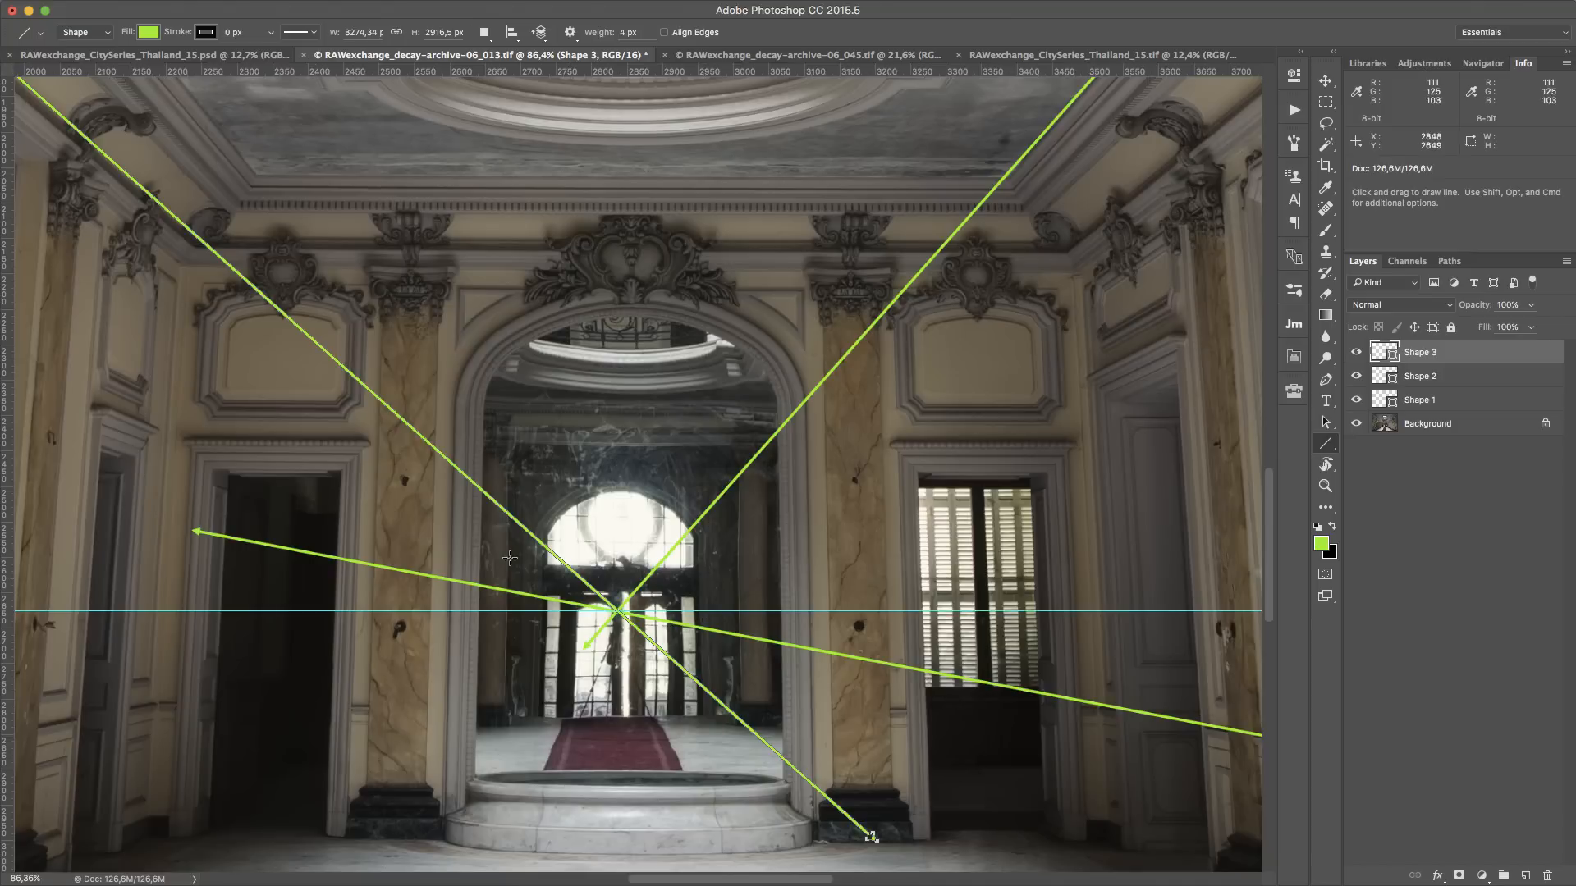
drag(8, 469, 616, 478)
scroll(623, 479, down, 5)
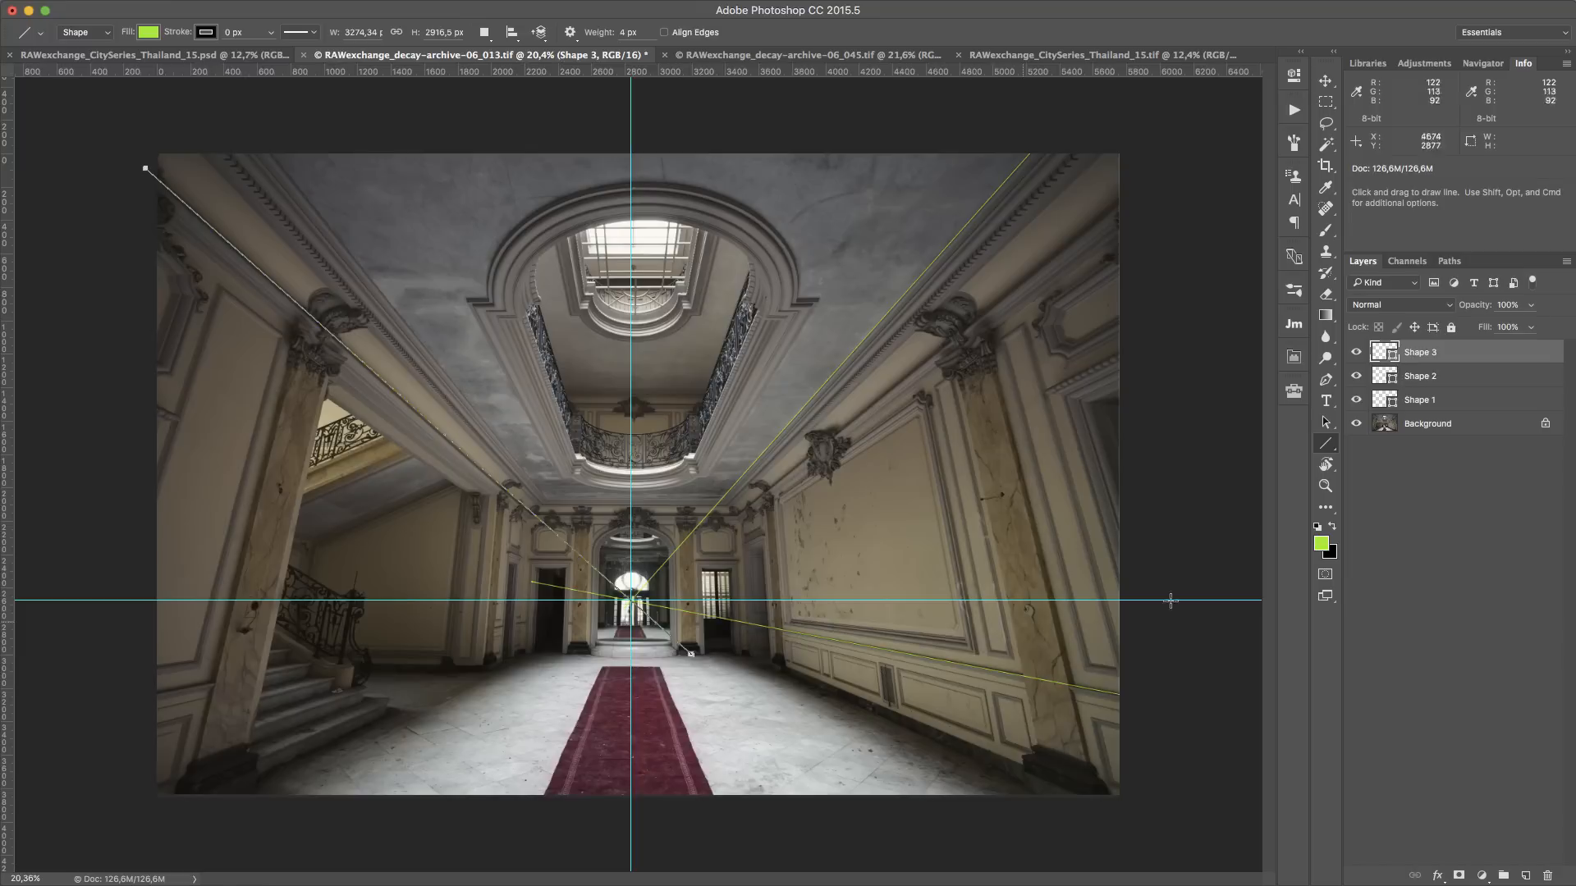
Delete all three perspective line shape layers, keeping only the guides over the hallway photo
shift+click(1487, 402)
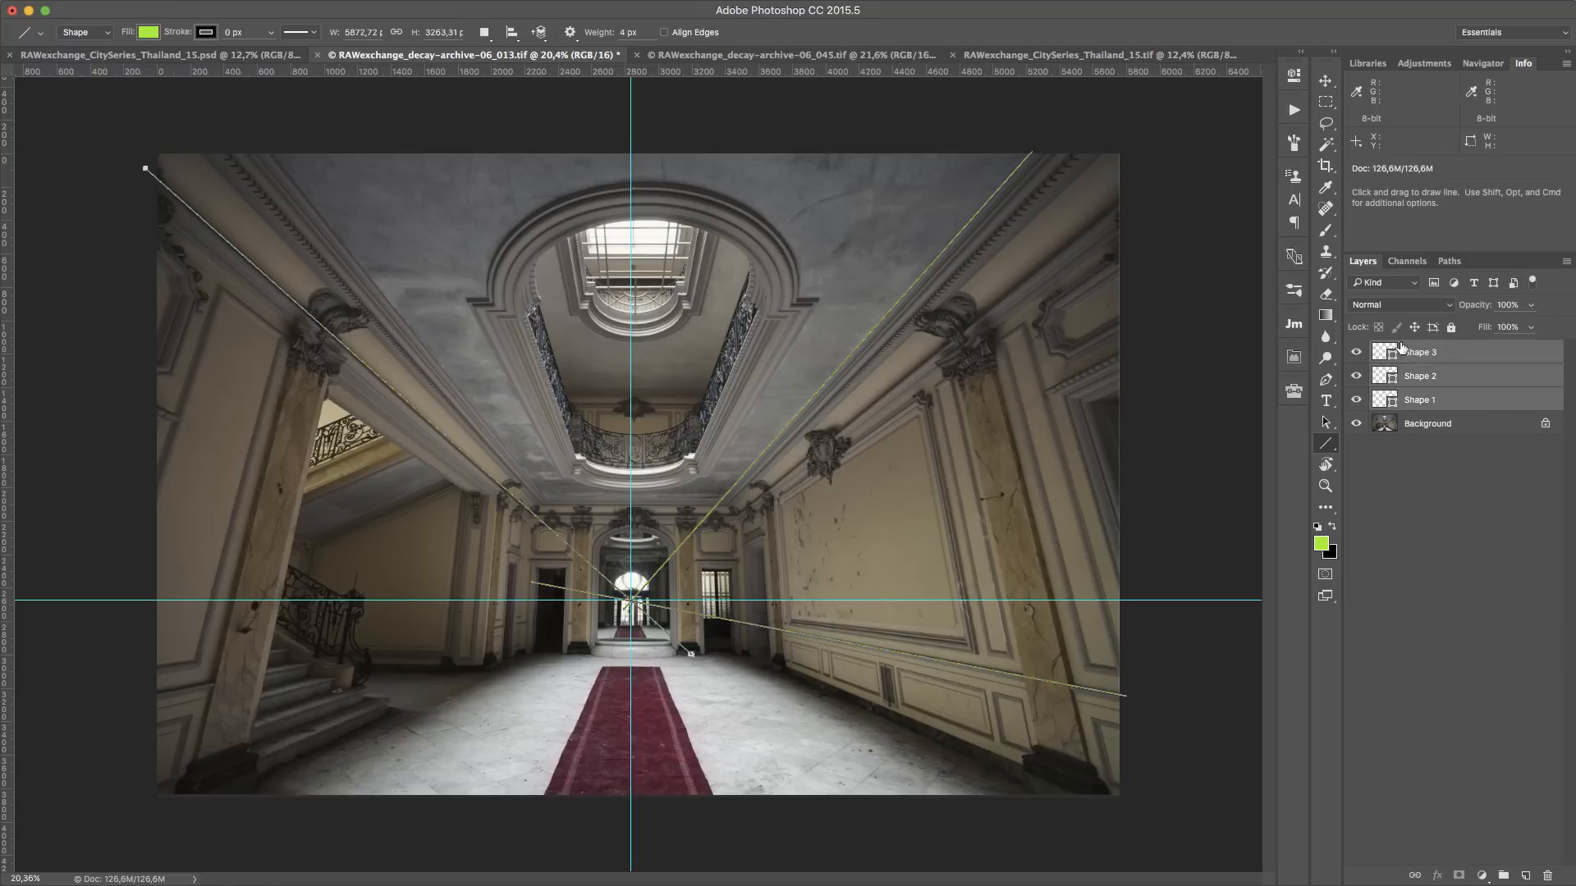
click(1556, 875)
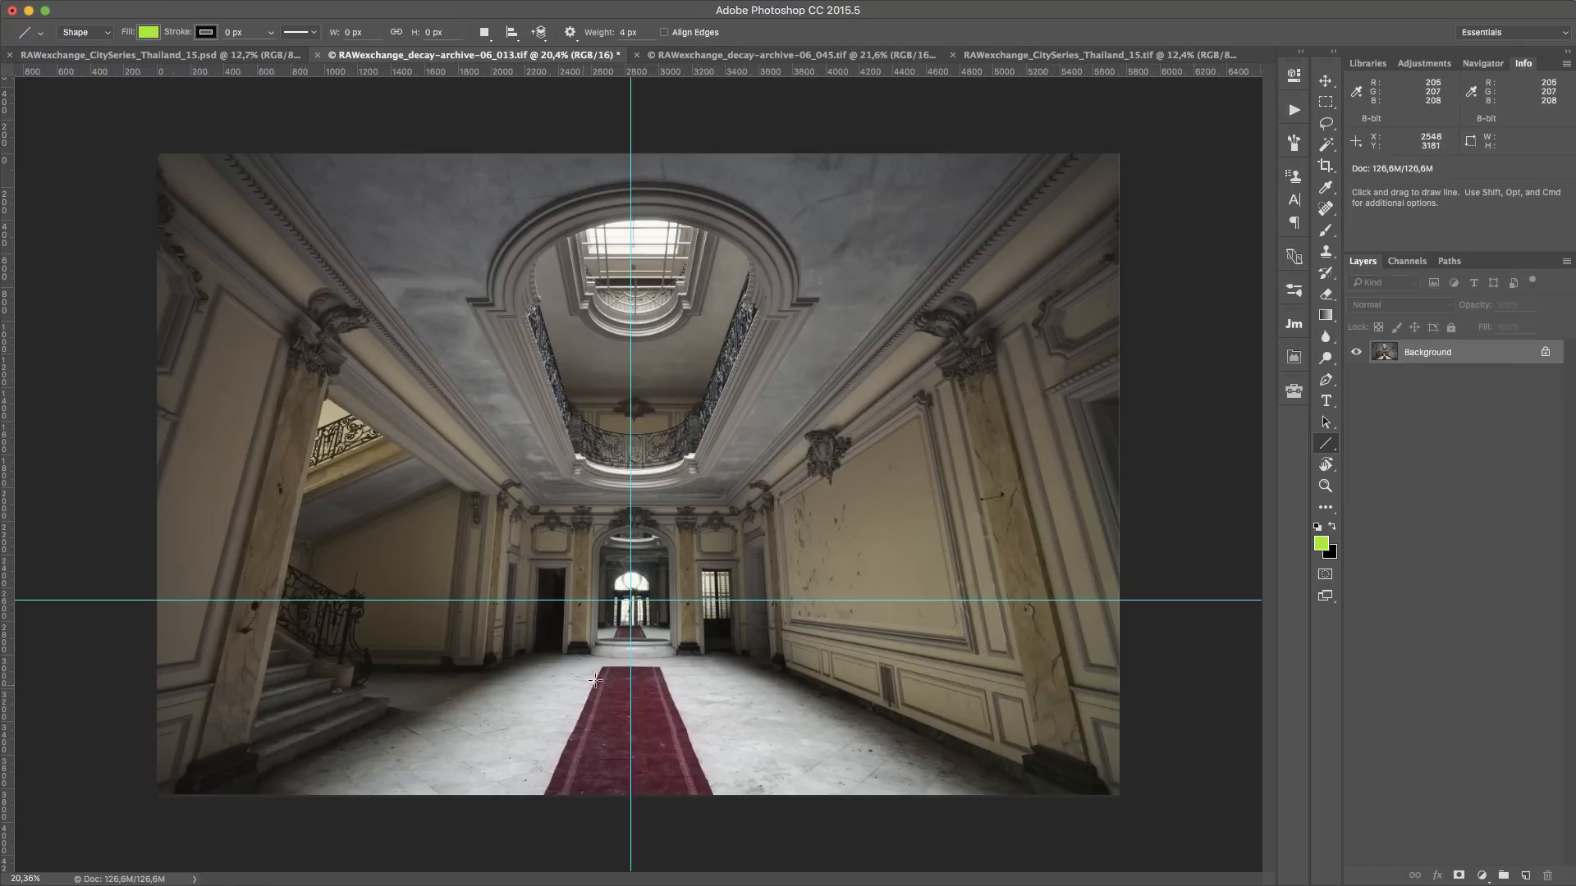
scroll(573, 620, up, 1)
scroll(679, 631, down, 1)
Lasso the carved ornament on the right wall's moulding and copy it onto a new layer
key(l)
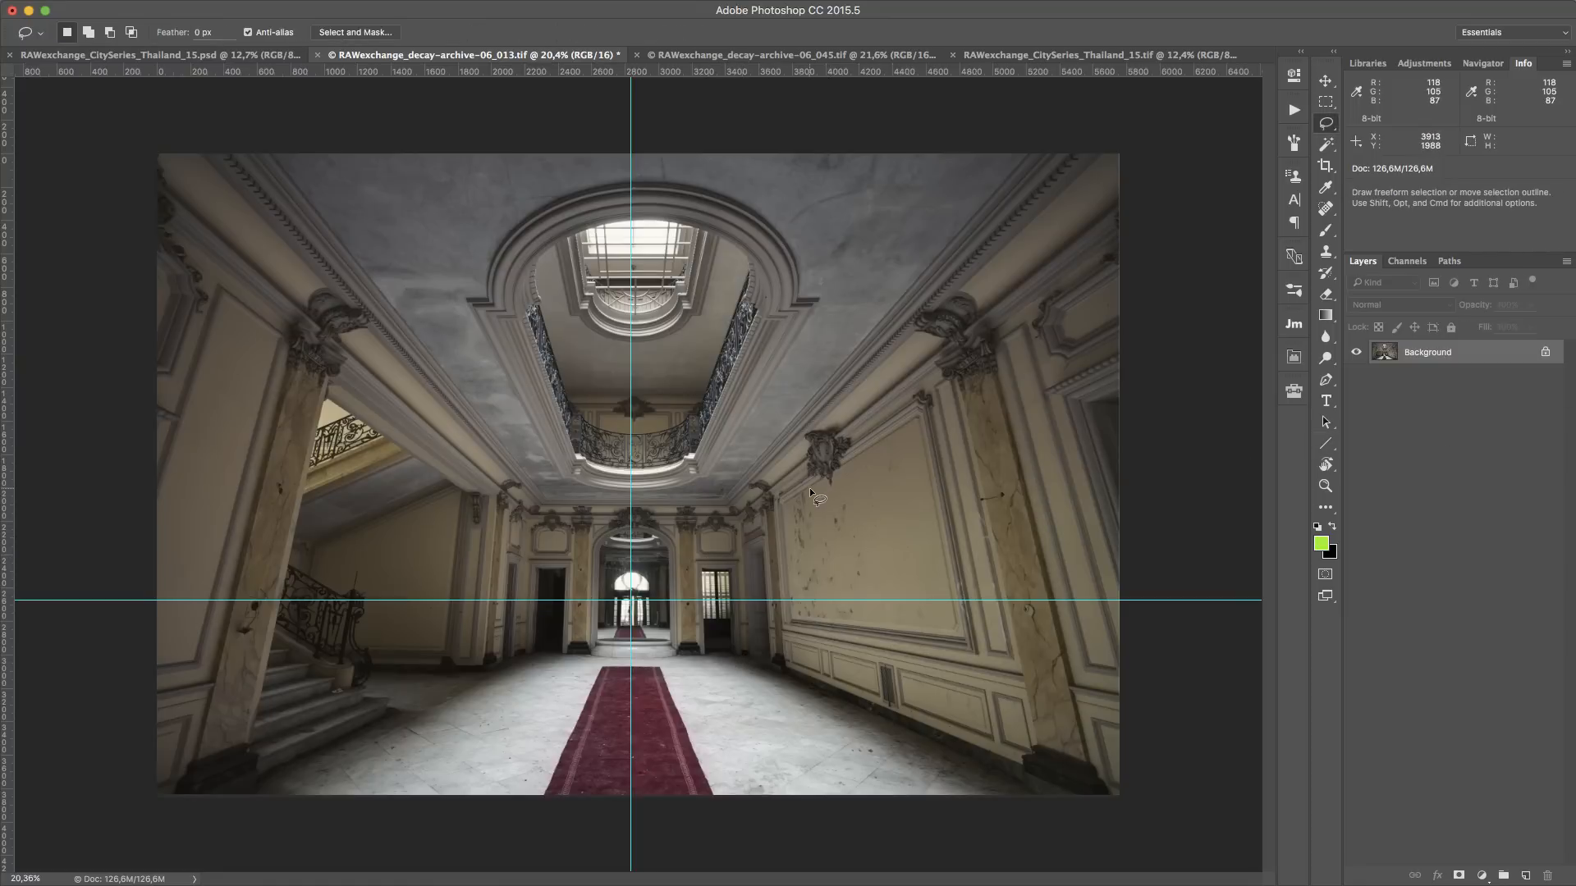
mouse_move(806, 493)
mouse_down()
mouse_move(895, 531)
mouse_move(914, 496)
mouse_up()
scroll(843, 456, up, 10)
click(944, 524)
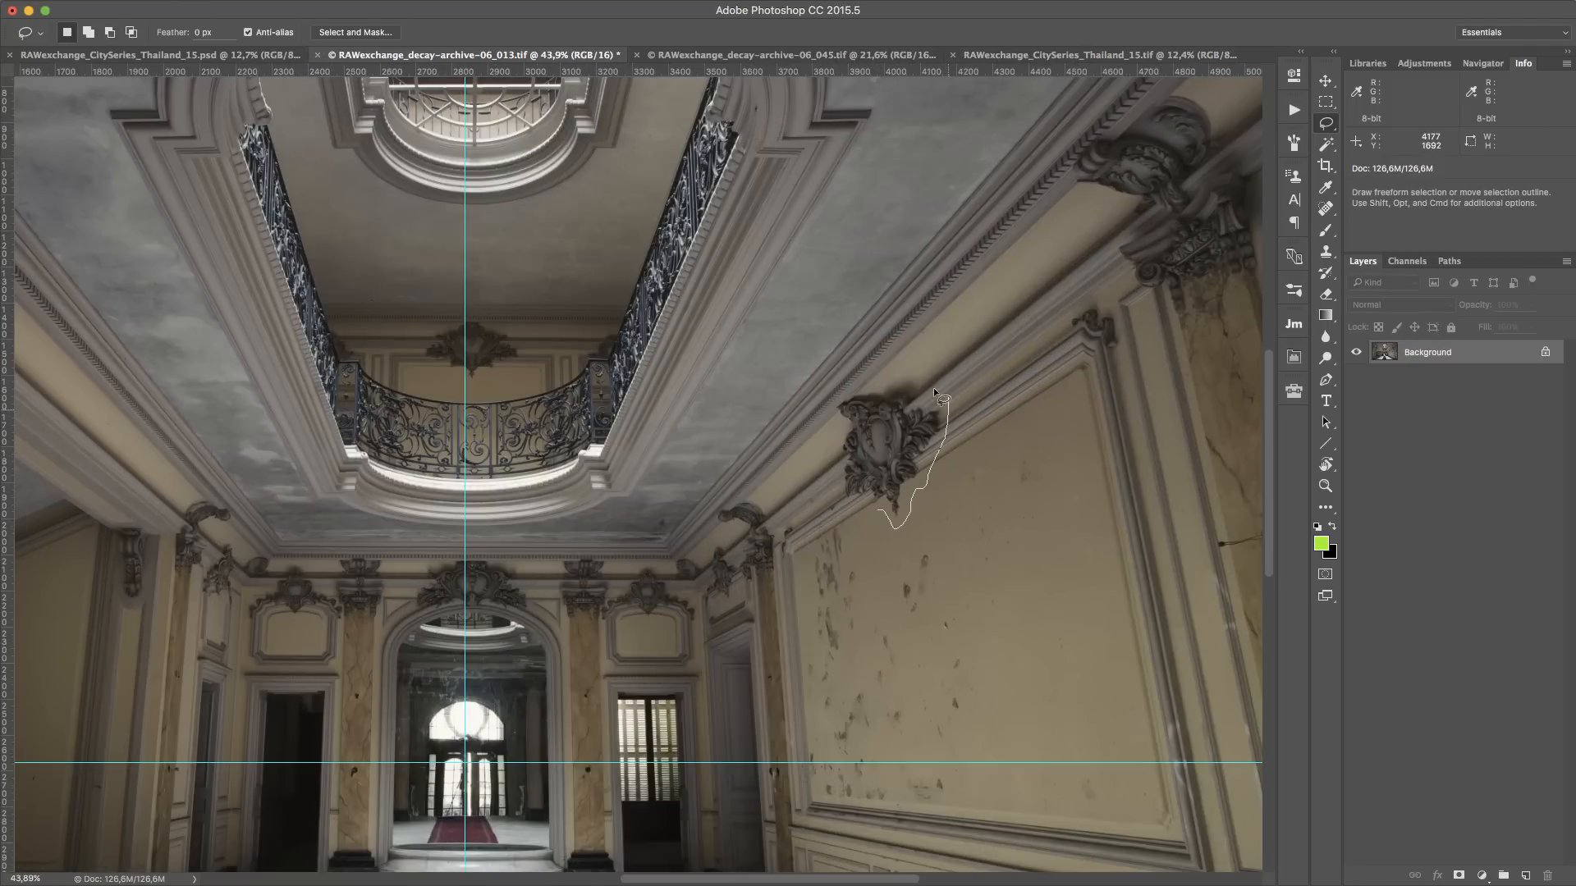
mouse_move(827, 461)
mouse_down()
mouse_move(829, 503)
mouse_move(870, 513)
mouse_up()
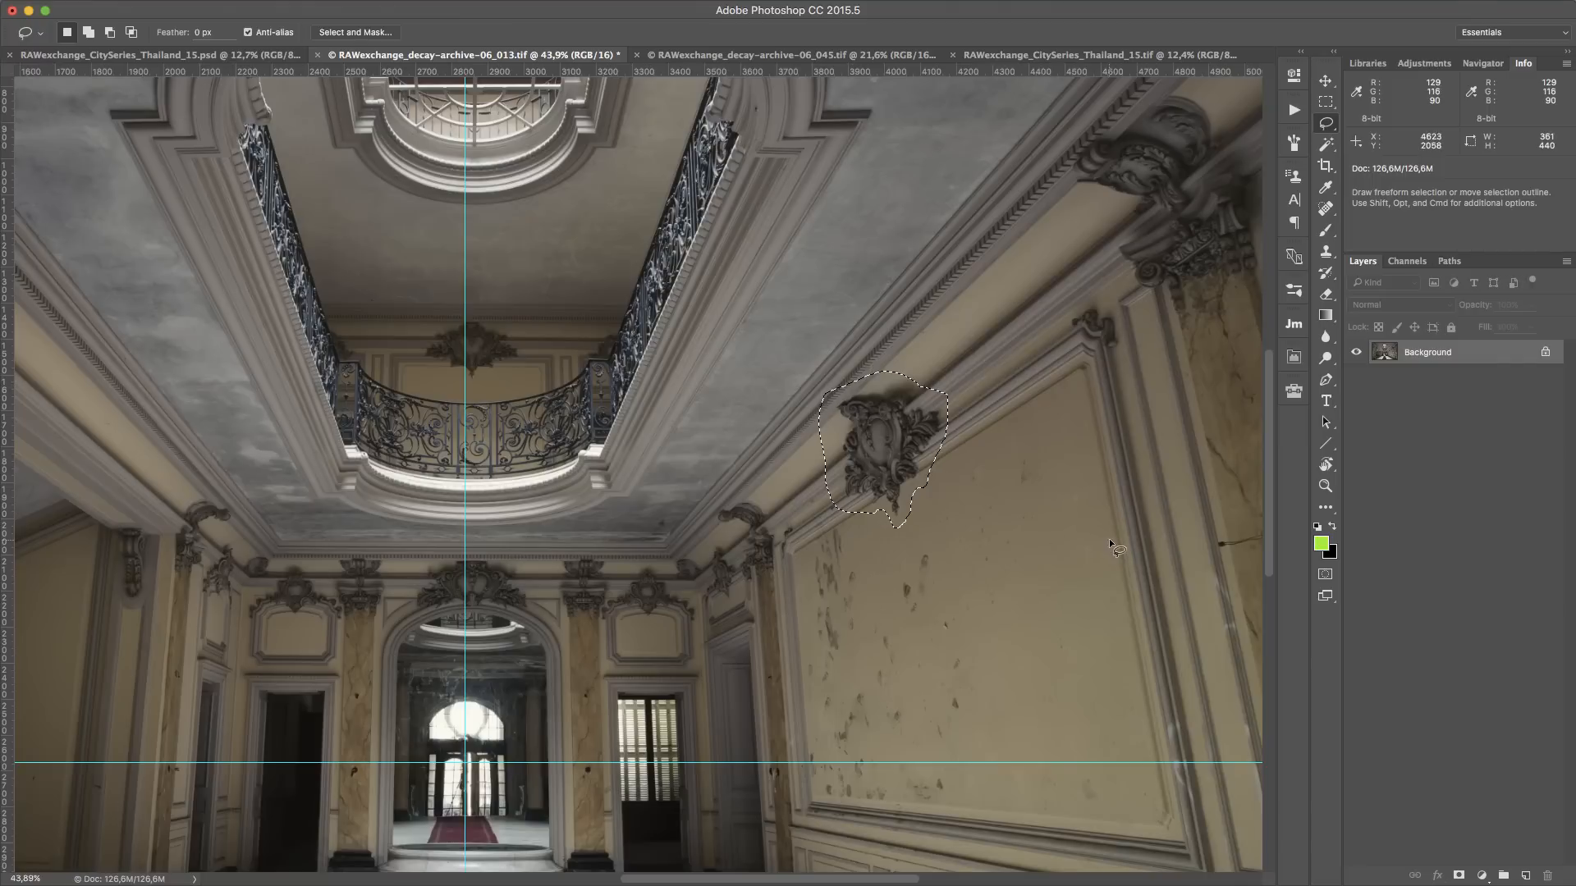
key(ctrl+j)
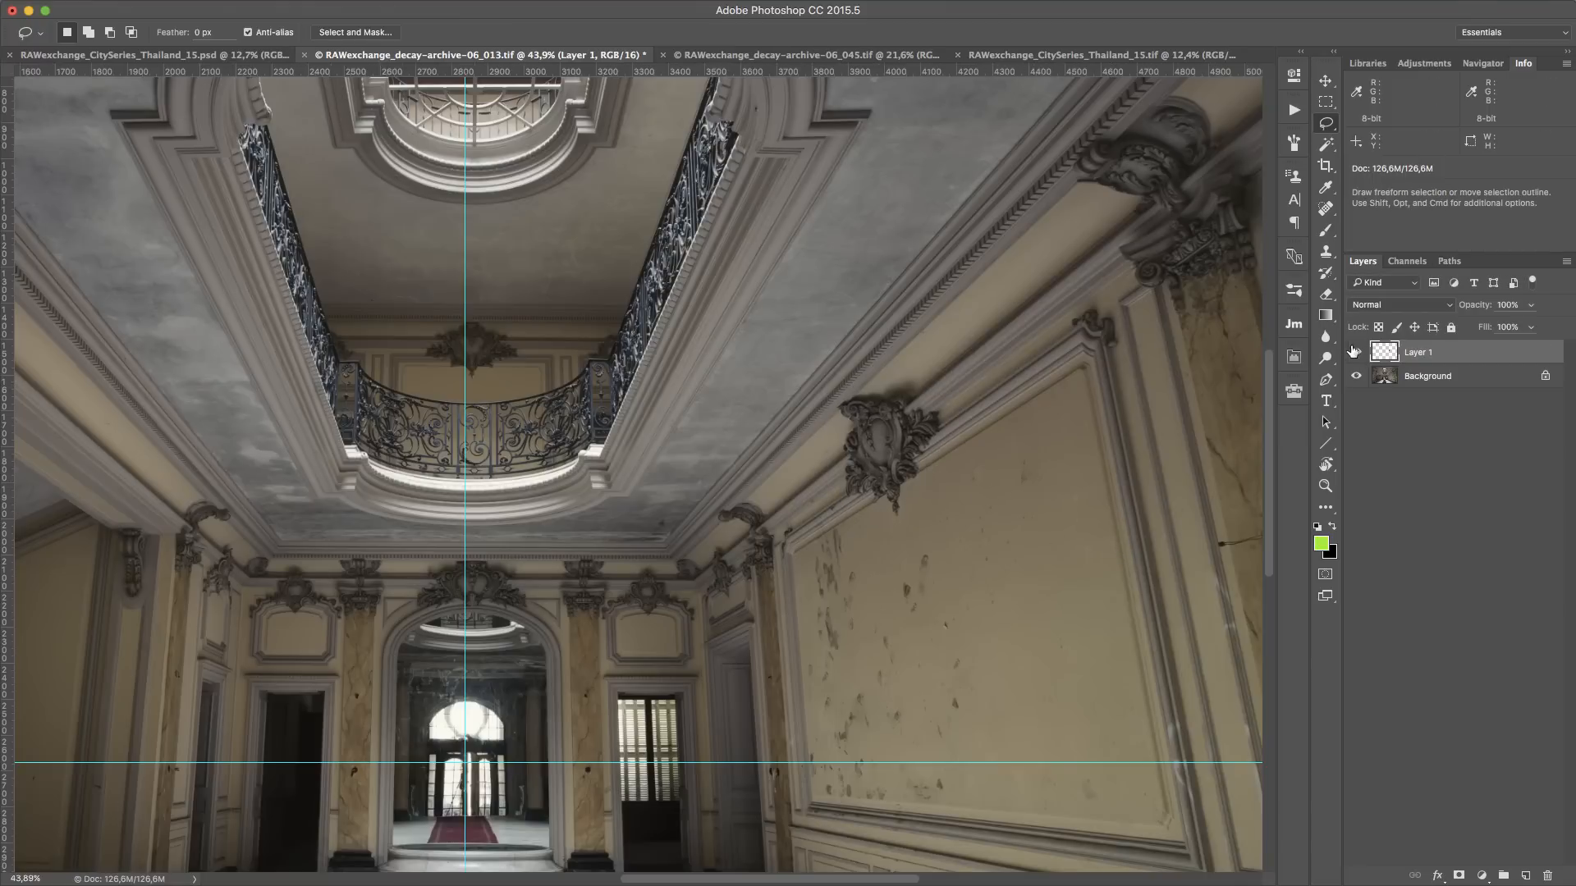
click(1356, 377)
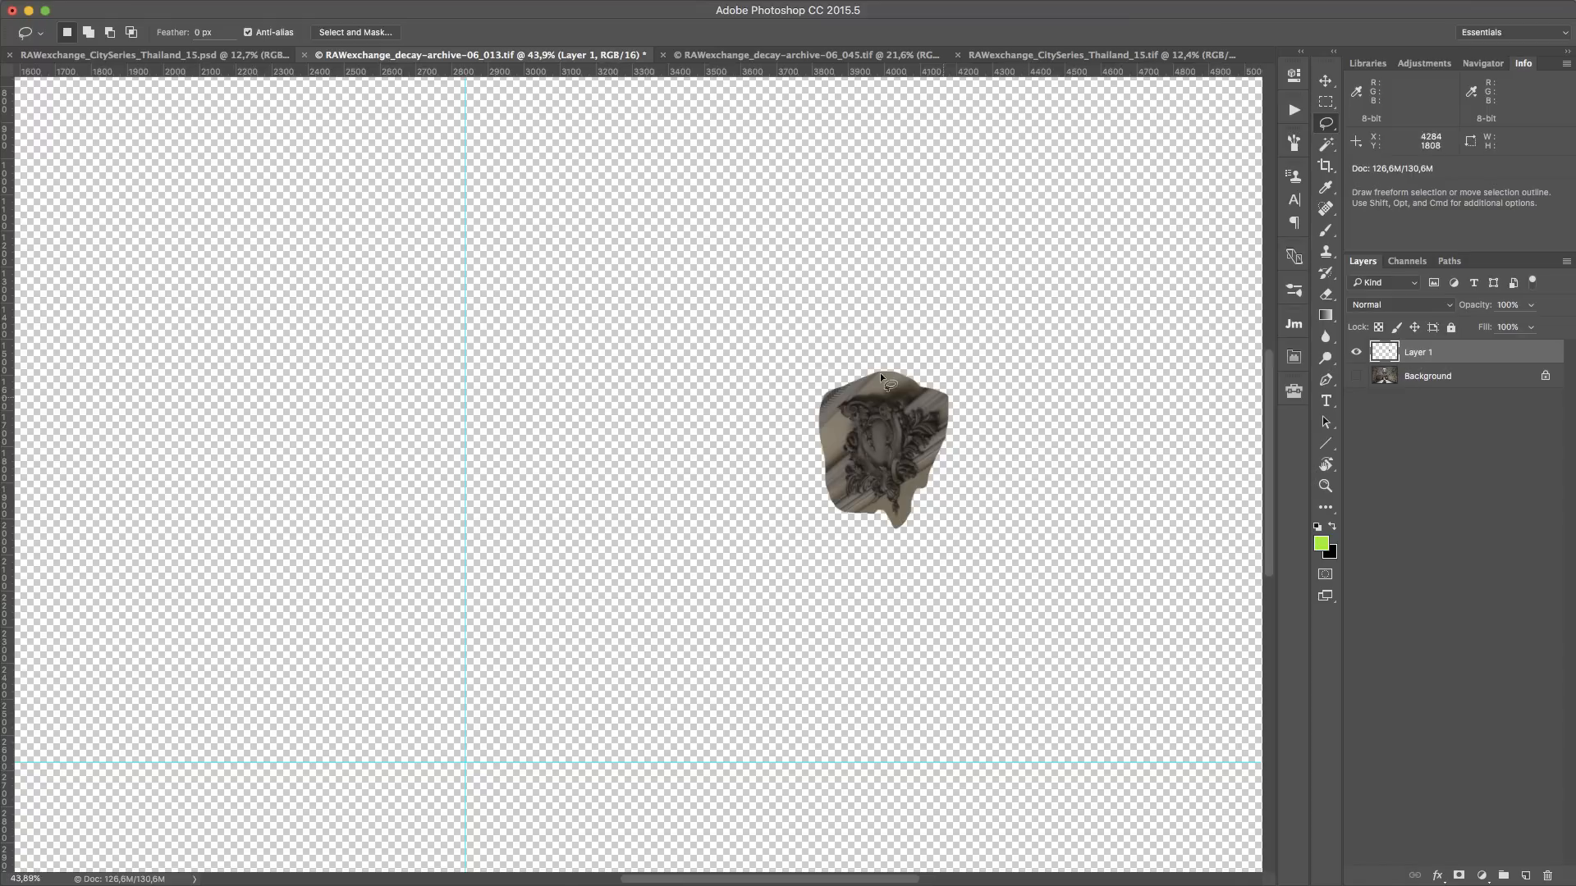
click(1359, 380)
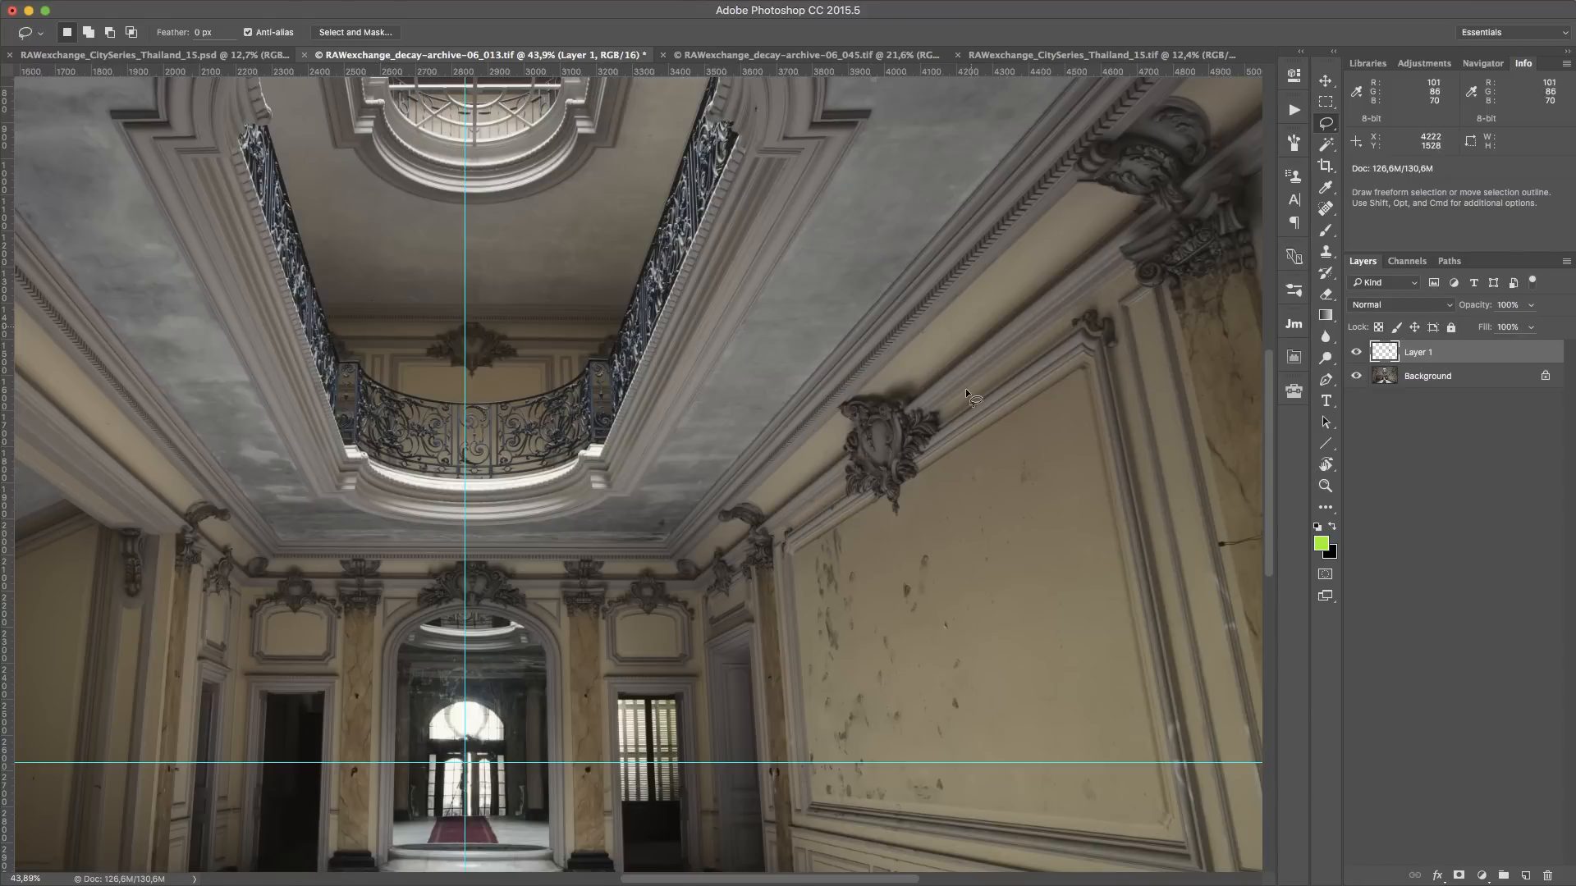
key(super+t)
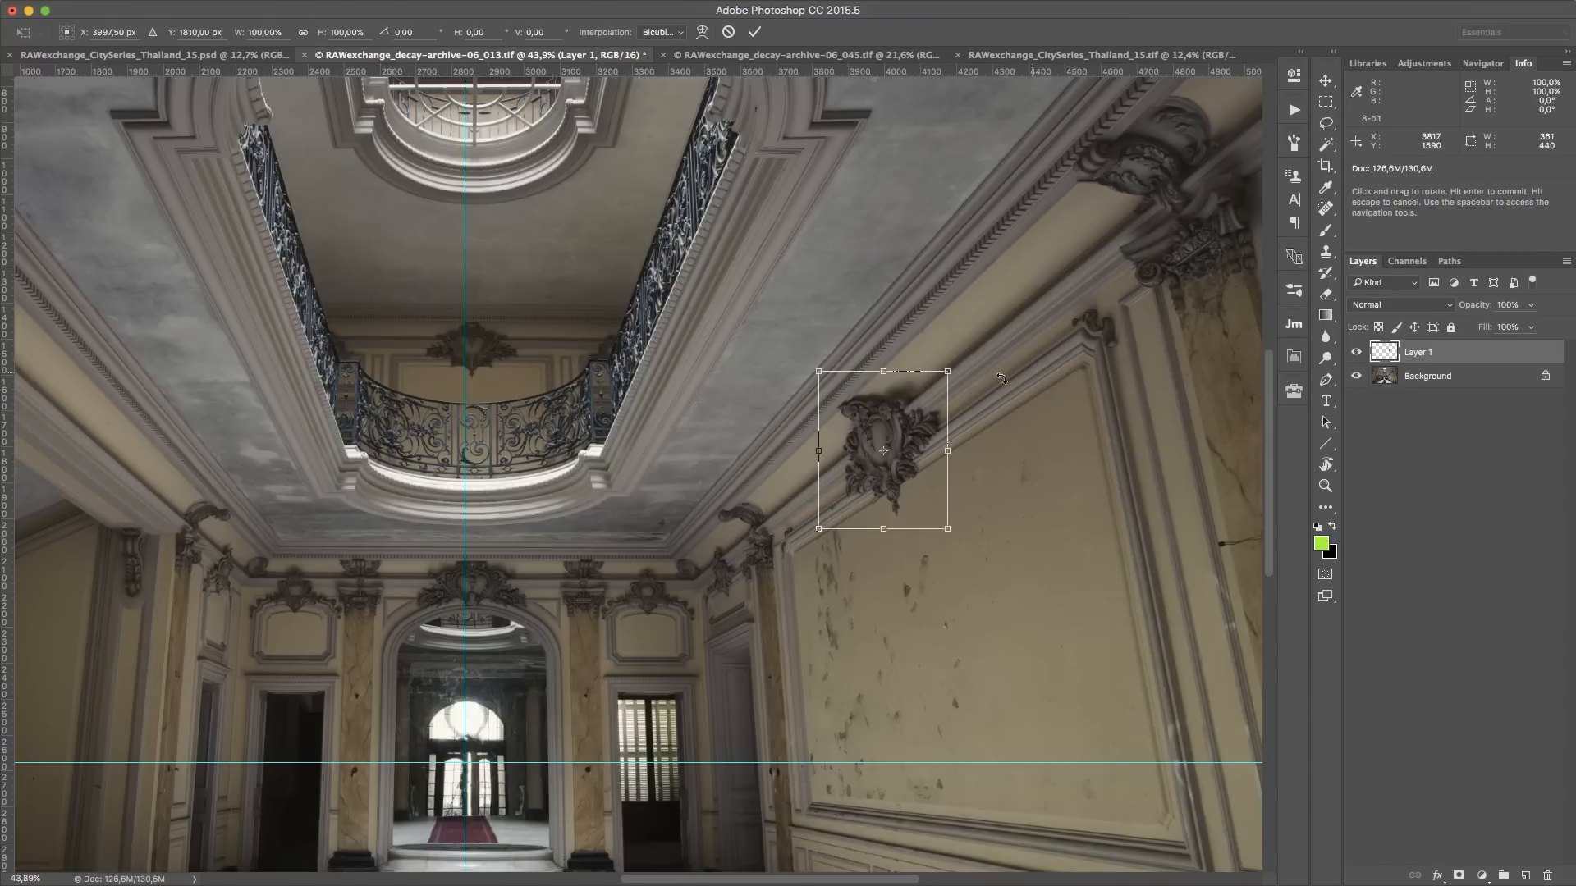
drag(935, 420, 979, 360)
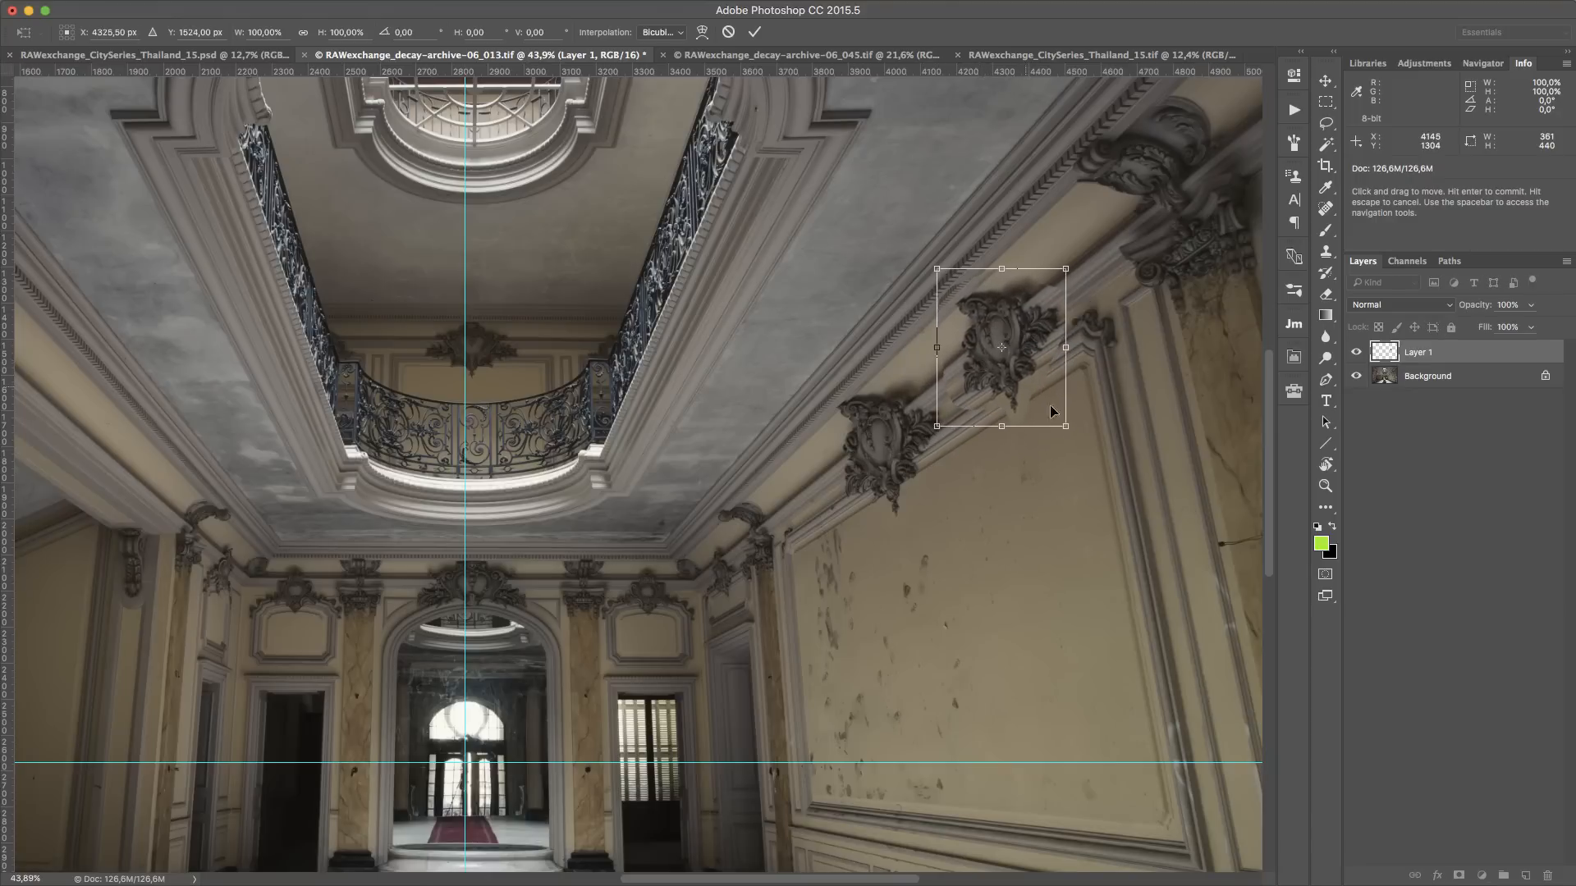
drag(1066, 426, 1056, 388)
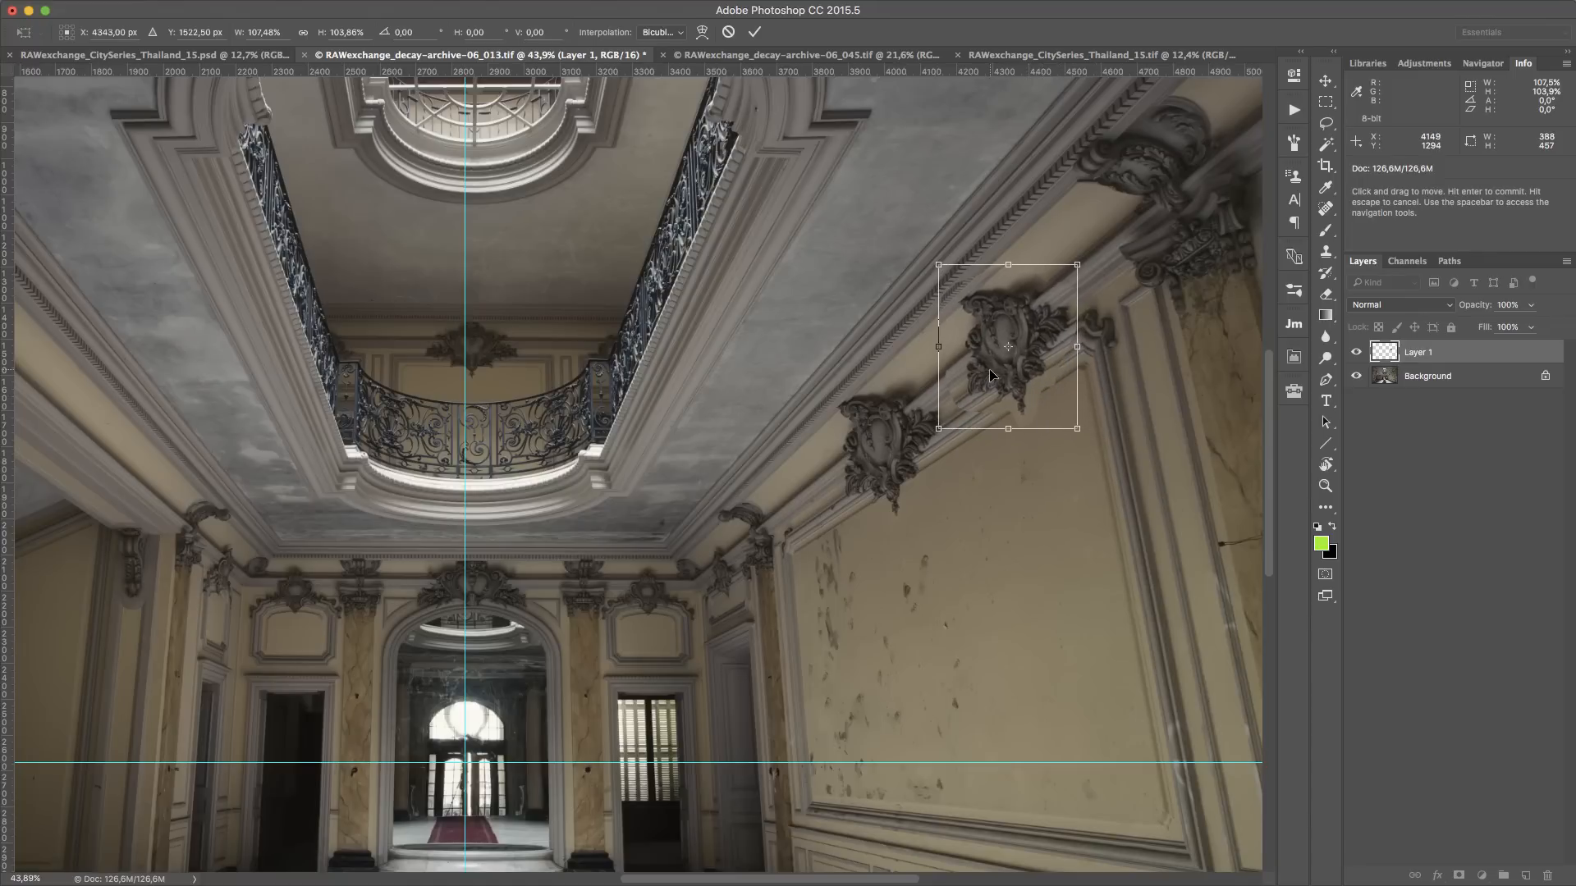
key(Return)
key(l)
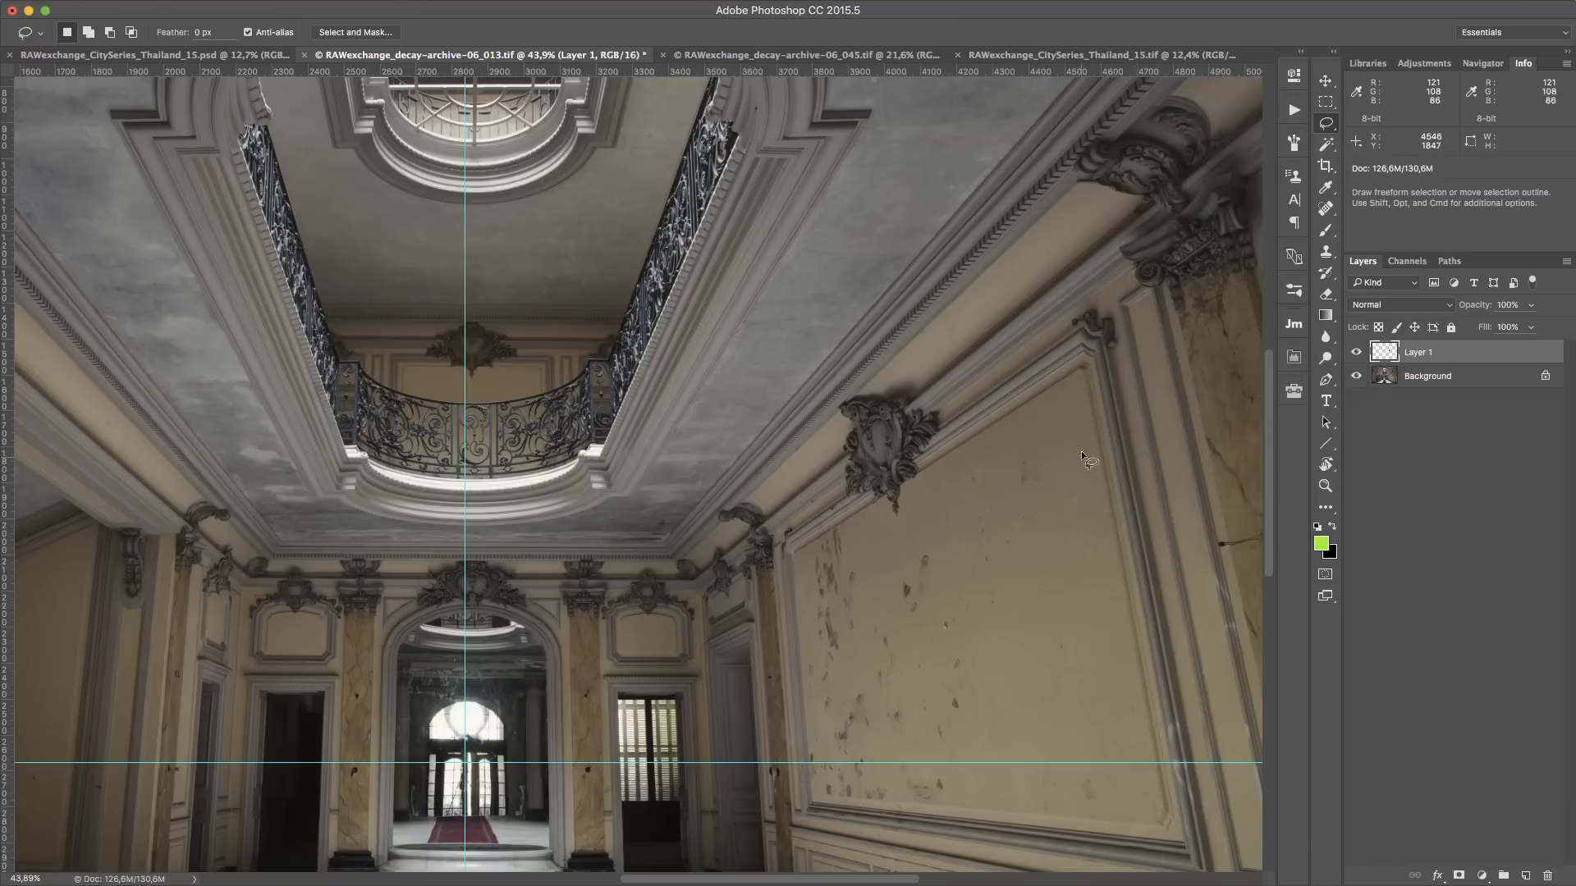
key(super+t)
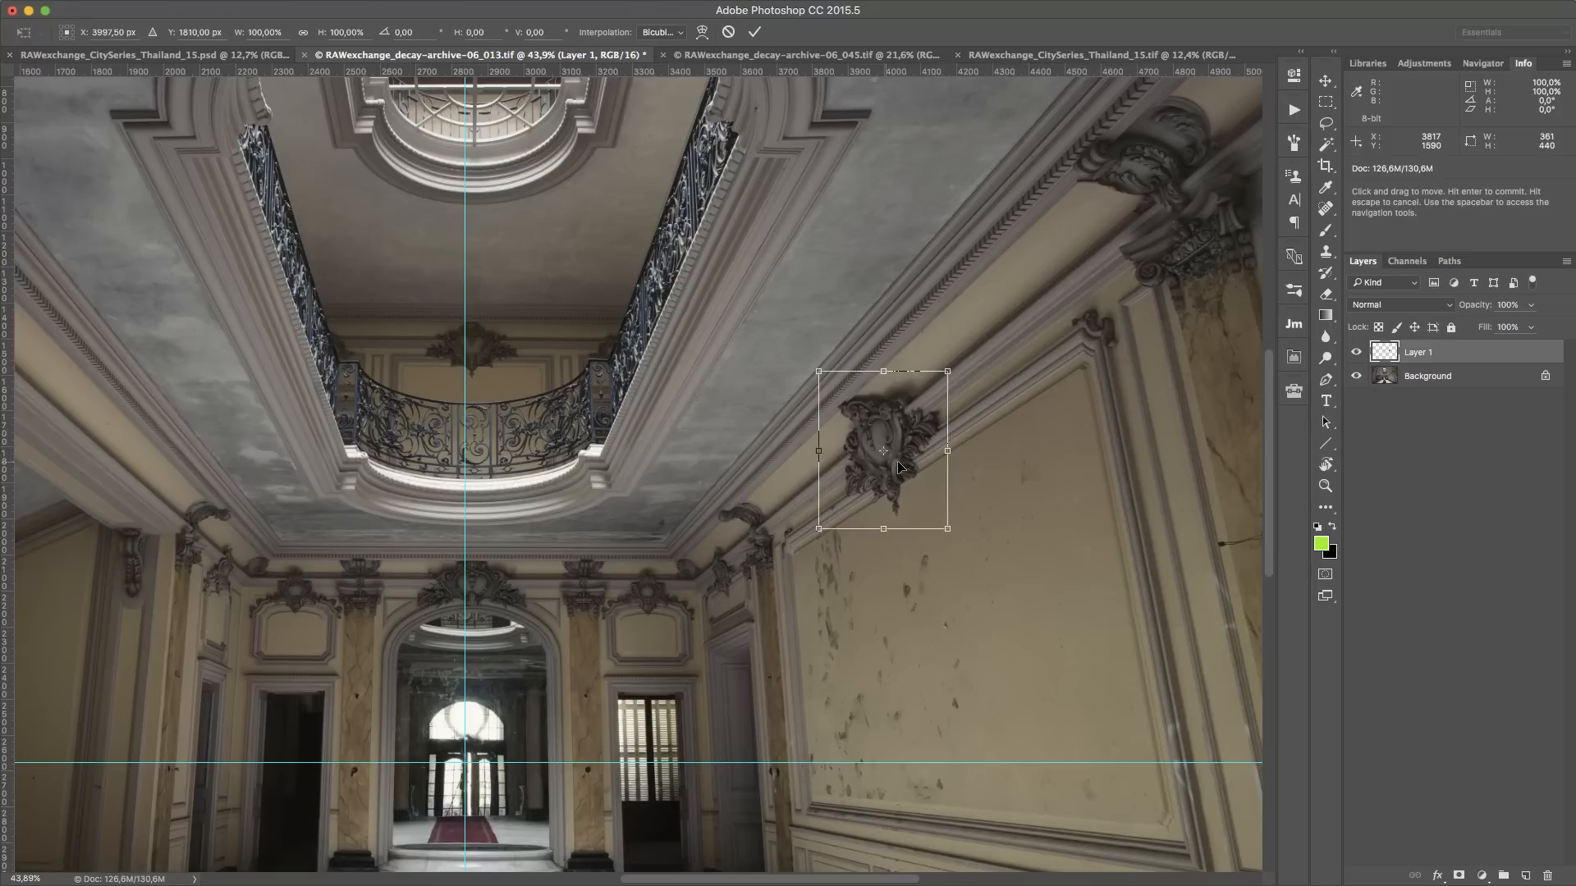
mouse_move(972, 527)
mouse_down()
mouse_move(1008, 527)
mouse_move(1008, 443)
mouse_move(987, 546)
mouse_up()
drag(883, 450, 838, 383)
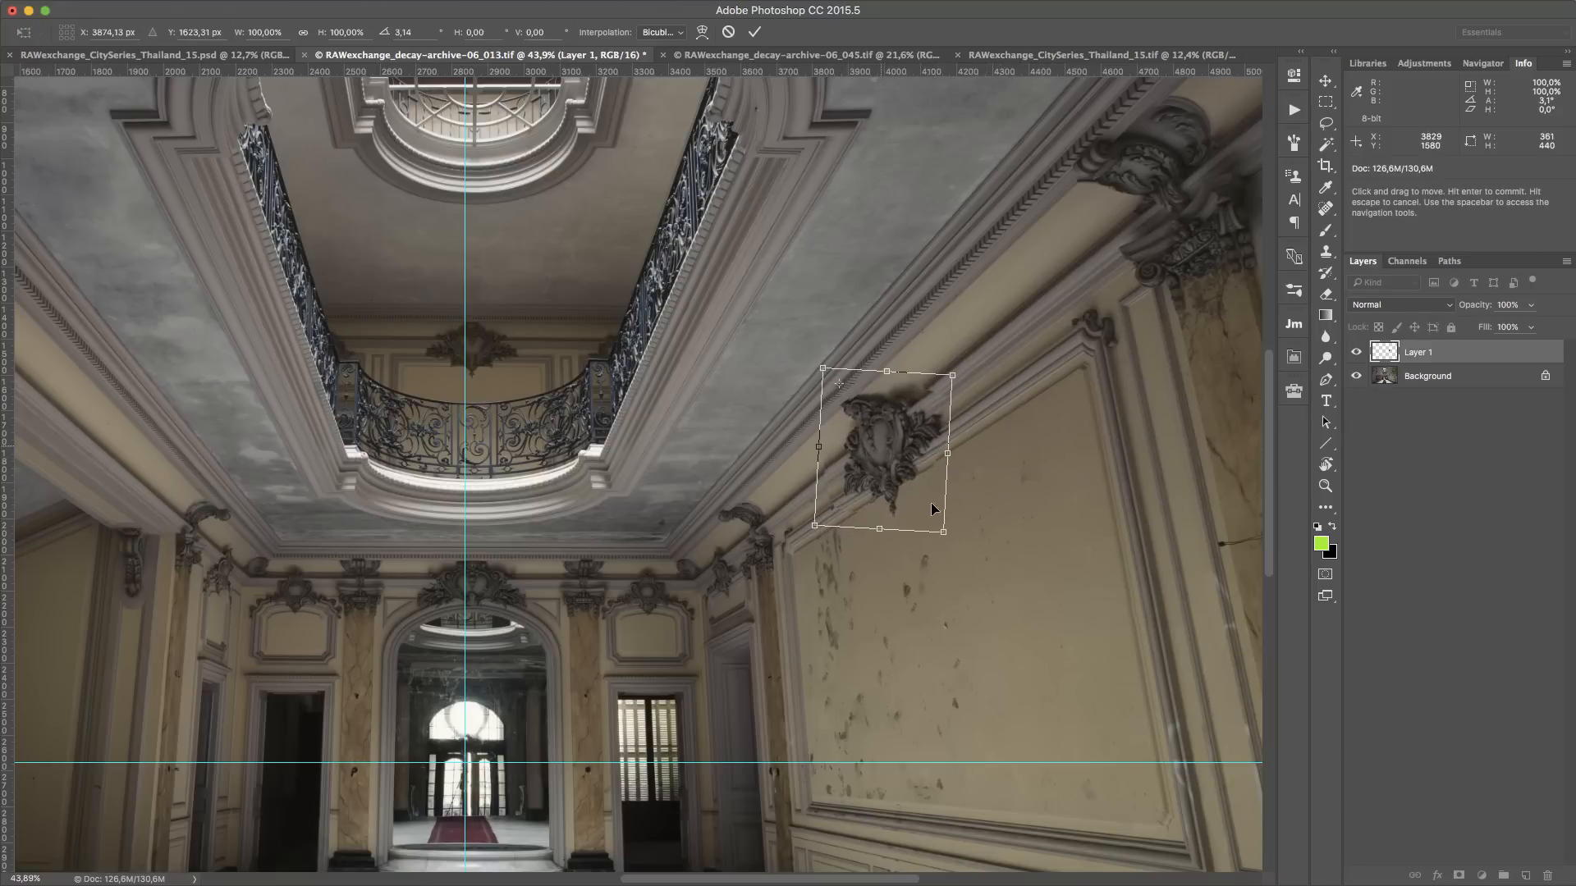
mouse_move(982, 558)
mouse_down()
mouse_move(1075, 344)
mouse_move(981, 598)
mouse_move(922, 621)
mouse_move(1039, 316)
mouse_move(1044, 515)
mouse_move(966, 559)
mouse_up()
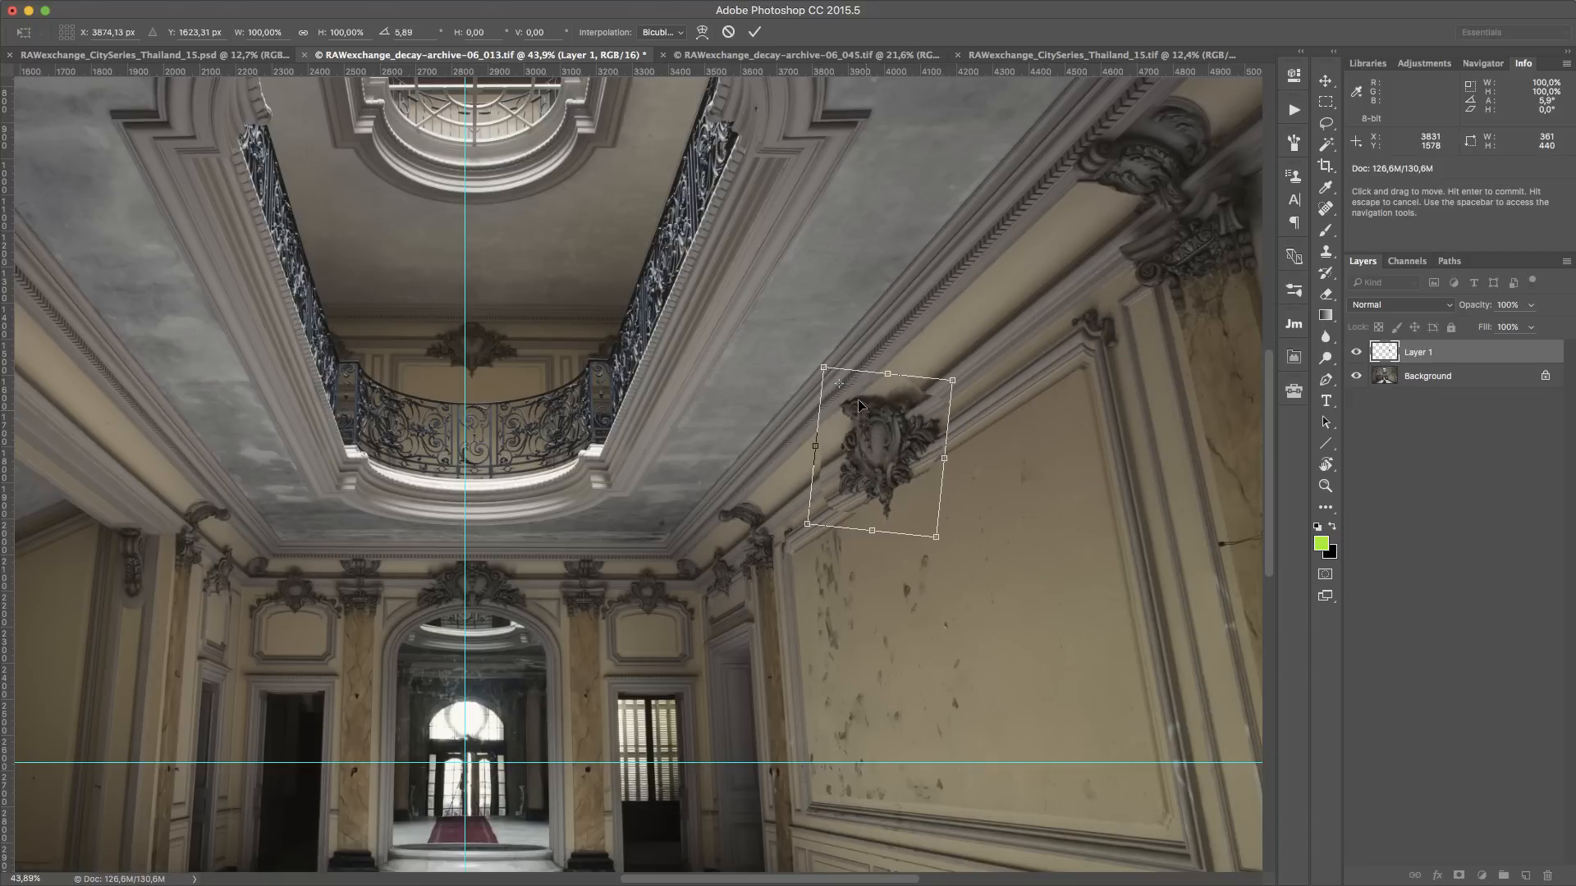
key(Escape)
Free-transform the ornament copy with its reference point at the guides' crossing, scaling it proportionally to about 127.5%
key(super+t)
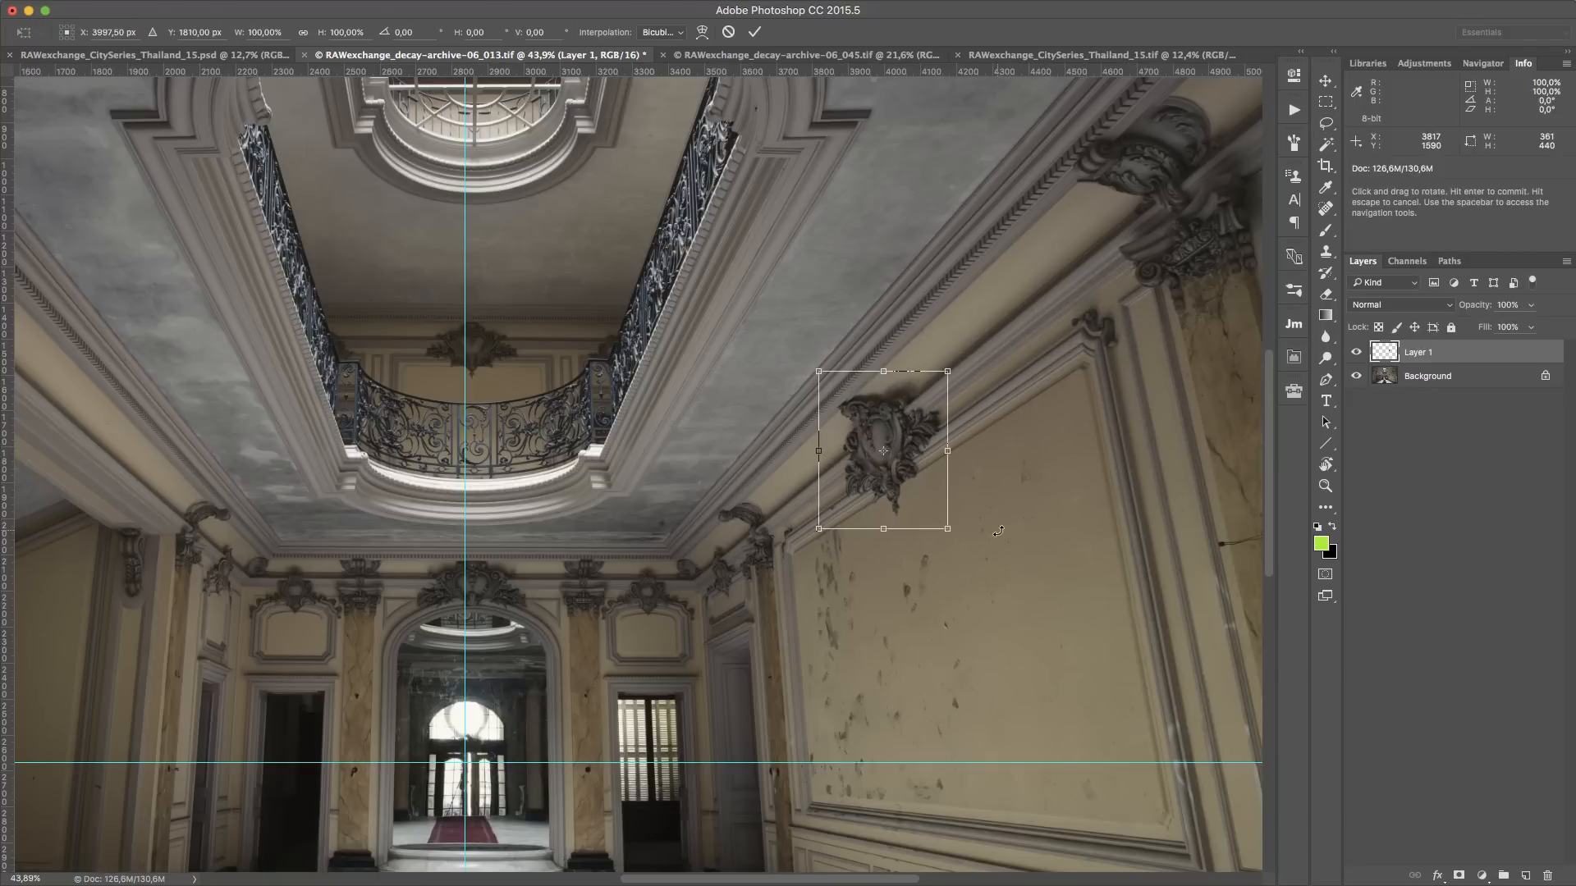
drag(884, 456, 470, 765)
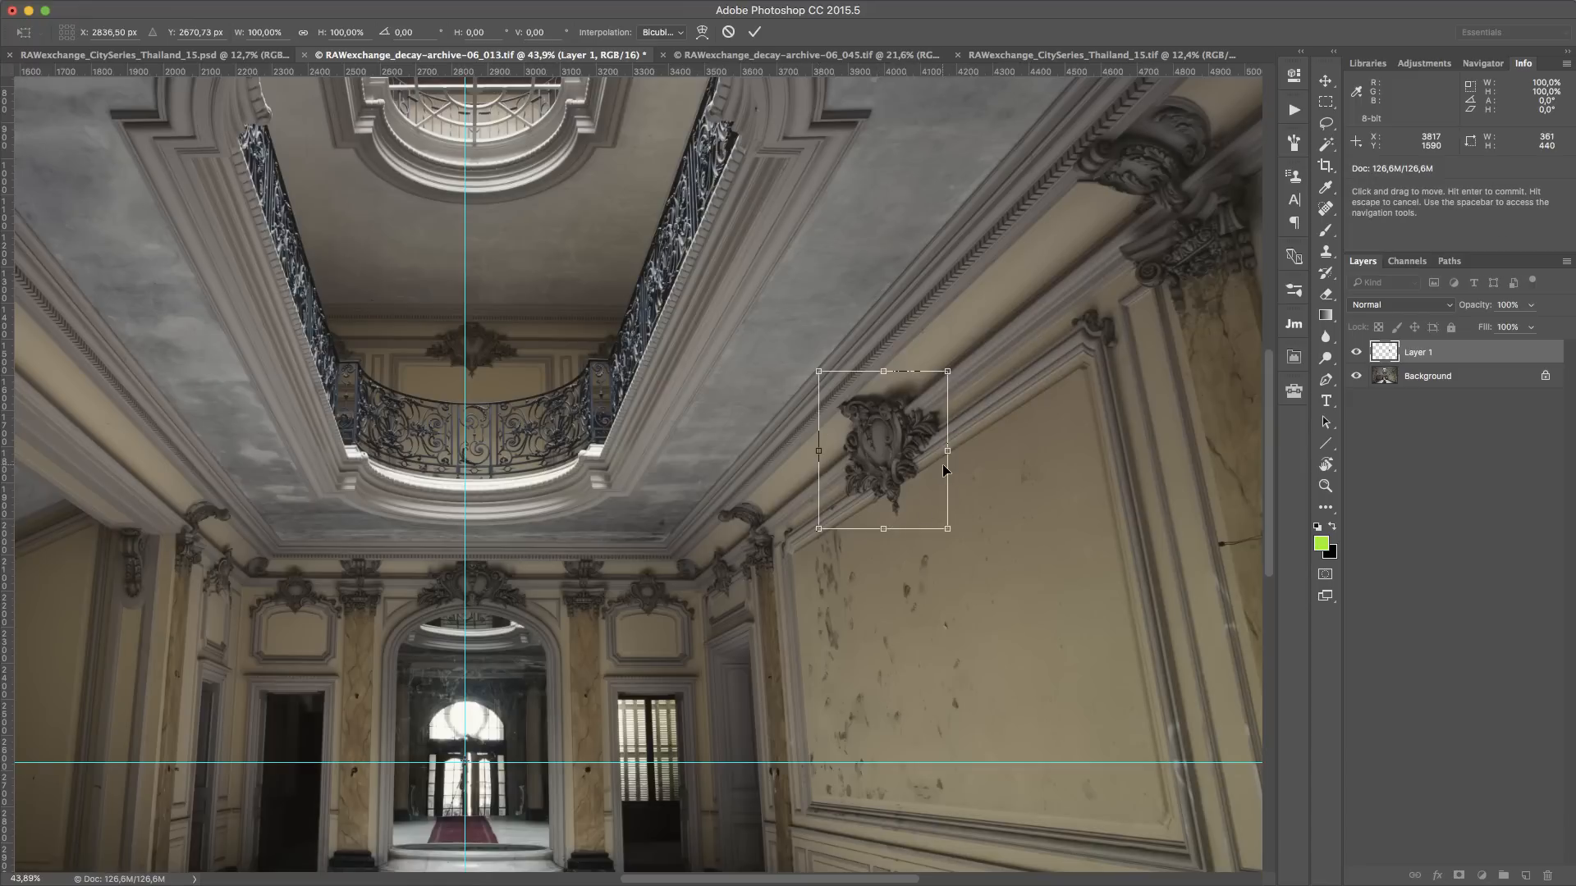
key(alt)
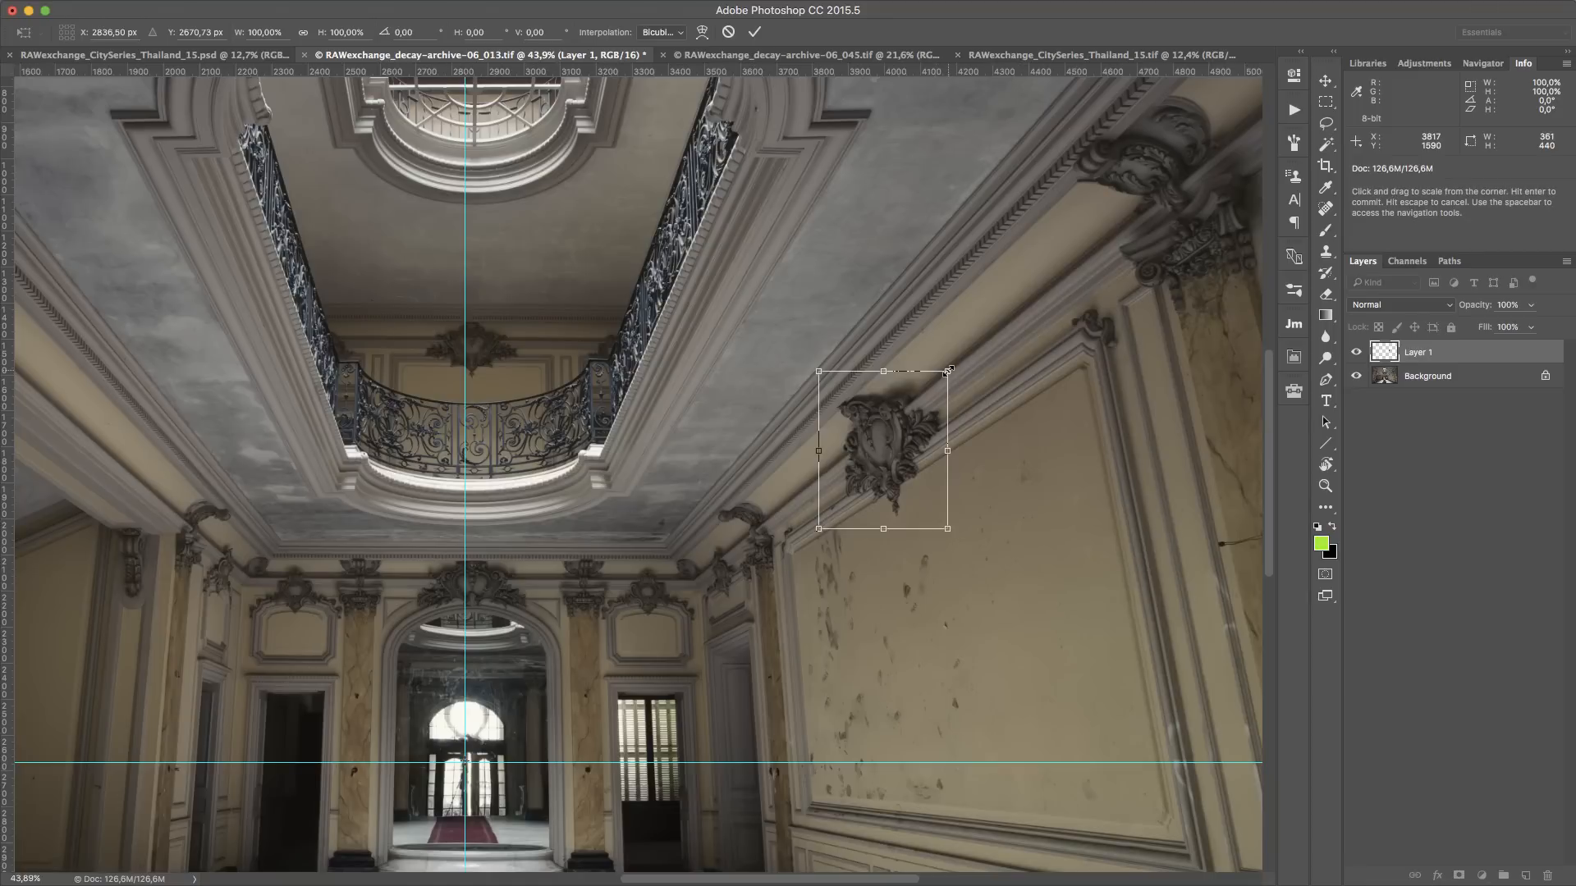
drag(950, 366, 1099, 298)
Nudge the enlarged ornament copy slightly upward to line up with the moulding and apply the transform
key(Up)
key(Up)
key(Up)
key(Up)
key(Up)
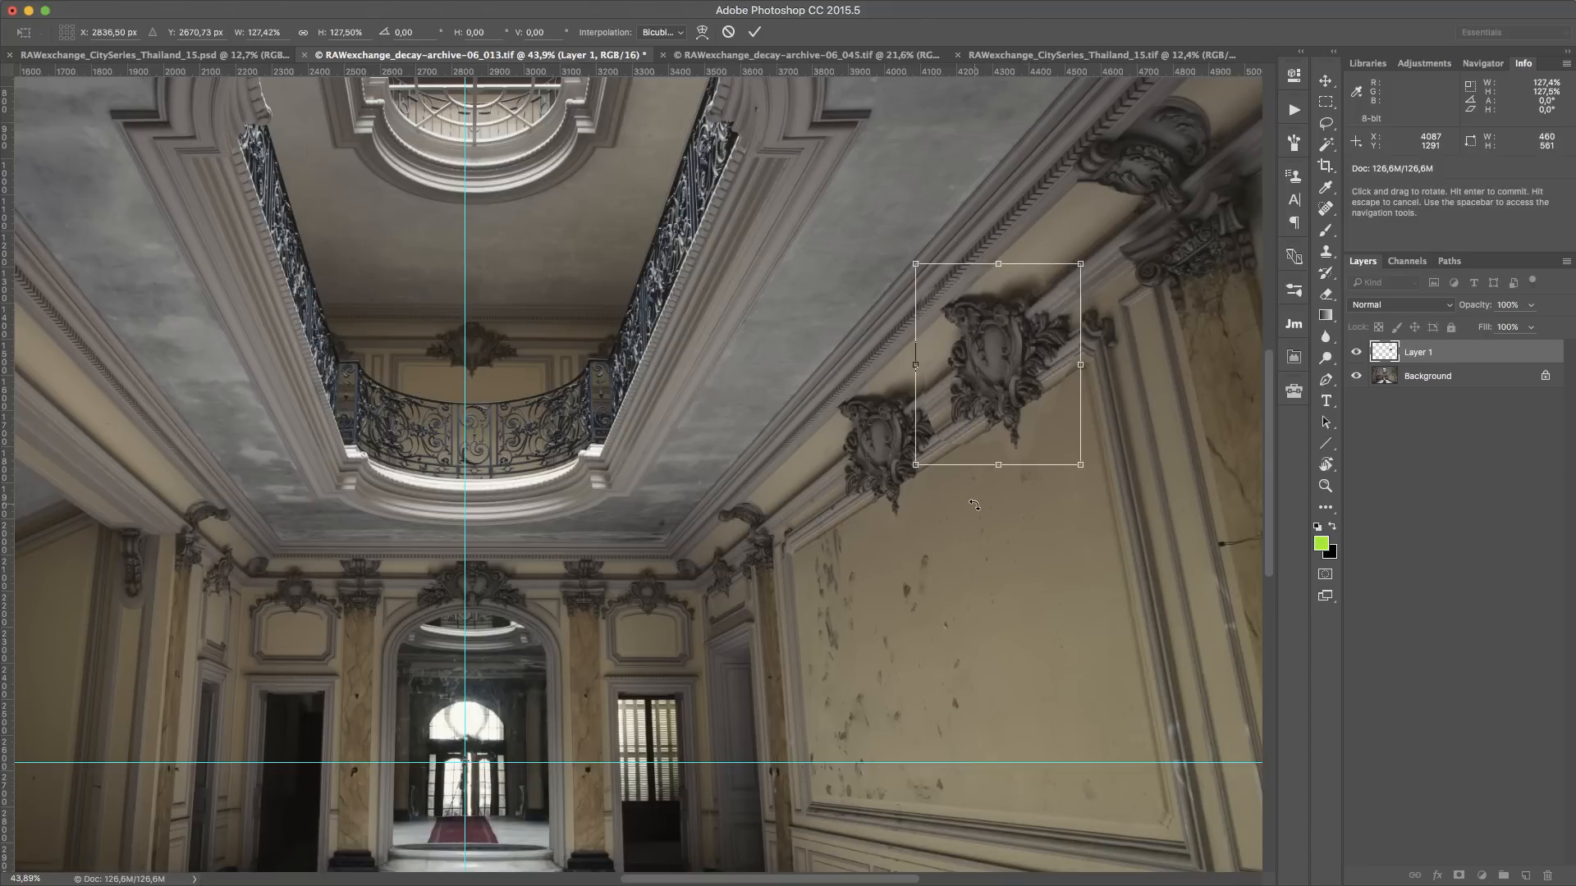
key(Up)
key(Up)
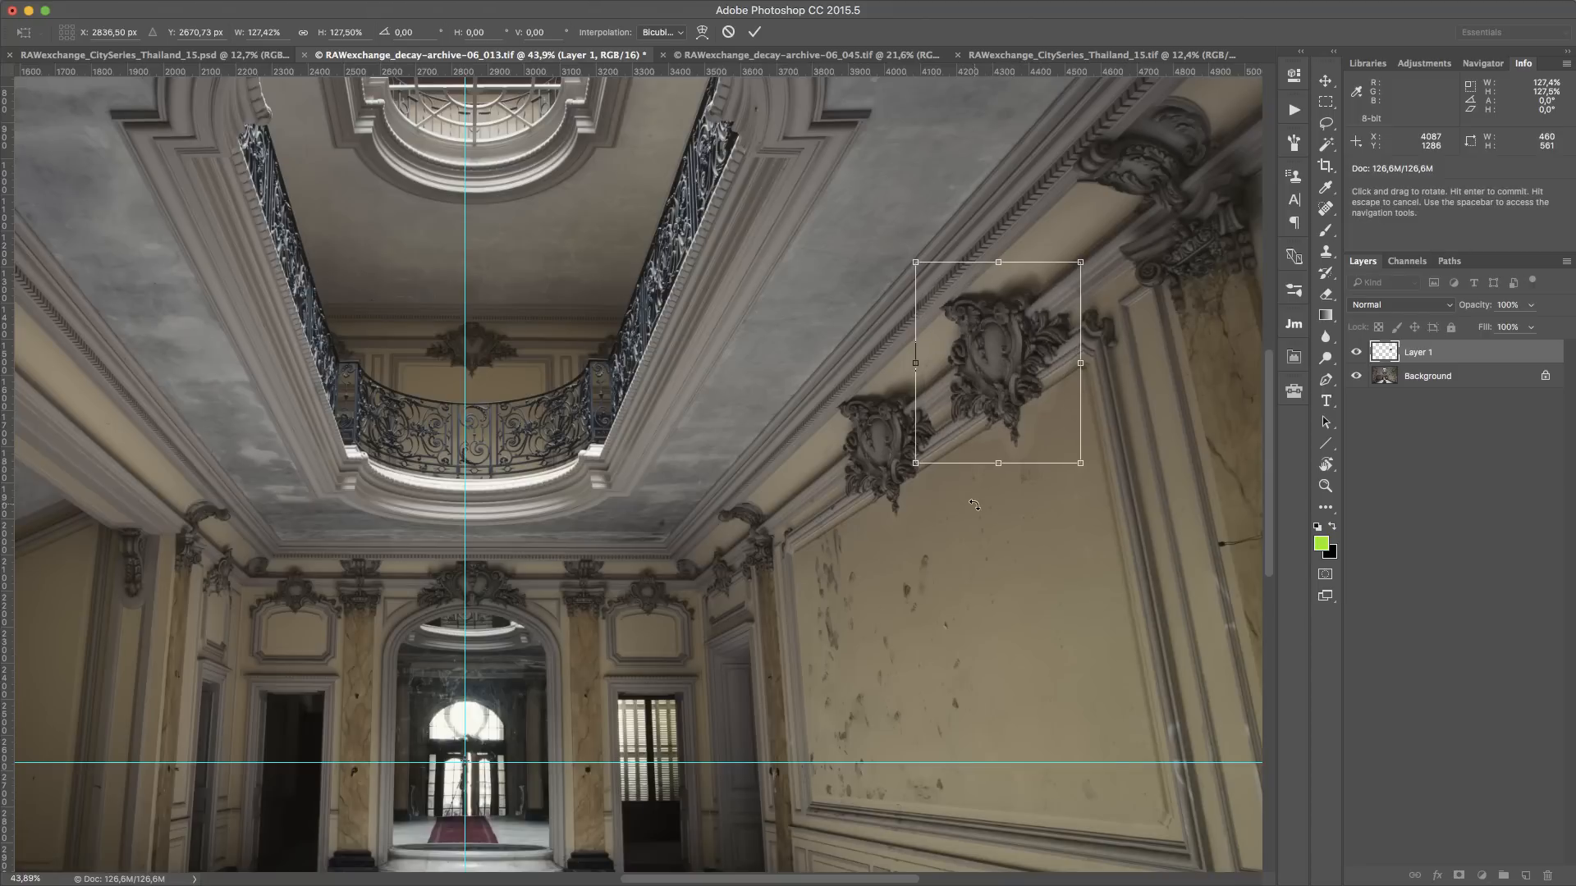
scroll(796, 501, down, 2)
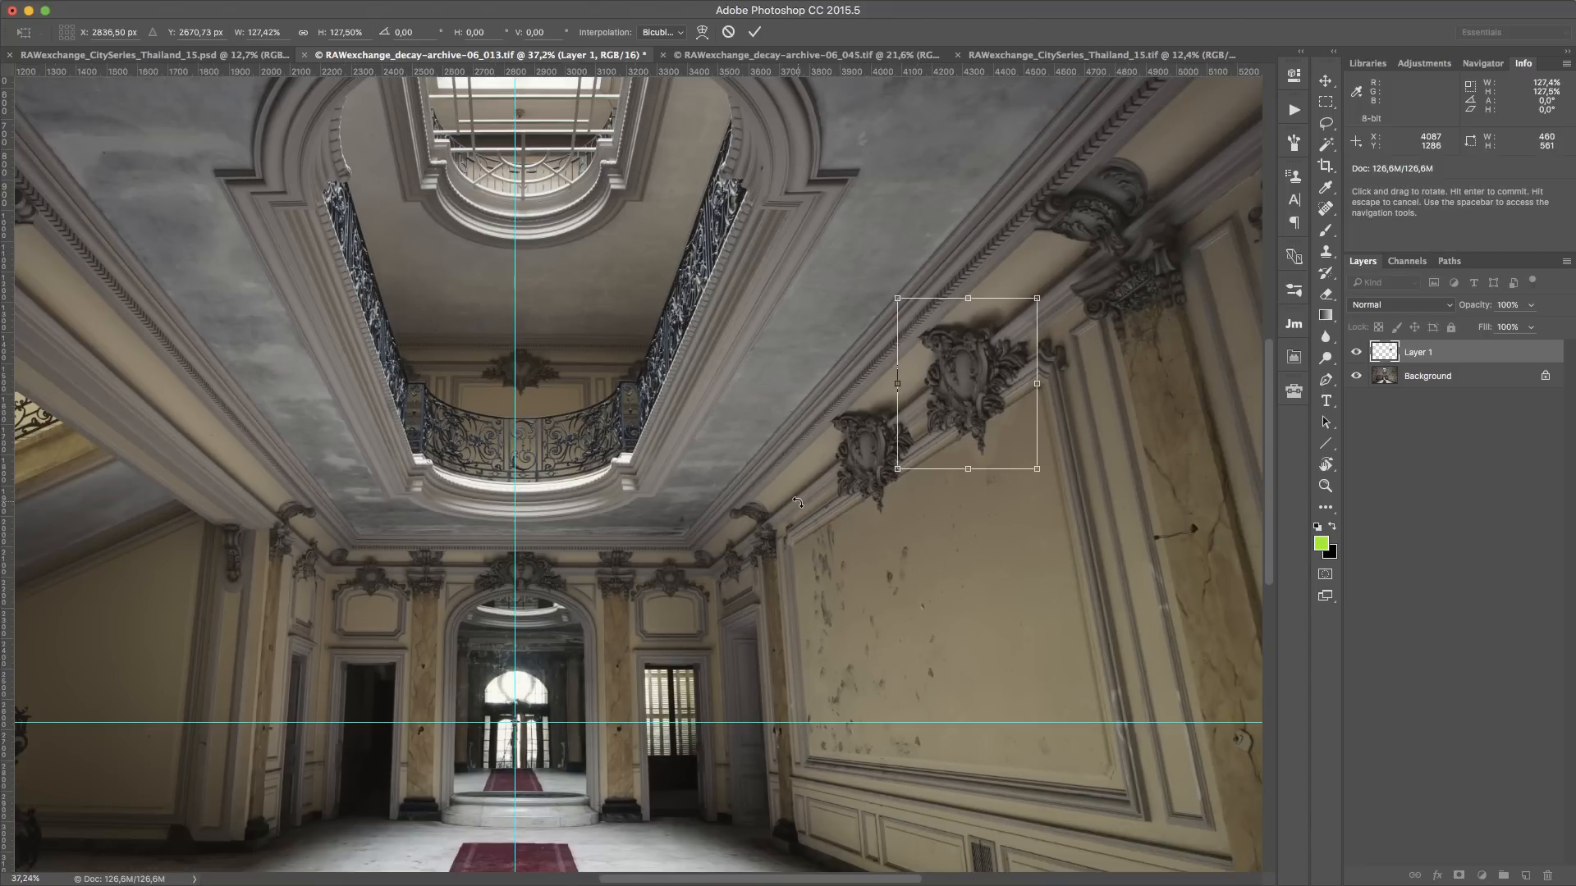
key(Return)
Lasso the marble column on the right wall, including its capital and base, and copy it from the Background onto a new layer
key(l)
scroll(958, 336, down, 1)
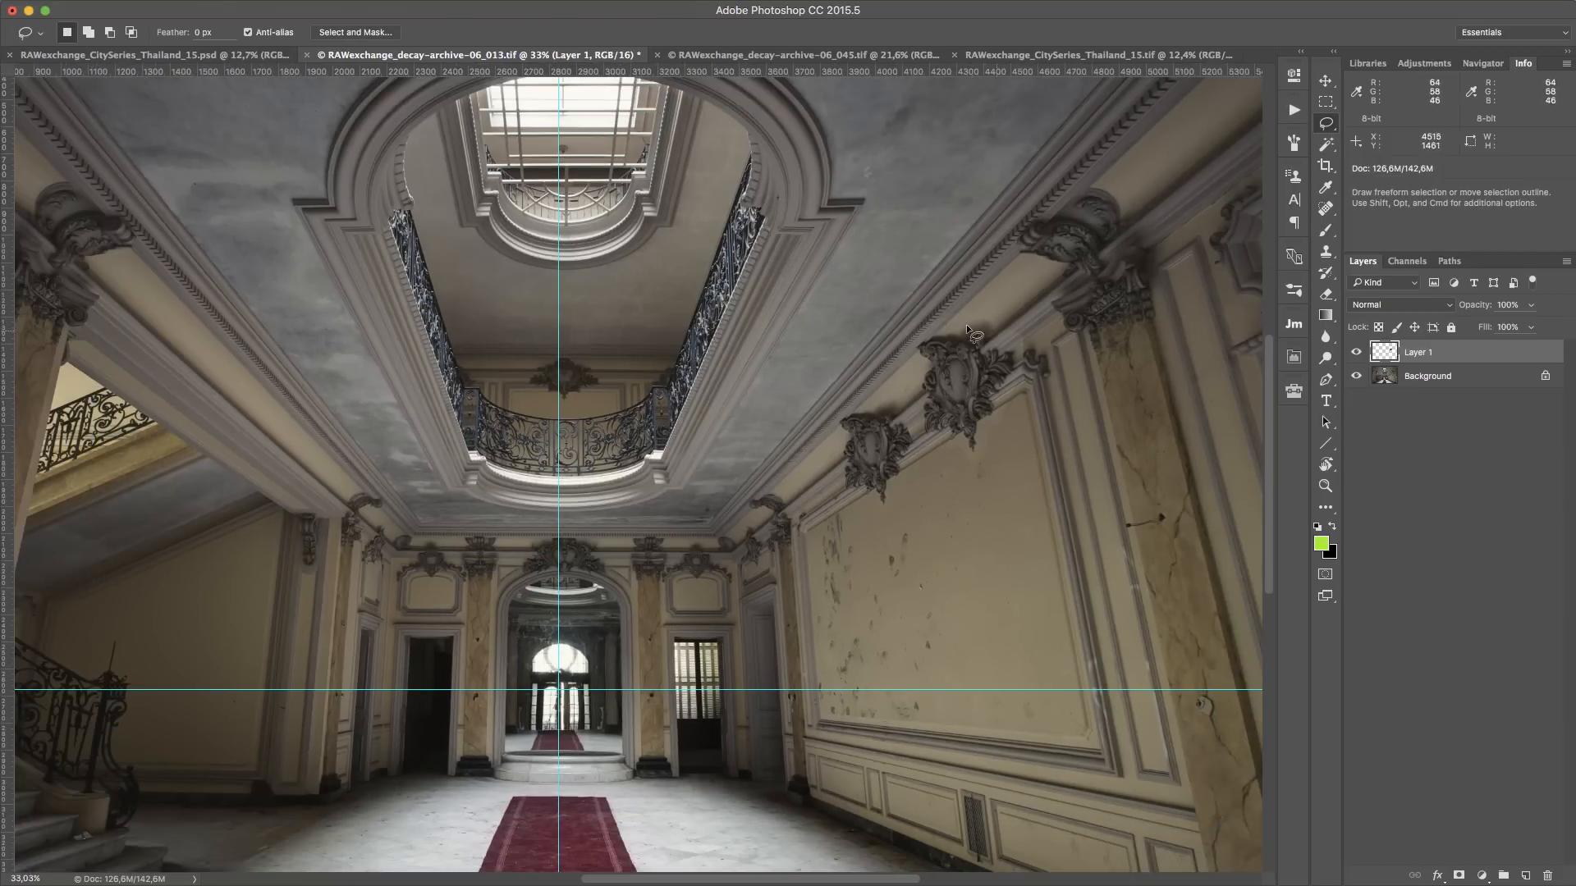
scroll(930, 415, down, 2)
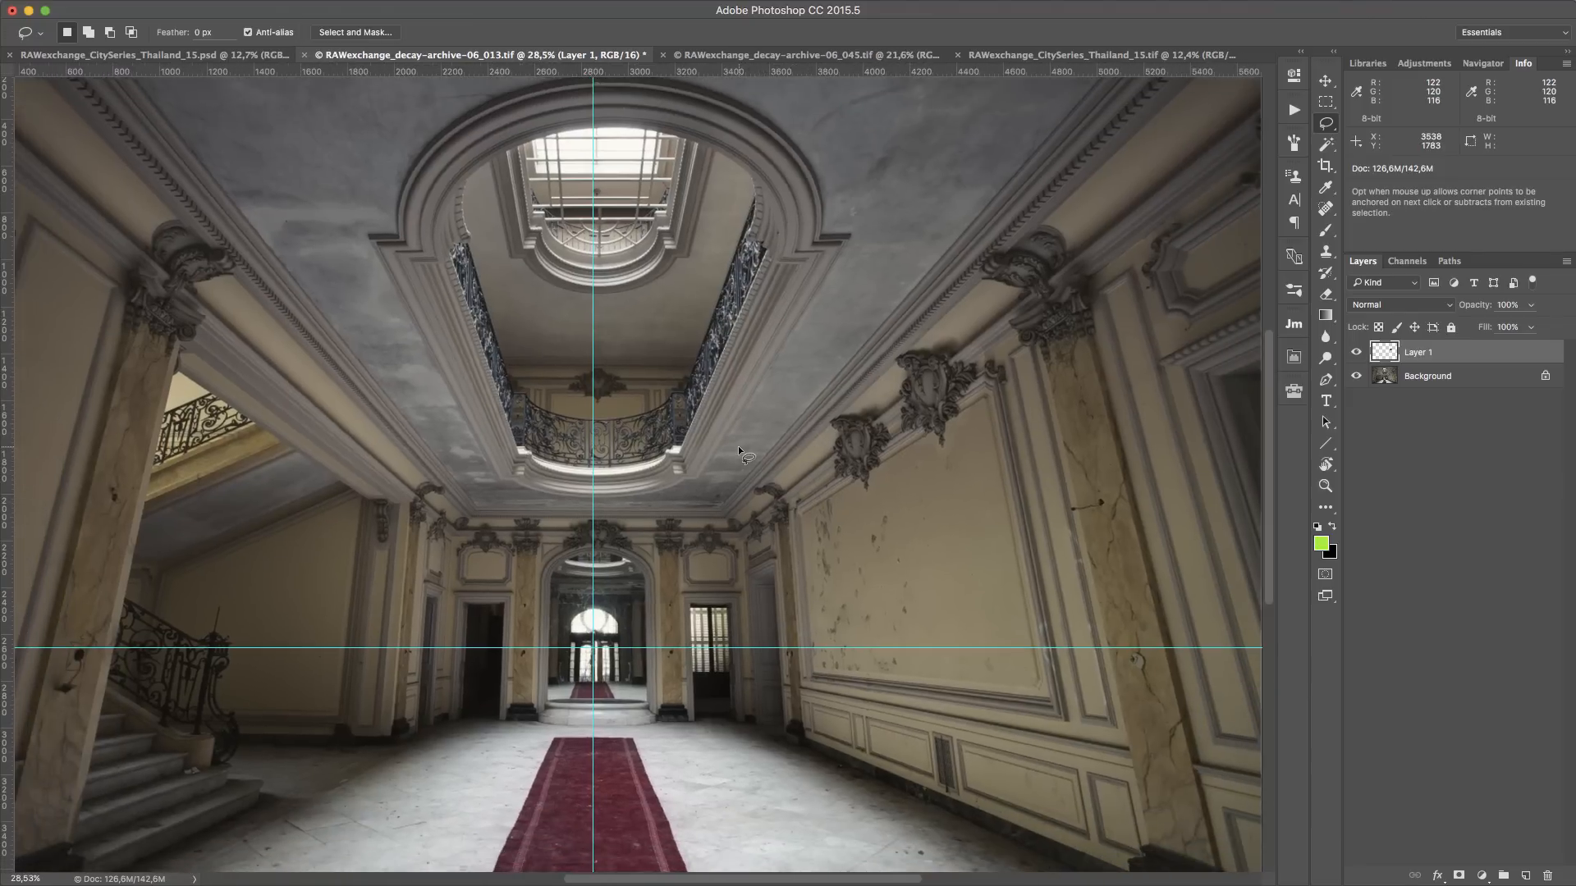
scroll(668, 475, down, 2)
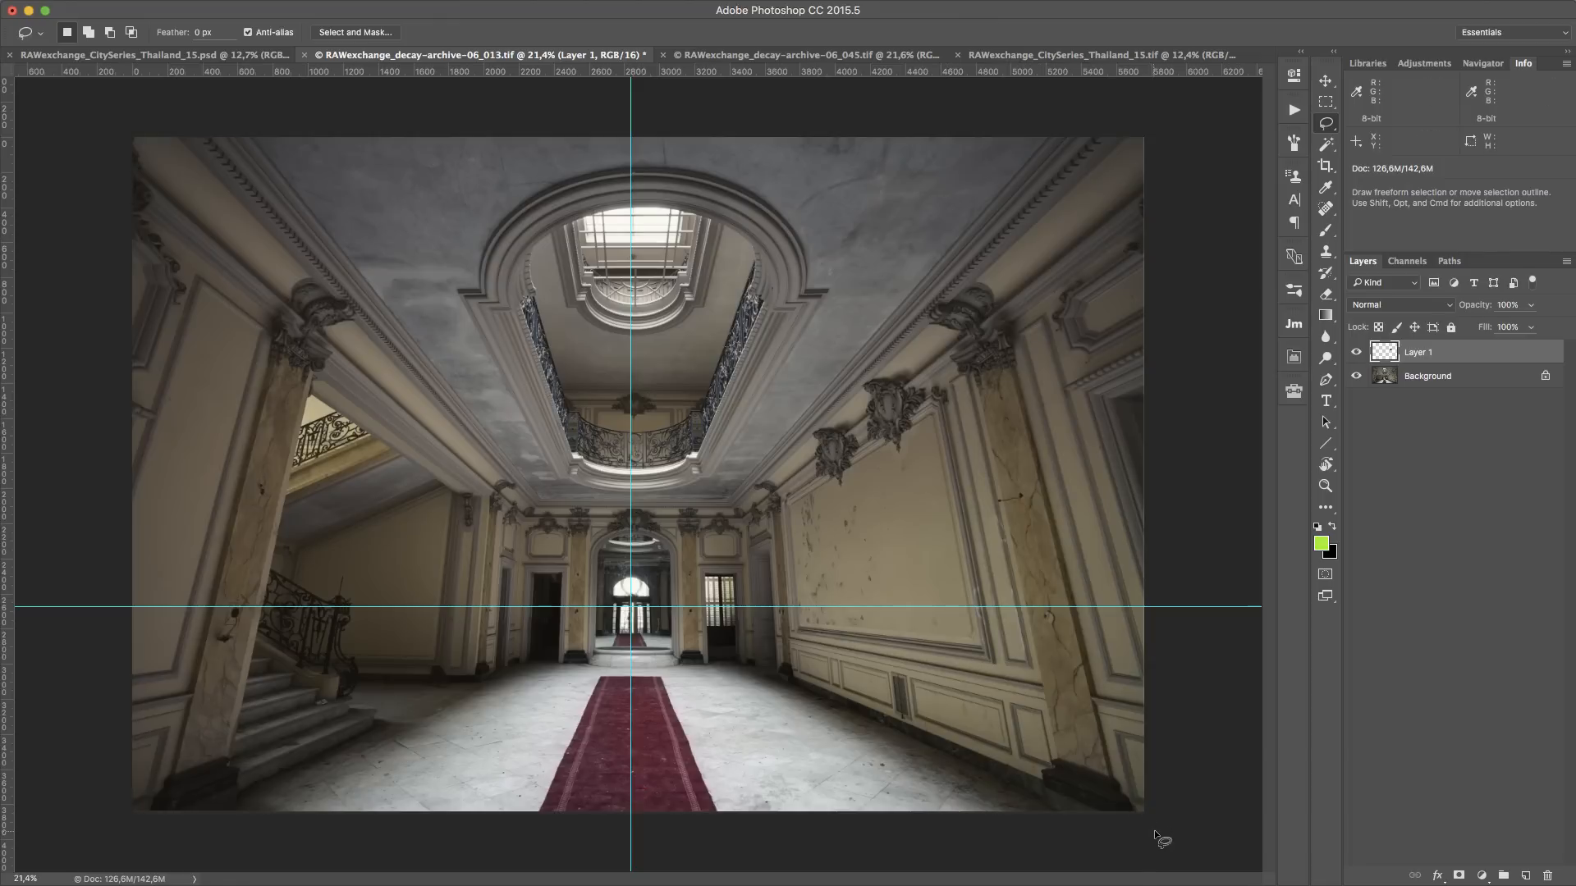
drag(1154, 830, 1080, 514)
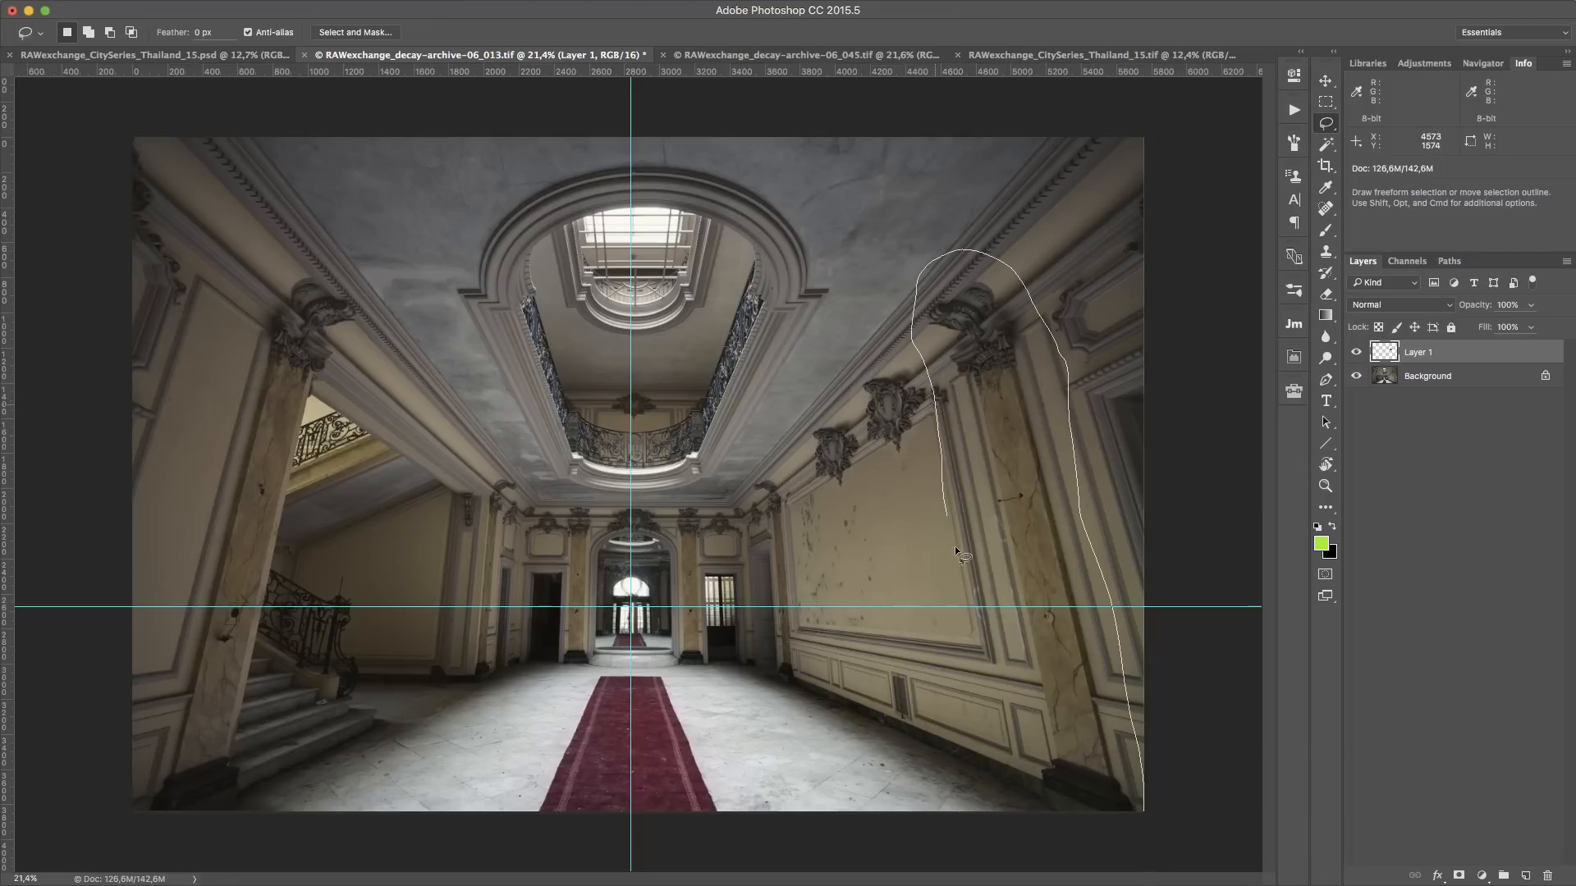
mouse_move(956, 551)
mouse_down()
mouse_move(985, 708)
mouse_move(1059, 806)
mouse_move(1174, 825)
mouse_up()
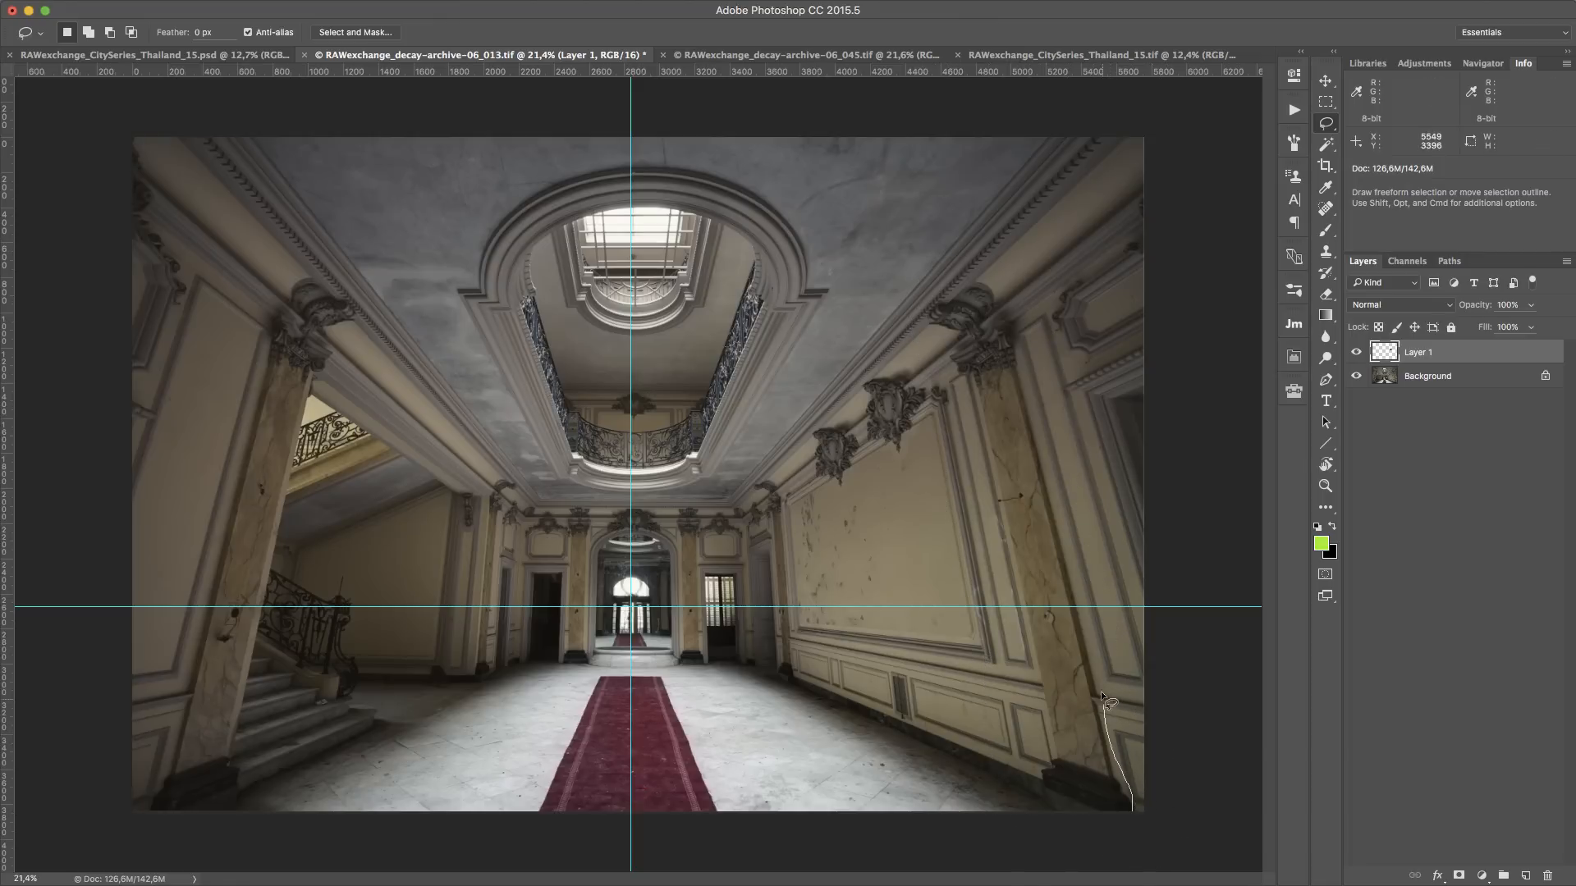
mouse_move(996, 283)
mouse_down()
mouse_move(913, 297)
mouse_move(983, 535)
mouse_move(1036, 827)
mouse_move(1055, 833)
mouse_up()
click(1477, 376)
key(super+j)
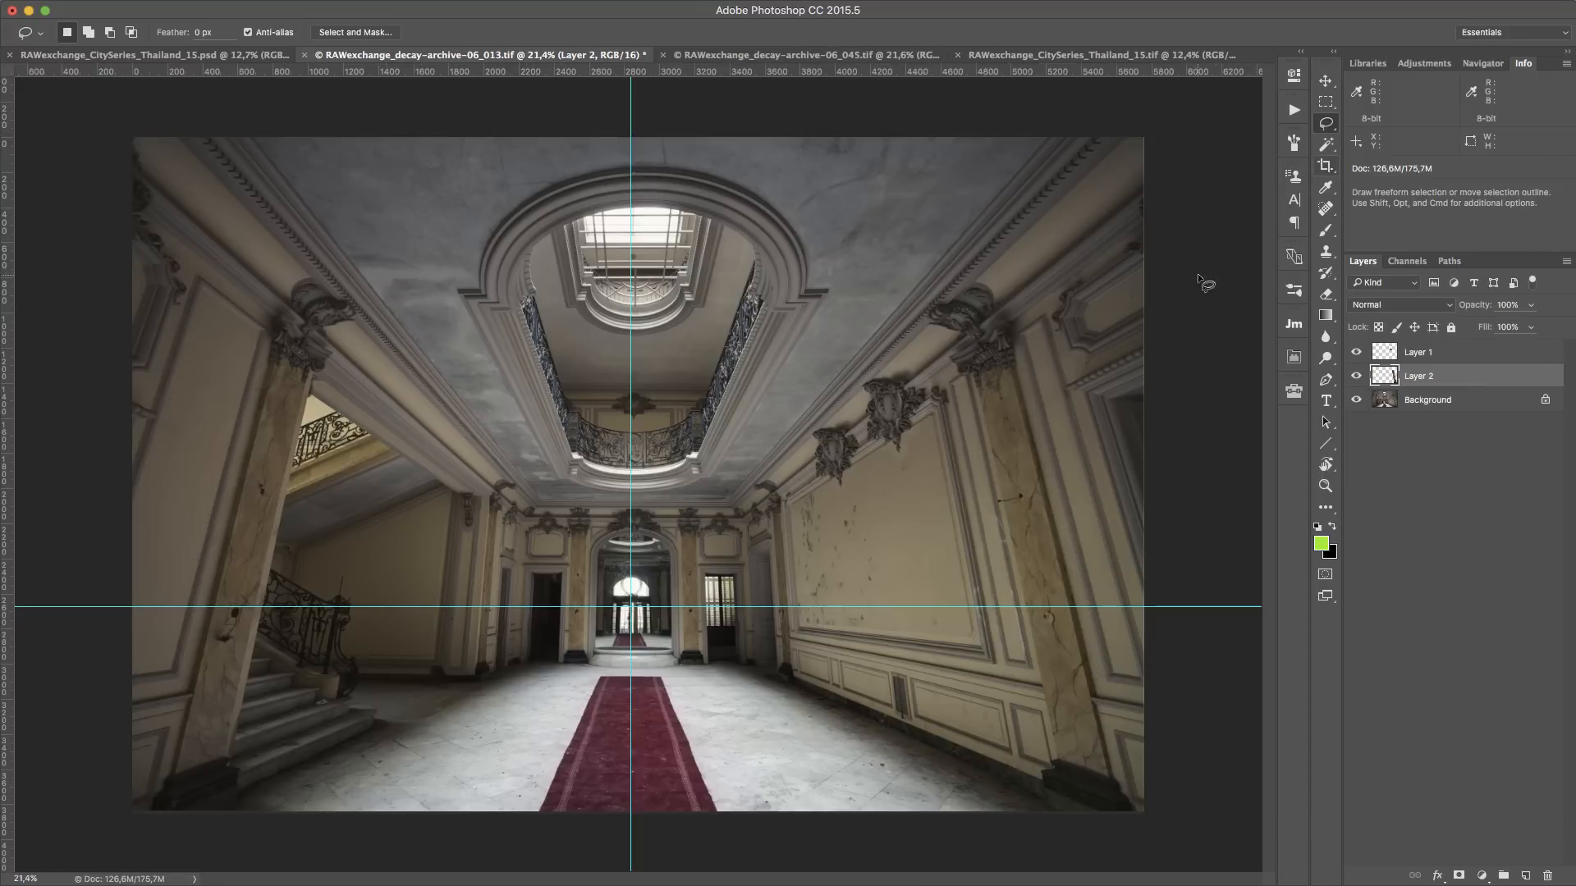
Try scaling the column copy proportionally to about 54.5% with its reference point at the guides' crossing
key(super+t)
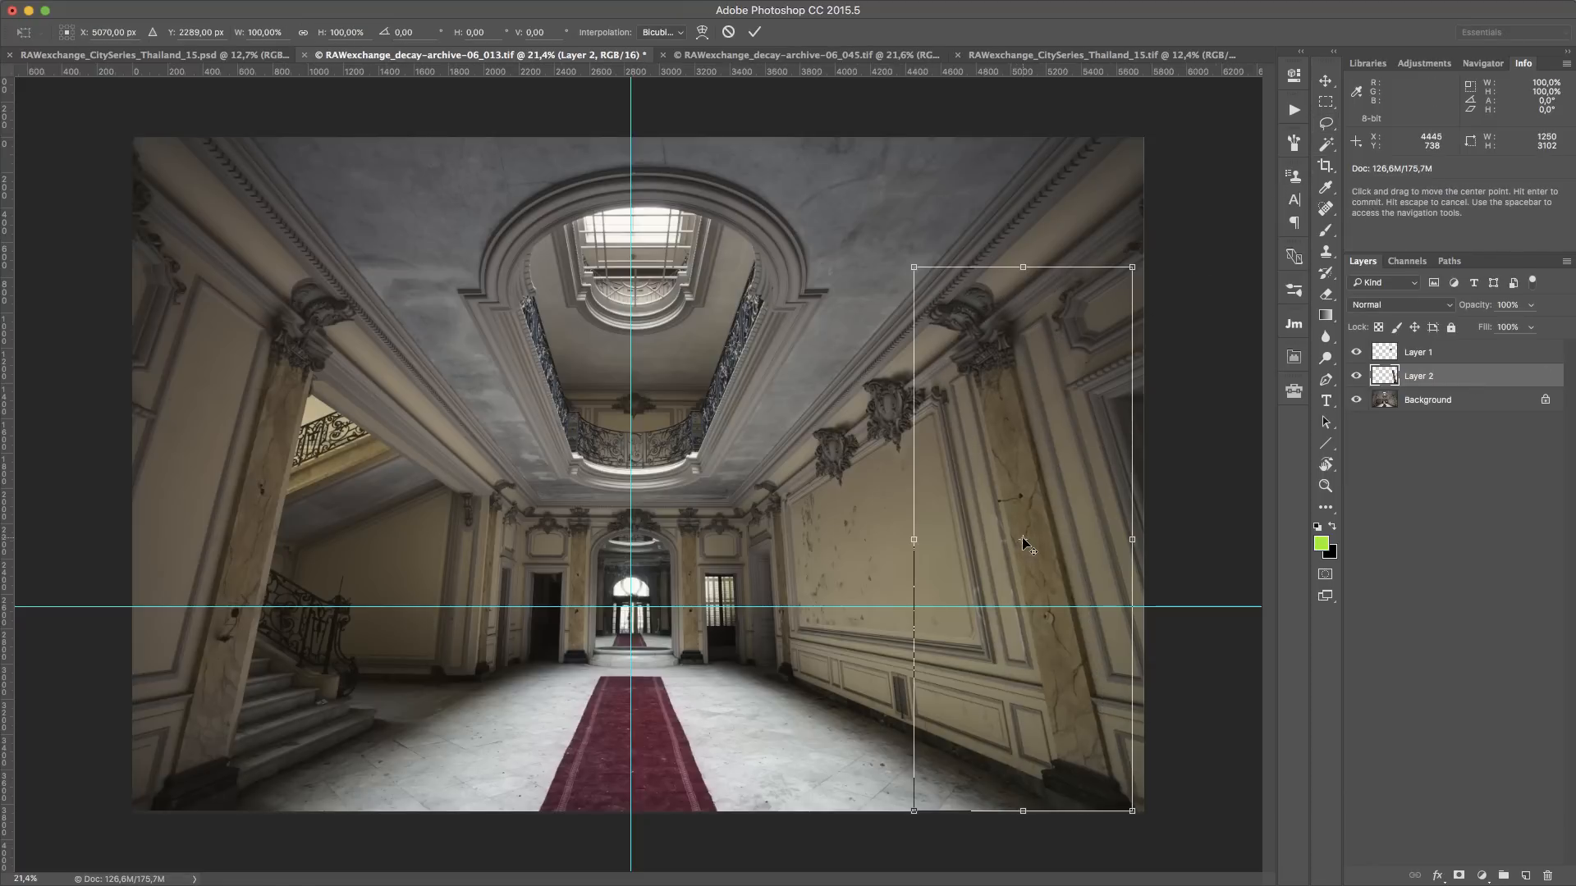
drag(1023, 538, 634, 606)
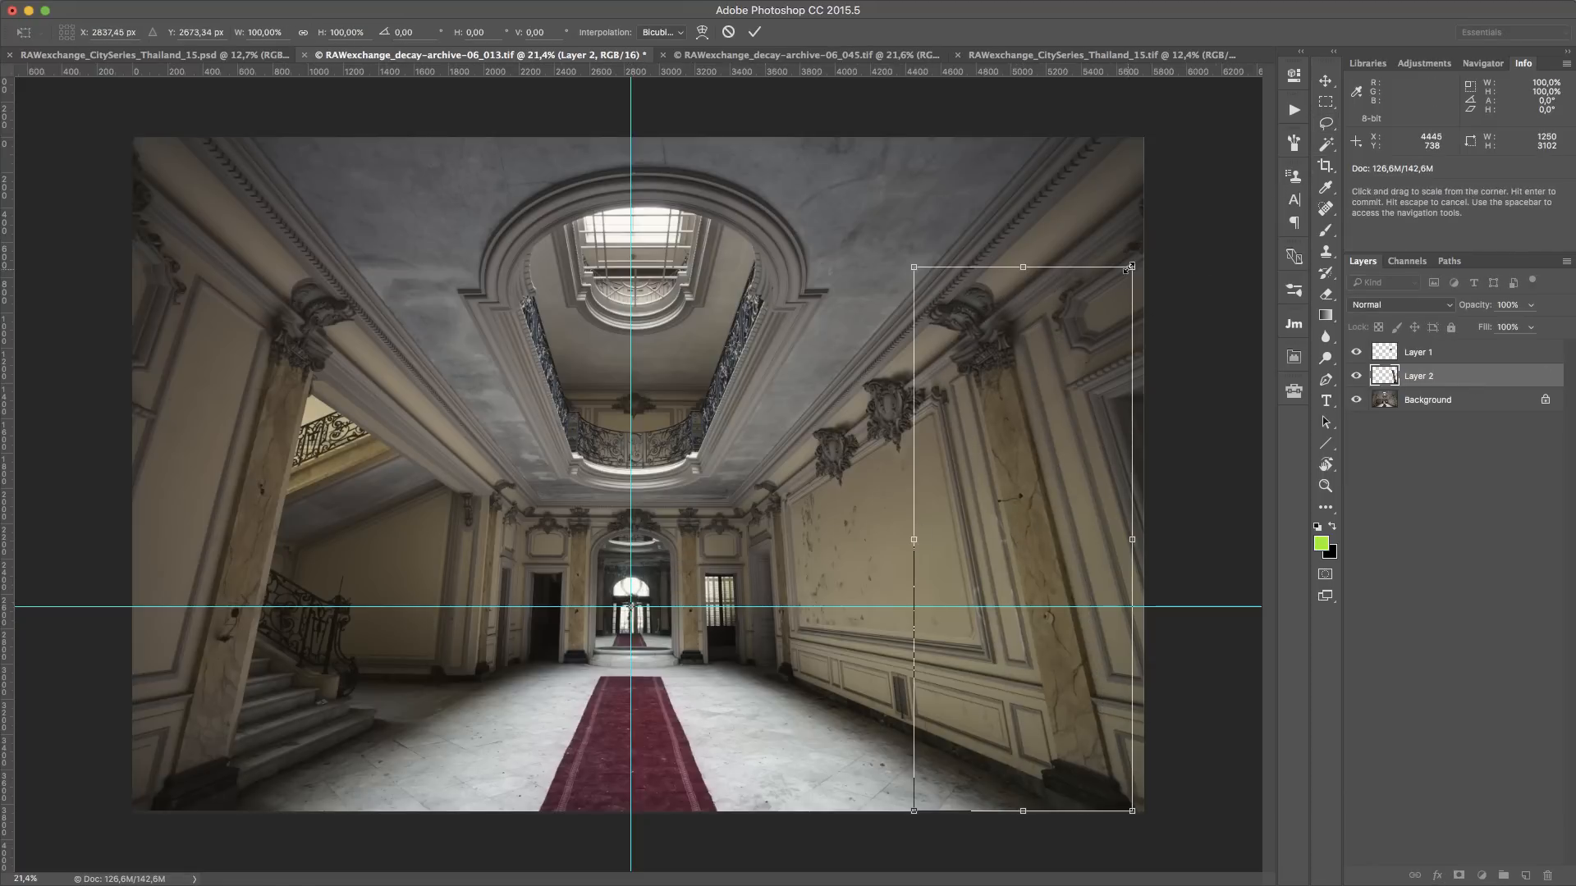
drag(1131, 267, 912, 403)
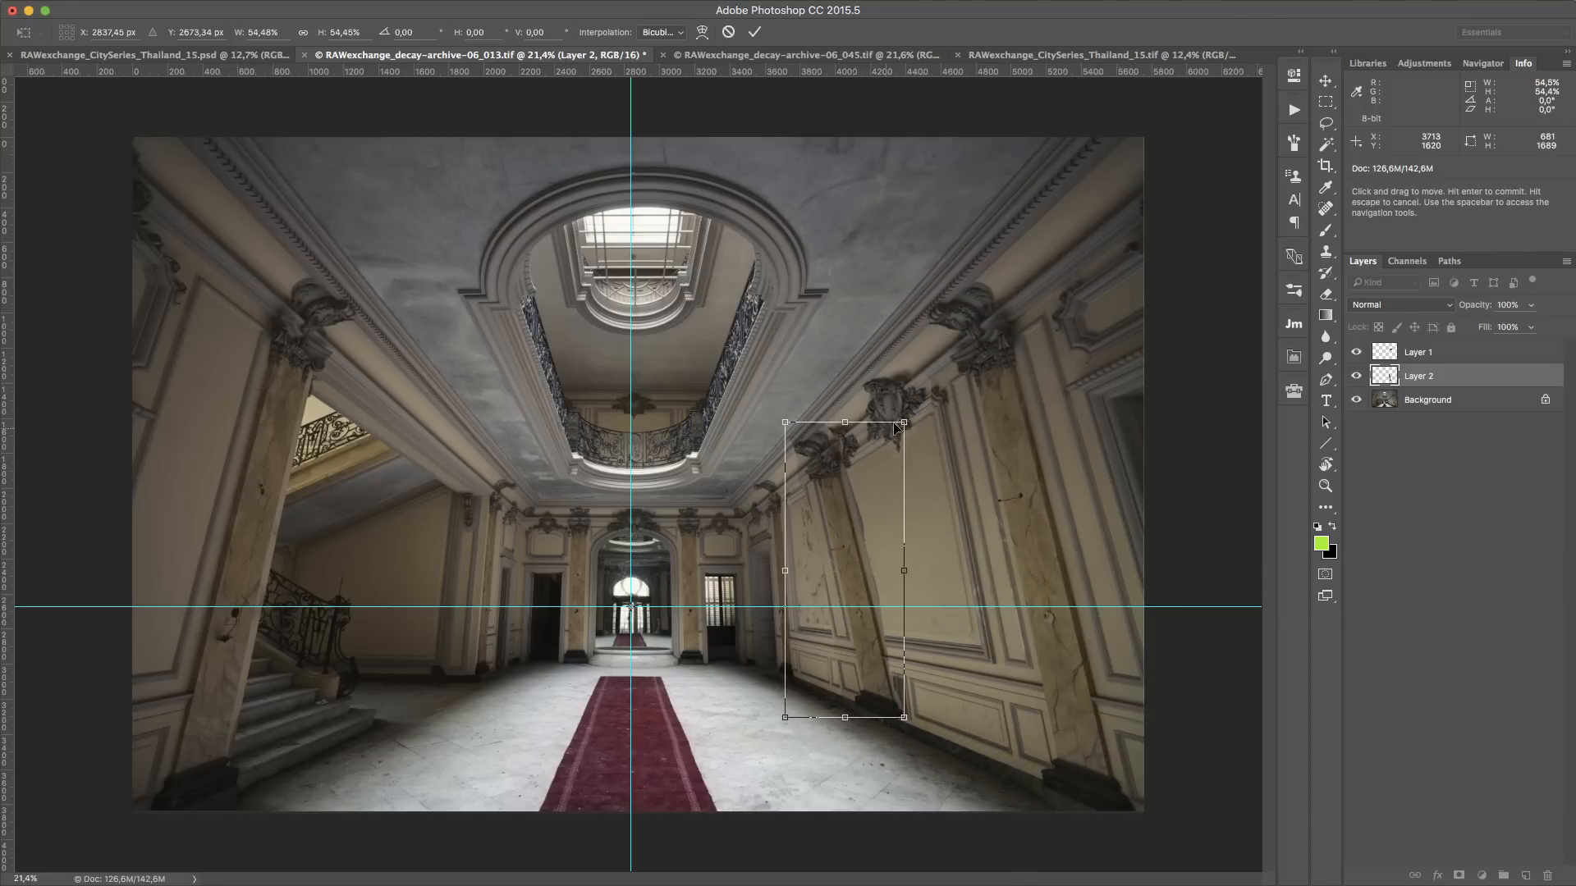
key(Return)
key(l)
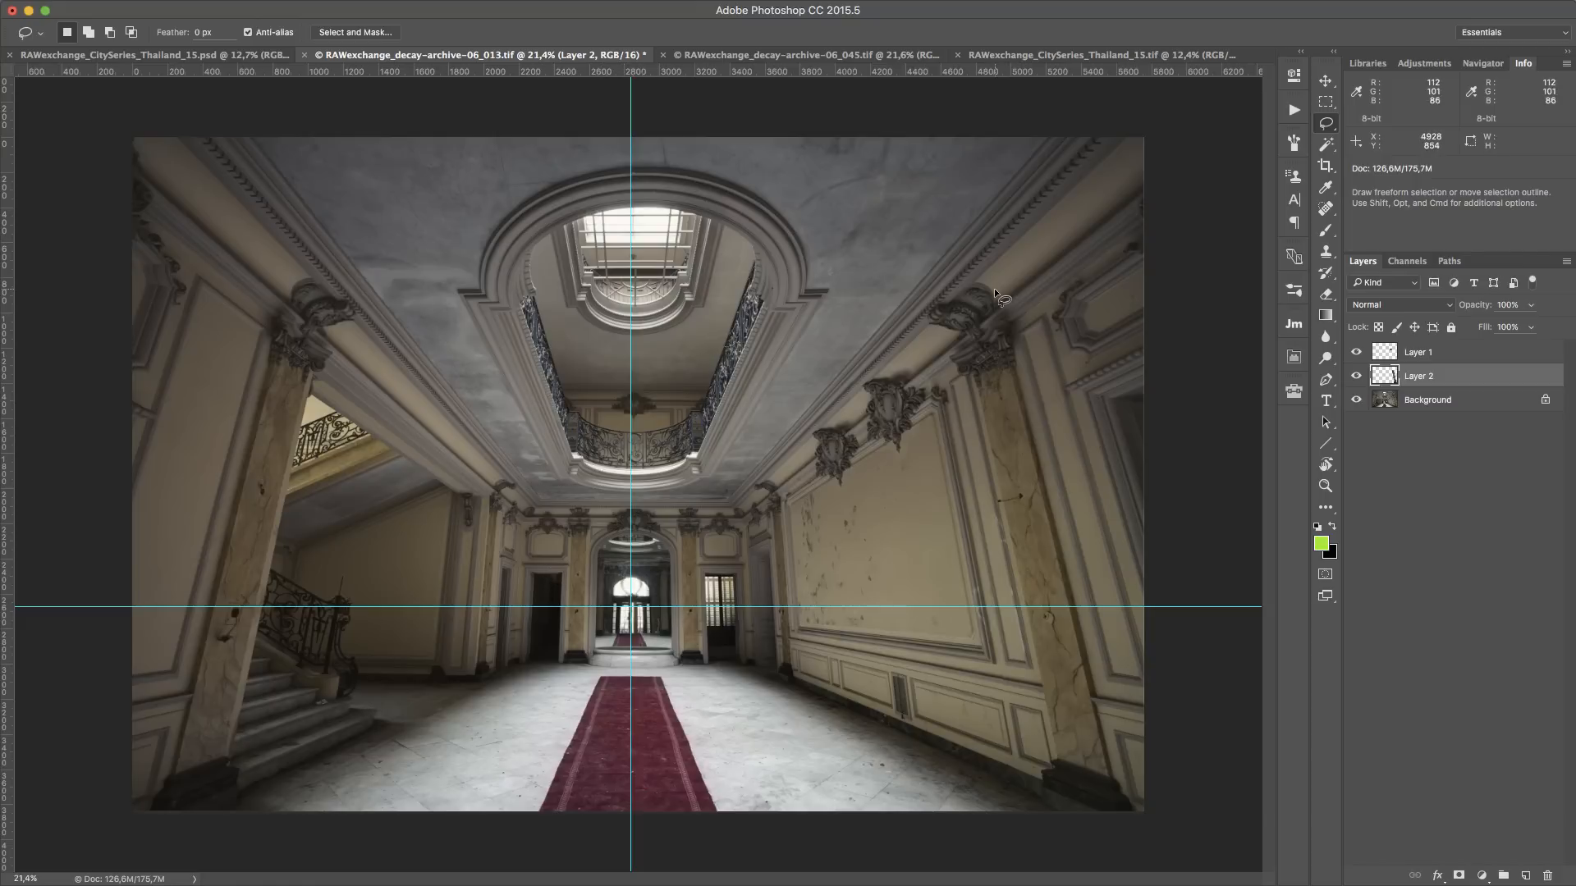
In RAWexchange_decay-archive-06_045.tif, draw two crossing perspective lines, one along the left wall's window sills and one along its upper cornice
click(798, 57)
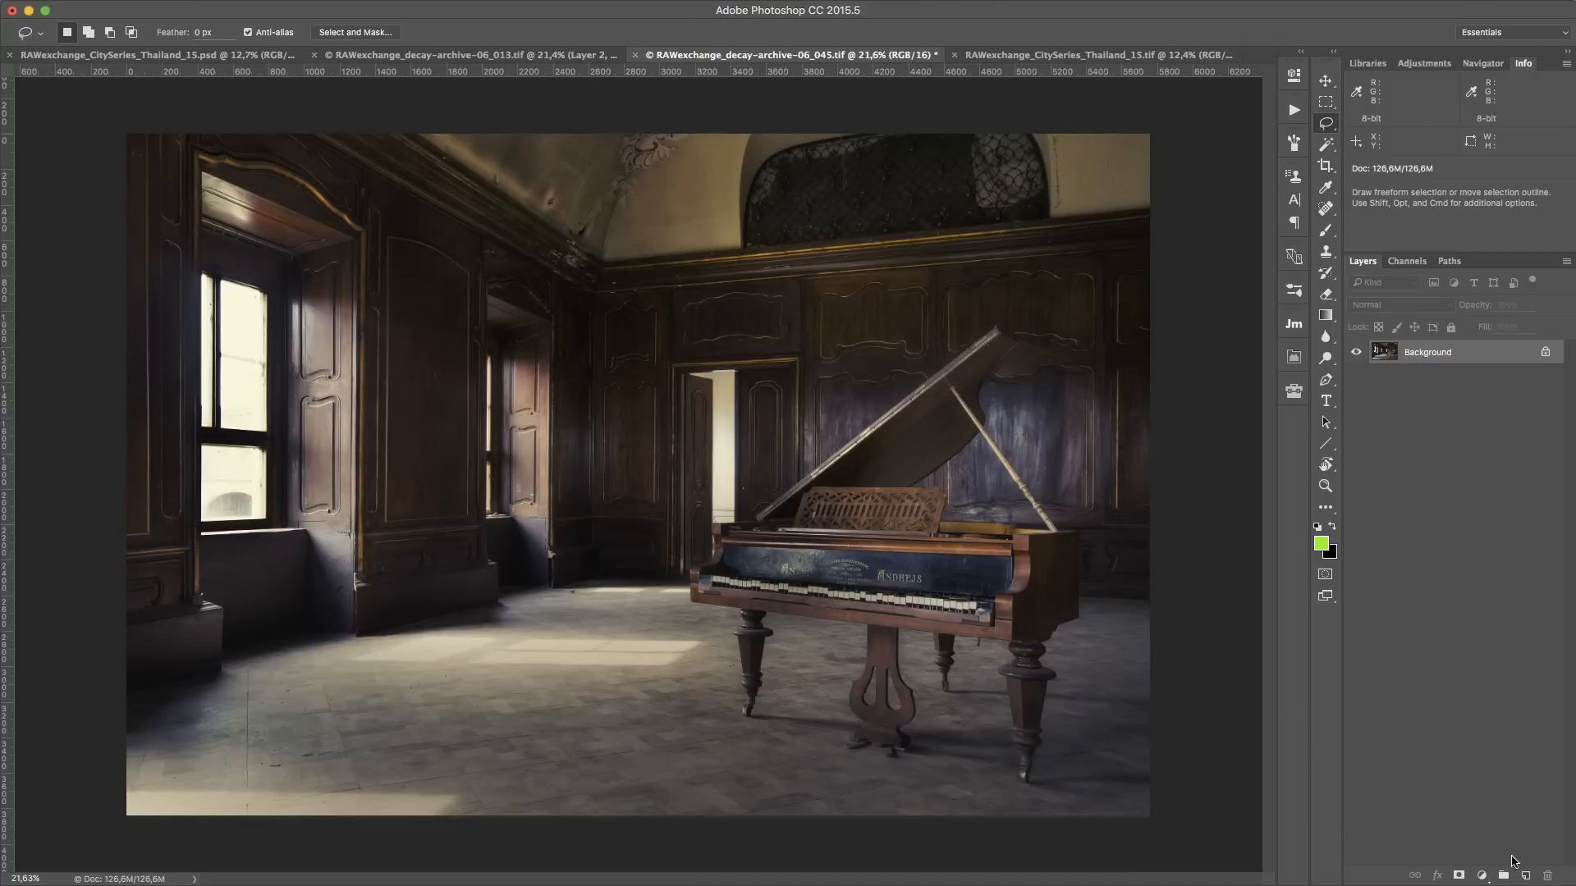
click(1326, 444)
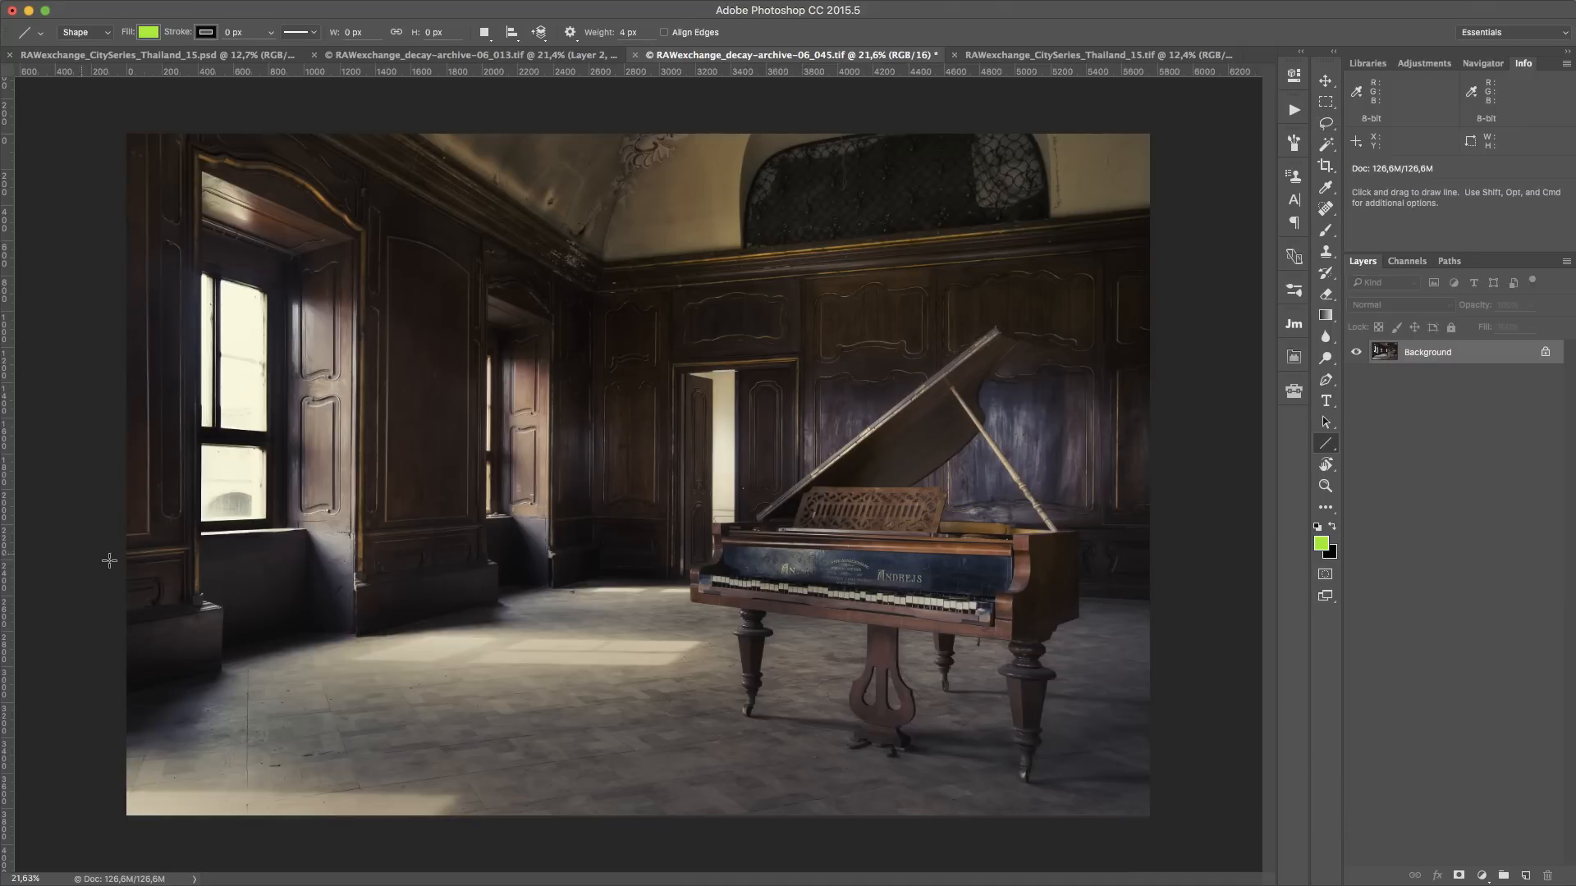
drag(119, 555, 991, 480)
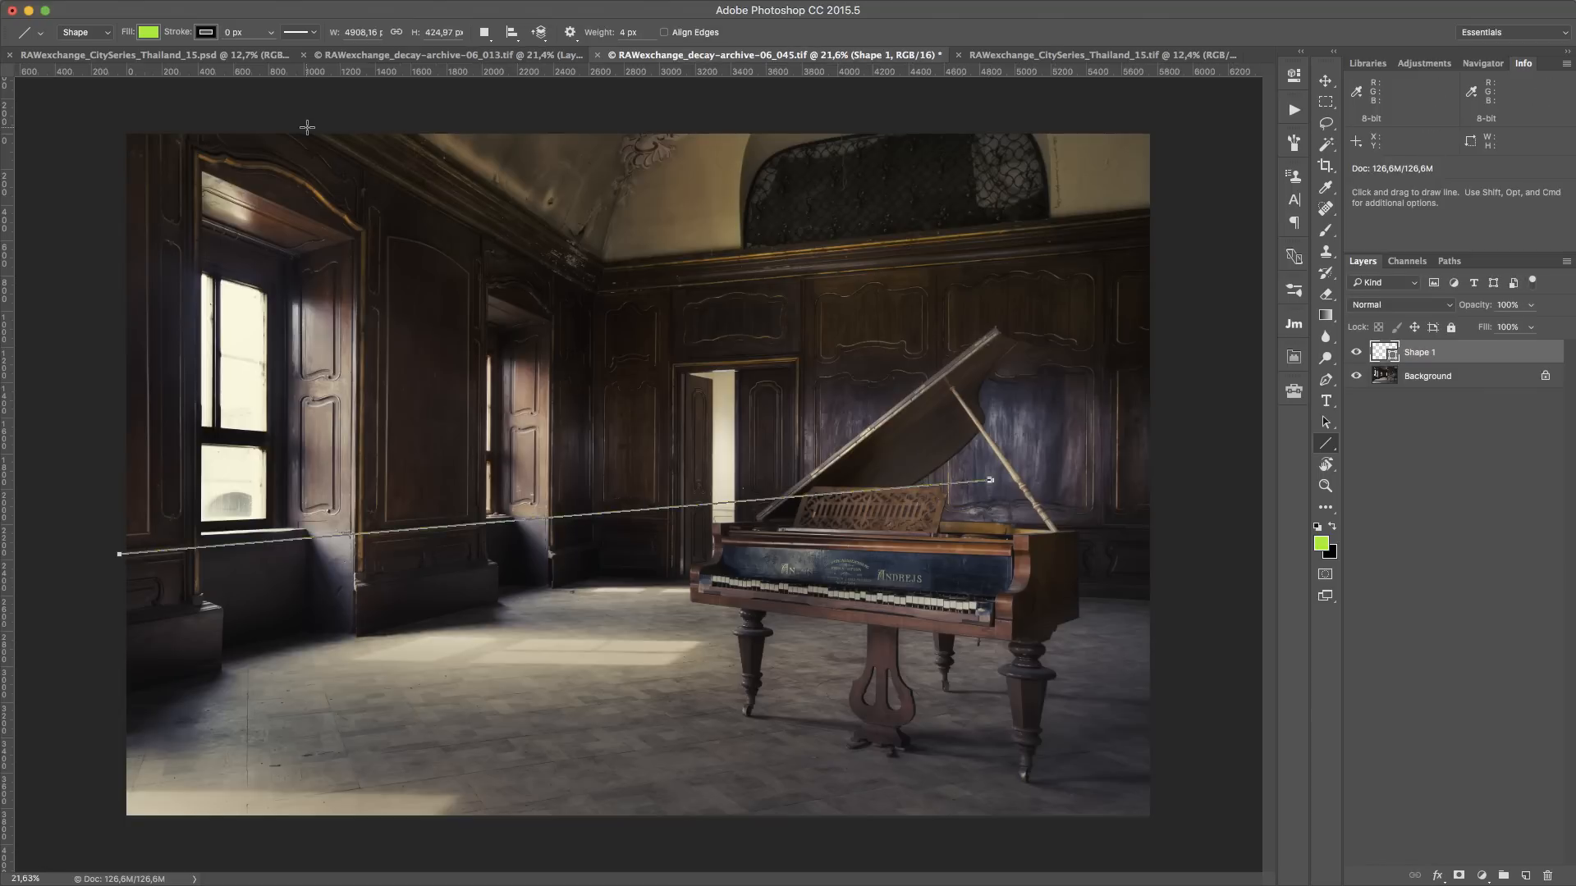
drag(307, 127, 1173, 622)
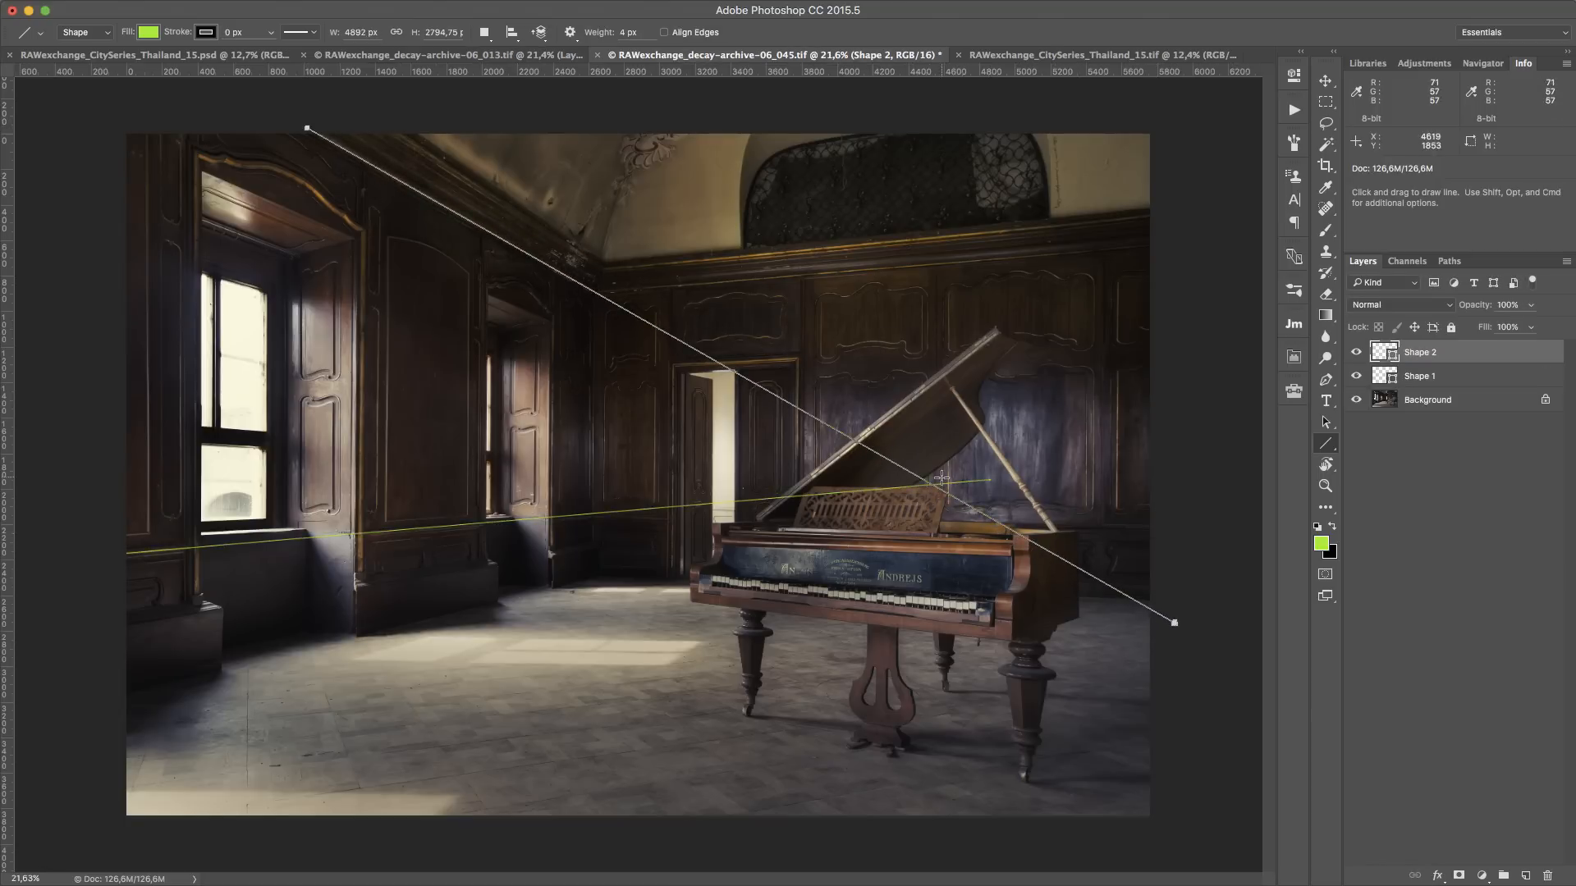
Lasso loosely around the grand piano on the Background and copy it onto a new layer
click(1489, 403)
key(l)
mouse_move(915, 800)
mouse_down()
mouse_move(1105, 766)
mouse_move(1134, 585)
mouse_move(1074, 430)
mouse_move(1010, 333)
mouse_move(940, 315)
mouse_move(740, 421)
mouse_move(649, 558)
mouse_move(673, 656)
mouse_move(754, 728)
mouse_move(817, 779)
mouse_move(927, 803)
mouse_up()
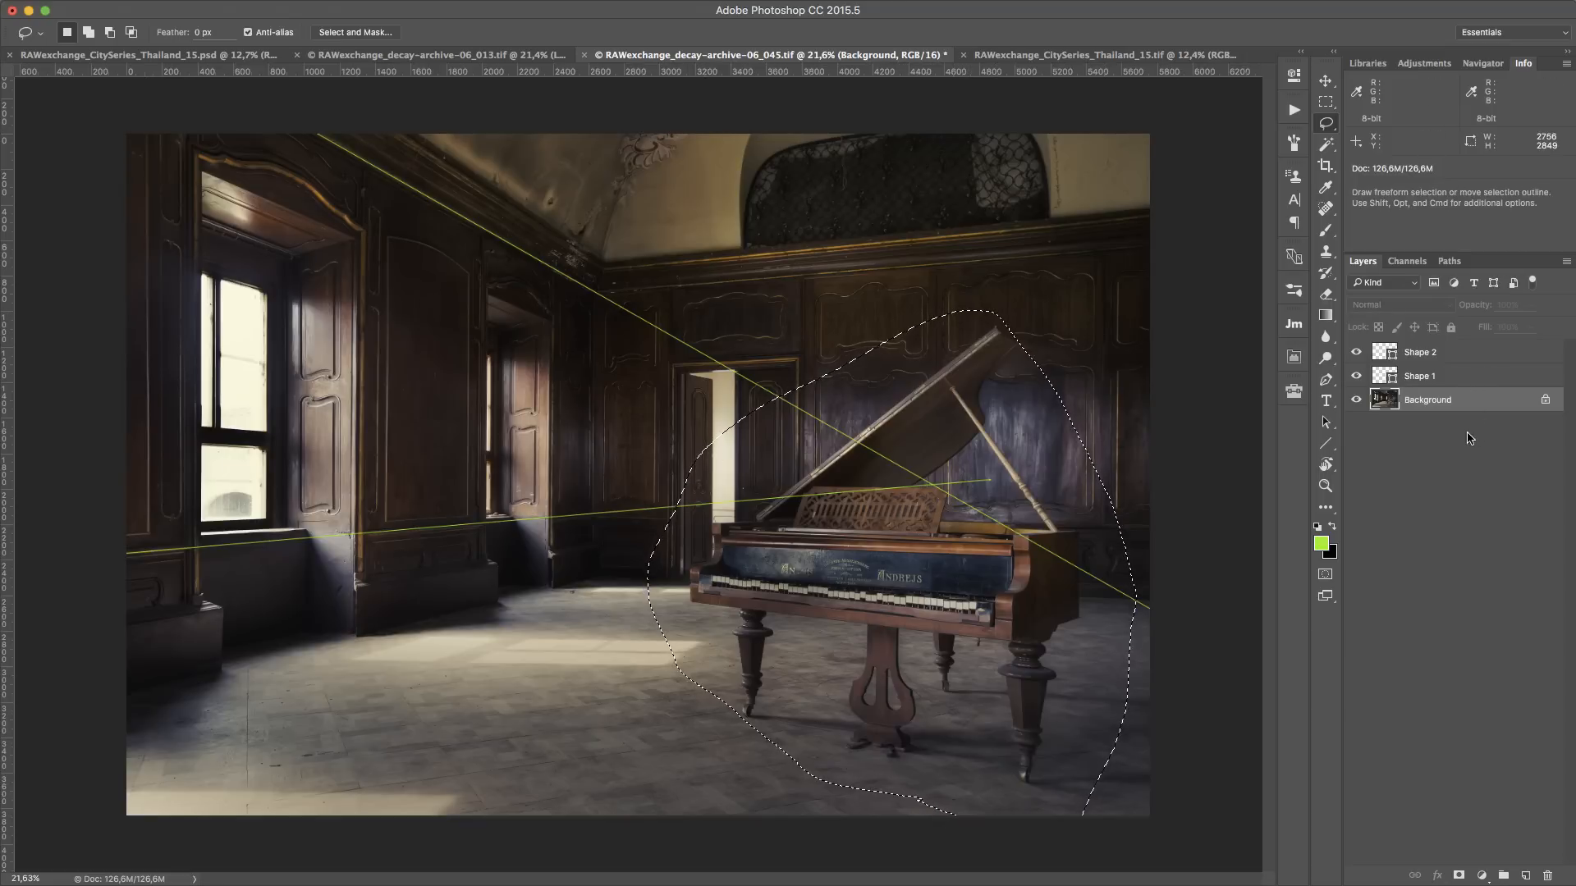
key(super+j)
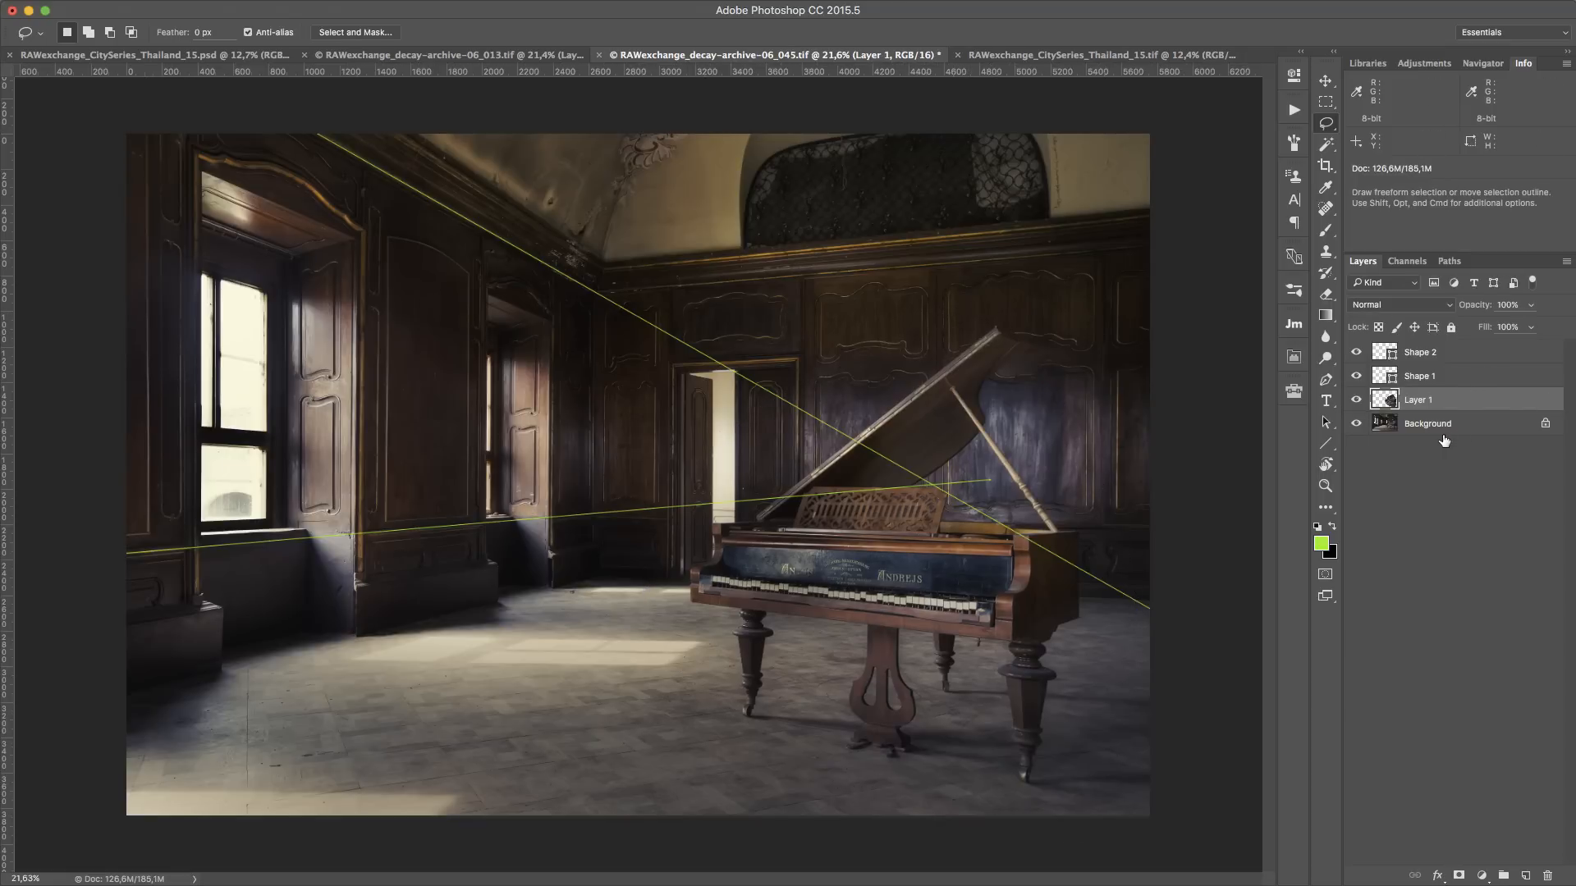
Try enlarging the piano copy proportionally to about 128% with its reference point at the crossing of the two perspective lines
key(super+t)
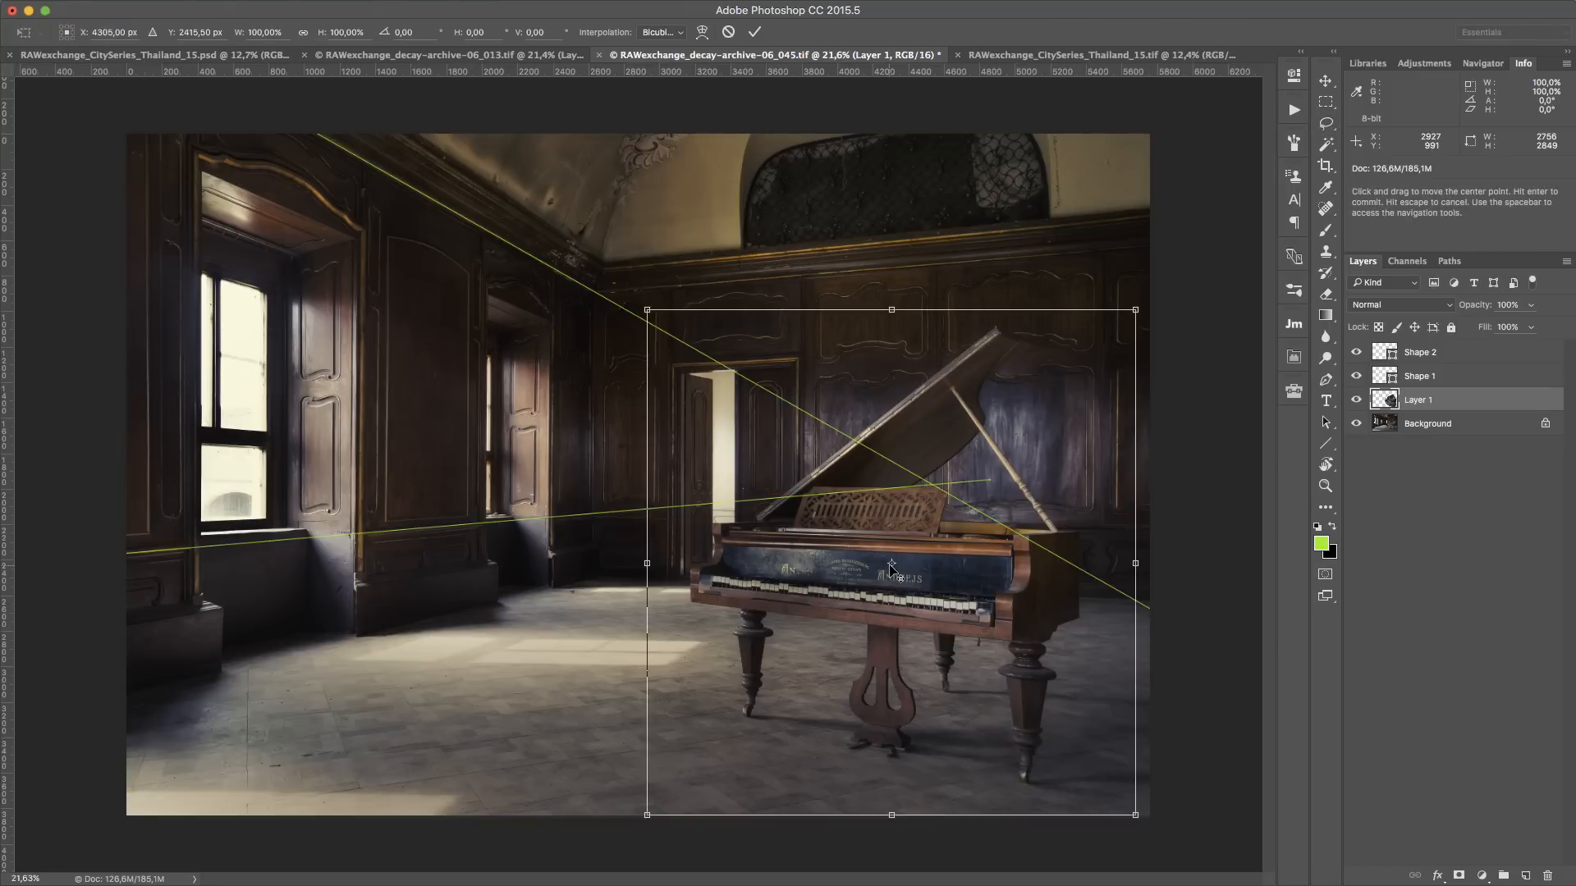
drag(892, 565, 932, 487)
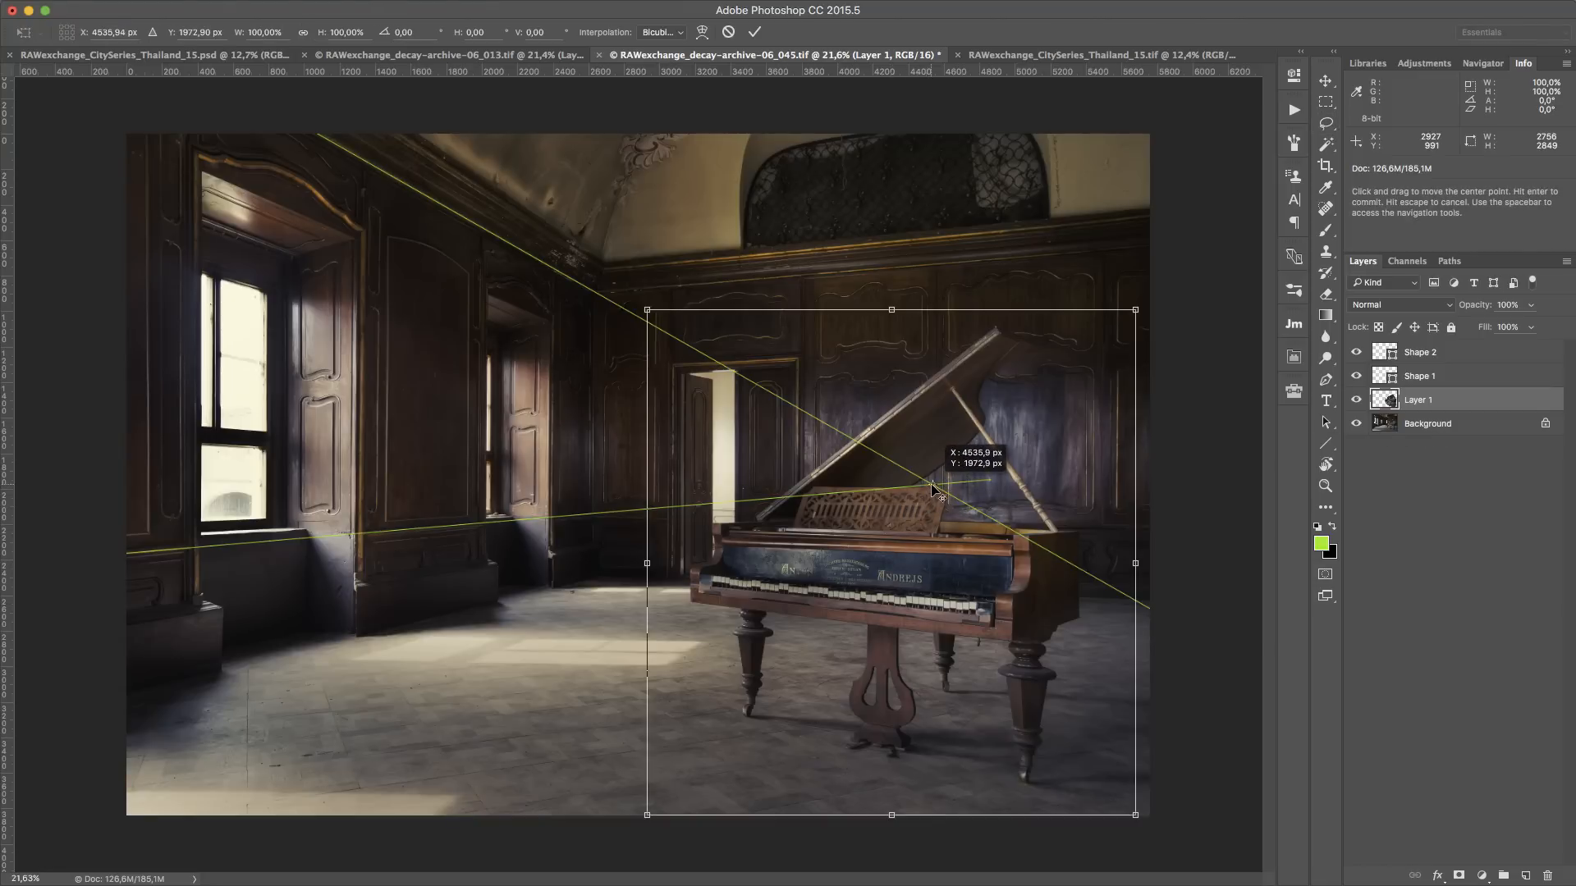
drag(1135, 814, 1231, 885)
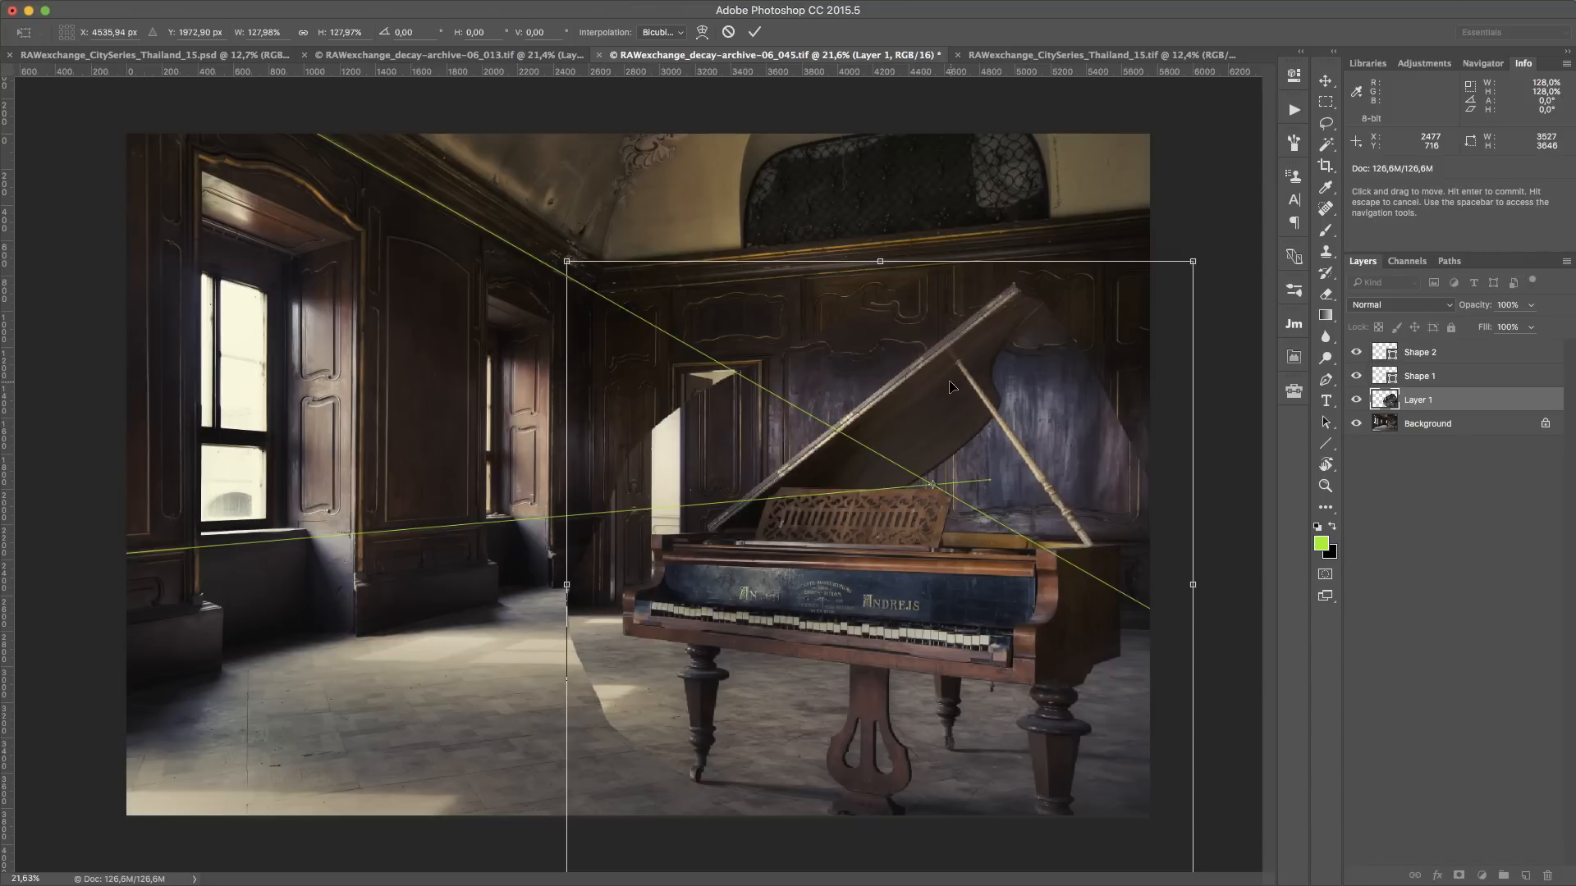
key(Return)
key(l)
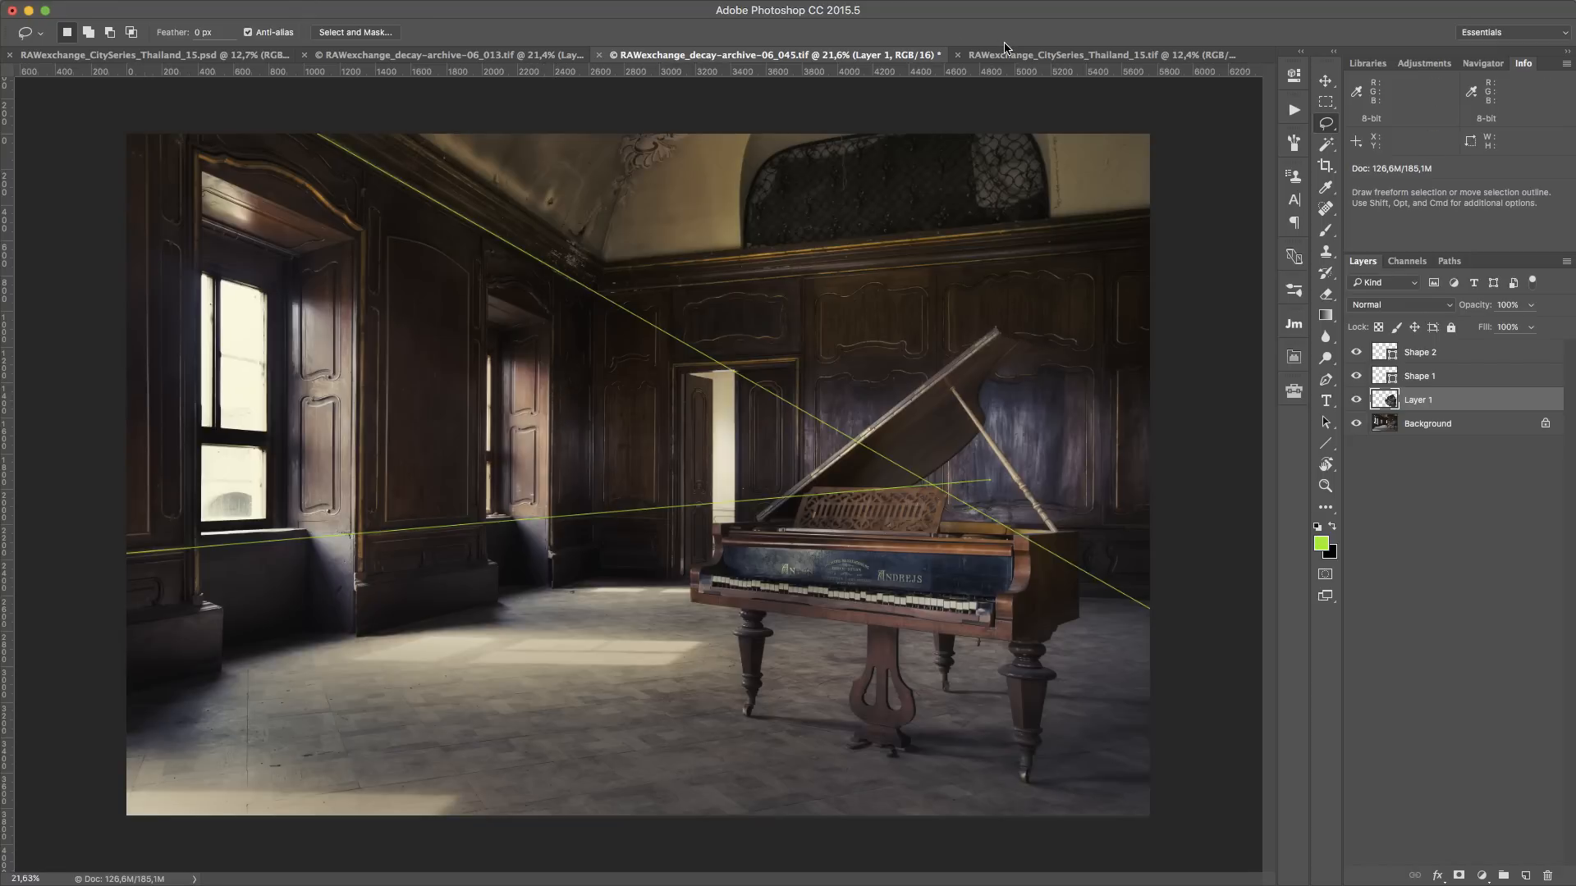
In RAWexchange_CitySeries_Thailand_15.tif, draw two crossing perspective lines along the outer edges of the central walkway
key(ctrl+Tab)
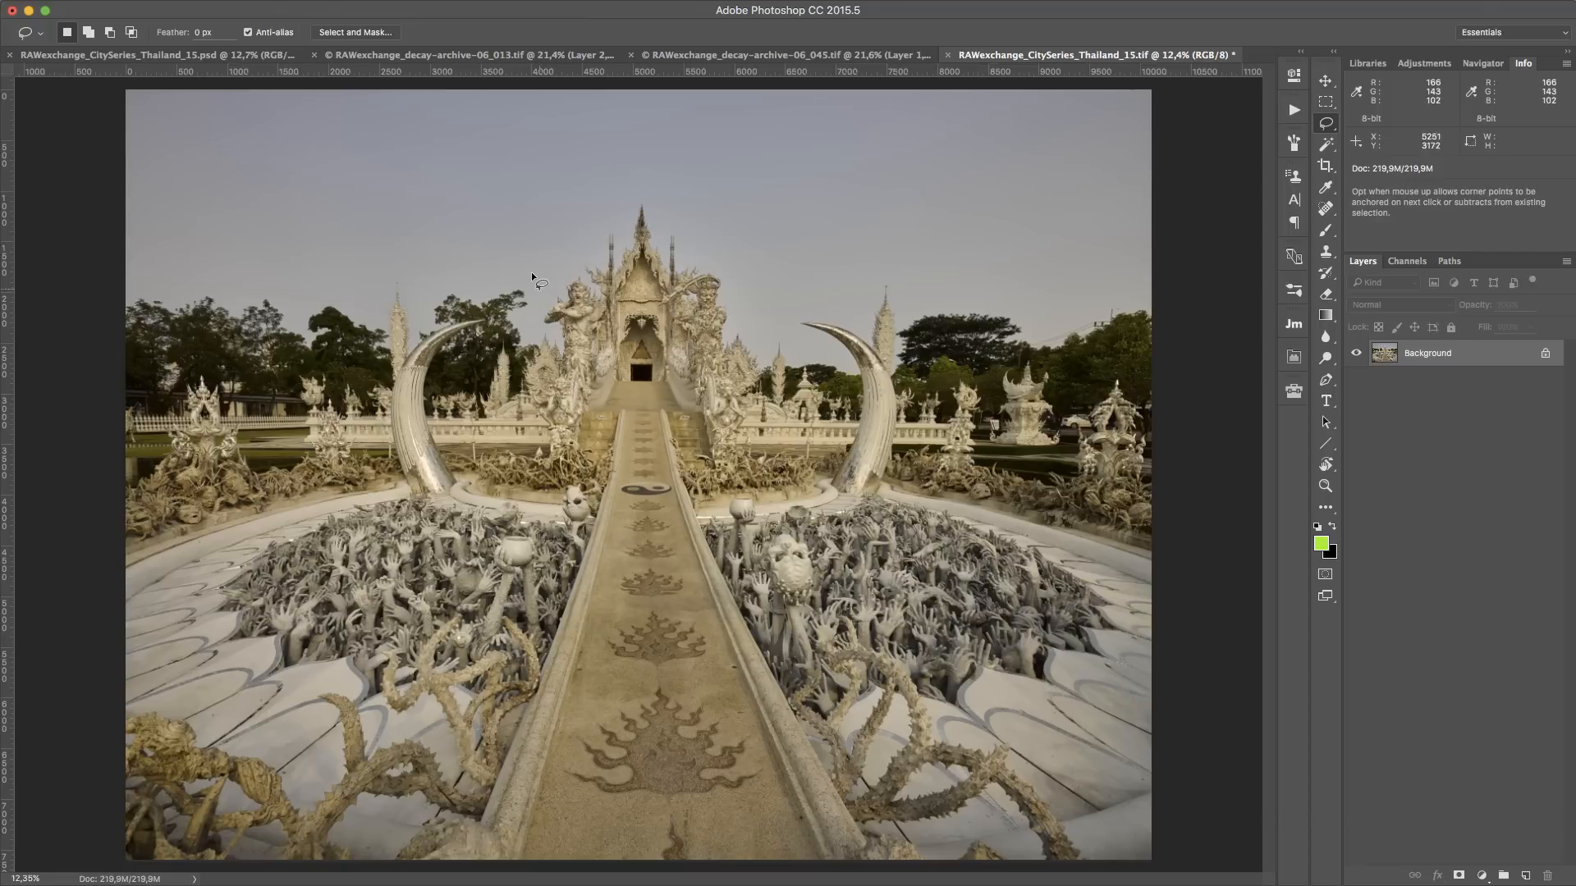
scroll(915, 517, up, 3)
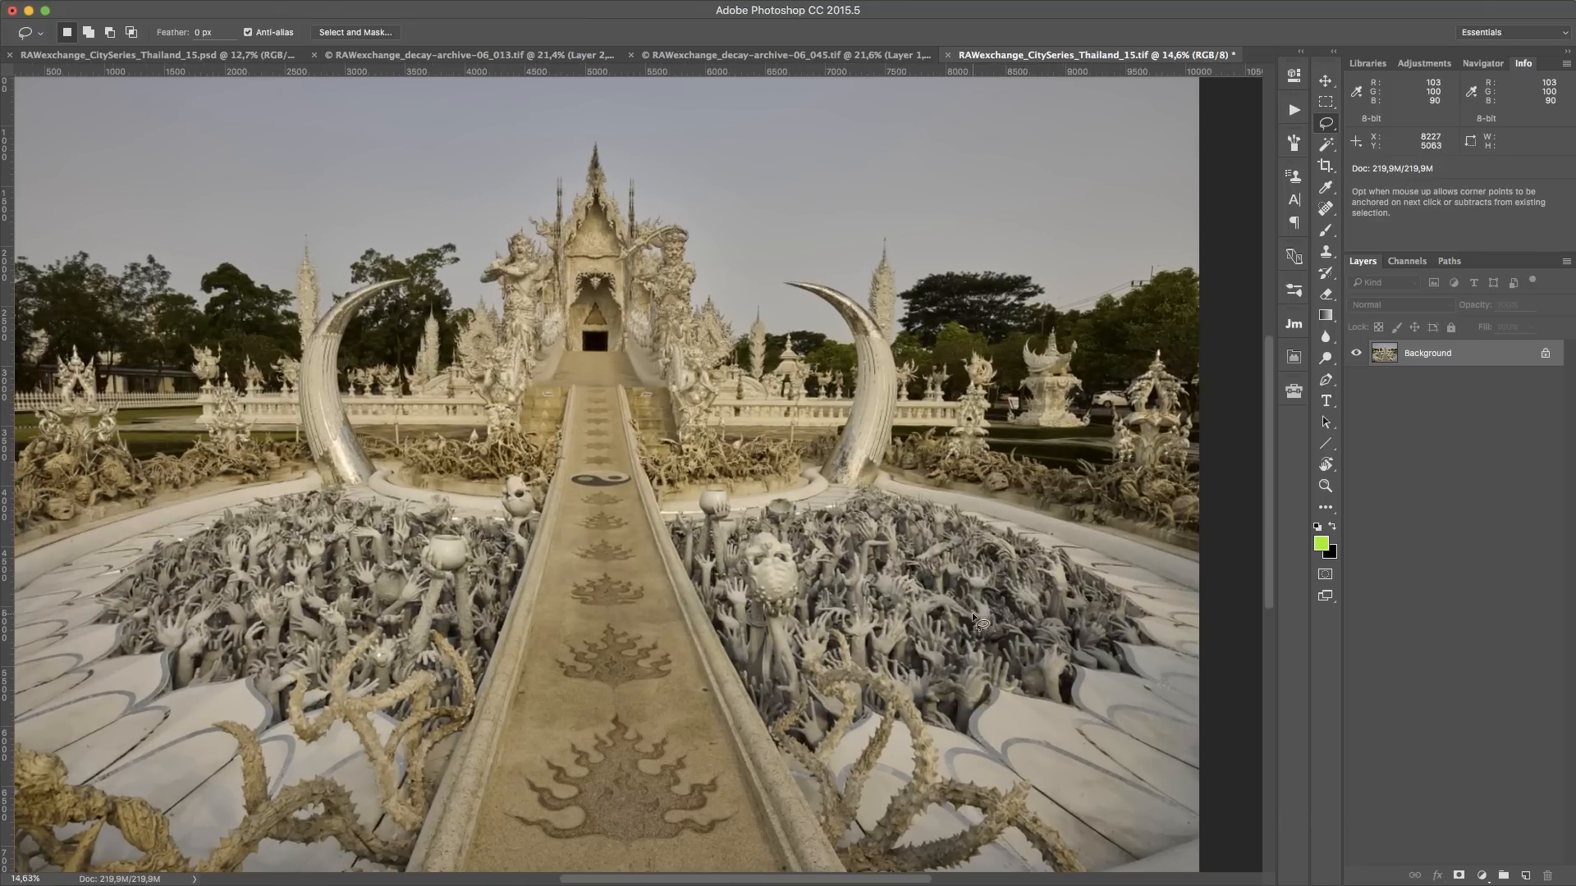
scroll(832, 569, down, 3)
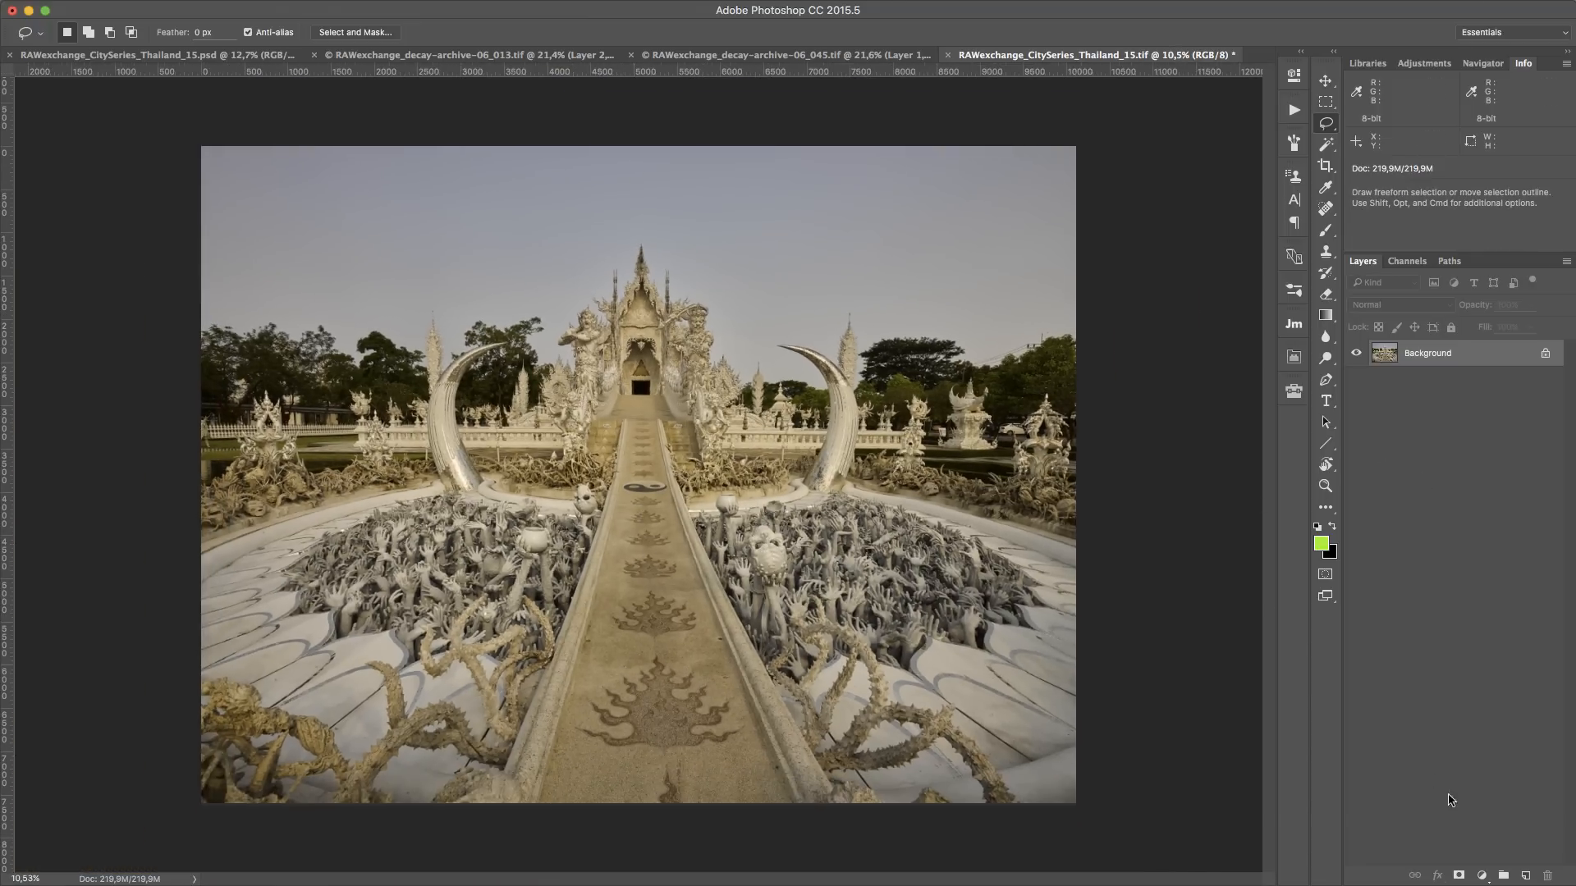
click(1325, 443)
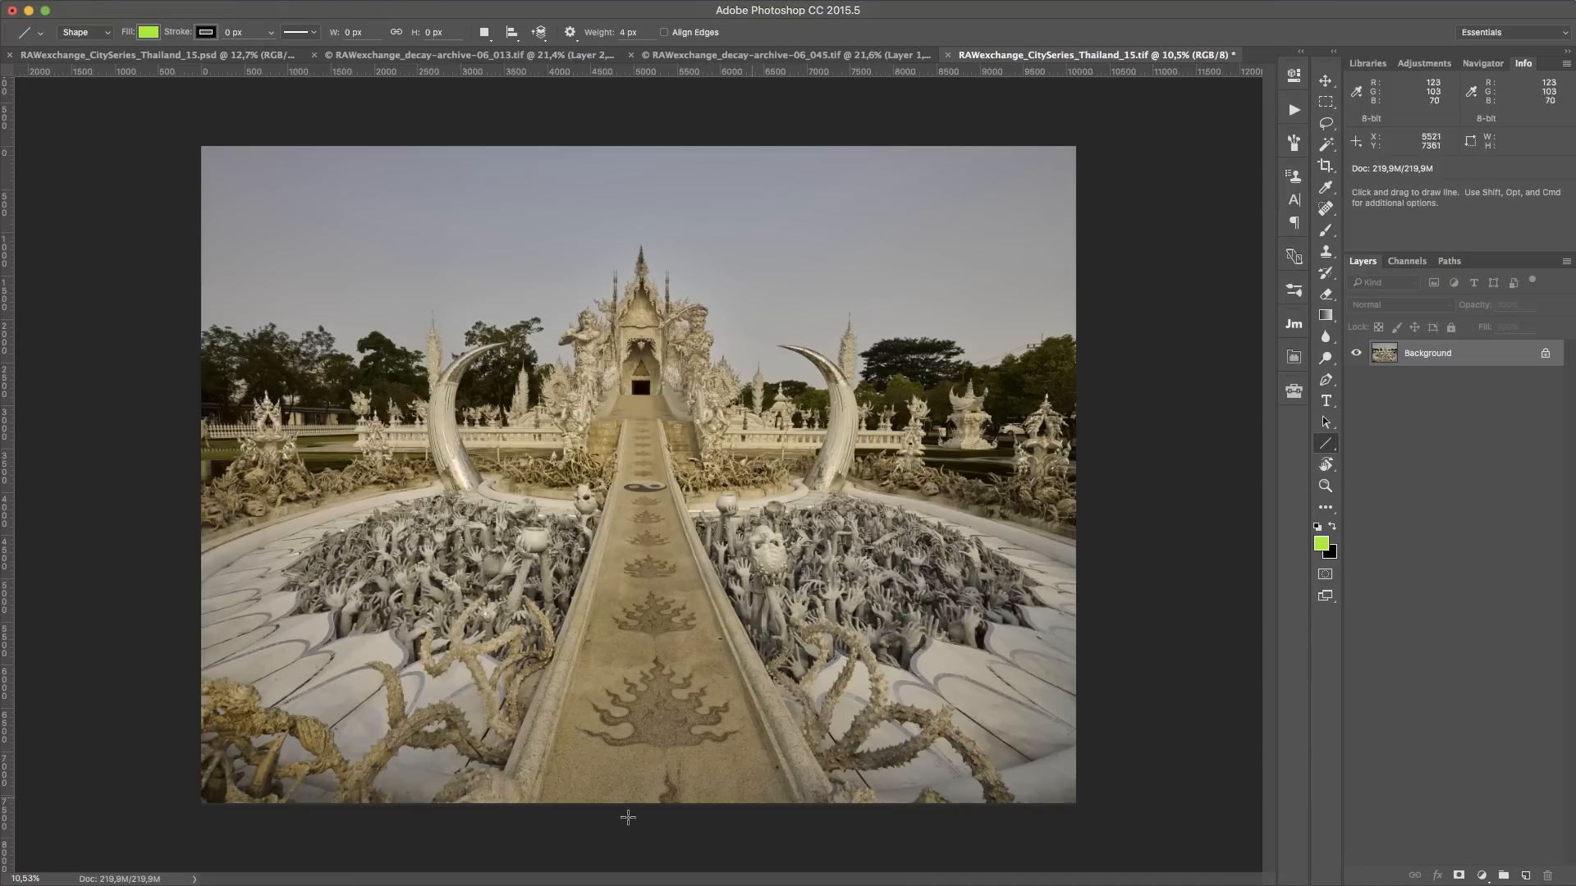
drag(536, 802, 709, 181)
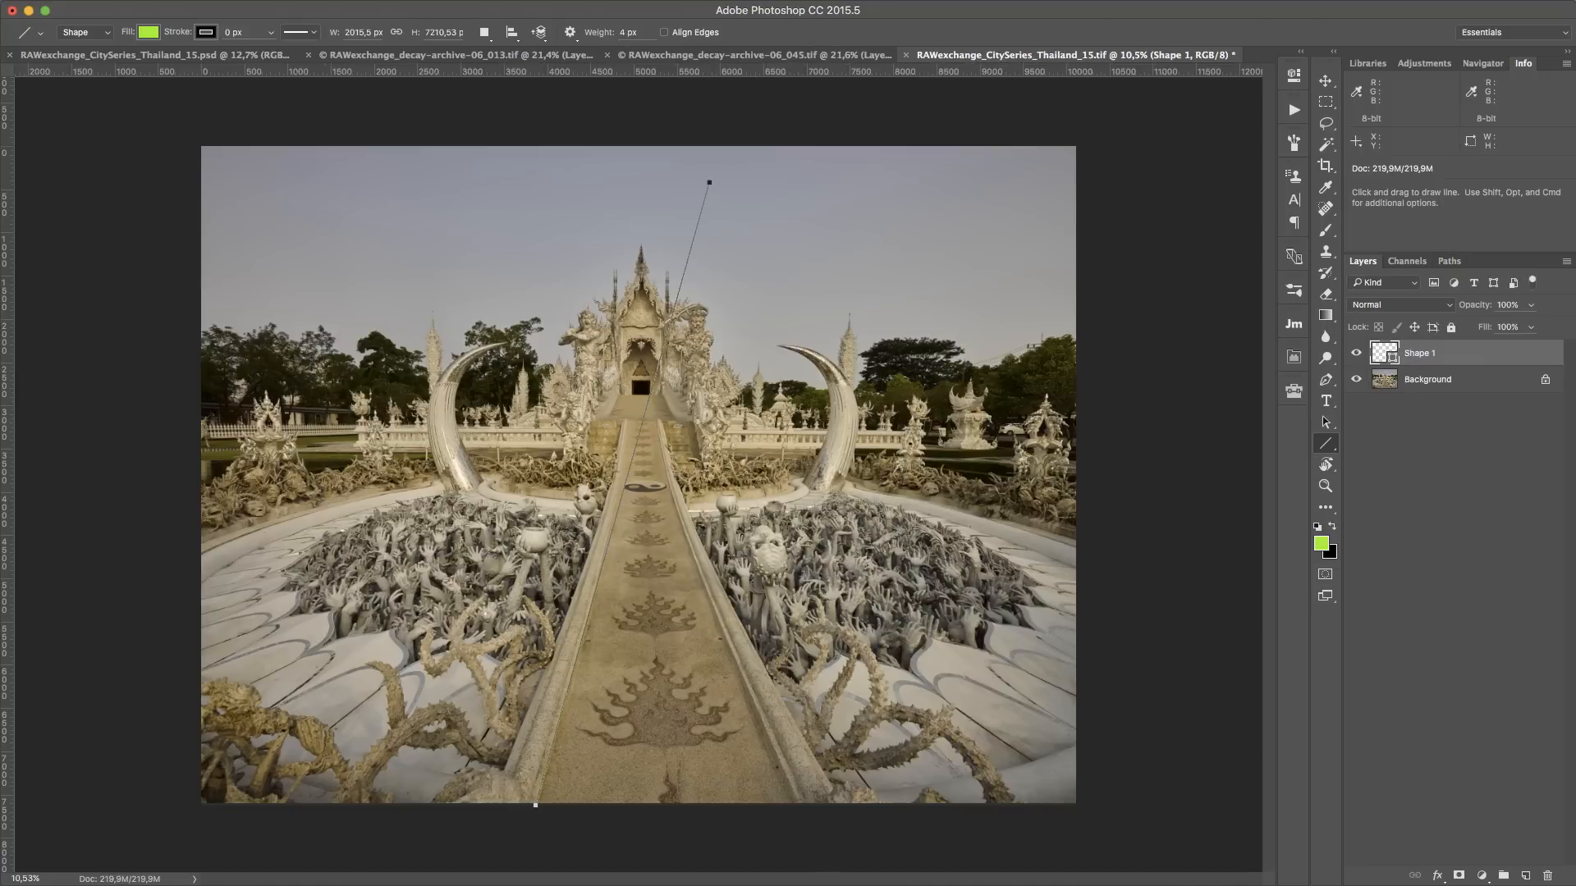
drag(817, 823, 518, 164)
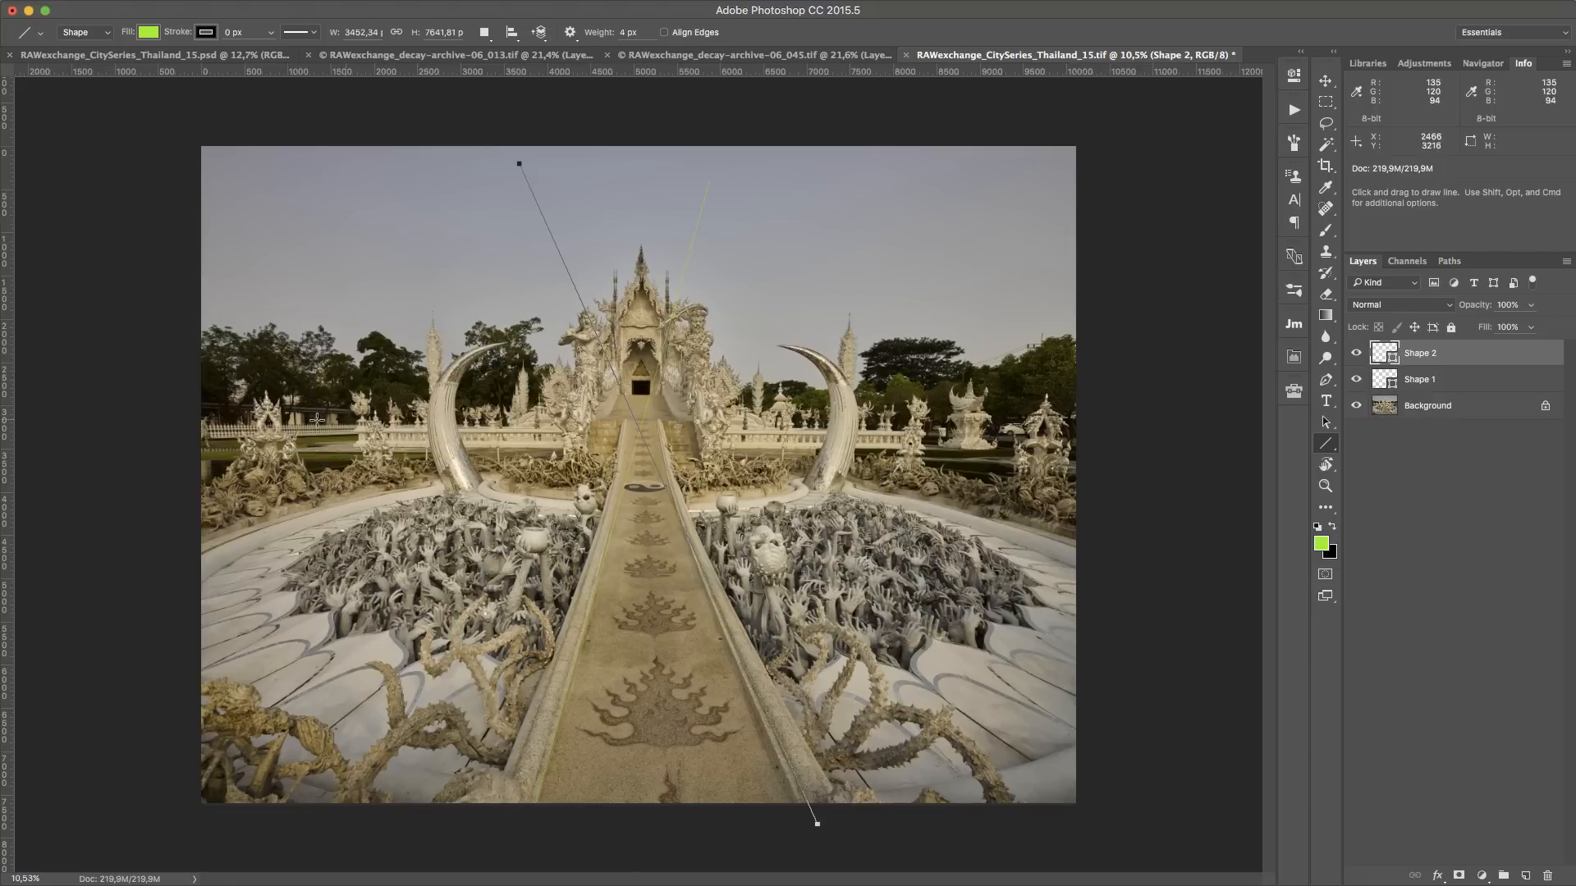
Place a vertical and a horizontal guide and align both precisely with the crossing of the two perspective lines
drag(695, 74, 743, 431)
drag(10, 328, 645, 315)
key(z)
drag(645, 431, 854, 344)
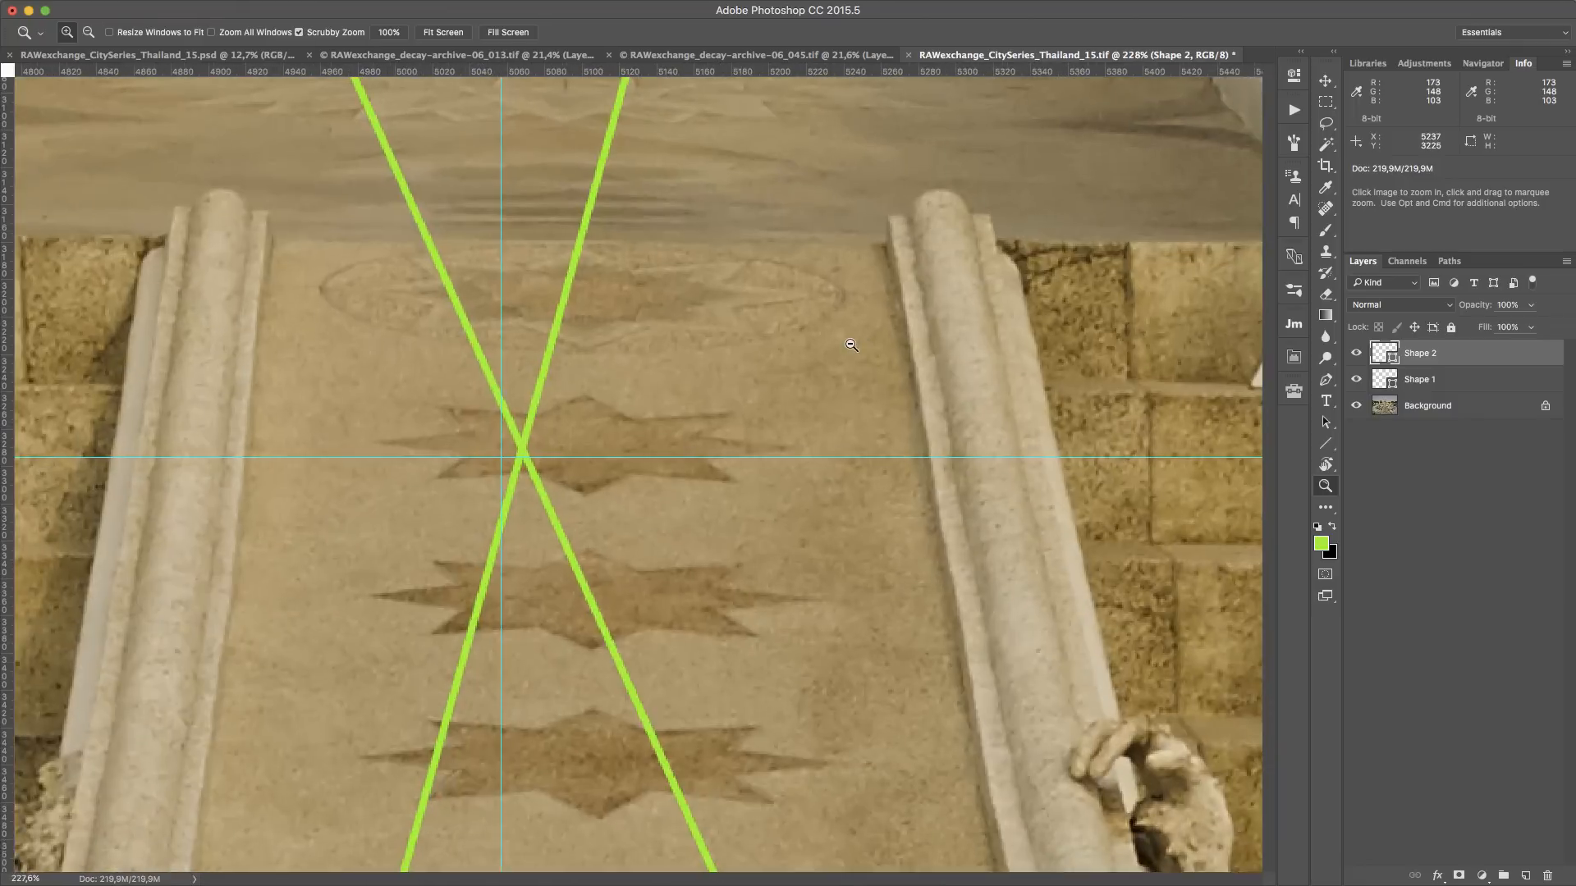
key(v)
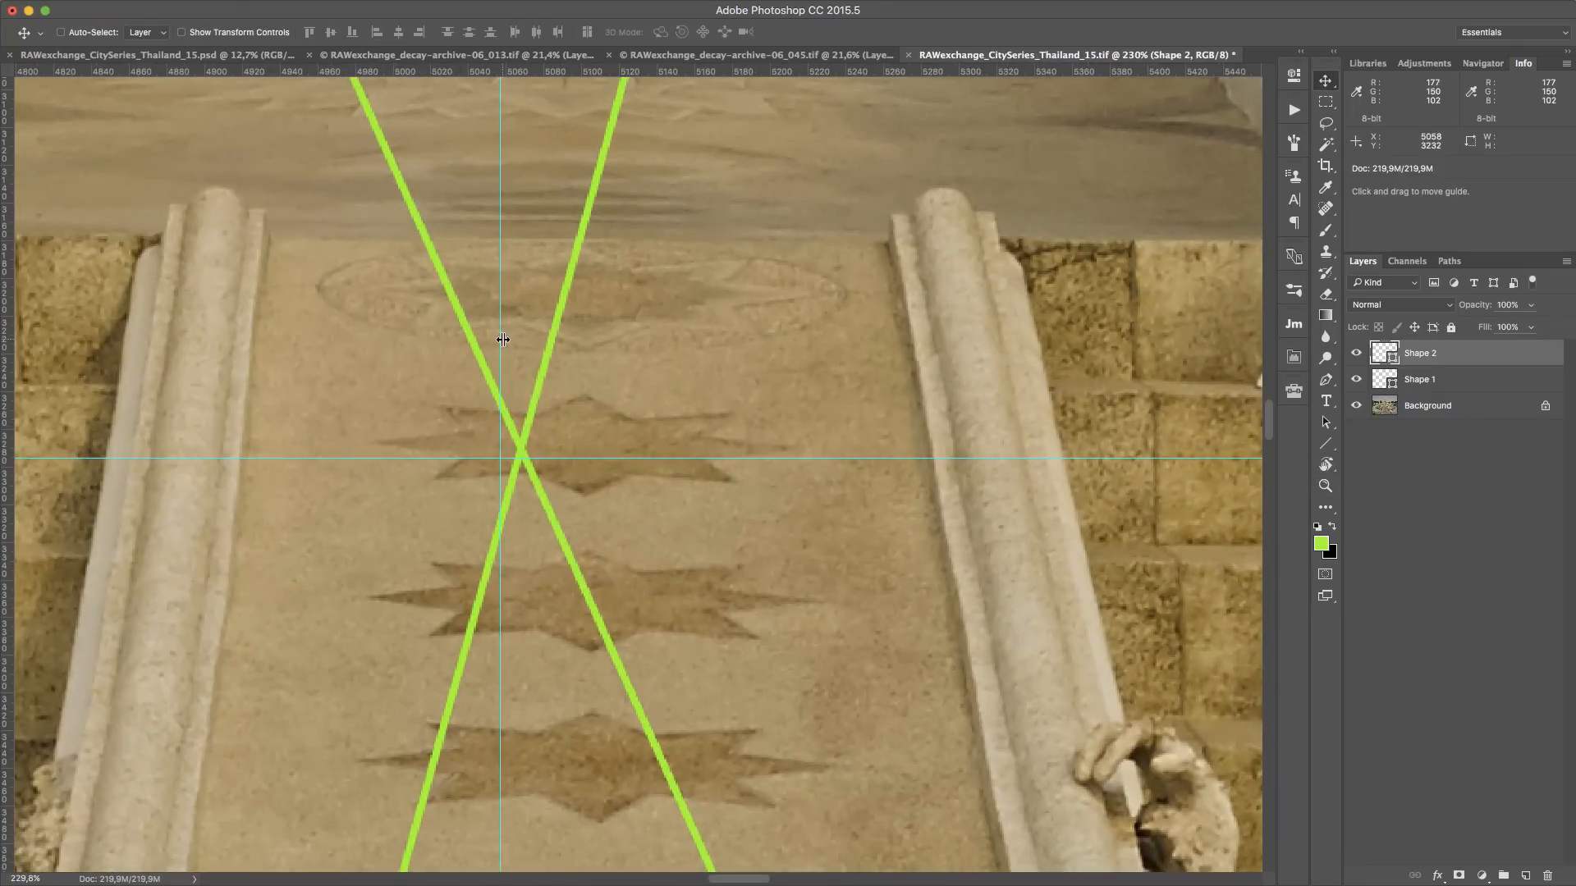
drag(500, 337, 520, 323)
drag(534, 458, 535, 448)
Delete both perspective line shape layers from the temple photo
scroll(739, 473, down, 5)
scroll(739, 473, down, 5)
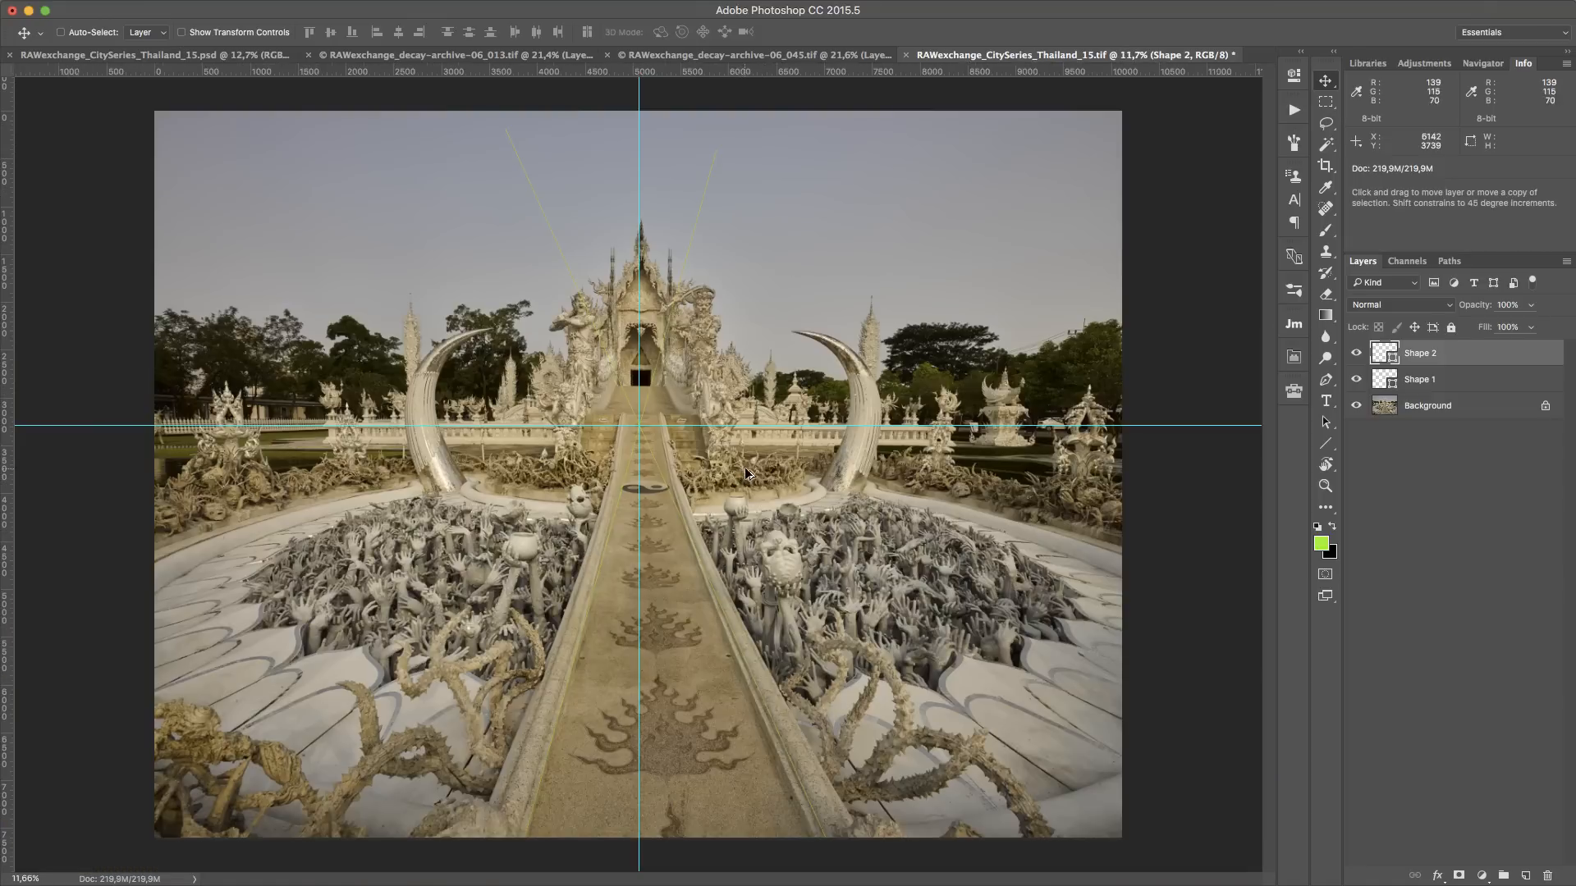
super+click(1462, 381)
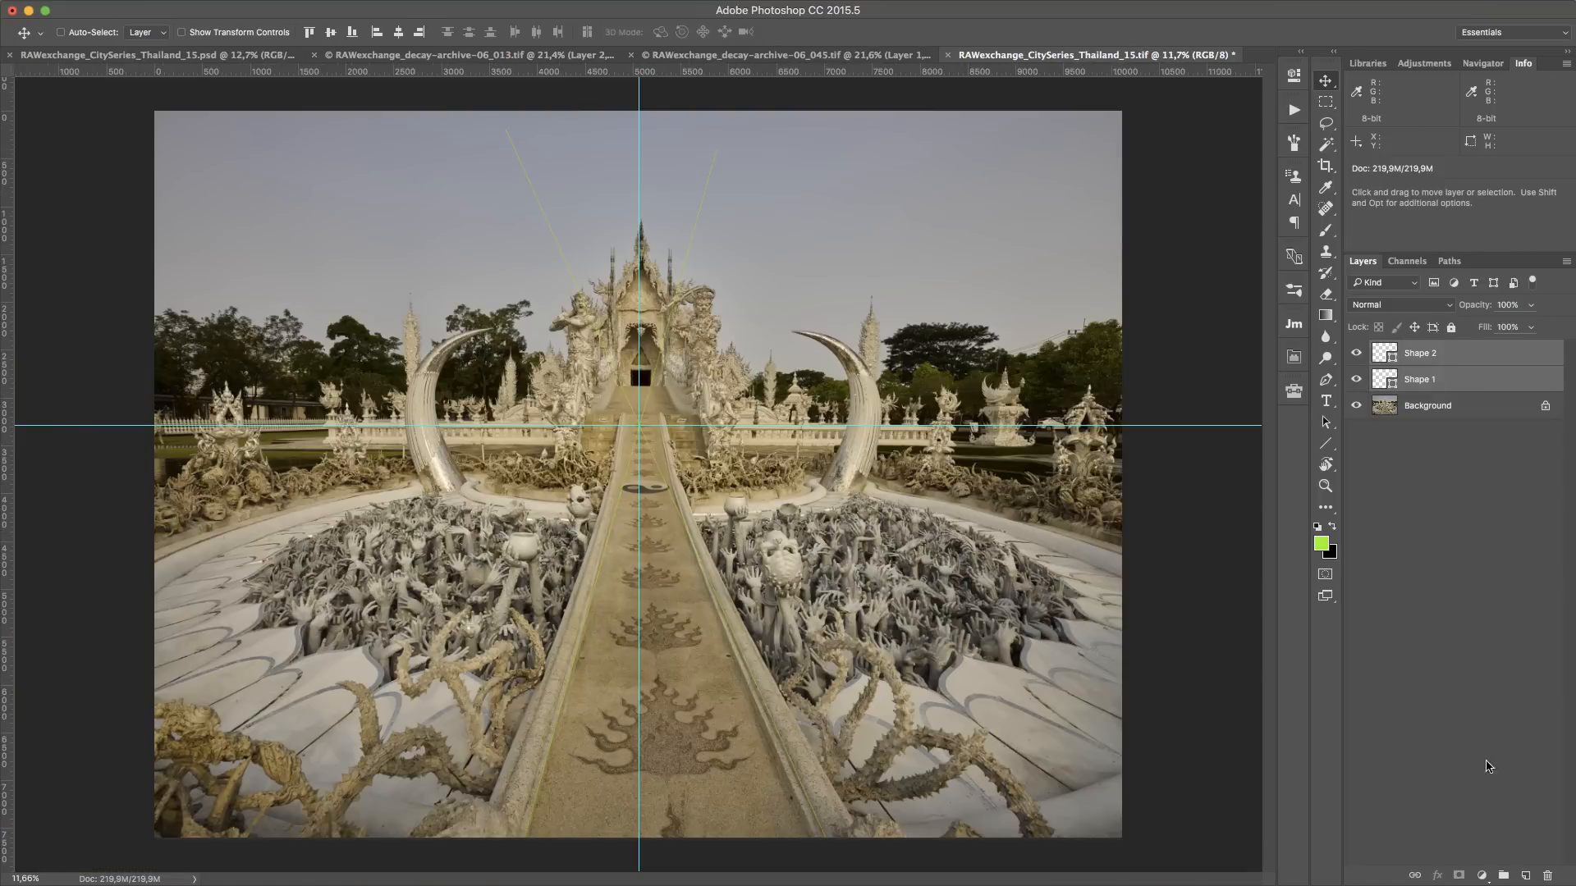
click(1543, 875)
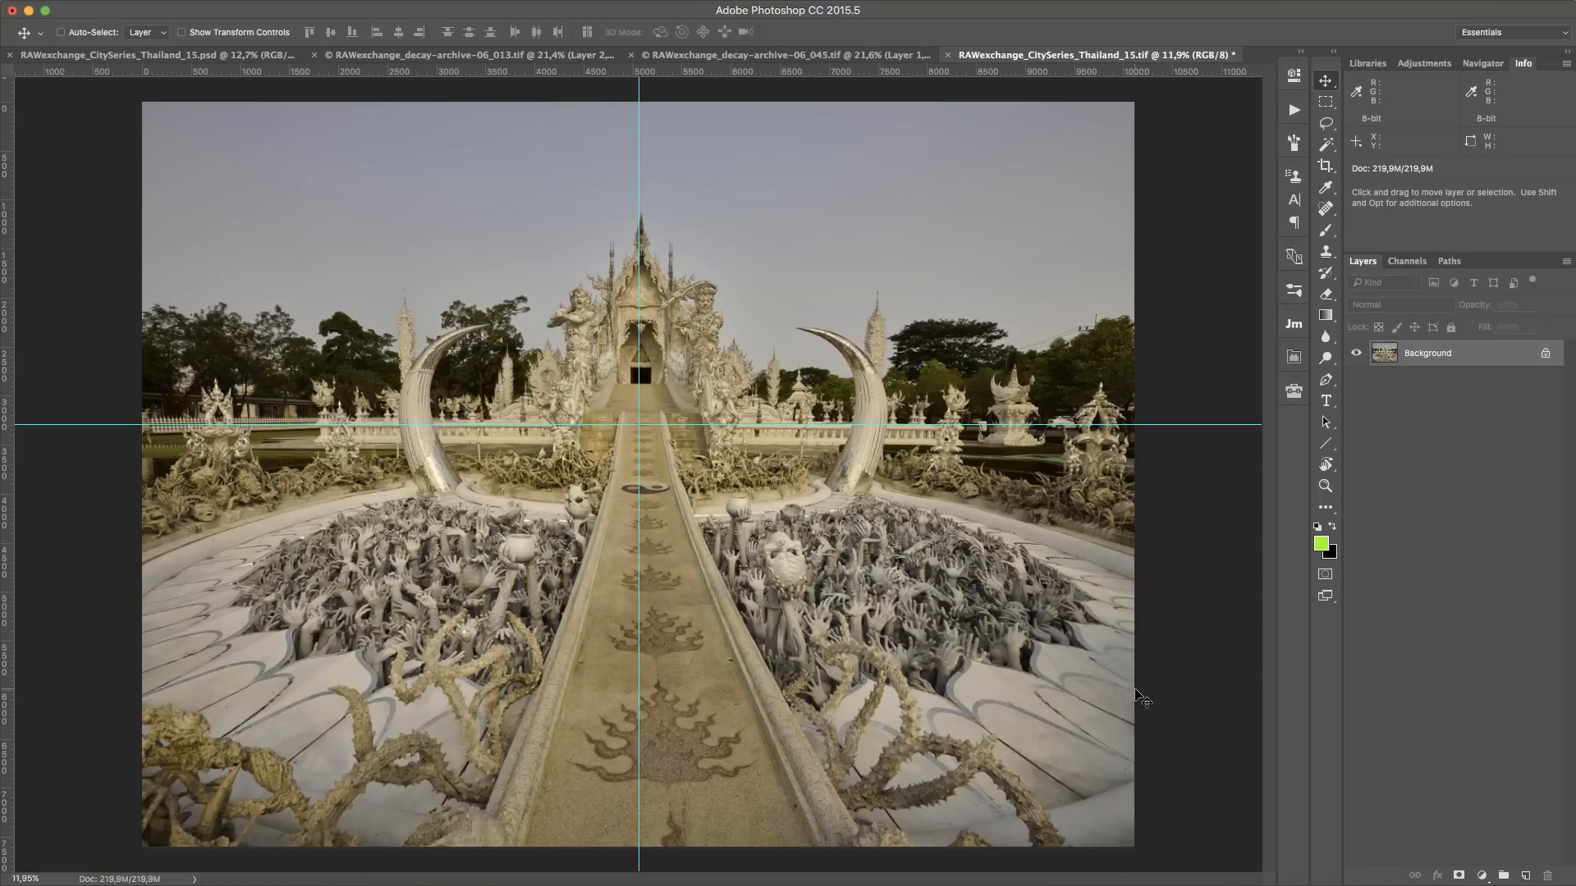
Lasso a patch of sculpted hands right of the walkway, copied onto a new layer, and check it with the Background briefly hidden
key(l)
drag(925, 666, 1024, 623)
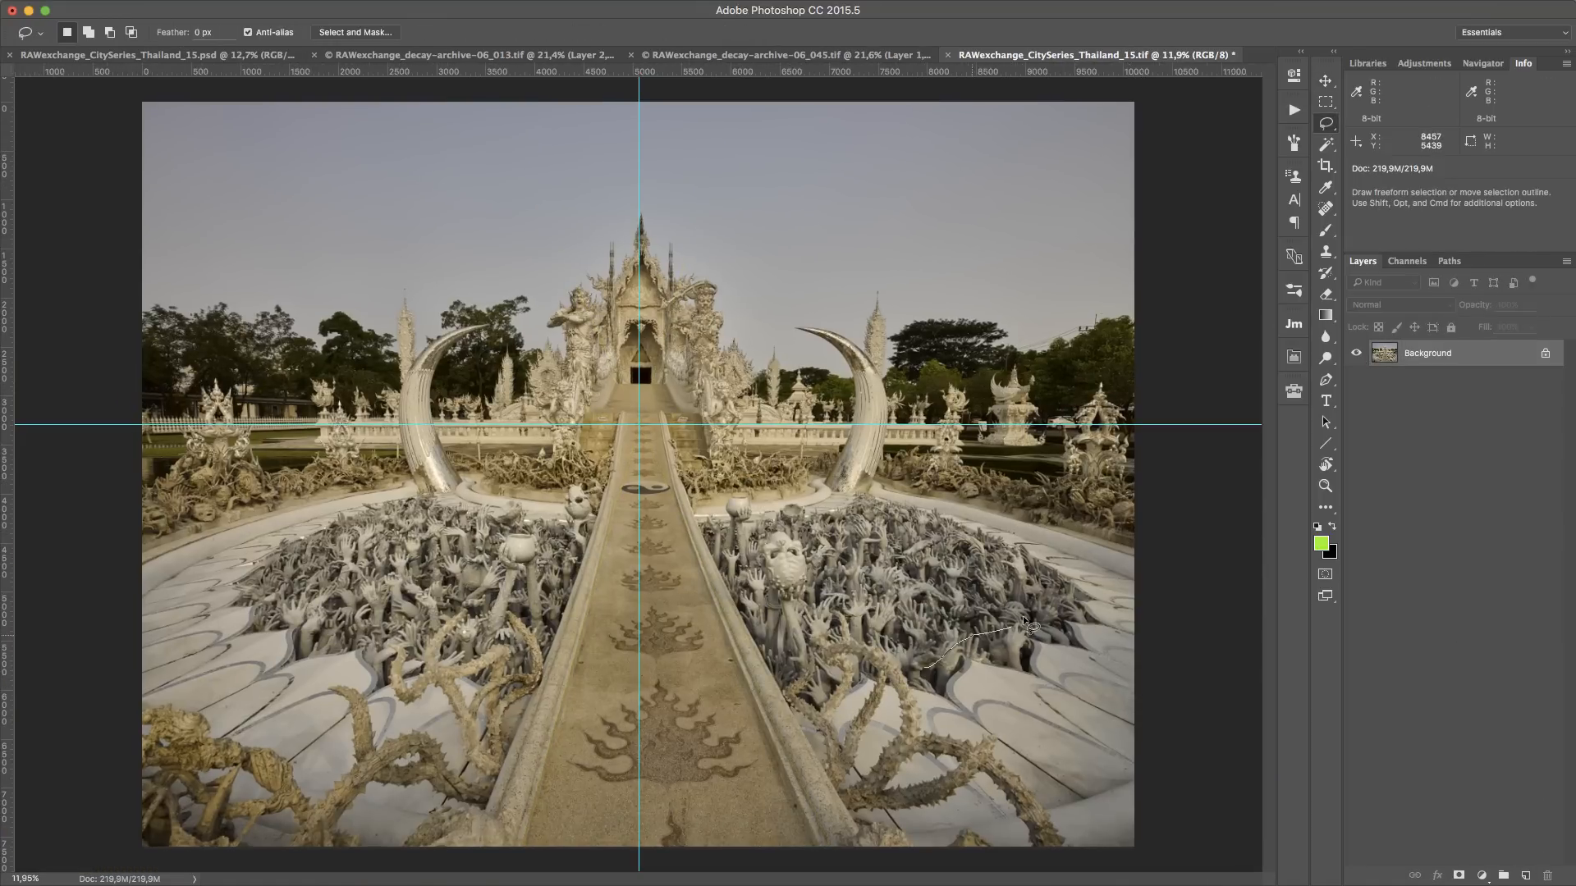
mouse_move(1024, 564)
mouse_down()
mouse_move(904, 516)
mouse_move(815, 523)
mouse_move(835, 597)
mouse_move(923, 653)
mouse_up()
key(super+j)
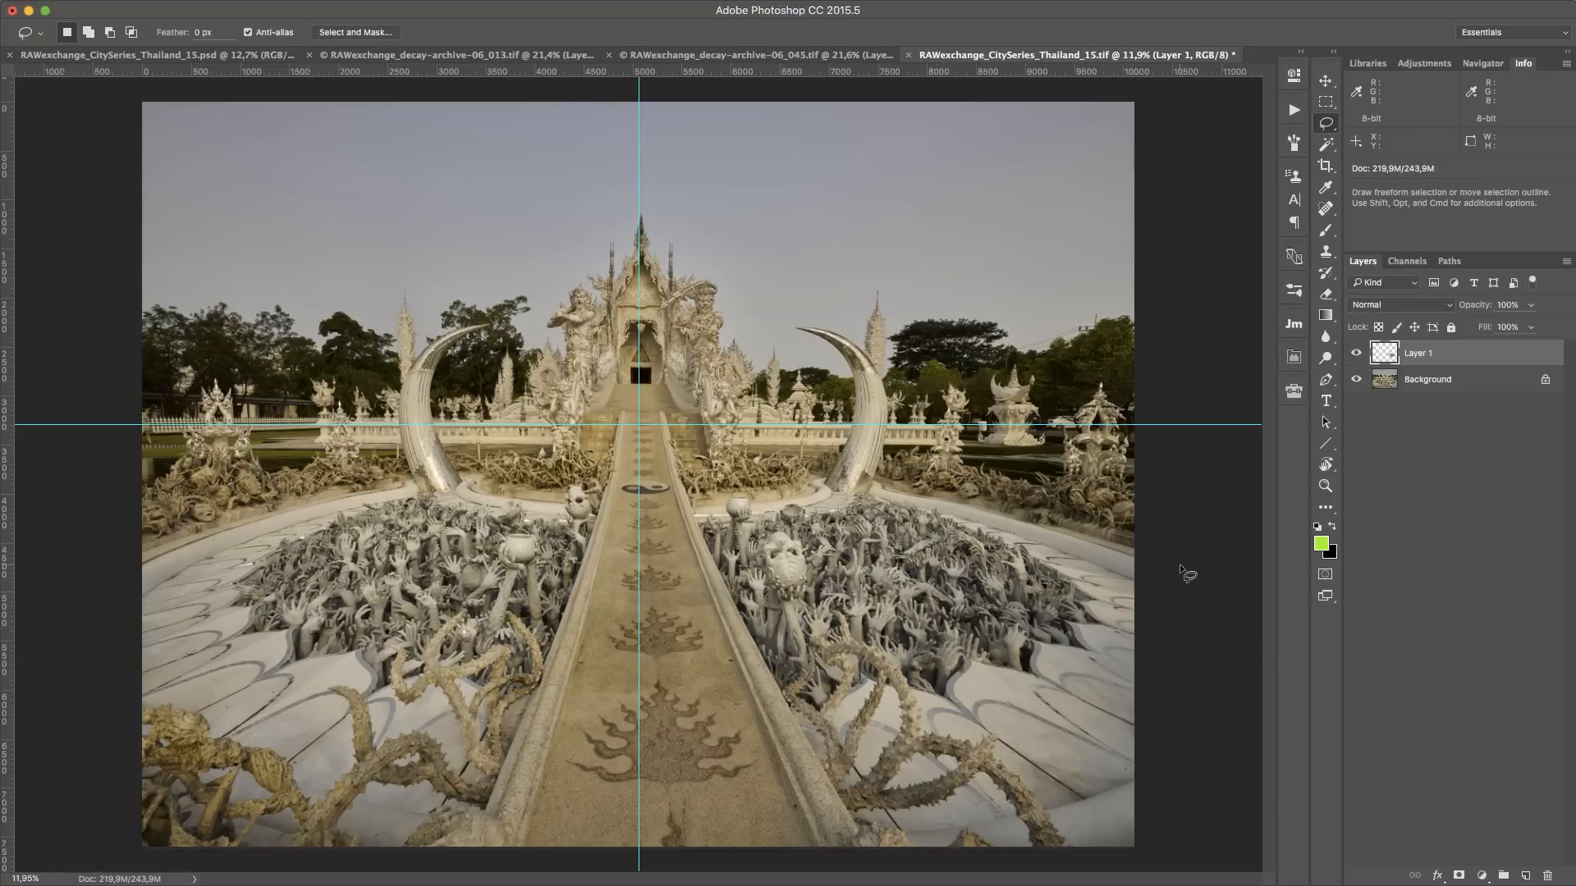
click(1355, 380)
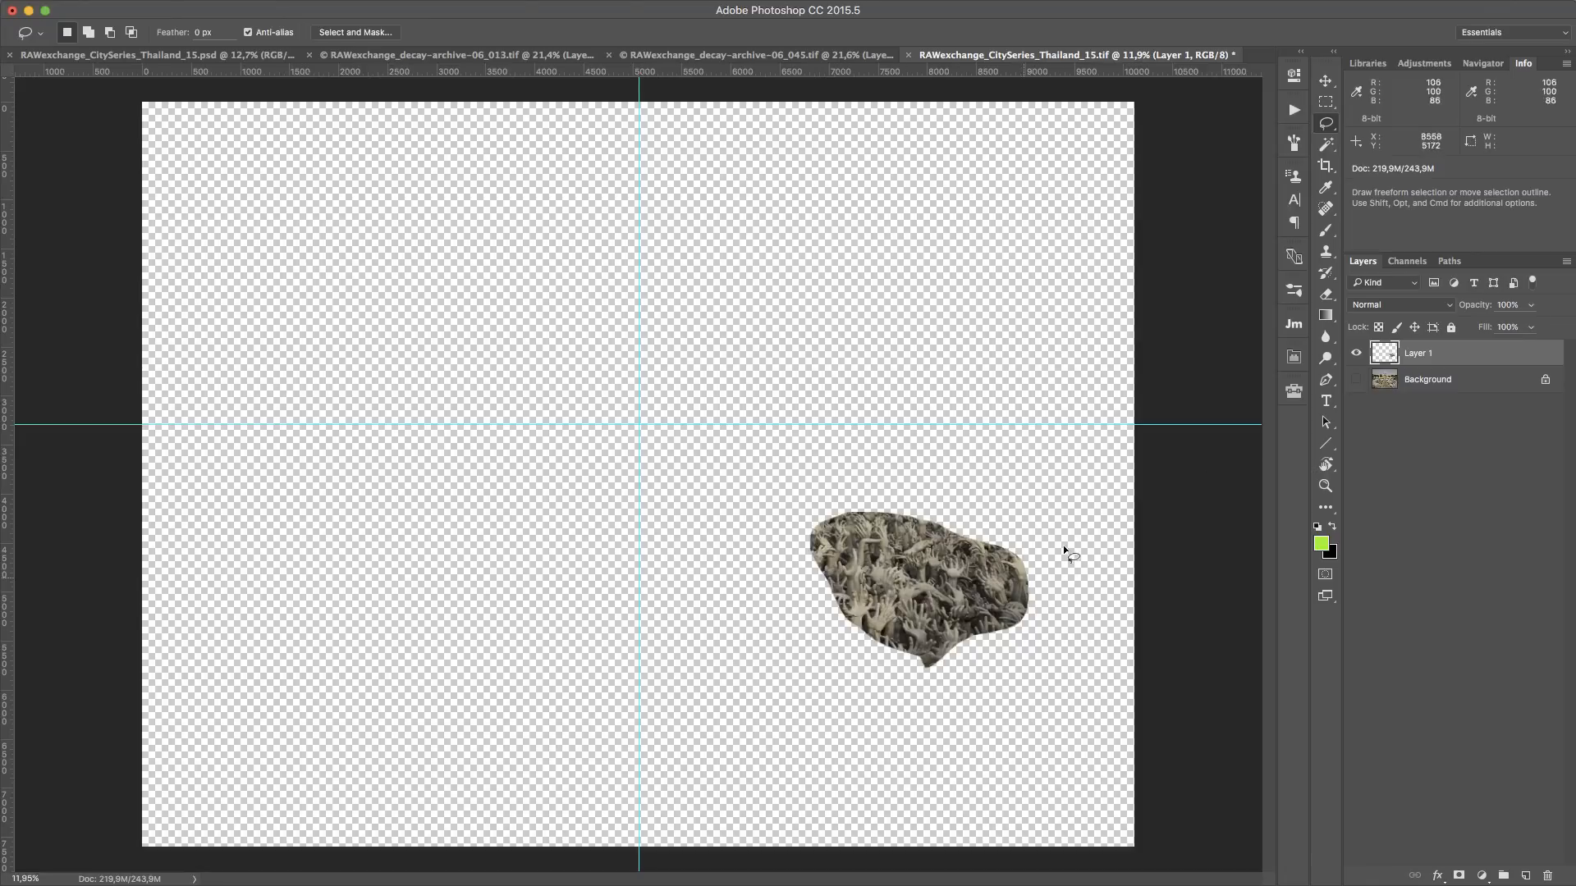
click(1355, 380)
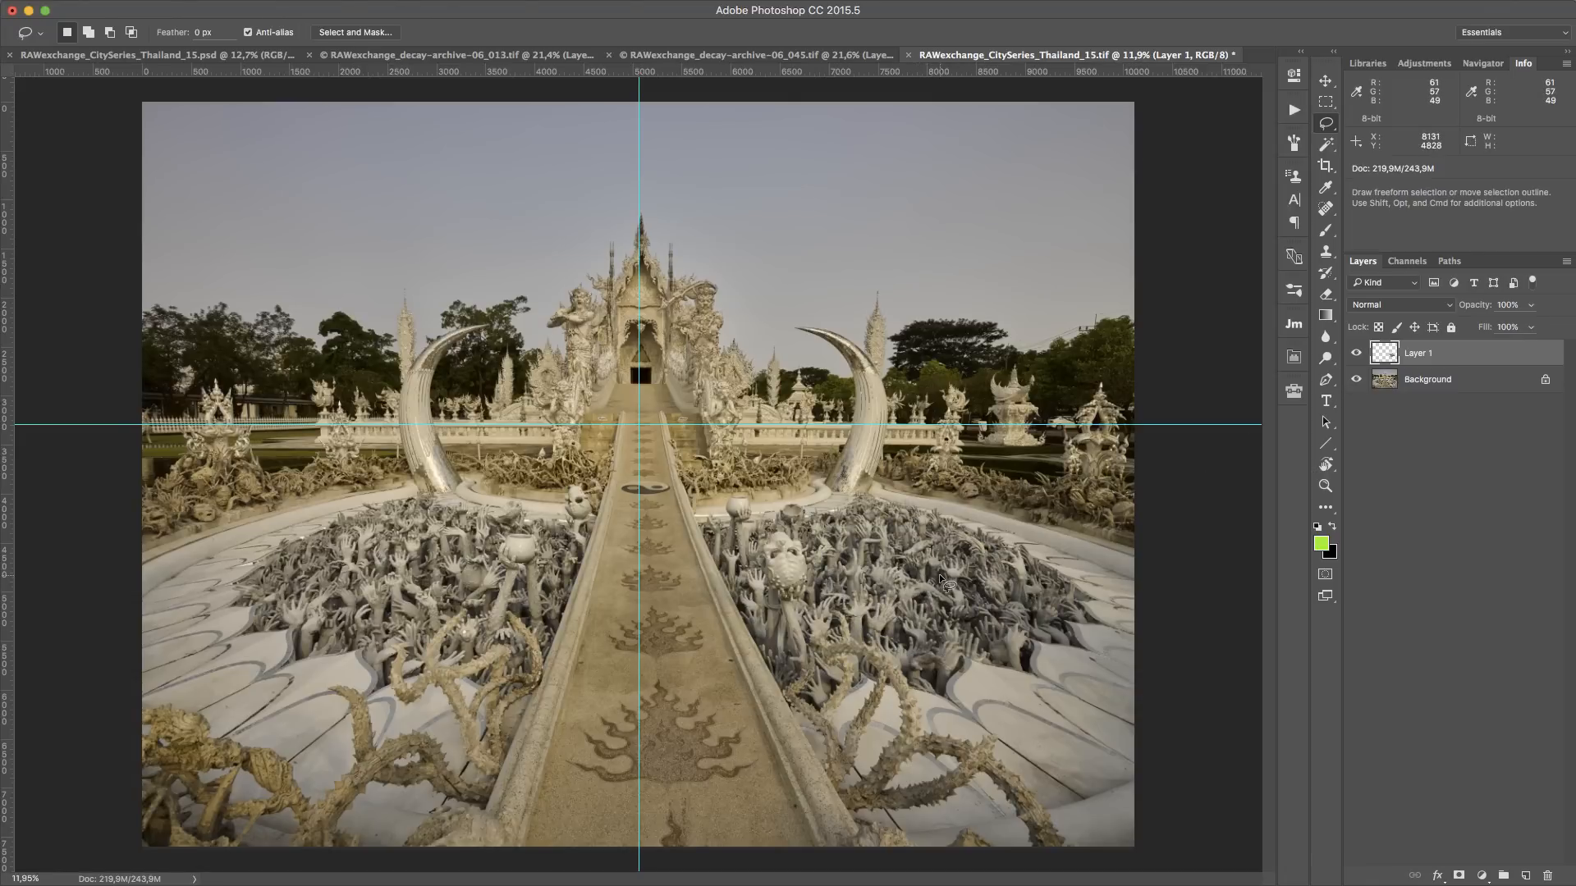
Place the copied patch of hands at the photo's right edge so that it extends the field of hands
key(v)
mouse_move(920, 585)
mouse_down()
mouse_move(1026, 585)
mouse_move(726, 584)
mouse_move(1175, 564)
mouse_move(1123, 598)
mouse_move(1042, 559)
mouse_up()
scroll(1057, 592, up, 3)
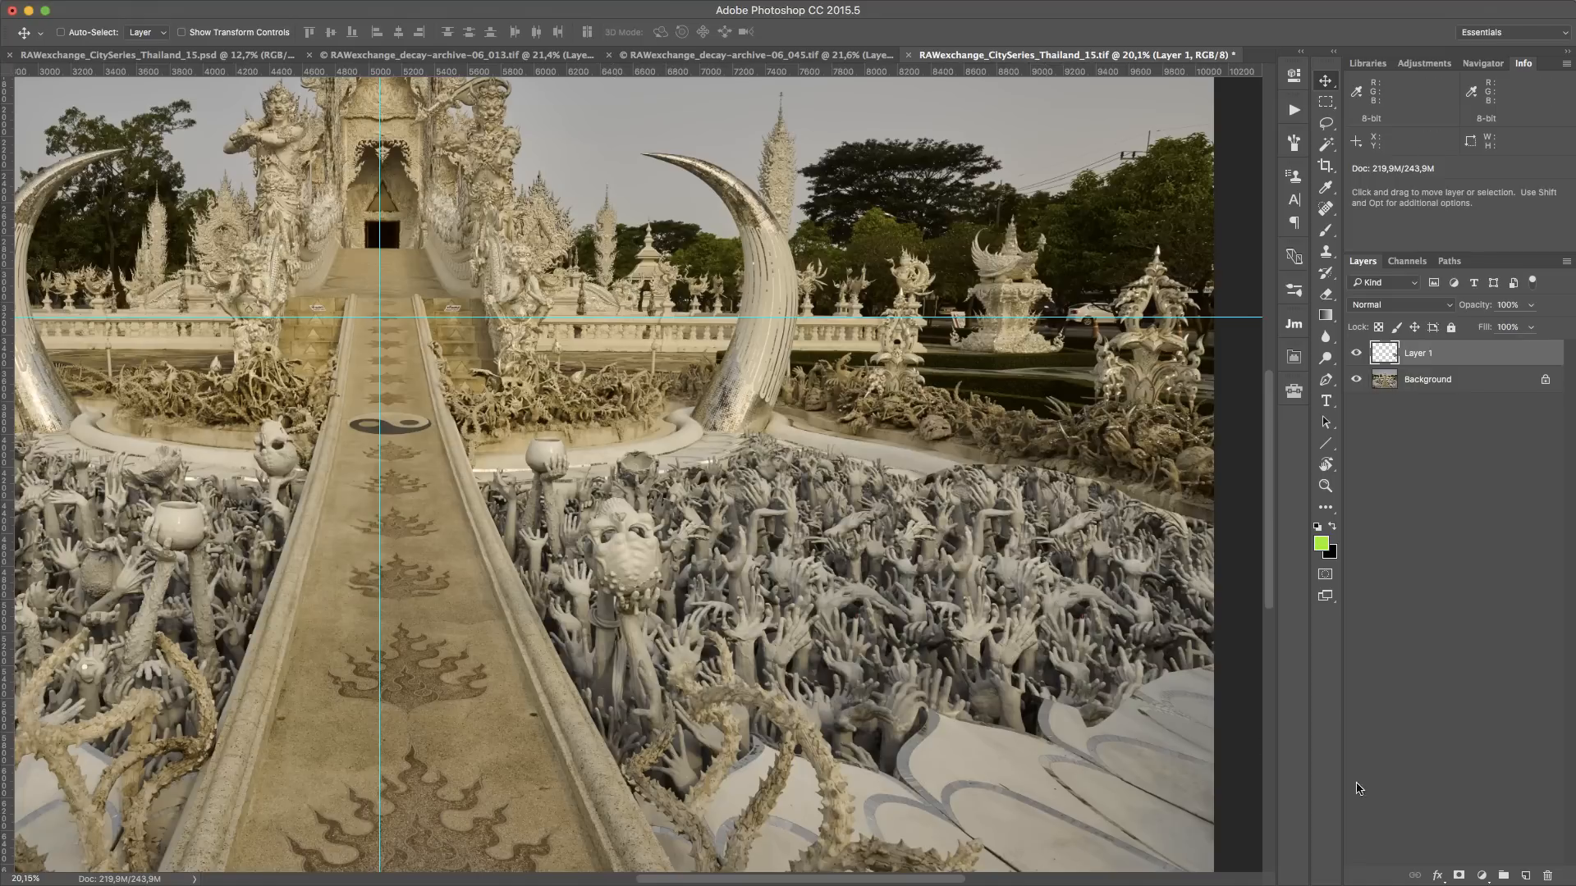
Add a layer mask to the hands patch, brush its edges out in black and check the blend with the Background briefly hidden
click(1458, 876)
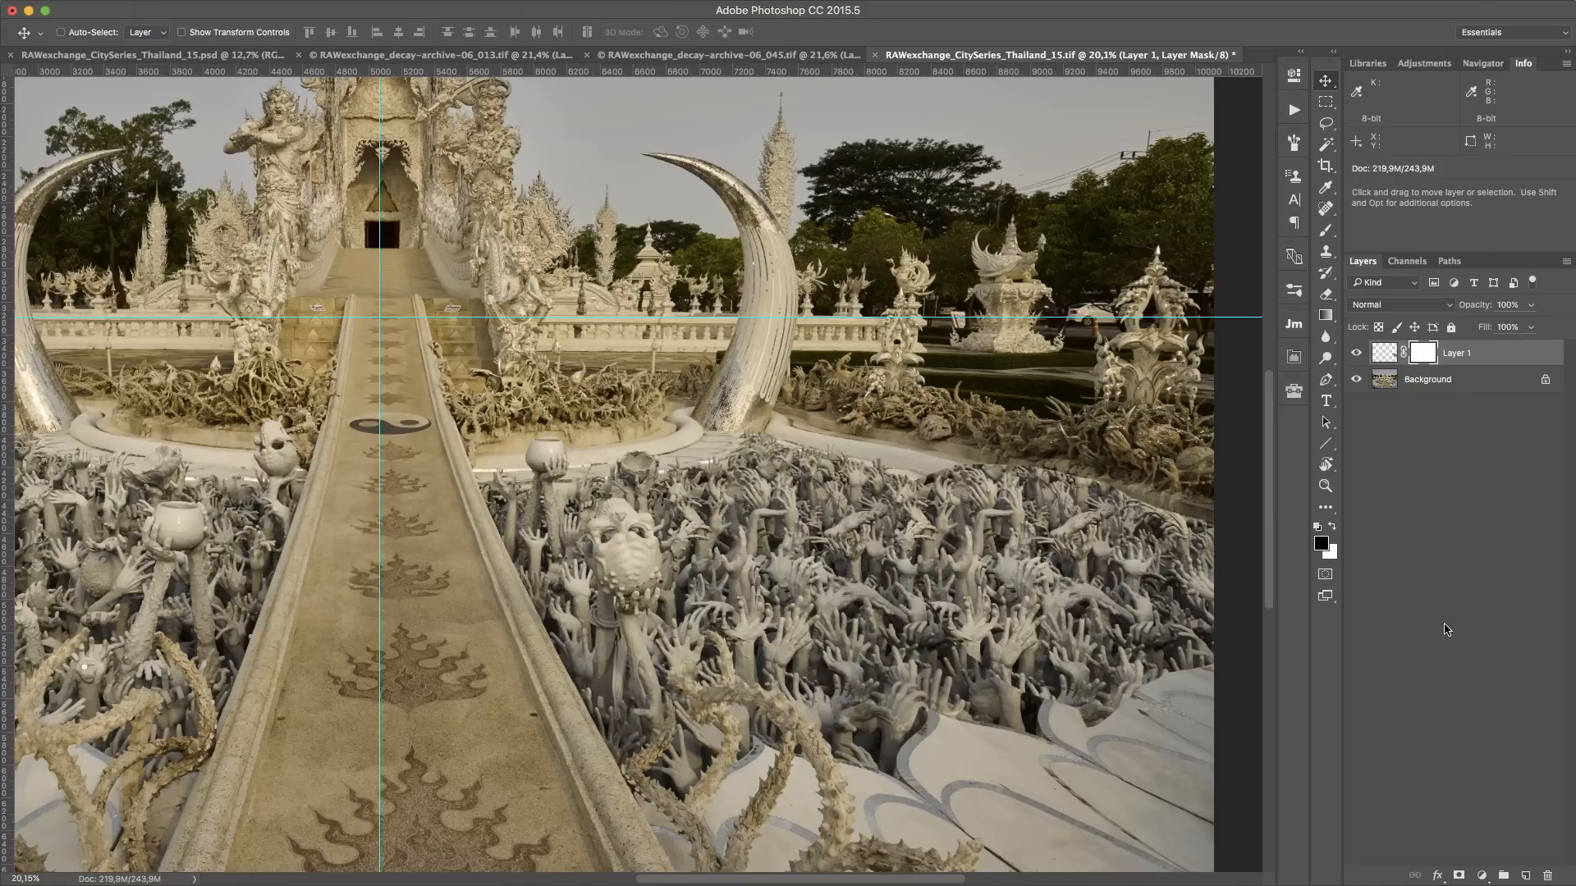
key(b)
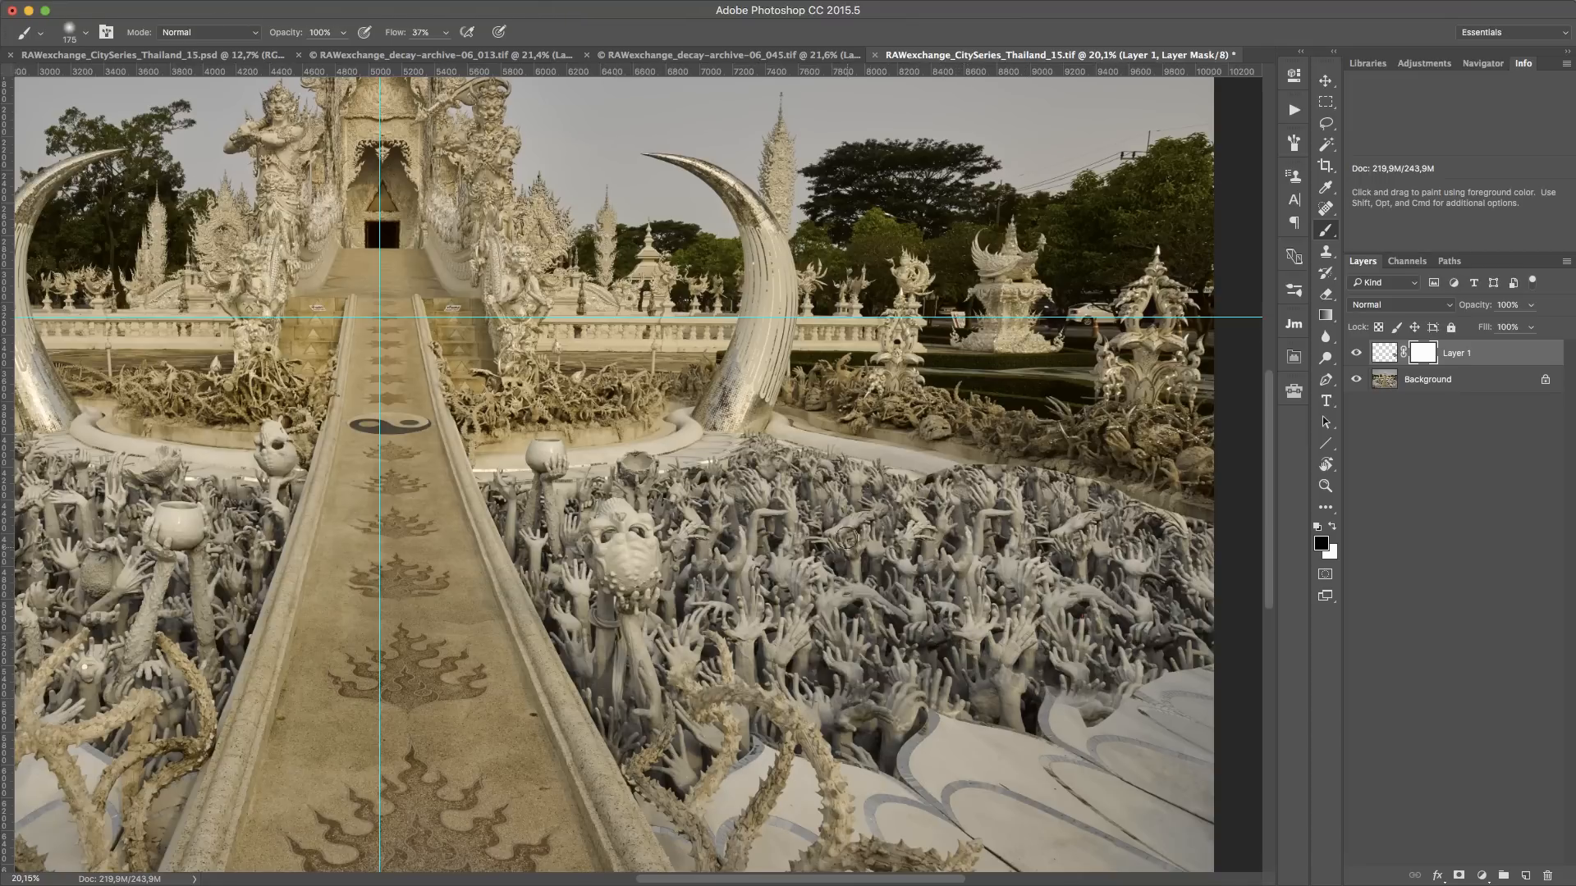
drag(850, 565, 1003, 607)
click(1356, 380)
click(1356, 379)
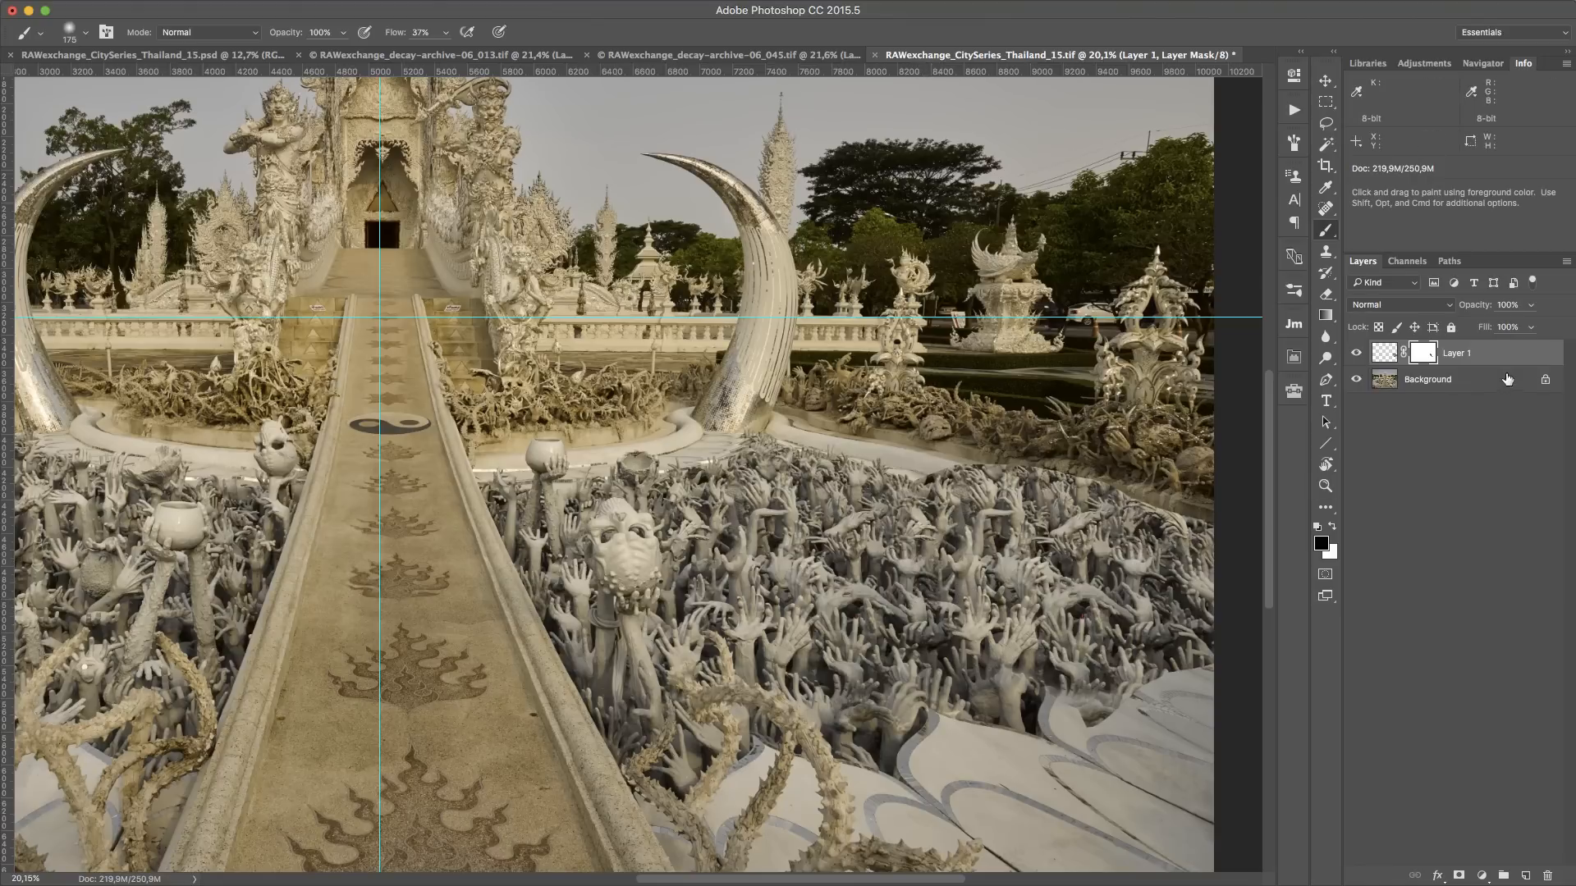
Keep the original Background as a hidden backup and merge the masked hands patch into a duplicate of it
click(1481, 381)
key(super+j)
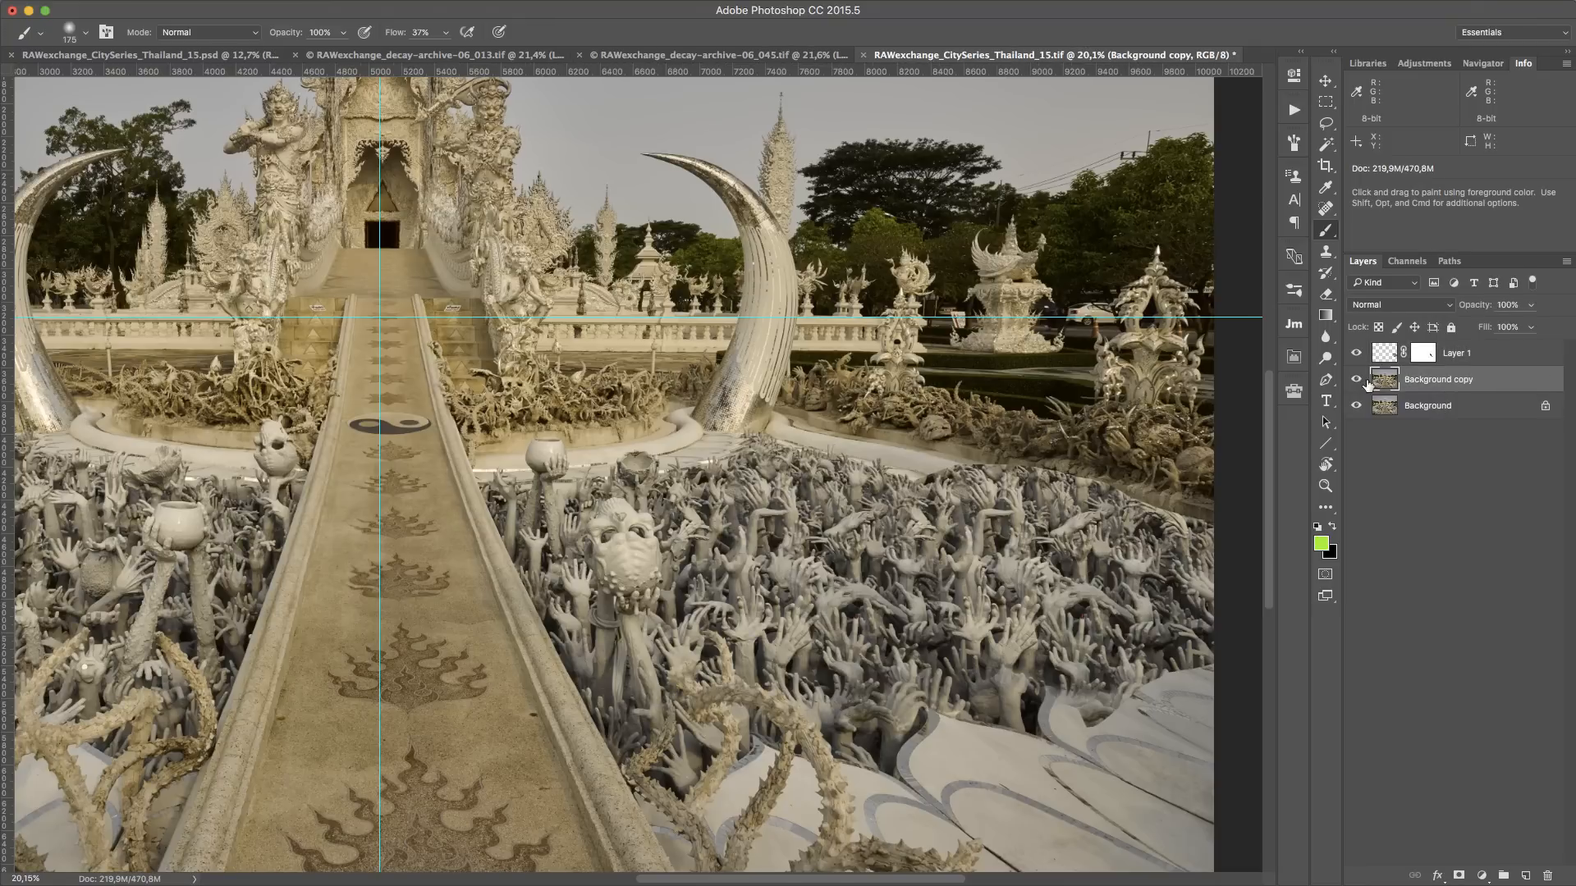
click(1358, 380)
click(1440, 361)
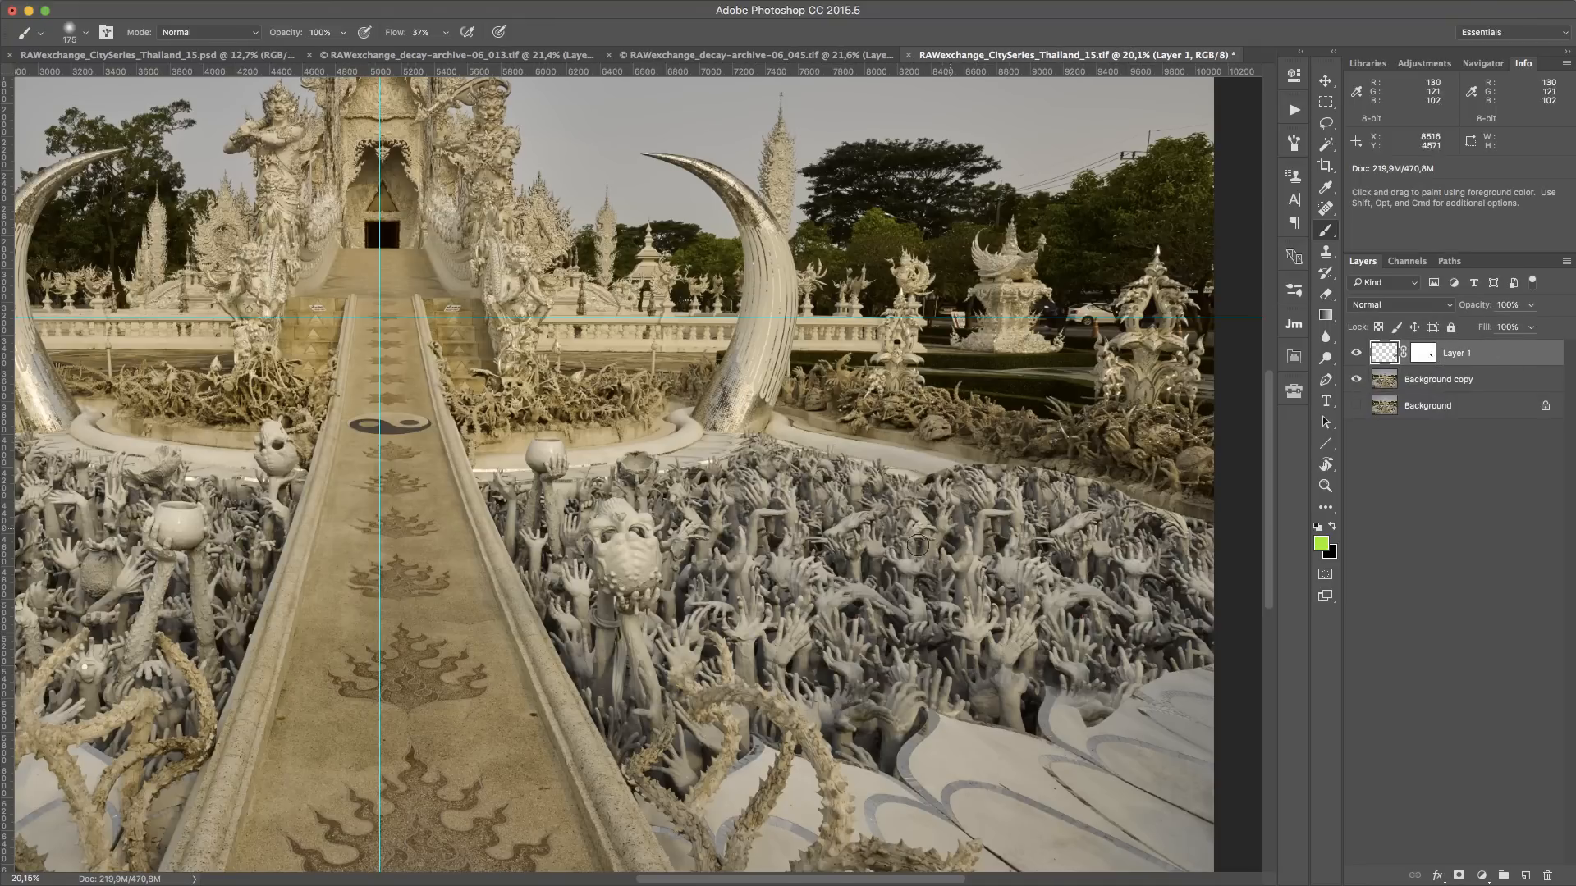
key(BackSpace)
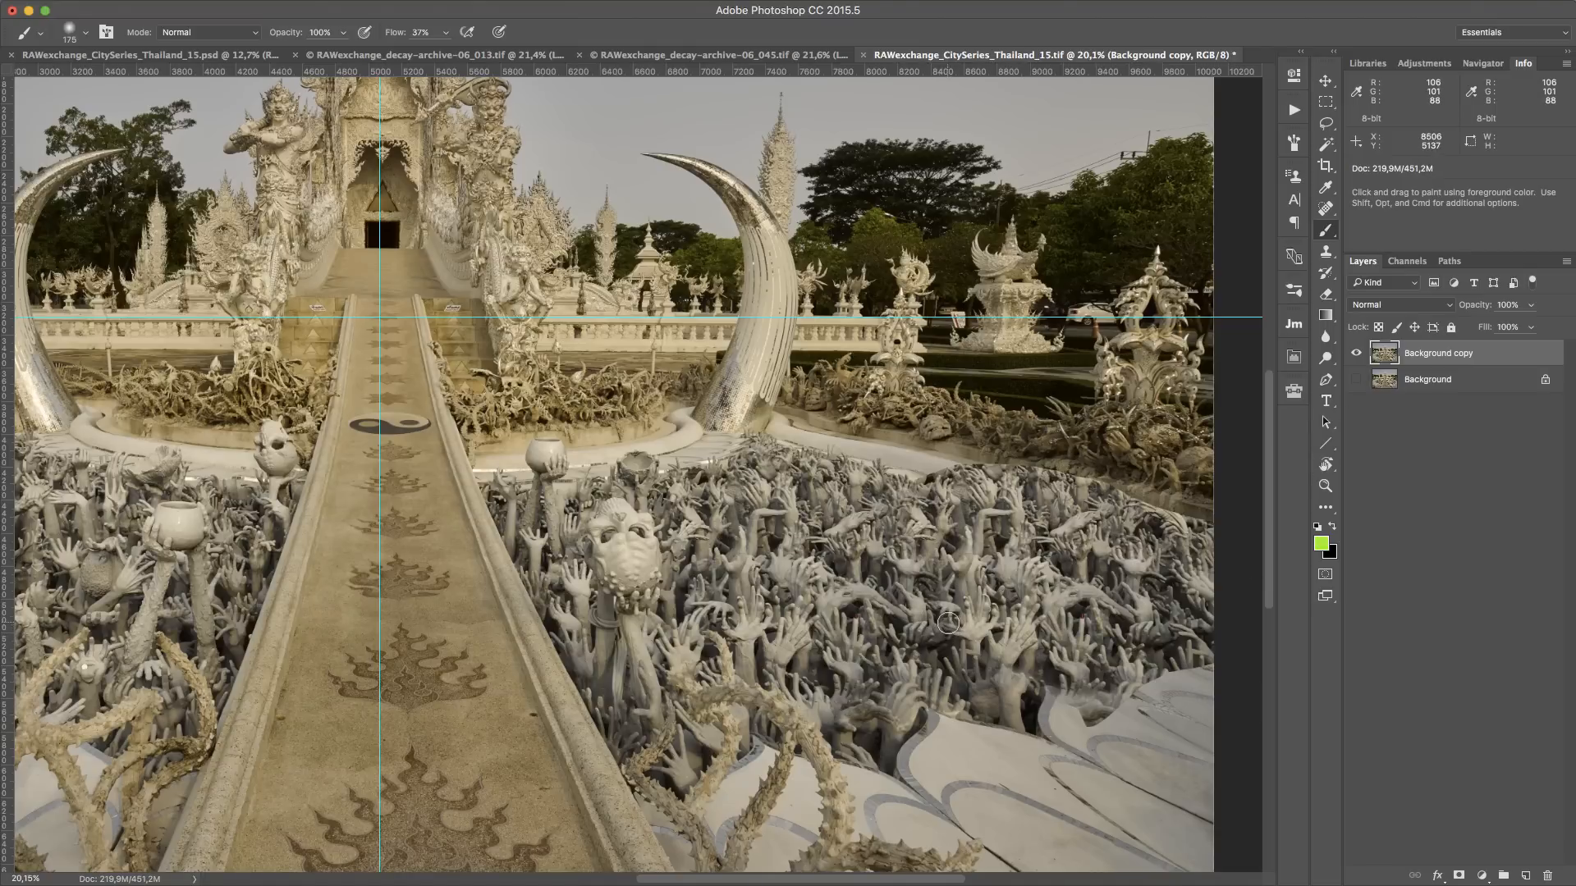
Lasso a large area of hands from beside the skull head to the right image edge and copy it onto a new layer
key(l)
mouse_move(1123, 666)
mouse_down()
mouse_move(917, 692)
mouse_move(824, 691)
mouse_up()
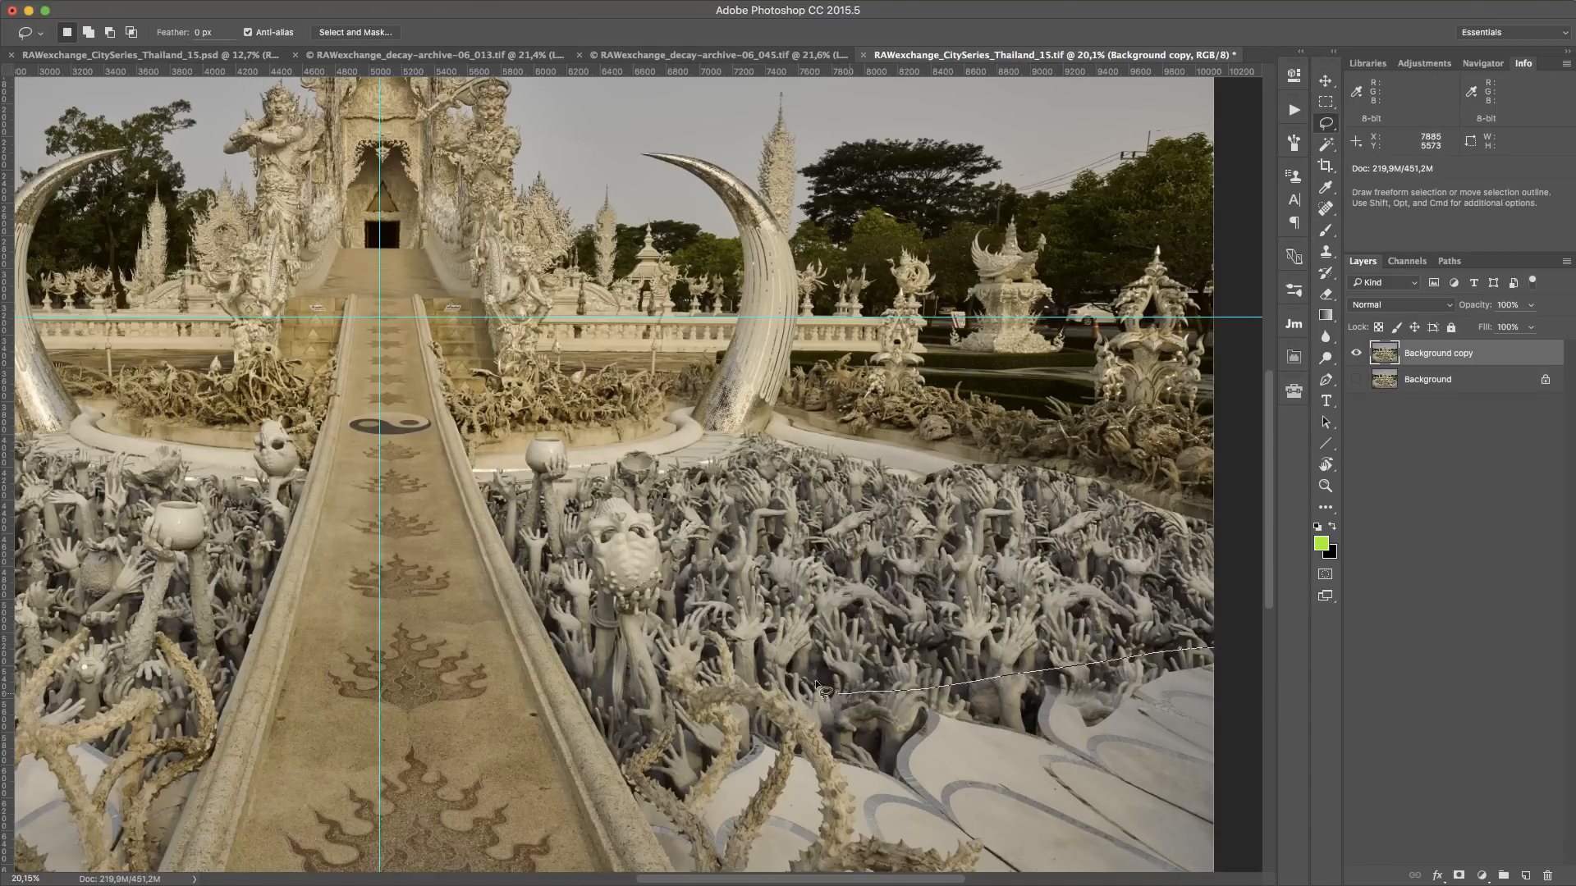
drag(704, 636, 693, 510)
mouse_move(1080, 517)
mouse_down()
mouse_move(1214, 522)
mouse_move(1271, 558)
mouse_move(1211, 633)
mouse_up()
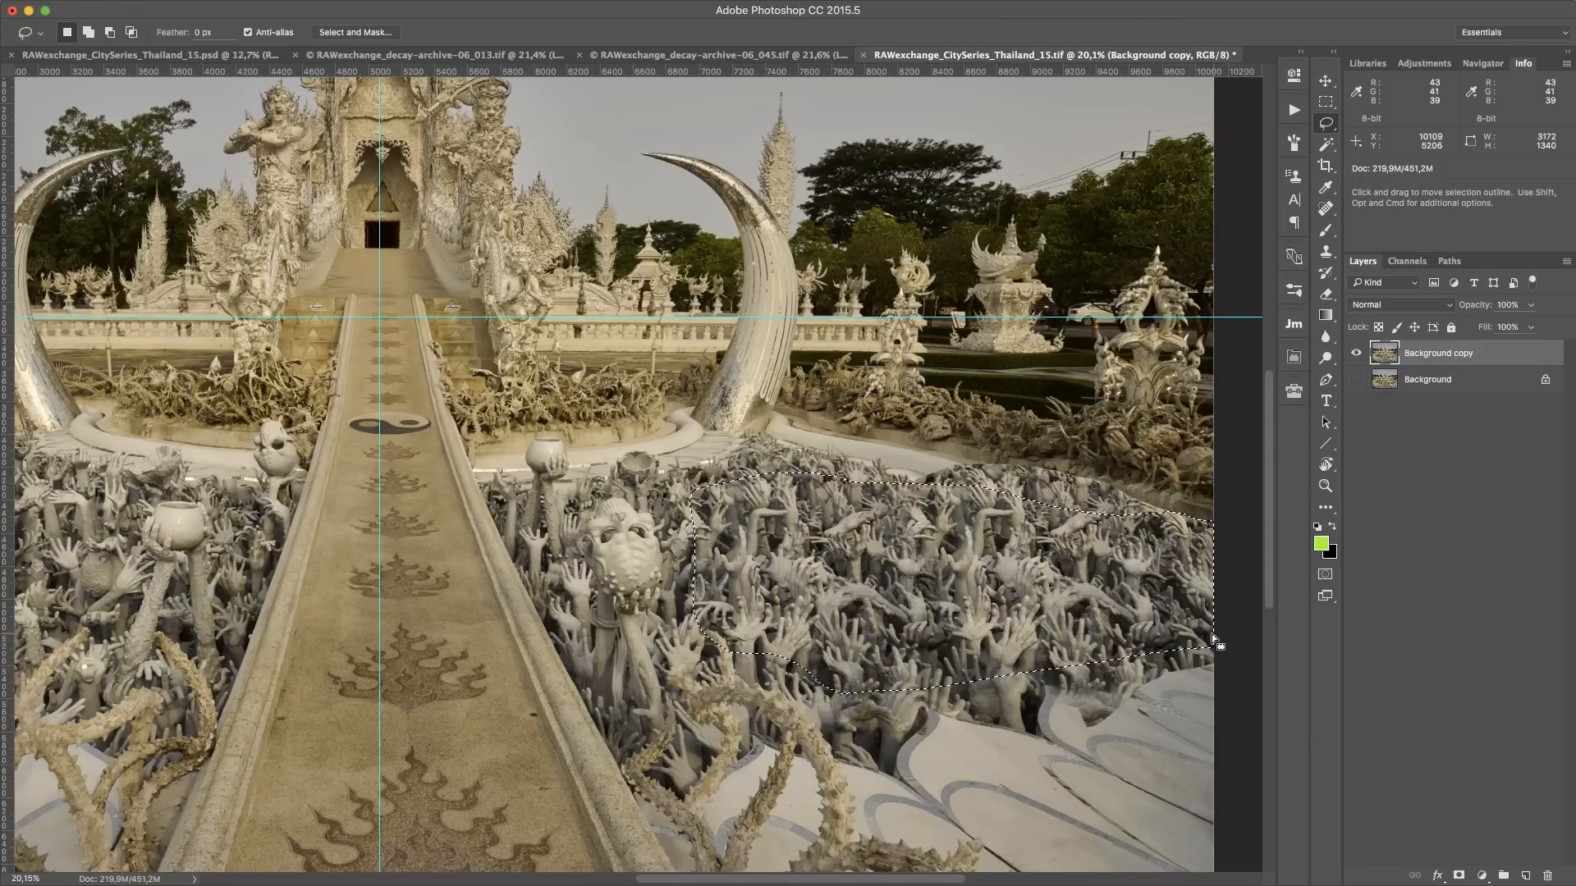
key(ctrl+j)
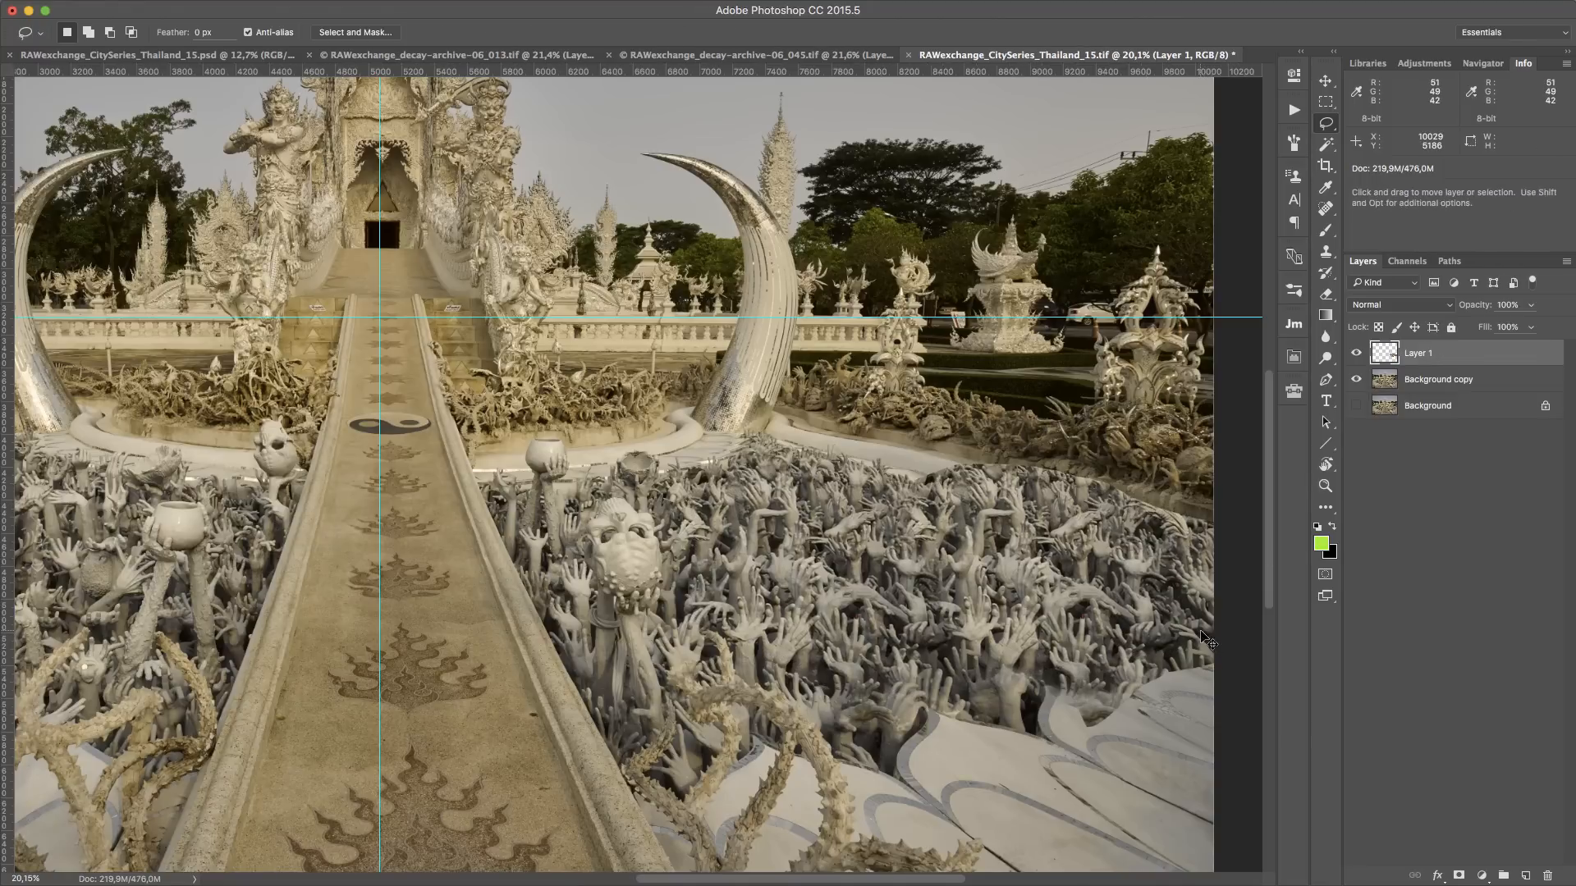
Scale the copied hands proportionally to about 46.8% with the transform reference point set on the guide crossing
key(ctrl+t)
drag(951, 583, 380, 317)
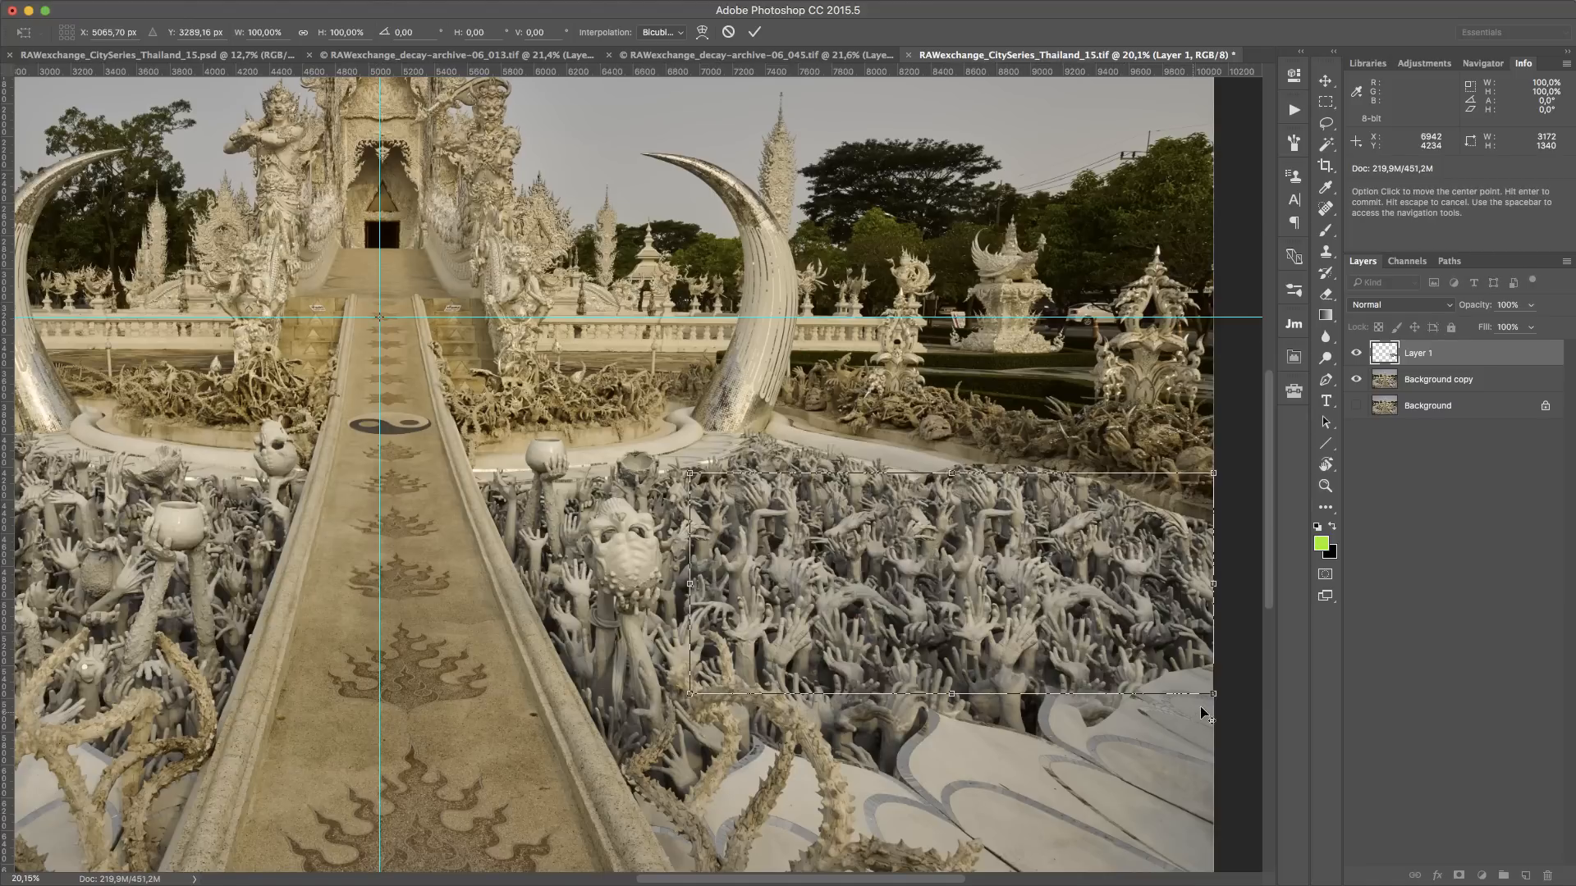
drag(1212, 695, 751, 540)
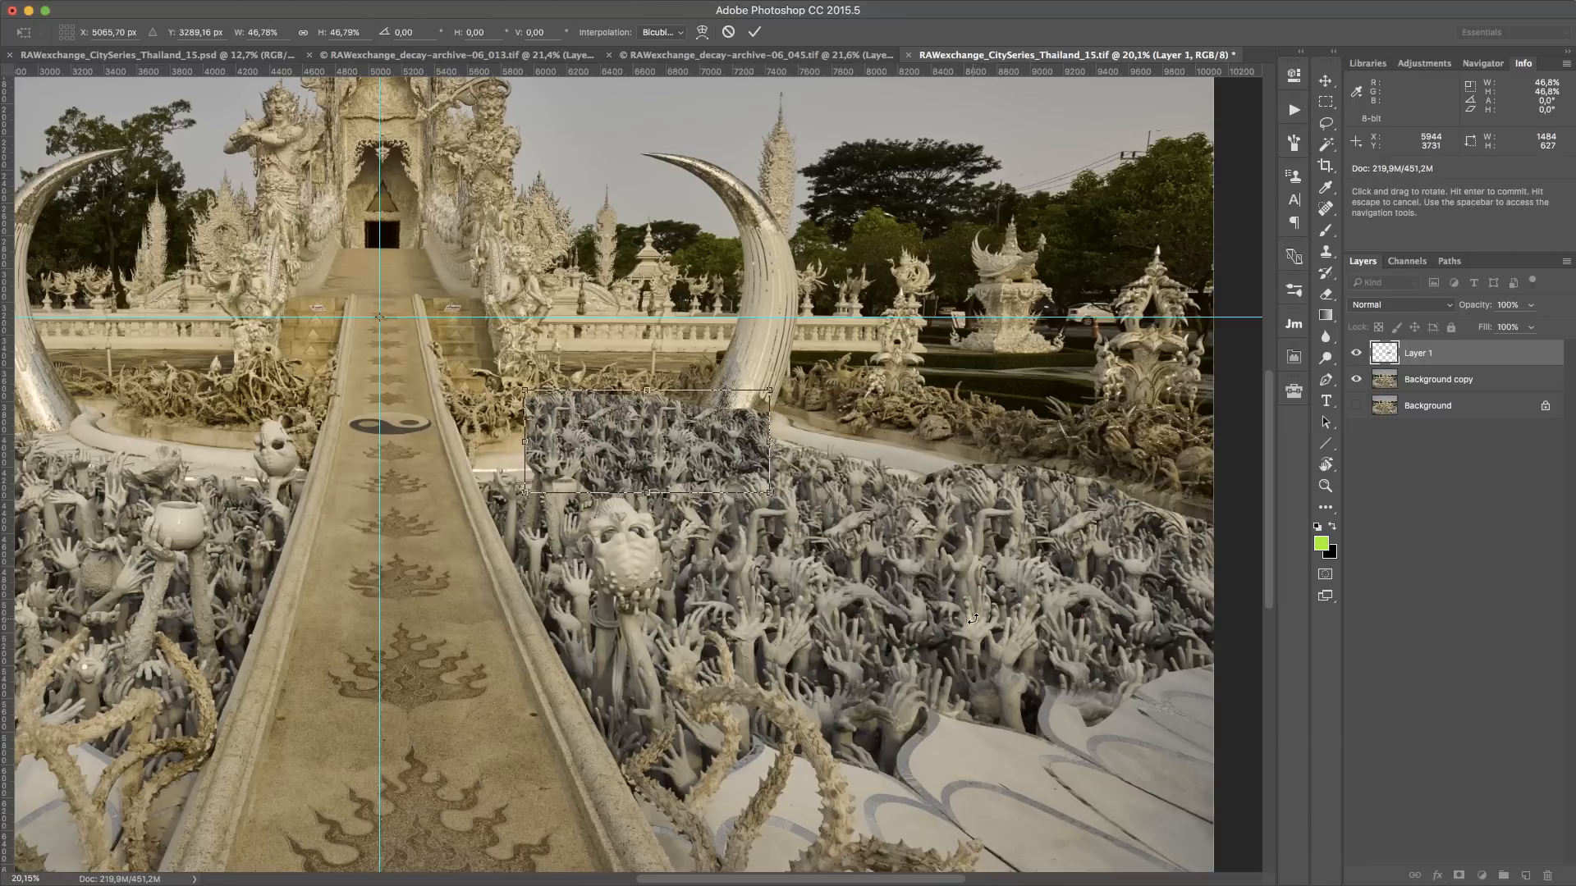
key(Return)
key(l)
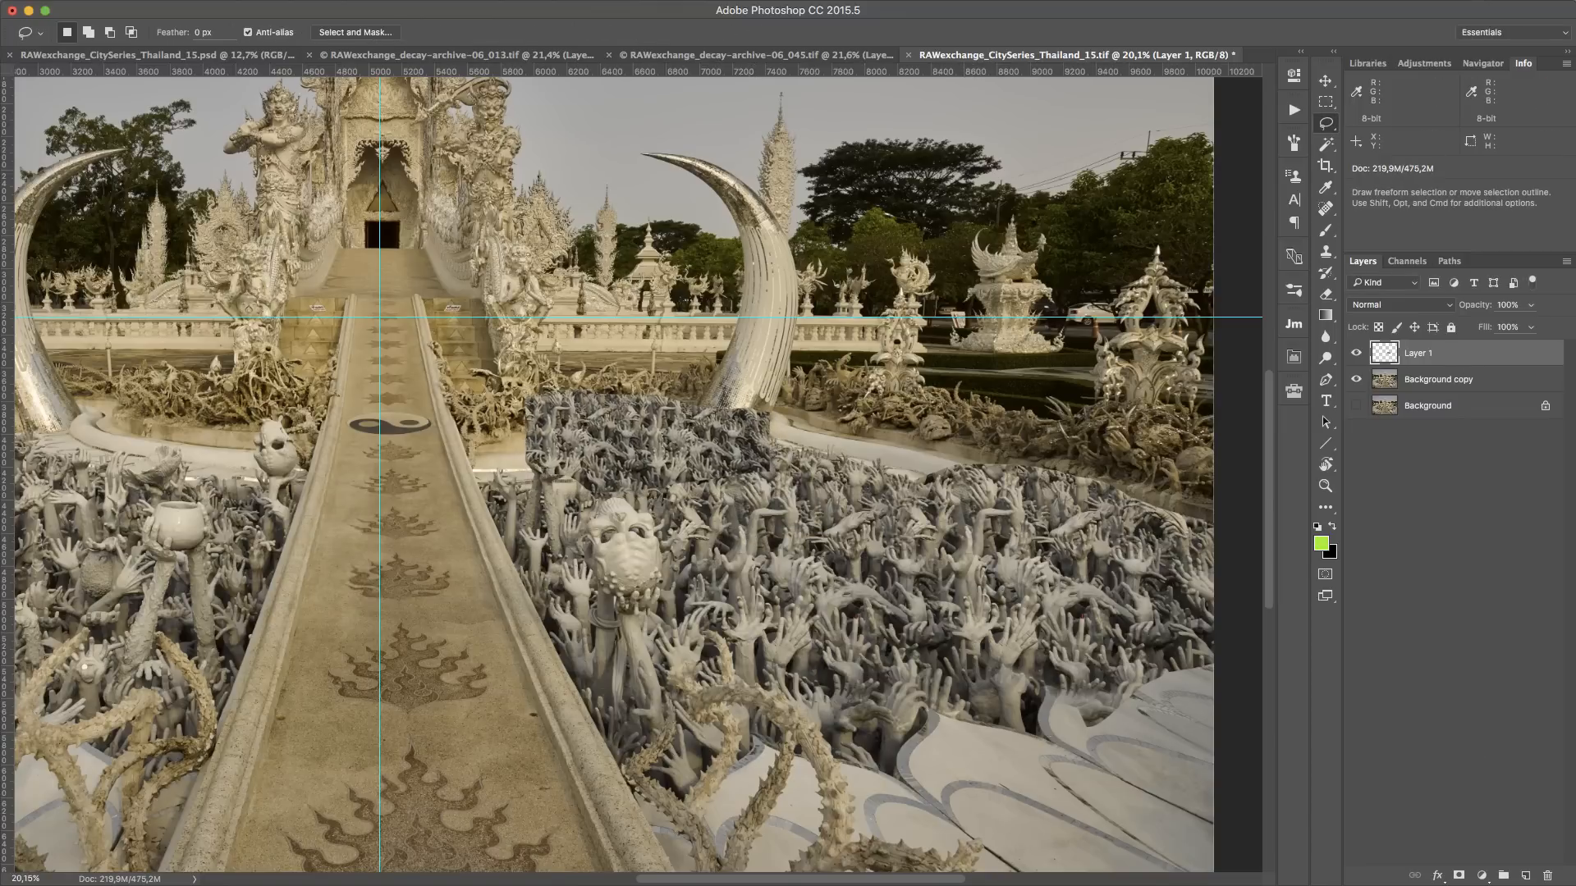
Brush out the lower edges of the scaled-down hands on a new layer mask and merge the layer into Background copy
click(1458, 876)
key(b)
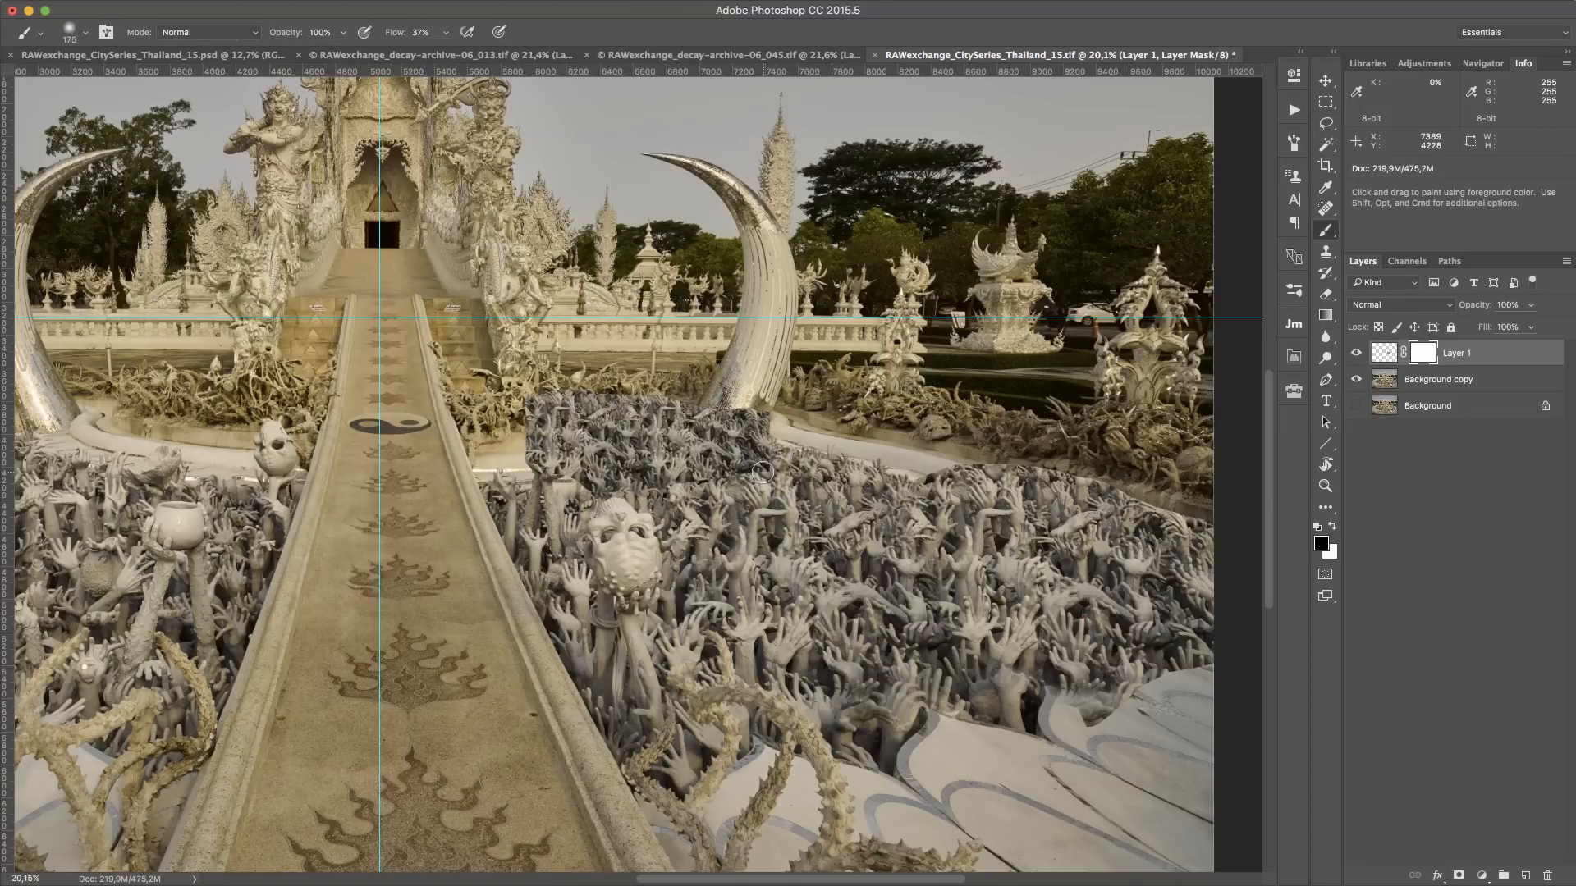
mouse_move(772, 464)
mouse_down()
mouse_move(677, 477)
mouse_move(537, 462)
mouse_up()
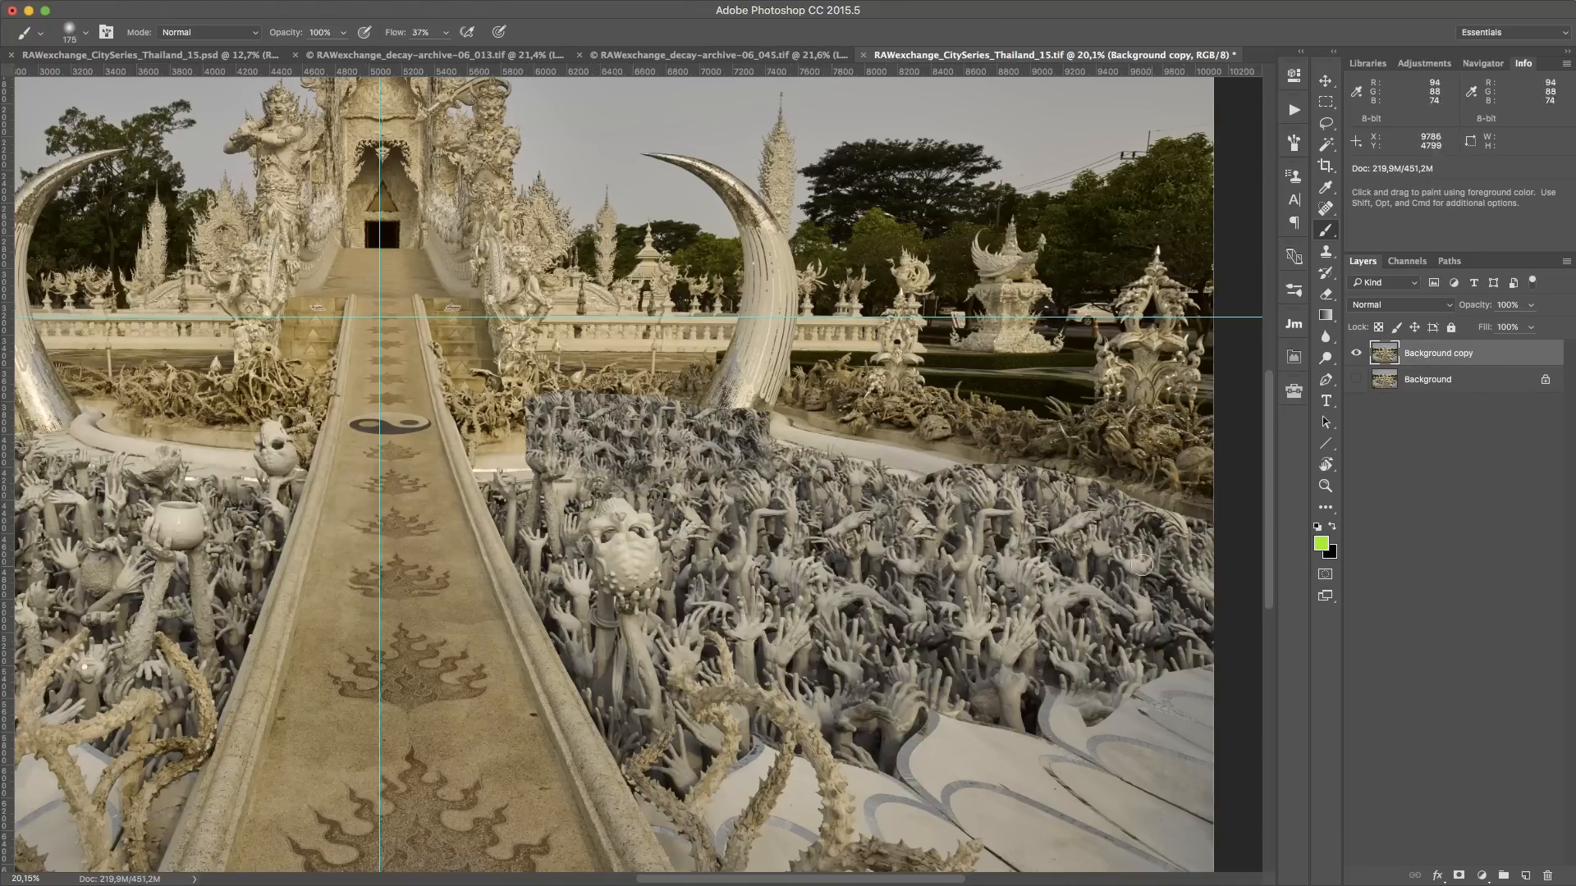
Lasso the hands area right of the walkway on Background copy again and duplicate it onto a new layer
key(l)
mouse_move(1123, 662)
mouse_down()
mouse_move(920, 686)
mouse_move(802, 674)
mouse_up()
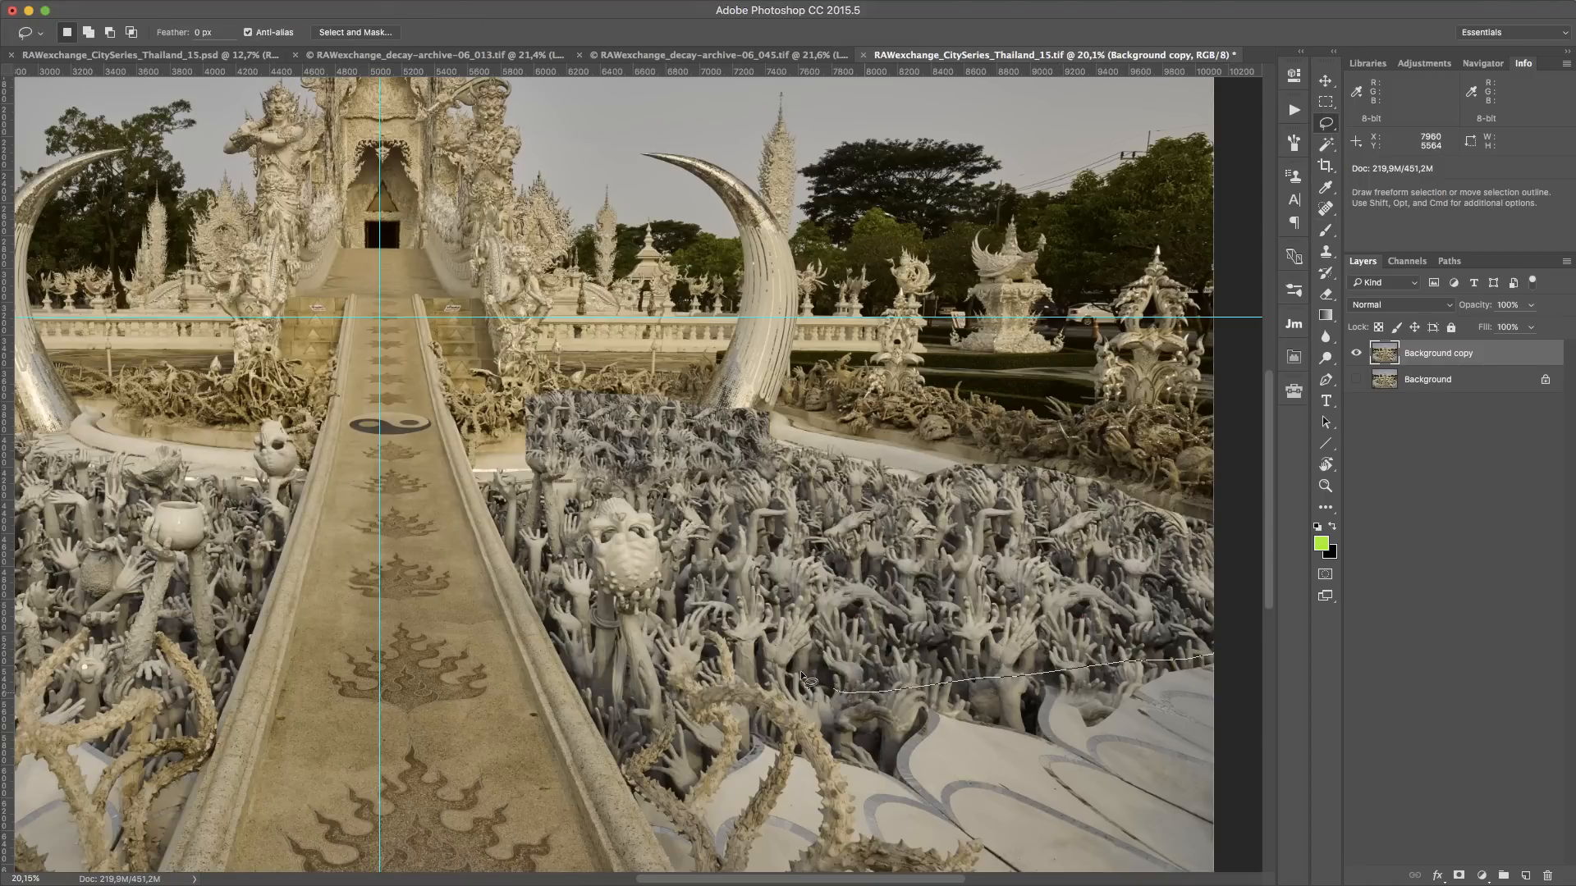
drag(904, 490, 1231, 549)
key(super+j)
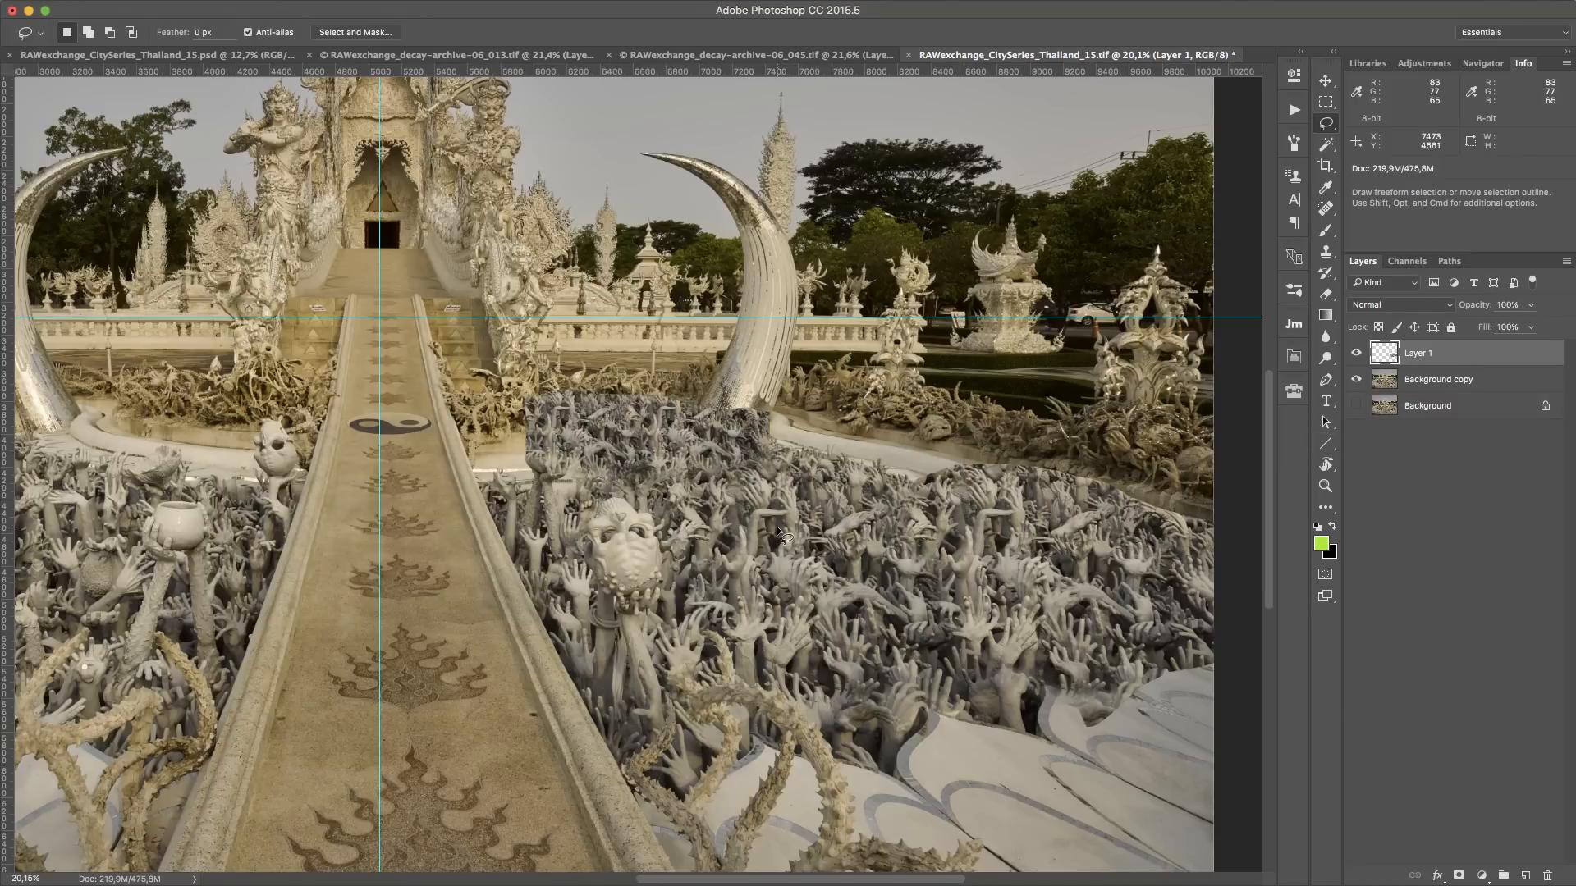
Scale the second hands copy to about 61% from the guide crossing and shift it sideways to the photo's right edge
key(super+t)
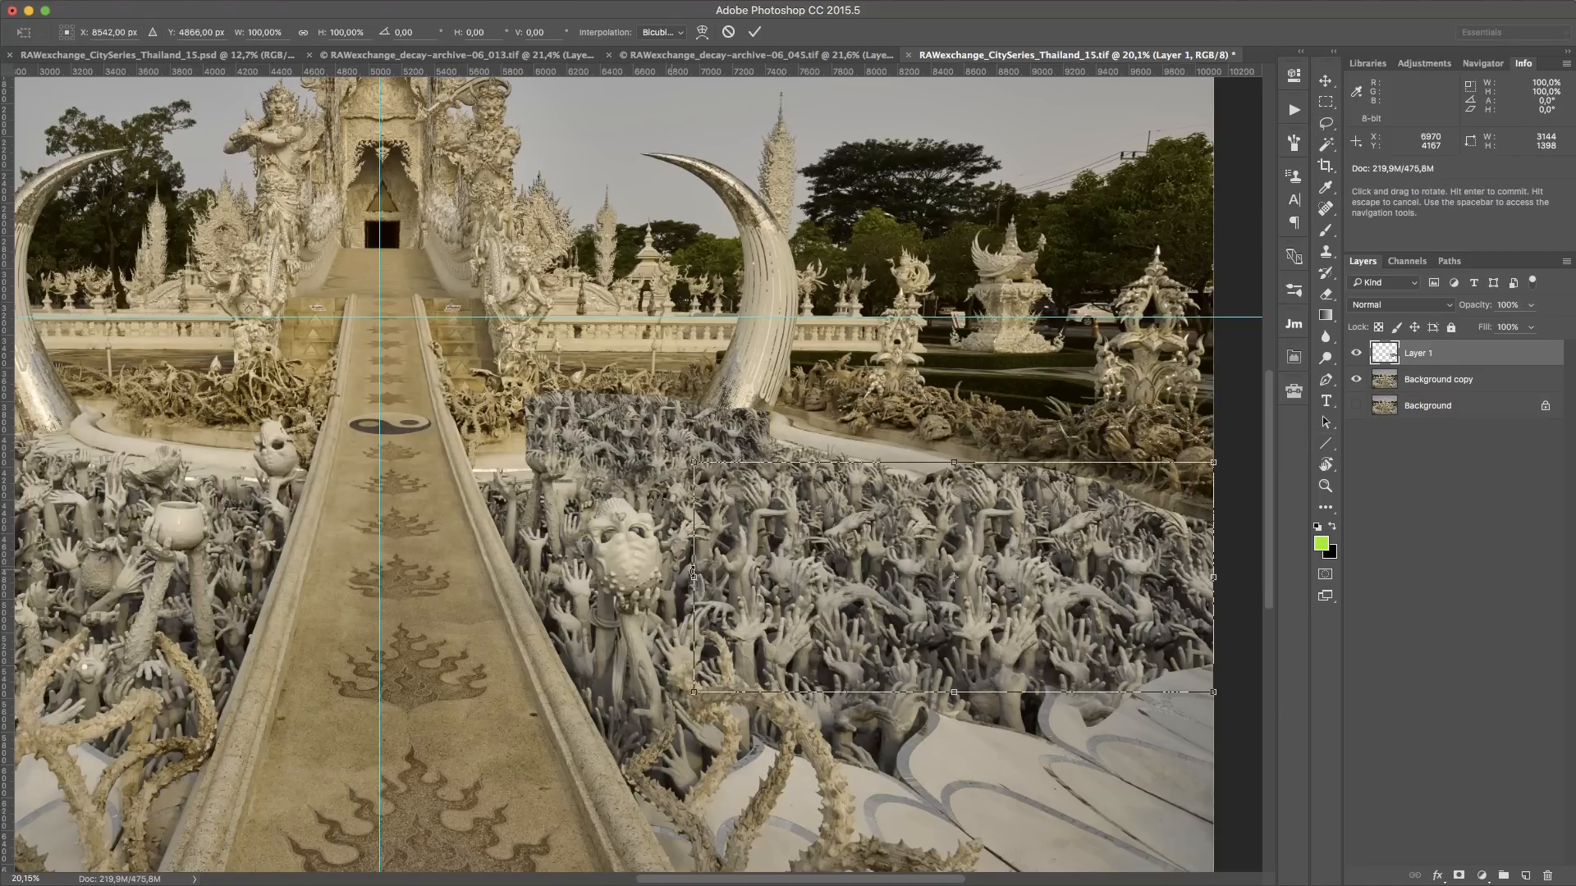
drag(954, 577, 379, 316)
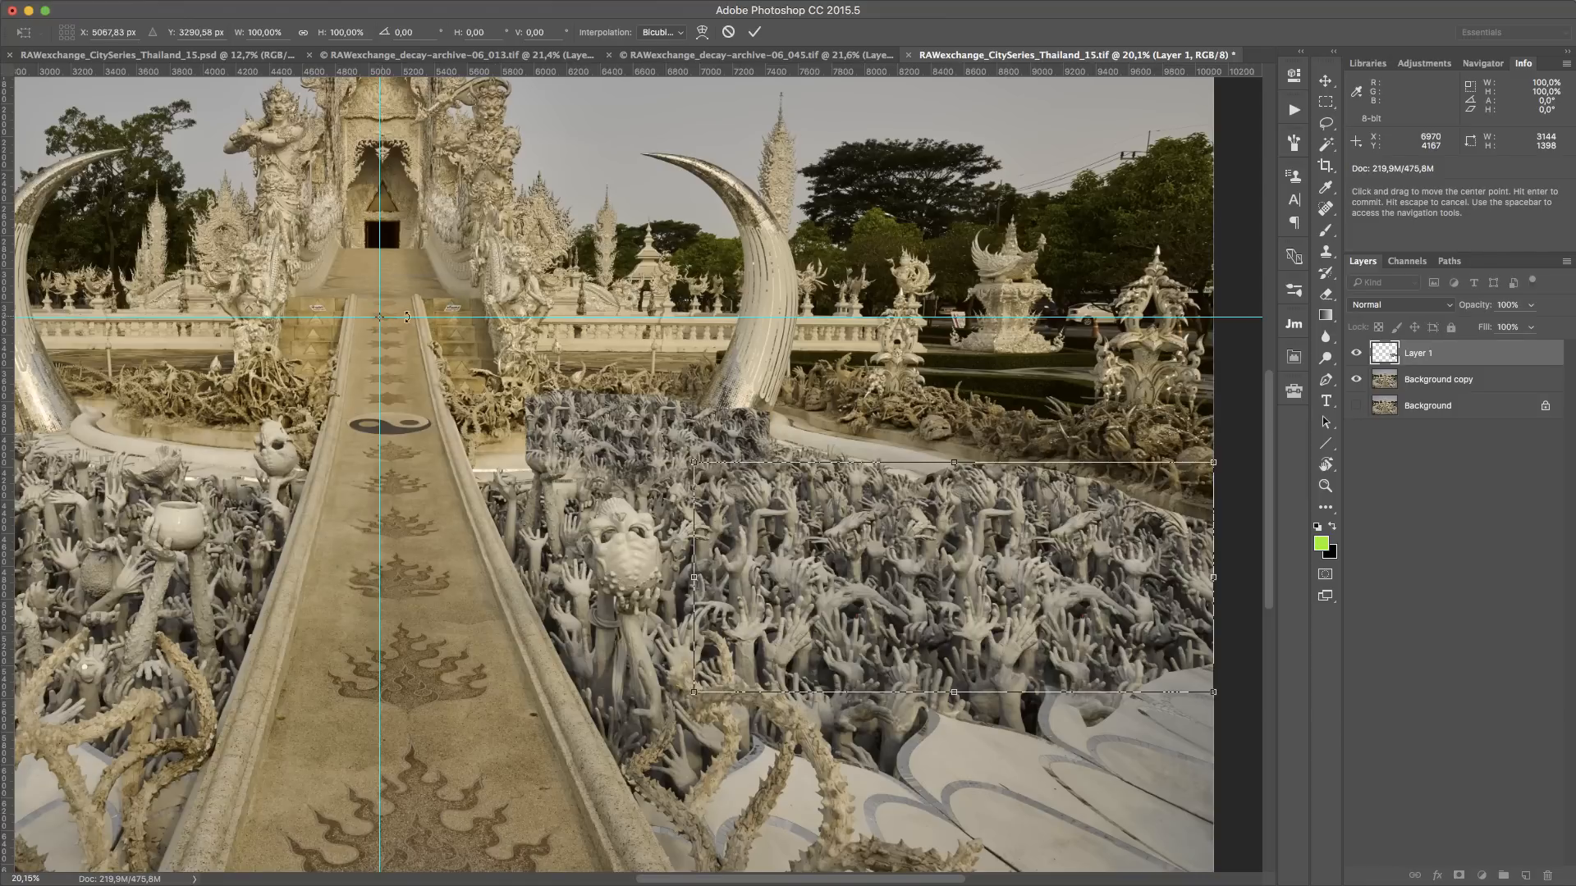
drag(1213, 692, 1267, 587)
drag(894, 598, 773, 594)
drag(907, 499, 994, 502)
drag(903, 541, 905, 547)
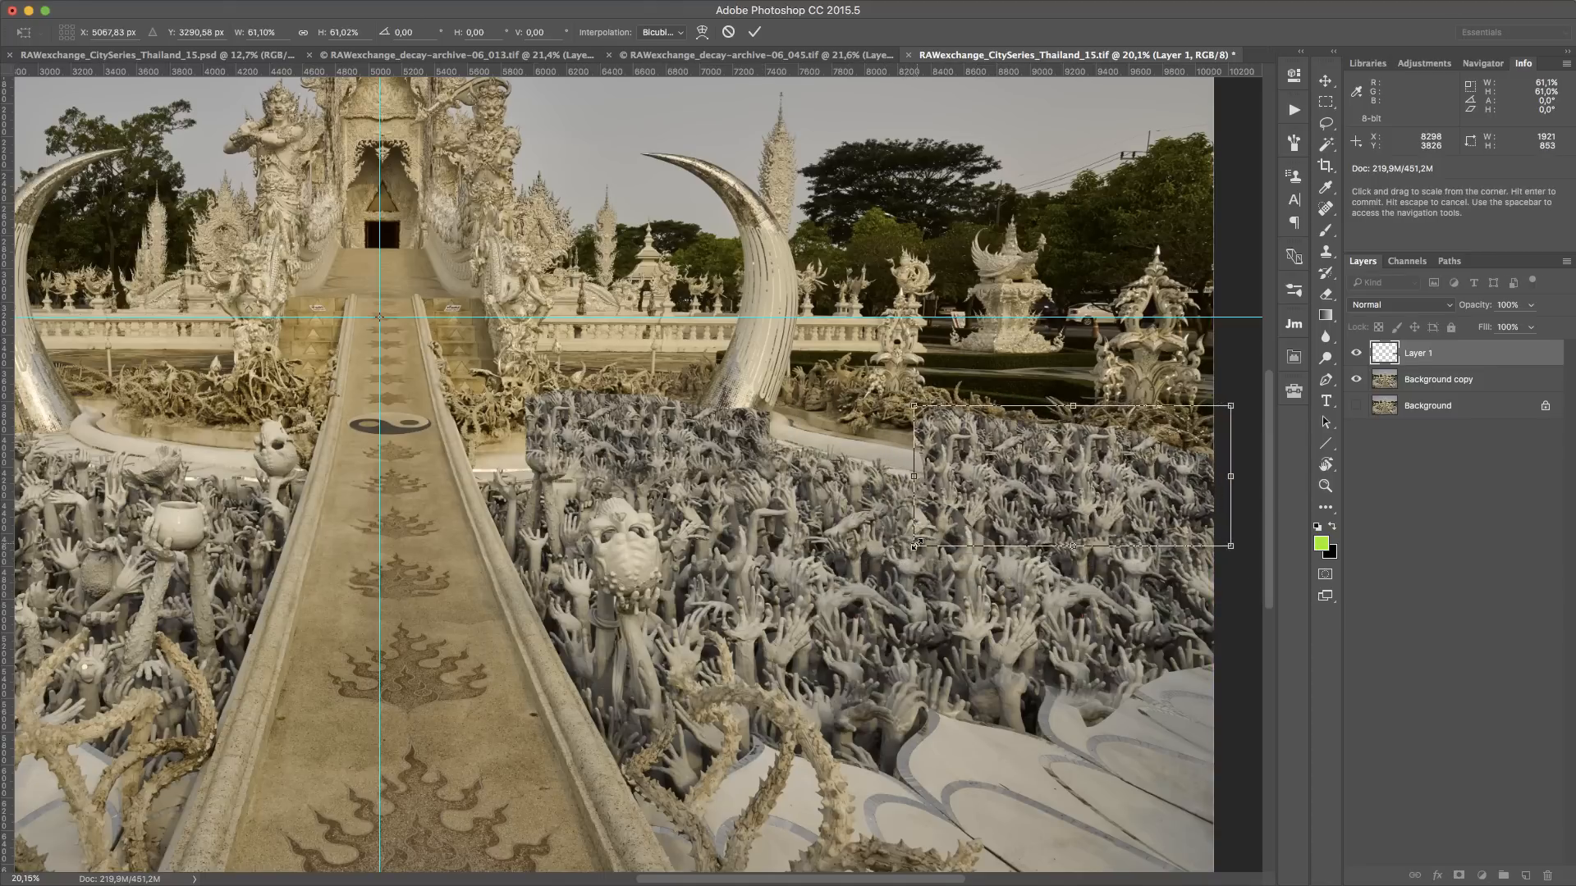
mouse_move(1019, 516)
mouse_down()
mouse_move(992, 520)
mouse_move(1066, 521)
mouse_move(858, 523)
mouse_move(1079, 523)
mouse_move(670, 520)
mouse_move(1184, 496)
mouse_up()
key(Return)
key(l)
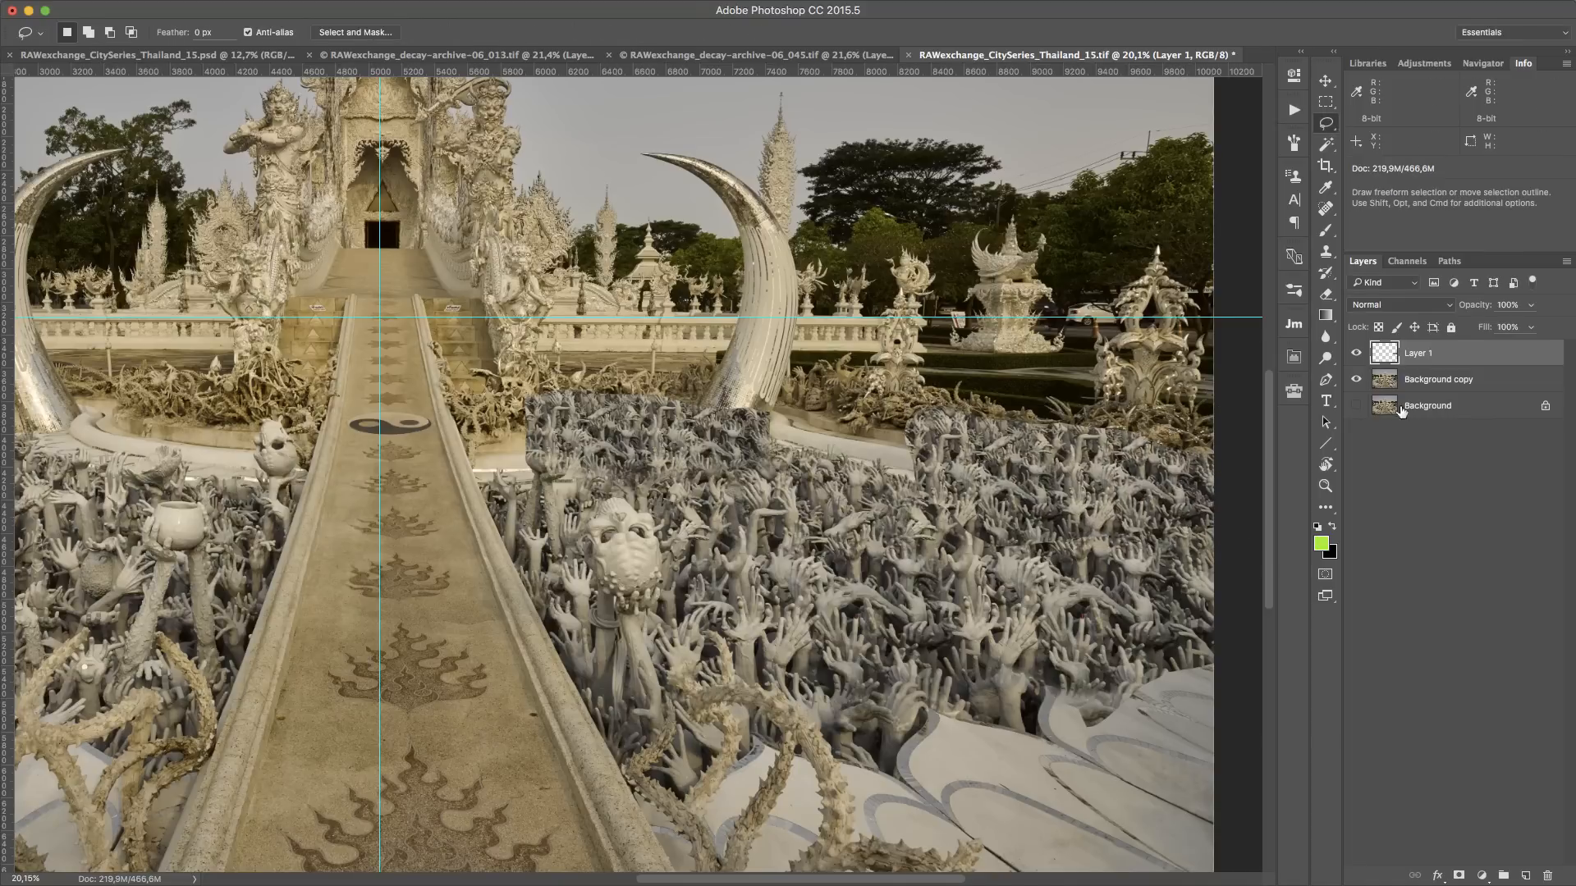
Mask the right-hand patch, soften its edges with the brush and merge it into Background copy
click(1465, 876)
key(b)
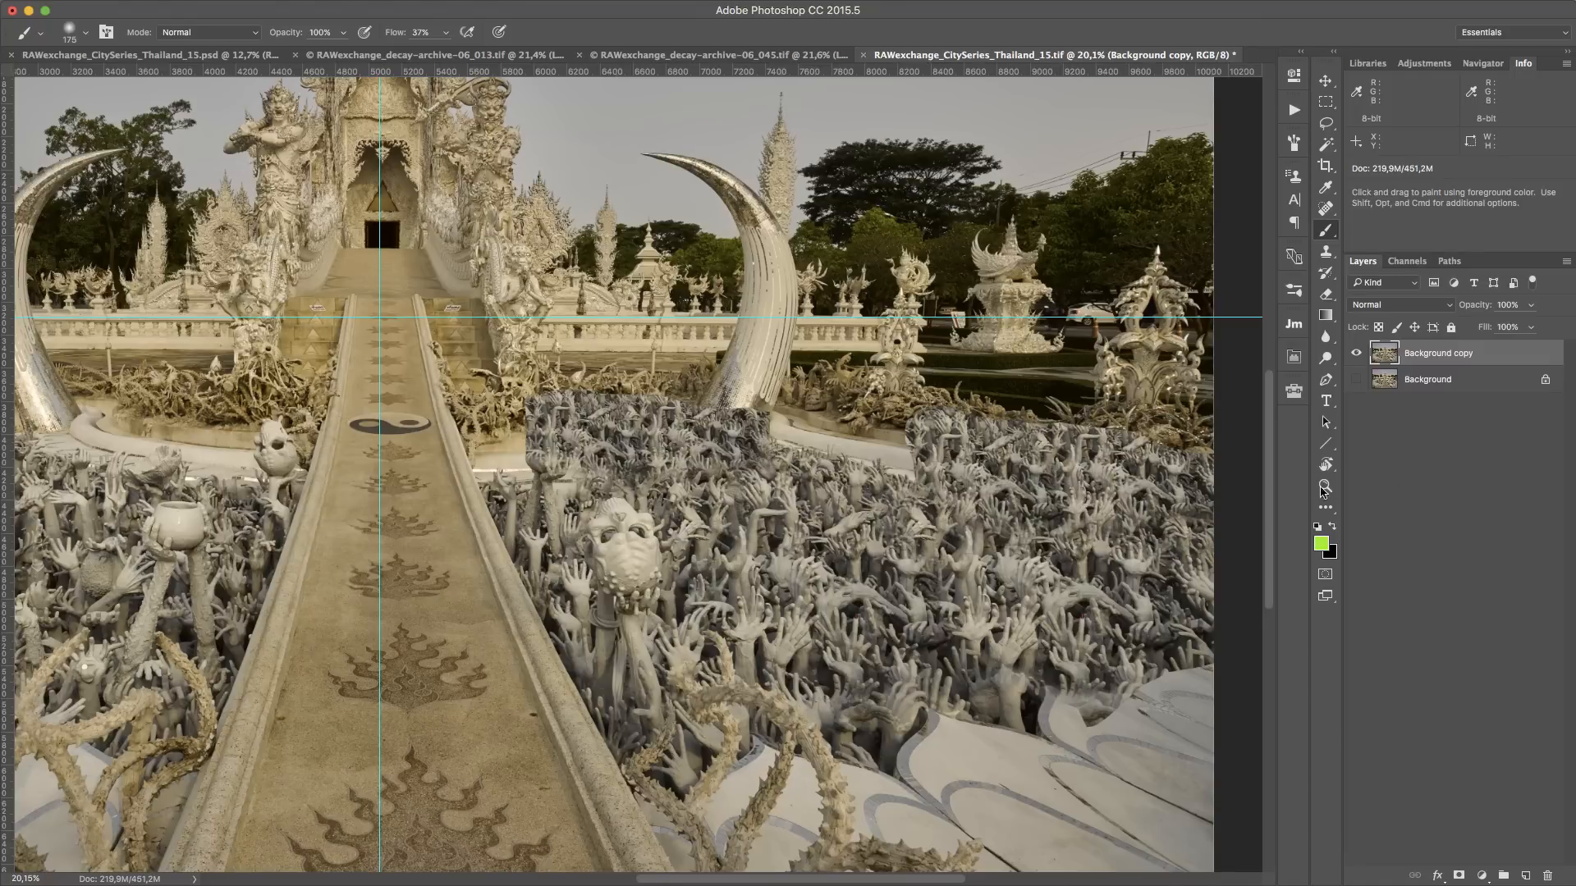
Select another large area of hands on Background copy with the Lasso and copy it onto a new layer
key(l)
drag(1241, 493, 955, 459)
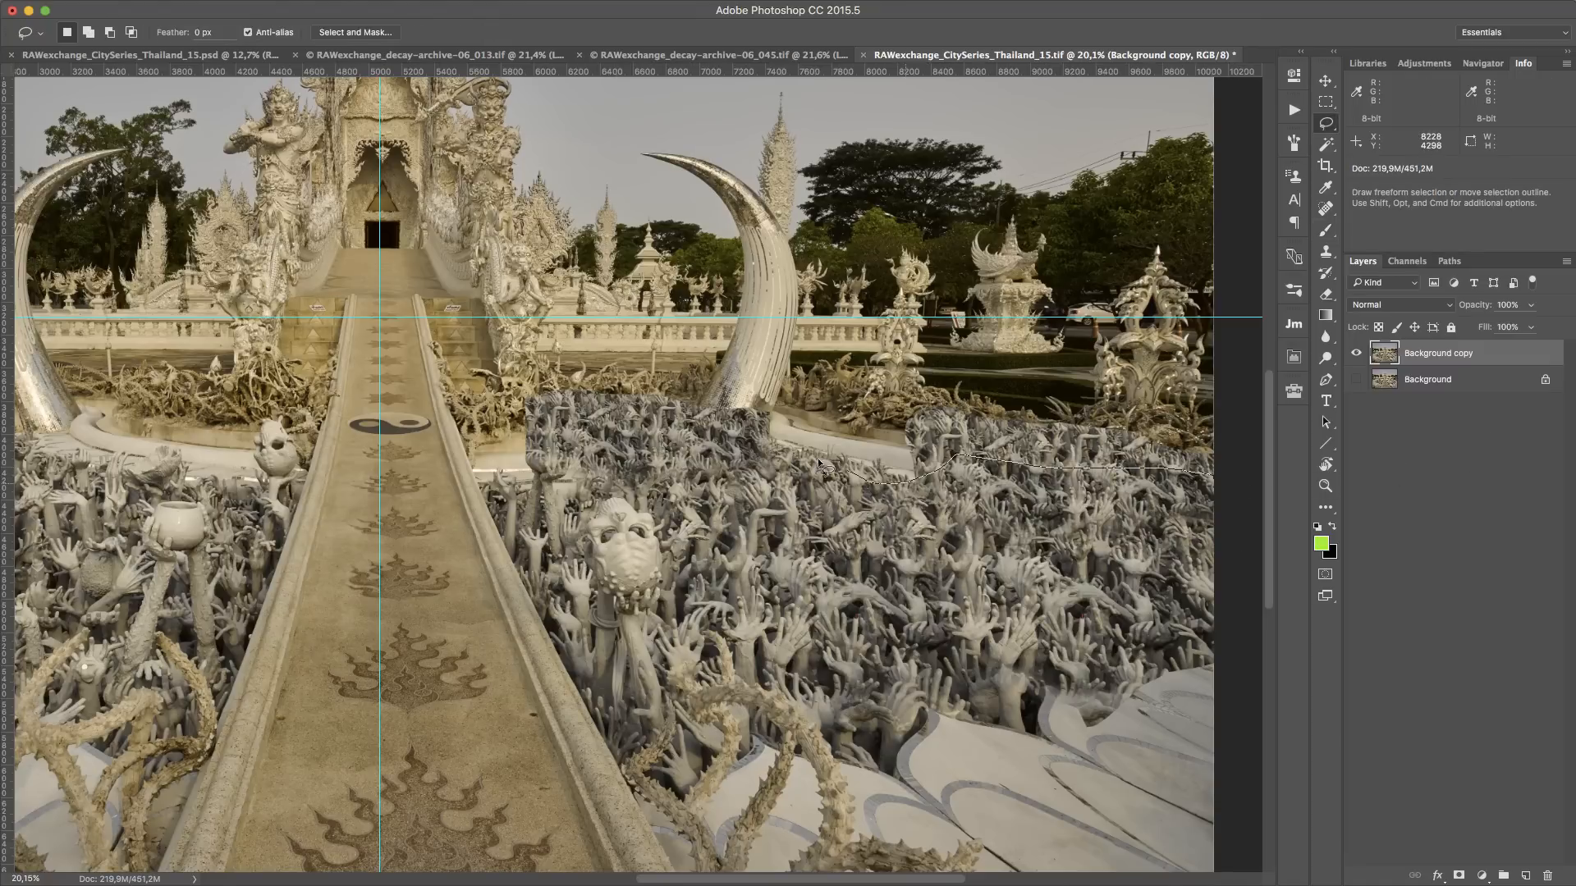
mouse_move(703, 492)
mouse_down()
mouse_move(691, 612)
mouse_move(827, 680)
mouse_move(955, 686)
mouse_move(1219, 649)
mouse_up()
key(ctrl+j)
key(ctrl+u)
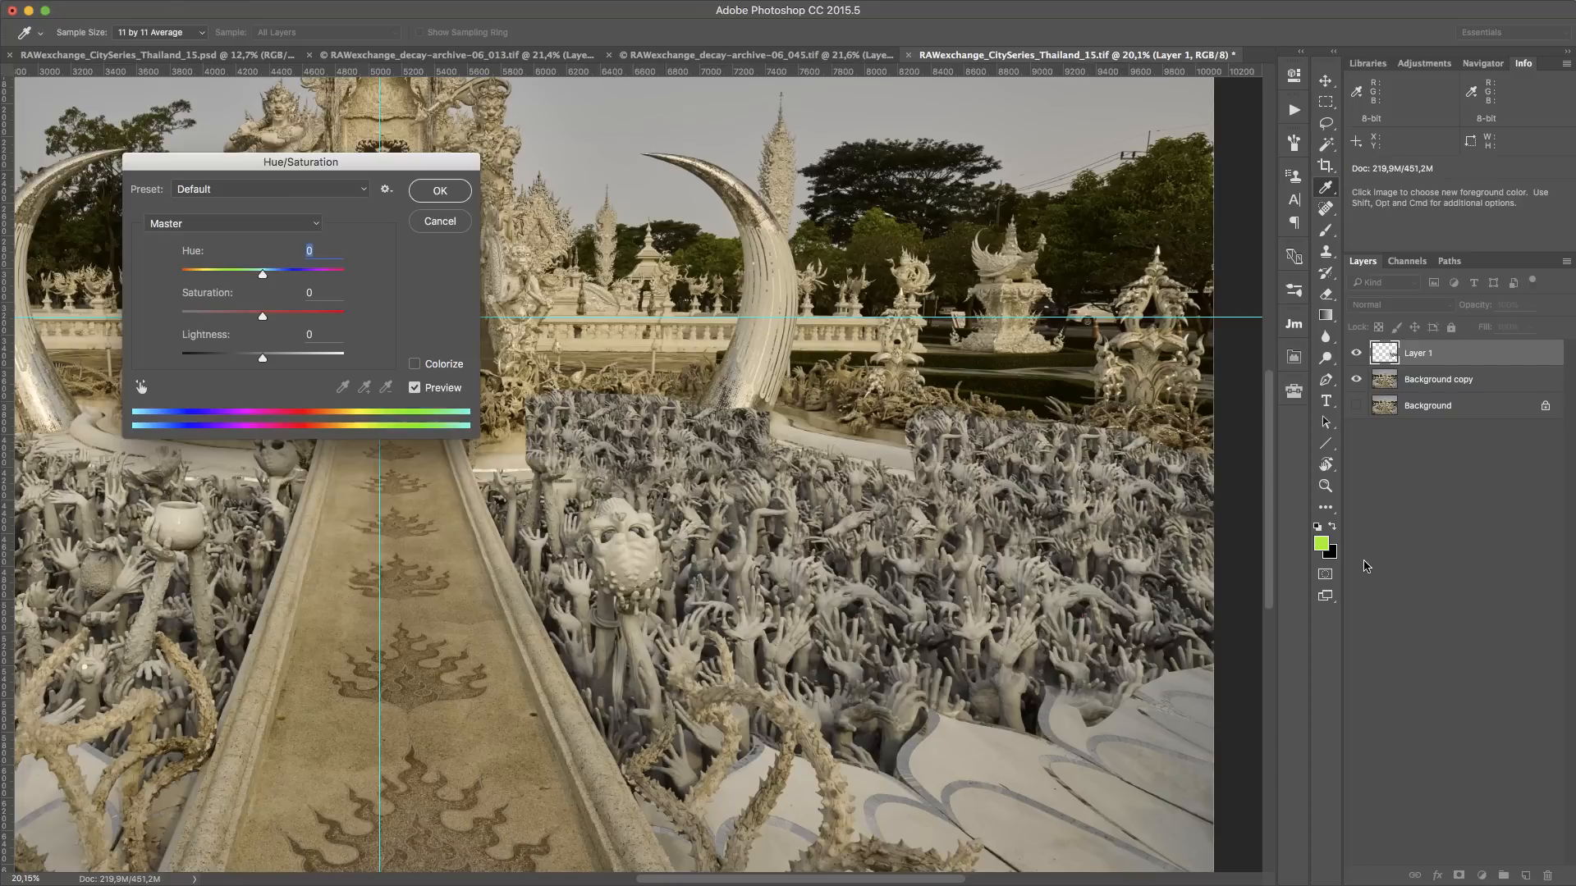
key(Escape)
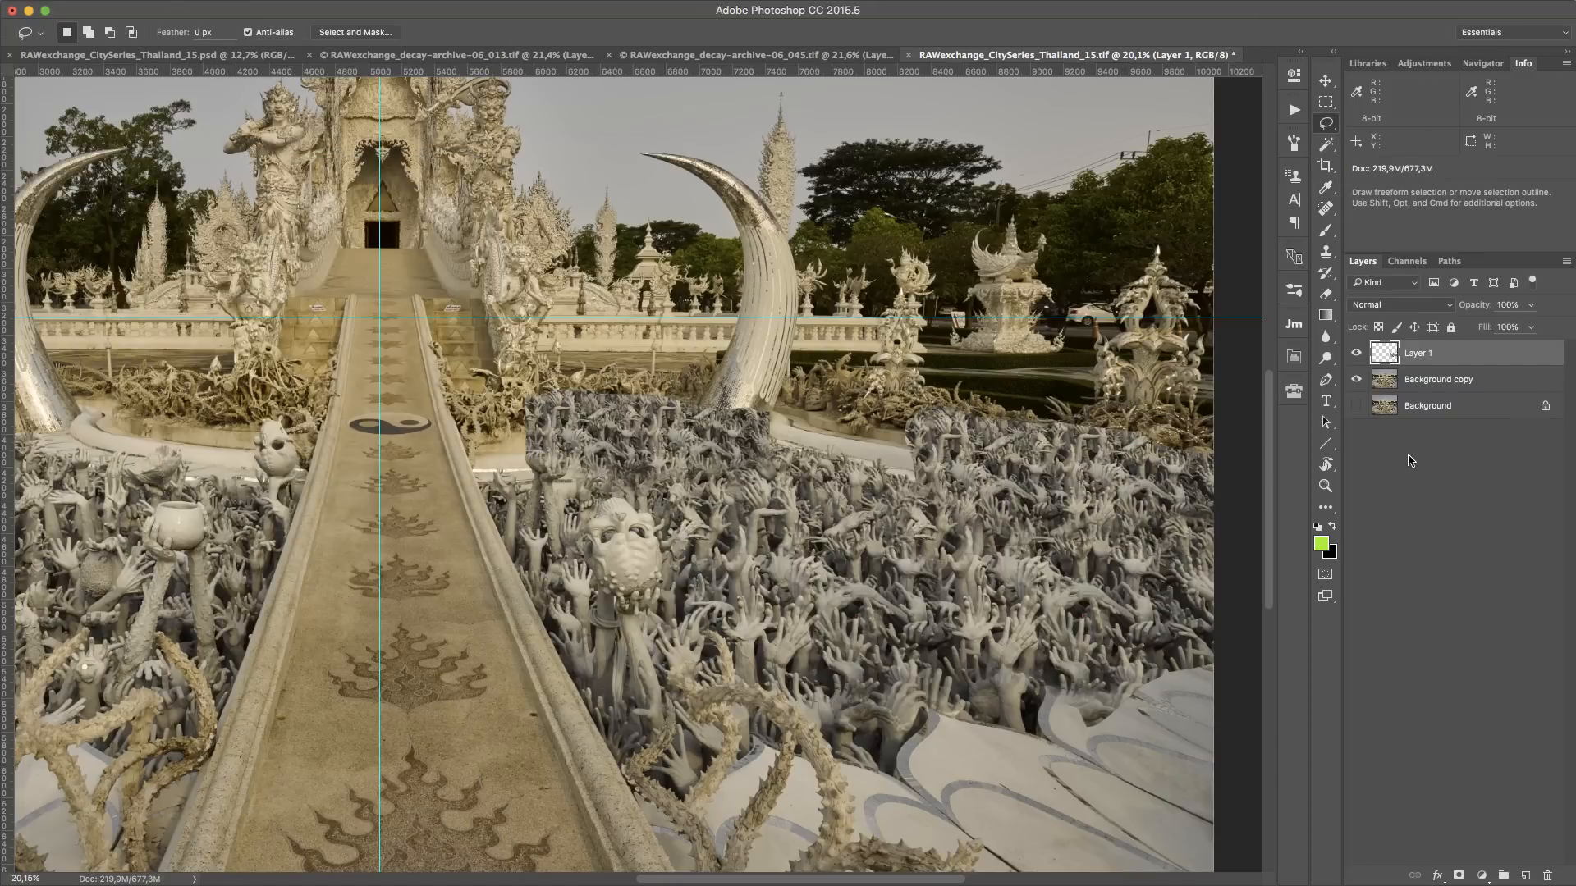
Scale the third hands copy down from the guide crossing and position it to fill the gap between the two placed patches
key(ctrl+t)
drag(952, 568, 379, 317)
drag(1213, 692, 910, 555)
drag(838, 493, 925, 493)
drag(970, 545, 916, 488)
key(Return)
key(l)
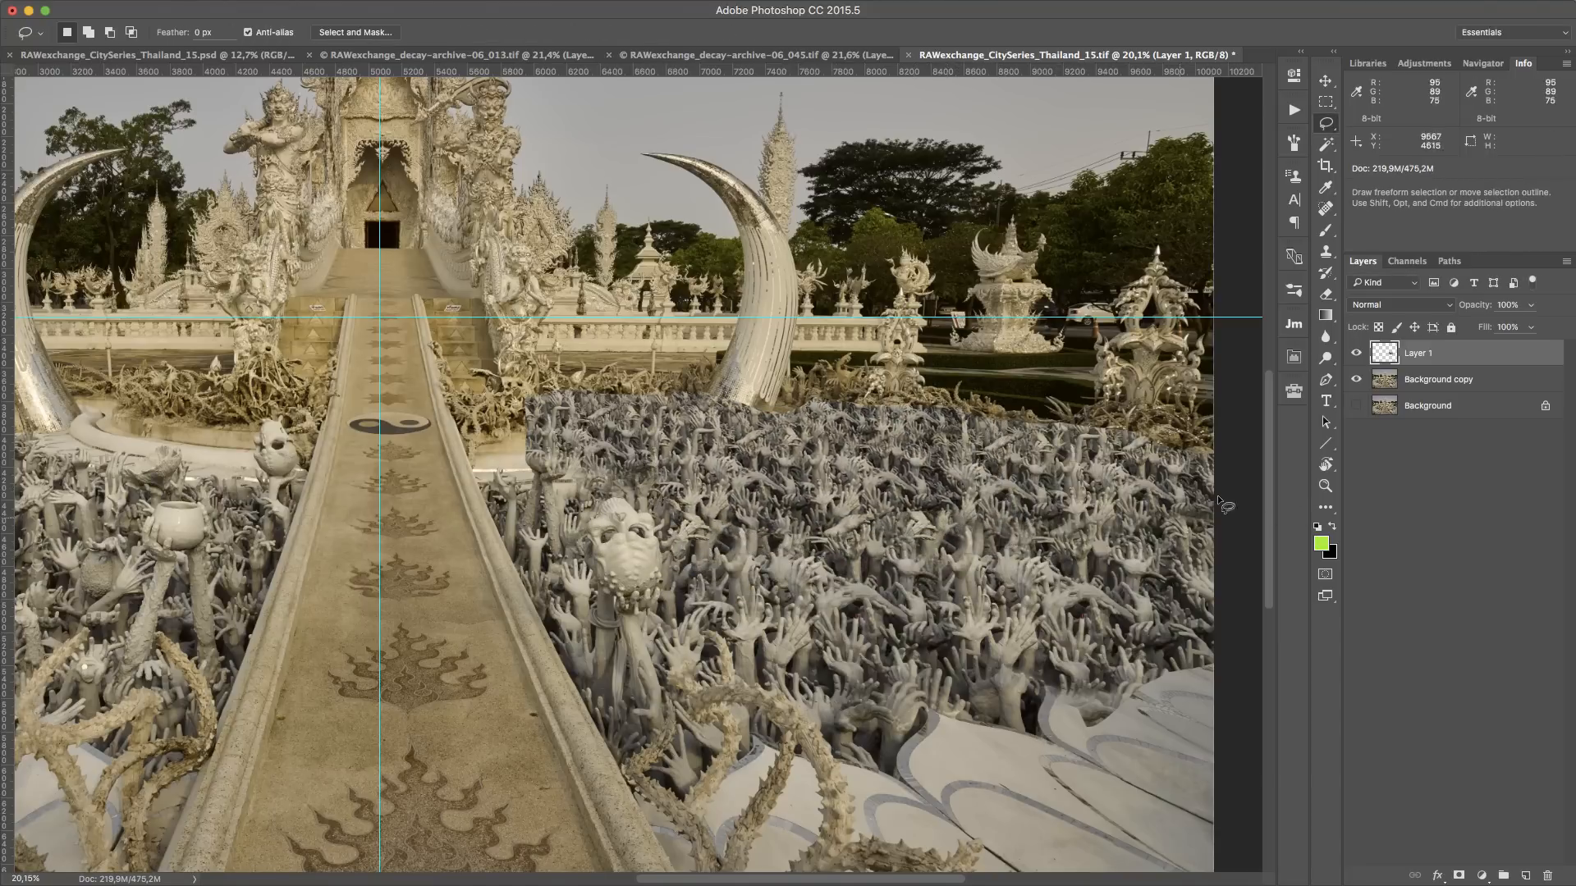
With Background copy temporarily hidden, mask the gap-filling patch and brush away its hard side and lower edges
click(1357, 380)
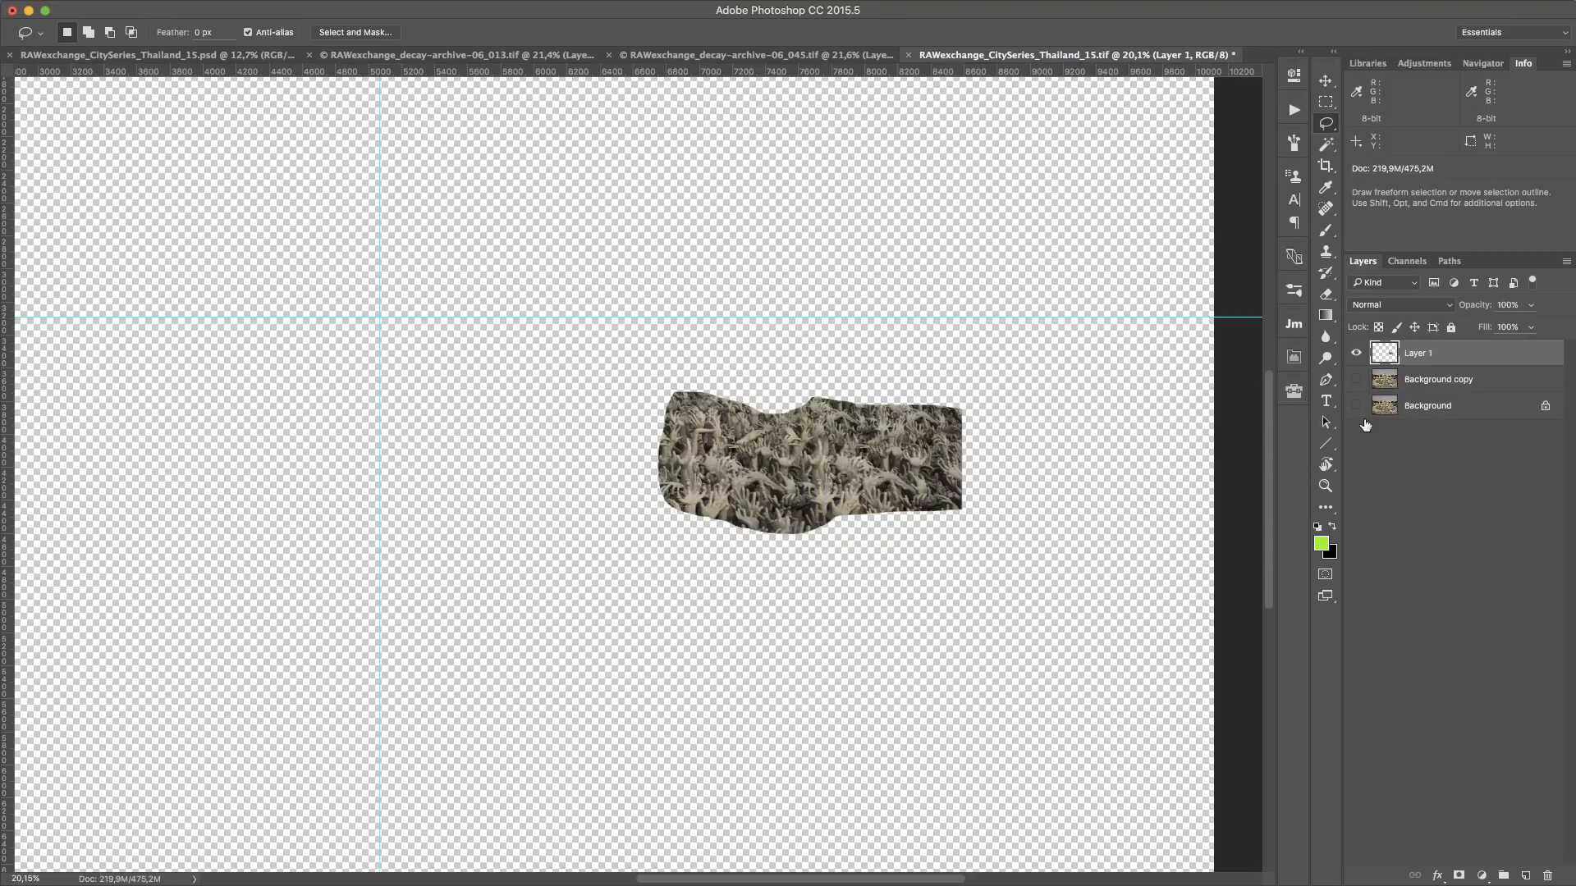
click(1459, 876)
key(b)
mouse_move(977, 414)
mouse_down()
mouse_move(945, 517)
mouse_move(741, 530)
mouse_move(950, 522)
mouse_move(968, 512)
mouse_move(761, 543)
mouse_move(646, 508)
mouse_move(718, 528)
mouse_move(662, 514)
mouse_move(654, 411)
mouse_move(651, 495)
mouse_up()
drag(646, 427, 650, 515)
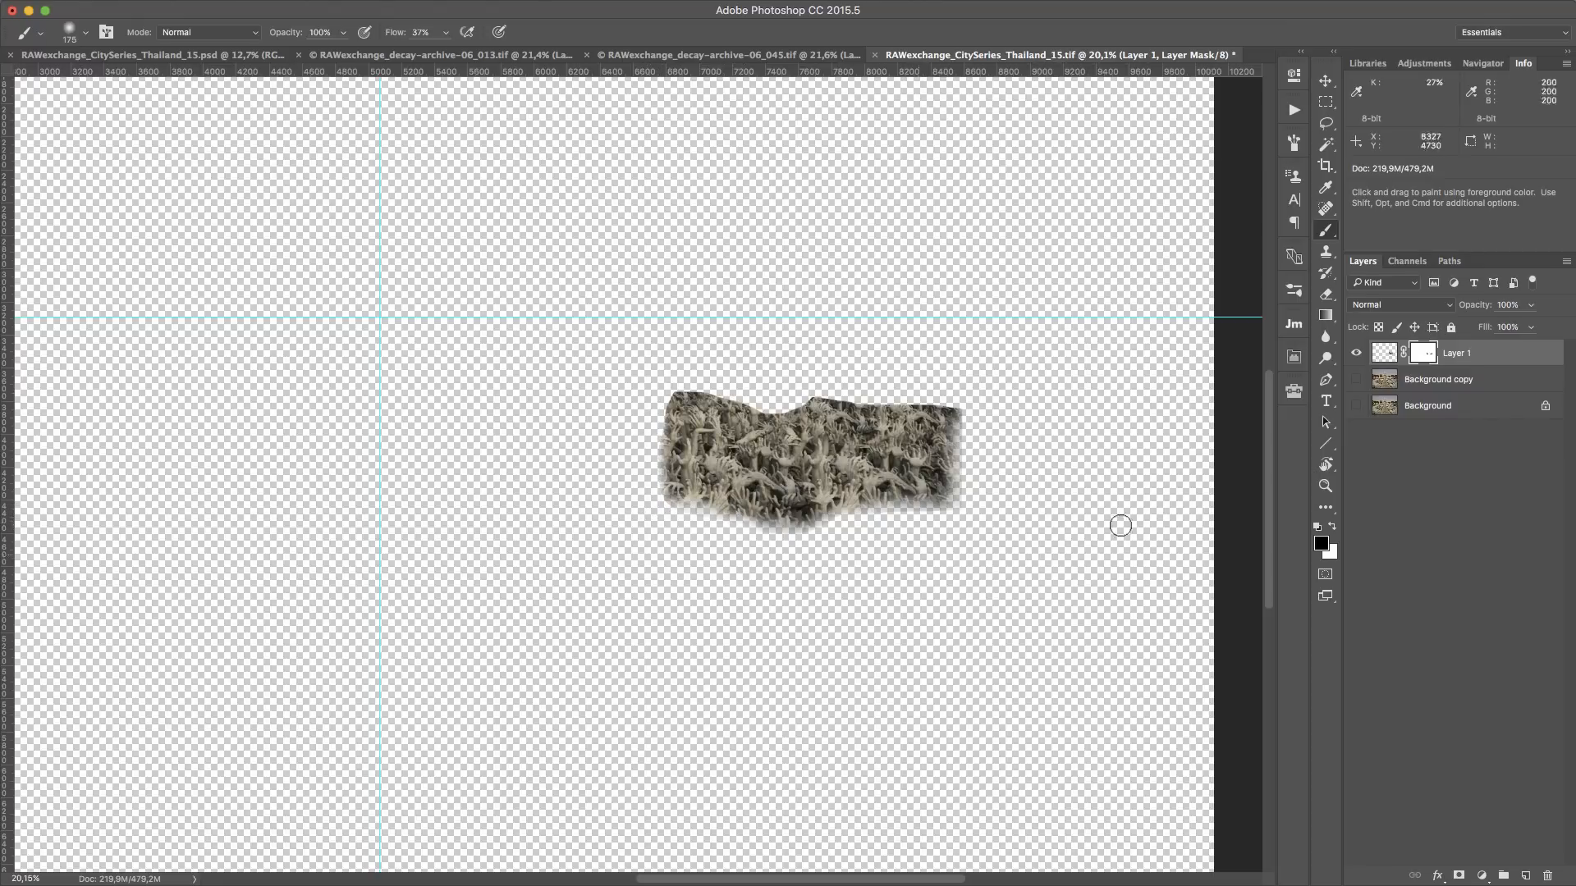
click(1356, 378)
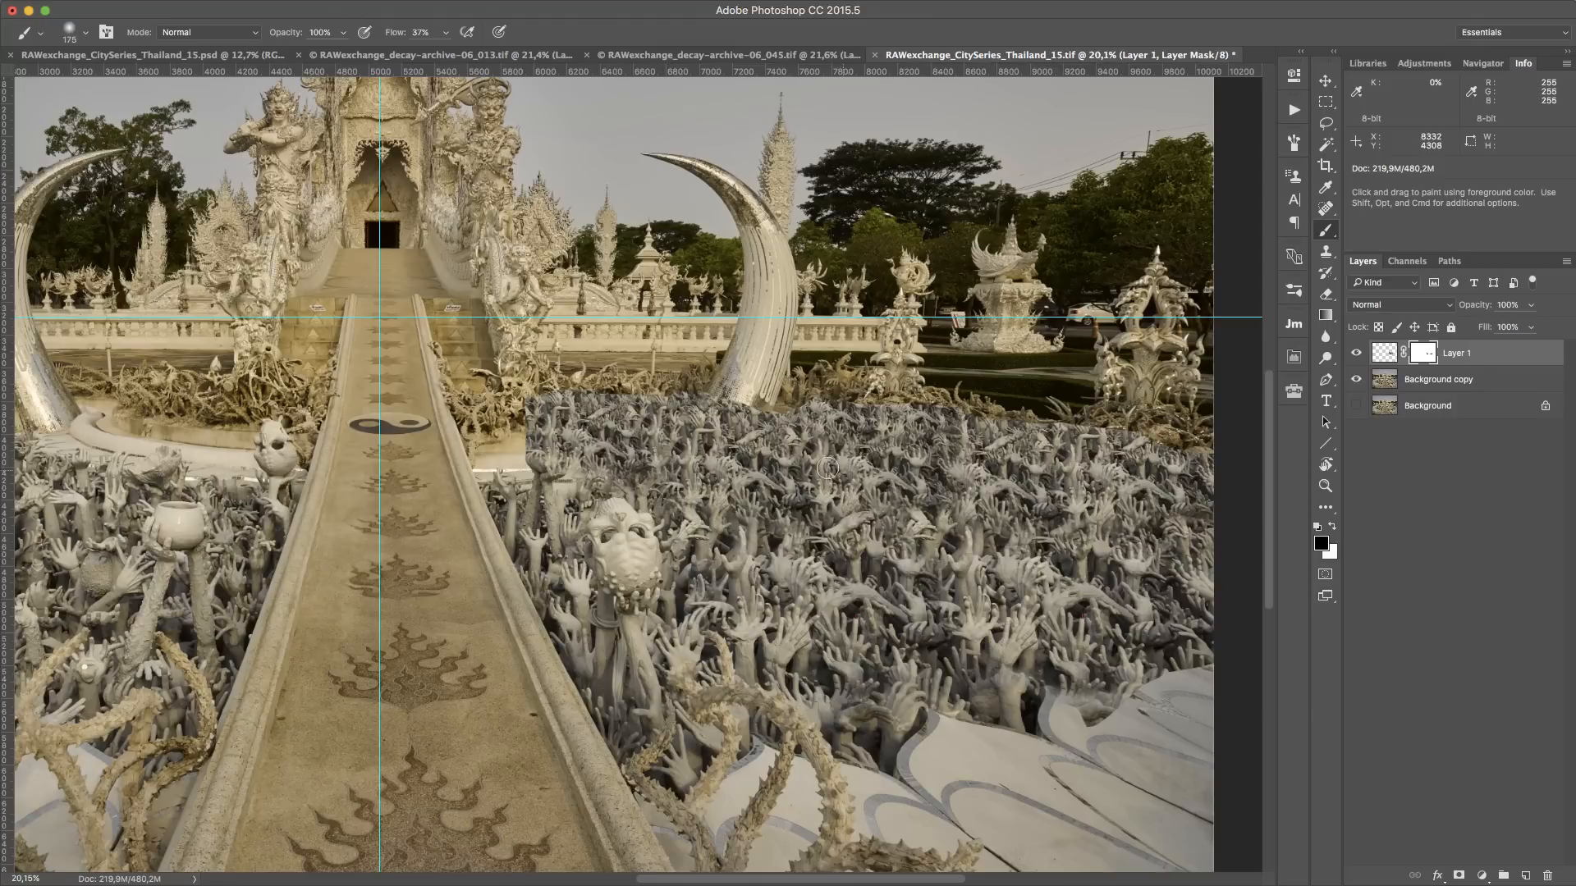
Inspect the gap-filling patch's blending up close with Background copy briefly hidden, and merge the patch into that layer
scroll(936, 503, up, 10)
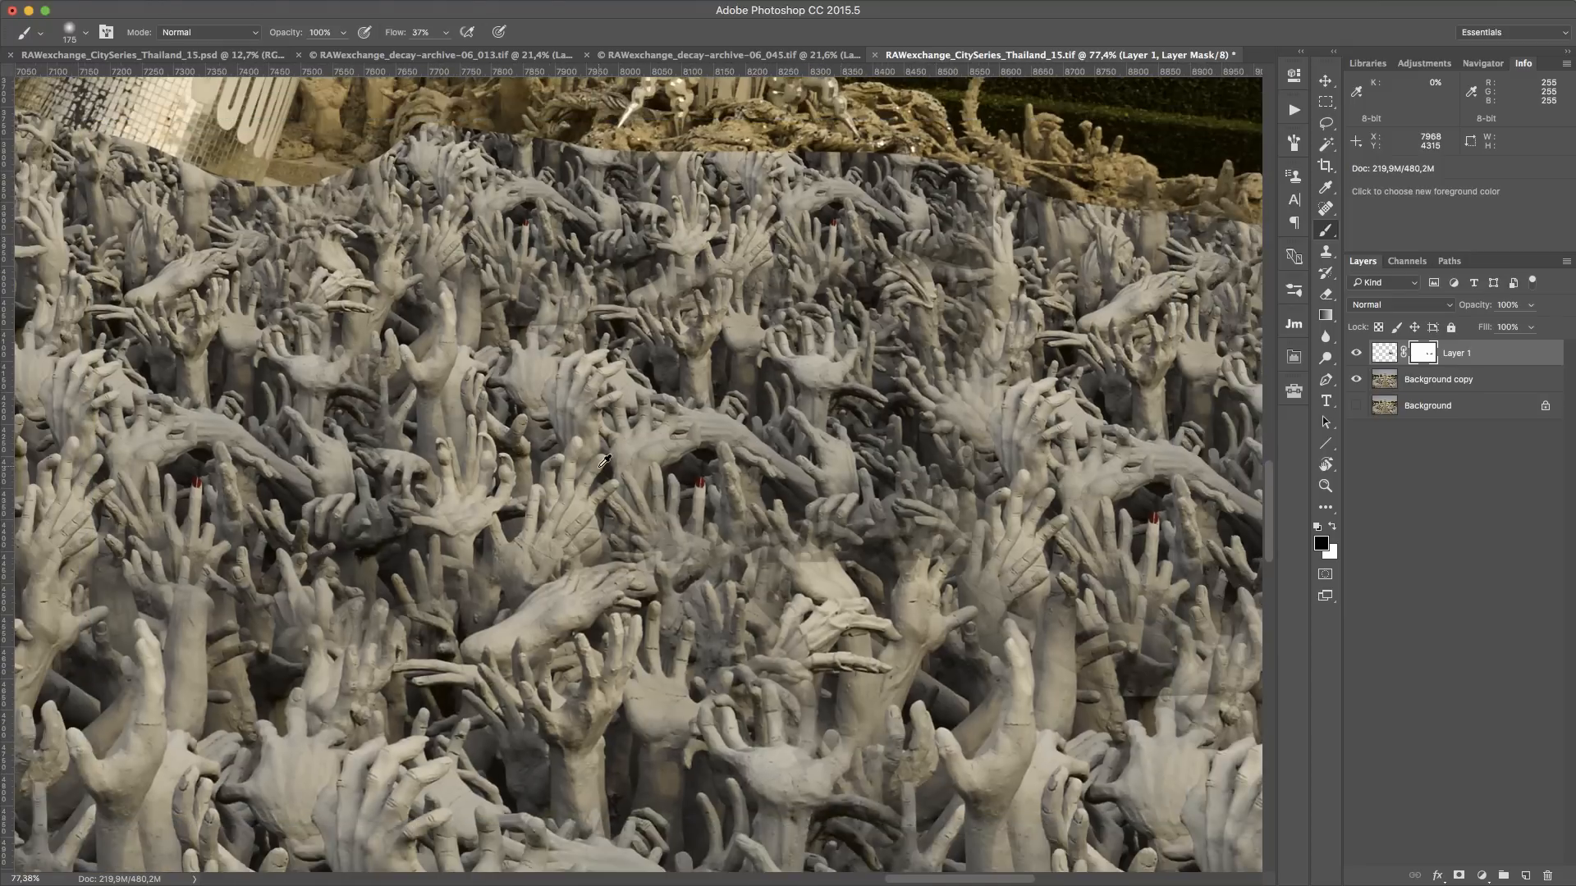
click(1356, 379)
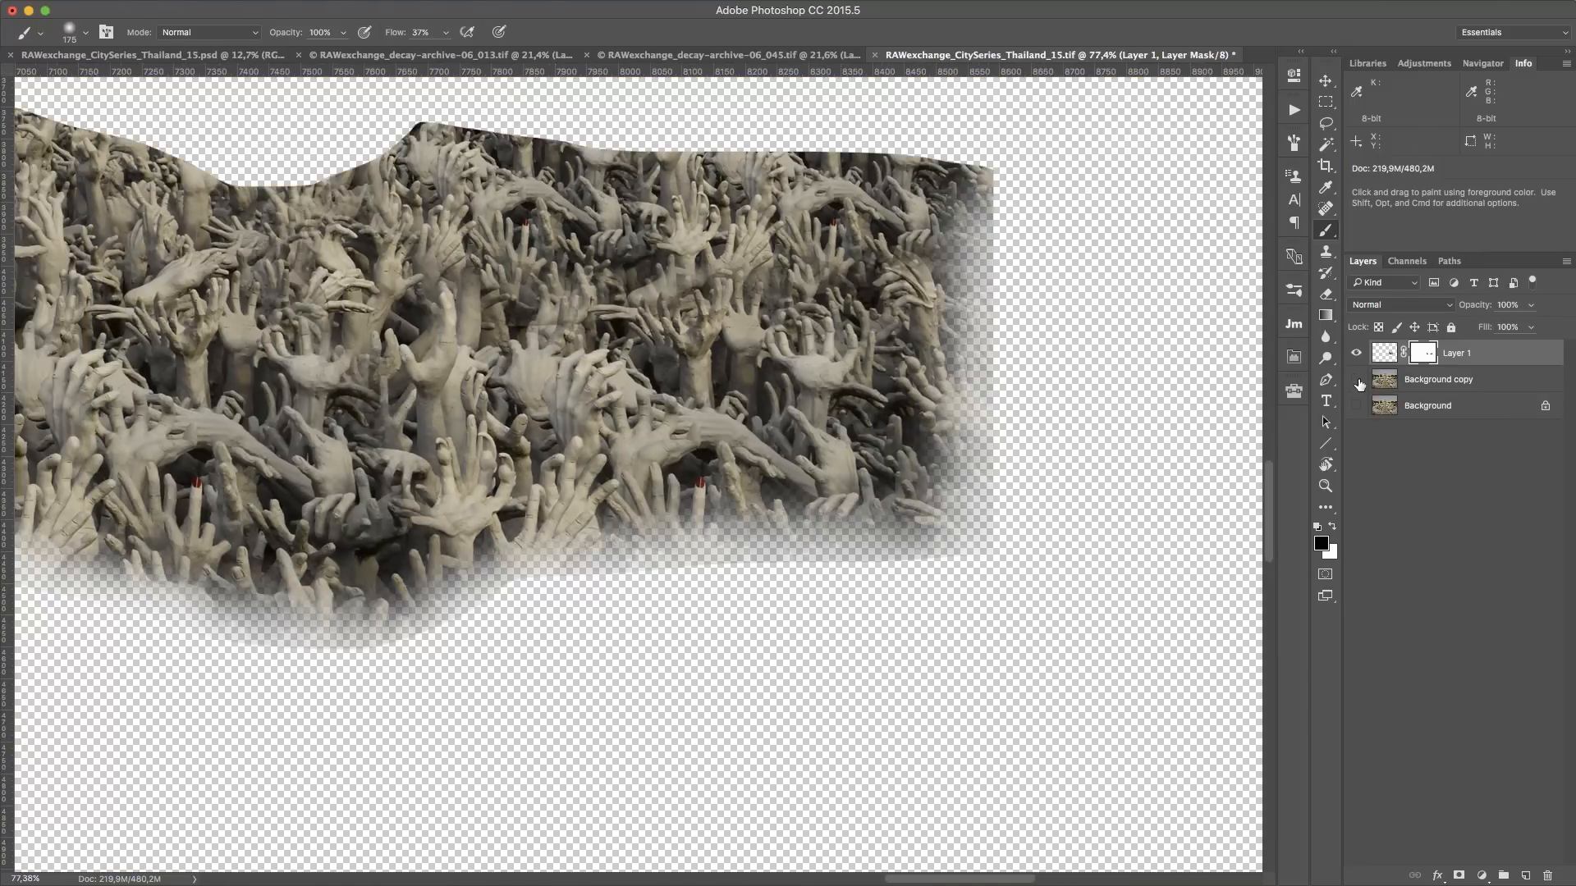
click(1356, 379)
scroll(841, 416, down, 4)
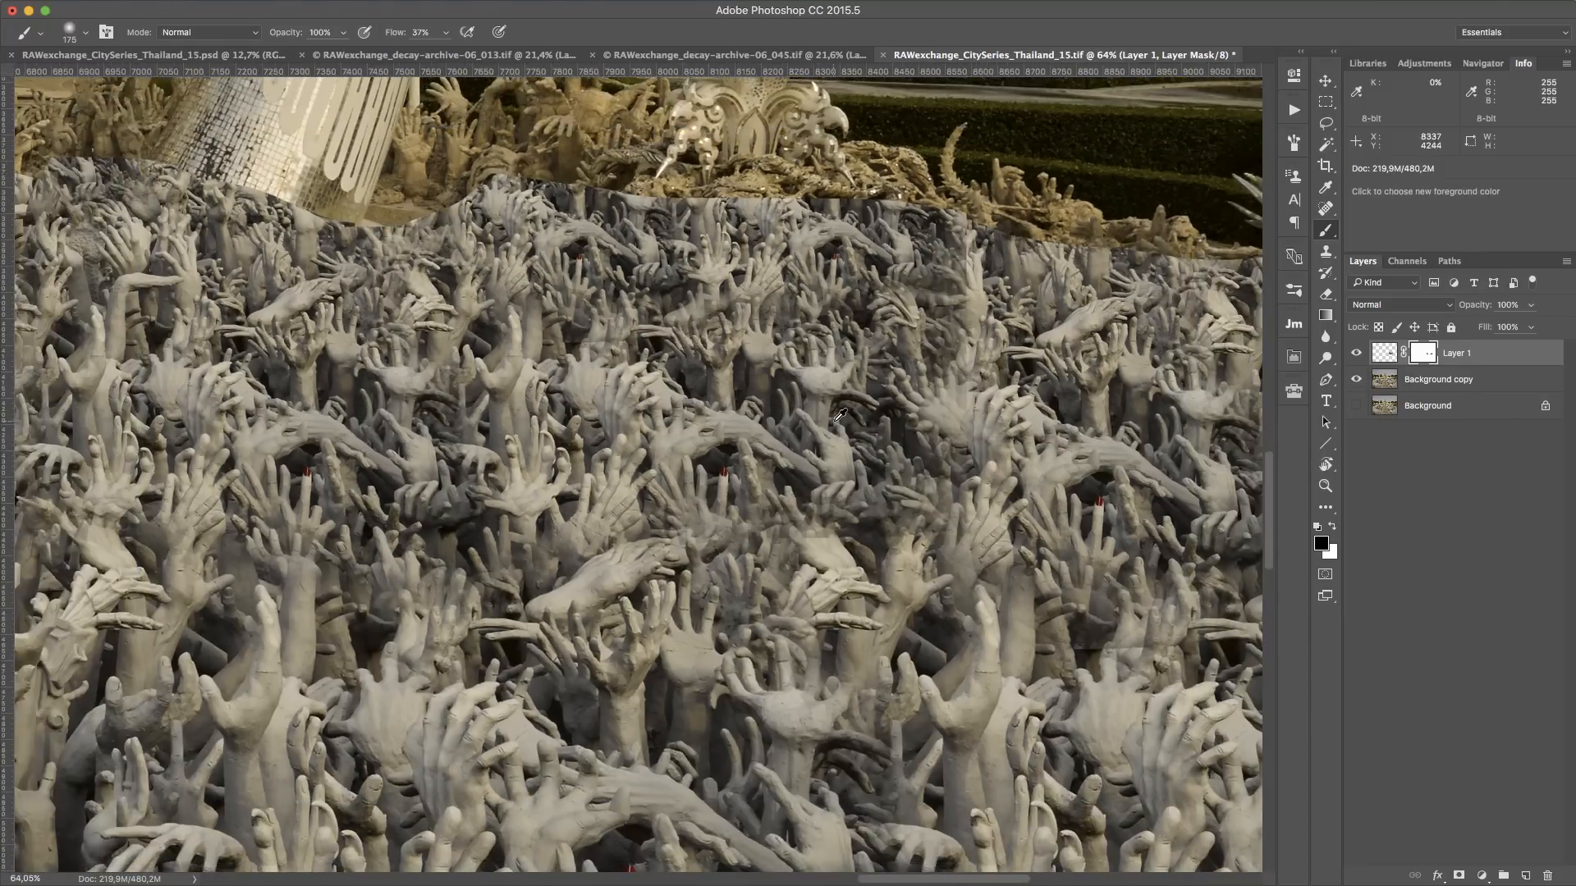
scroll(910, 305, down, 5)
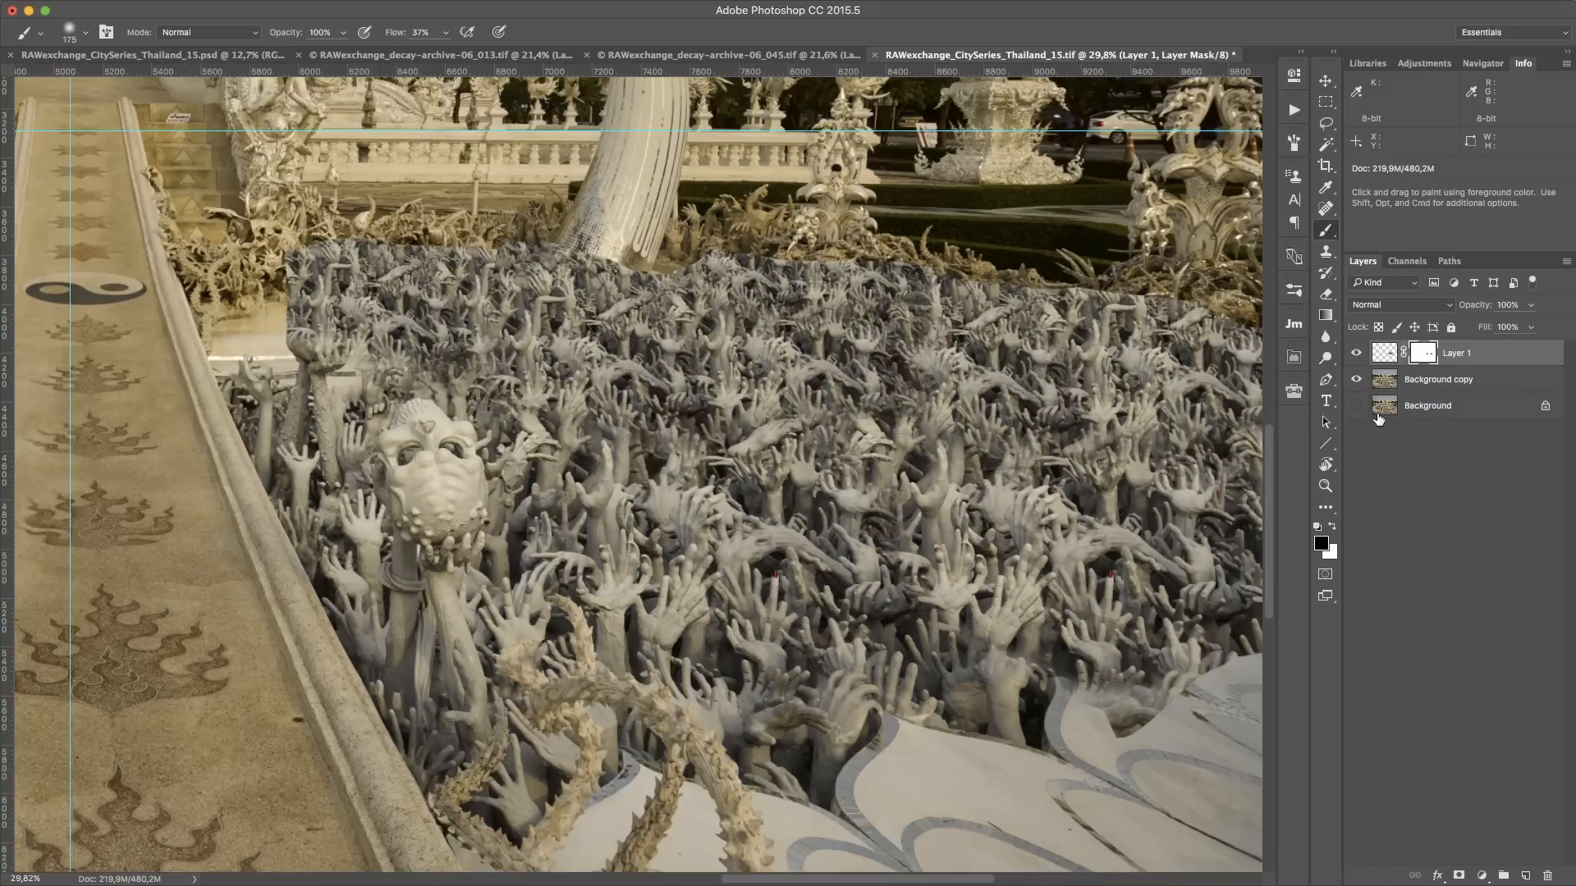
key(Delete)
Select a wide area of hands reaching the photo's right edge with the Lasso and copy it from Background copy onto a new layer
scroll(996, 454, down, 3)
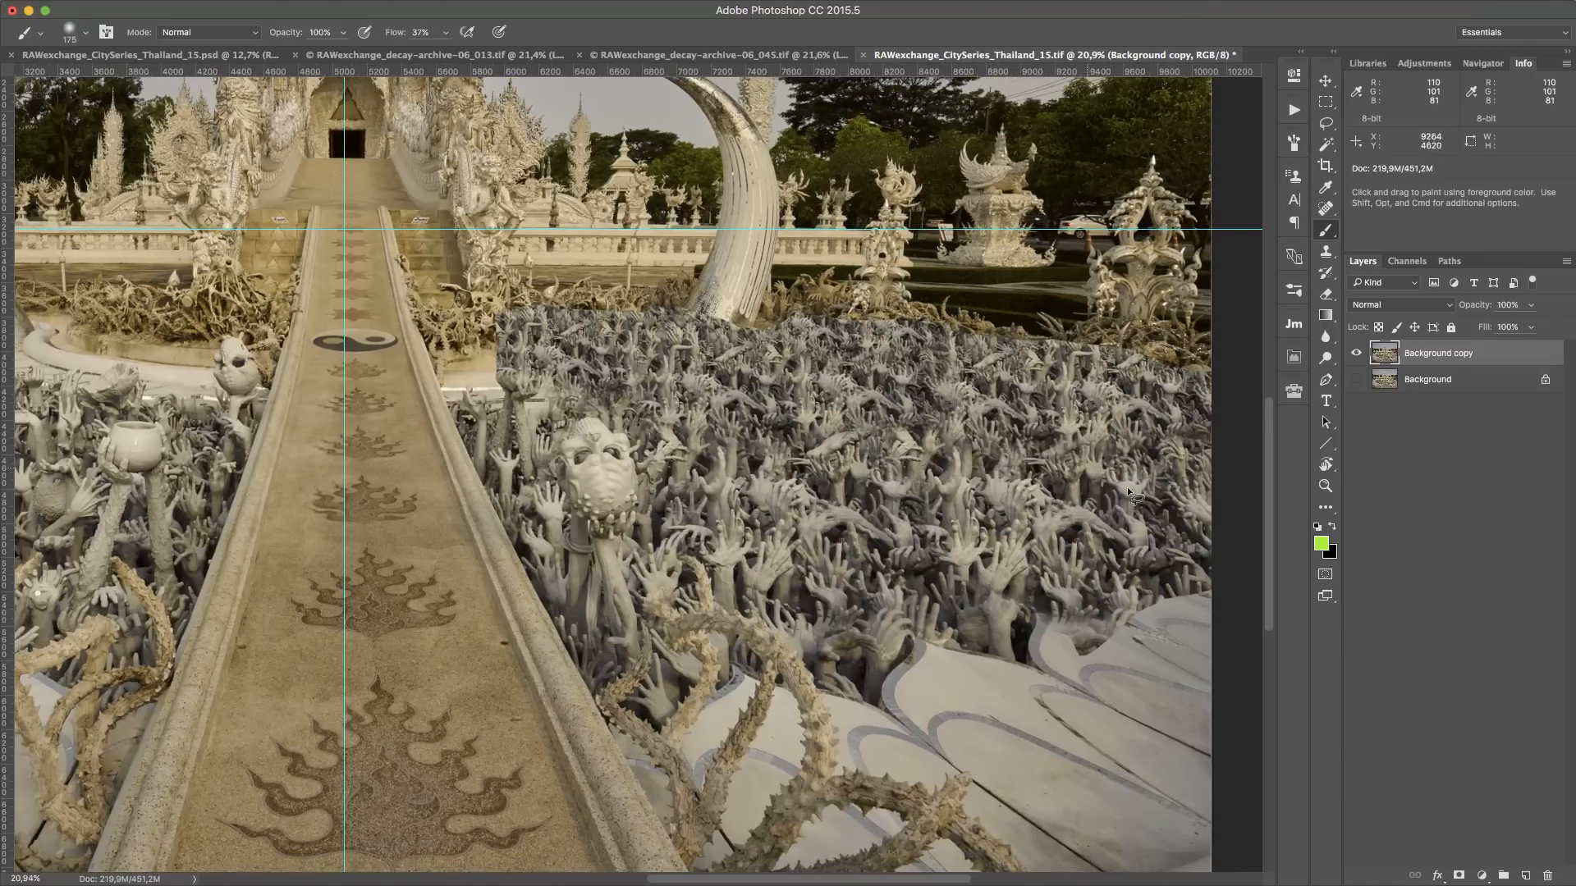
key(l)
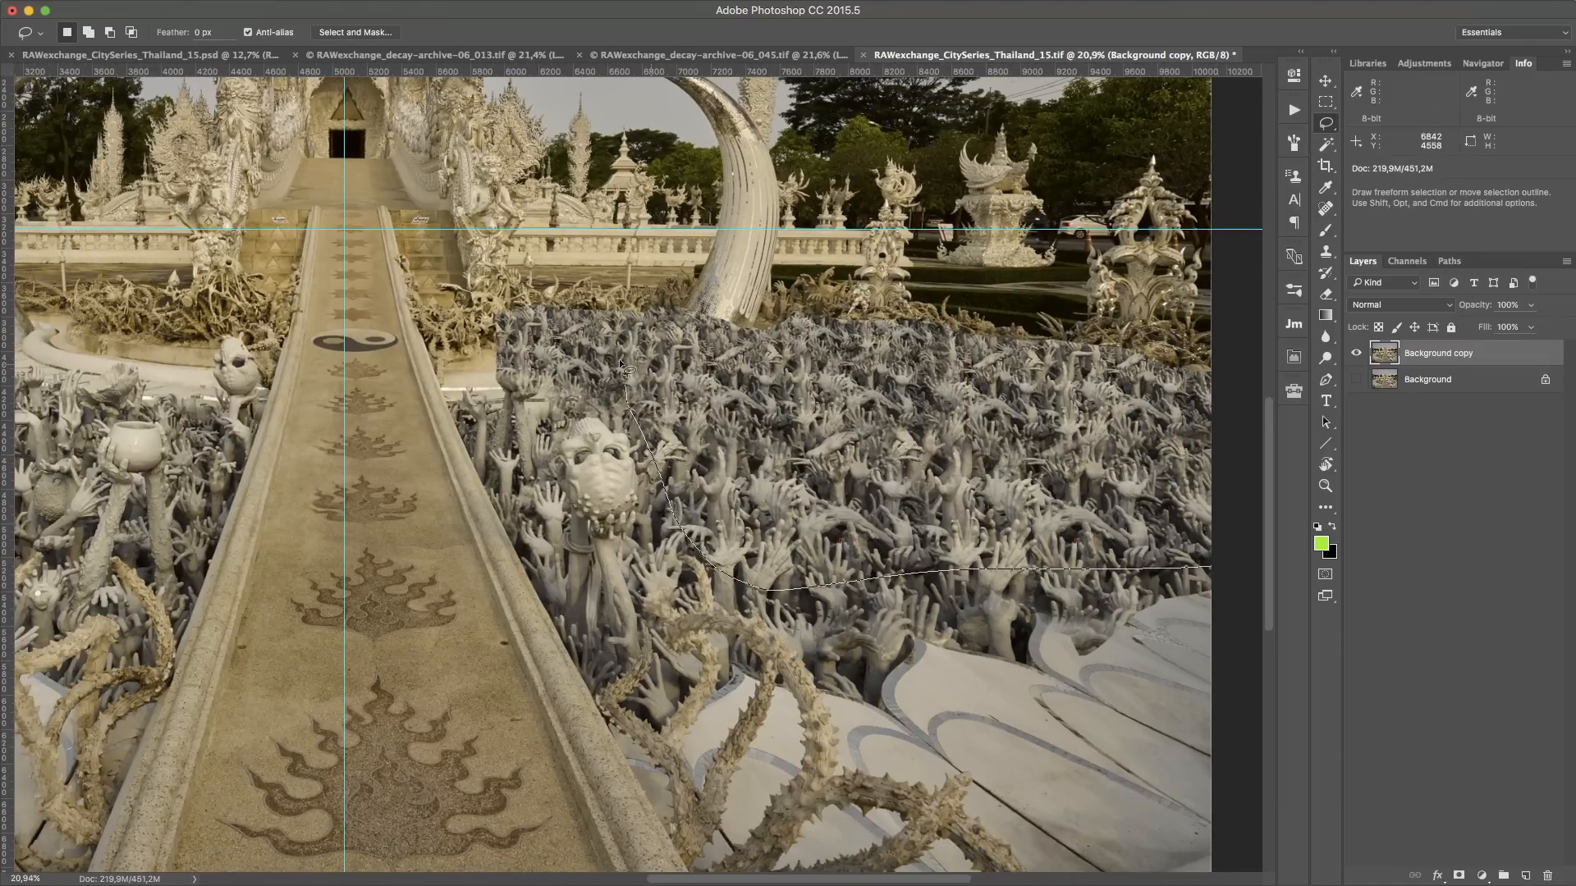
drag(621, 362, 907, 349)
drag(1123, 366, 1203, 383)
key(super+j)
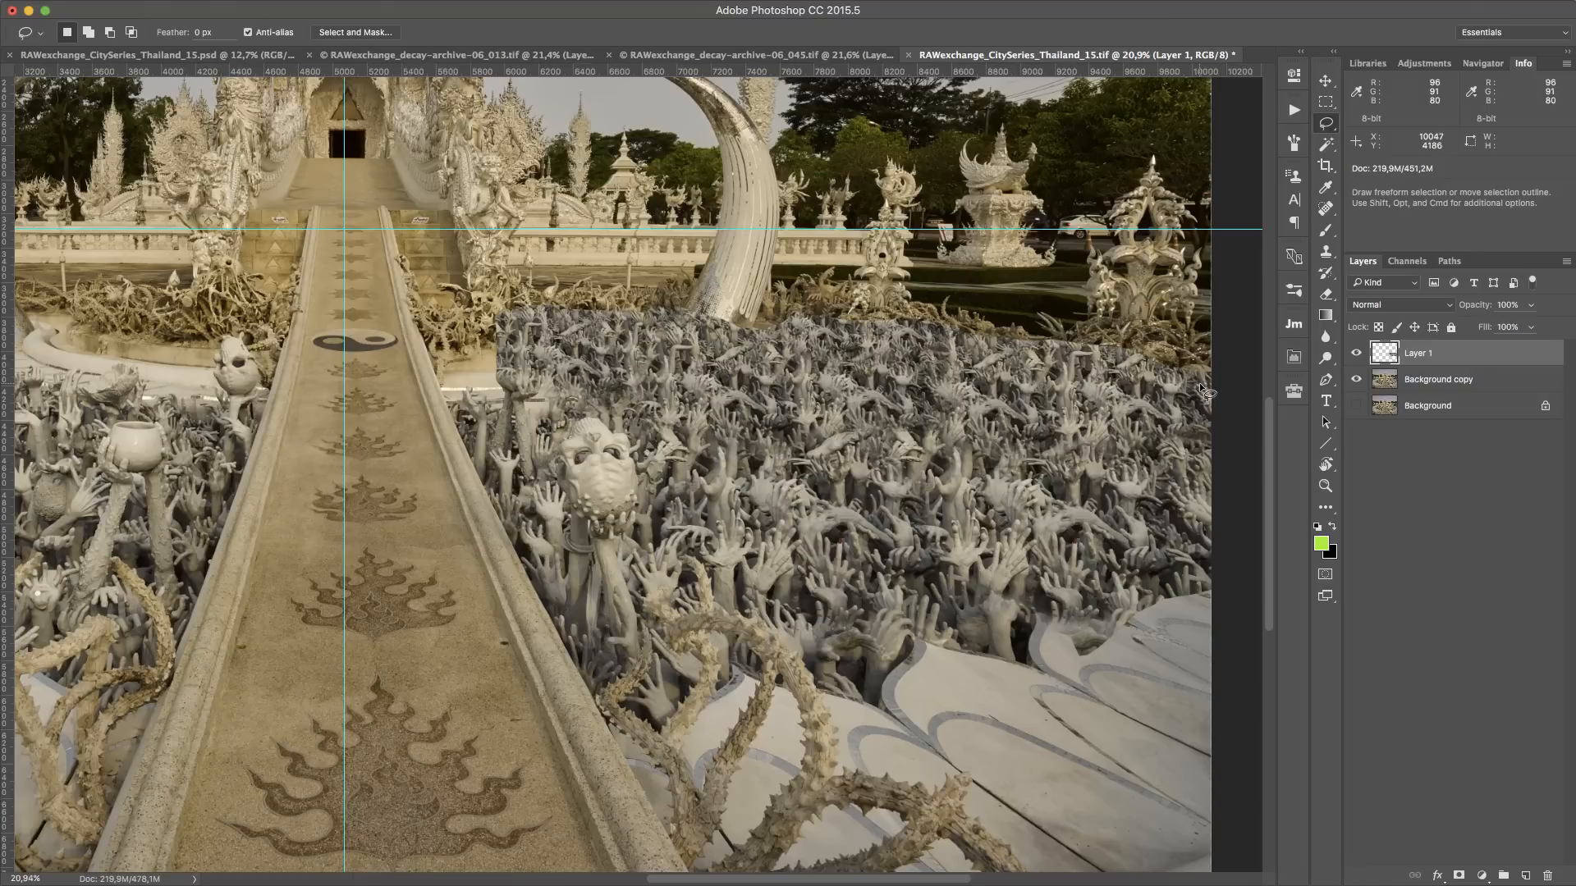
Scale the hands copy to about 42.6% from the guide crossing and shift it sideways so it reaches the photo's right edge
key(super+t)
drag(916, 467, 948, 468)
key(Return)
key(super+t)
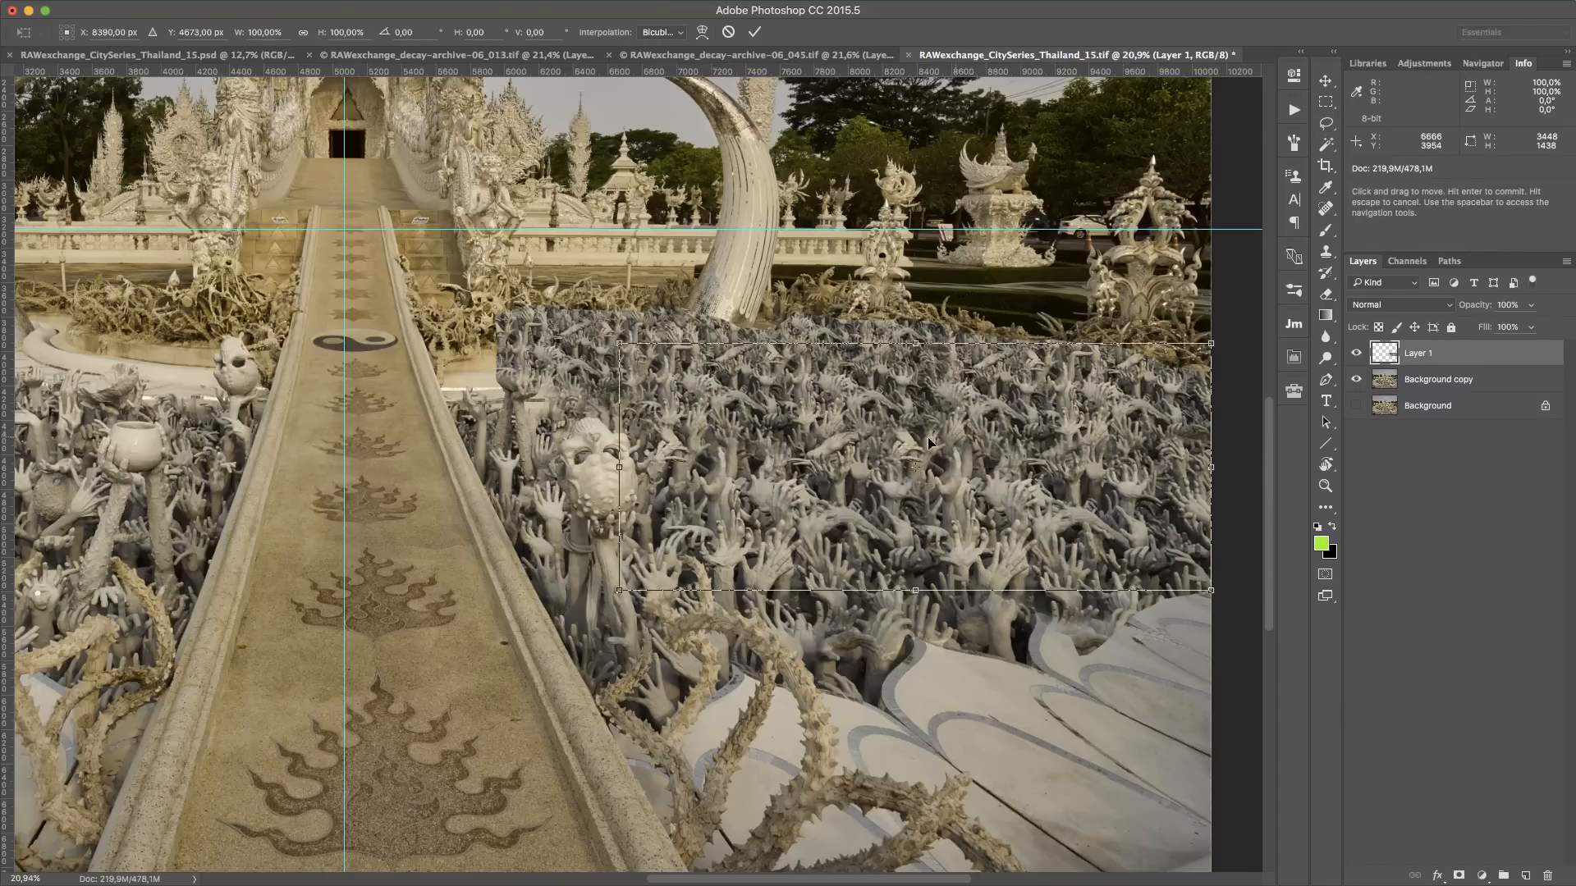
drag(913, 467, 343, 230)
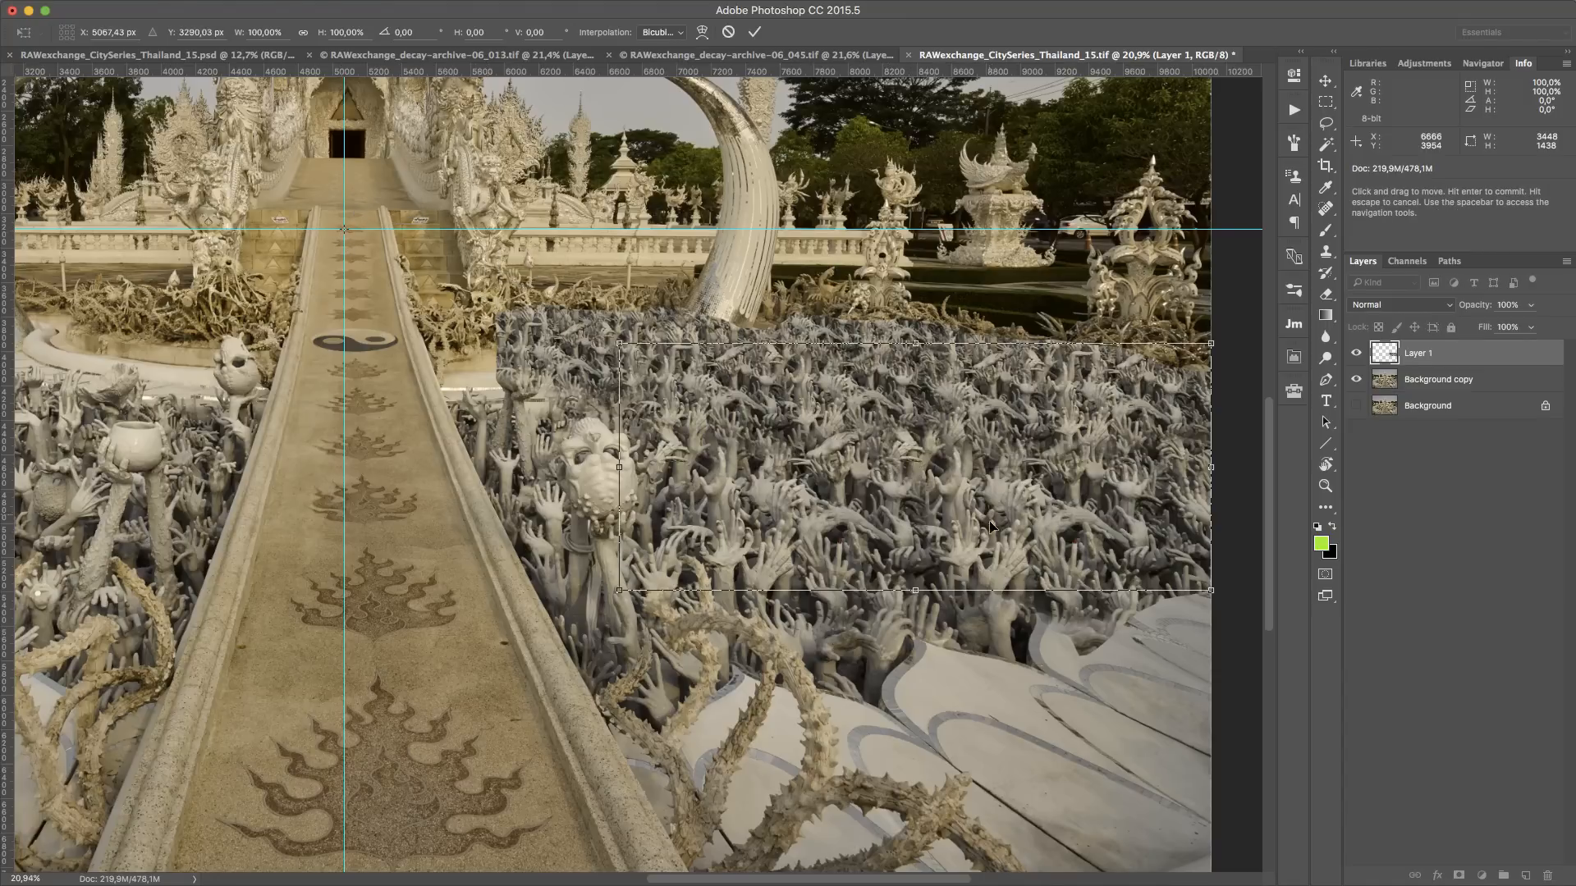
drag(1202, 588, 757, 454)
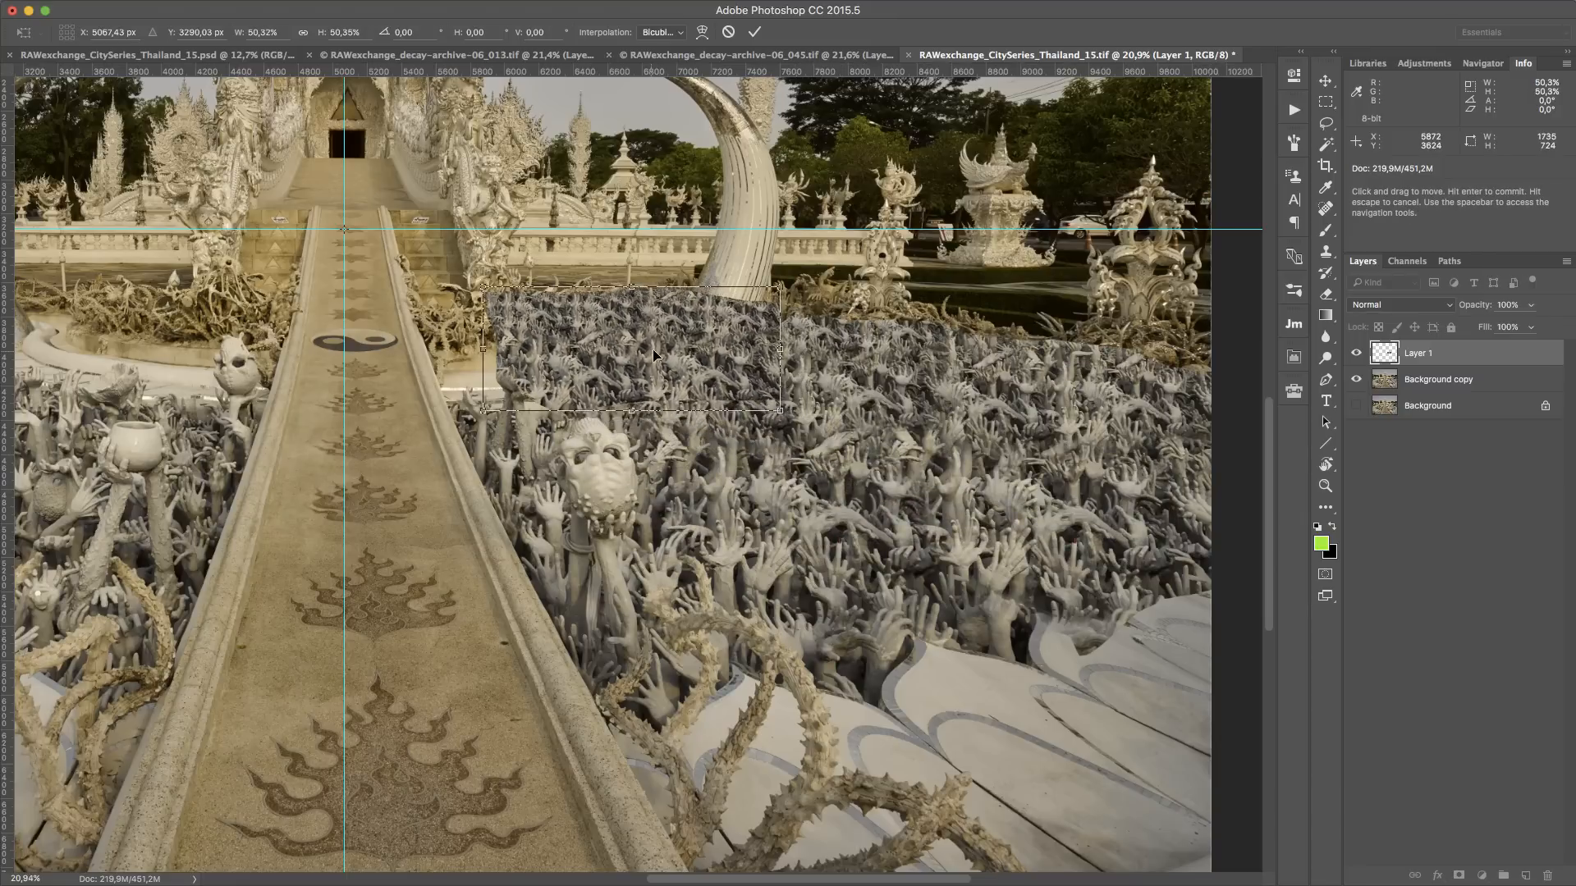
drag(652, 348, 1103, 318)
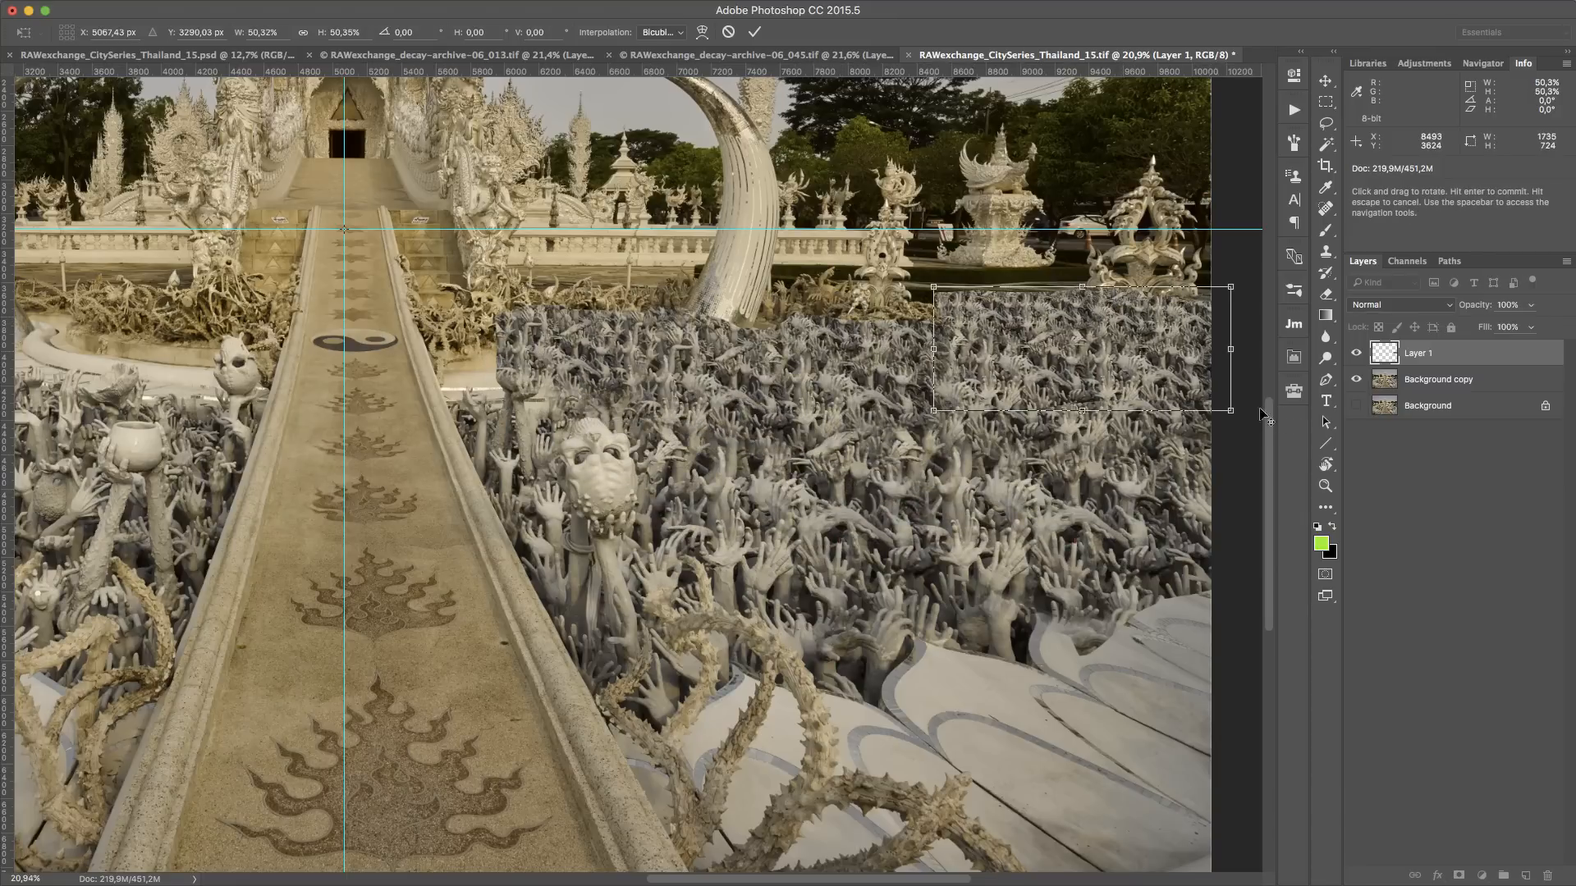
drag(1230, 410, 1085, 389)
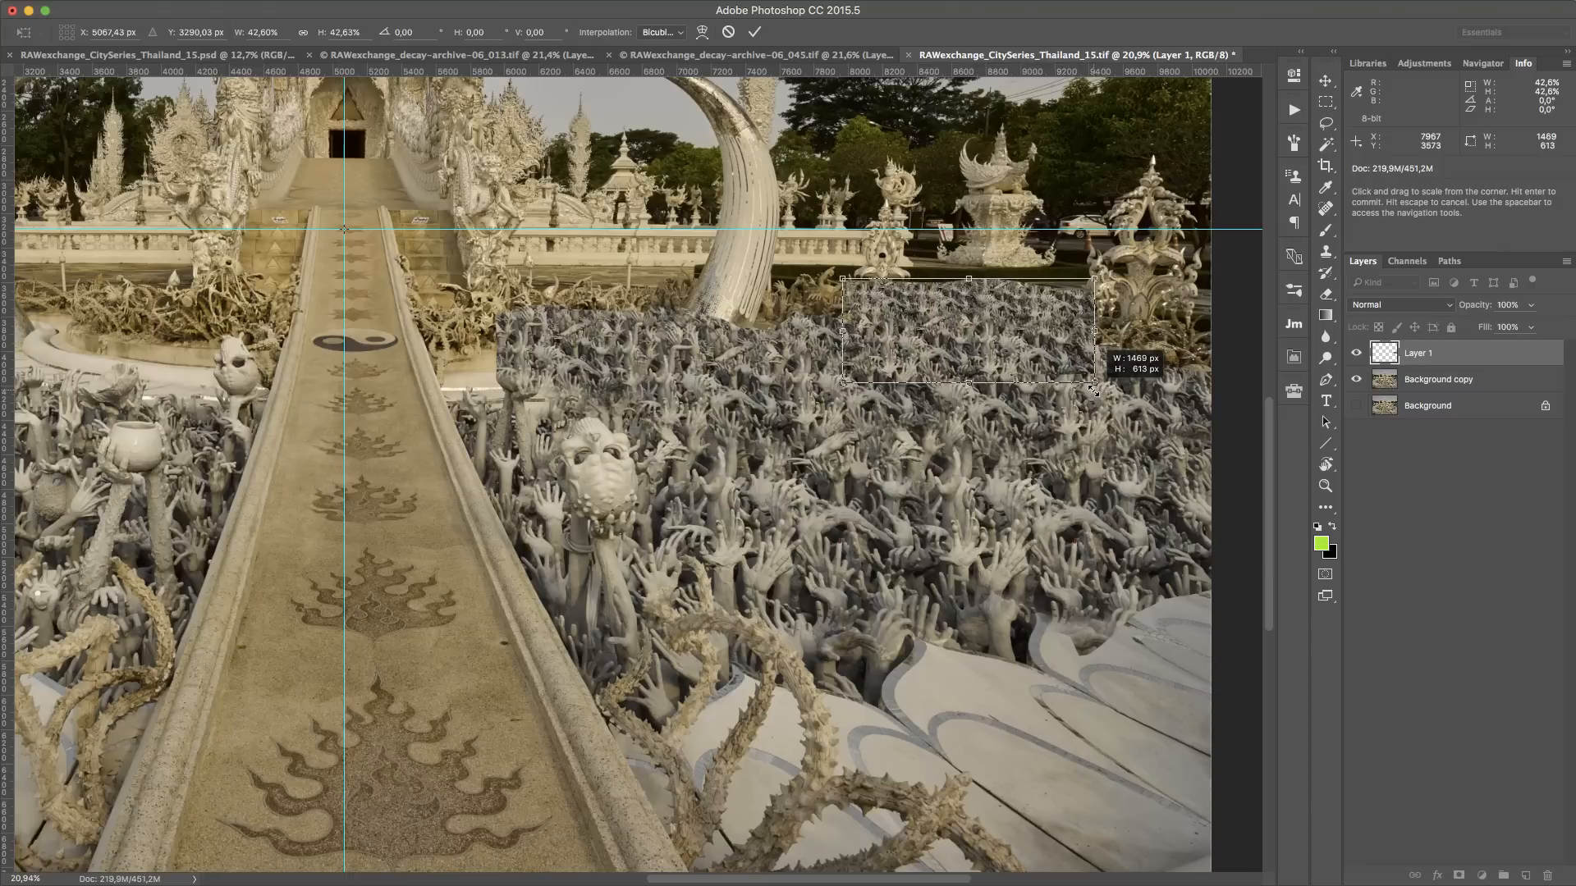
drag(1014, 351, 1163, 353)
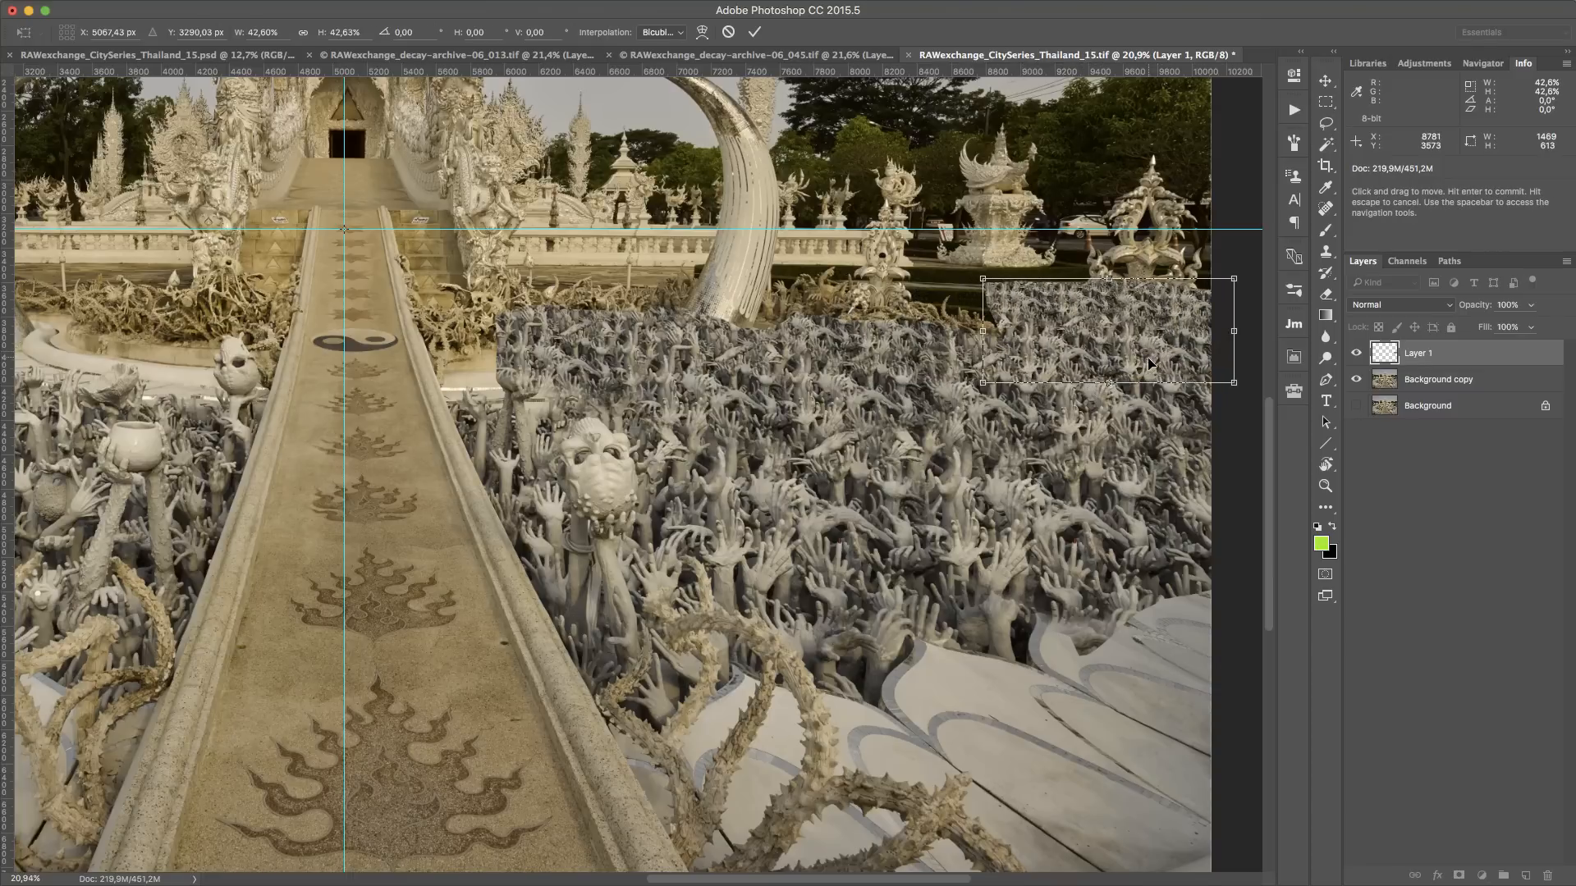
key(Return)
With Background copy temporarily hidden, mask the patch at the photo's right edge and brush away its hard left and lower edges
key(l)
click(1458, 875)
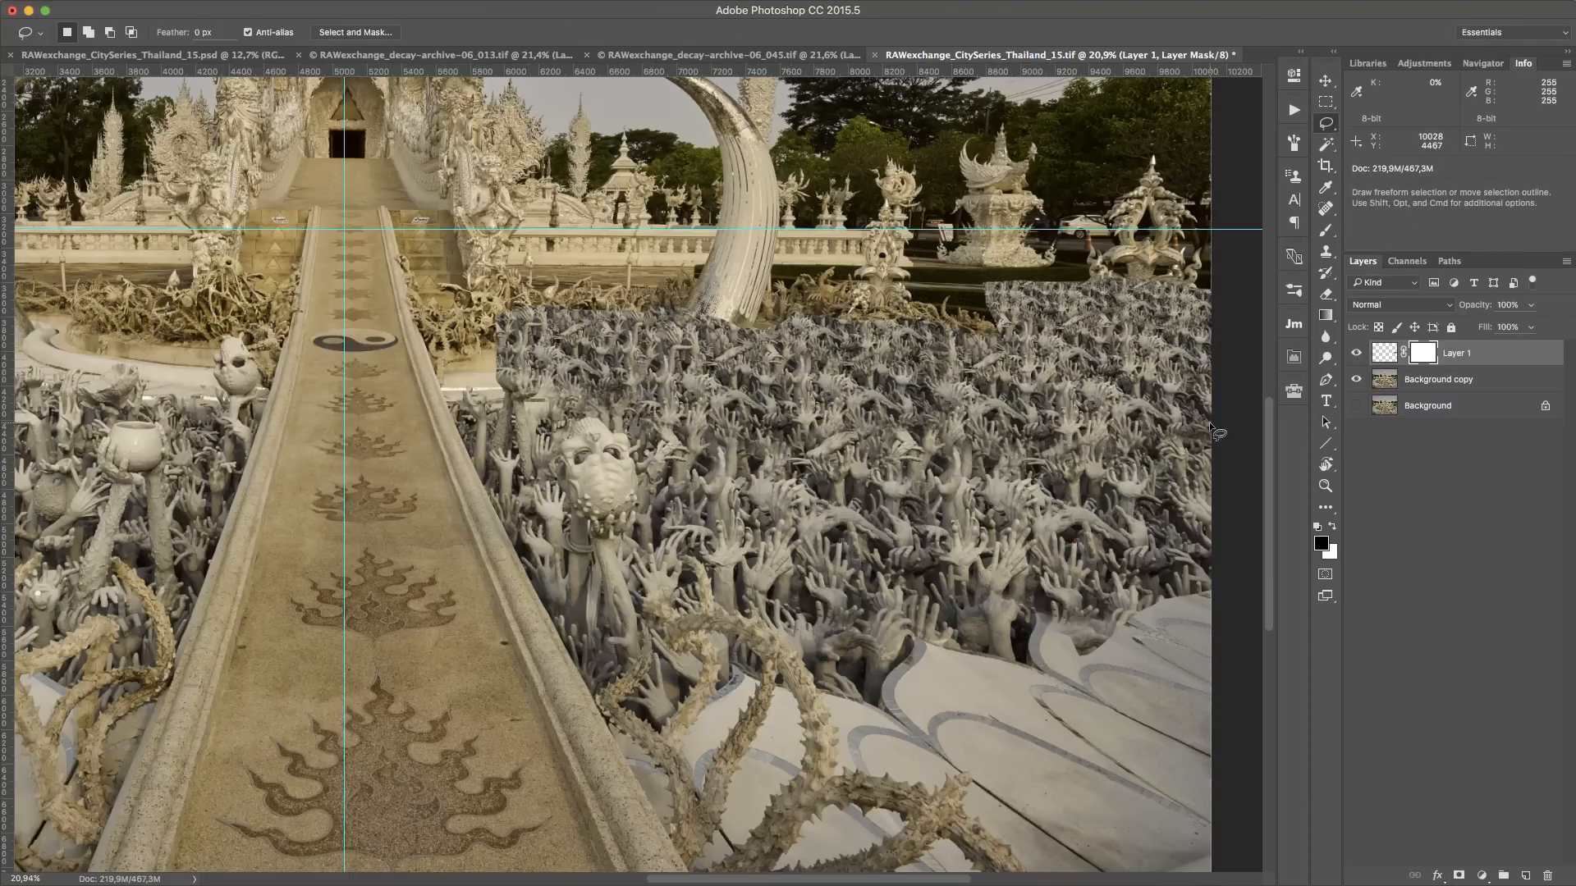
key(b)
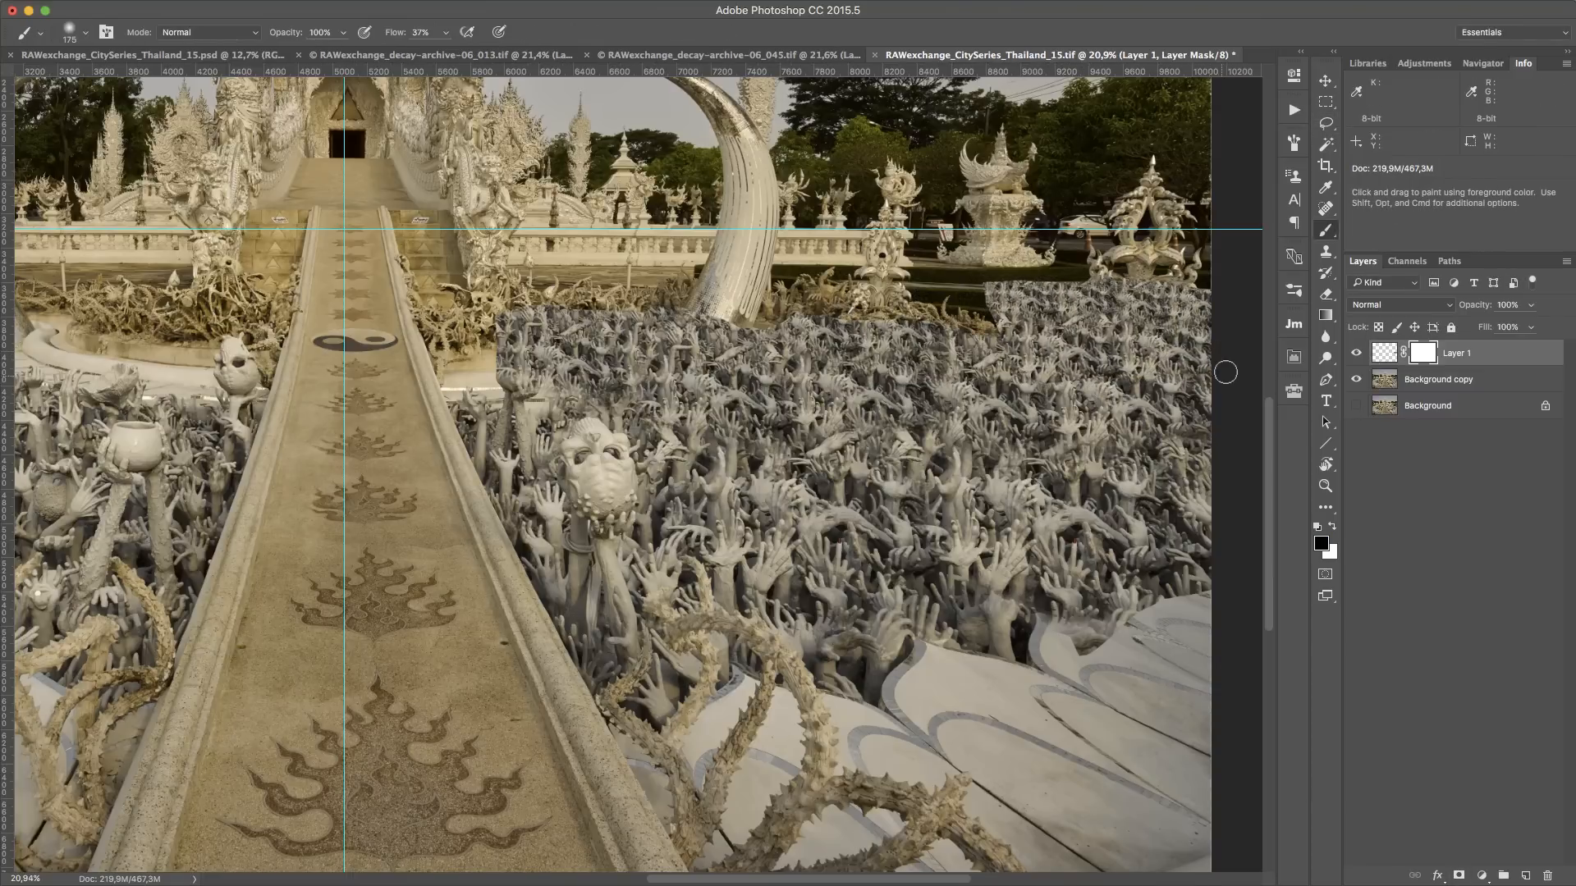
click(1356, 379)
mouse_move(1210, 377)
mouse_down()
mouse_move(1017, 391)
mouse_move(985, 294)
mouse_up()
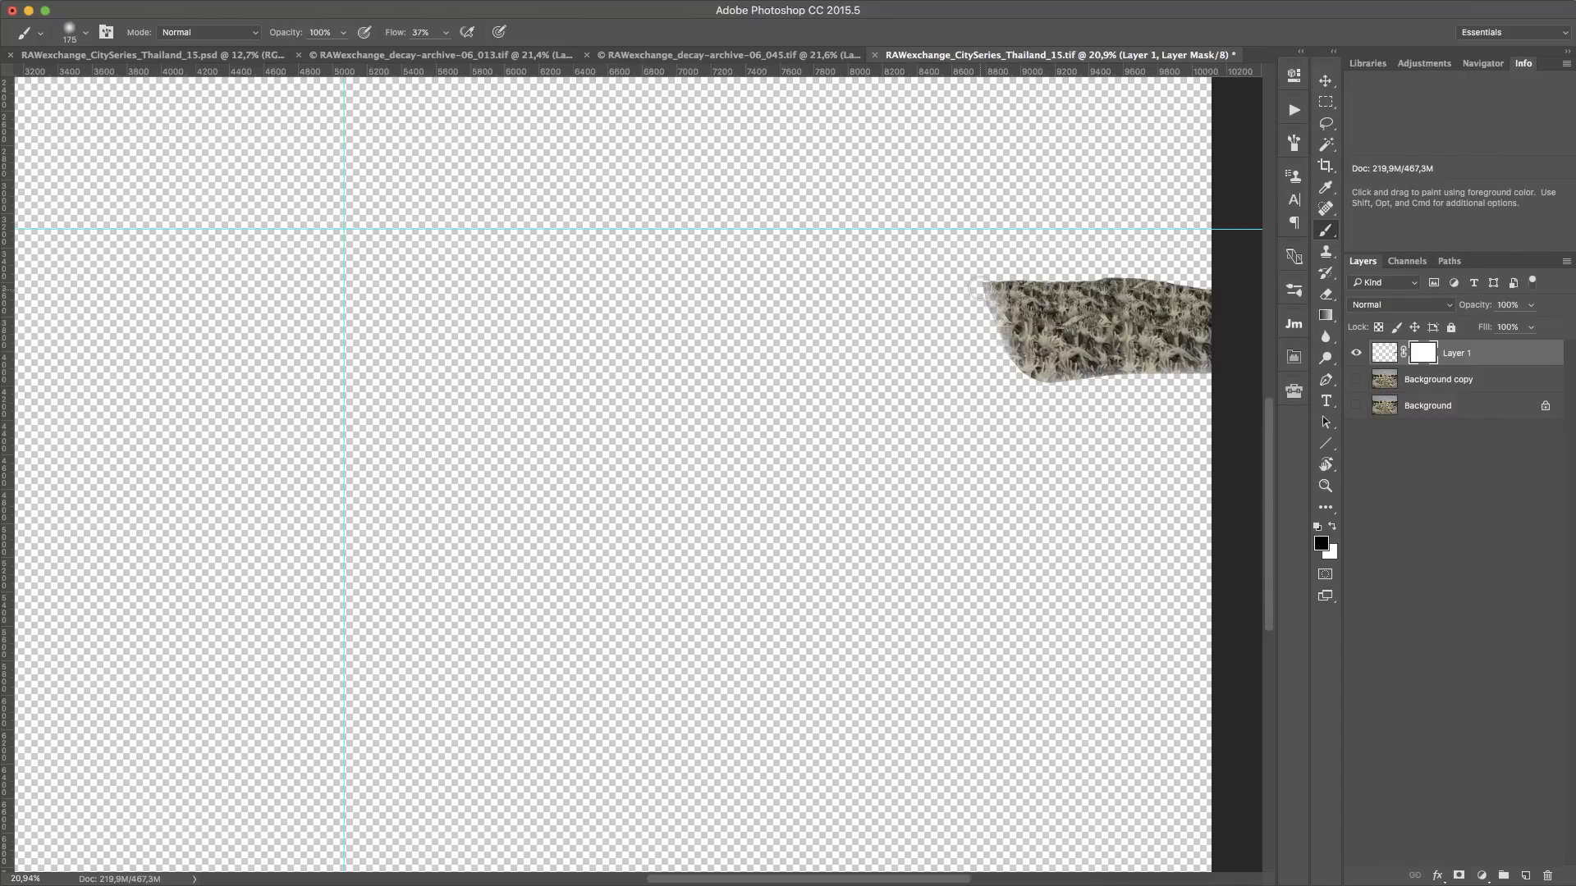
mouse_move(1026, 374)
mouse_down()
mouse_move(1211, 377)
mouse_move(1116, 387)
mouse_up()
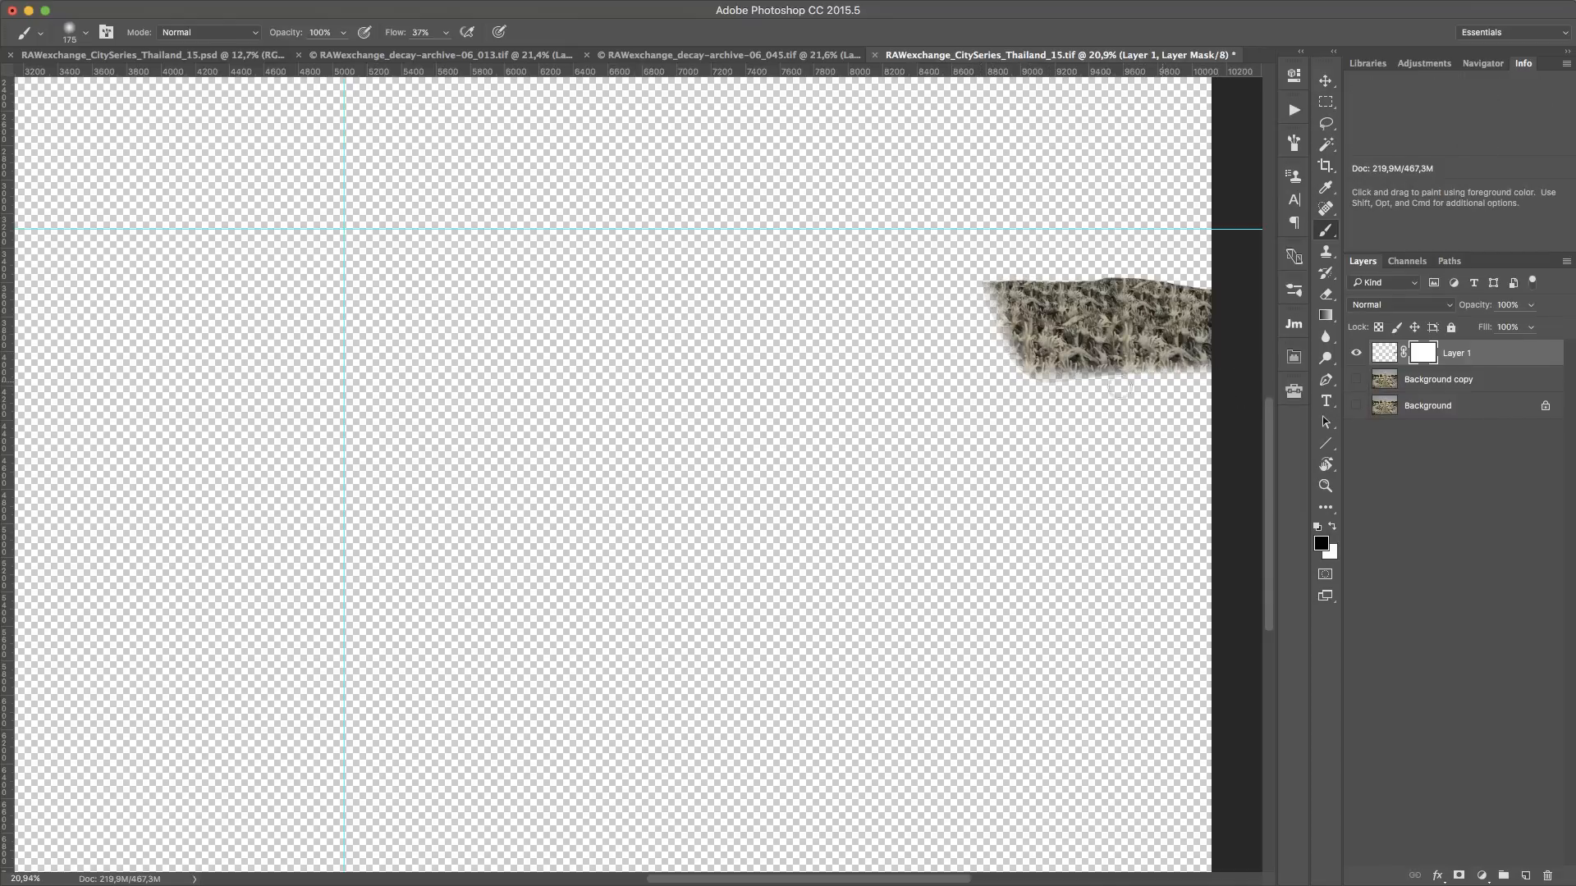
click(1354, 380)
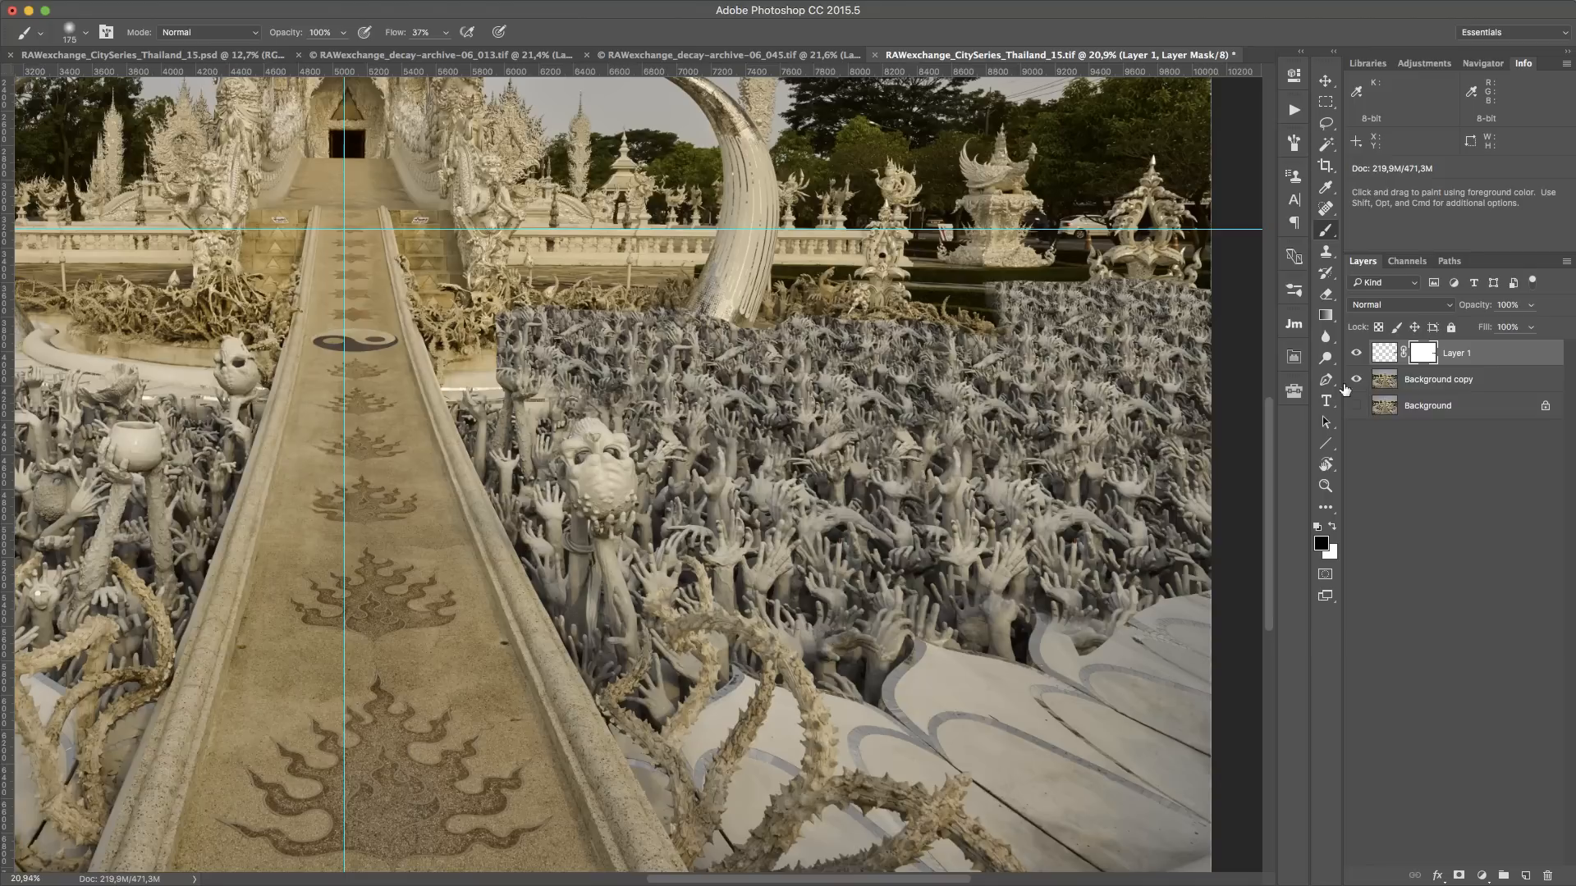
Merge the masked right-edge patch into Background copy
click(85, 33)
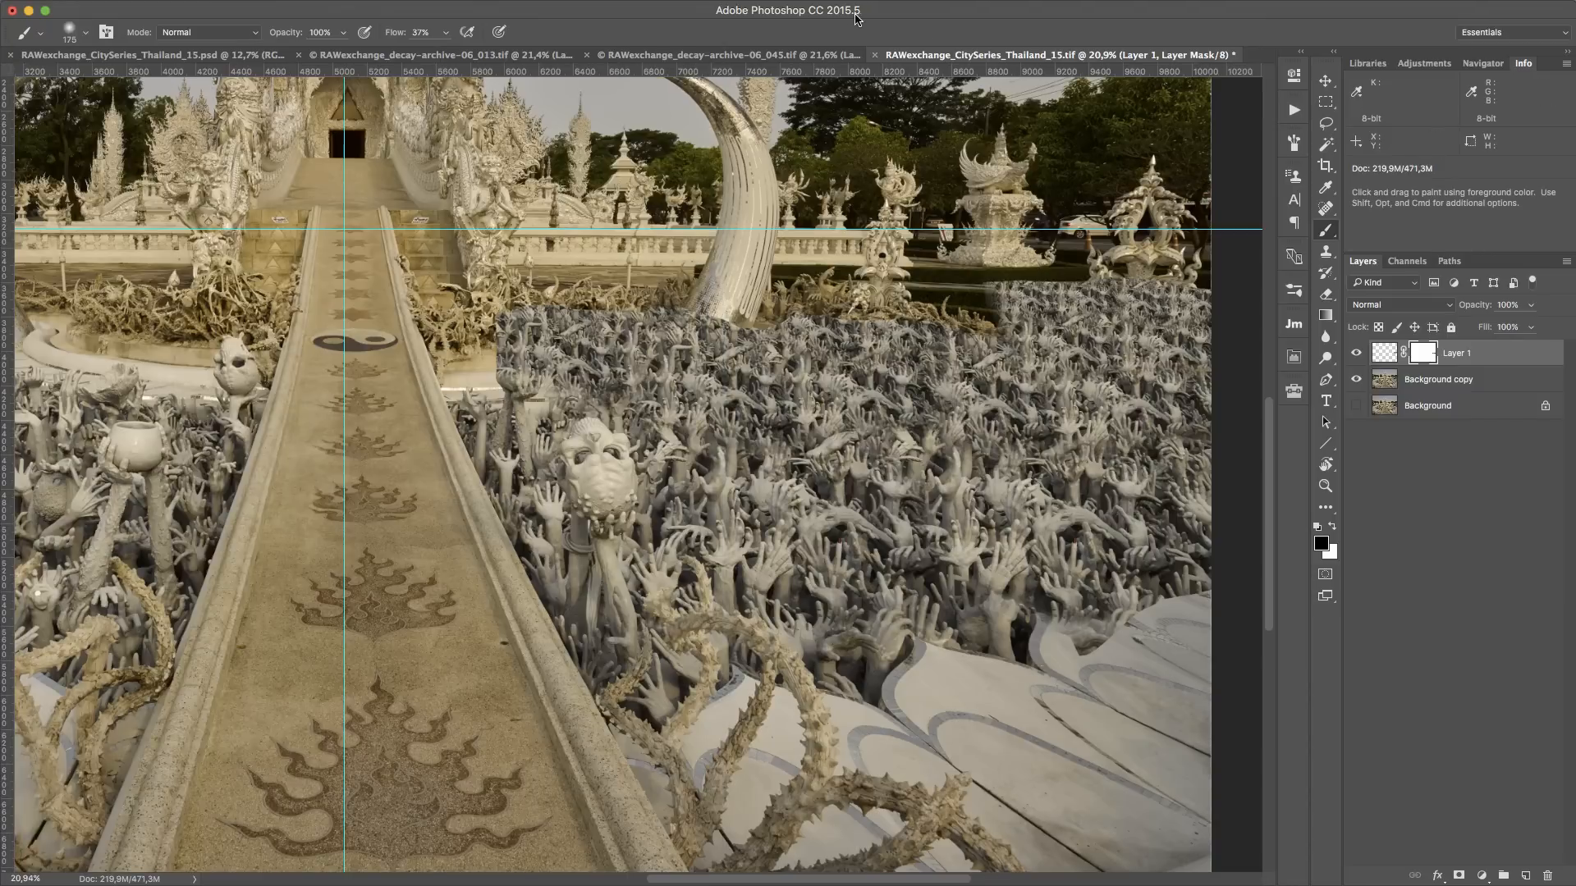
click(853, 16)
key(Delete)
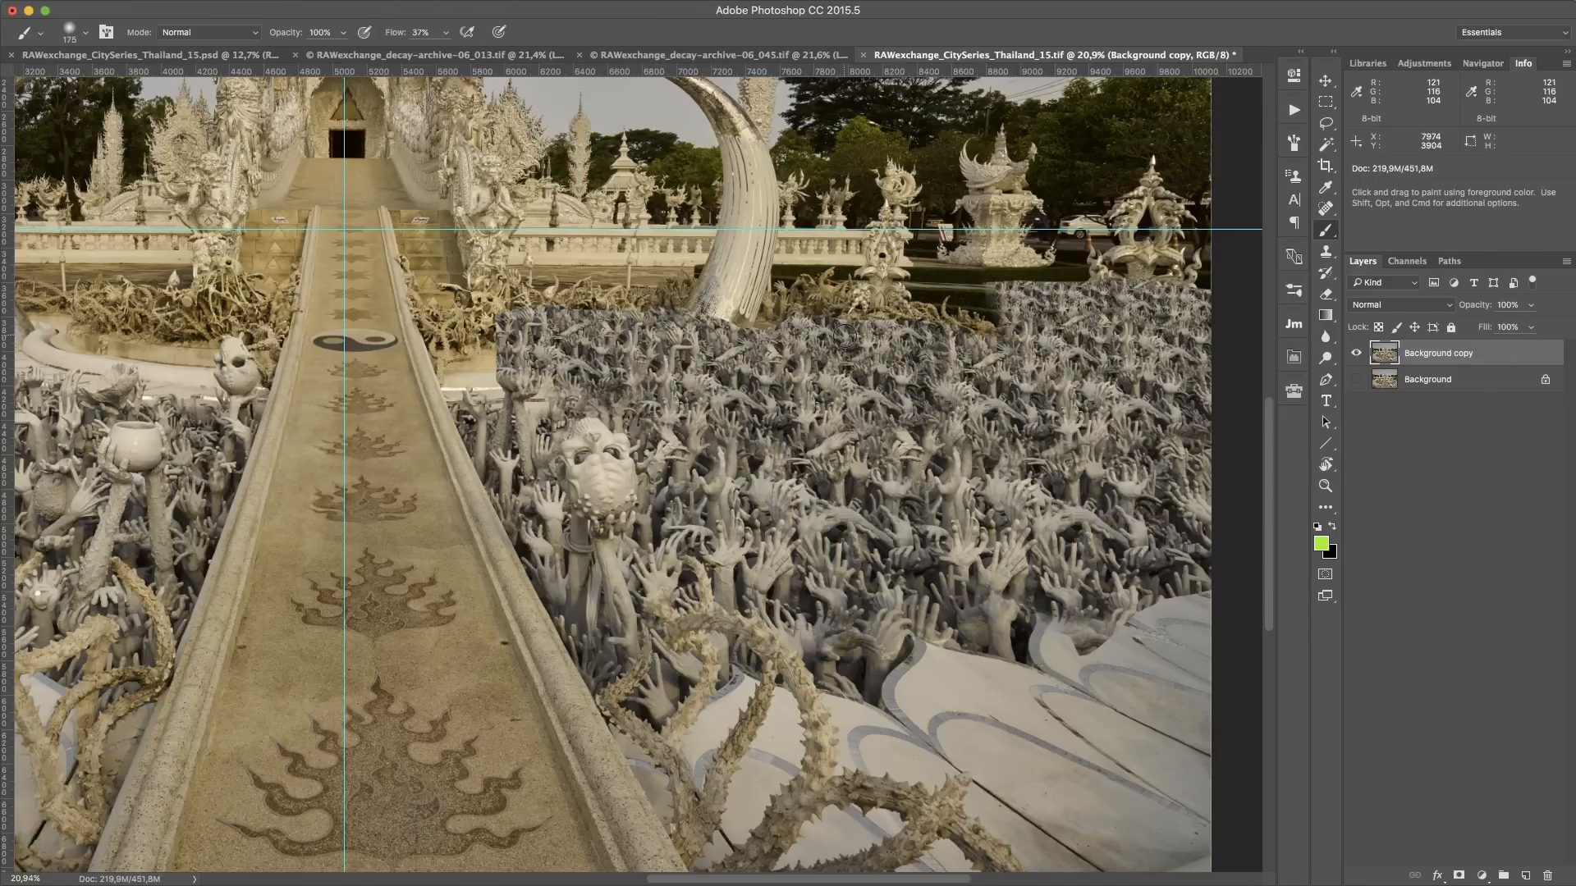
Lasso a large area of hands from beside the skull to the photo's right edge and copy it onto a new layer
key(l)
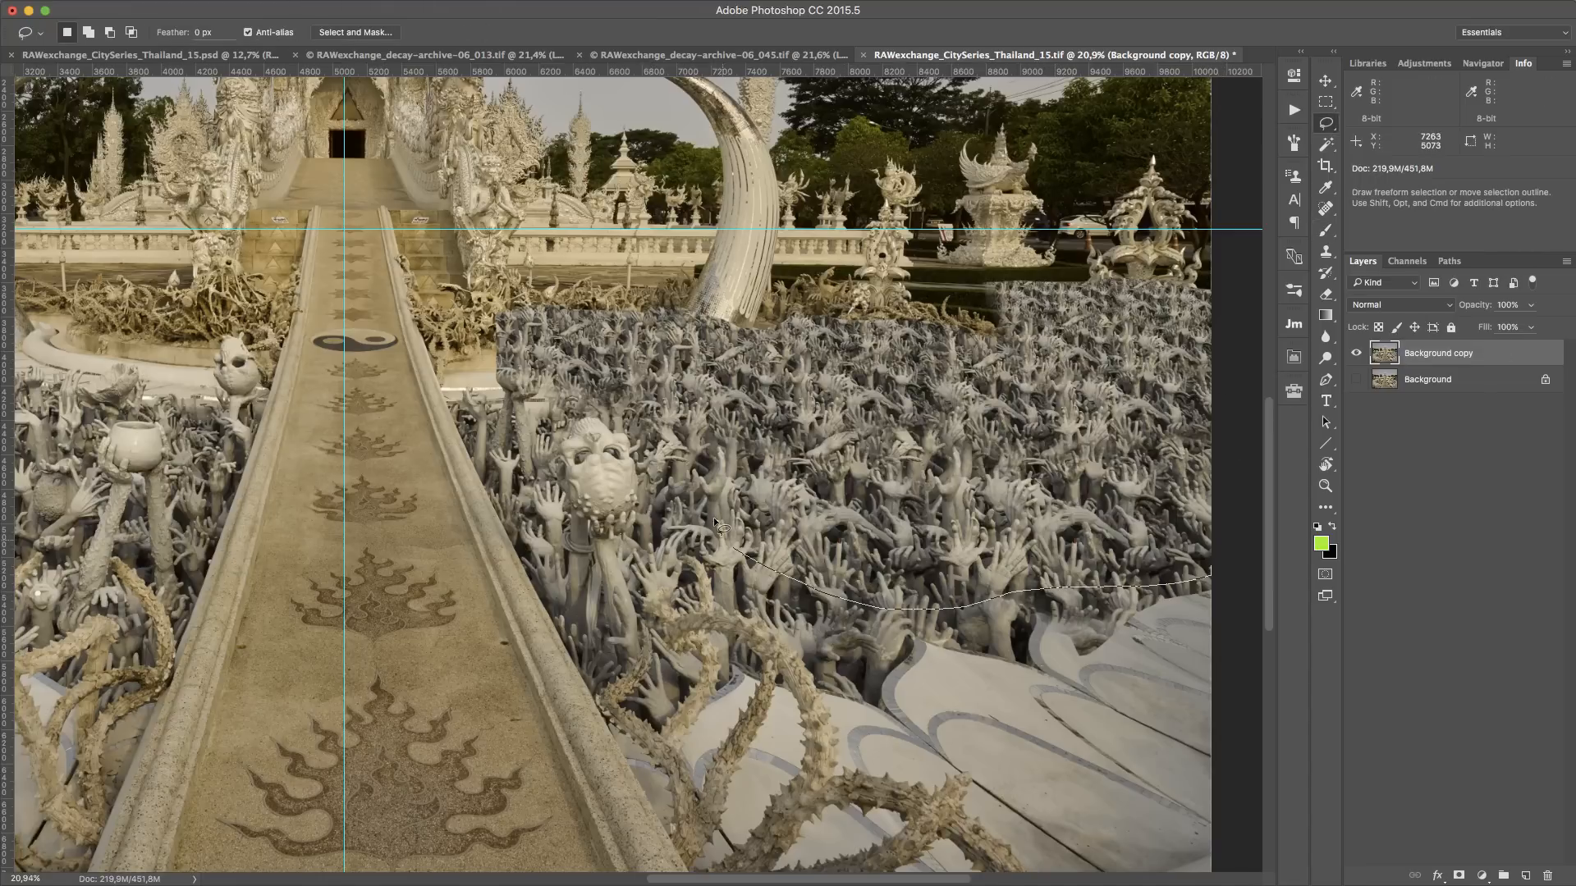
mouse_move(598, 360)
mouse_down()
mouse_move(639, 335)
mouse_move(731, 349)
mouse_up()
mouse_move(1058, 338)
mouse_down()
mouse_move(1174, 300)
mouse_move(1216, 577)
mouse_up()
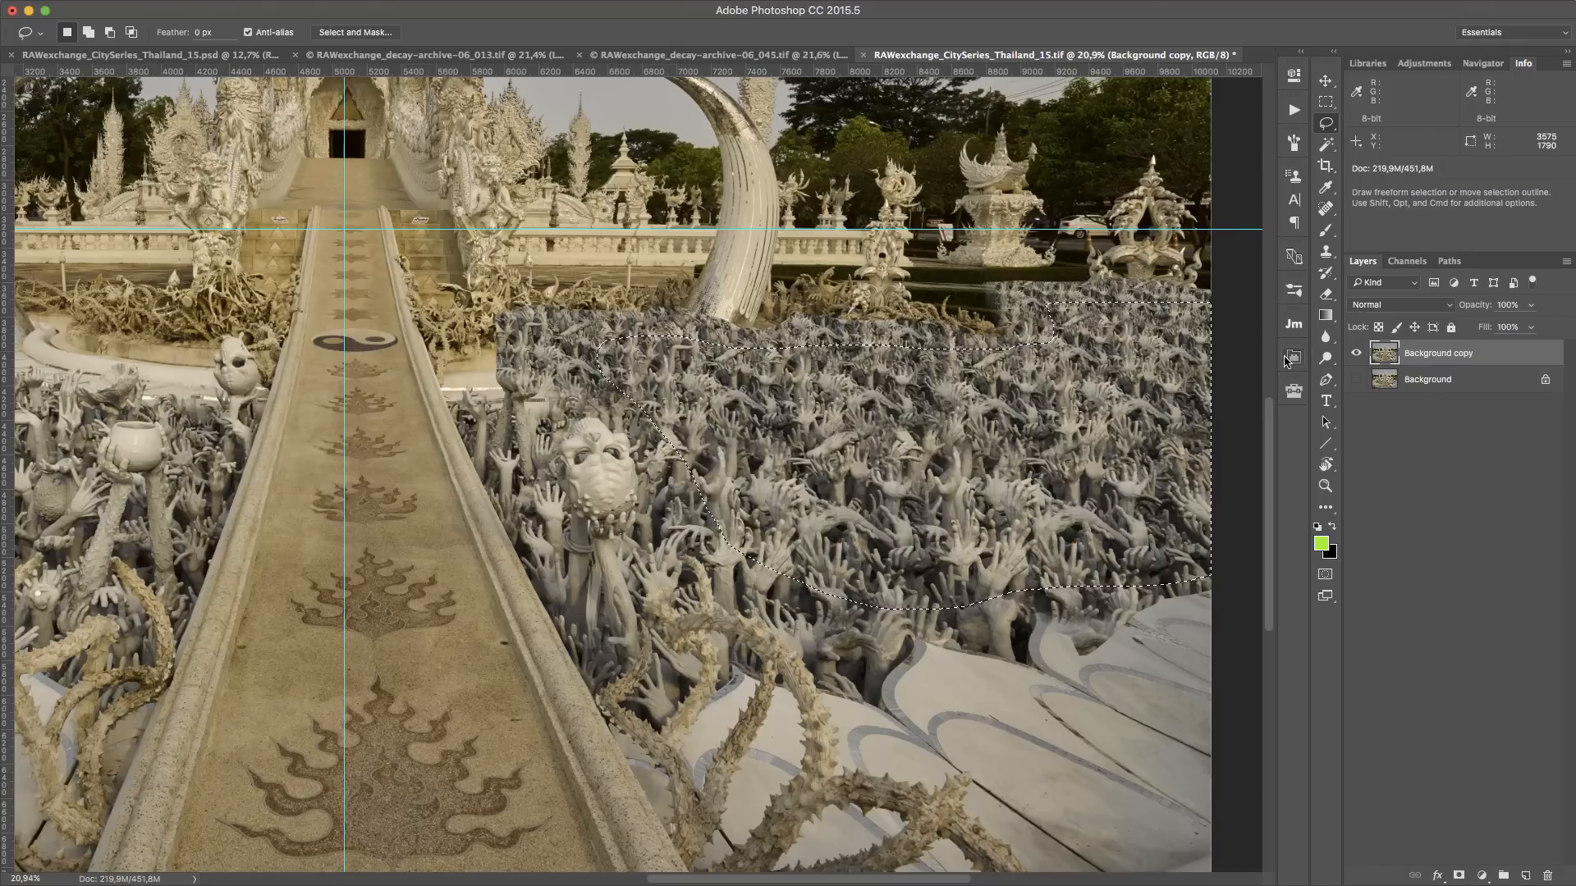
key(super+j)
Scale the new hands copy down from the guide crossing so it extends the field backward beside the right-edge patch
key(super+t)
drag(919, 444, 344, 228)
drag(1211, 608, 1013, 314)
key(Return)
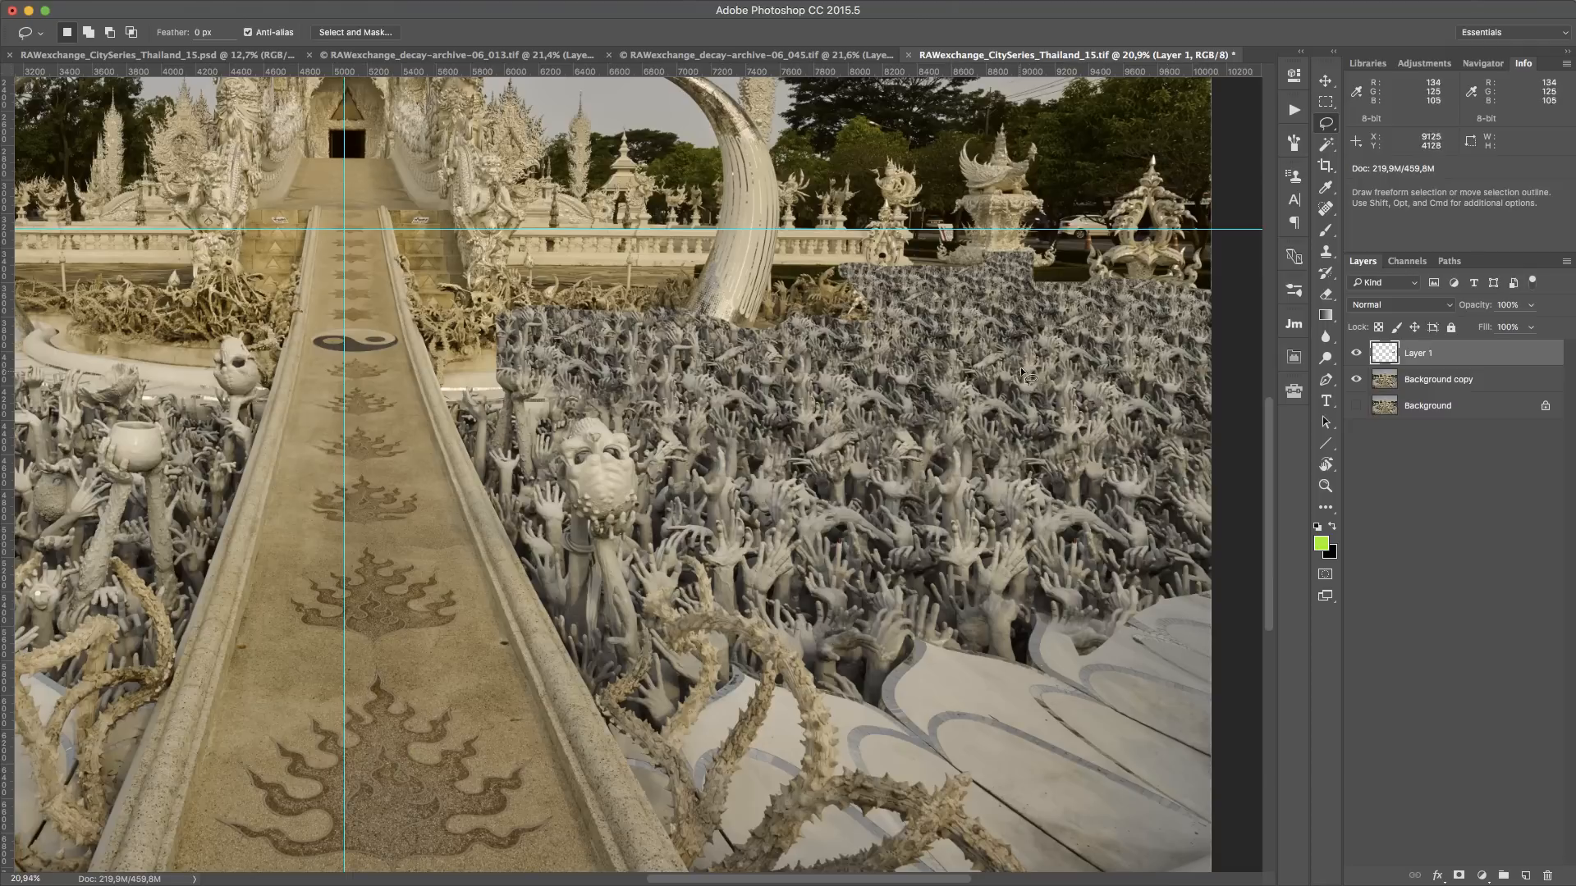
Soften the far patch's side and lower edges on a layer mask with a size 90 brush, and merge it into Background copy
click(1459, 877)
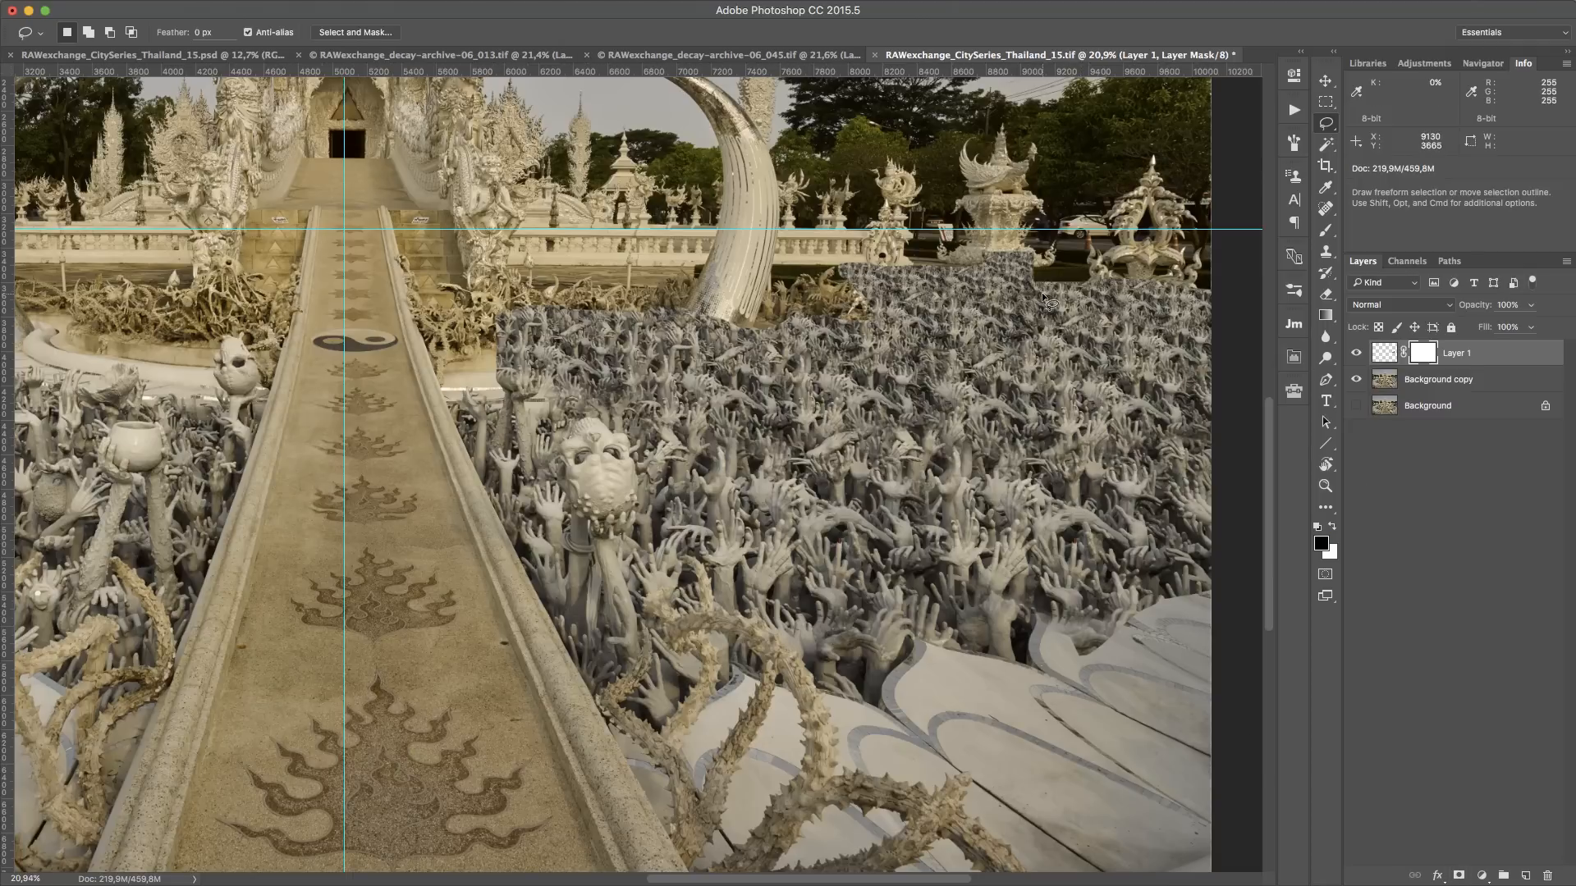
key(b)
click(1355, 381)
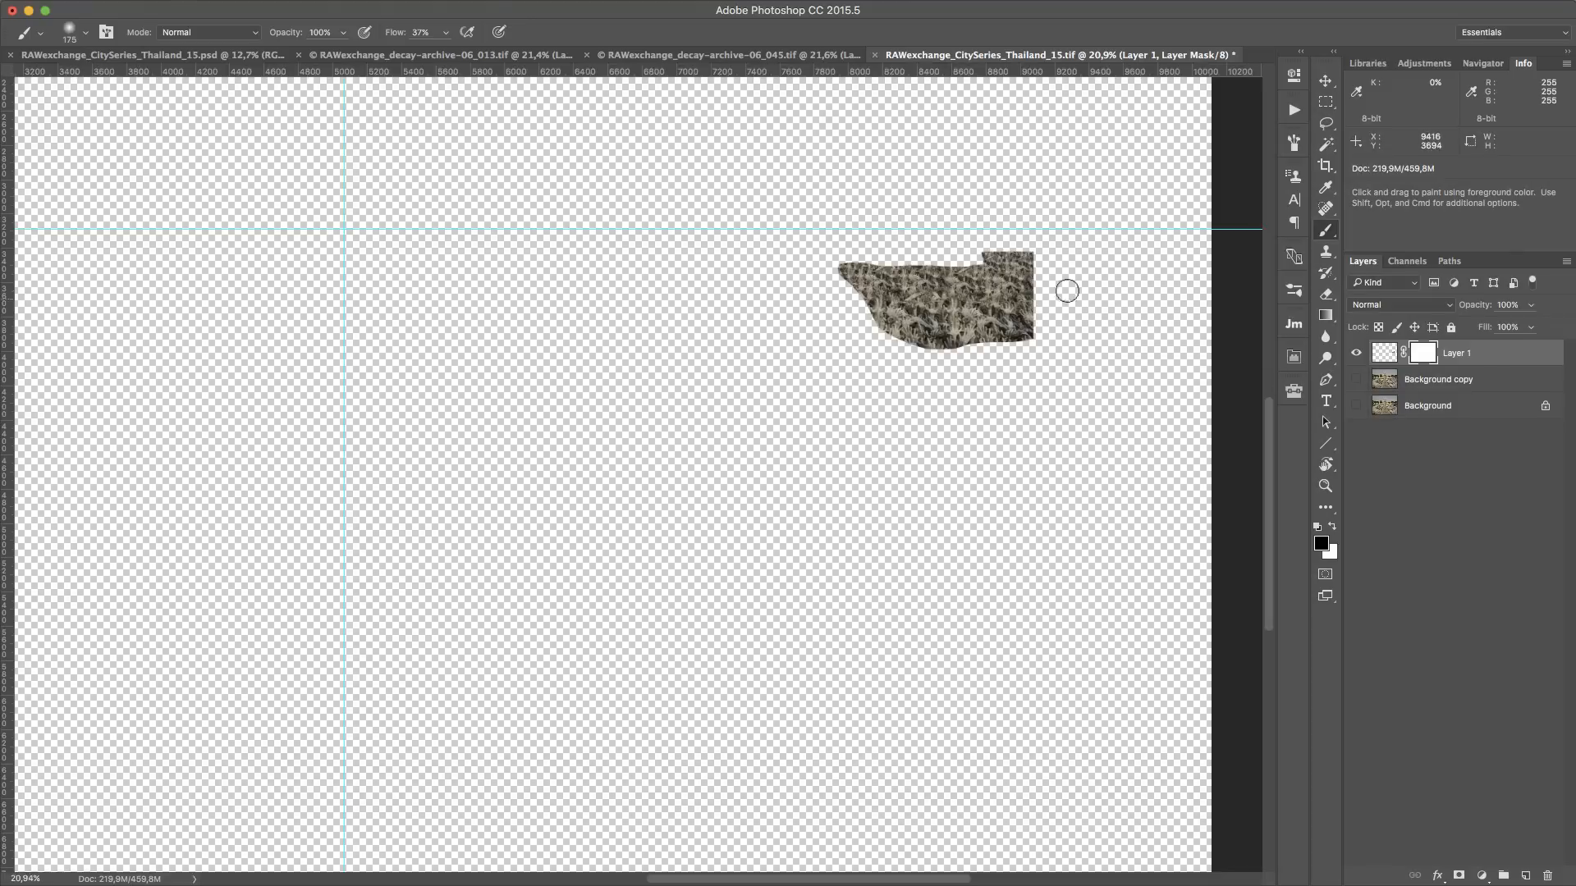
key(bracketleft)
drag(1038, 286, 1037, 340)
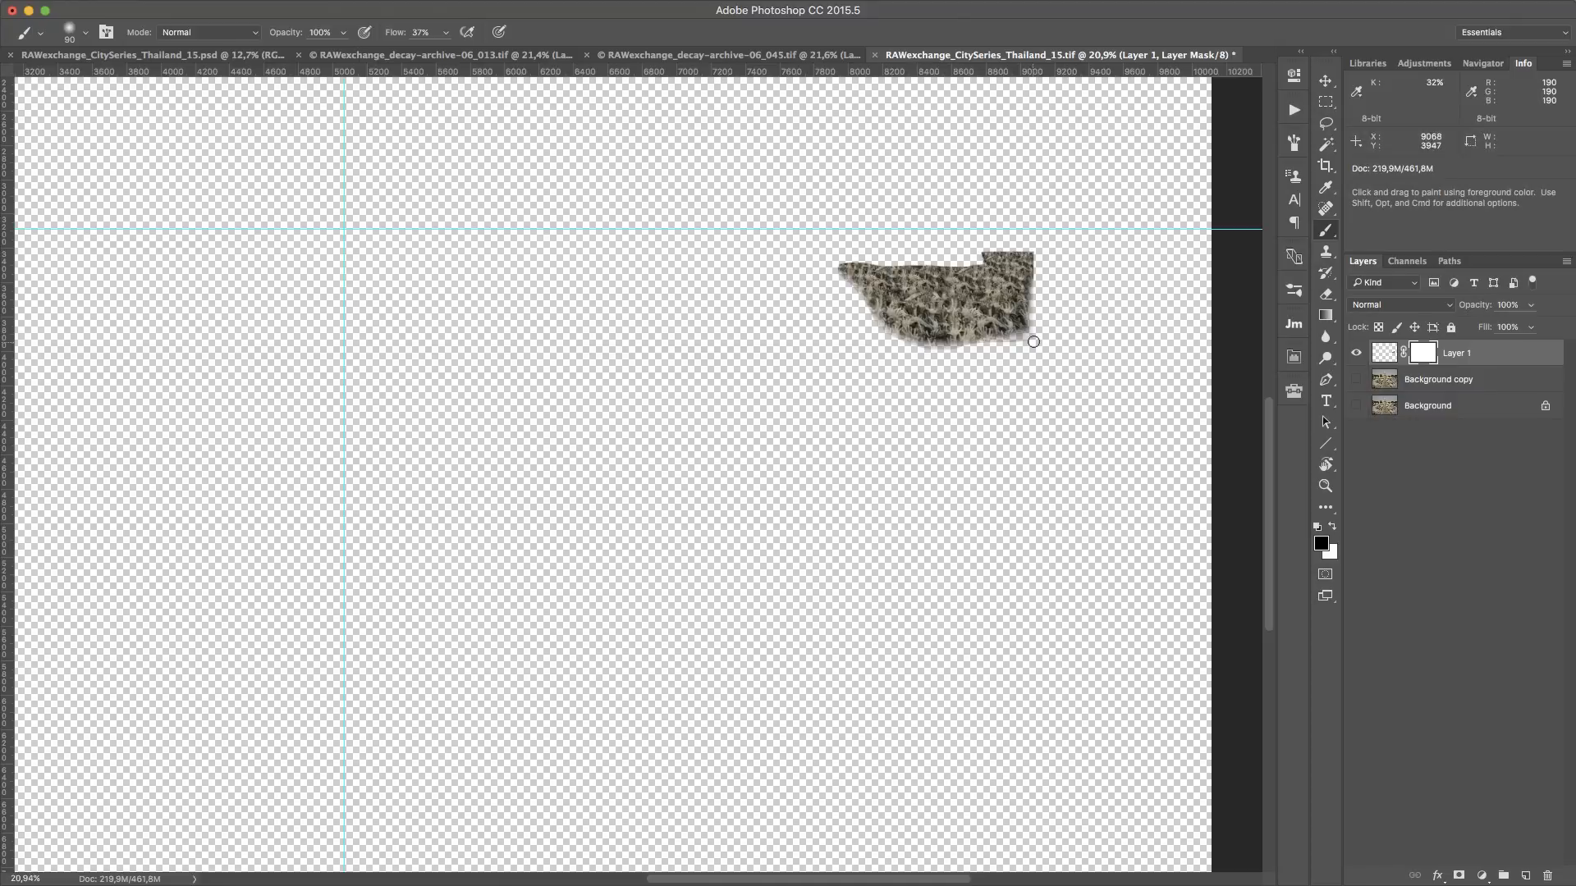
drag(1033, 341, 945, 348)
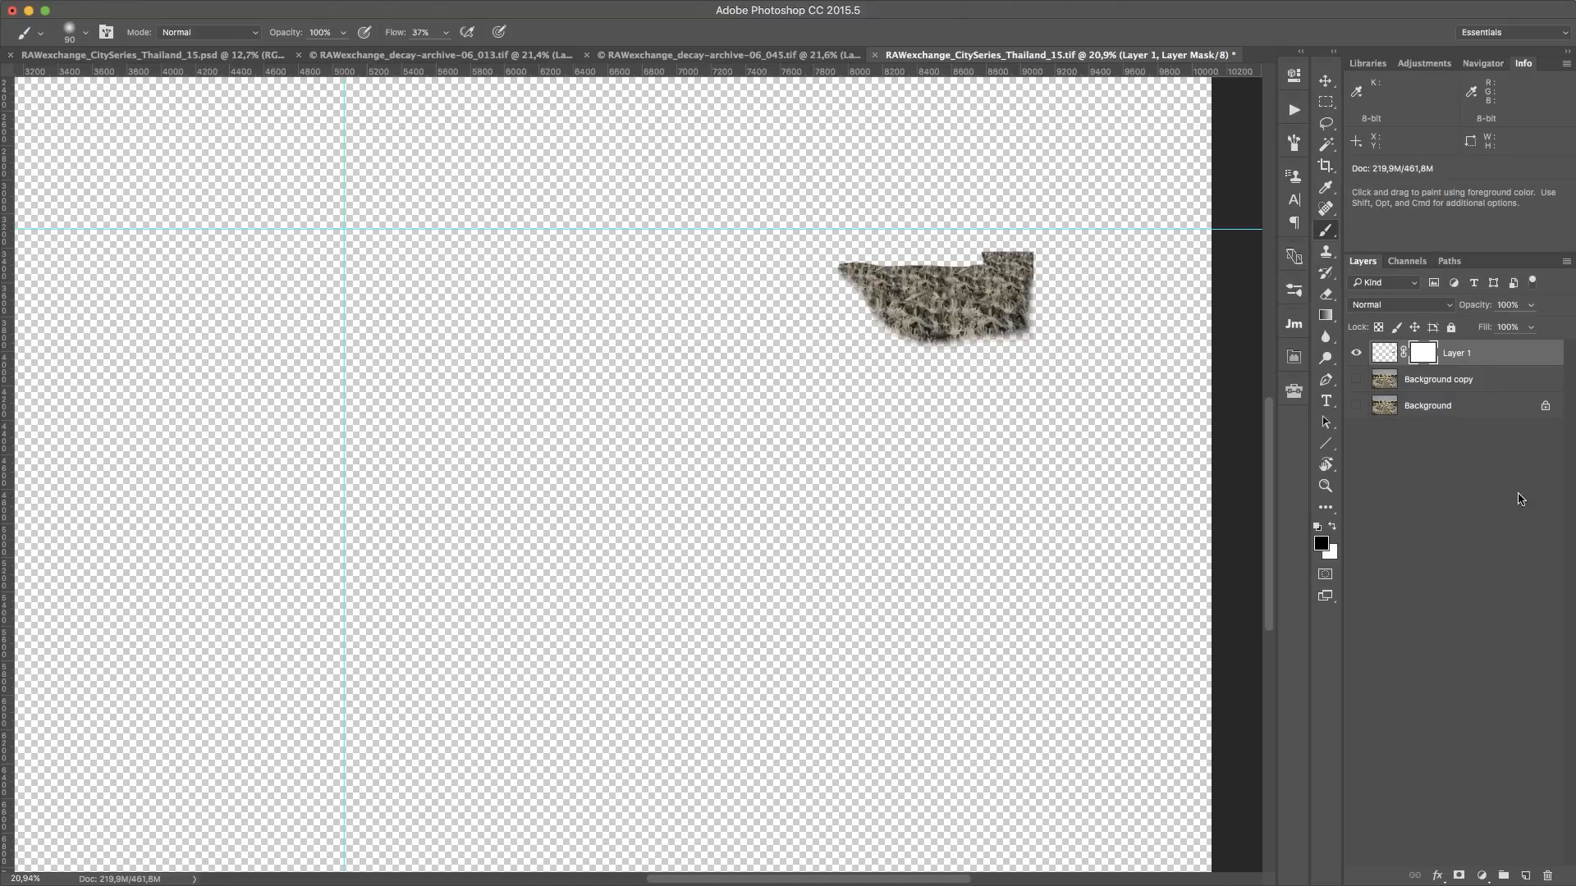
click(1357, 380)
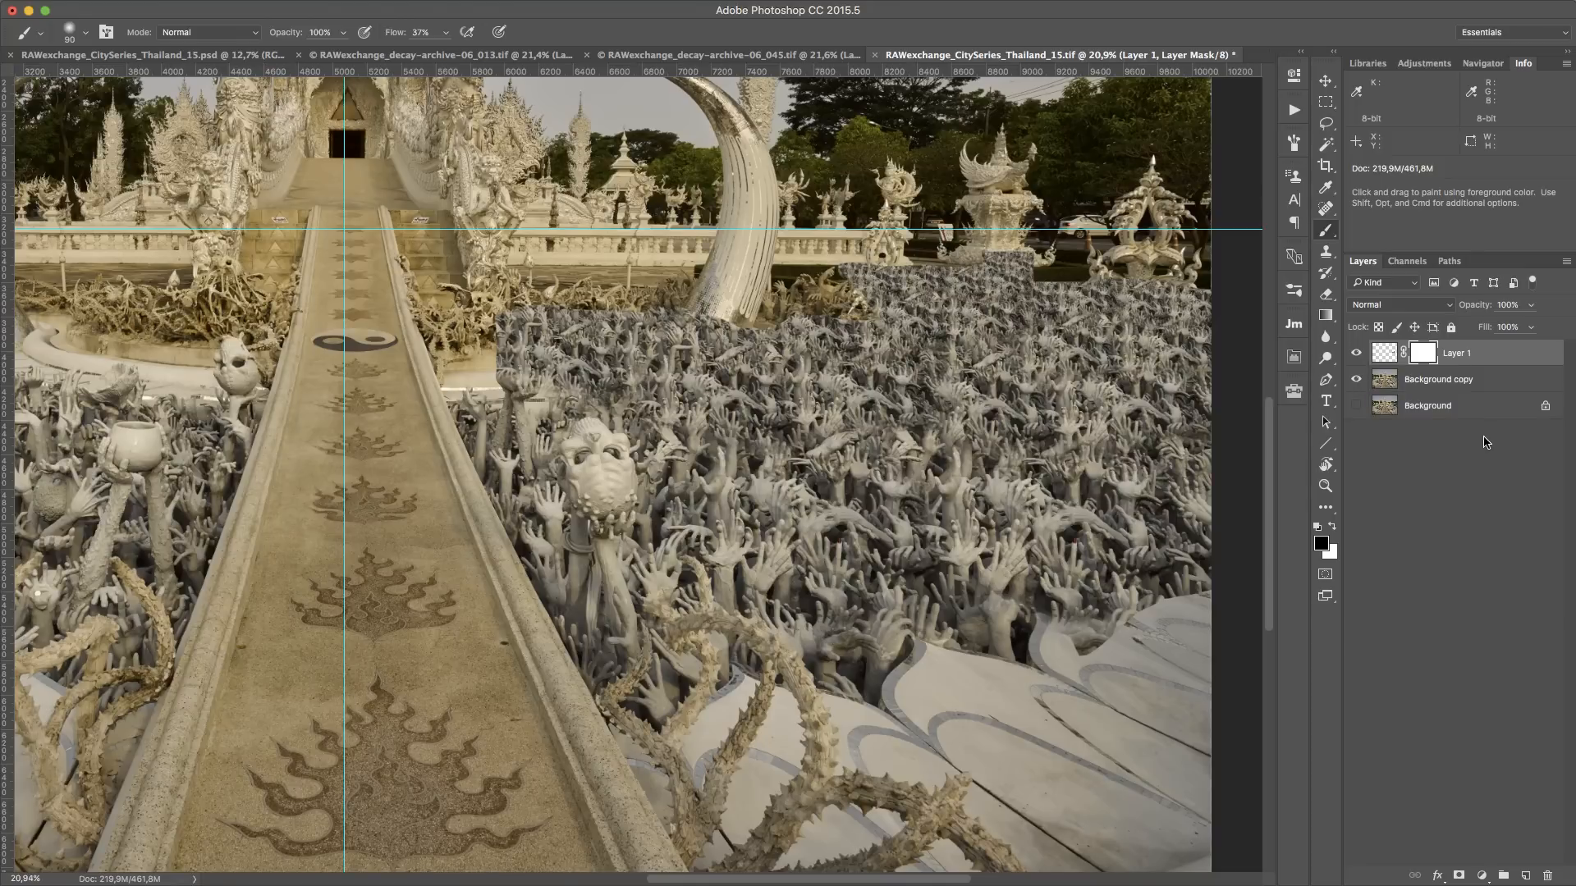
key(super+e)
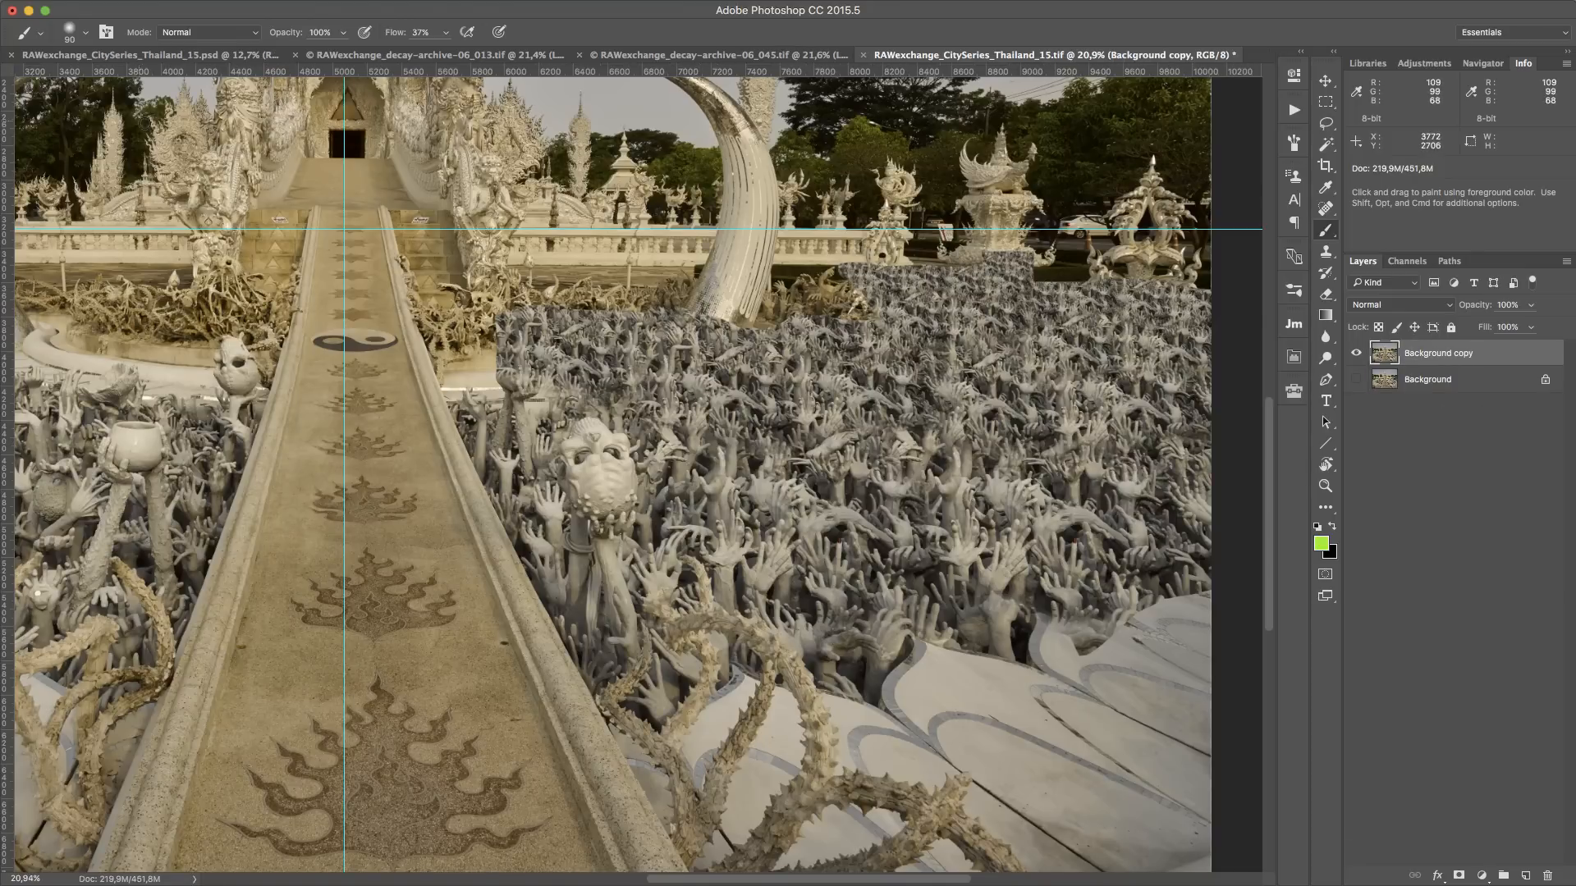
Set the Lasso feather to 10 px, select a large area of hands, and copy it onto a new layer
key(l)
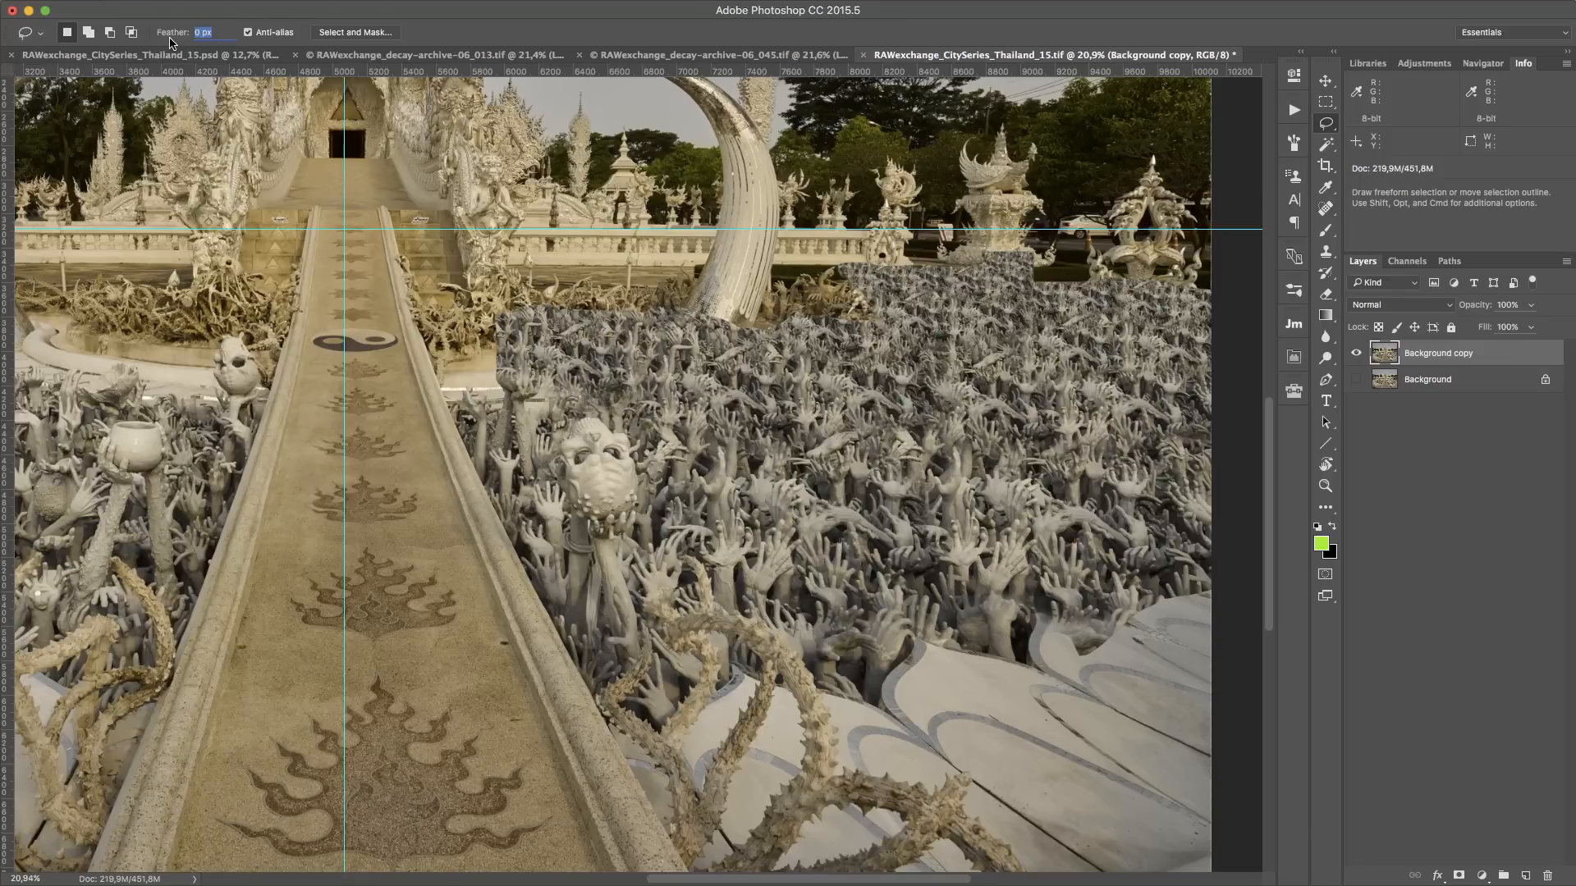
text(0)
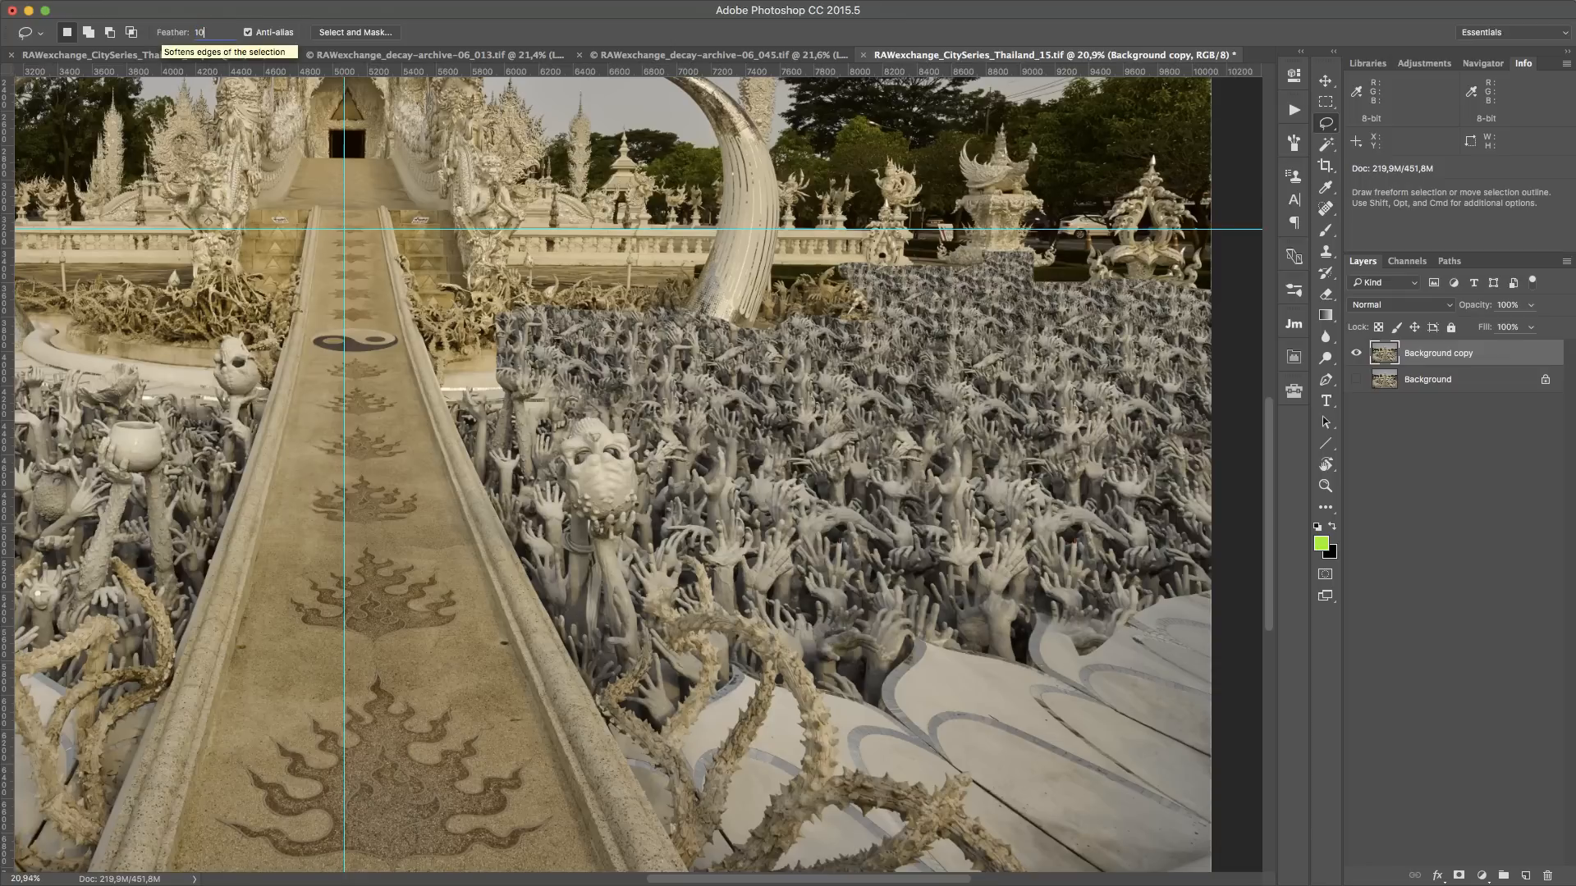
text(px)
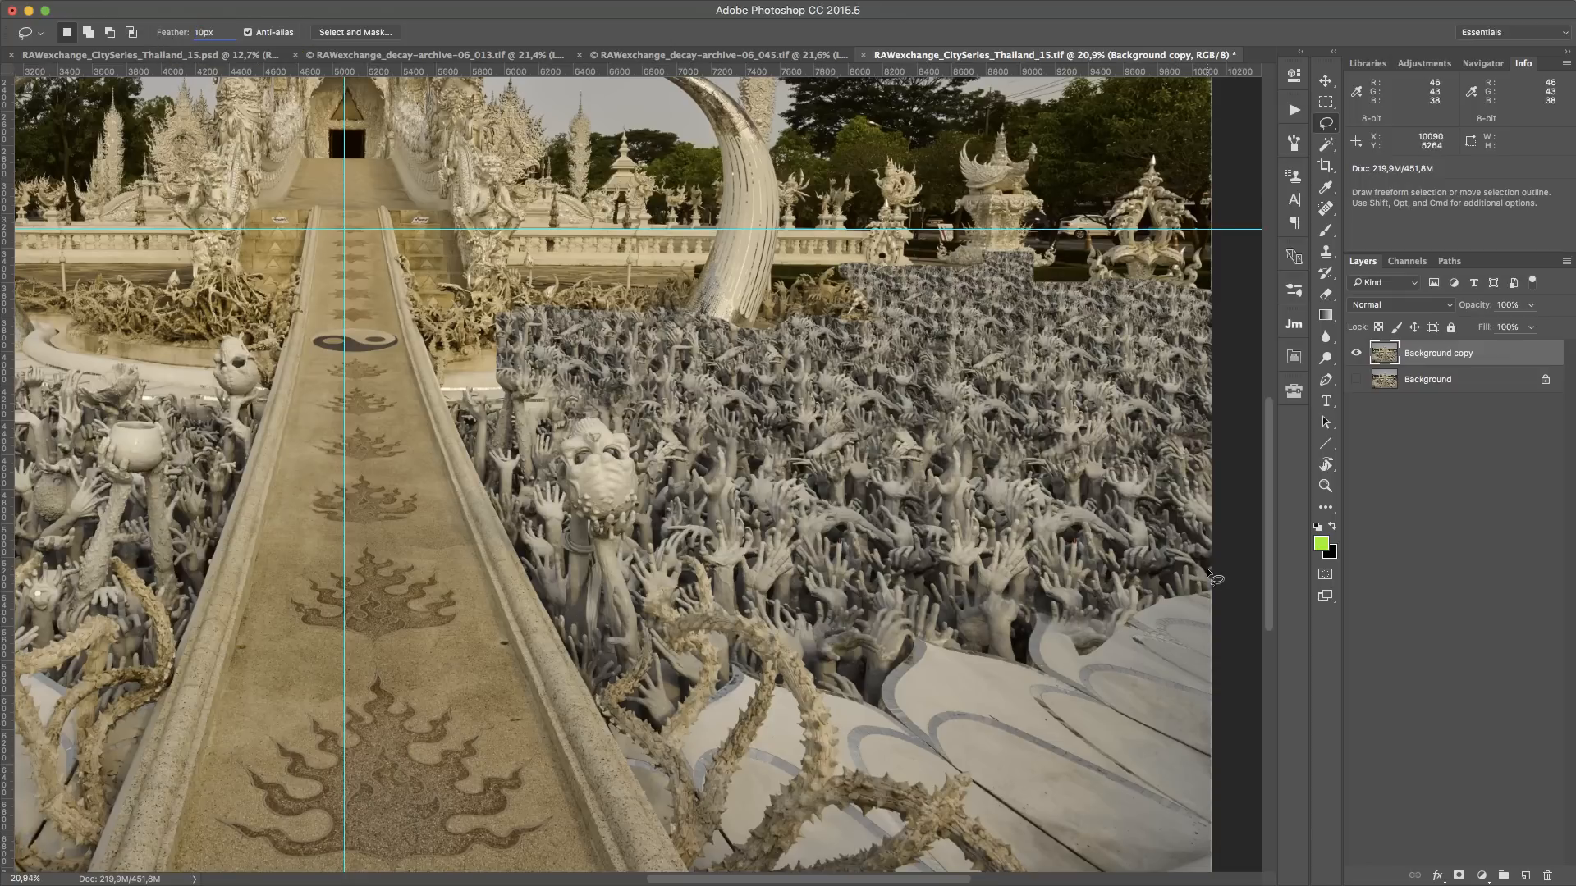
mouse_move(1144, 583)
mouse_down()
mouse_move(874, 598)
mouse_move(752, 534)
mouse_up()
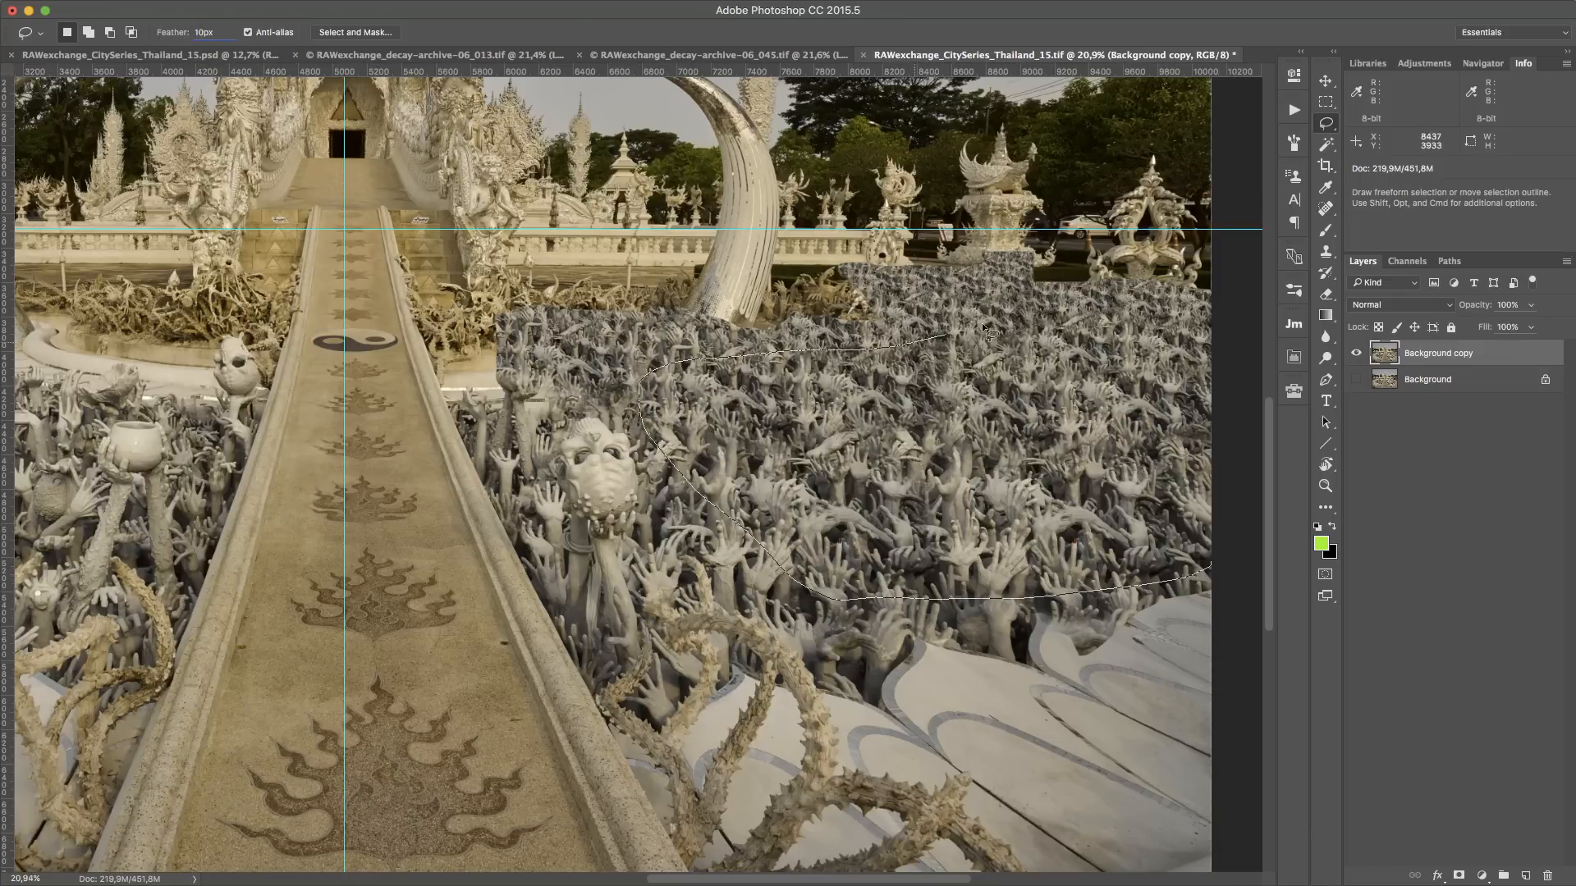
drag(1205, 586, 1202, 579)
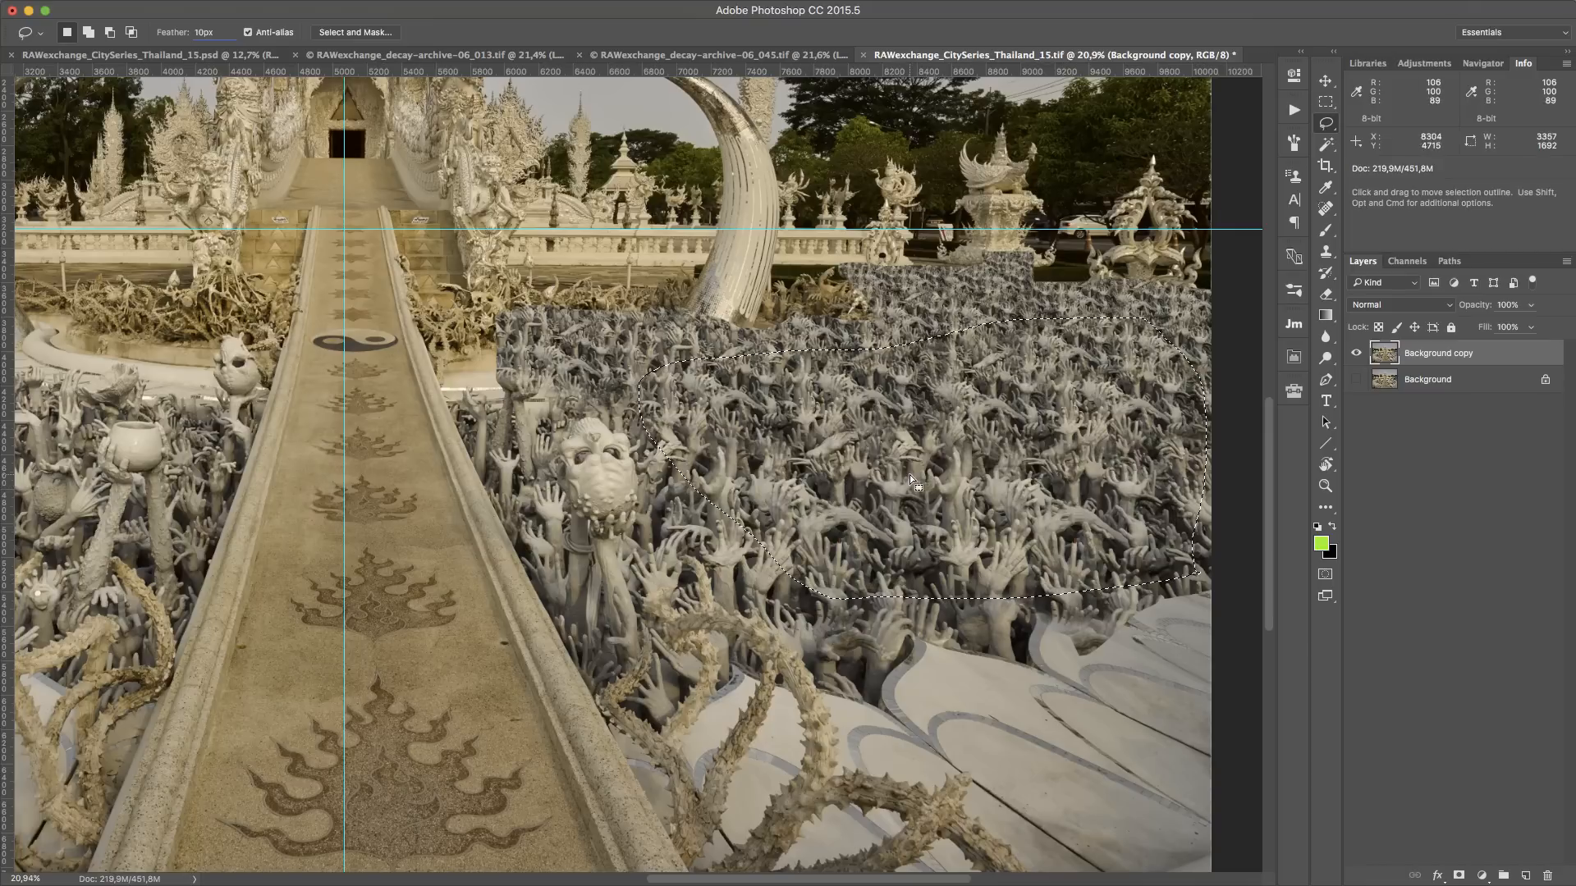
key(super+j)
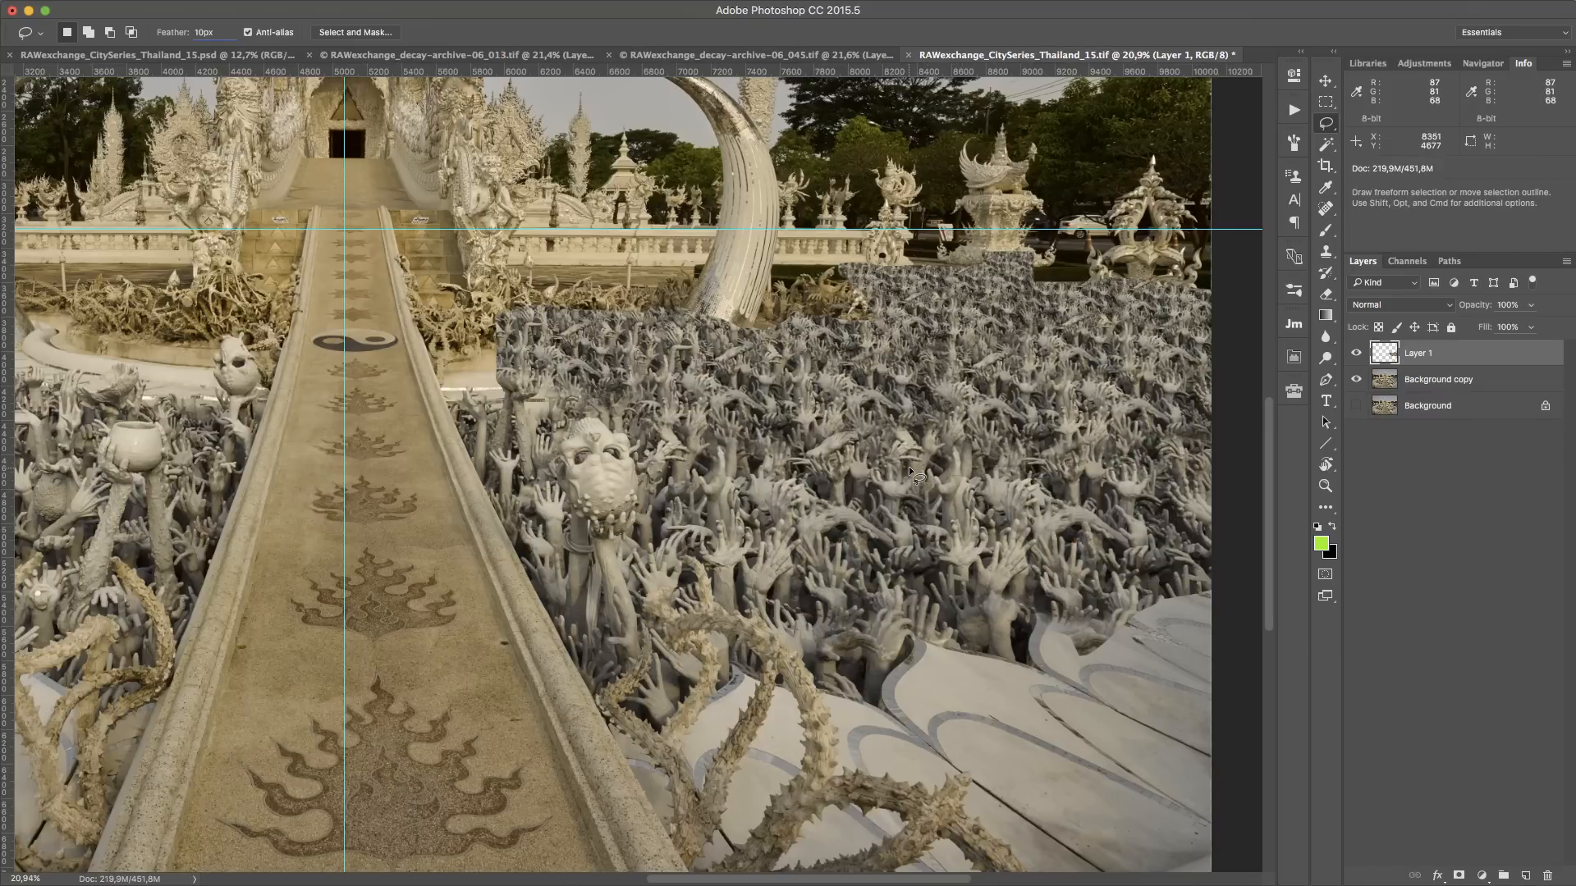
Scale the hands copy down to about 37% from the guide crossing, filling the field beside the tusk base, and merge it into Background copy
key(super+t)
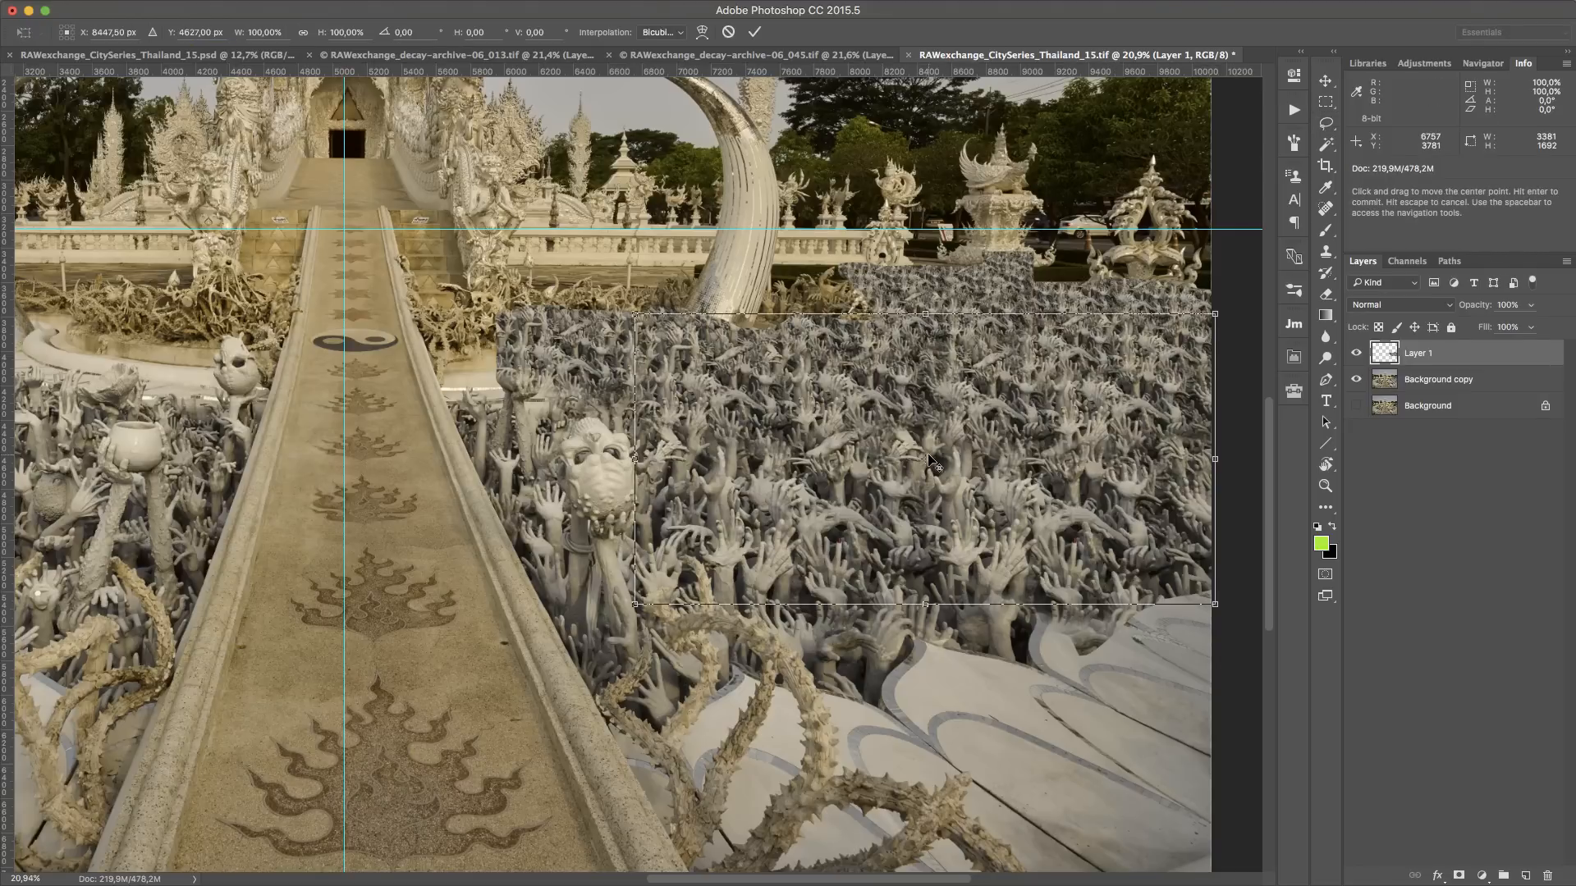
drag(928, 457, 344, 229)
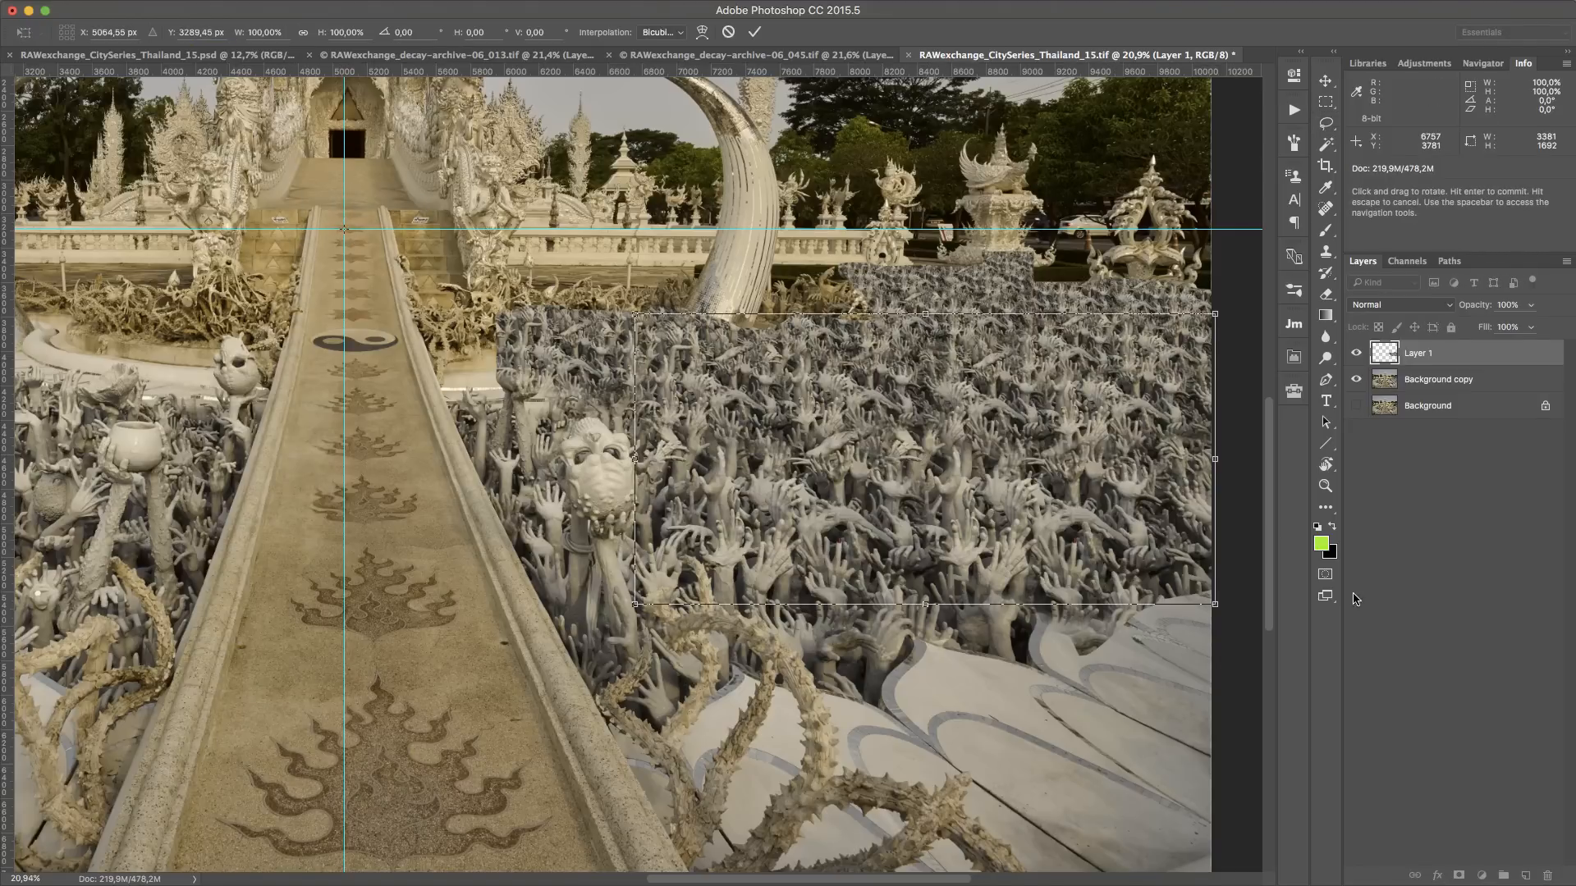
drag(1218, 601, 846, 338)
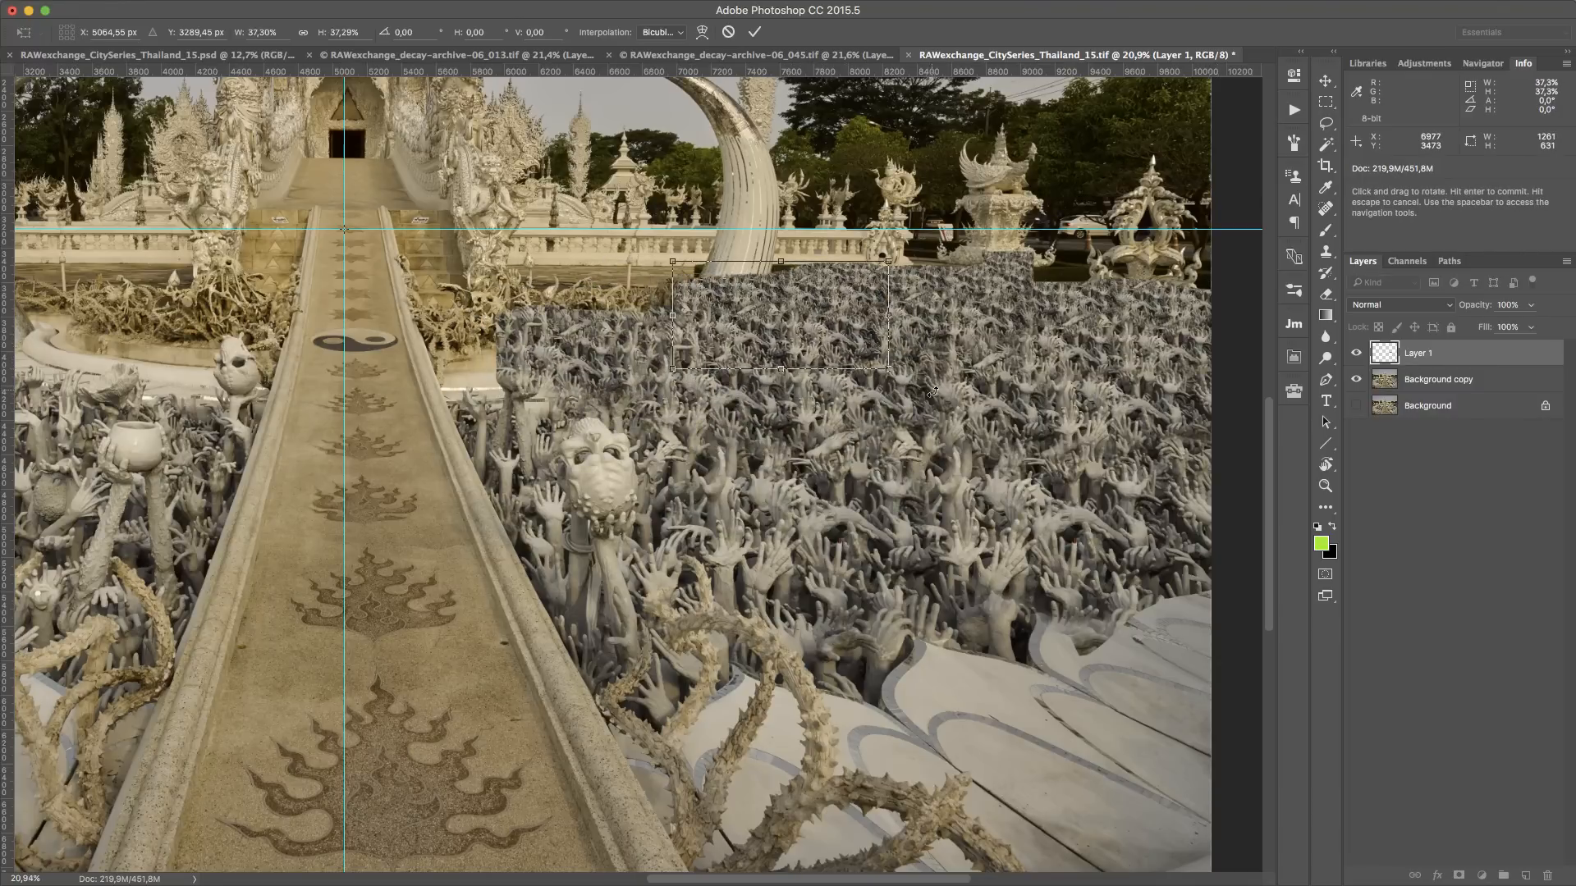
scroll(875, 358, up, 1)
scroll(878, 362, up, 3)
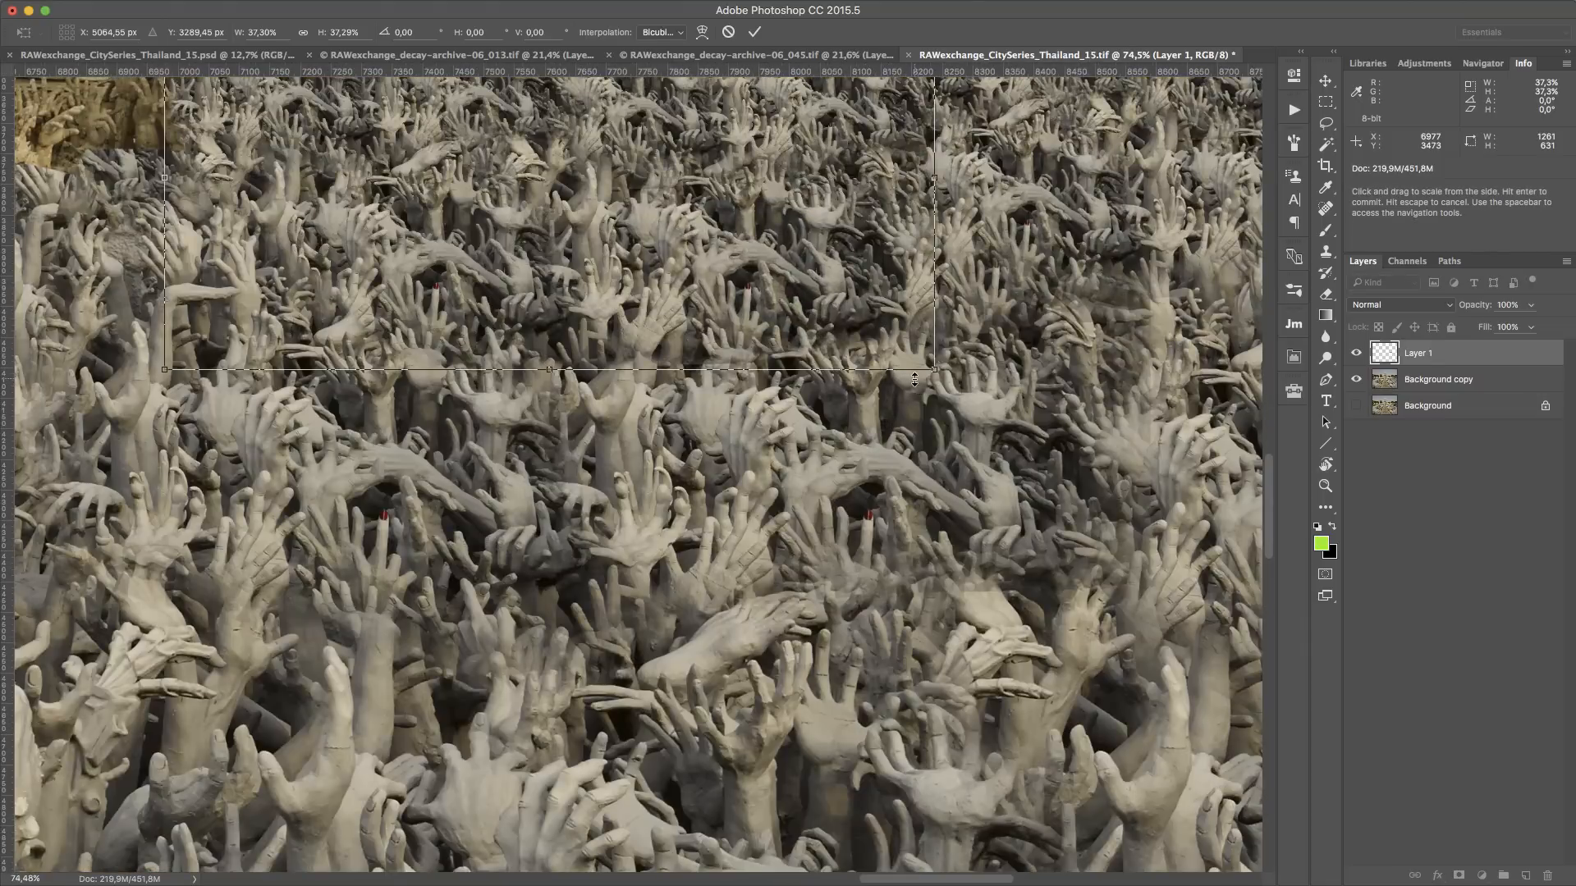
scroll(914, 379, down, 3)
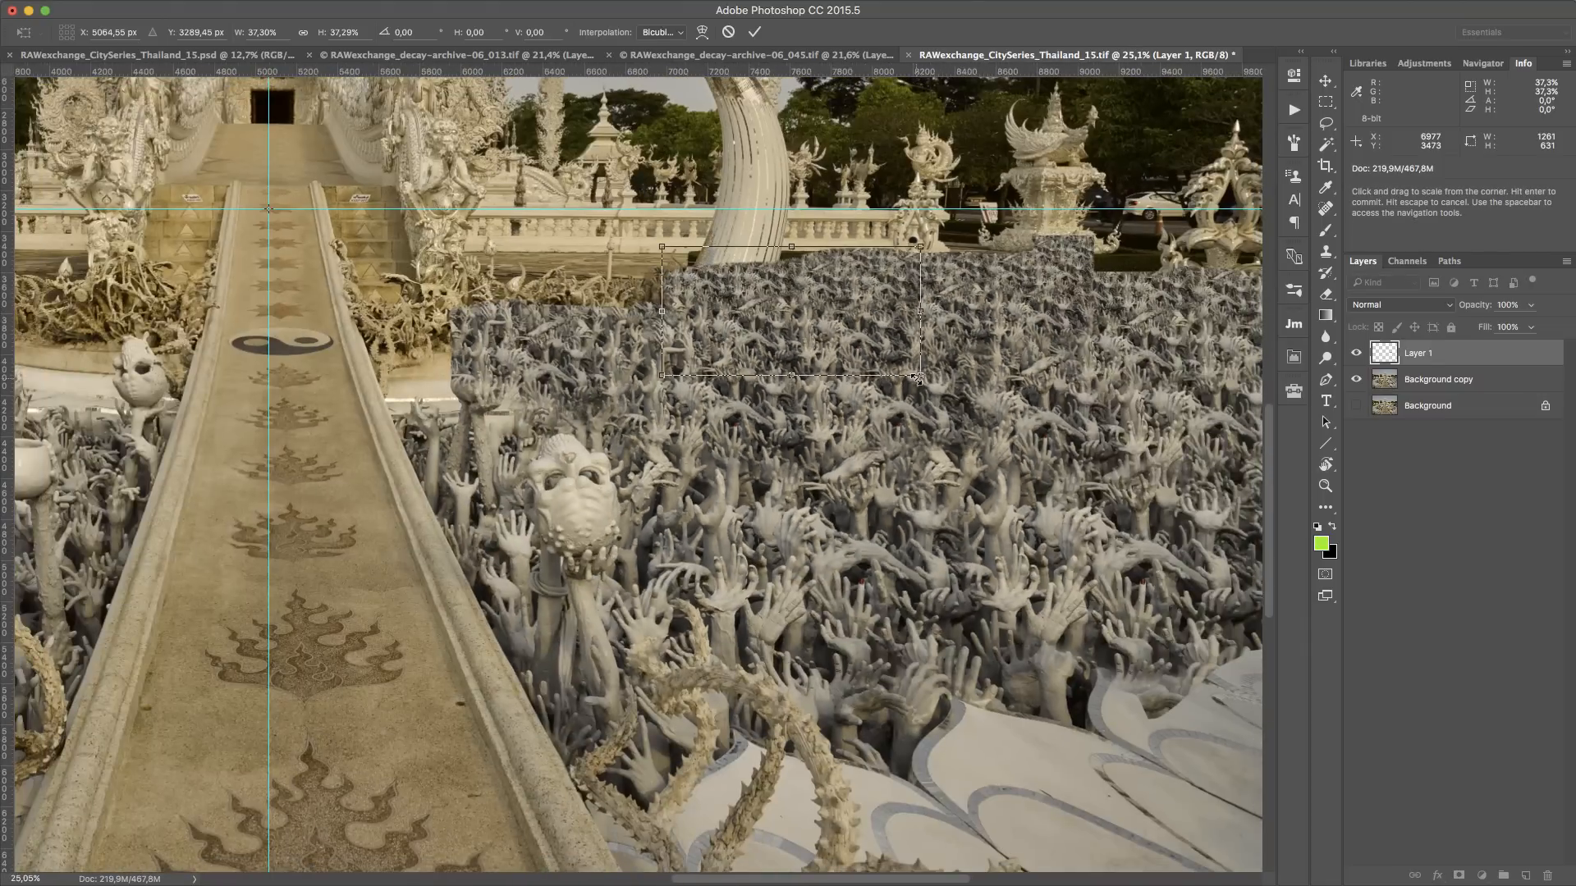
key(Return)
key(l)
key(ctrl+e)
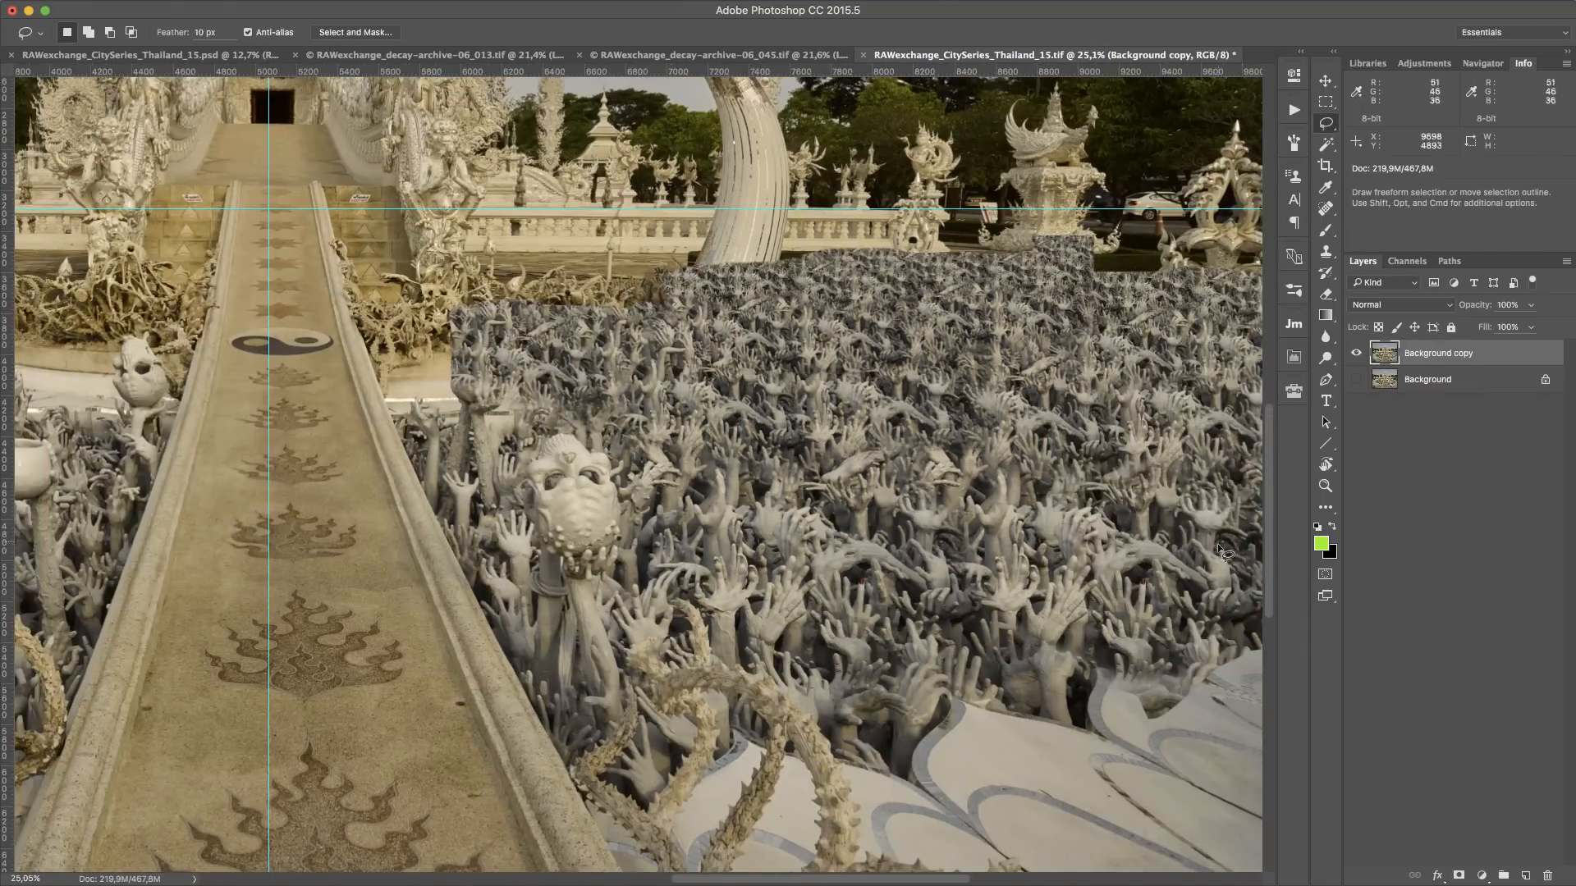
Lasso a patch of hands near the photo's right edge, about 1213 by 1131 px, and copy it onto a new layer
scroll(1181, 521, down, 2)
scroll(1183, 518, down, 2)
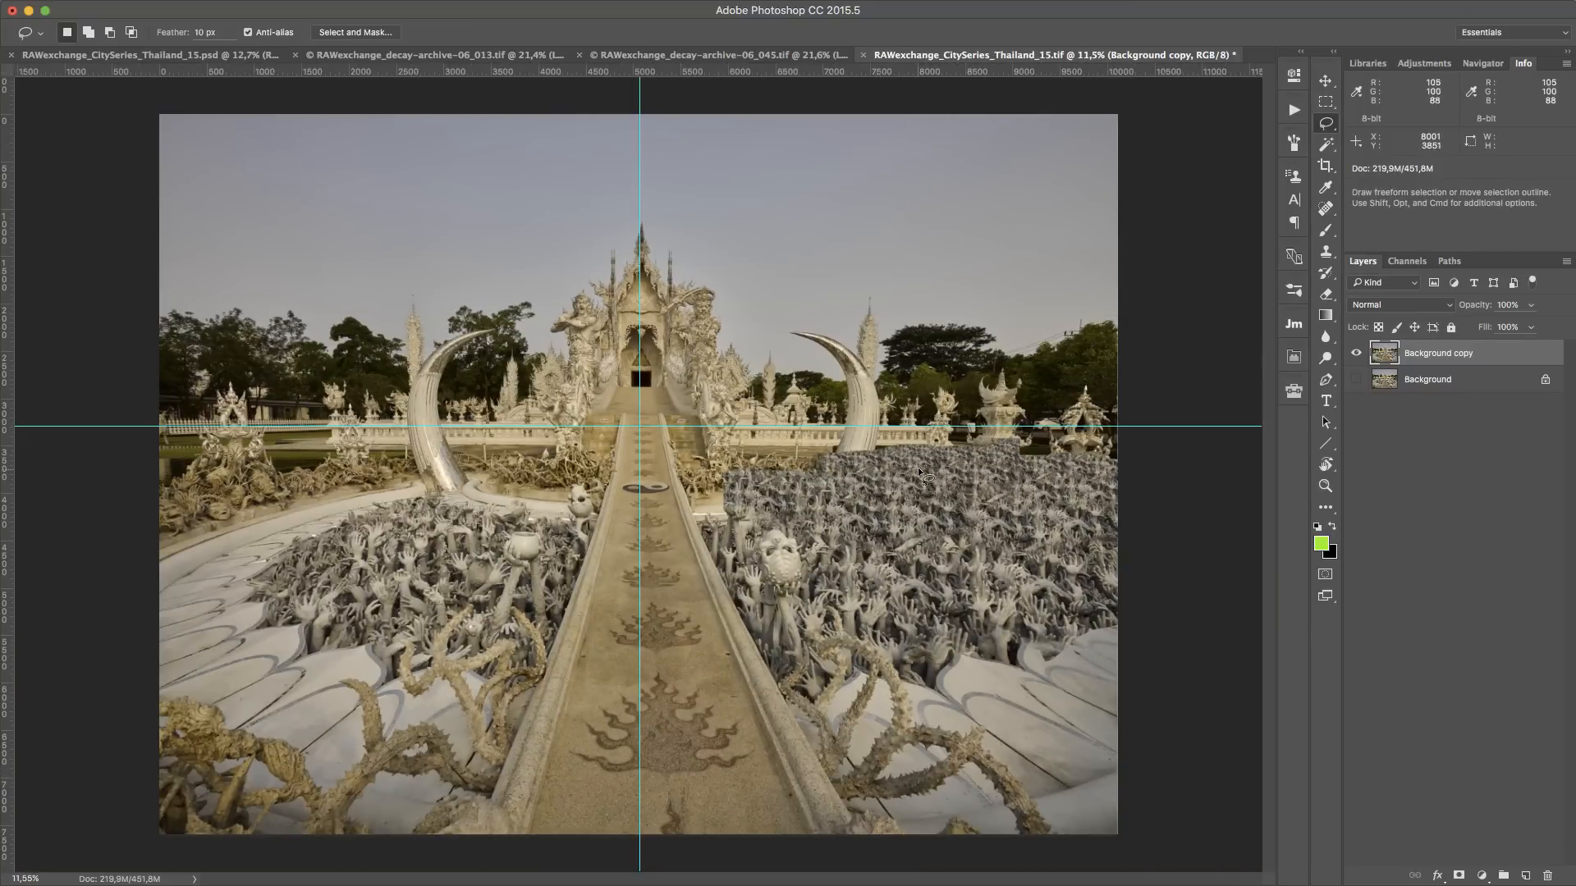
scroll(943, 501, up, 3)
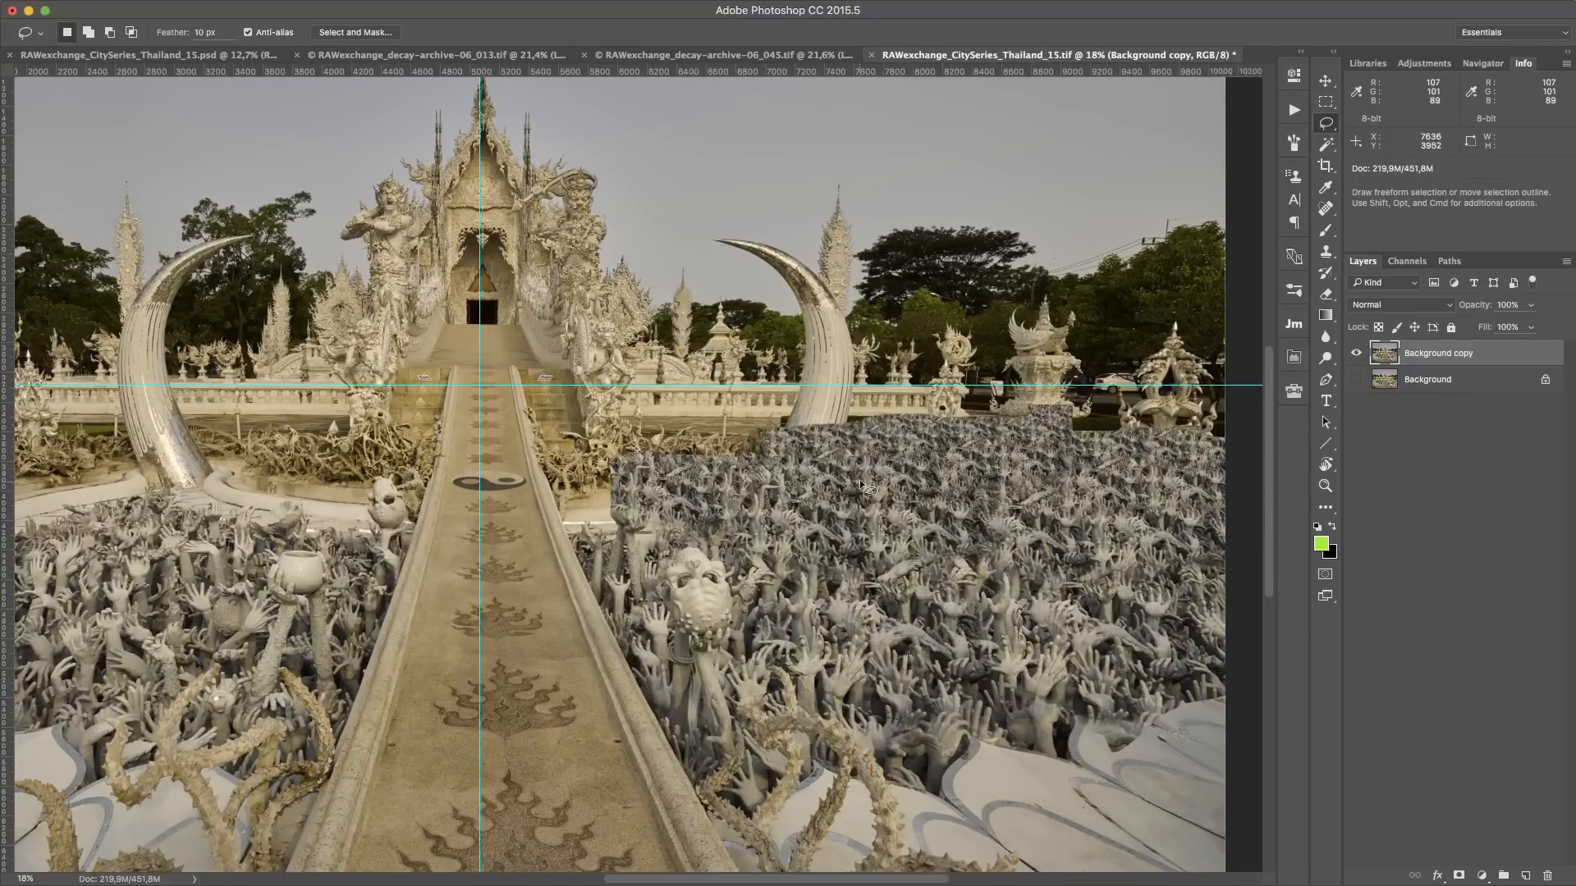
scroll(952, 542, up, 4)
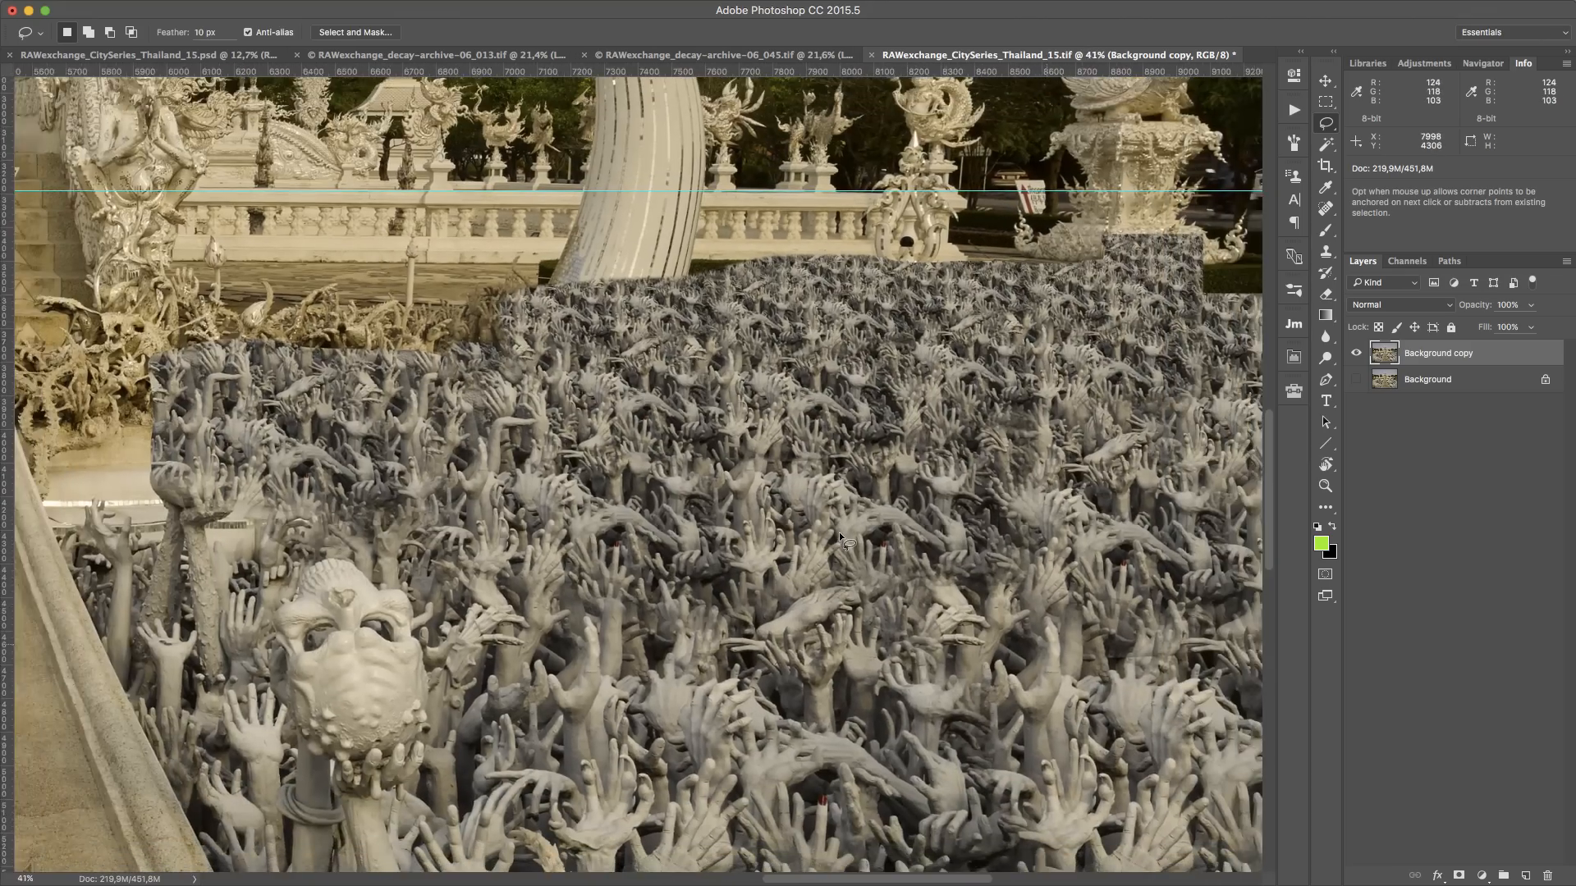
scroll(972, 504, down, 7)
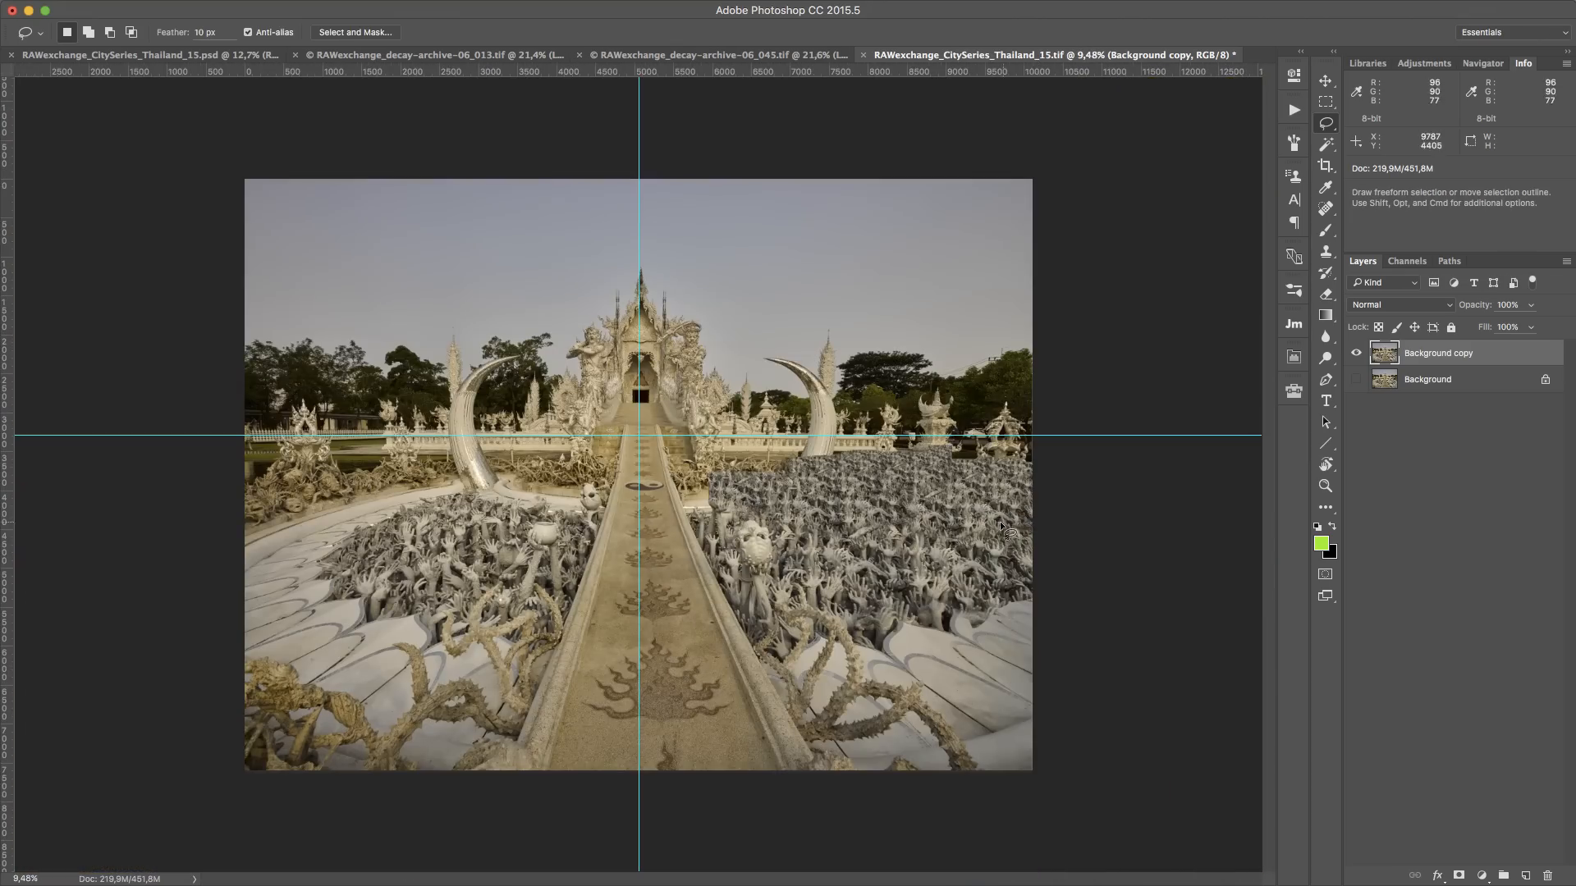
drag(1012, 525, 1008, 529)
scroll(985, 545, up, 4)
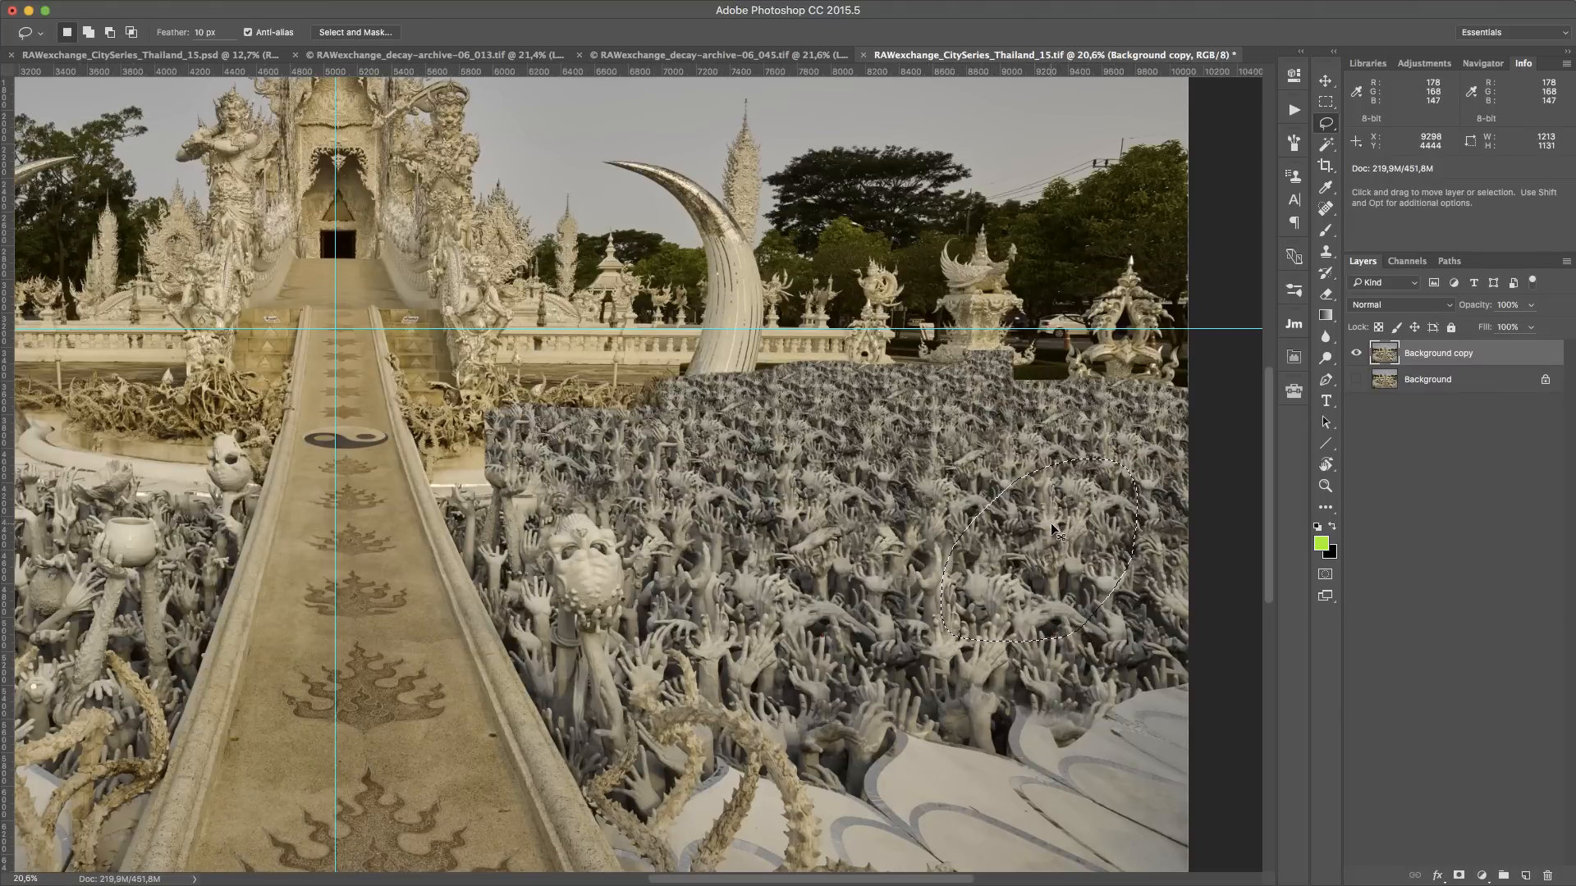
key(ctrl+j)
Scale the copied patch down to about 76% from the guide crossing so it sits farther back in the field
key(ctrl+t)
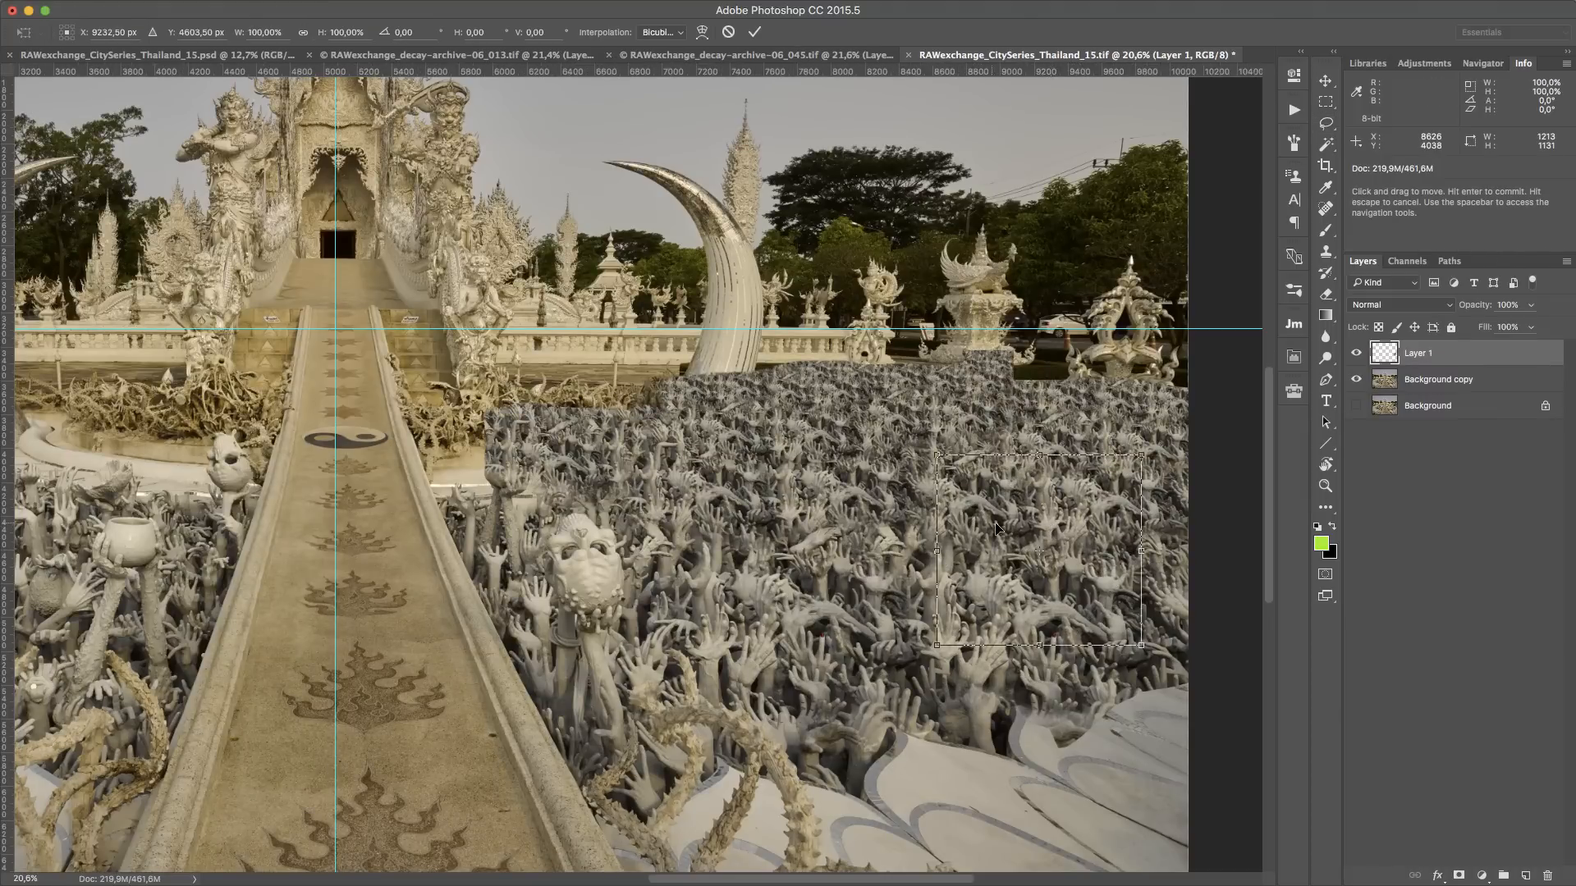
drag(1039, 550, 335, 328)
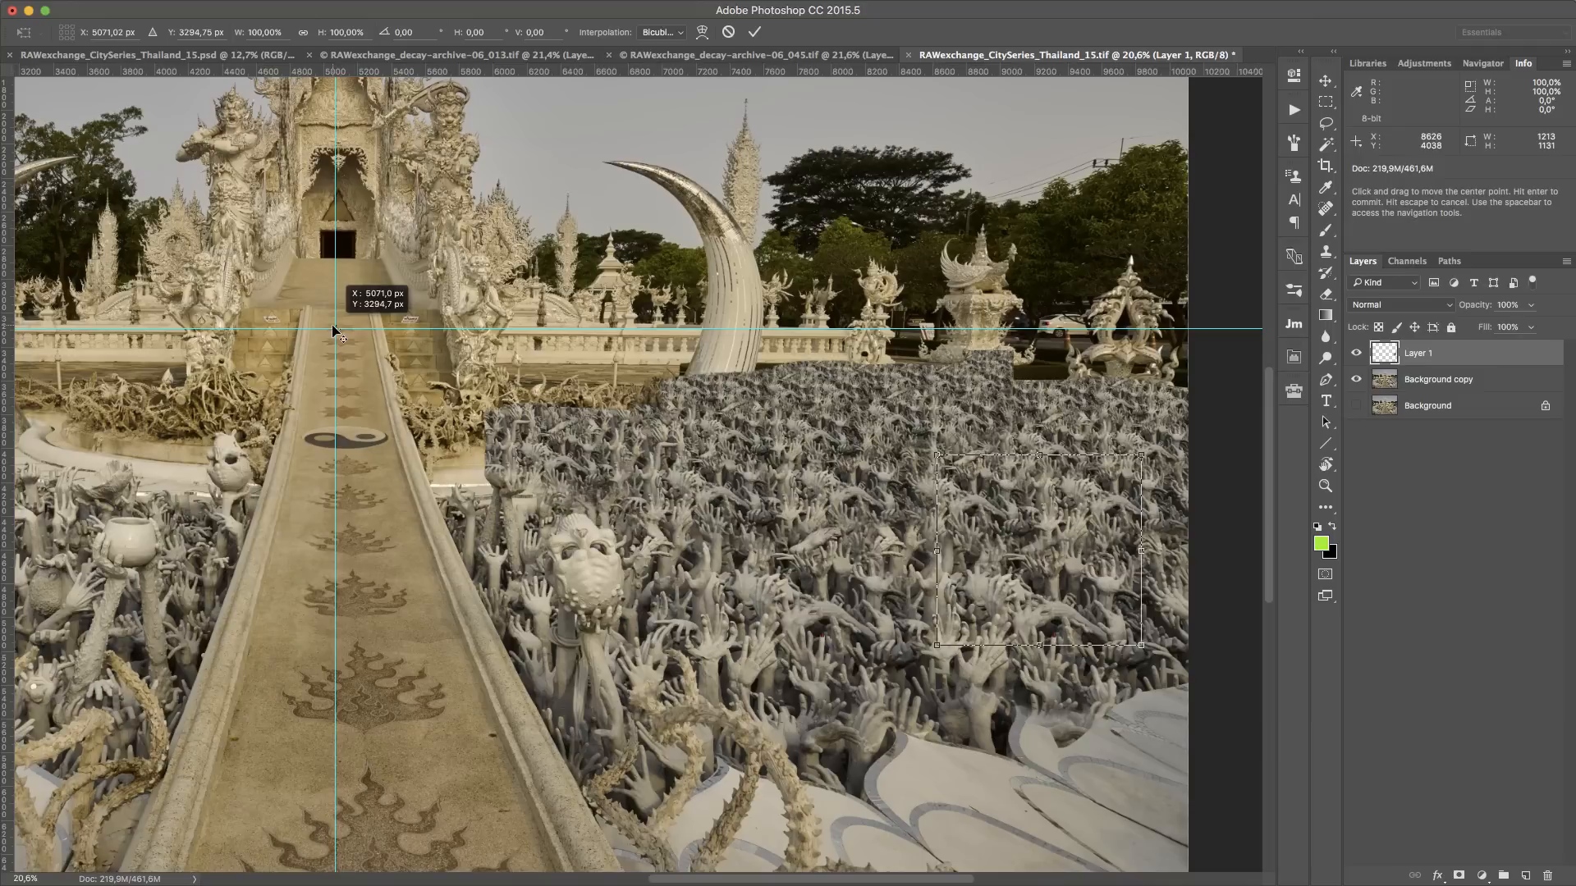
drag(1141, 645, 984, 548)
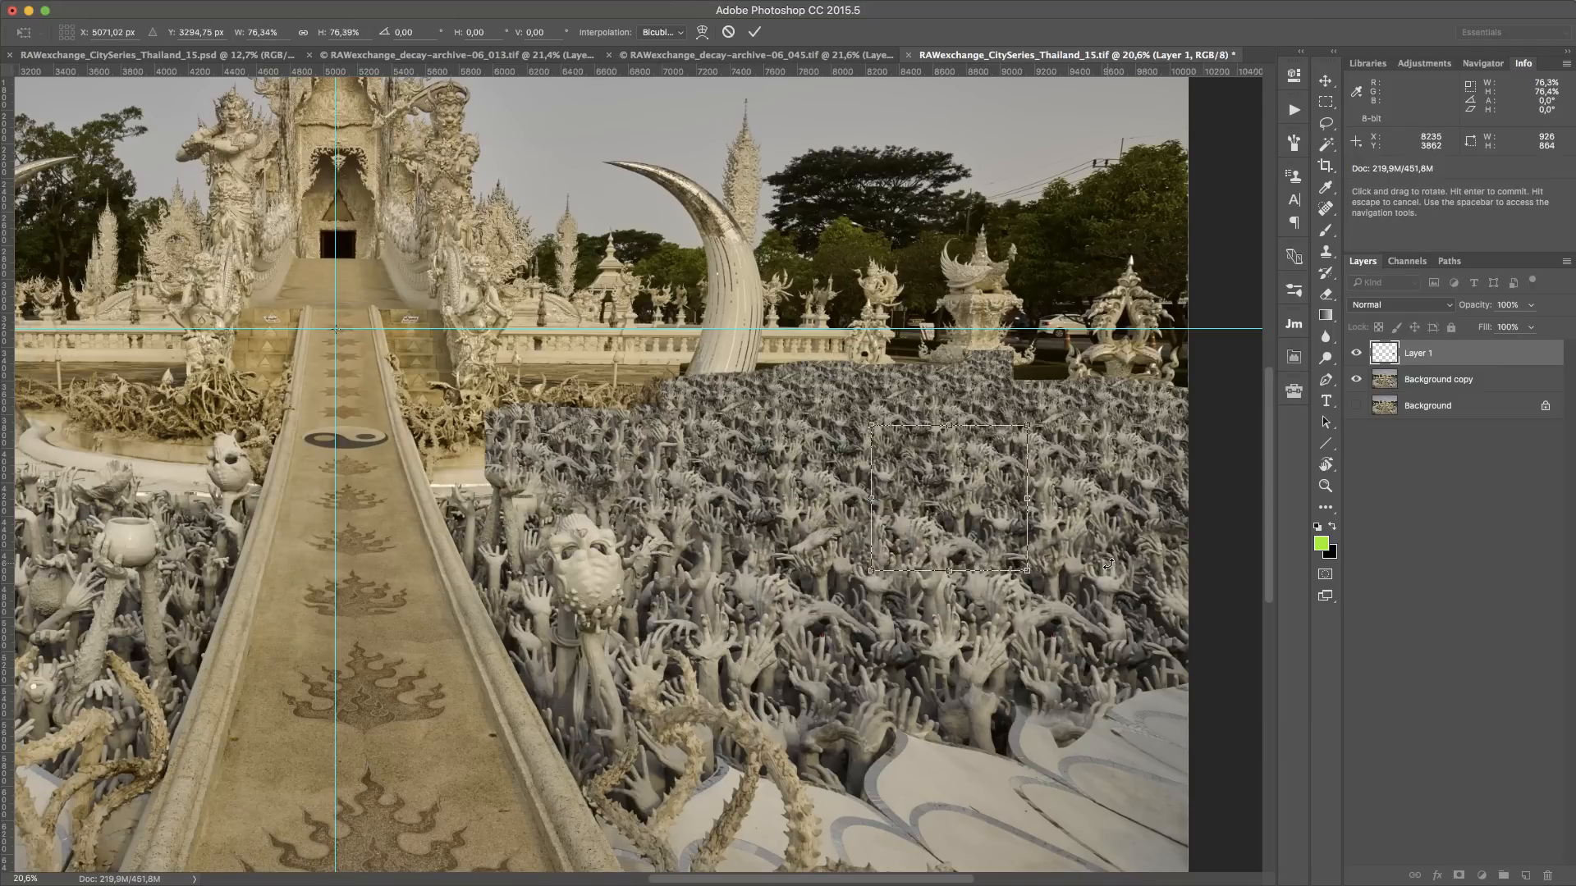
key(Return)
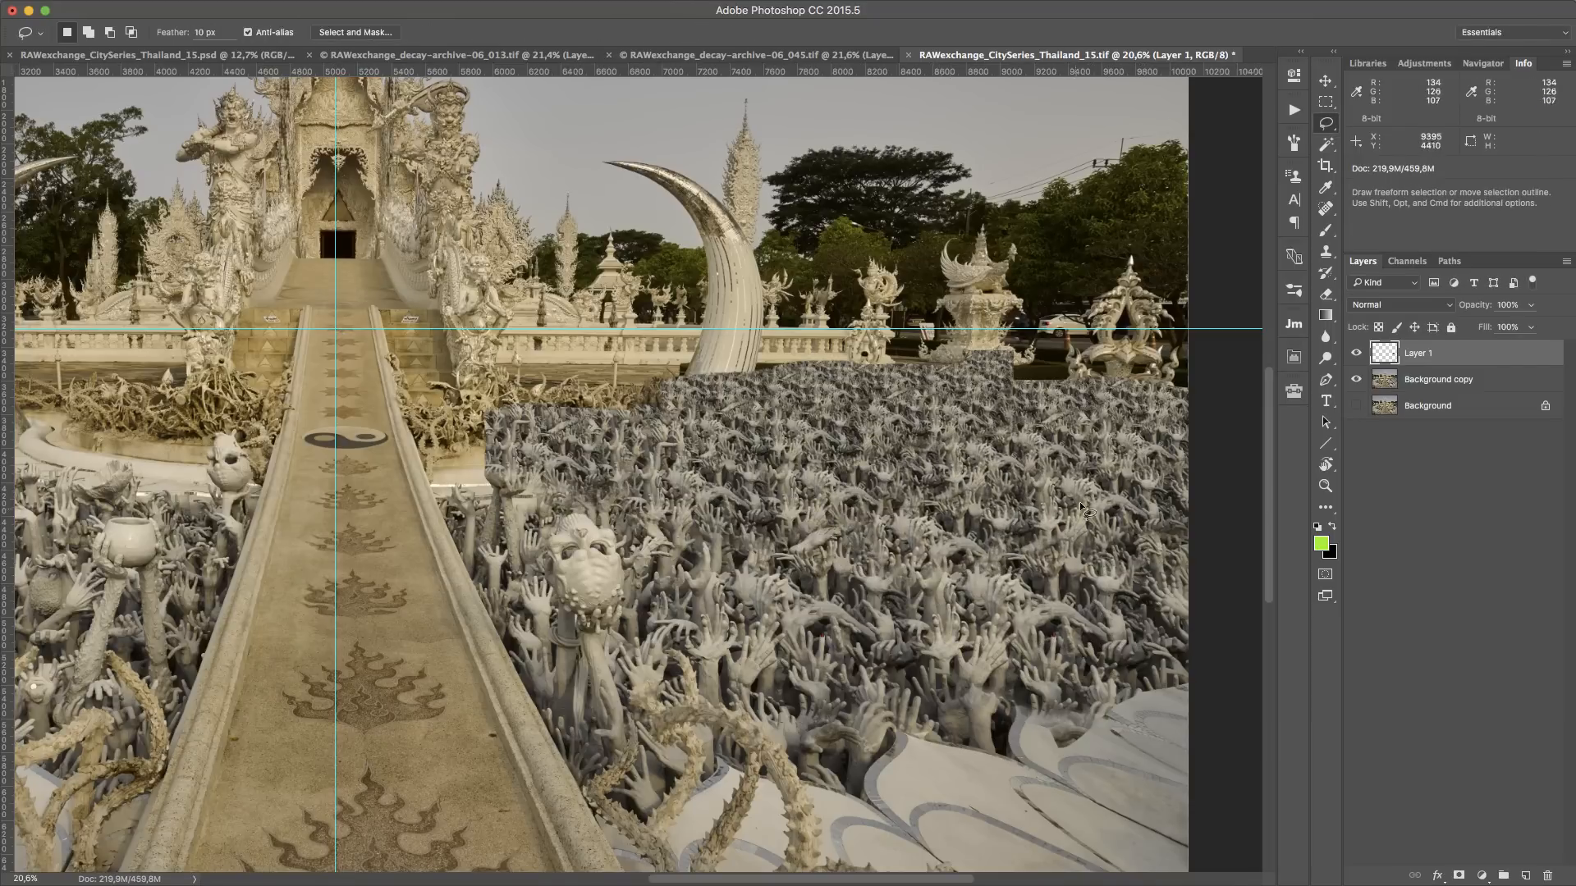
Lasso a small area in the far part of the field, merge the scaled patch into Background copy, and copy the area onto a new layer
mouse_move(802, 408)
mouse_down()
mouse_move(735, 414)
mouse_move(708, 464)
mouse_move(817, 486)
mouse_move(830, 429)
mouse_move(804, 410)
mouse_up()
key(super)
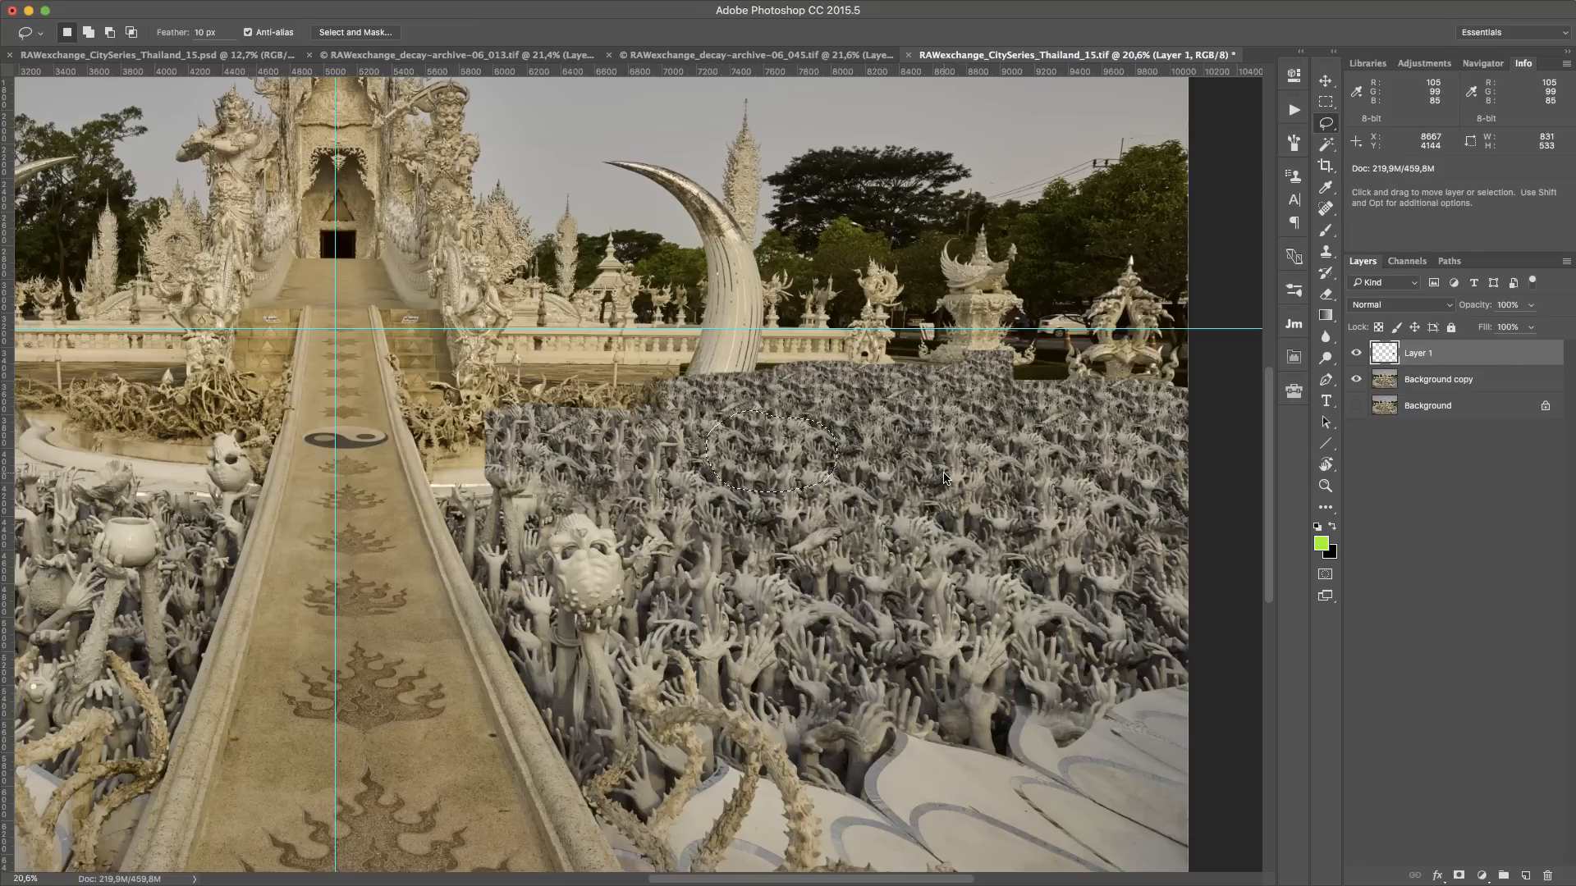
key(super+j)
key(Return)
key(super+e)
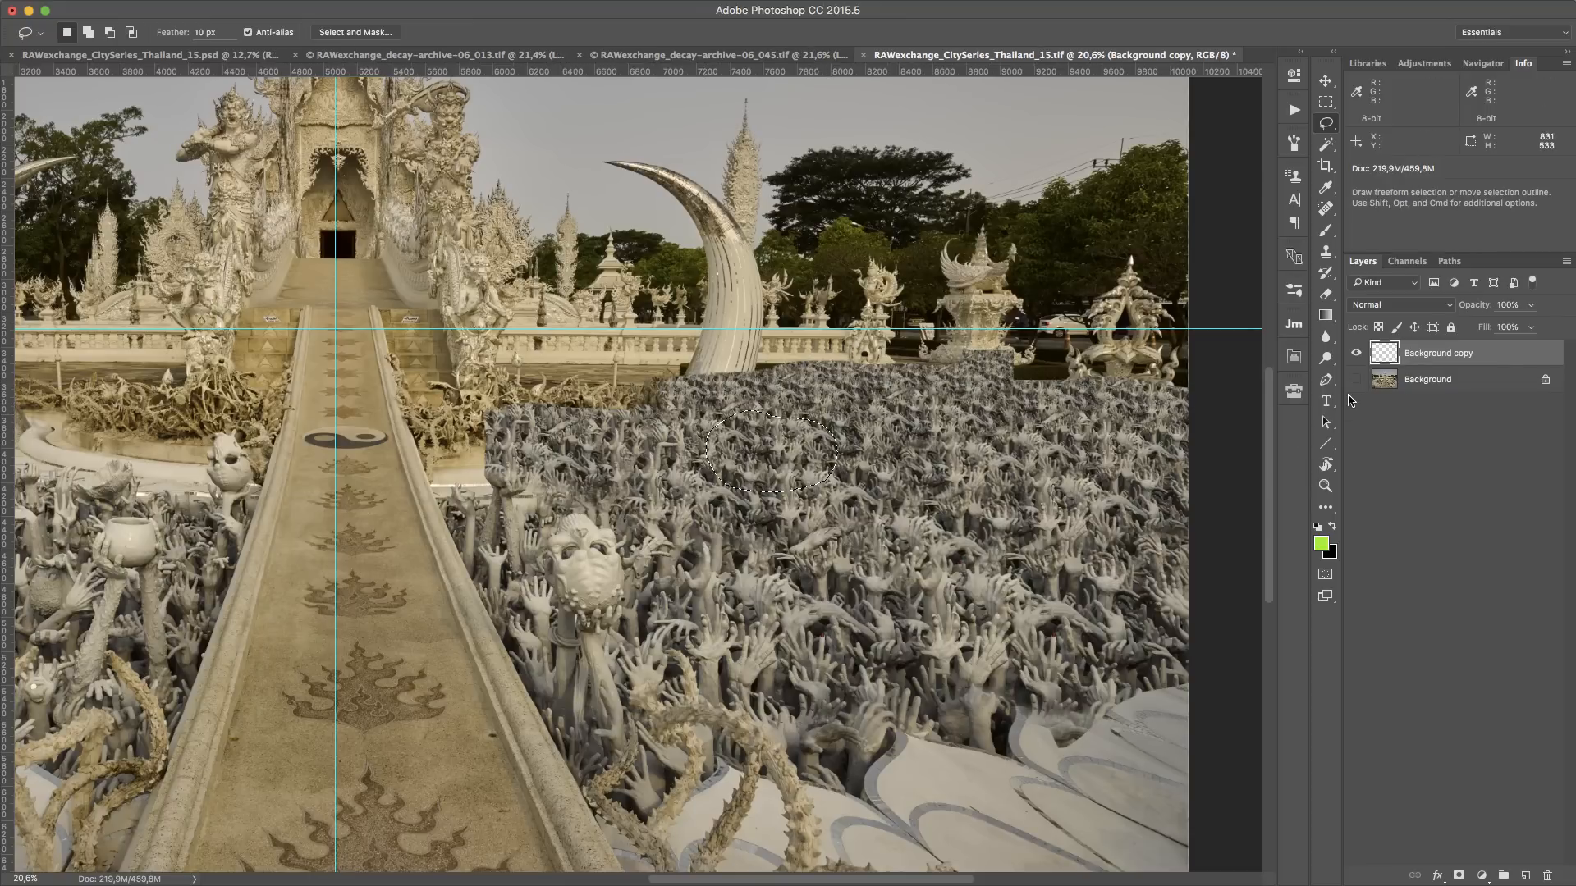
key(super+j)
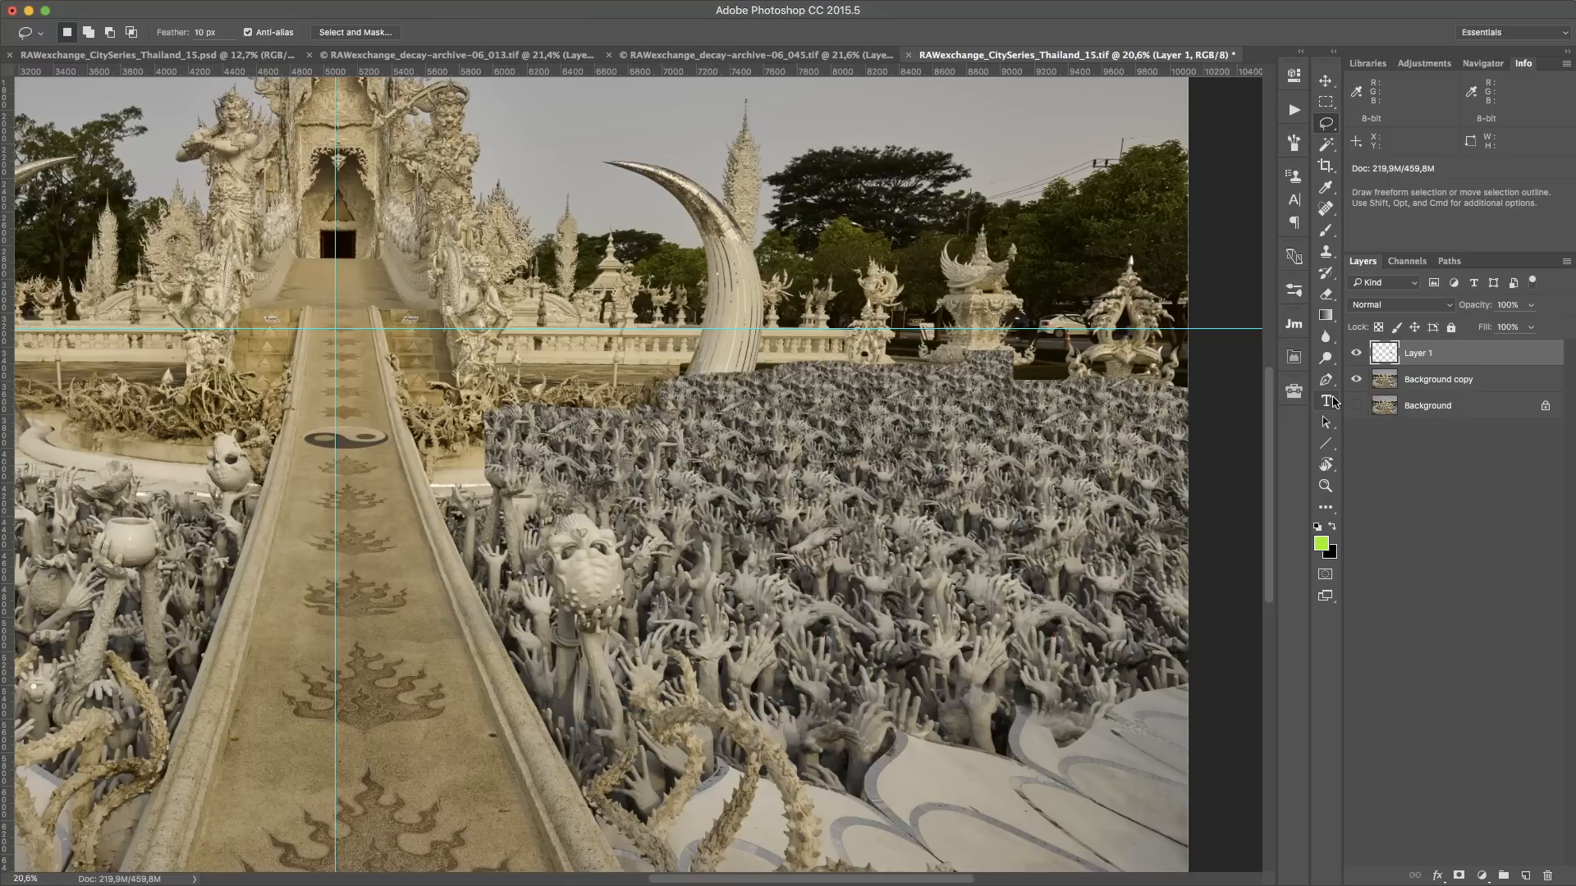
key(super+t)
drag(845, 450, 1090, 497)
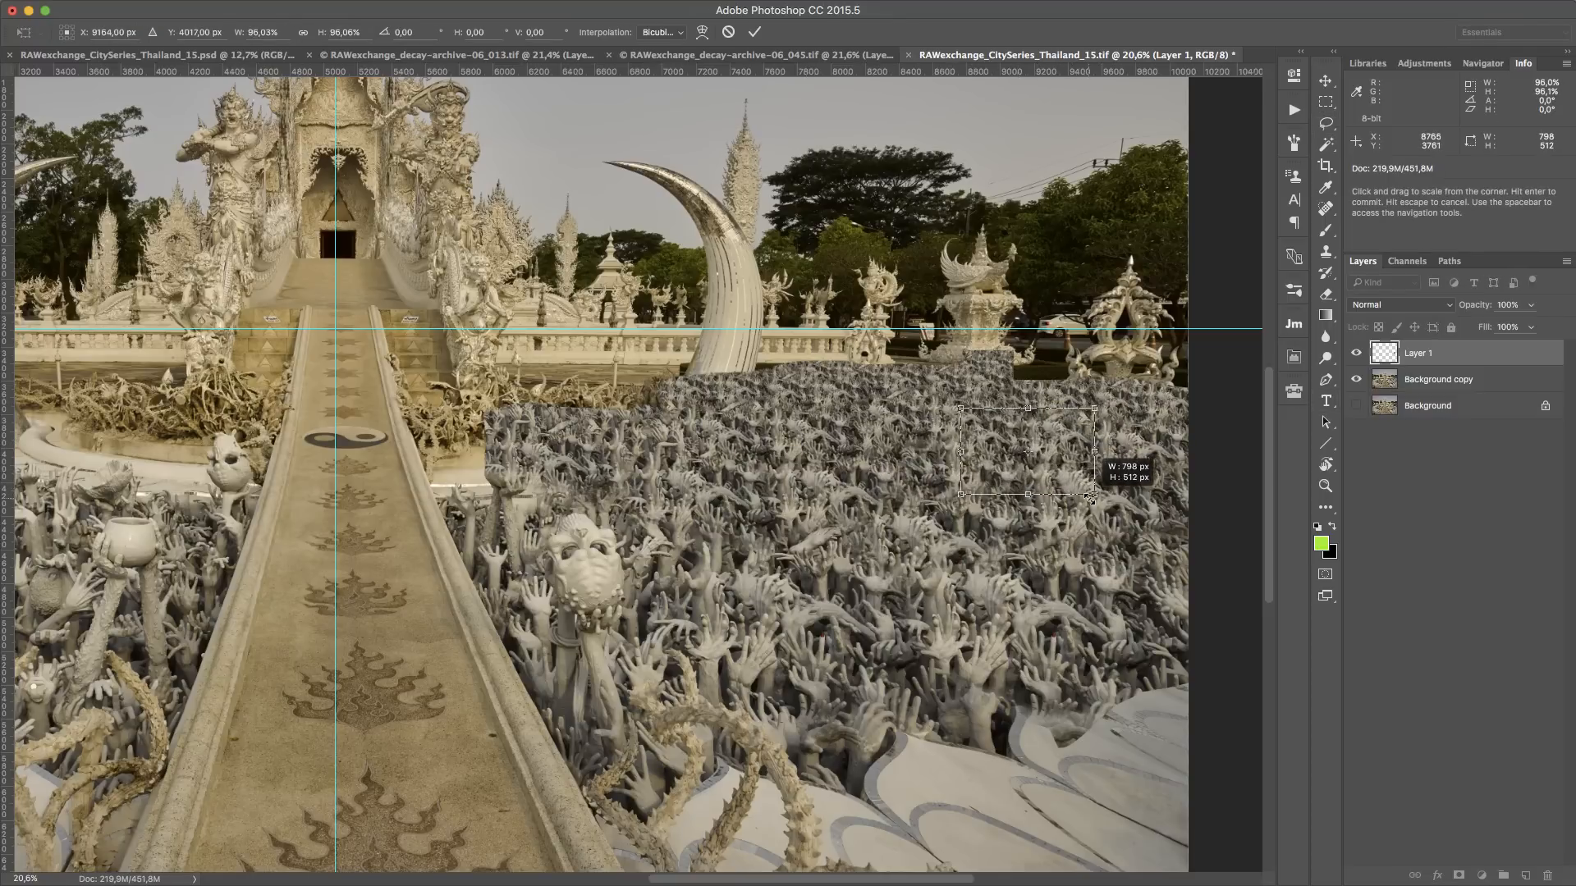
key(Escape)
Set the small copy's transform pivot on the guide crossing and shift the copy across the far hands toward the photo's right edge
key(super+t)
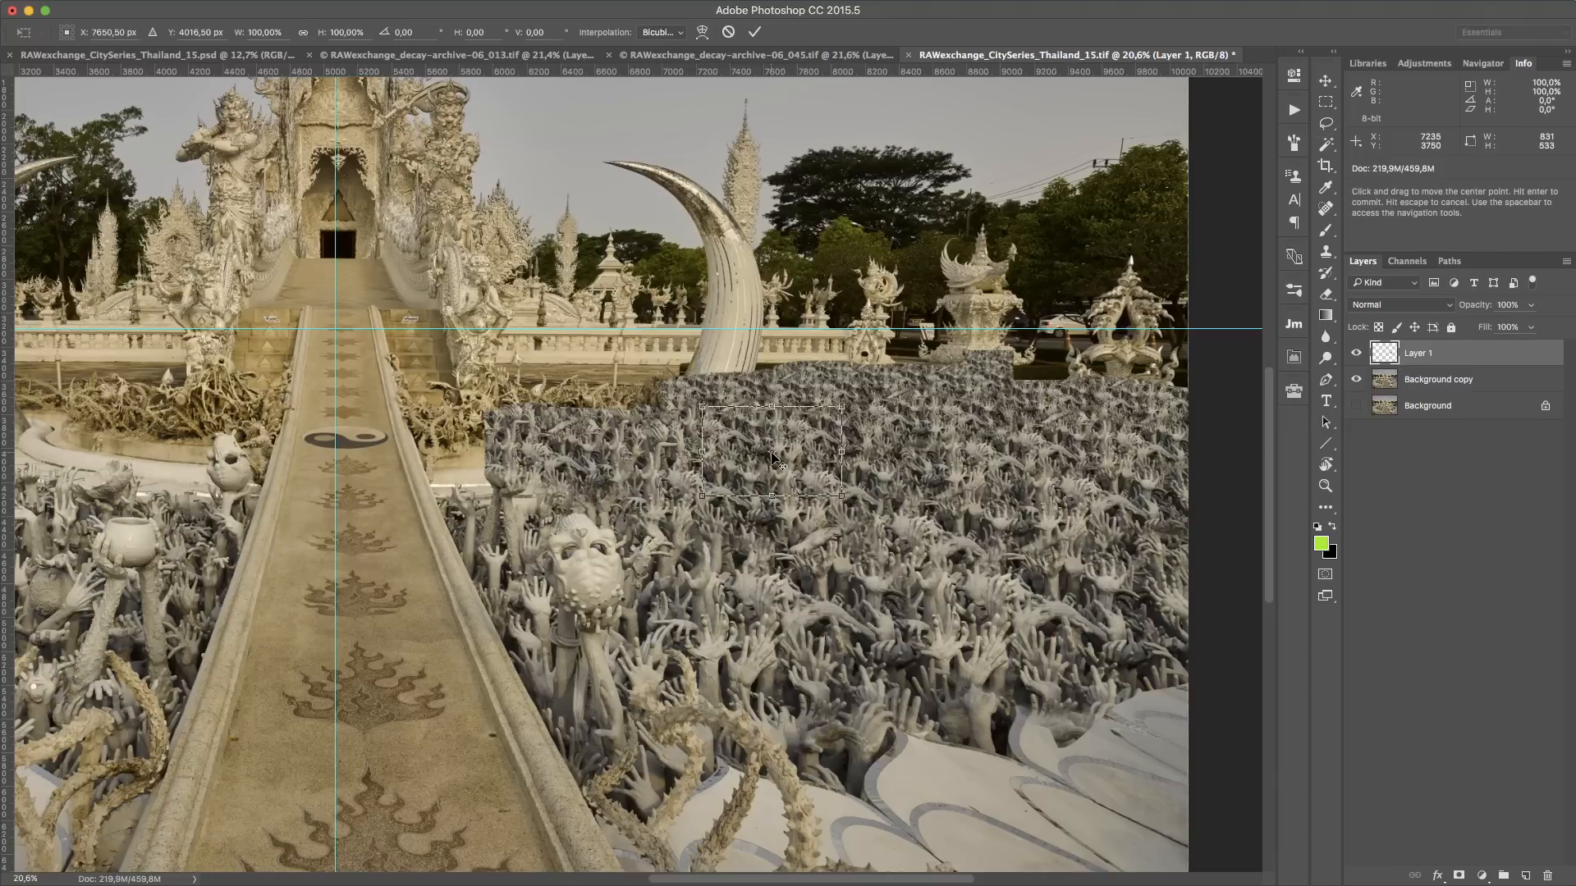
drag(772, 457, 334, 331)
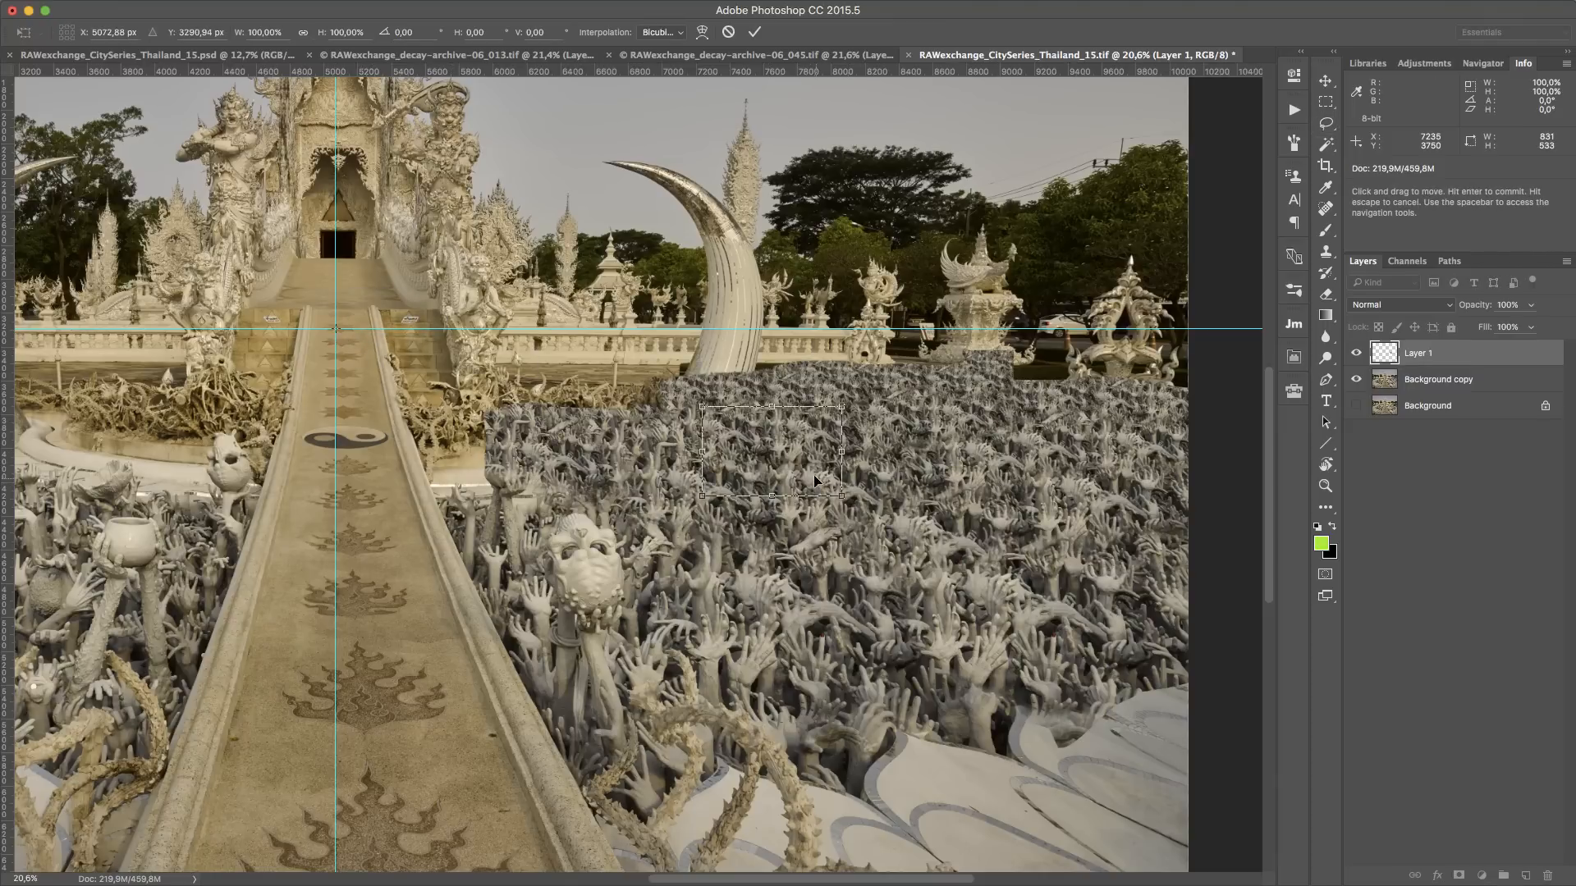
drag(842, 496, 1063, 438)
key(Return)
key(l)
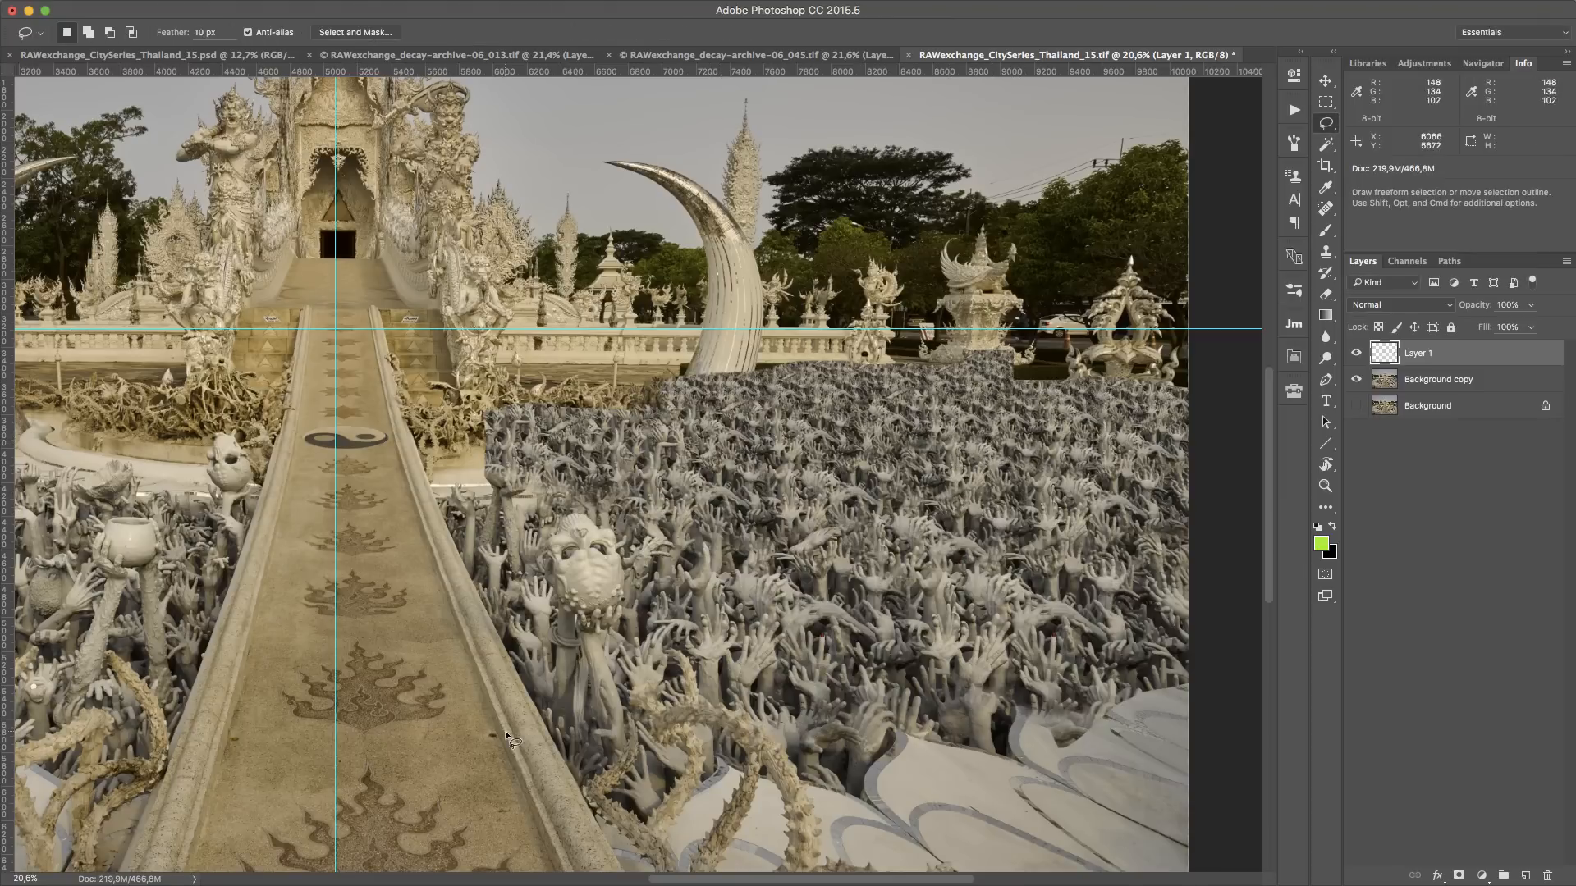
Lasso most of the hands field up to the photo's right edge, merge the small copy down, and copy the selected area onto a new layer
mouse_move(1190, 428)
mouse_down()
mouse_move(896, 416)
mouse_move(740, 435)
mouse_up()
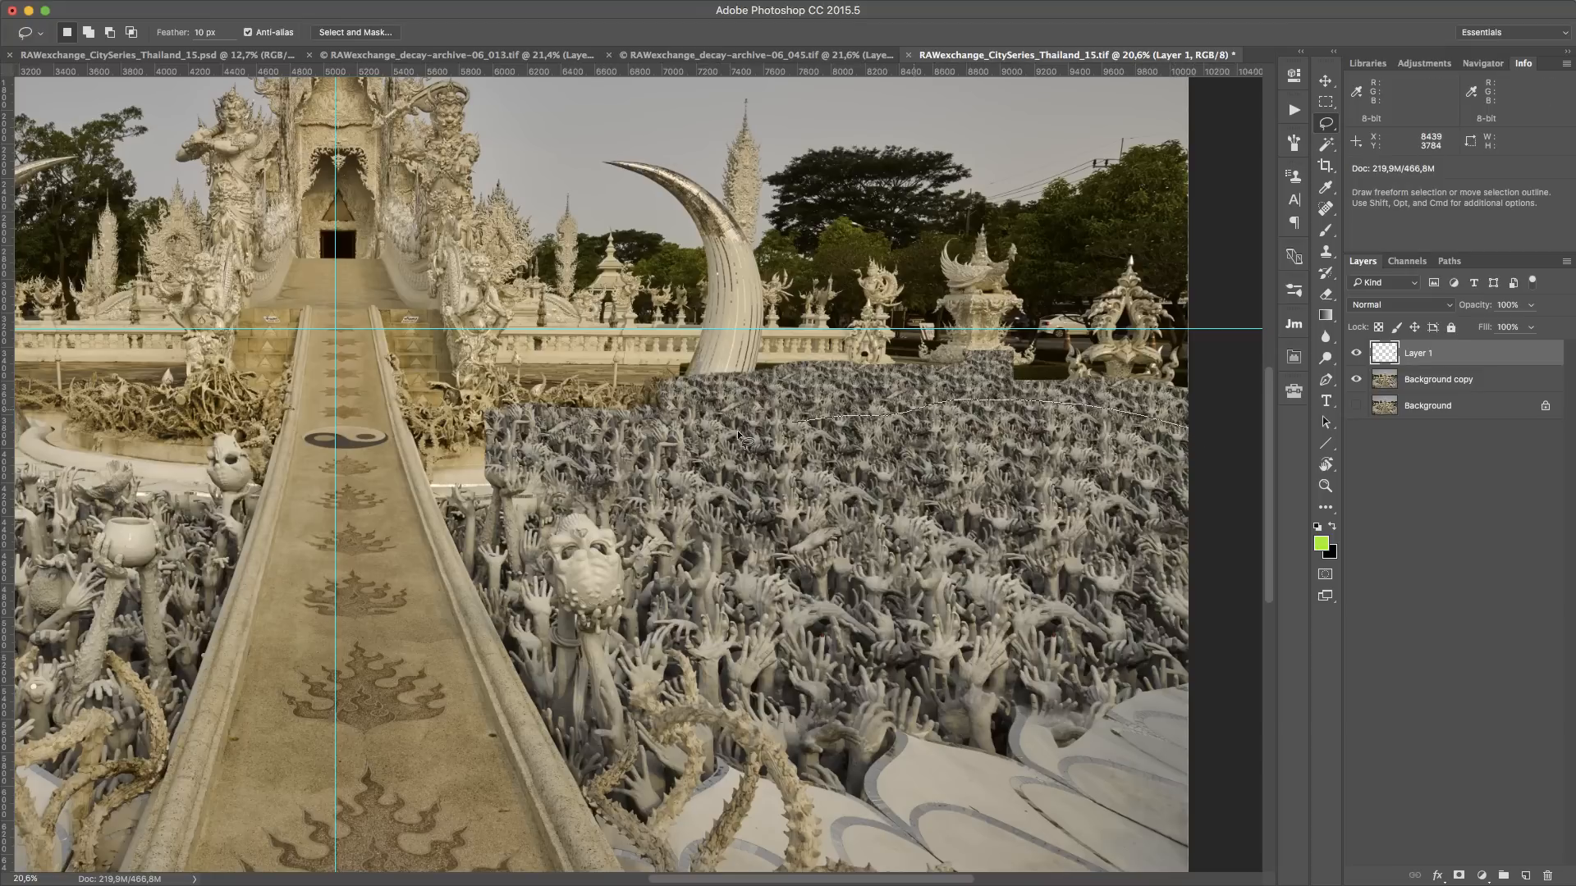
mouse_move(714, 632)
mouse_down()
mouse_move(789, 677)
mouse_move(1037, 690)
mouse_up()
drag(1123, 594, 1126, 599)
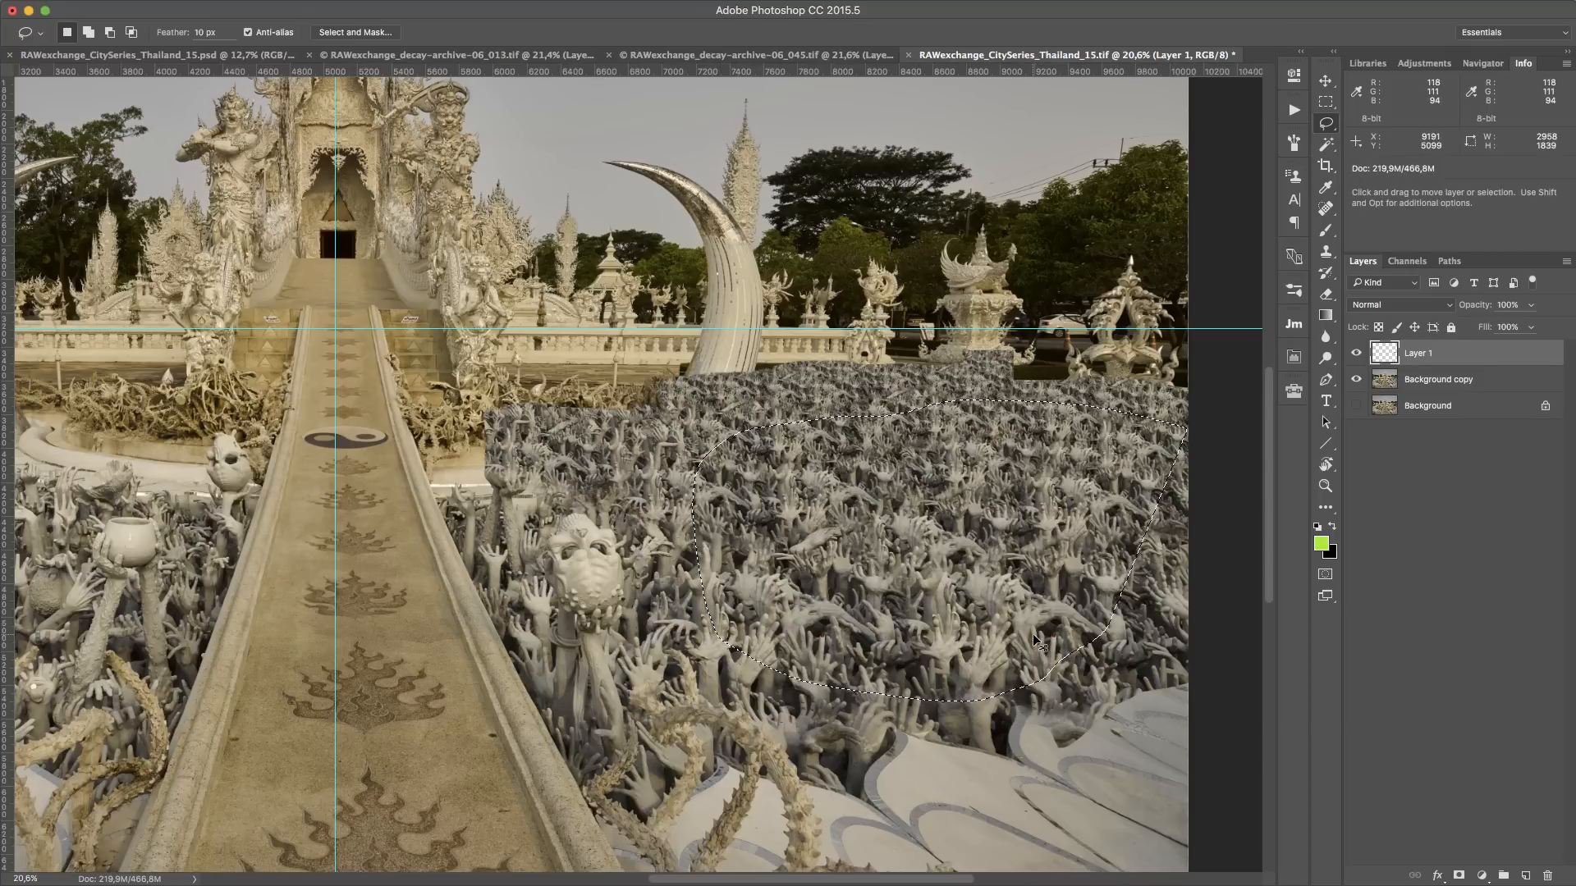
key(super+e)
key(super+j)
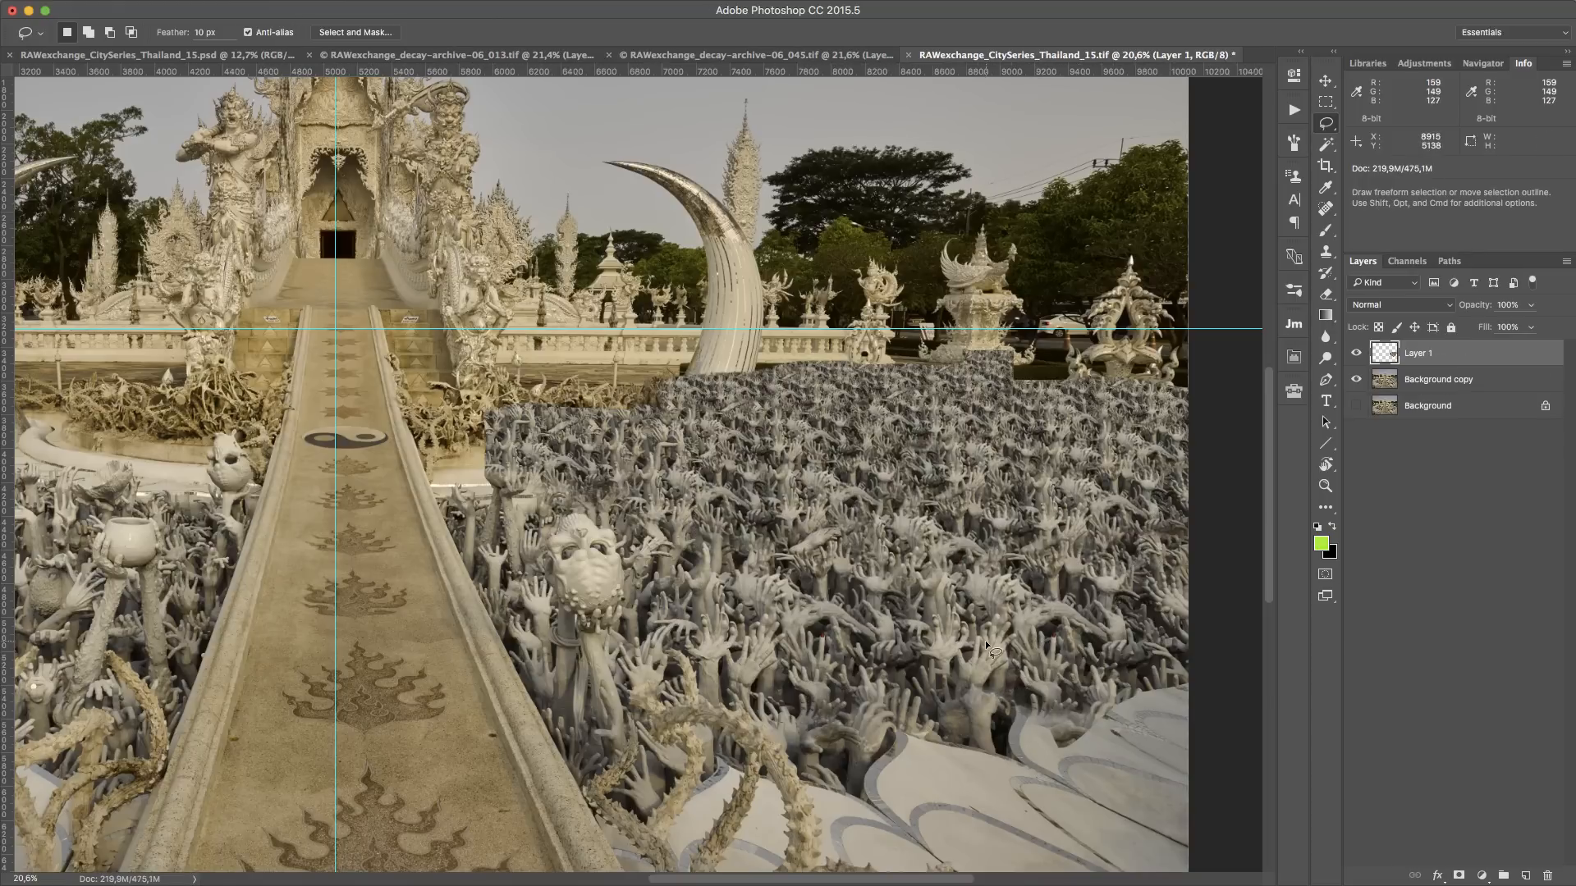
Scale the large hands copy up to about 174% from the guide crossing and shift it horizontally toward the walkway over the right foreground
key(super+t)
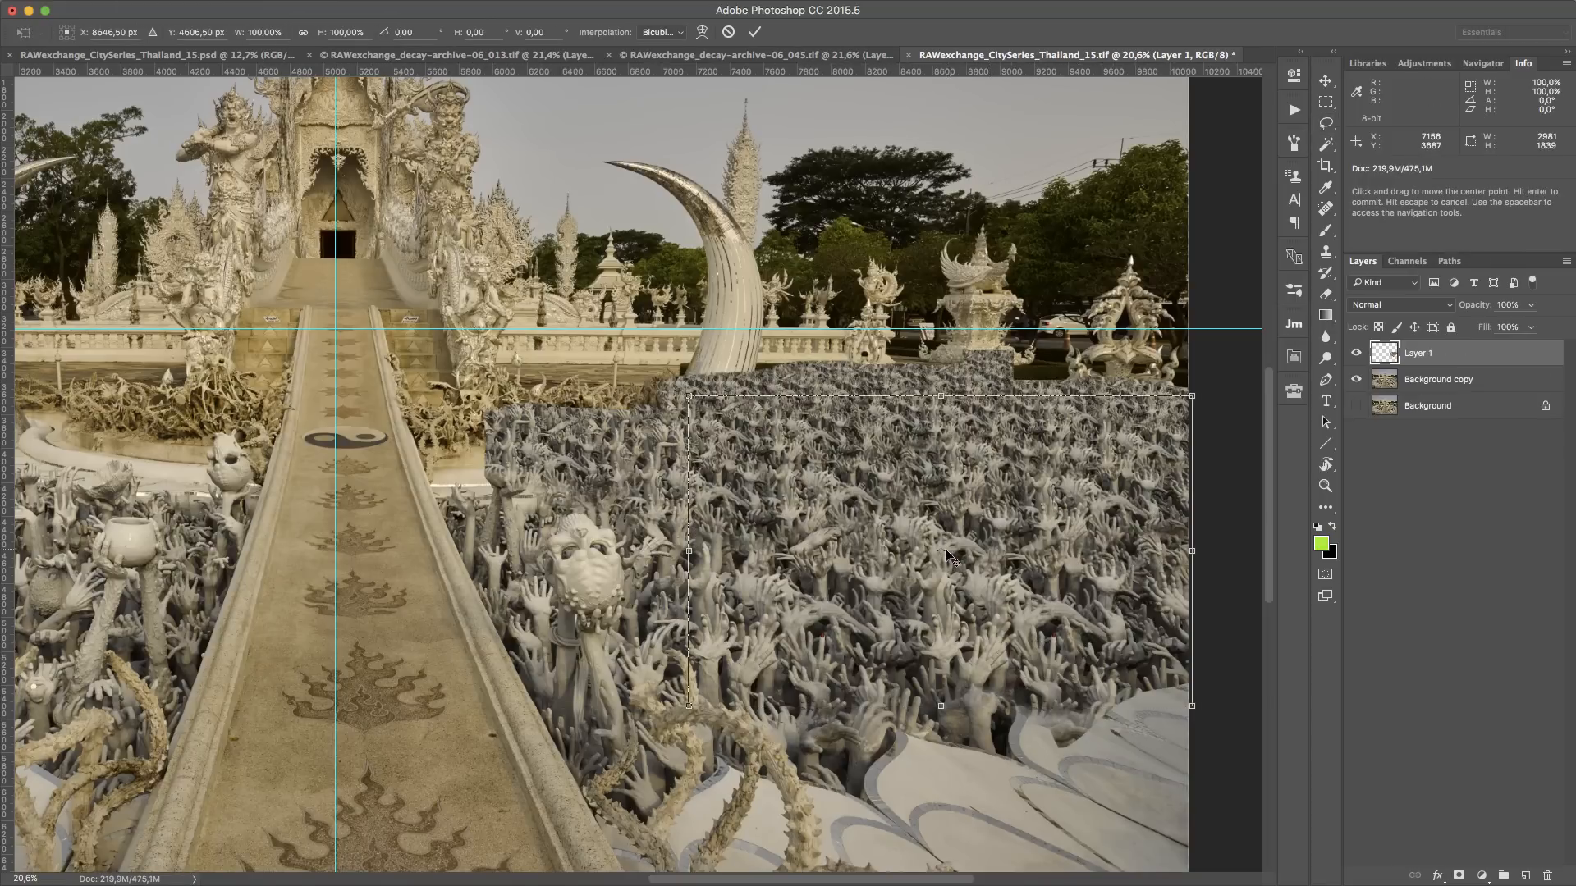
drag(940, 551, 337, 330)
drag(1192, 705, 878, 662)
drag(1105, 882, 861, 863)
scroll(1001, 728, down, 5)
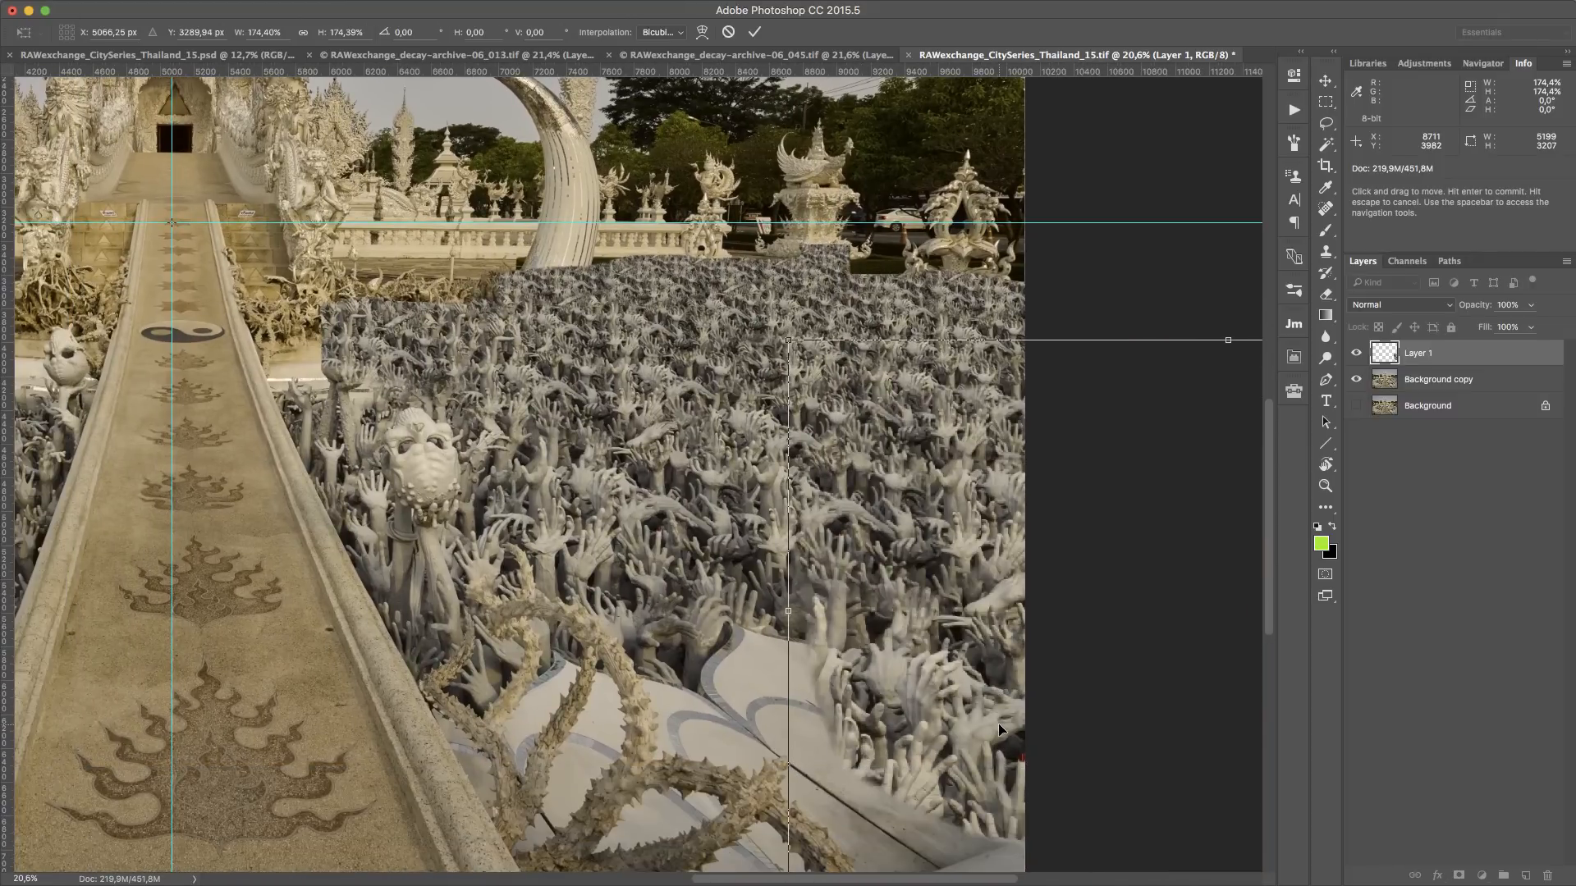
scroll(1002, 729, down, 1)
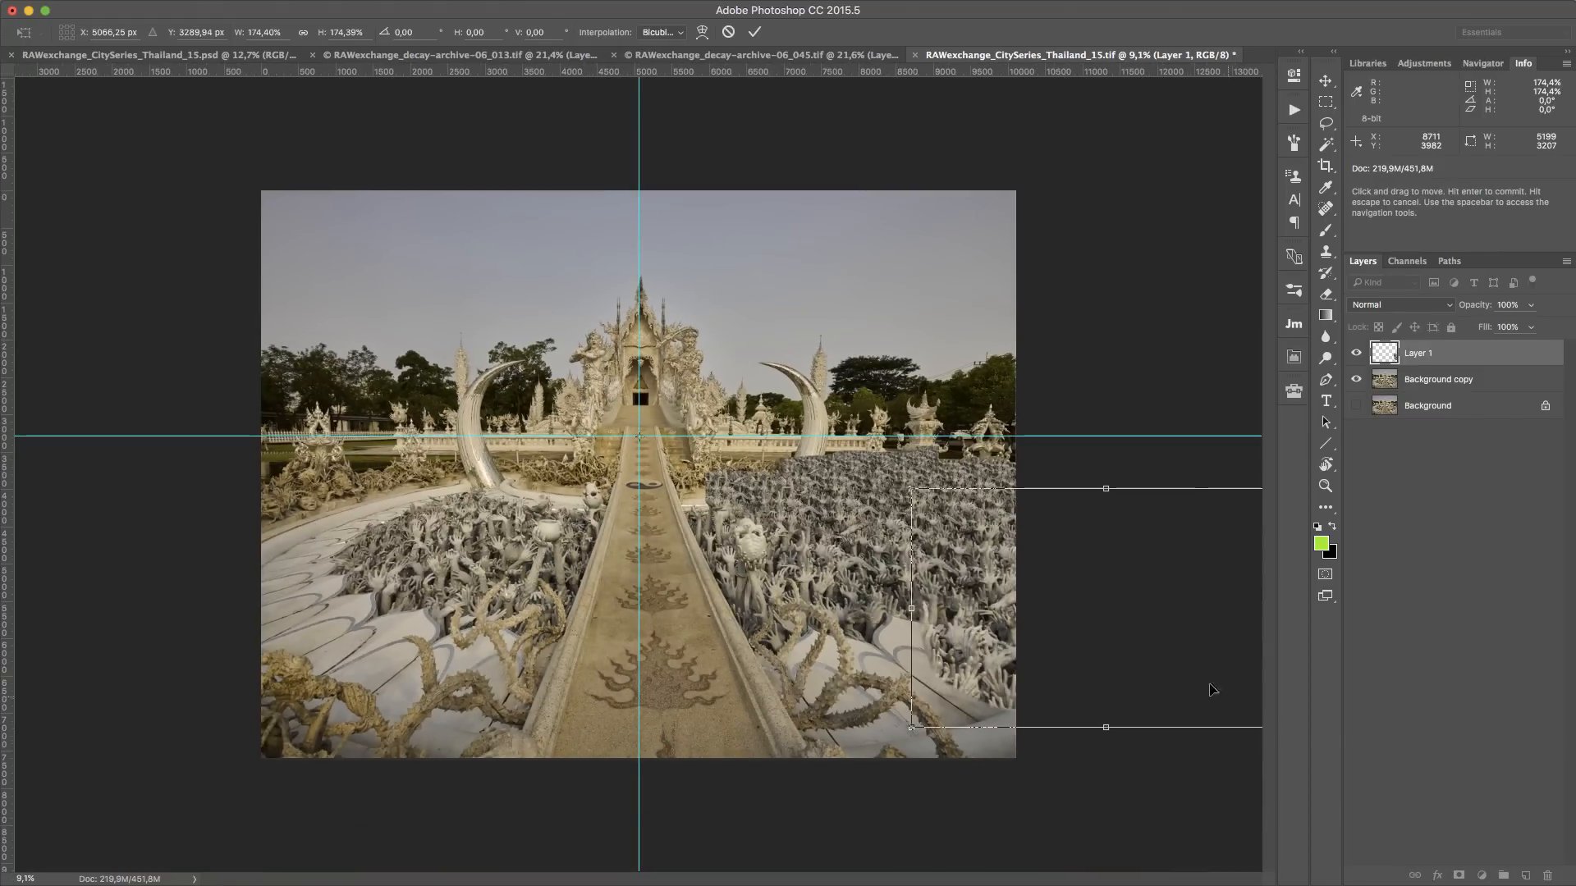
drag(1166, 654, 959, 654)
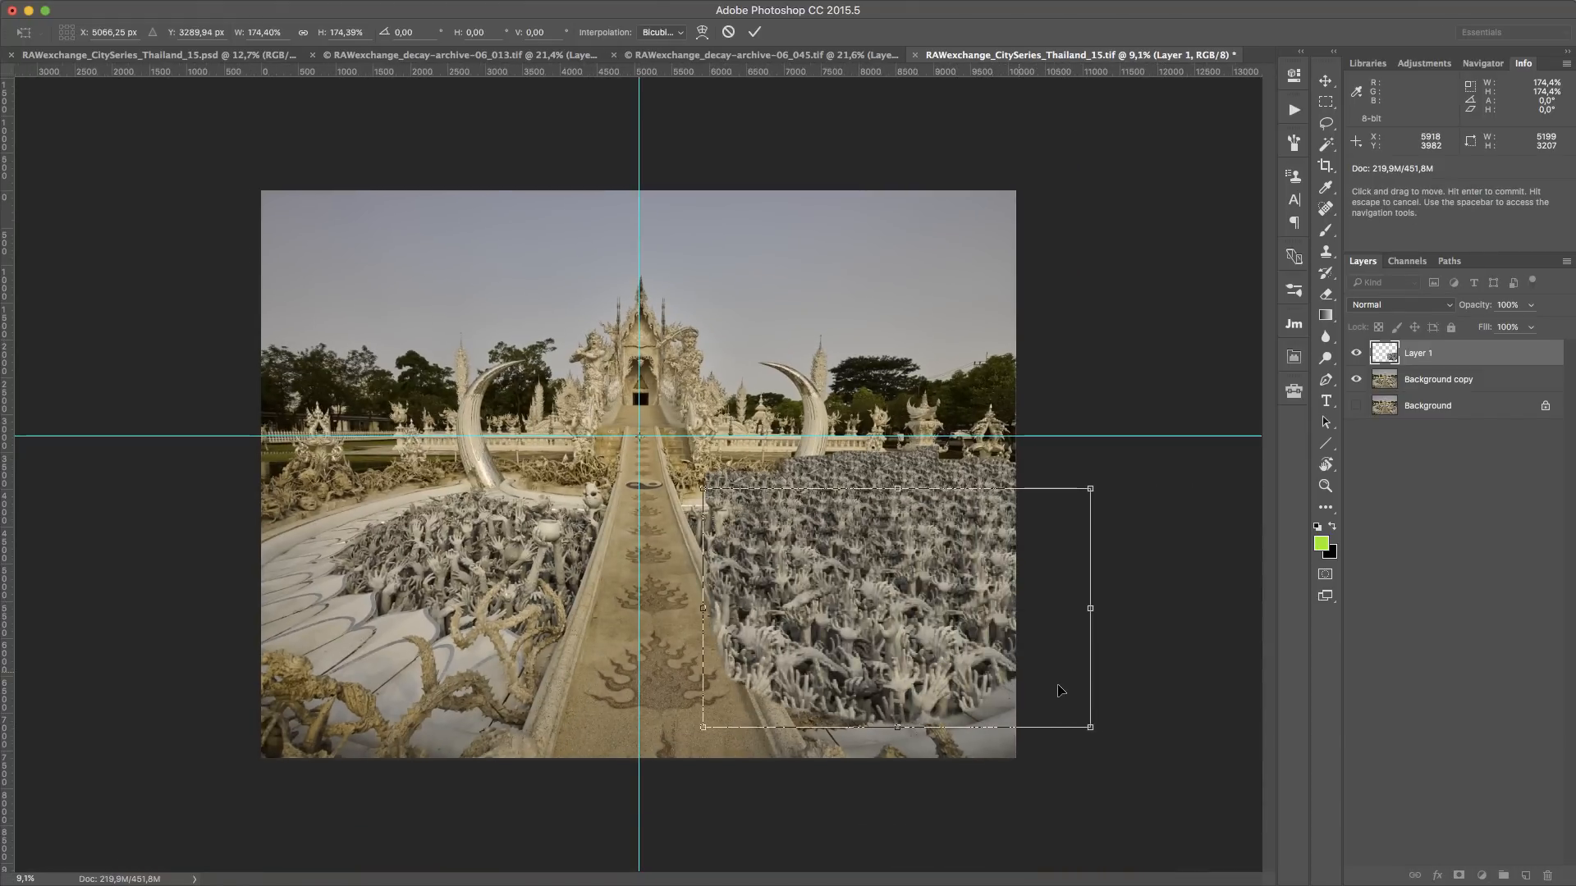
Enlarge the hands copy to about 242% so it fills the right foreground, and merge it into Background copy
drag(1094, 729, 1272, 836)
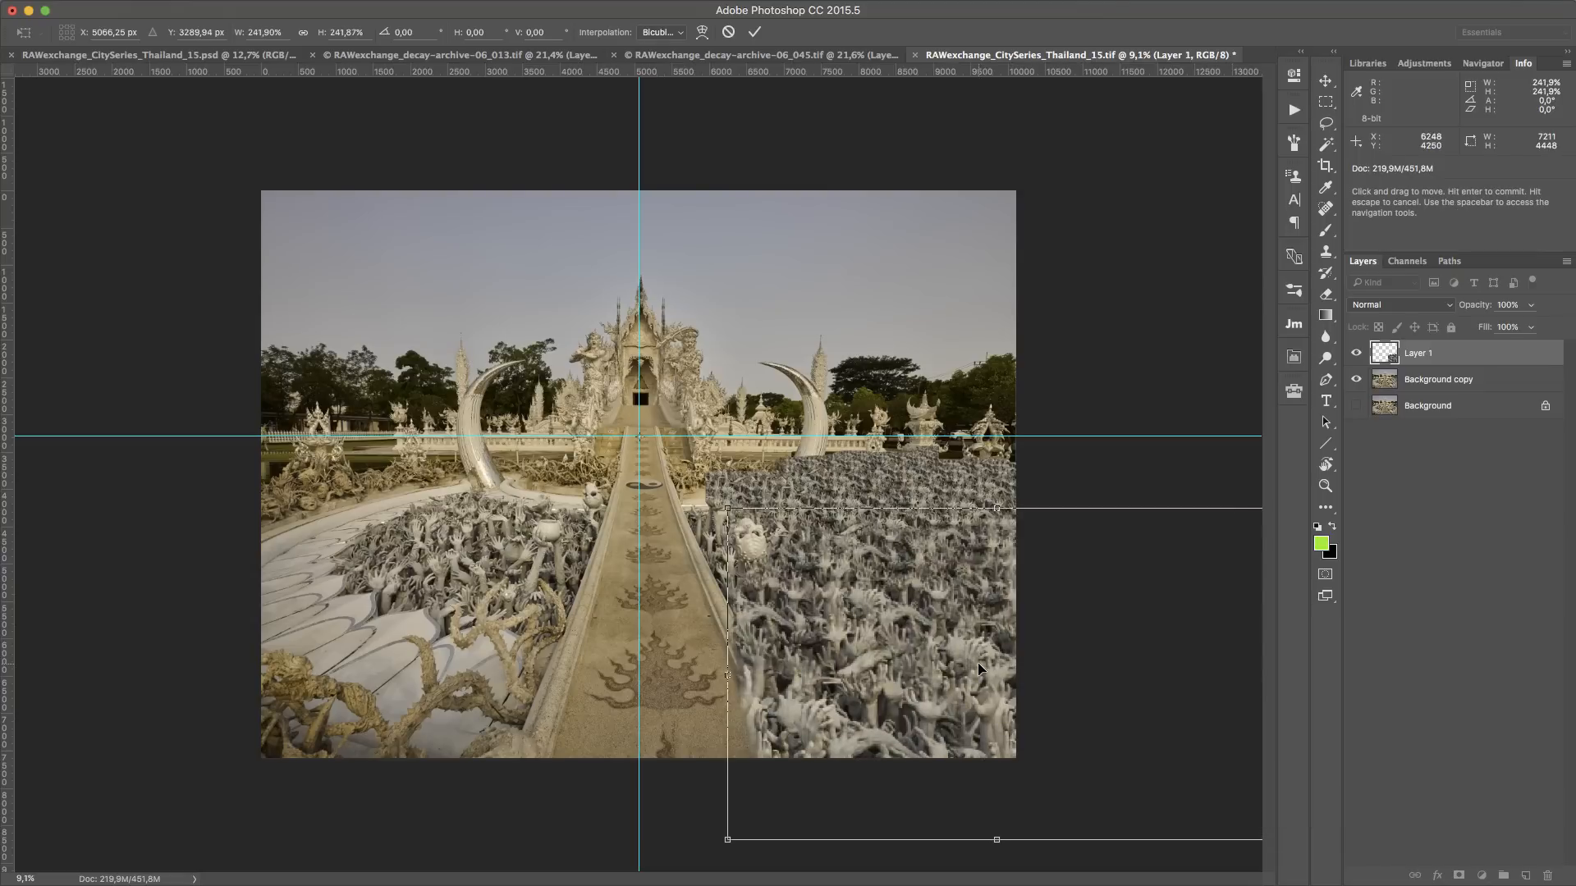
key(Return)
key(l)
key(super+0)
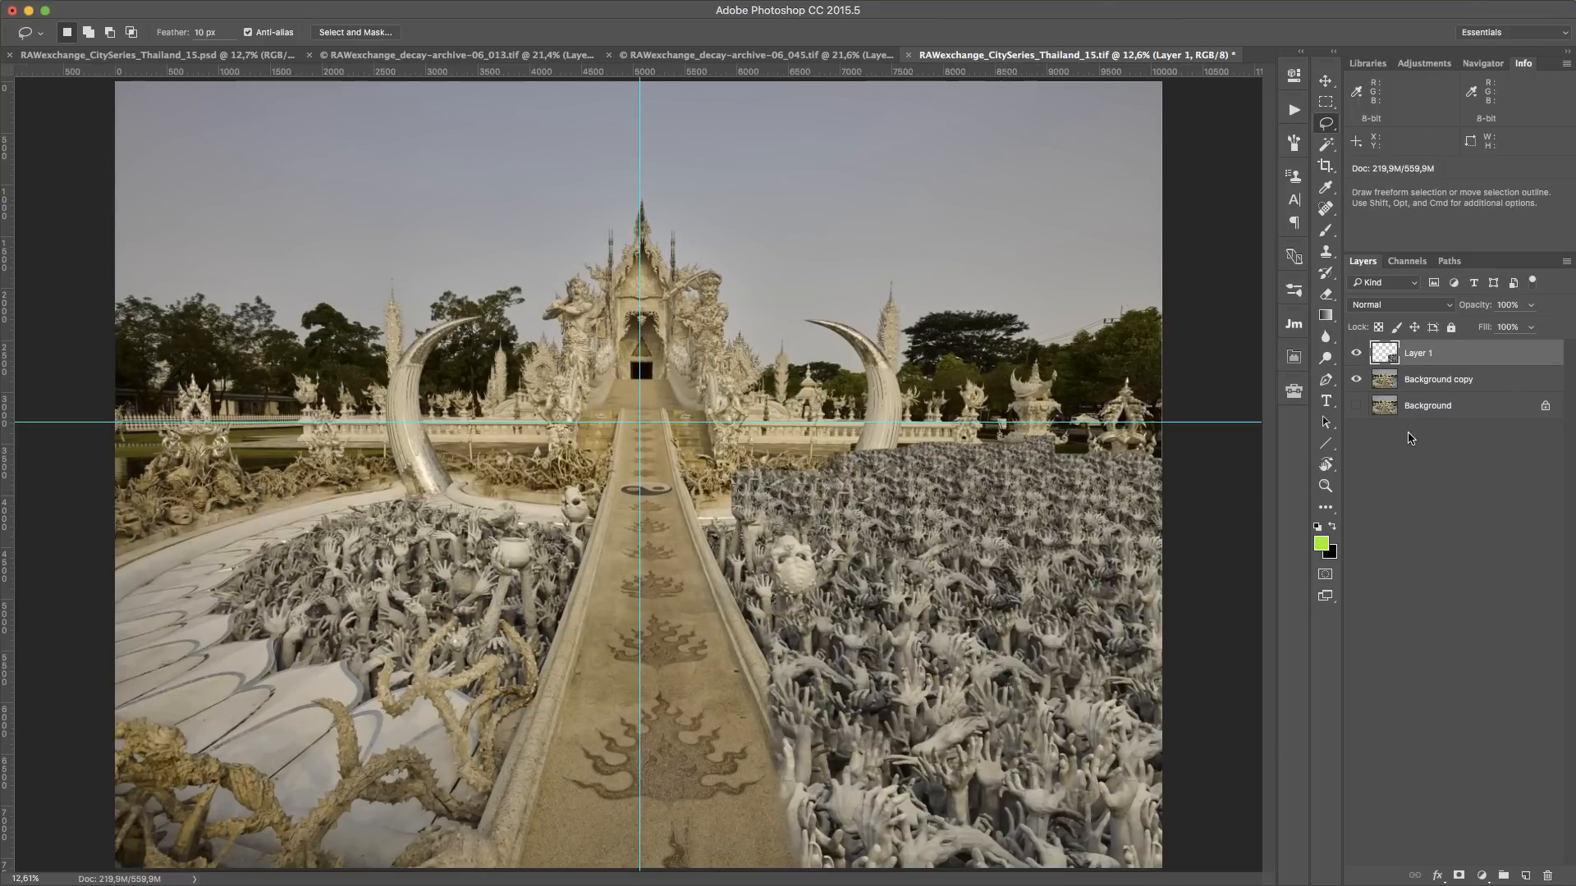
key(Delete)
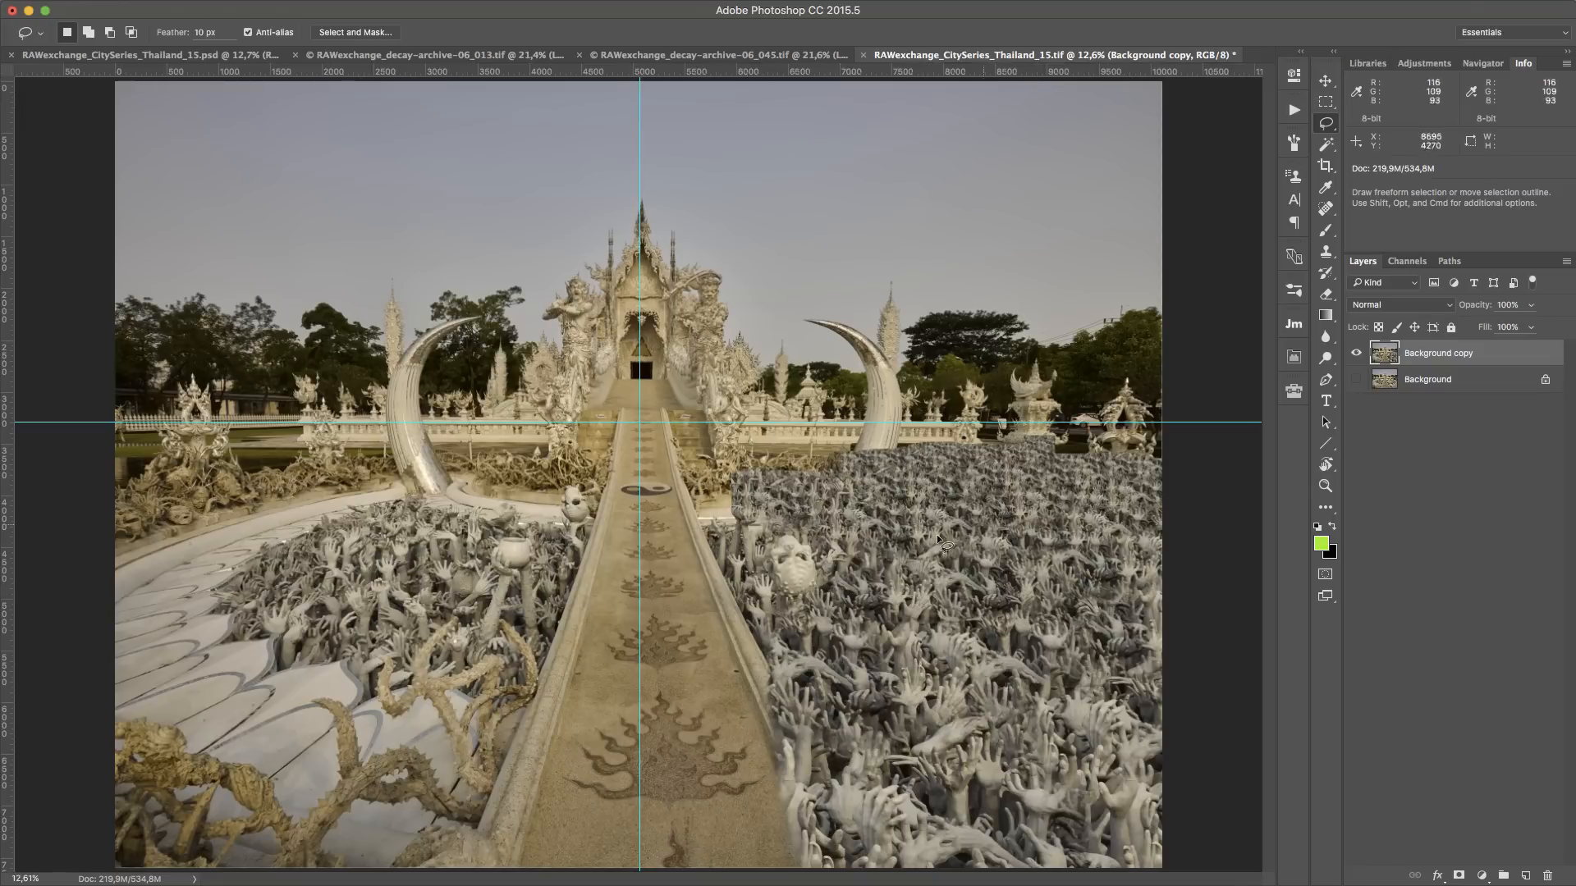
Copy the hands in the photo's right foreground onto a new layer and shift the copy horizontally across the walkway
scroll(998, 663, down, 2)
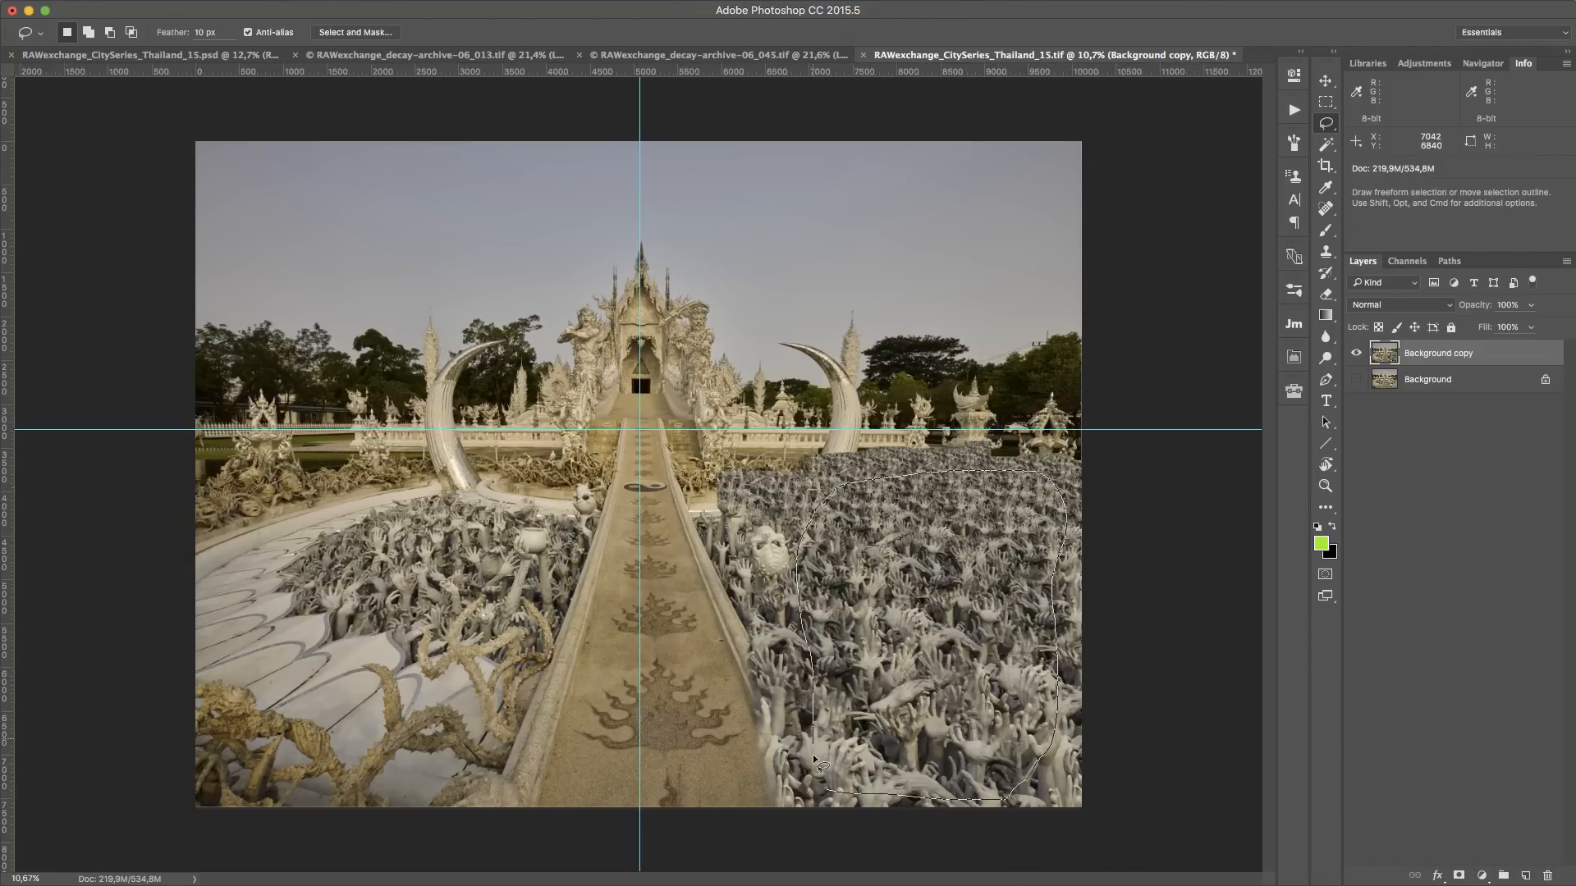
key(super+j)
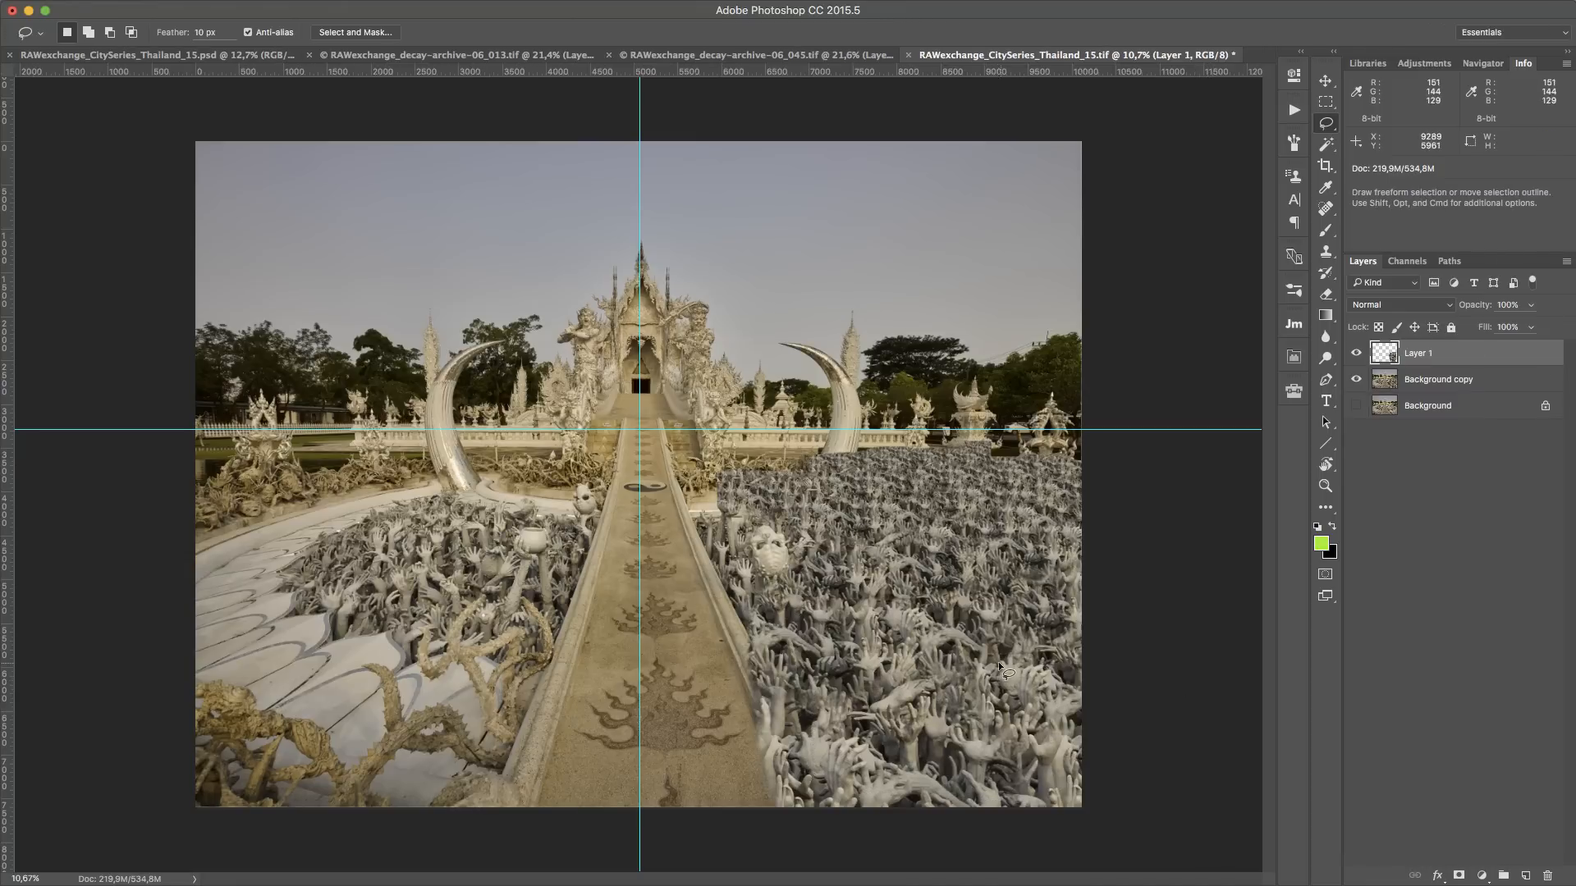
key(super+t)
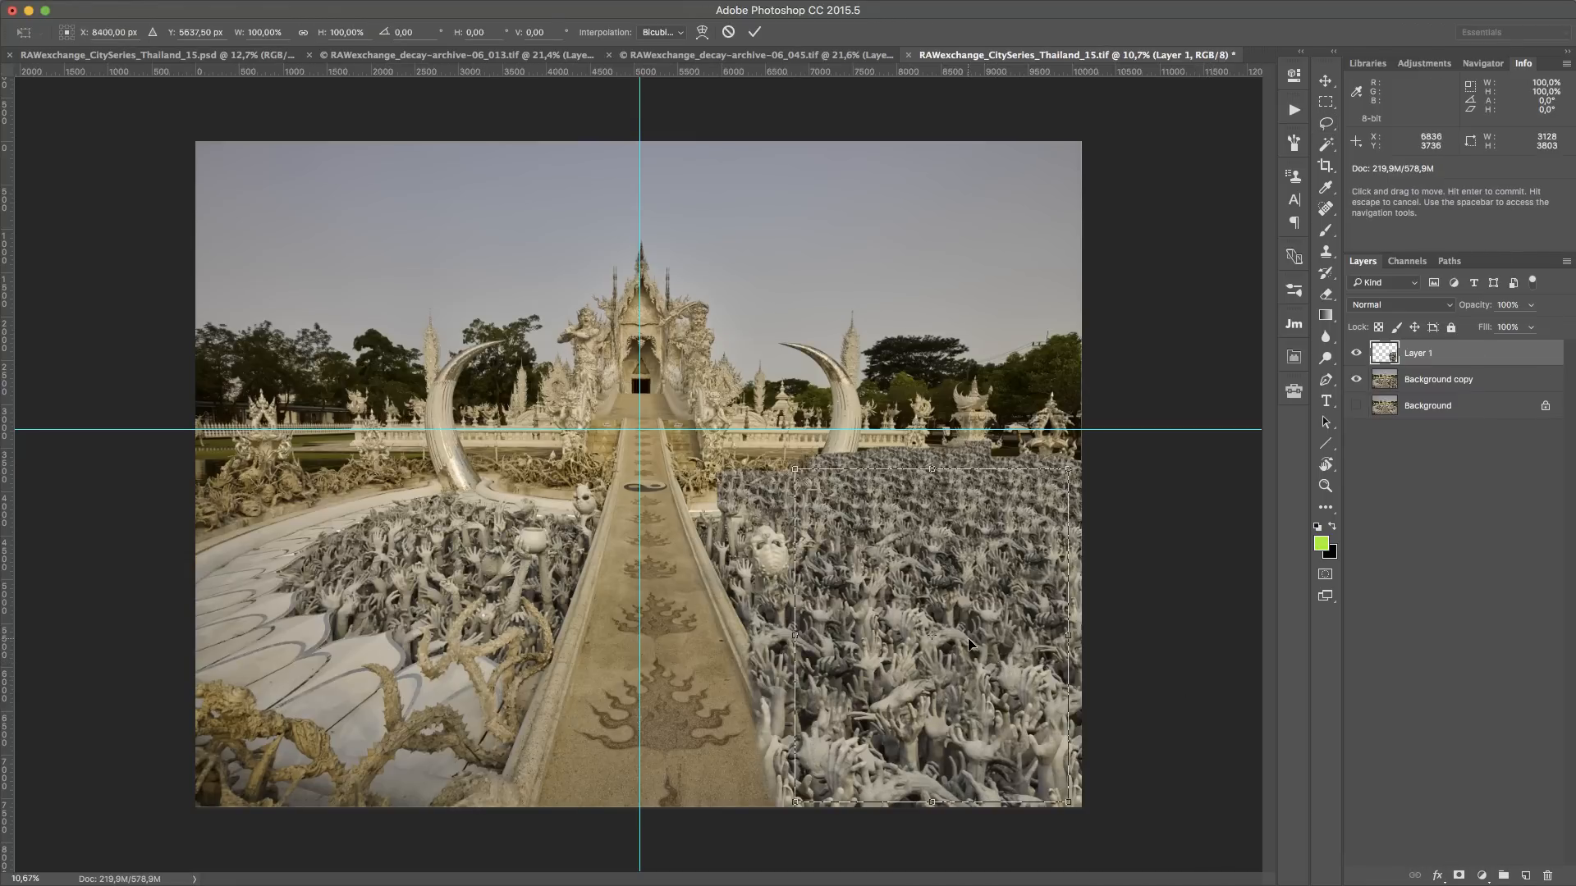
drag(968, 644, 642, 648)
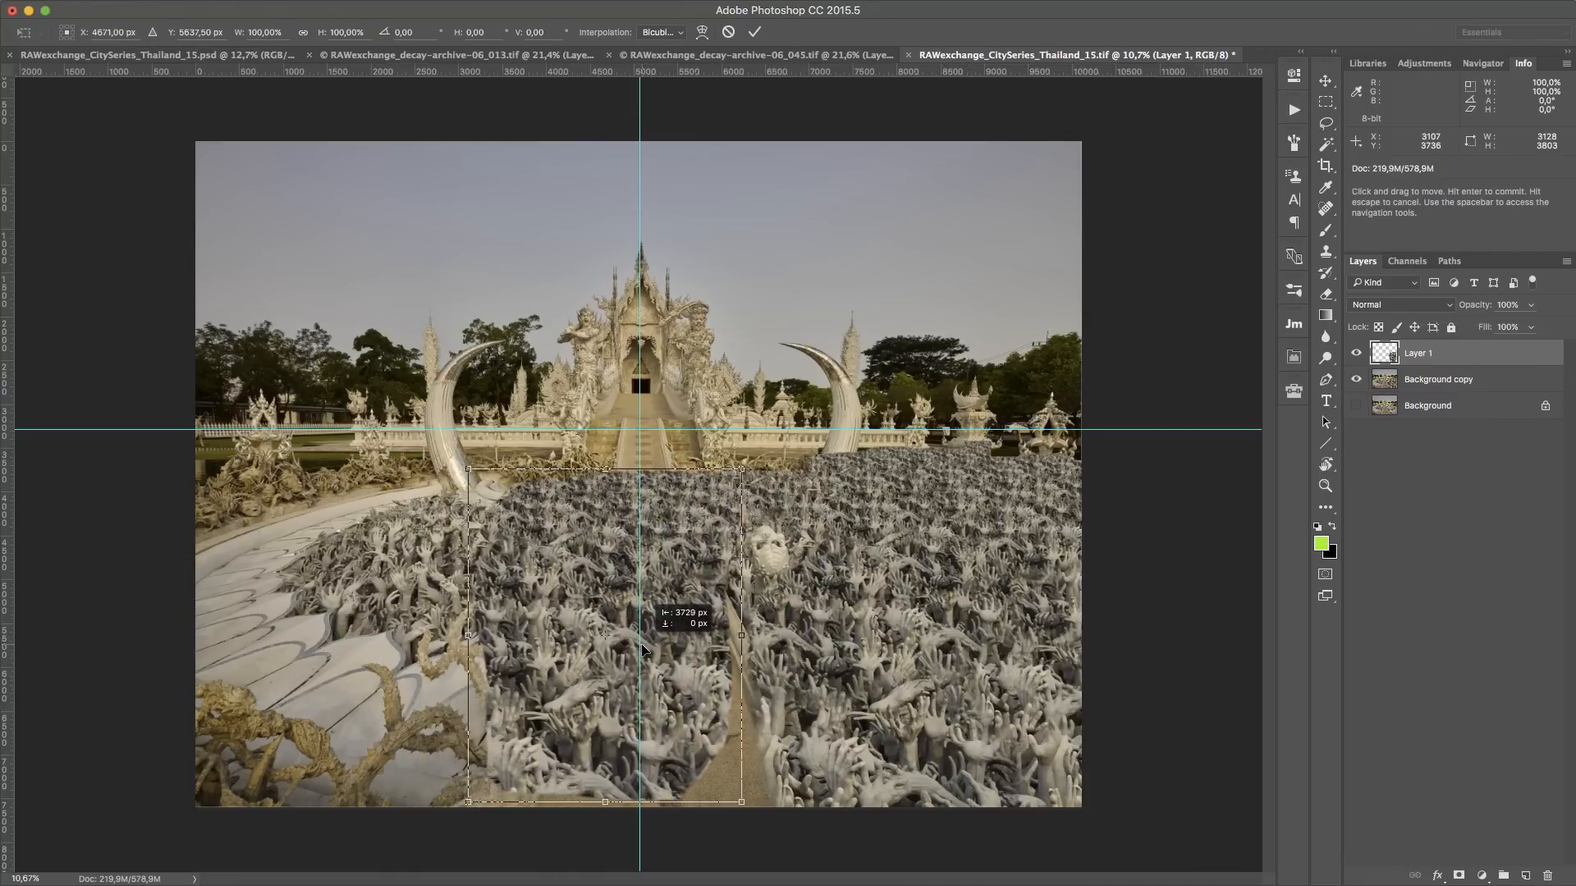
key(Return)
Lasso a patch of hands near the photo's right edge, merge the shifted copy down, and copy the patch onto a new layer
key(l)
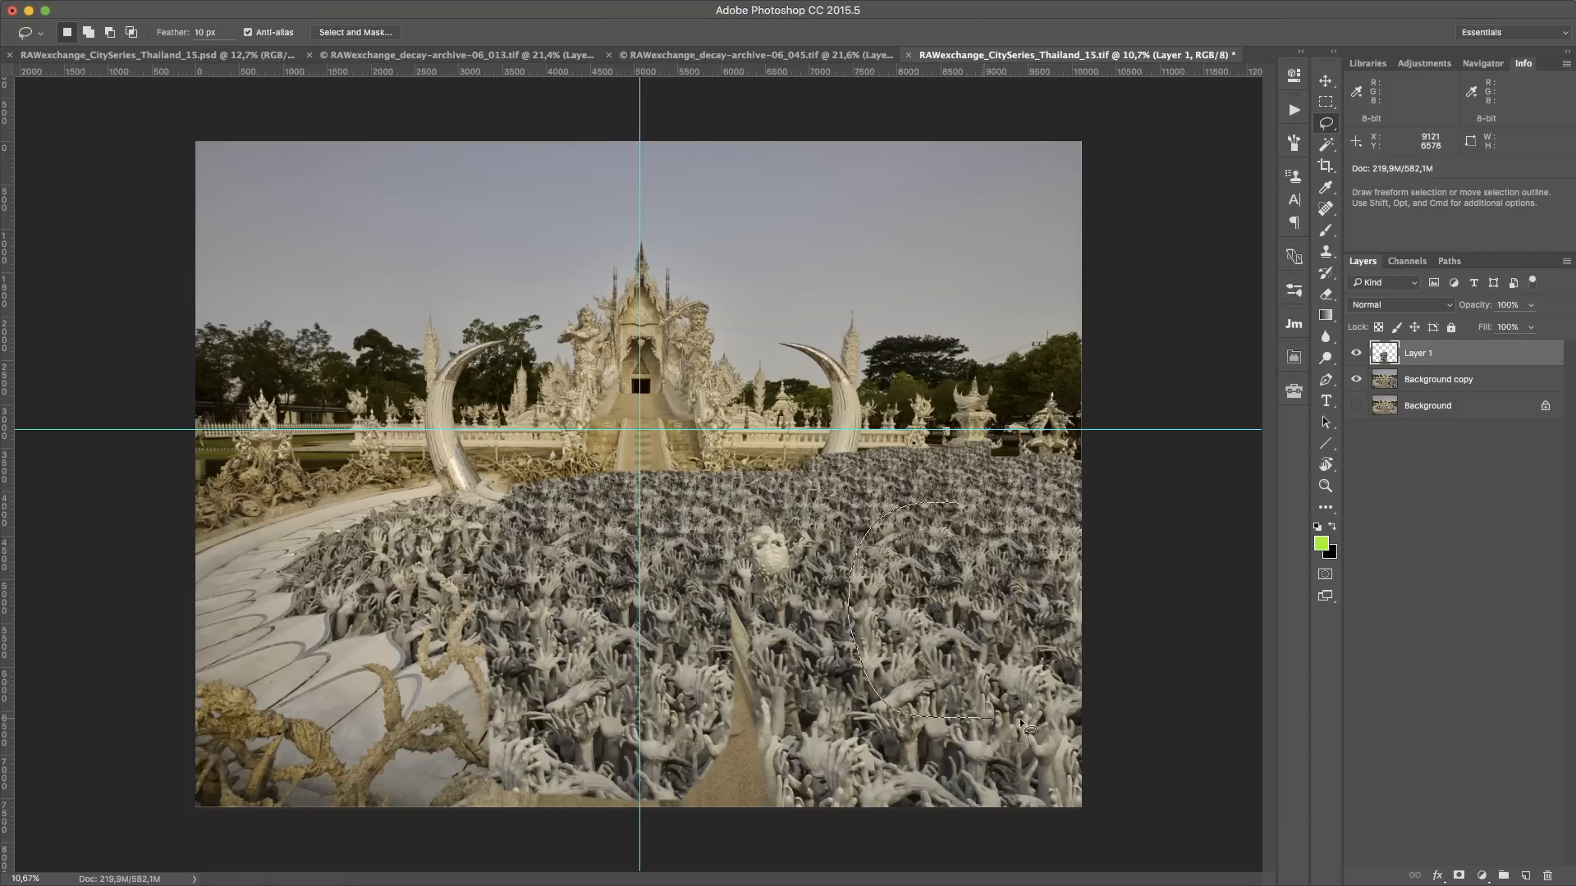
drag(1012, 512, 1010, 510)
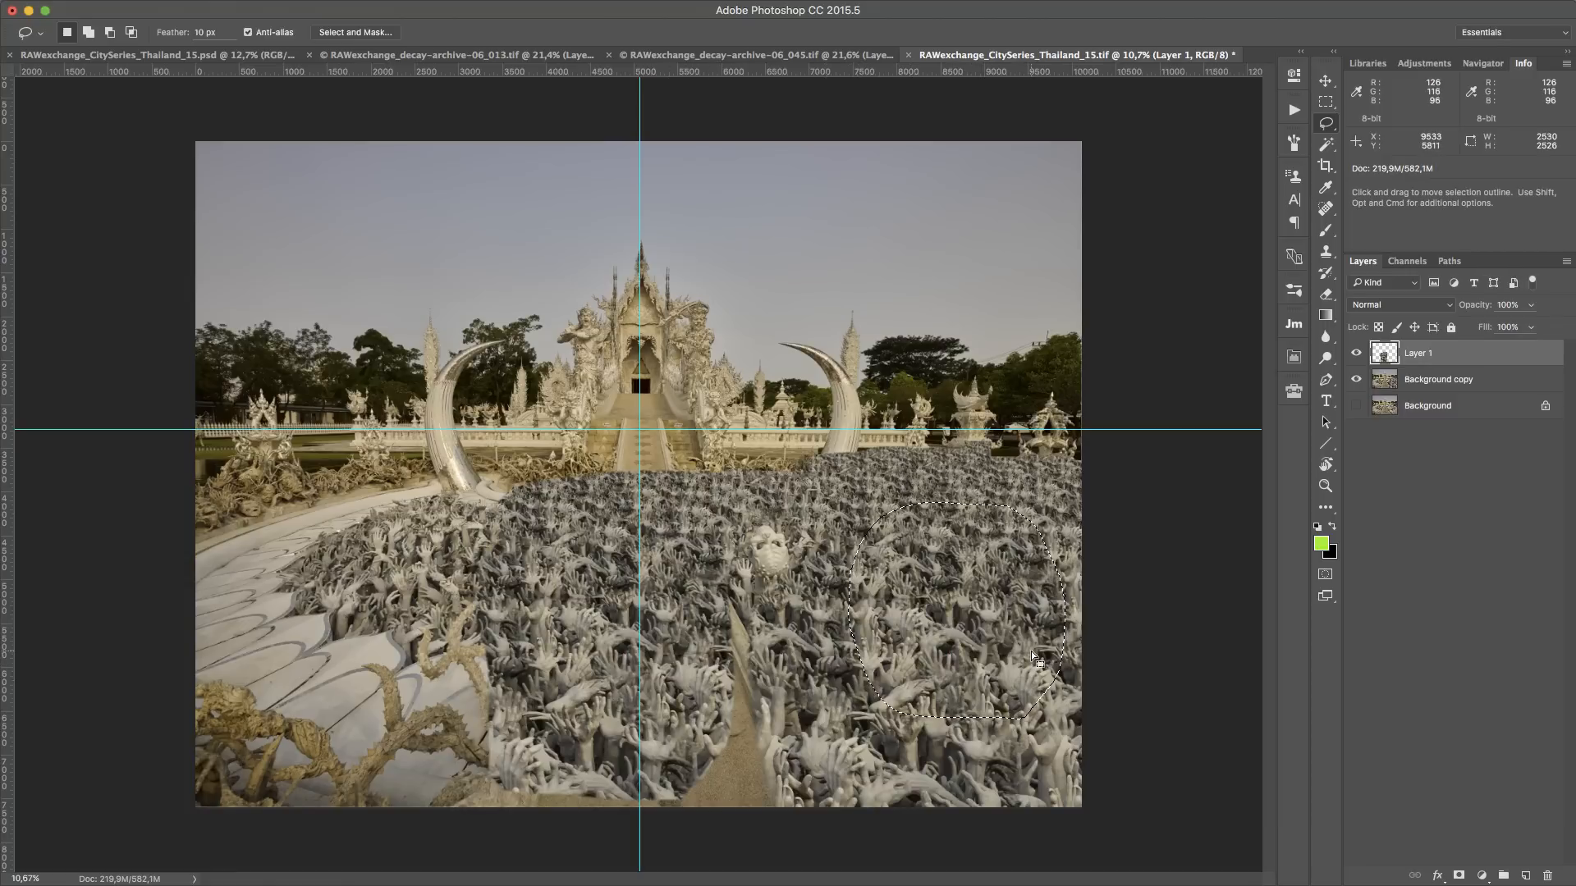
key(super+e)
key(super+j)
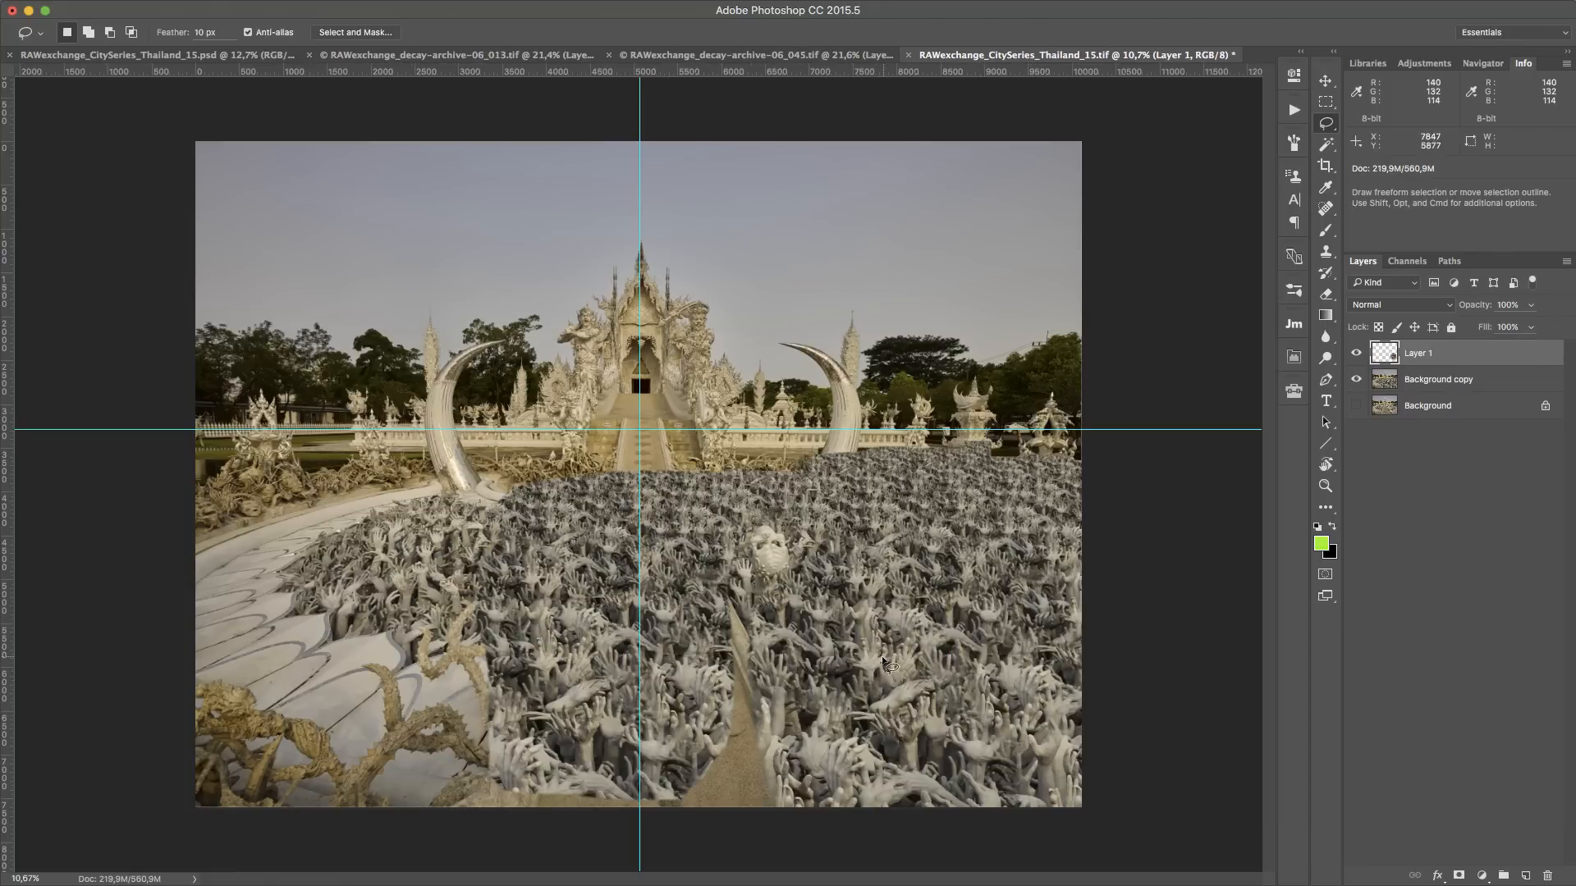
Scale the patch to about 134% from the guide crossing and shift it horizontally over the stone face and the remaining strip of walkway
key(super+t)
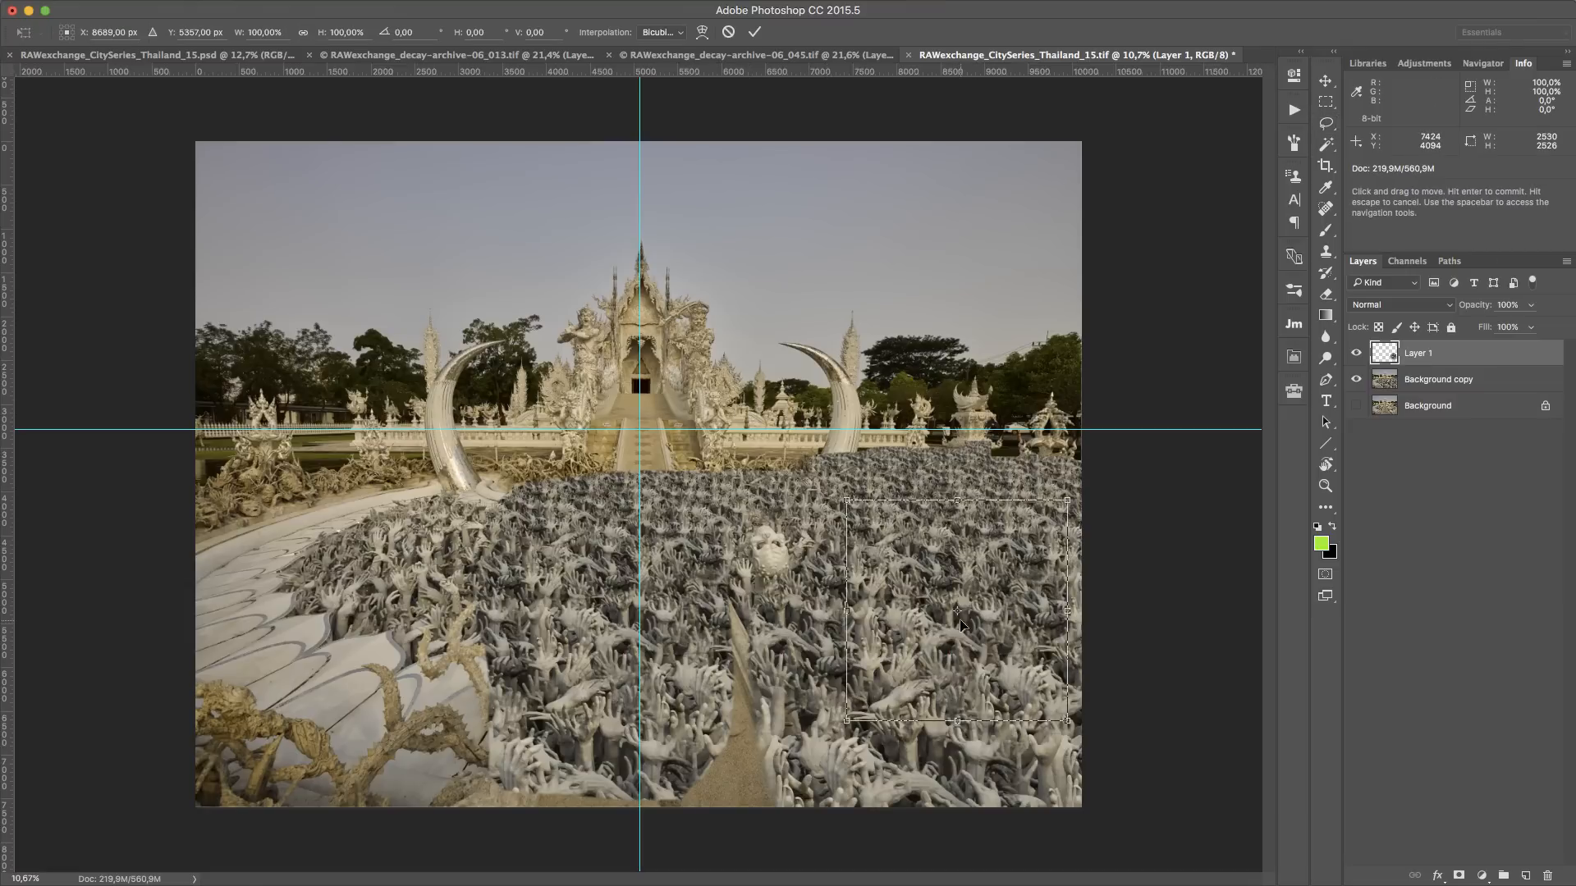
drag(958, 621, 642, 432)
drag(1067, 720, 1243, 828)
drag(984, 672, 604, 672)
drag(704, 700, 707, 701)
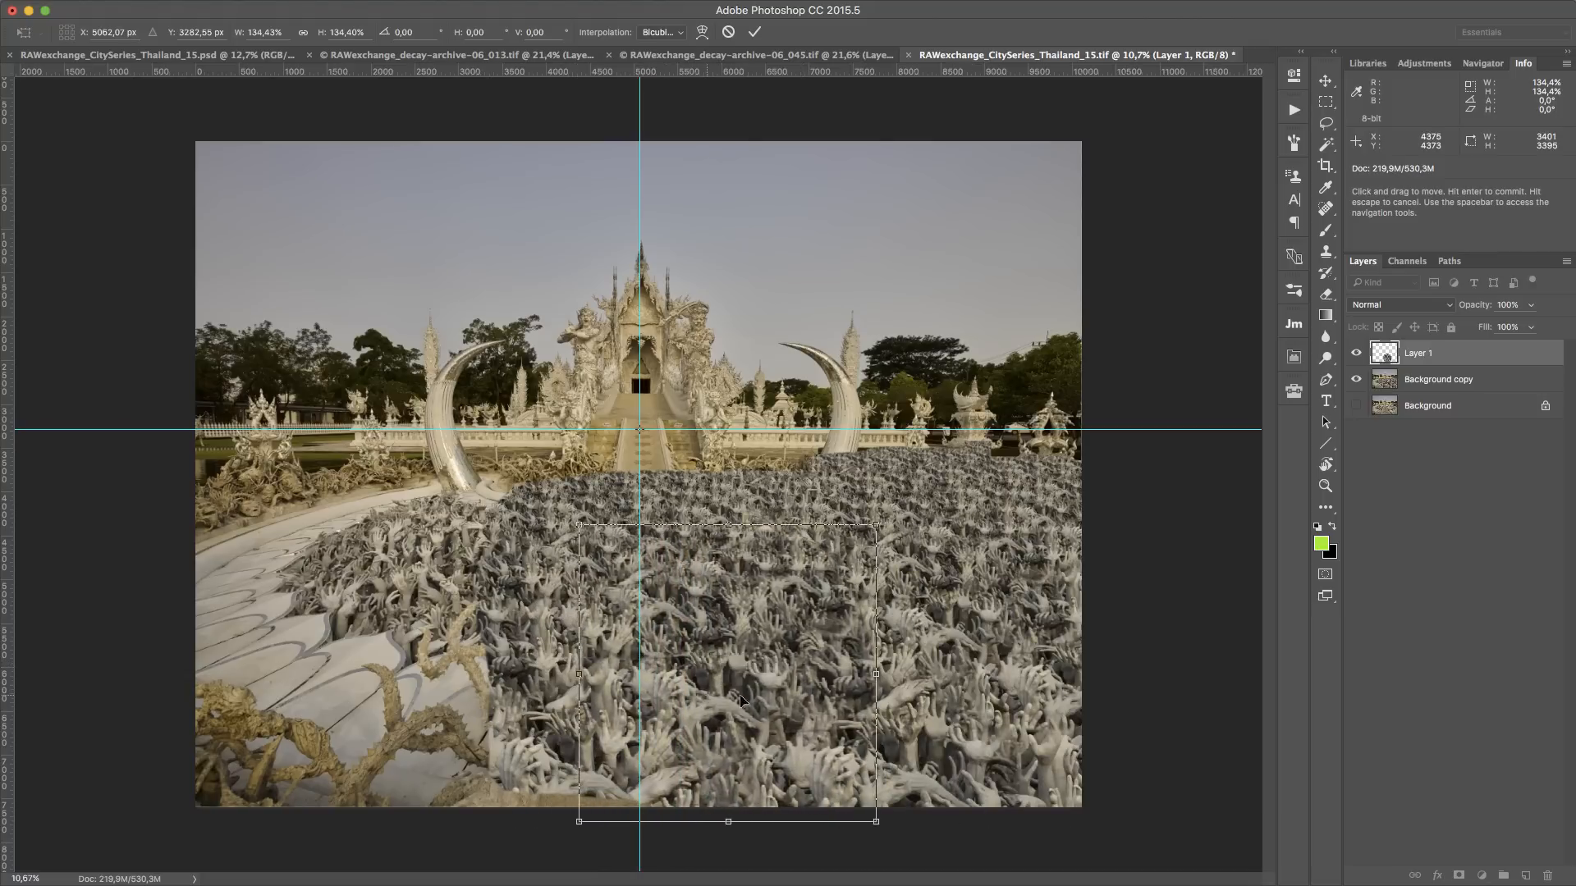
key(Return)
key(l)
Add a layer mask to the enlarged hands patch and lower the layer's opacity to about 54%
scroll(755, 643, up, 3)
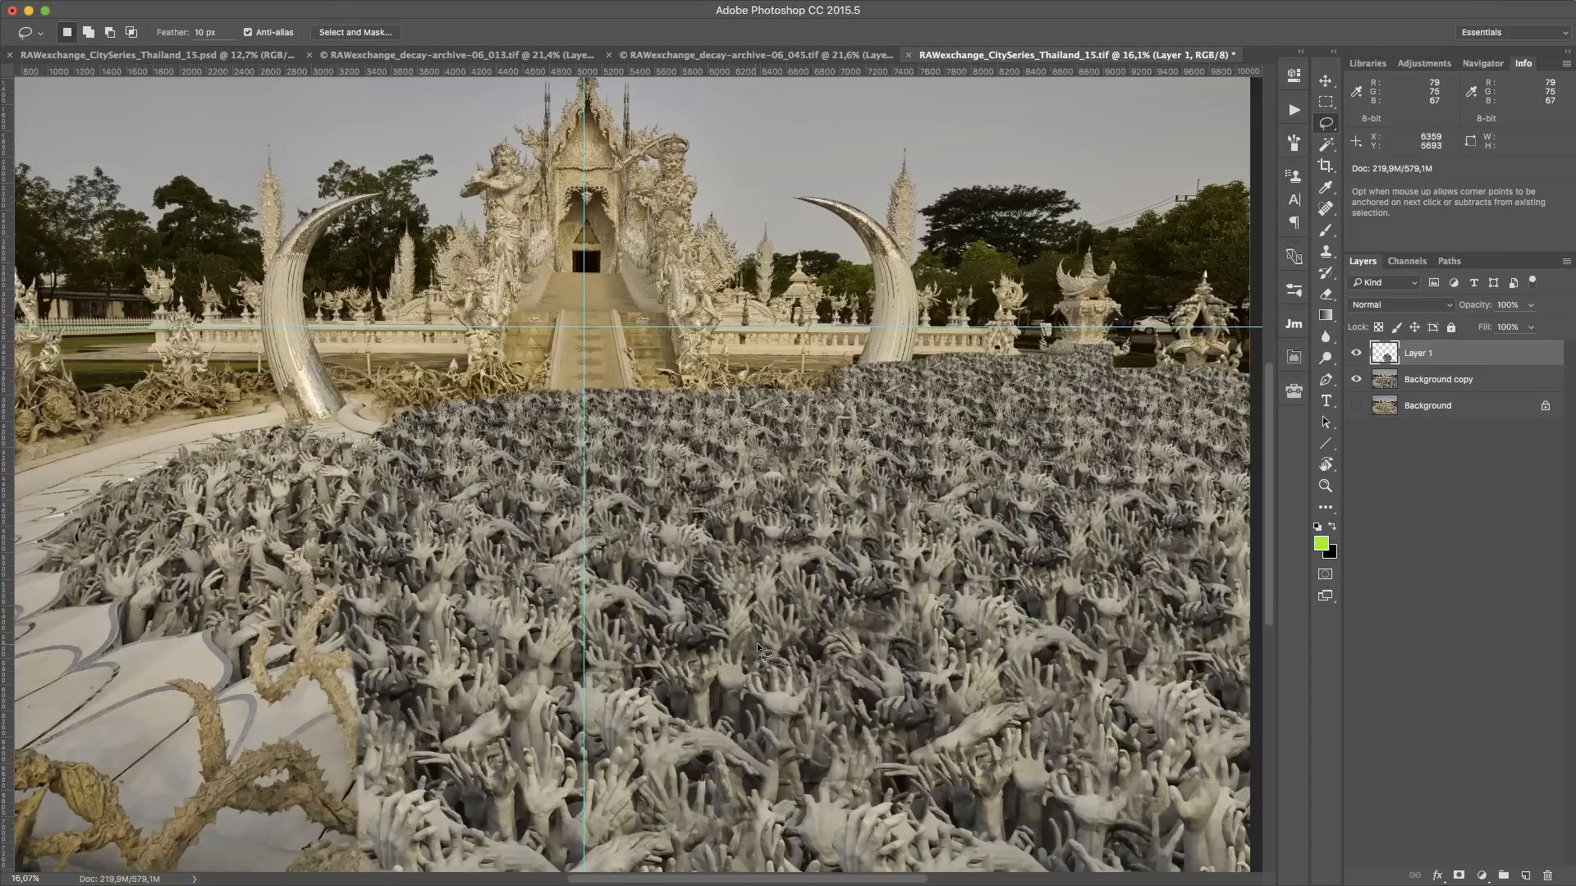
click(1356, 353)
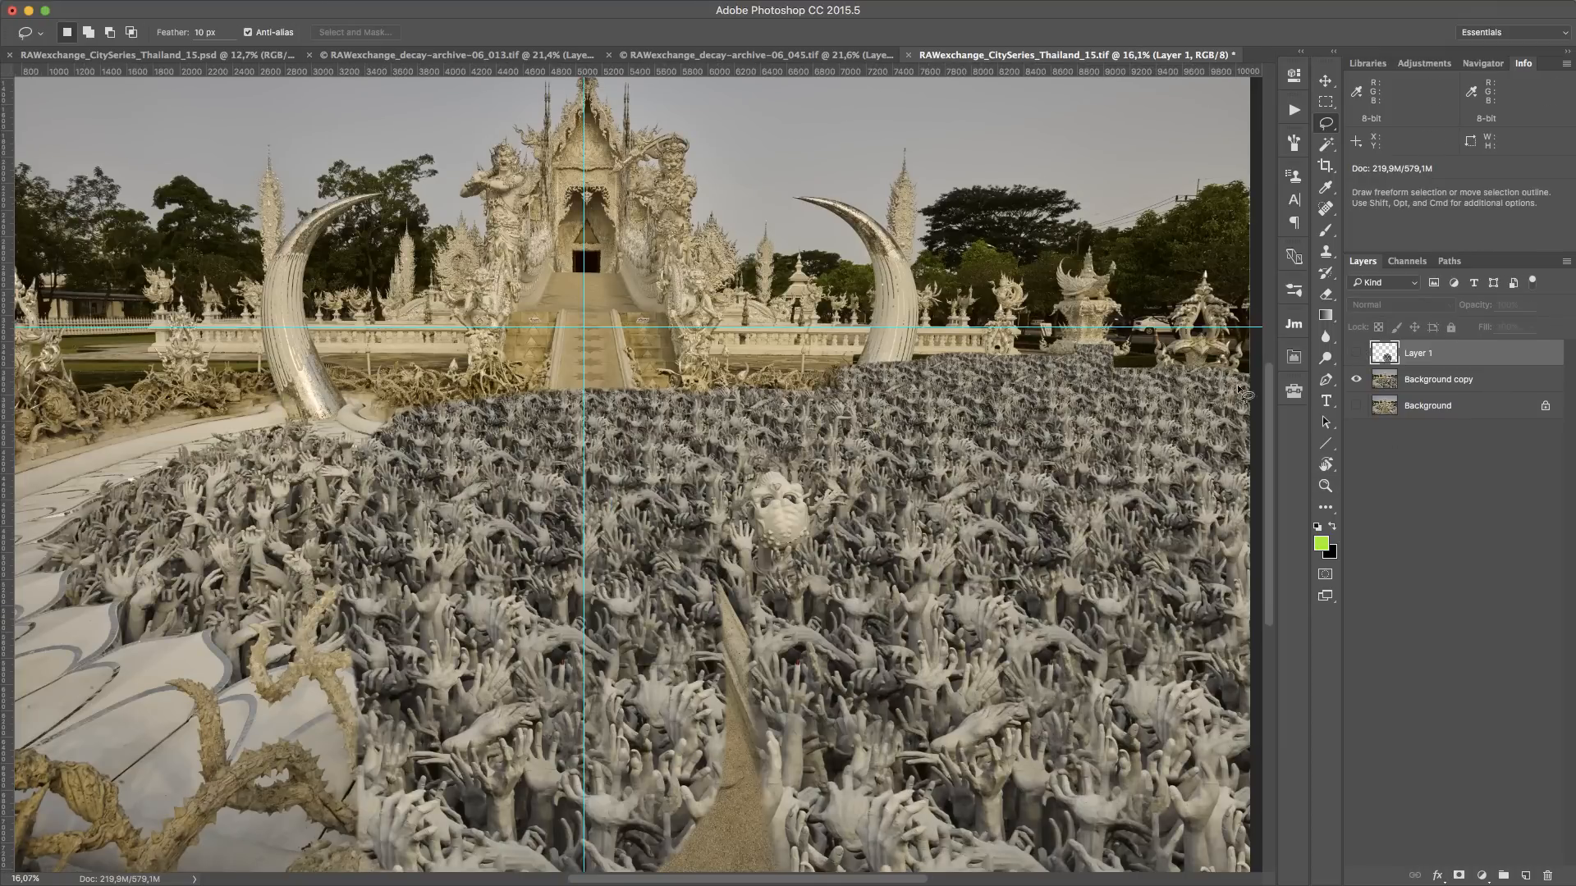
click(1461, 876)
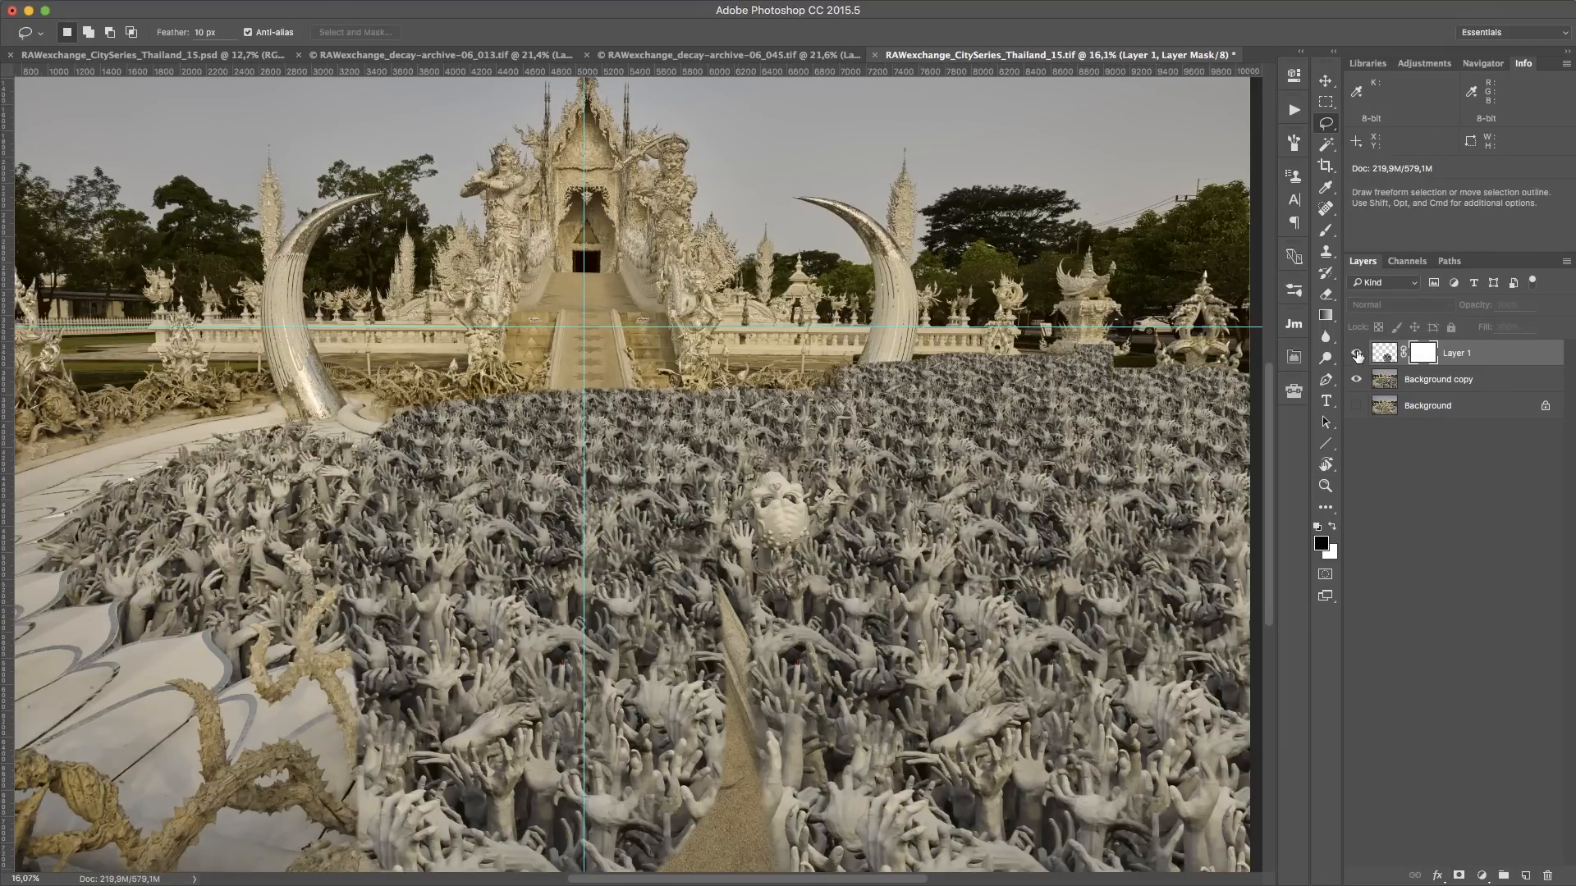
click(1356, 353)
drag(1466, 310, 1445, 309)
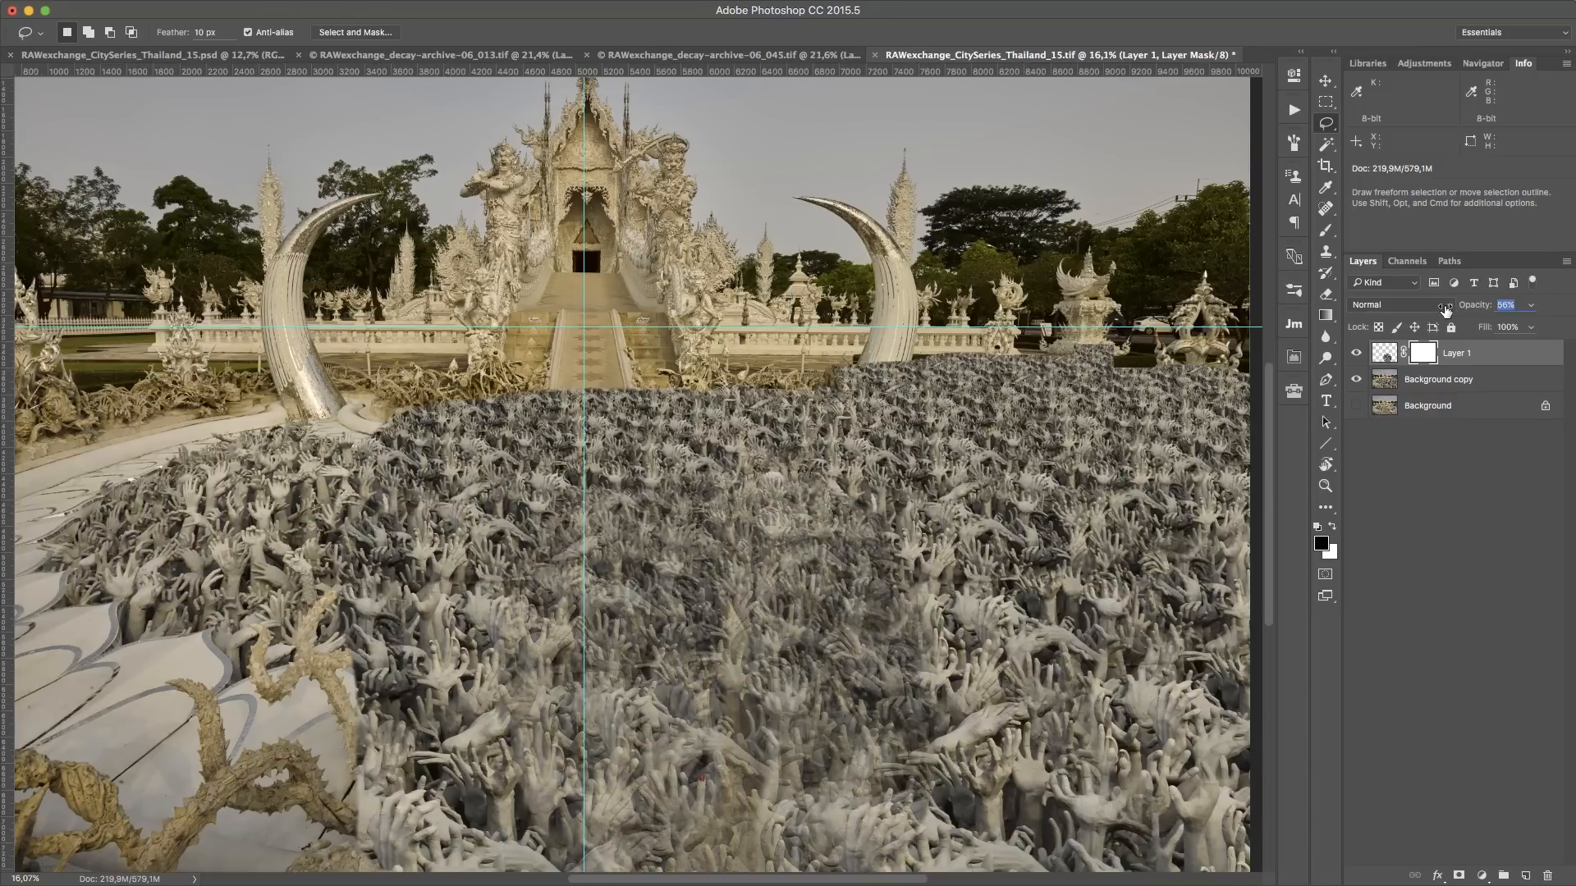
click(1358, 354)
click(1357, 354)
Paint black on the mask over the stone face with an enlarged brush, and restore the layer's opacity to 100%
key(b)
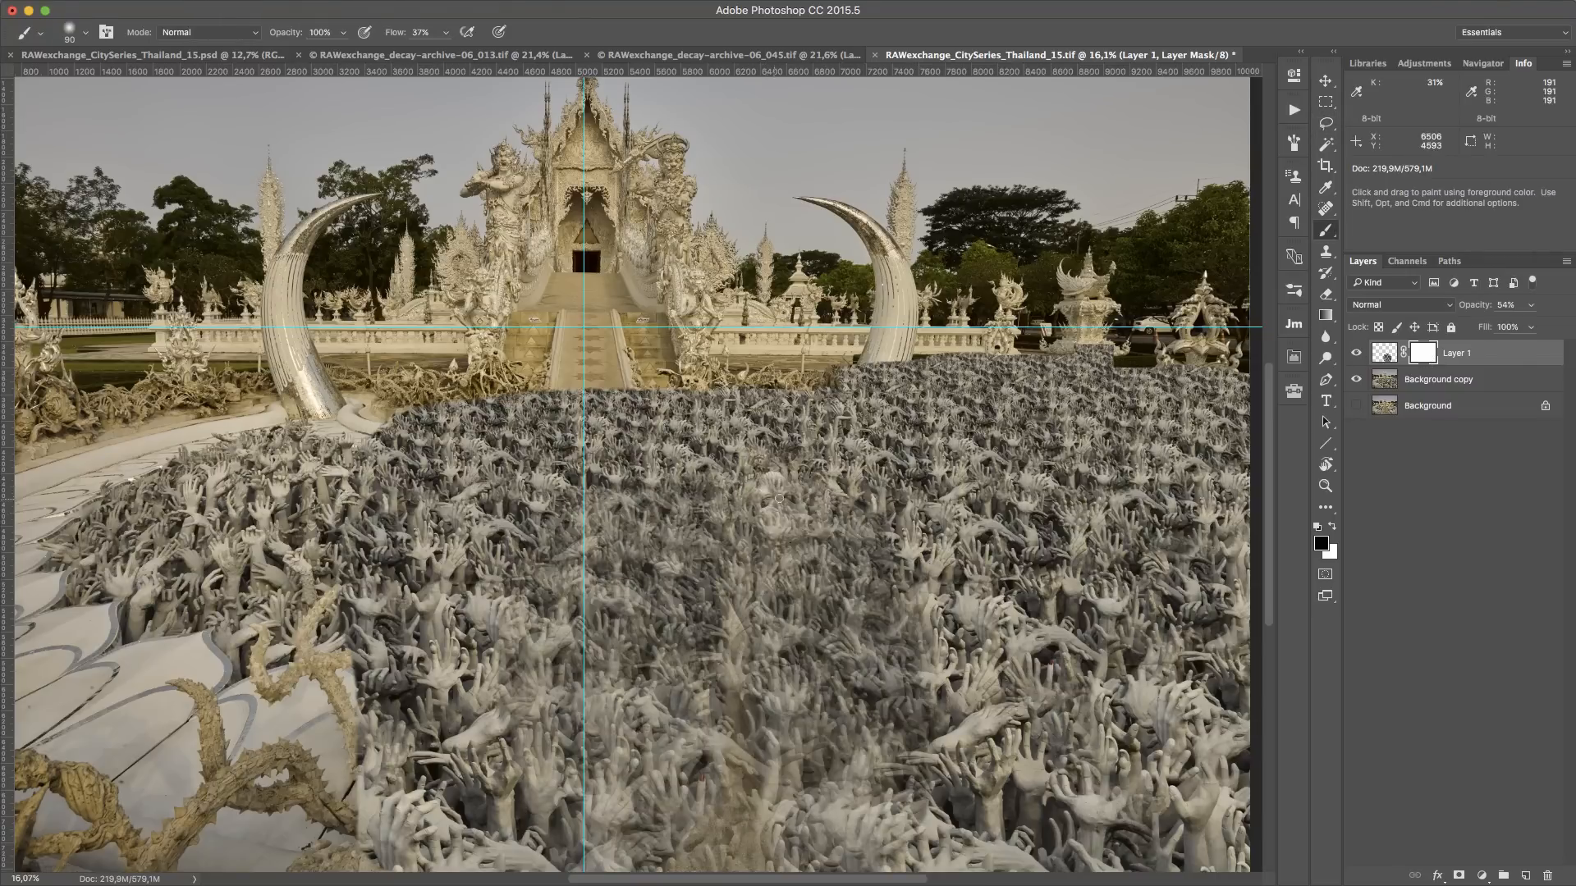
key(bracketright)
key(bracketright)
mouse_move(794, 500)
mouse_down()
mouse_move(750, 482)
mouse_move(747, 513)
mouse_move(773, 538)
mouse_move(821, 522)
mouse_move(818, 572)
mouse_move(739, 502)
mouse_up()
key(bracketright)
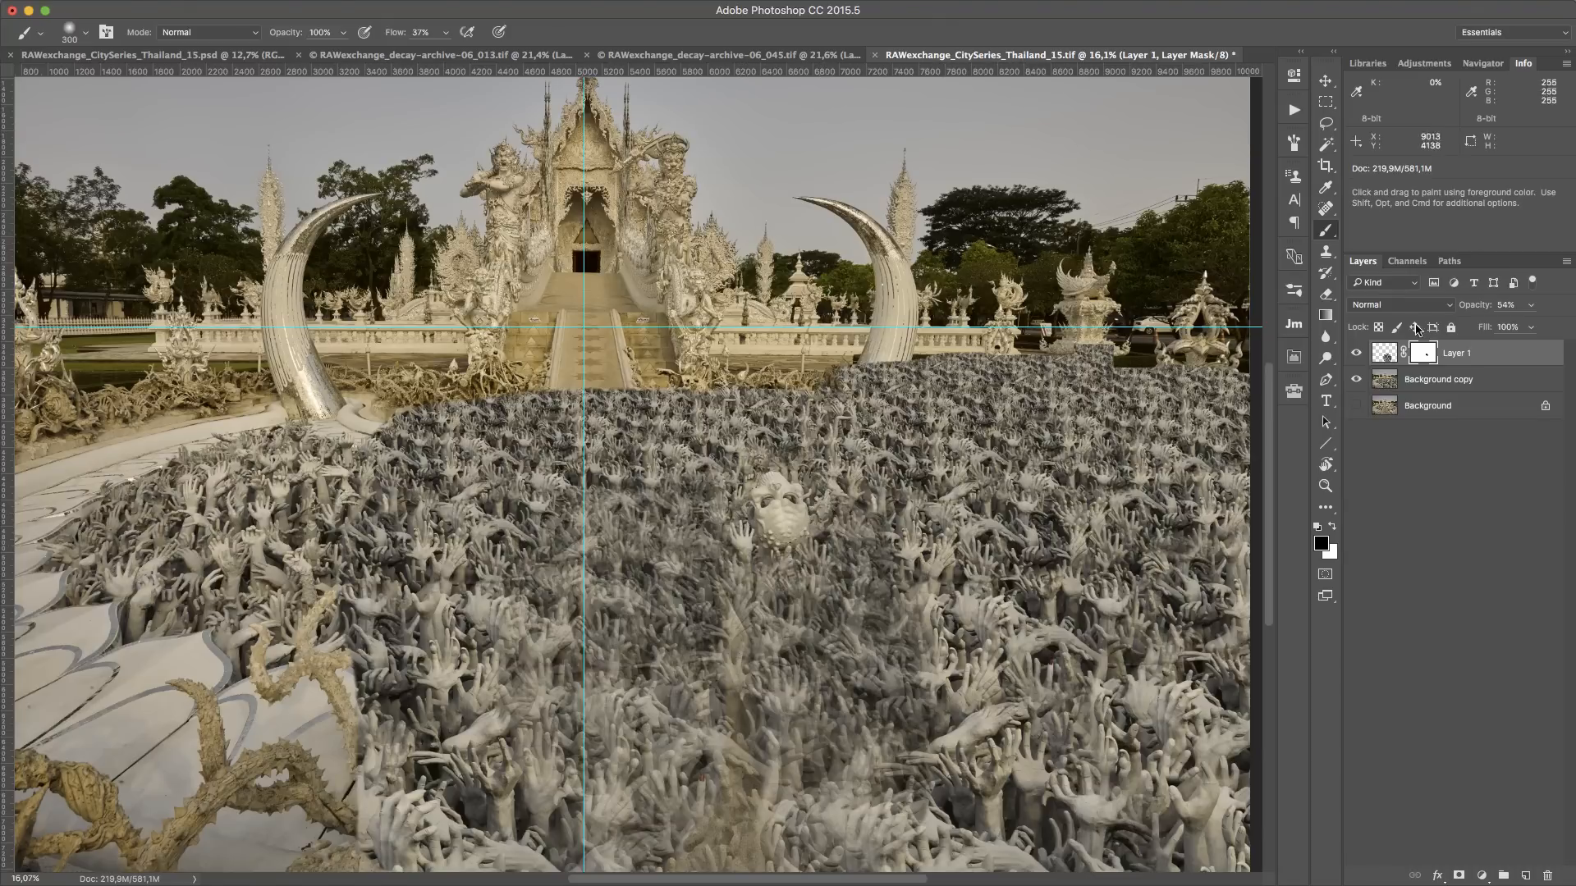
drag(1563, 313, 1569, 353)
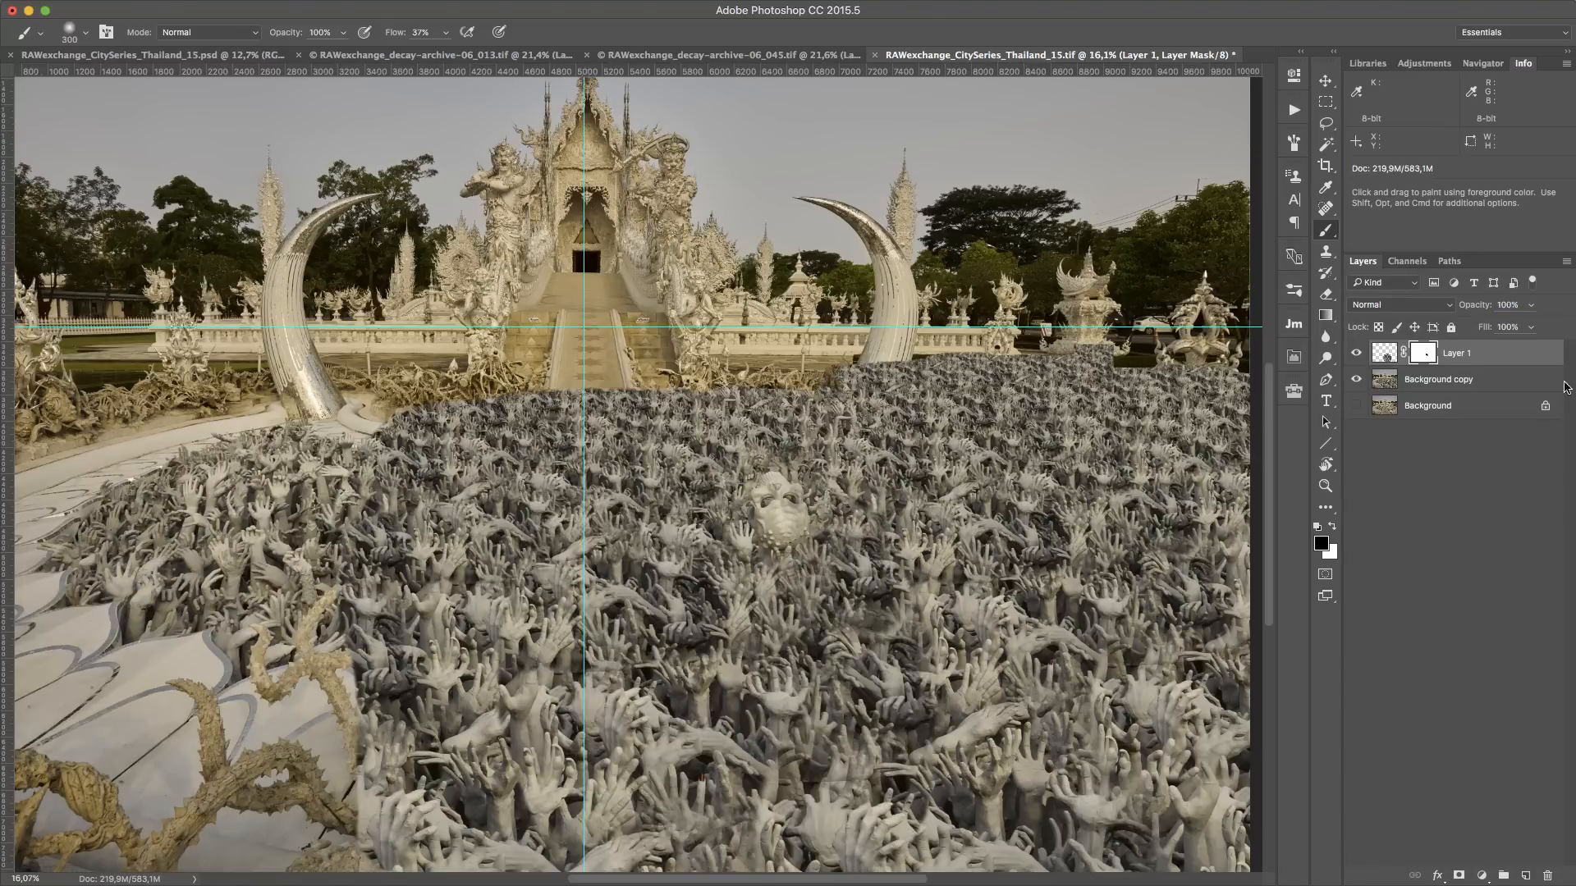
Merge the masked patch down and copy a large lassoed area of the hands field's right part onto a new layer
scroll(870, 682, down, 5)
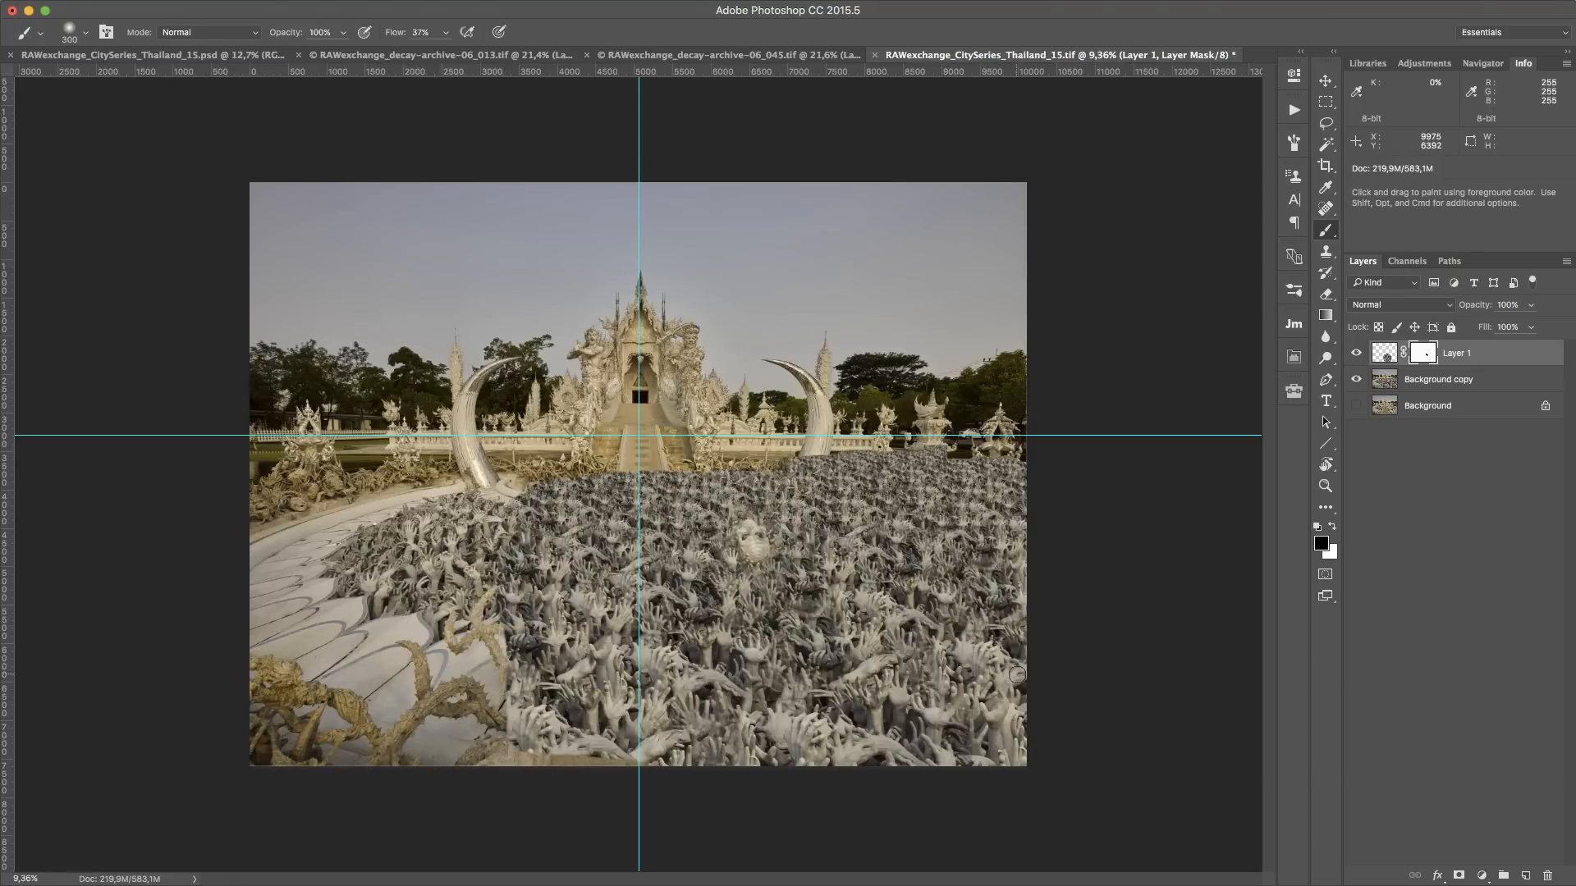
key(Delete)
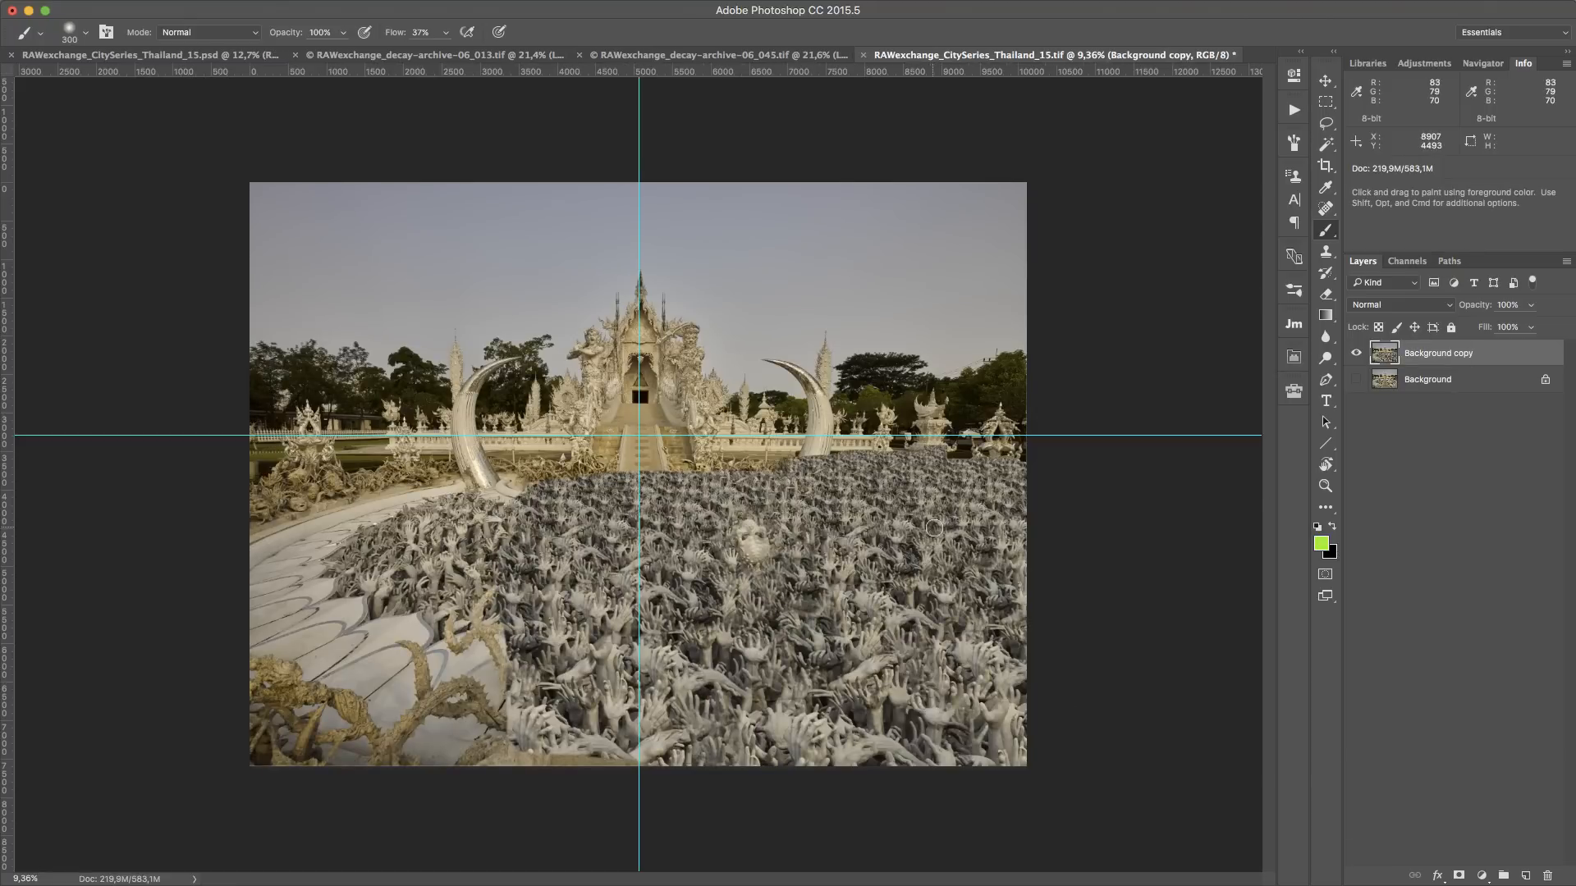
key(l)
mouse_move(987, 747)
mouse_down()
mouse_move(1006, 514)
mouse_move(993, 483)
mouse_move(926, 475)
mouse_up()
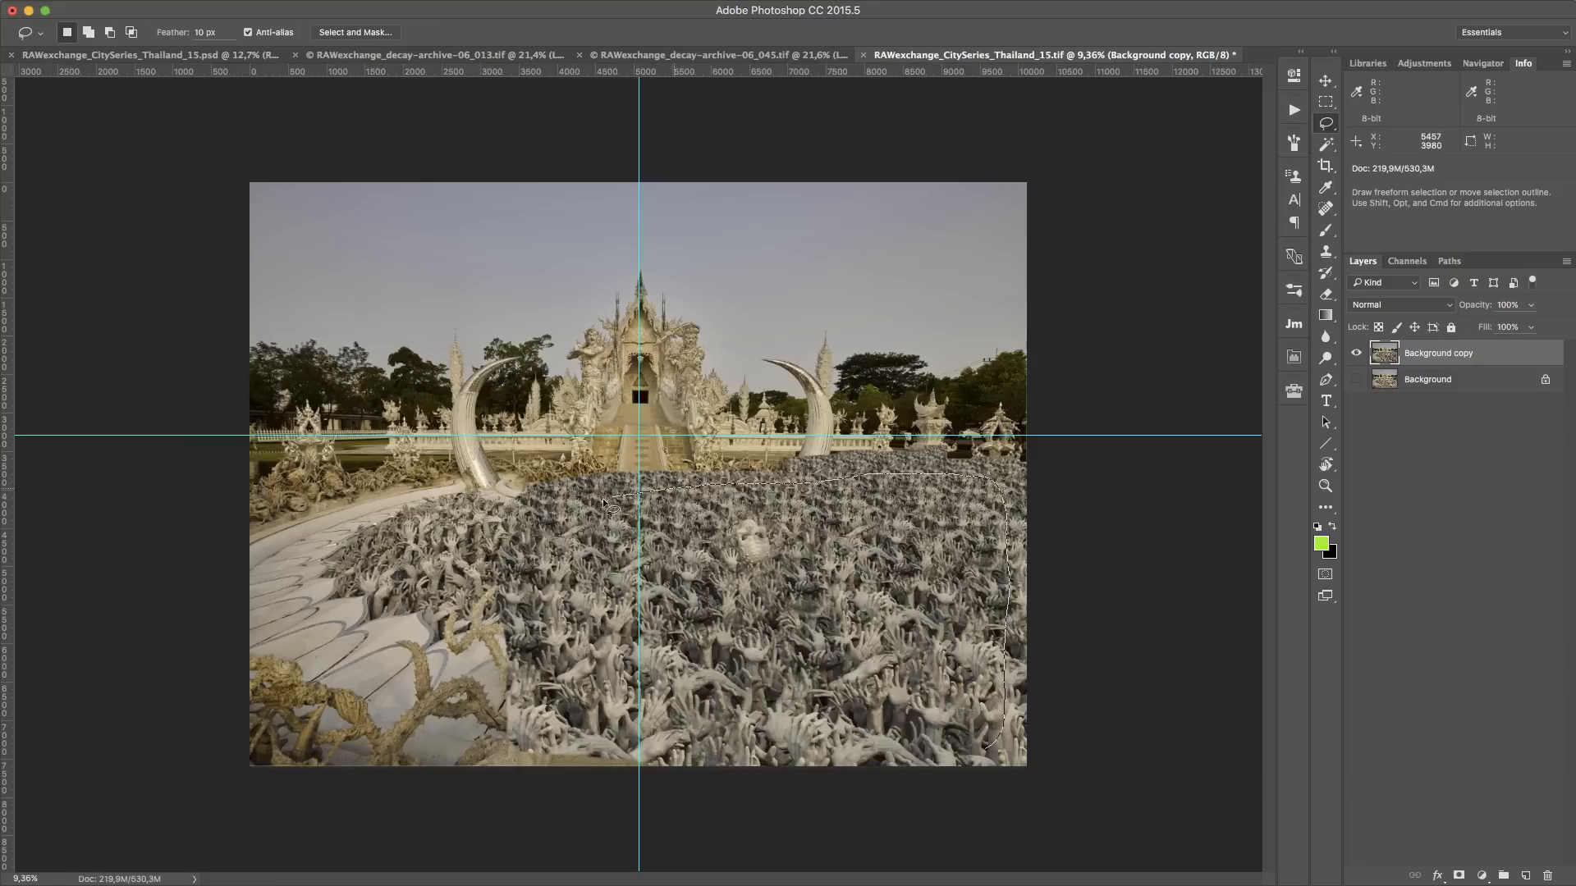
drag(626, 728, 788, 765)
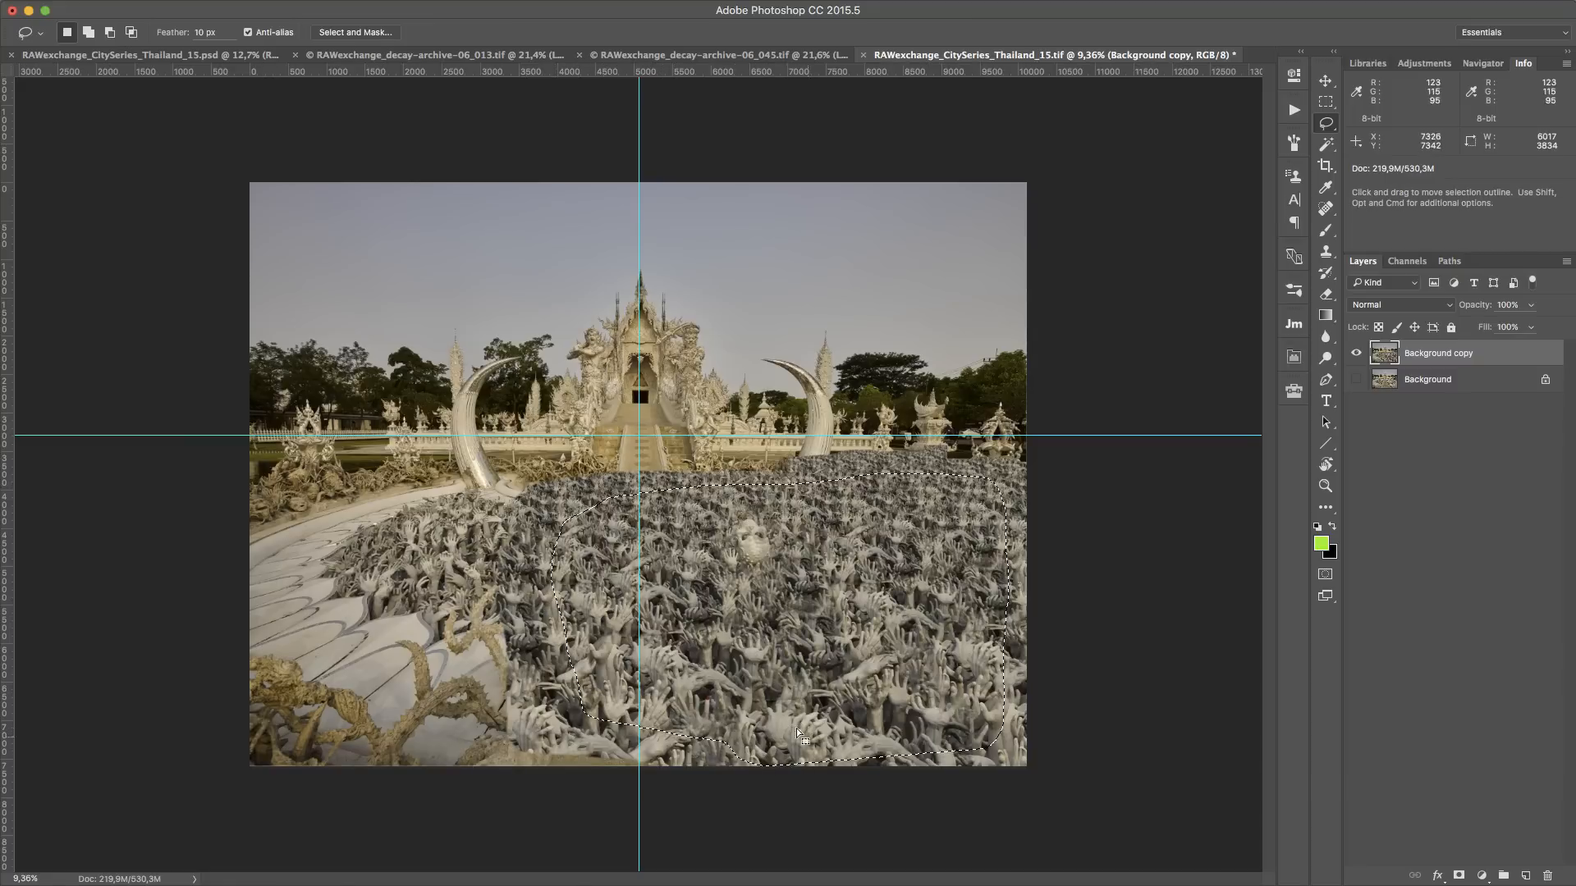
key(super+j)
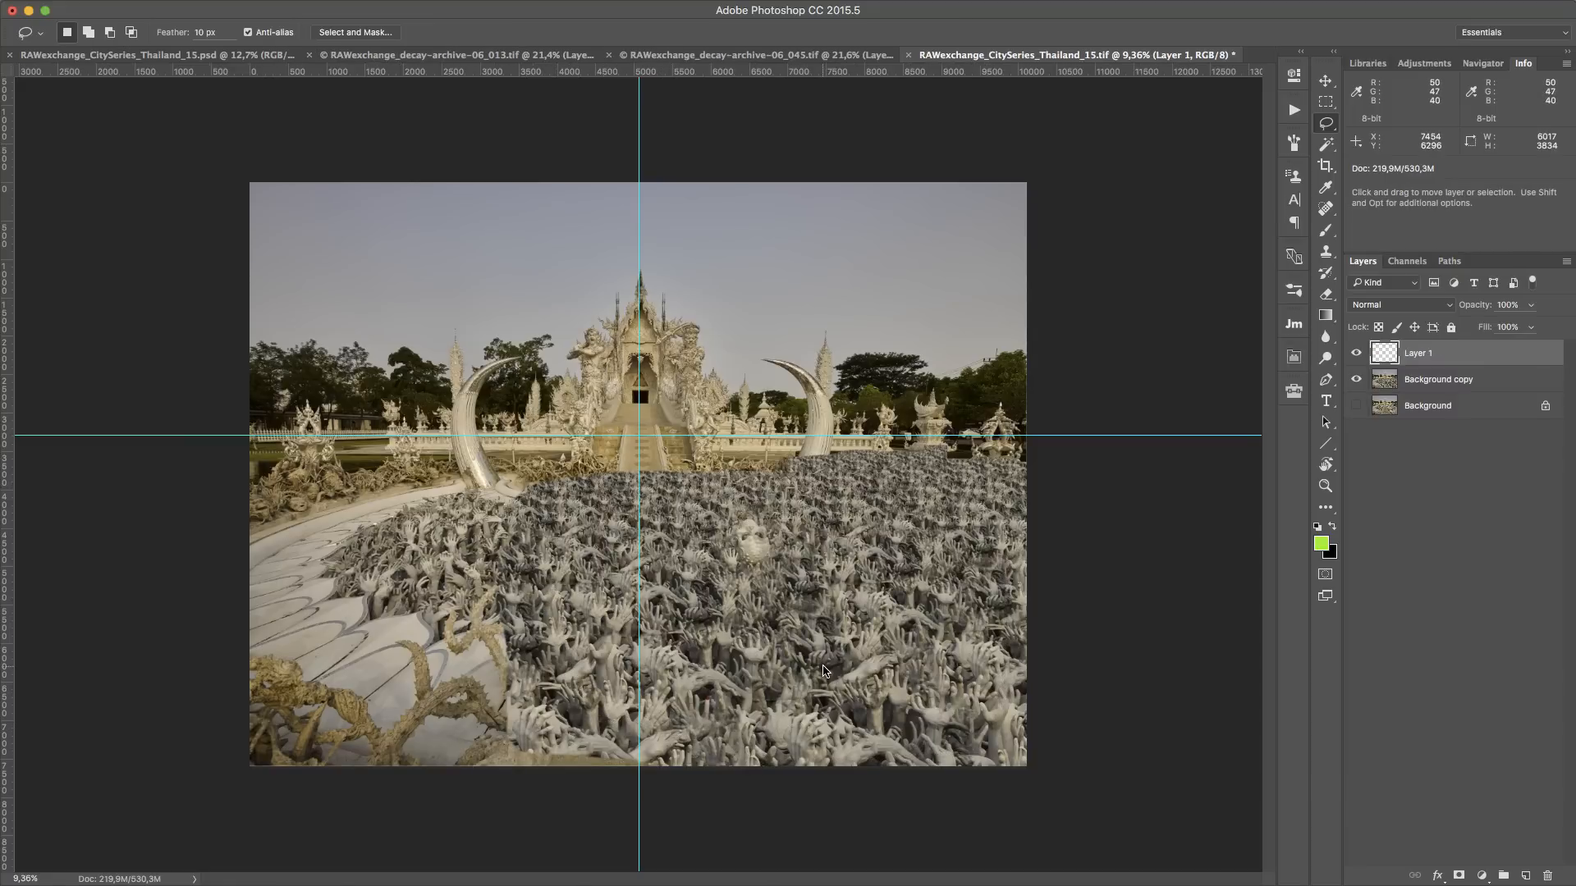
Shift the large hands copy horizontally so it covers the whole left foreground of the photo
key(super+t)
drag(773, 668, 270, 669)
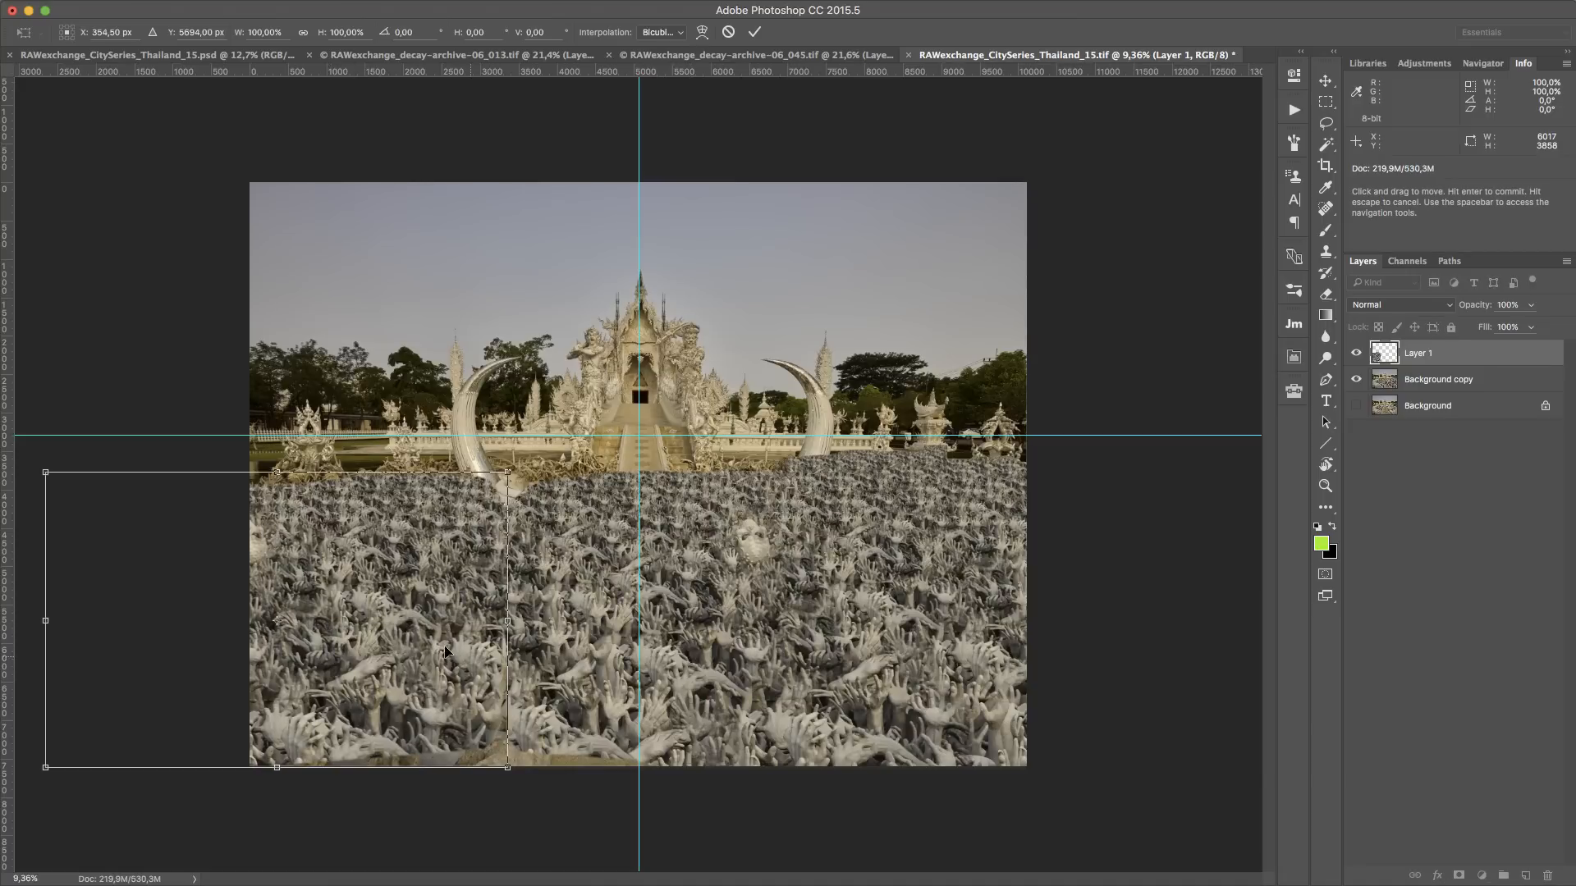
drag(428, 640, 505, 640)
key(Return)
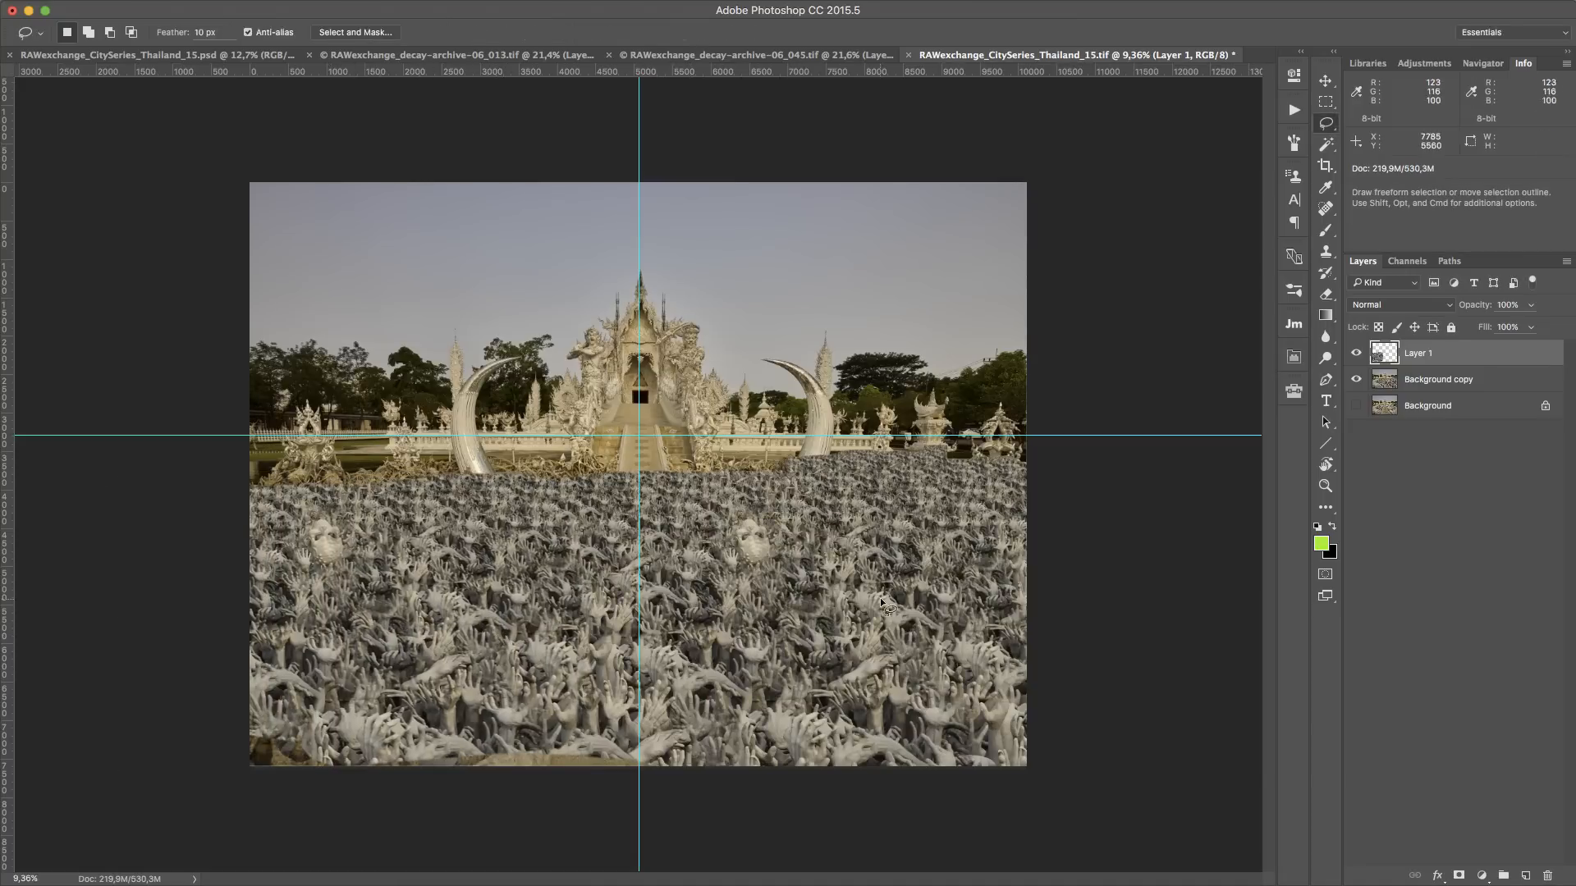
Merge the large copy down and copy a lassoed patch of the left foreground hands, including part of the stone face, onto a new layer
key(super+e)
mouse_move(361, 696)
mouse_down()
mouse_move(570, 649)
mouse_move(427, 496)
mouse_move(316, 612)
mouse_move(361, 696)
mouse_up()
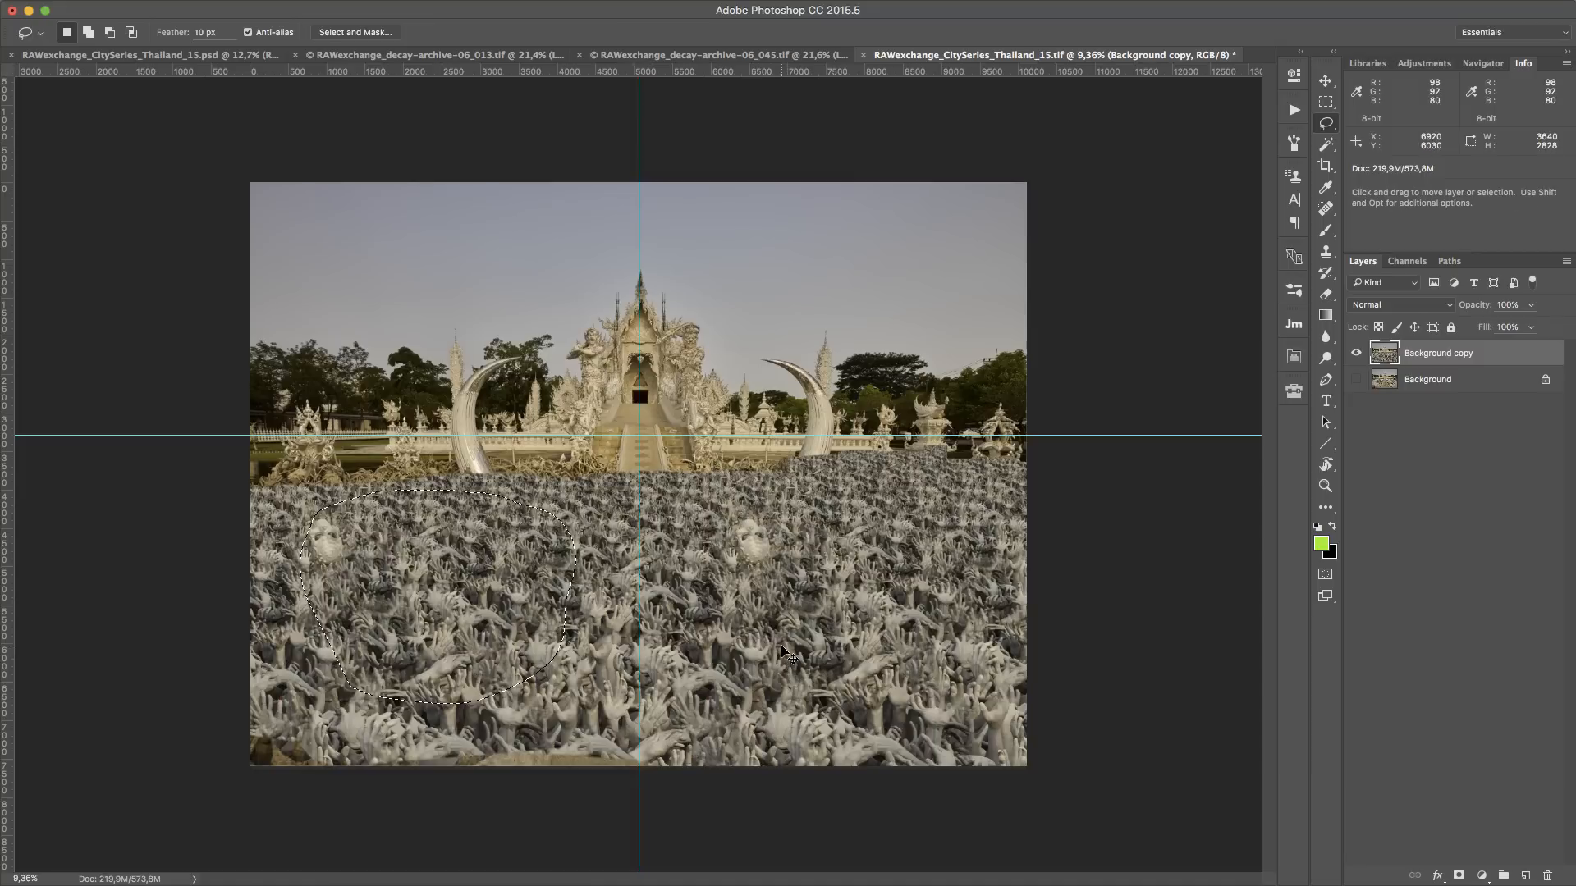
key(super+j)
Scale the left patch to about 145% from the guide crossing and shift it horizontally back over the left and central foreground
key(super+t)
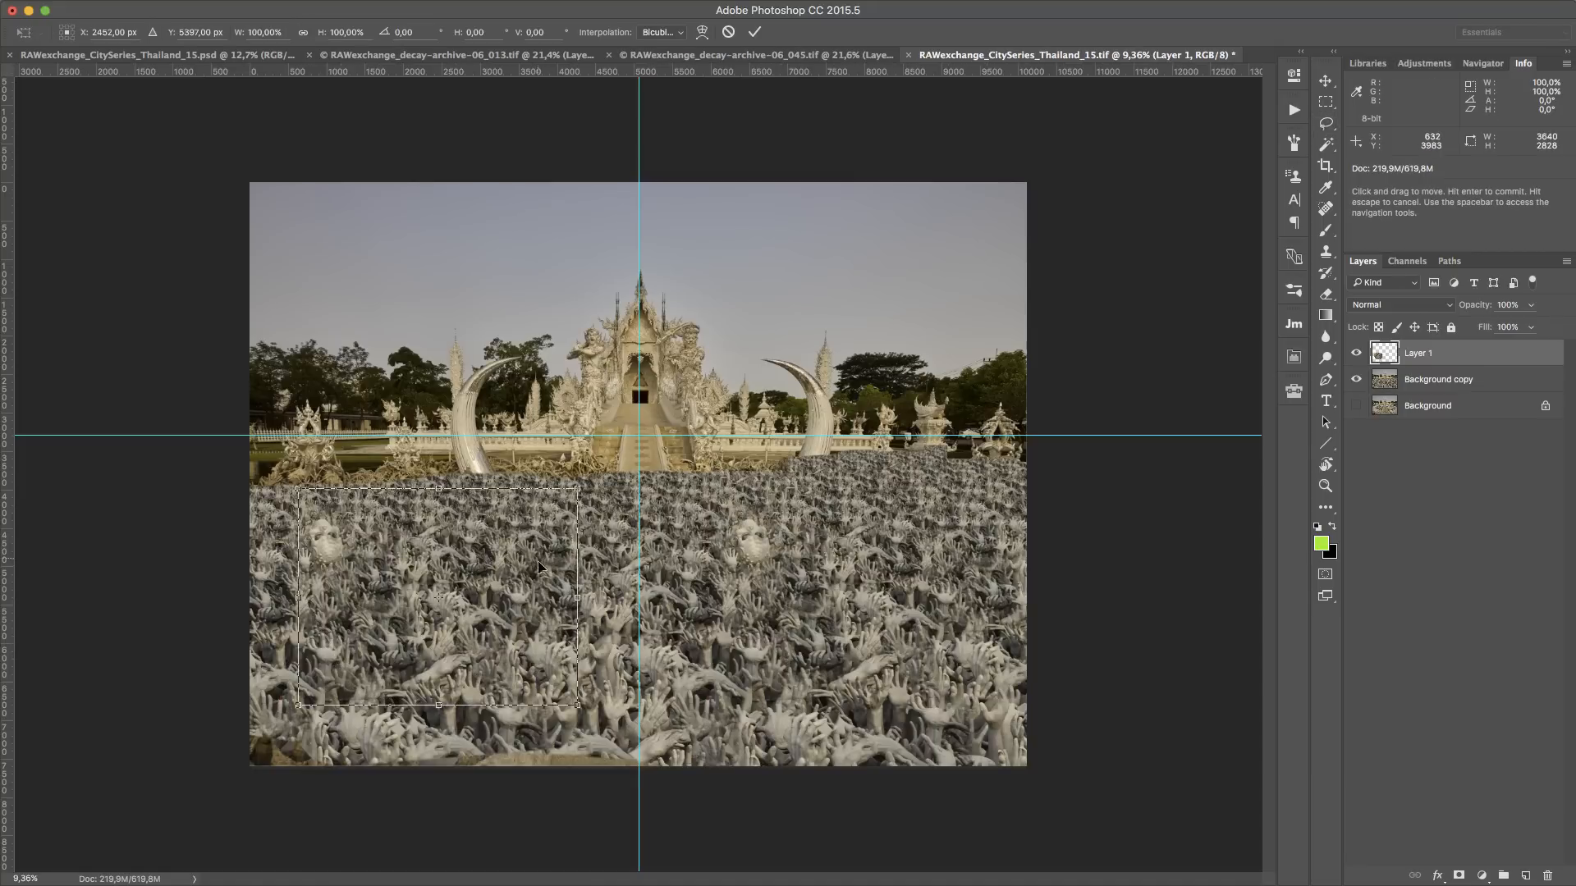
drag(437, 597, 638, 435)
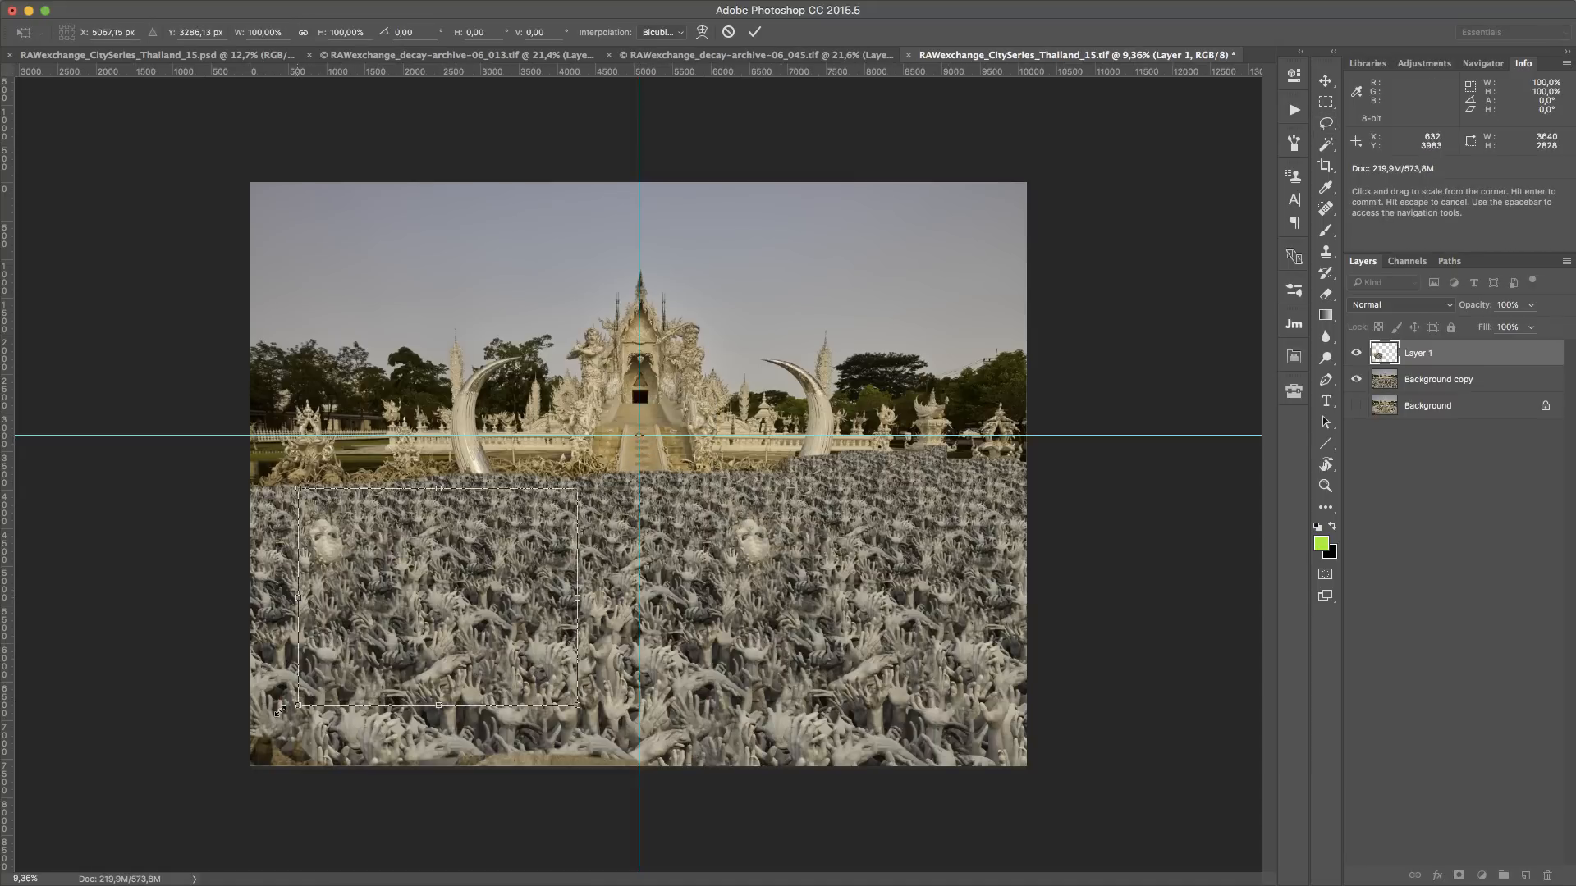
drag(279, 707, 127, 827)
drag(449, 636, 595, 636)
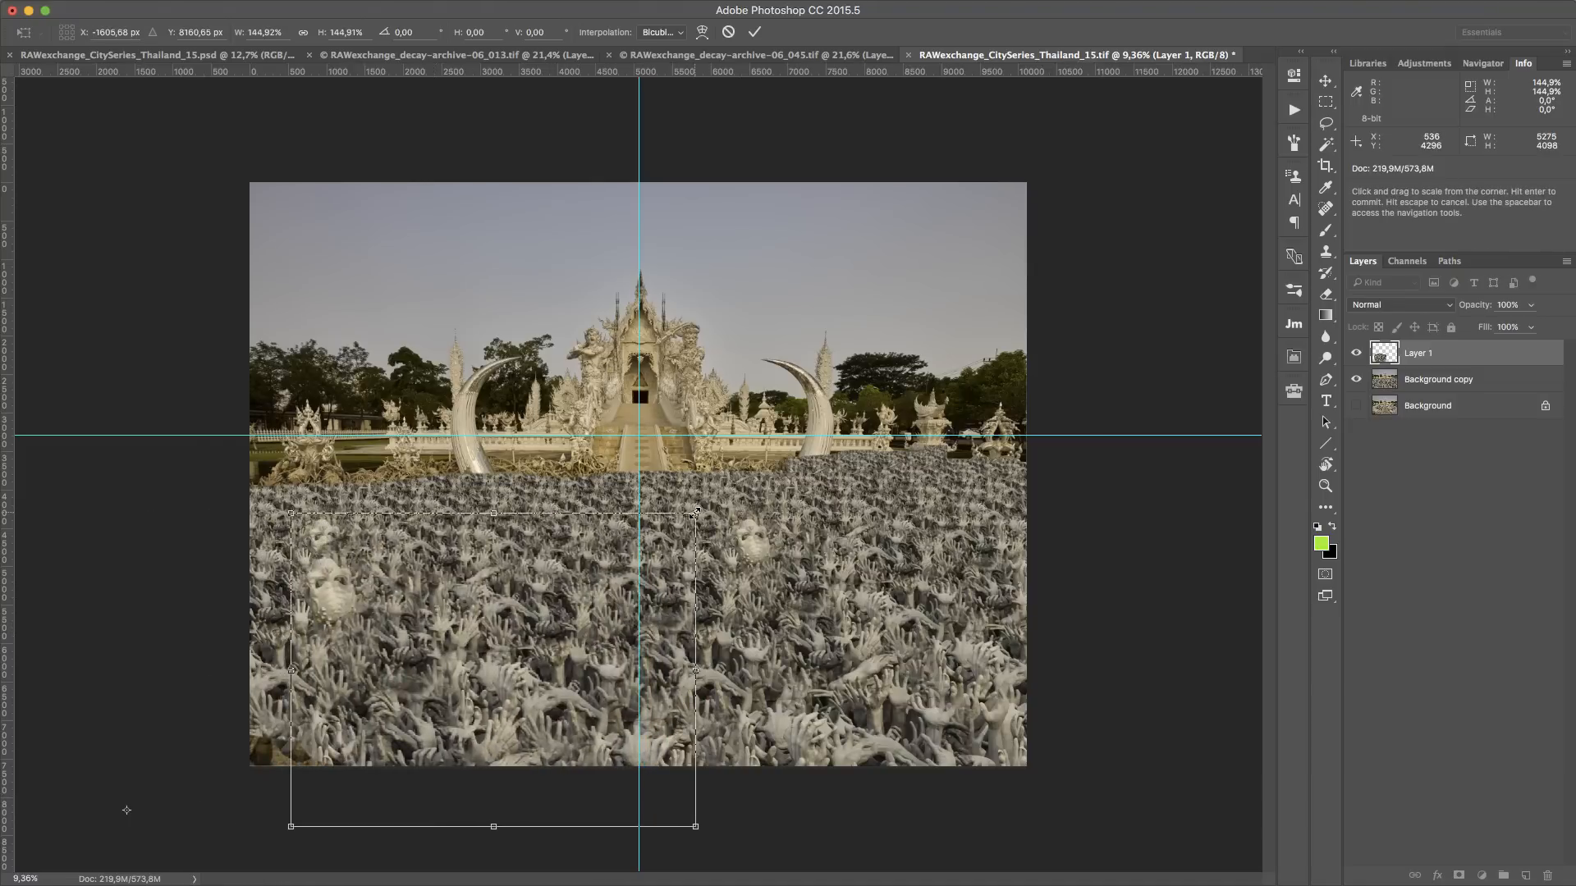
key(Return)
Merge the enlarged patch down and copy a lassoed area of the large hands along the photo's lower edge onto a new layer
key(l)
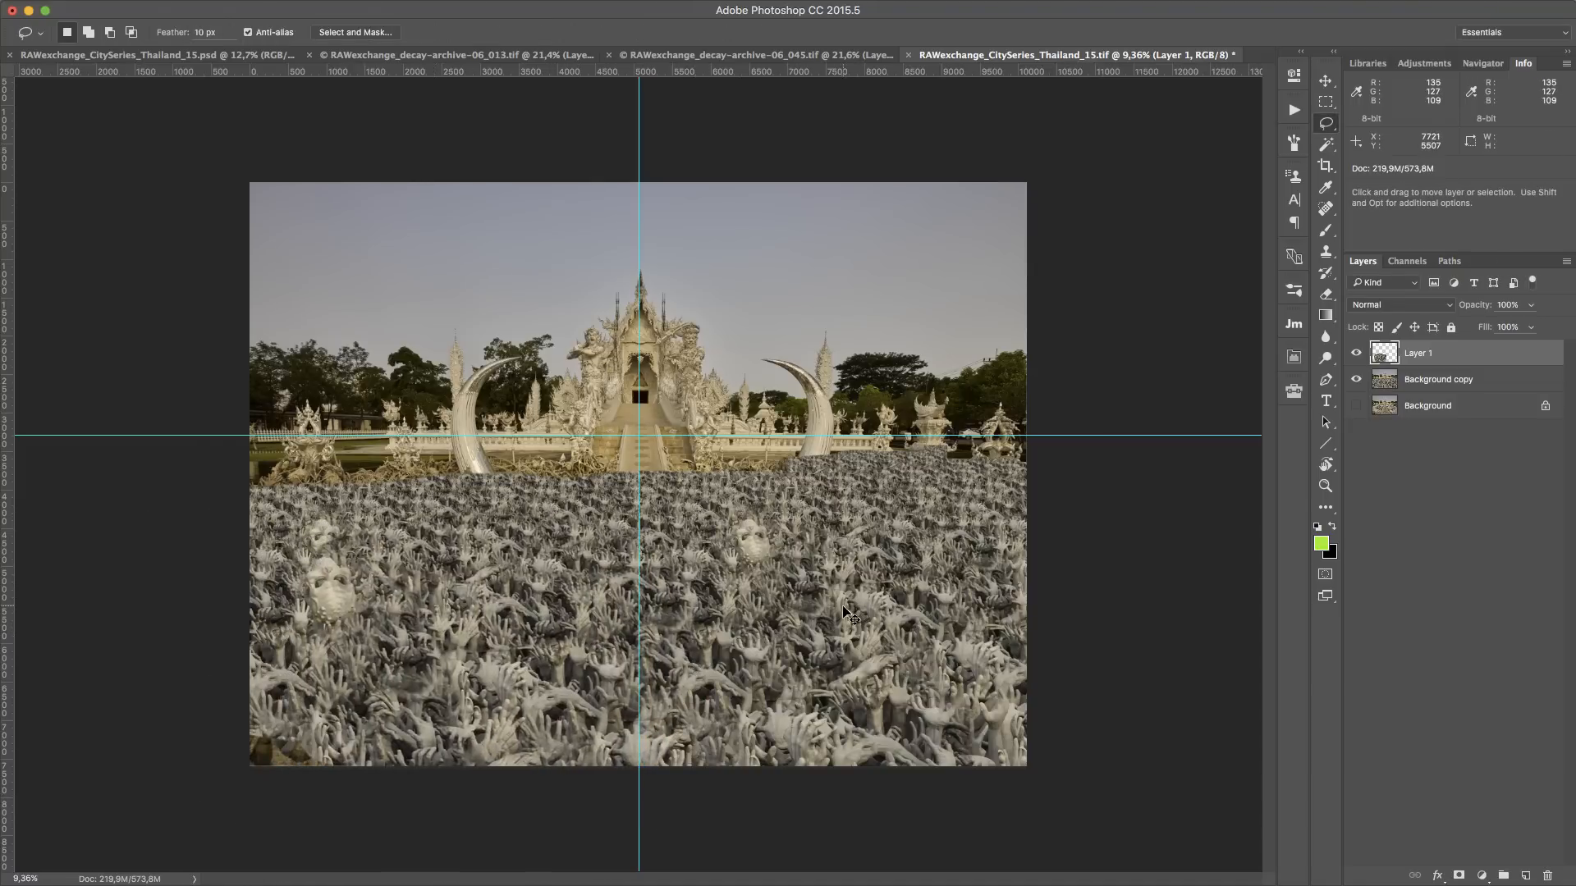
key(super+e)
mouse_move(972, 530)
mouse_down()
mouse_move(837, 691)
mouse_move(991, 537)
mouse_move(970, 515)
mouse_up()
key(super+d)
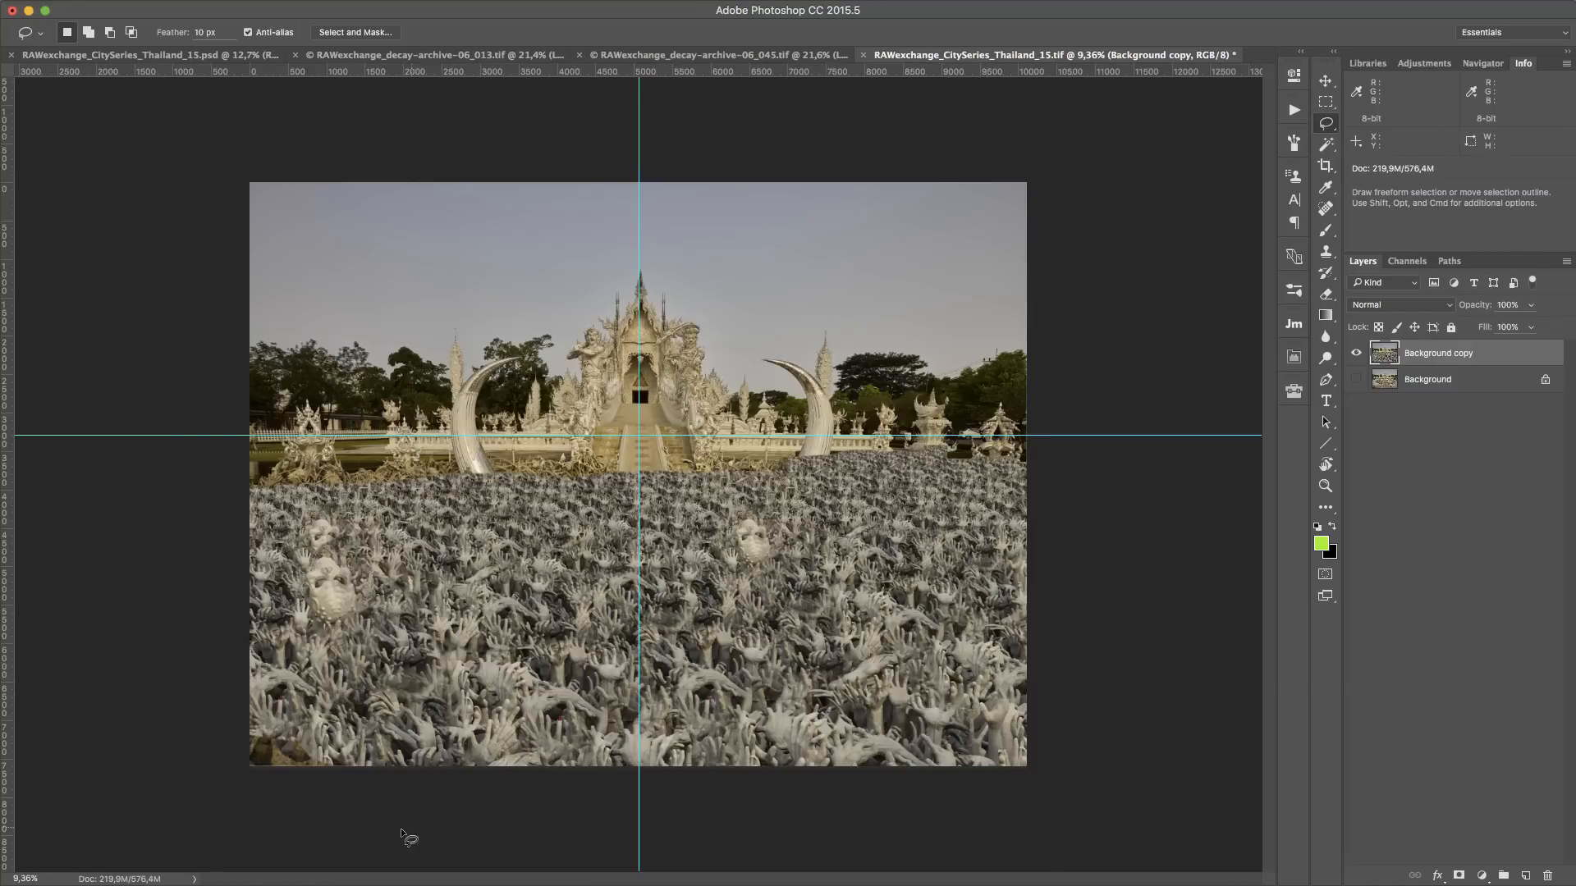
mouse_move(395, 637)
mouse_down()
mouse_move(386, 755)
mouse_move(615, 765)
mouse_move(550, 599)
mouse_move(624, 656)
mouse_up()
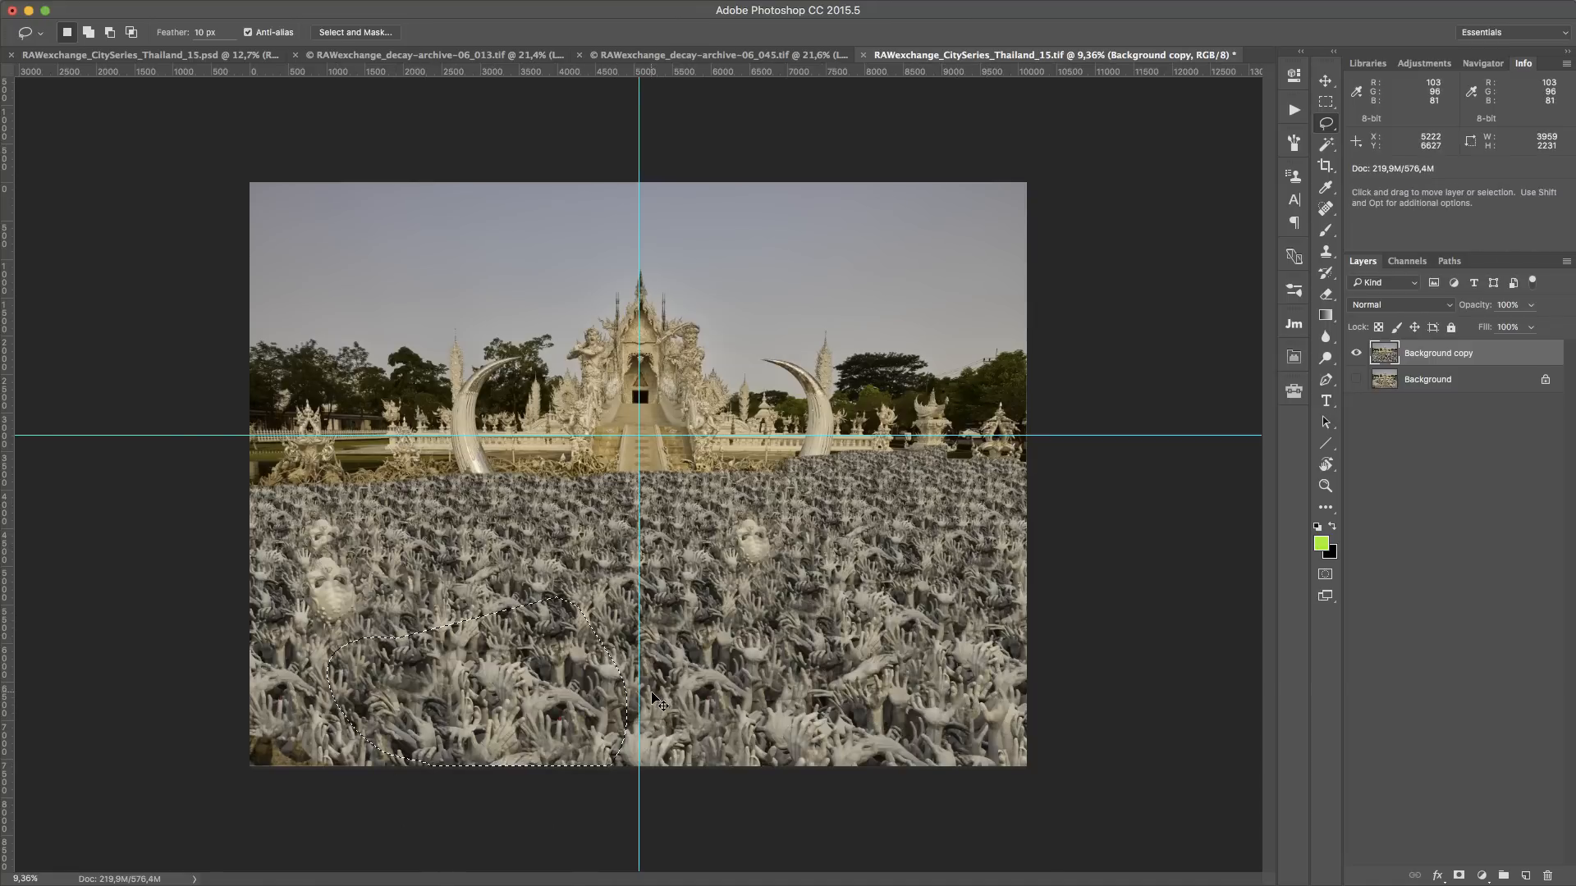
key(super+j)
Shift the hands copy horizontally over the photo's lower-left corner and merge it into Background copy
key(super+t)
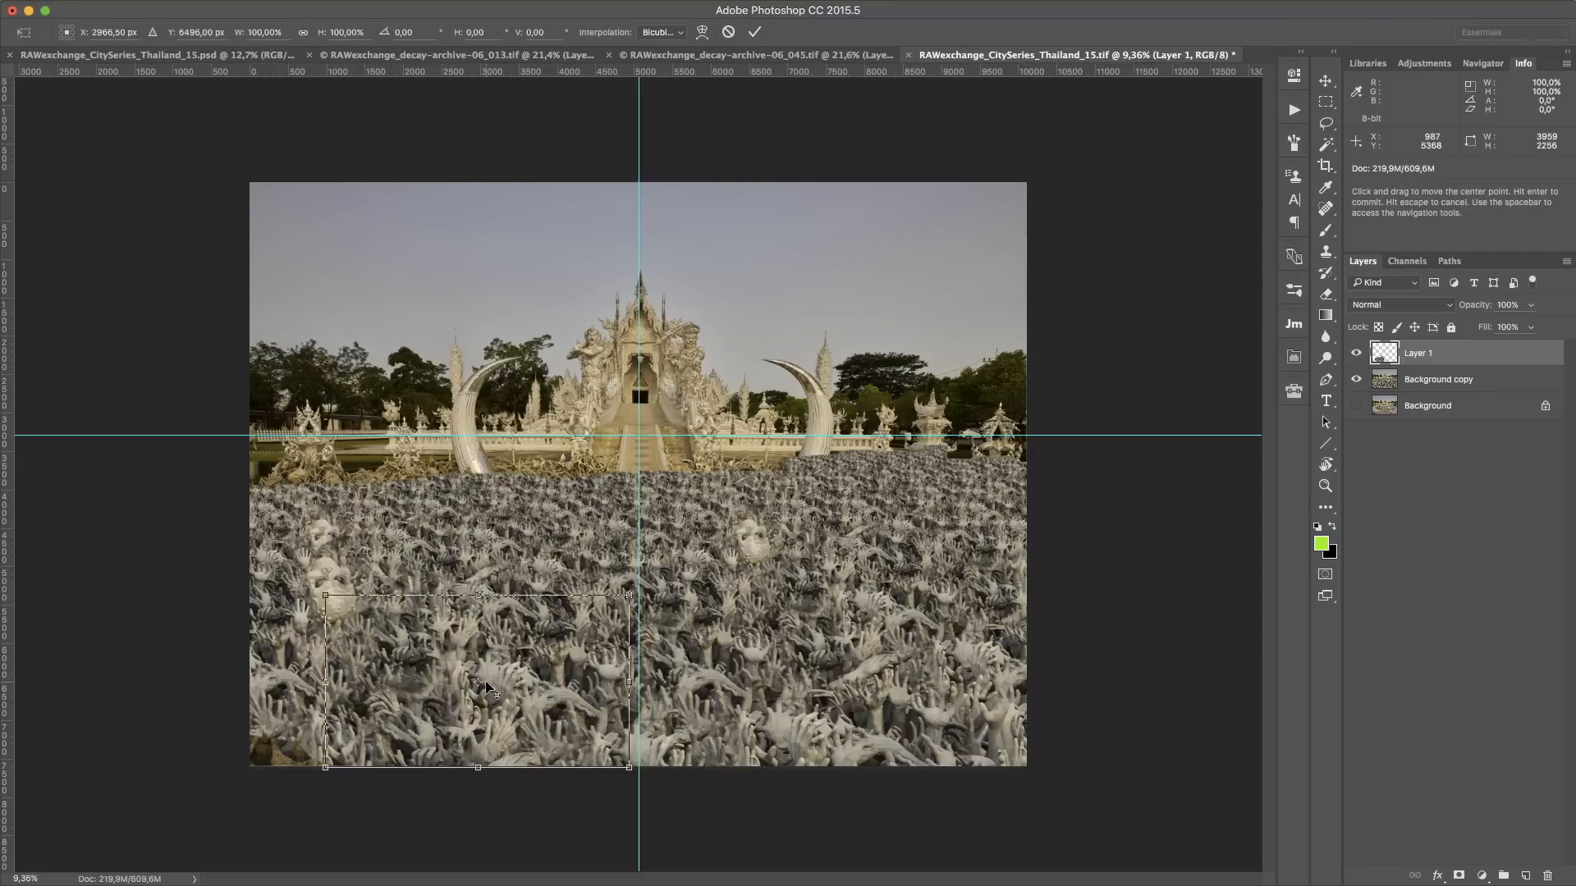
drag(539, 691, 289, 692)
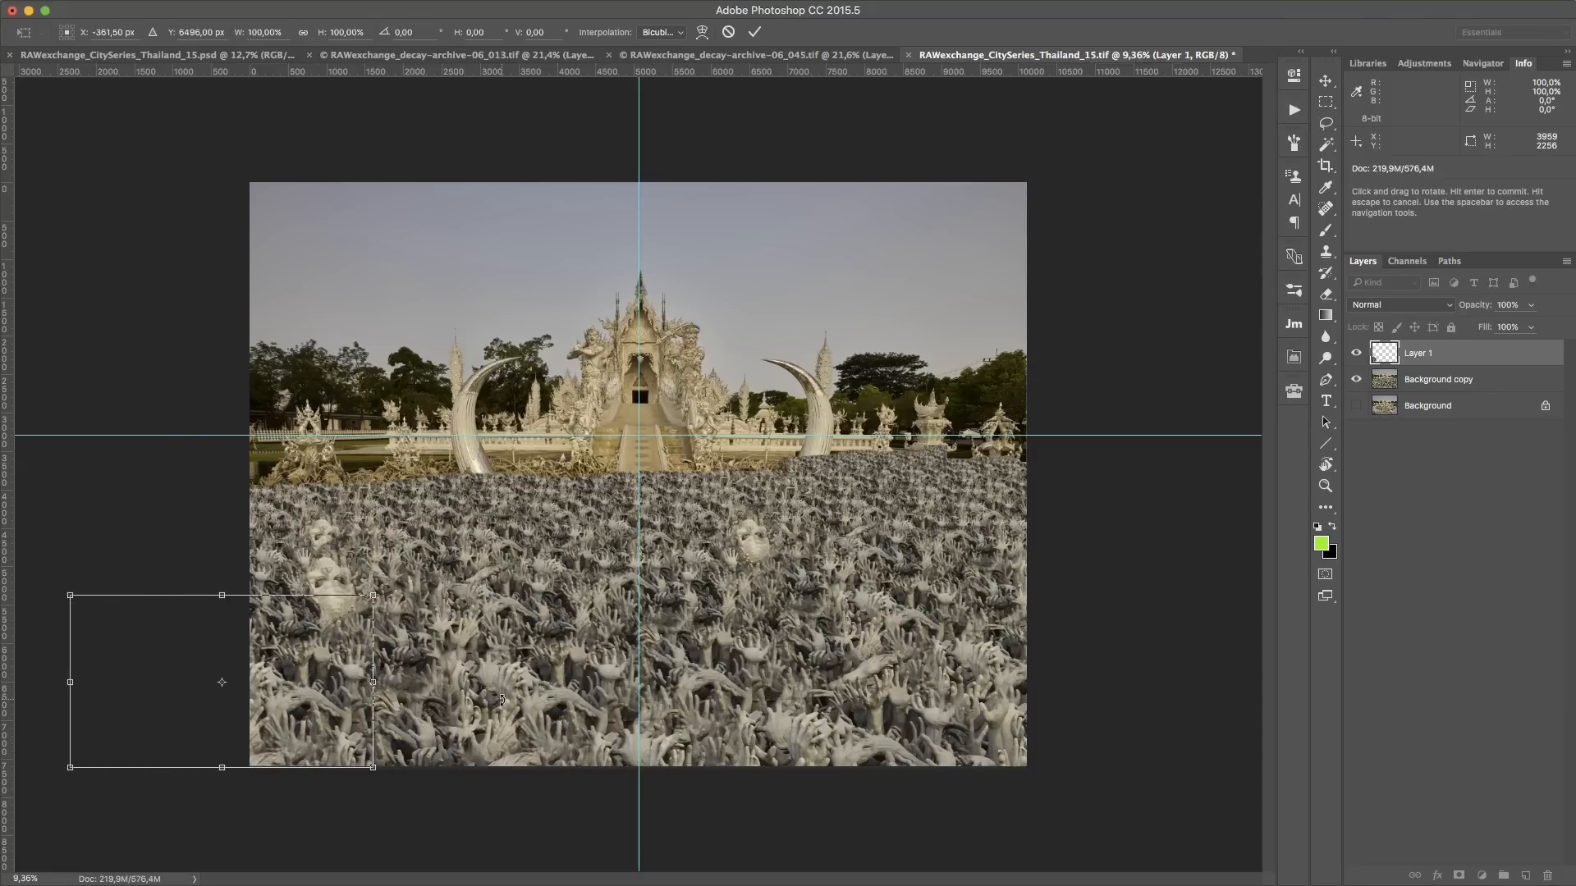
key(Return)
key(super+e)
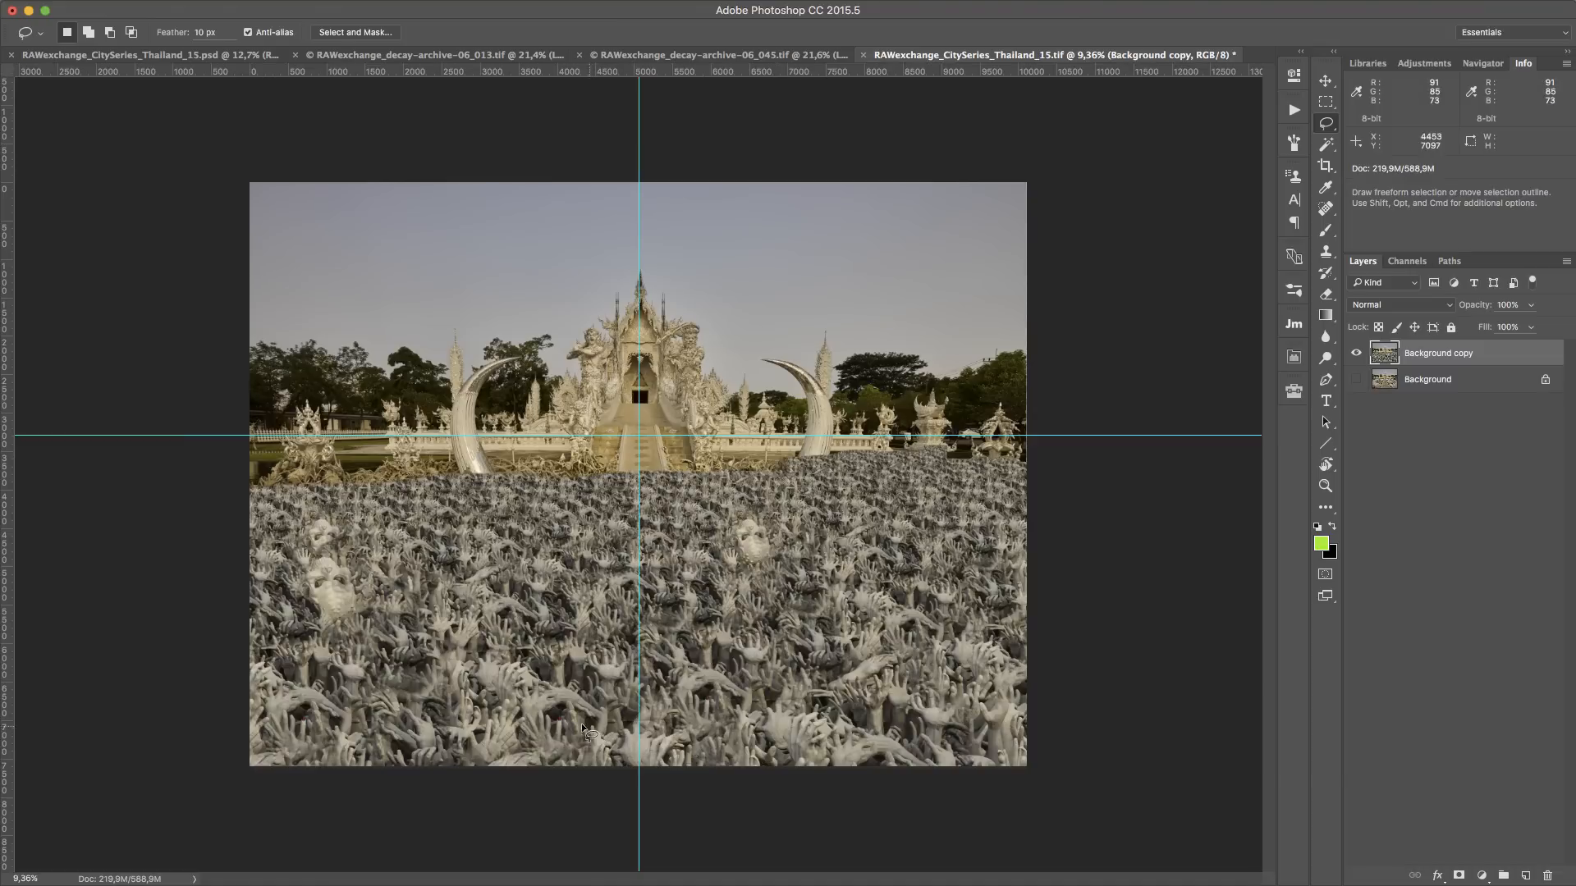
Copy the hand-filled foreground below the temple onto a new layer using a full-width rectangular selection with a 10 px feather
key(m)
drag(1090, 804, 132, 498)
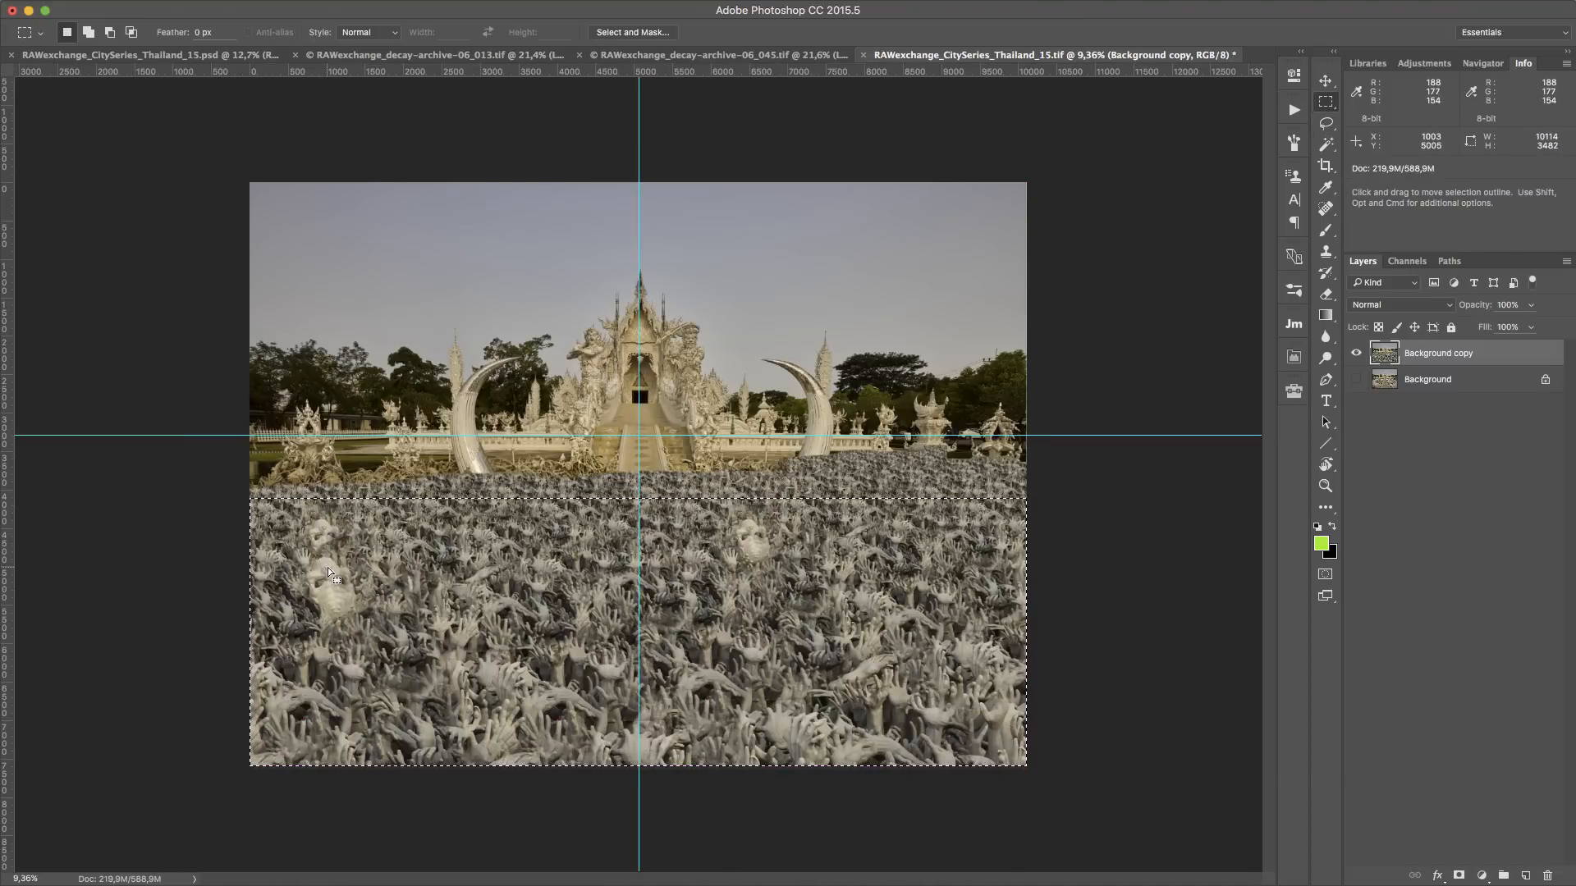
click(203, 32)
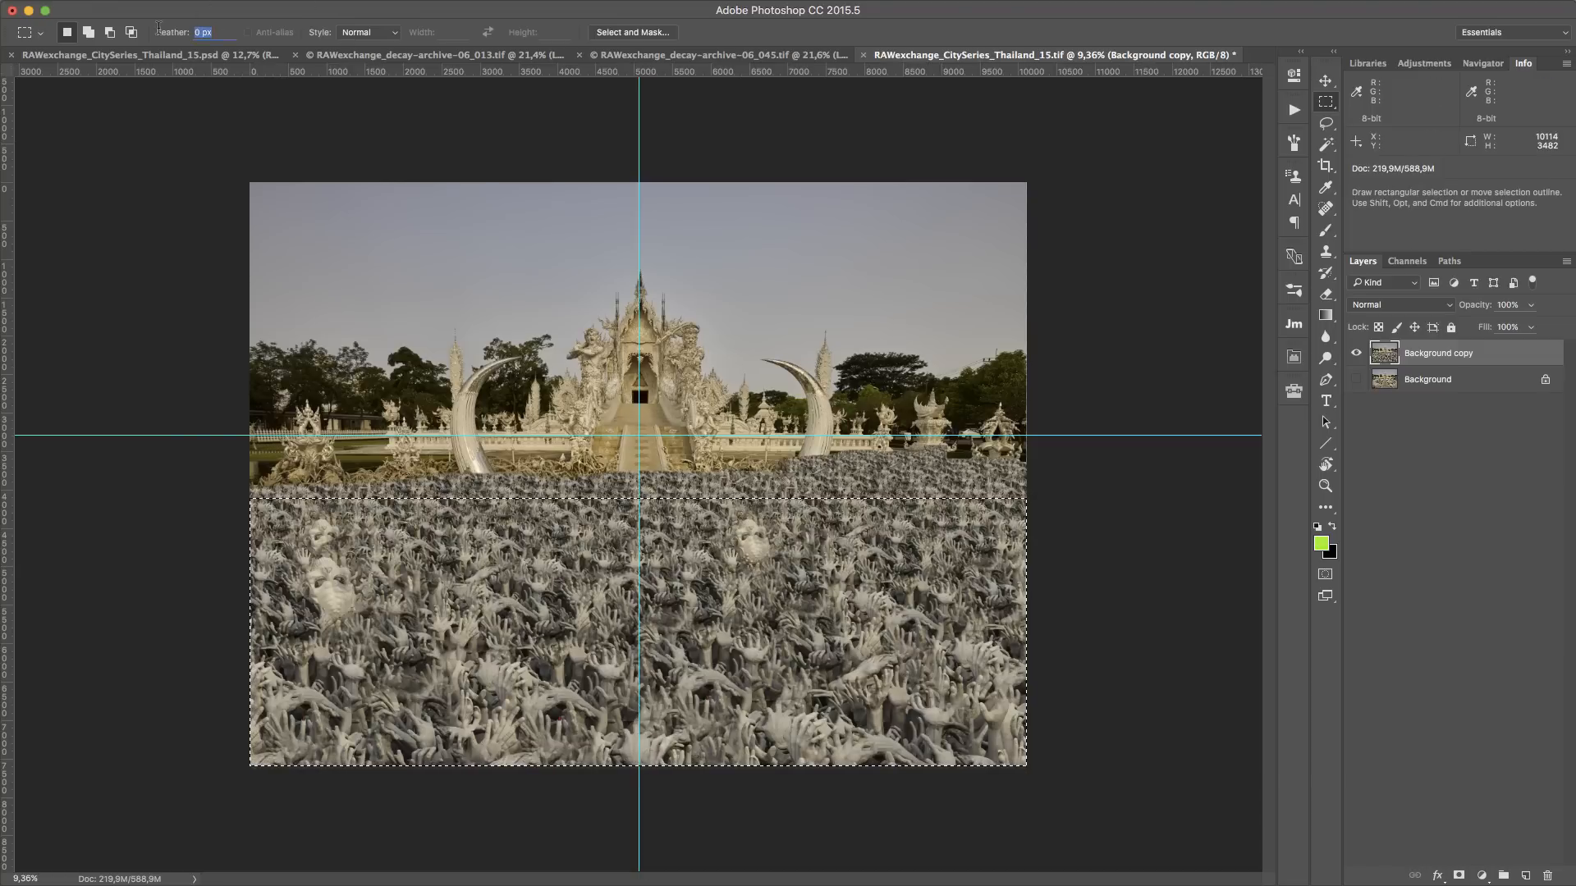
text(10)
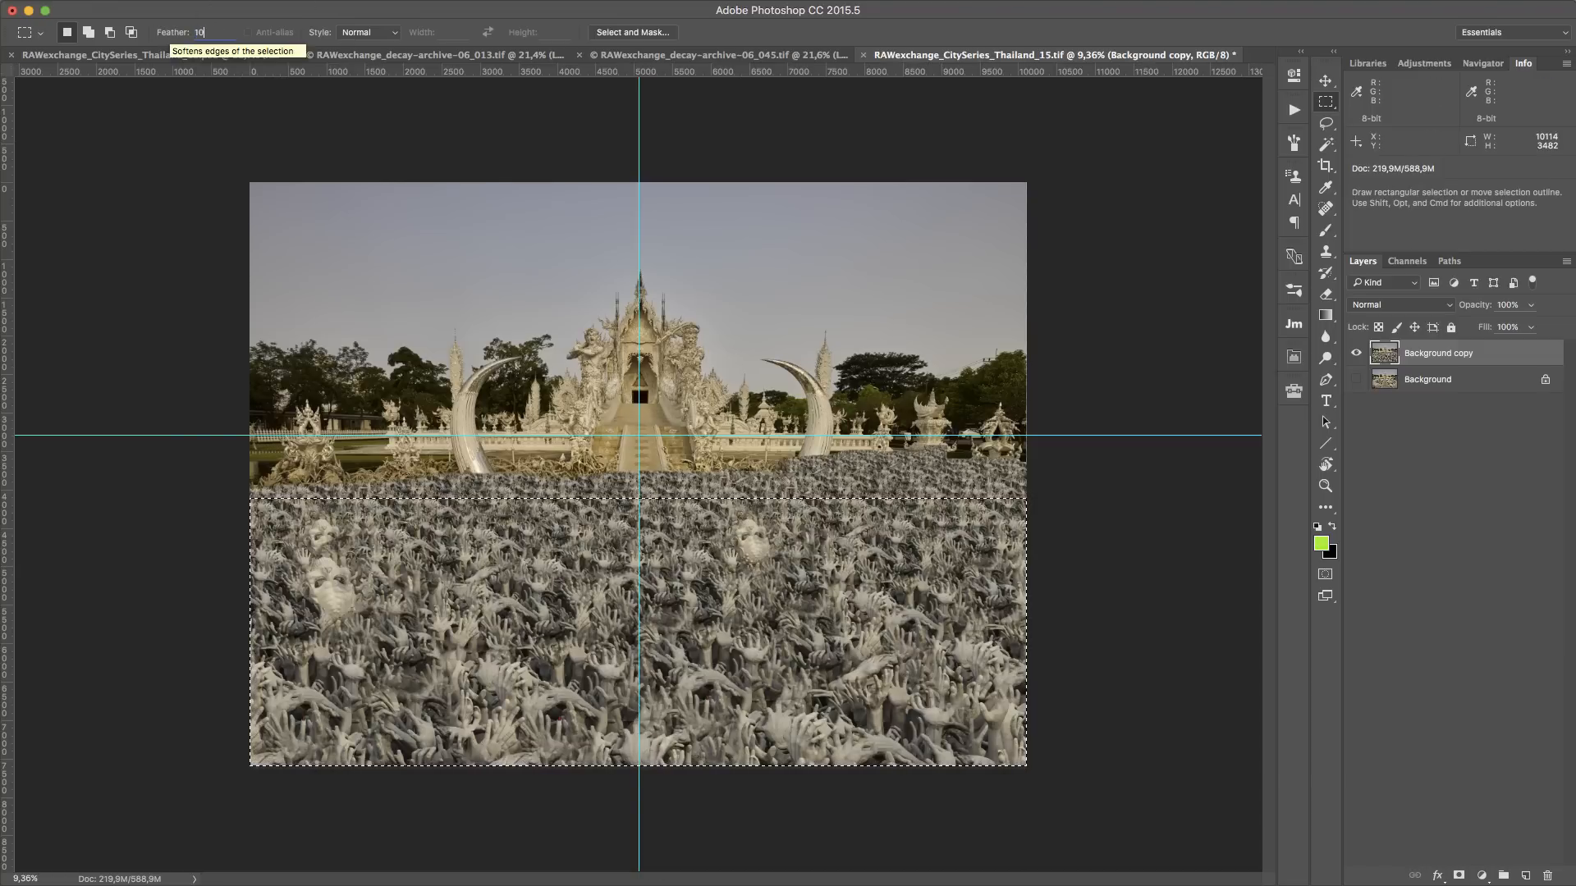
key(Return)
drag(1073, 769, 115, 493)
key(super+j)
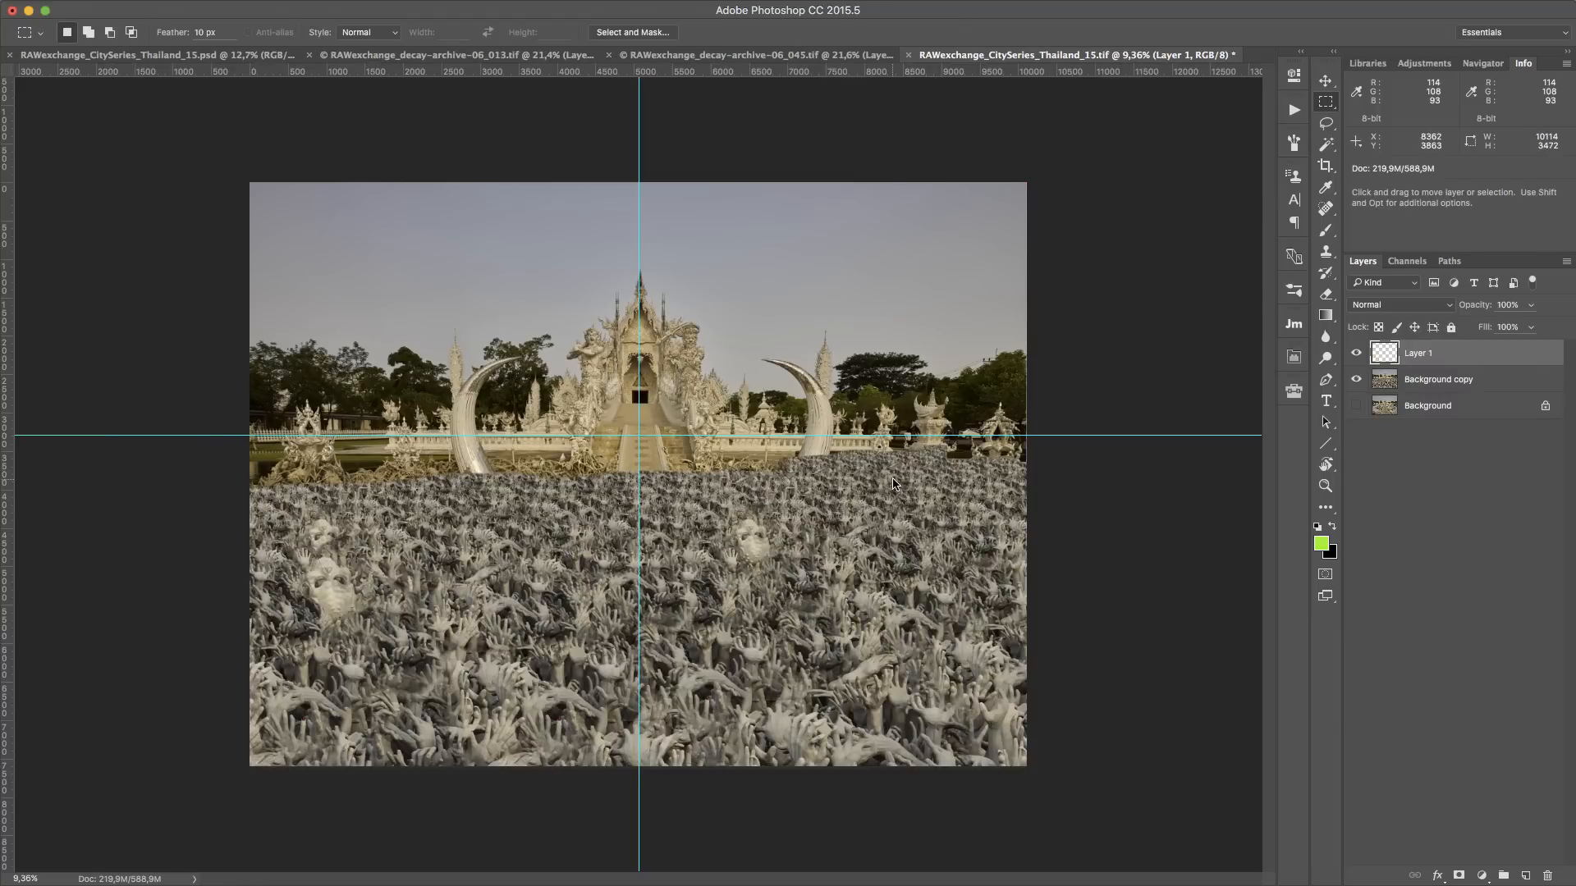
click(1361, 381)
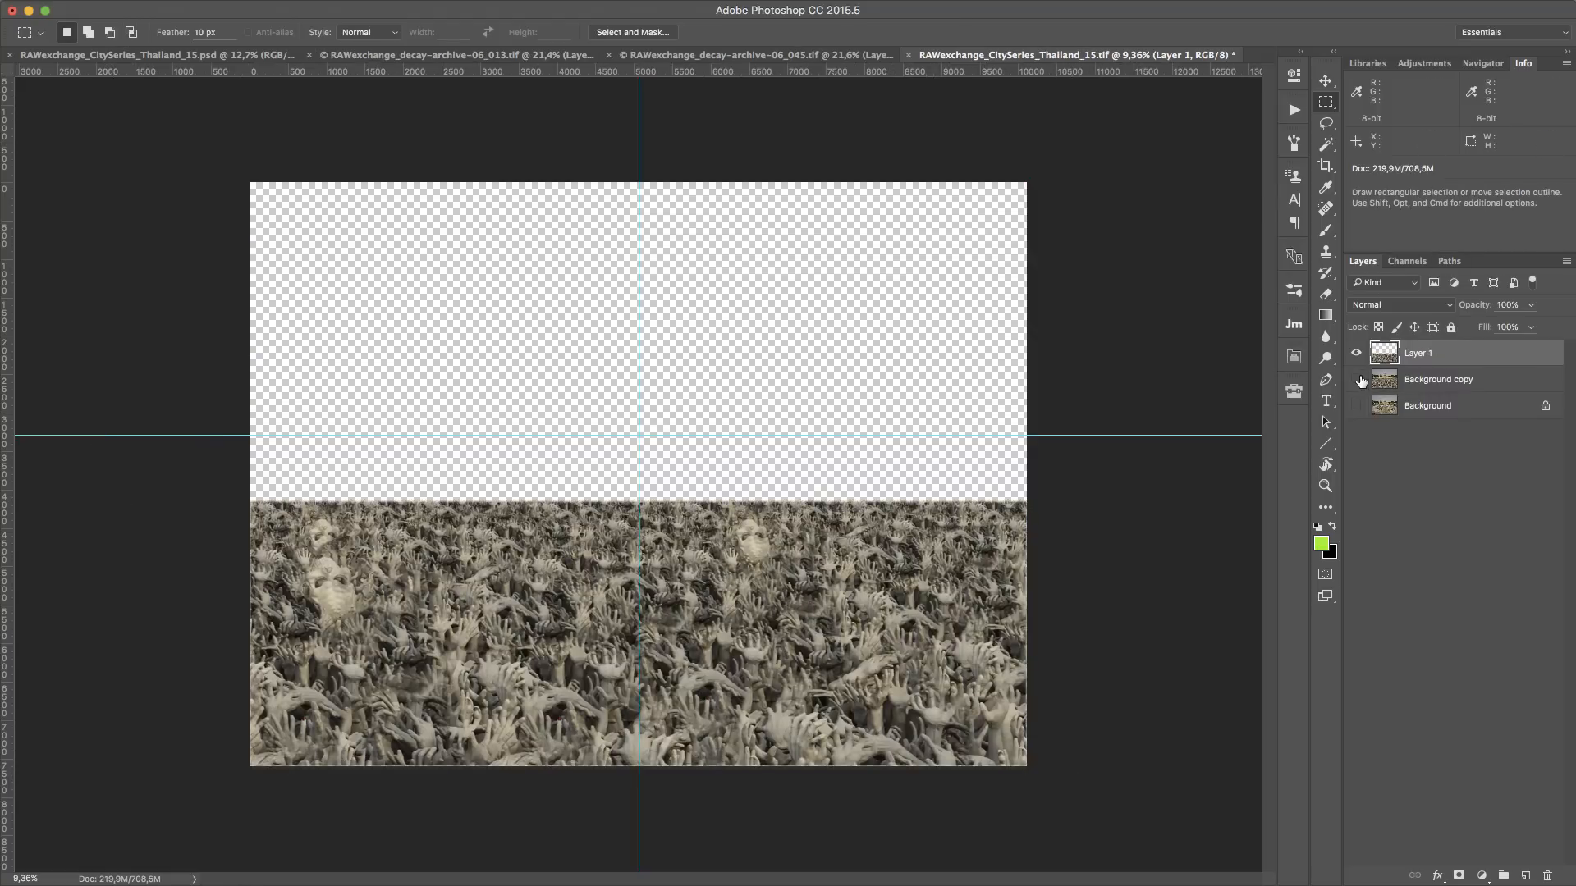
click(1361, 381)
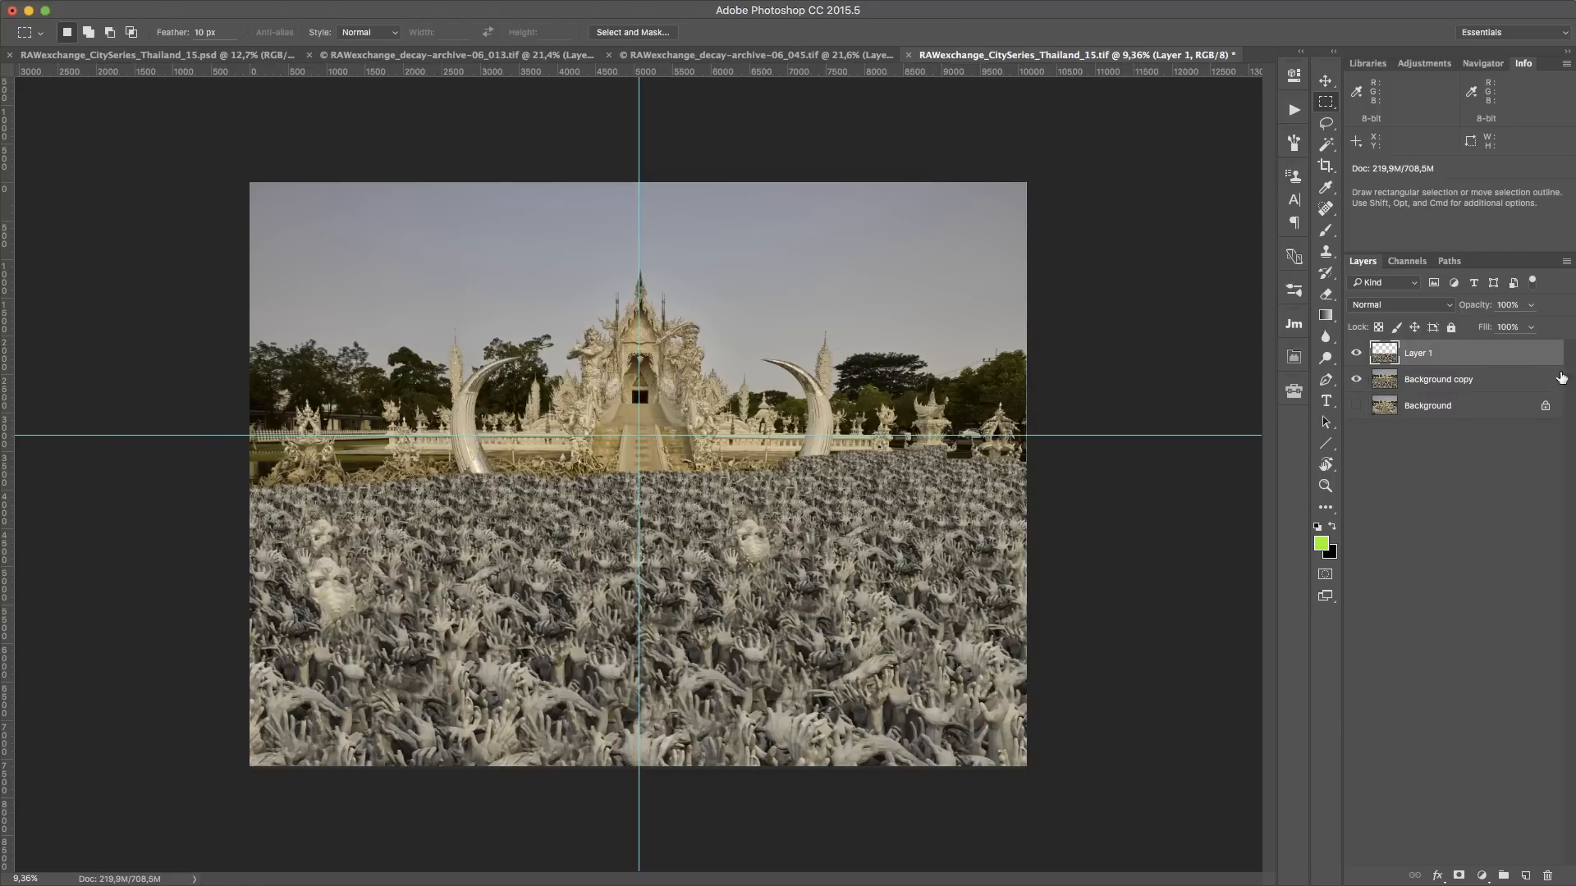
Scale the copied foreground to about 15% from the guide crossing so that it covers the base of the temple stairs
key(super+t)
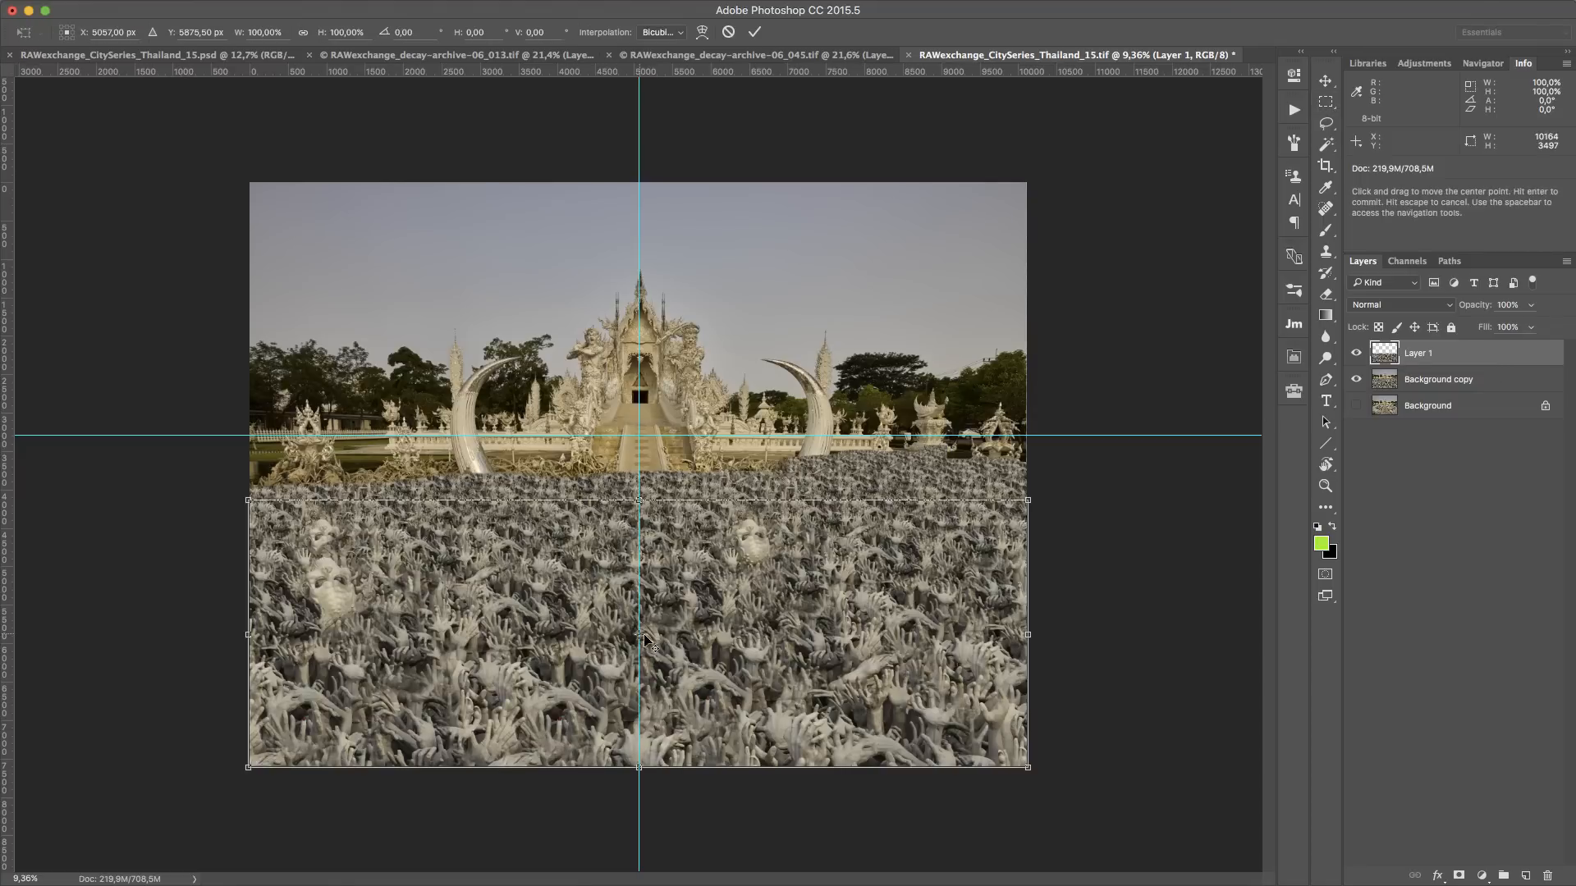
drag(638, 633, 639, 436)
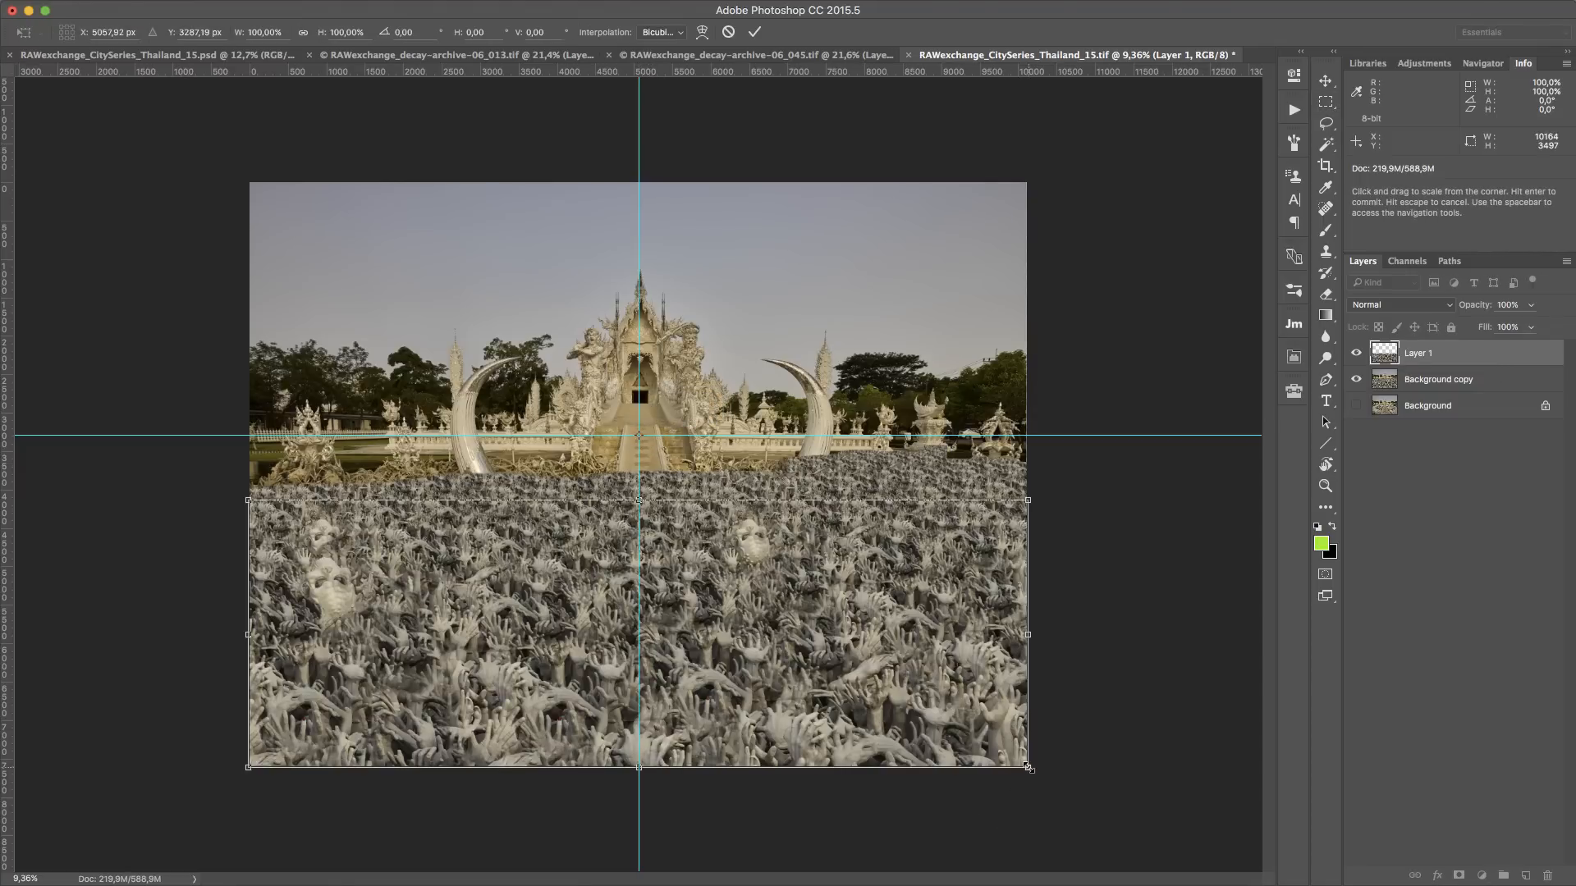
drag(1028, 768, 697, 484)
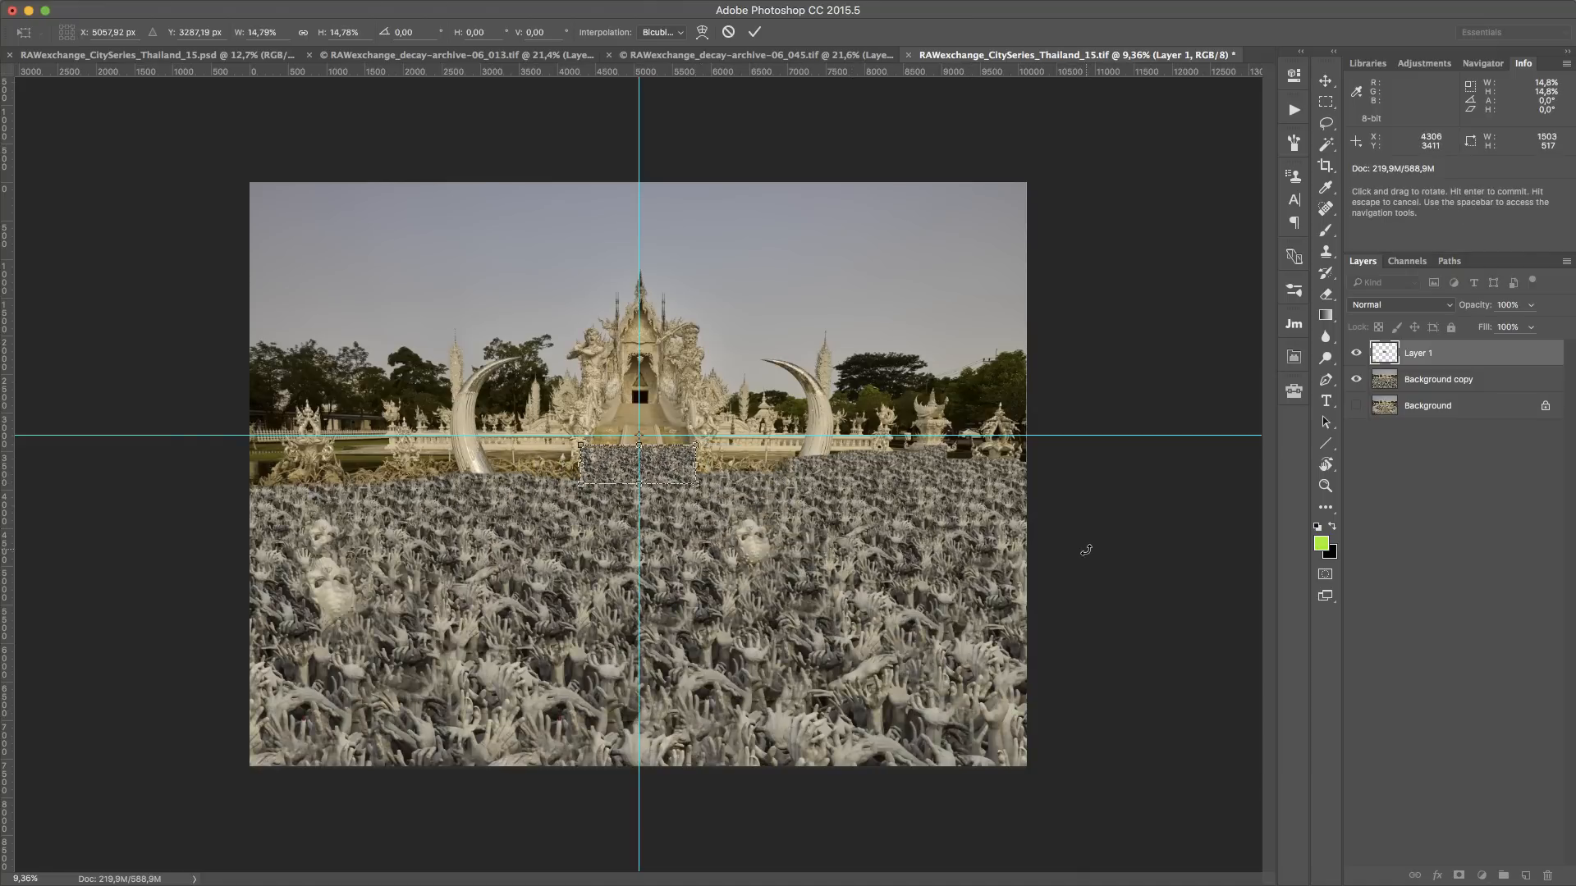
key(Return)
Add a layer mask to the small hands copy at the stairs and merge the copy into Background copy
key(m)
scroll(645, 464, up, 6)
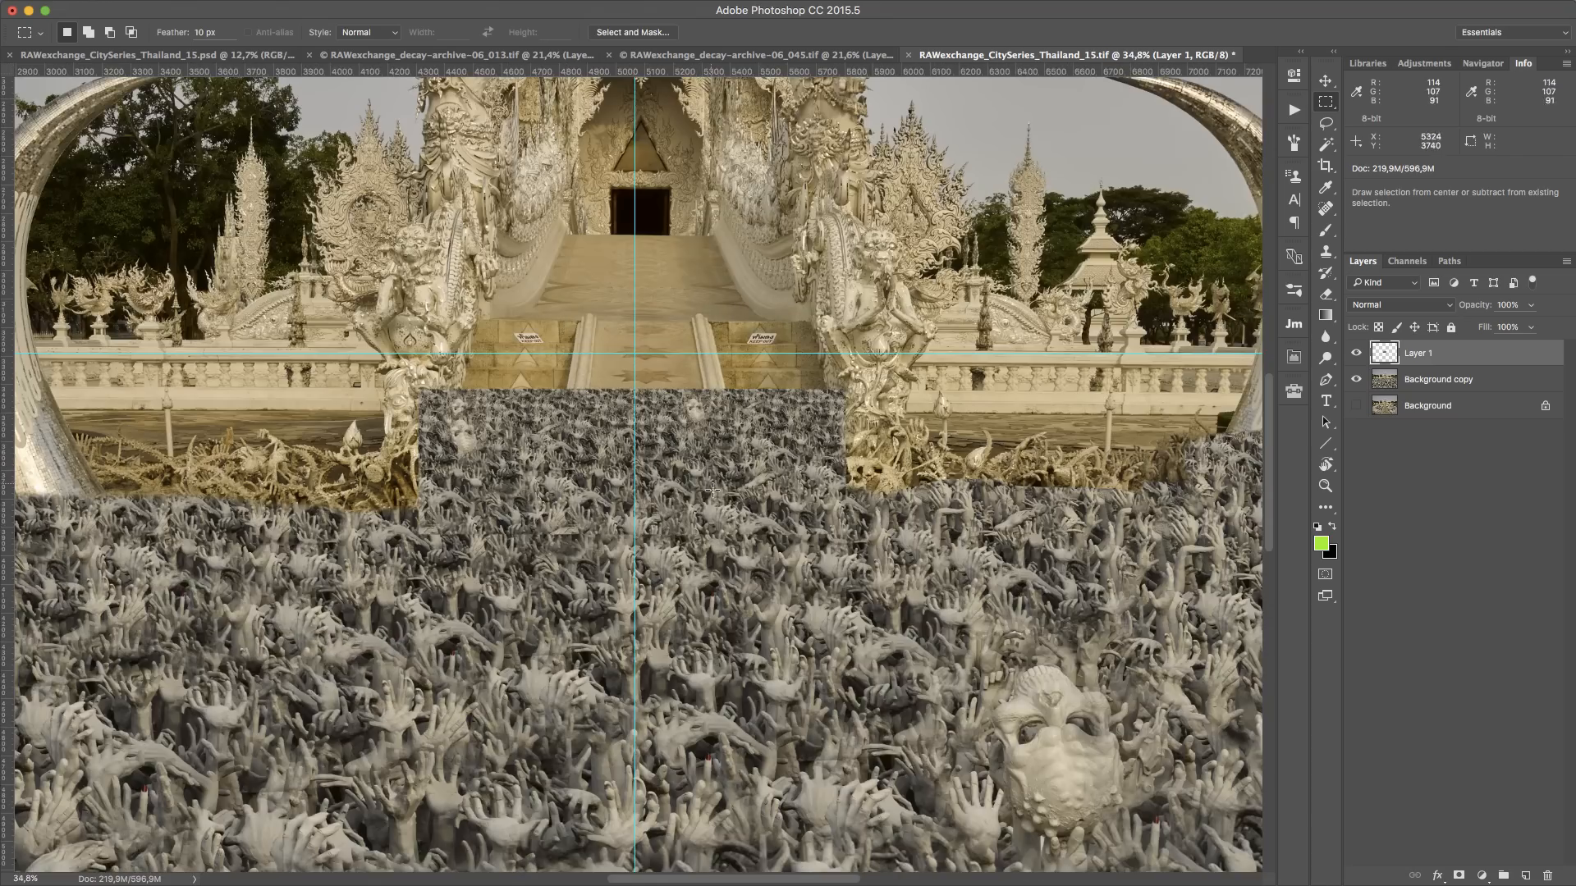
scroll(724, 493, up, 4)
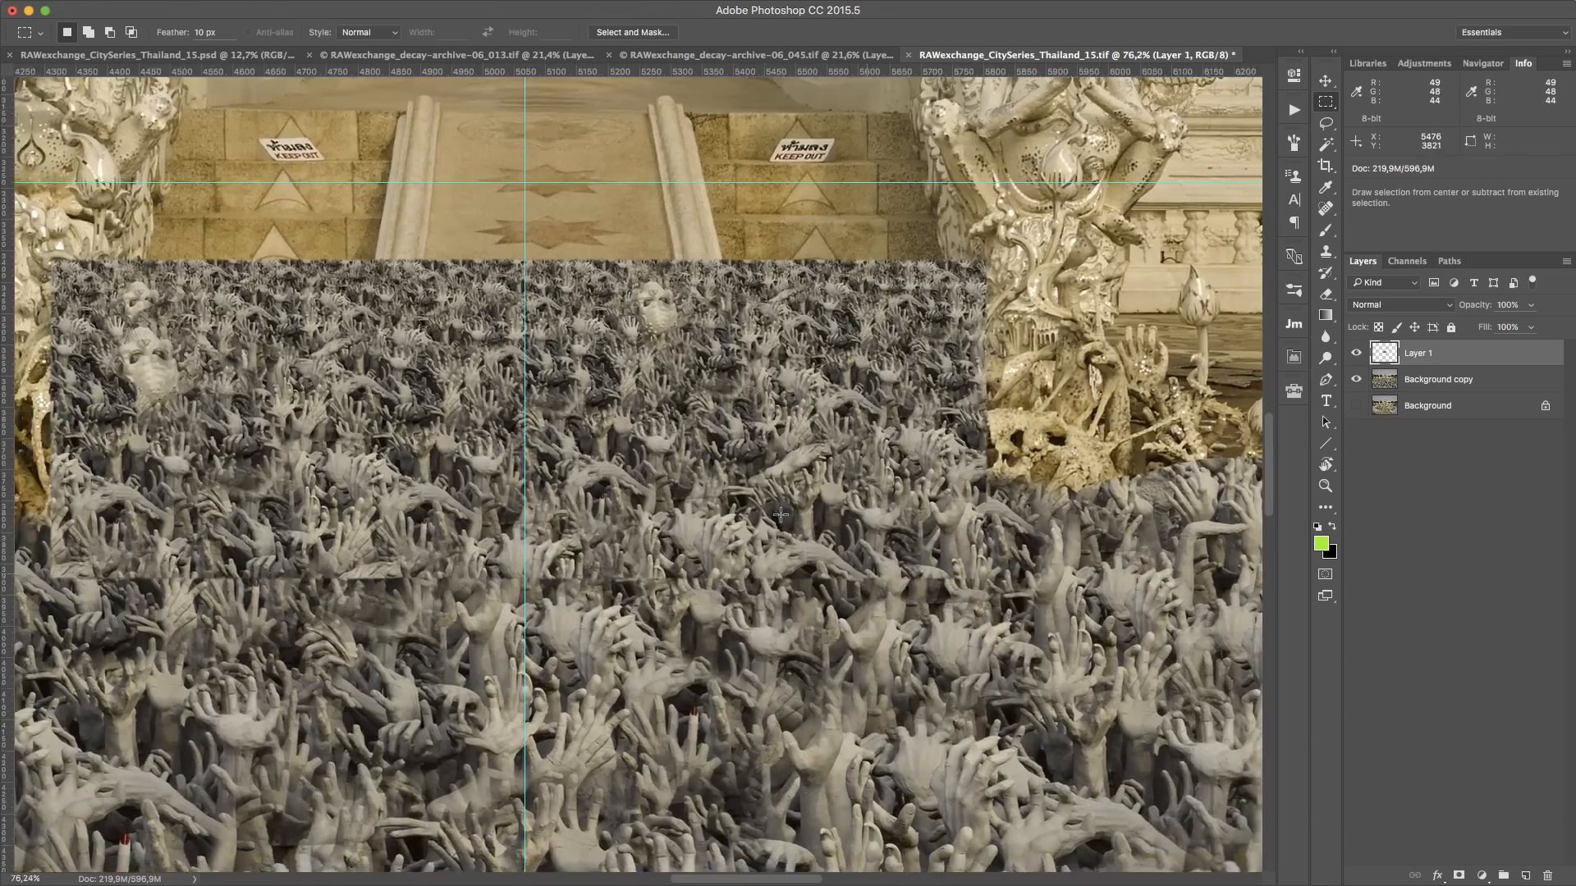
scroll(710, 555, down, 2)
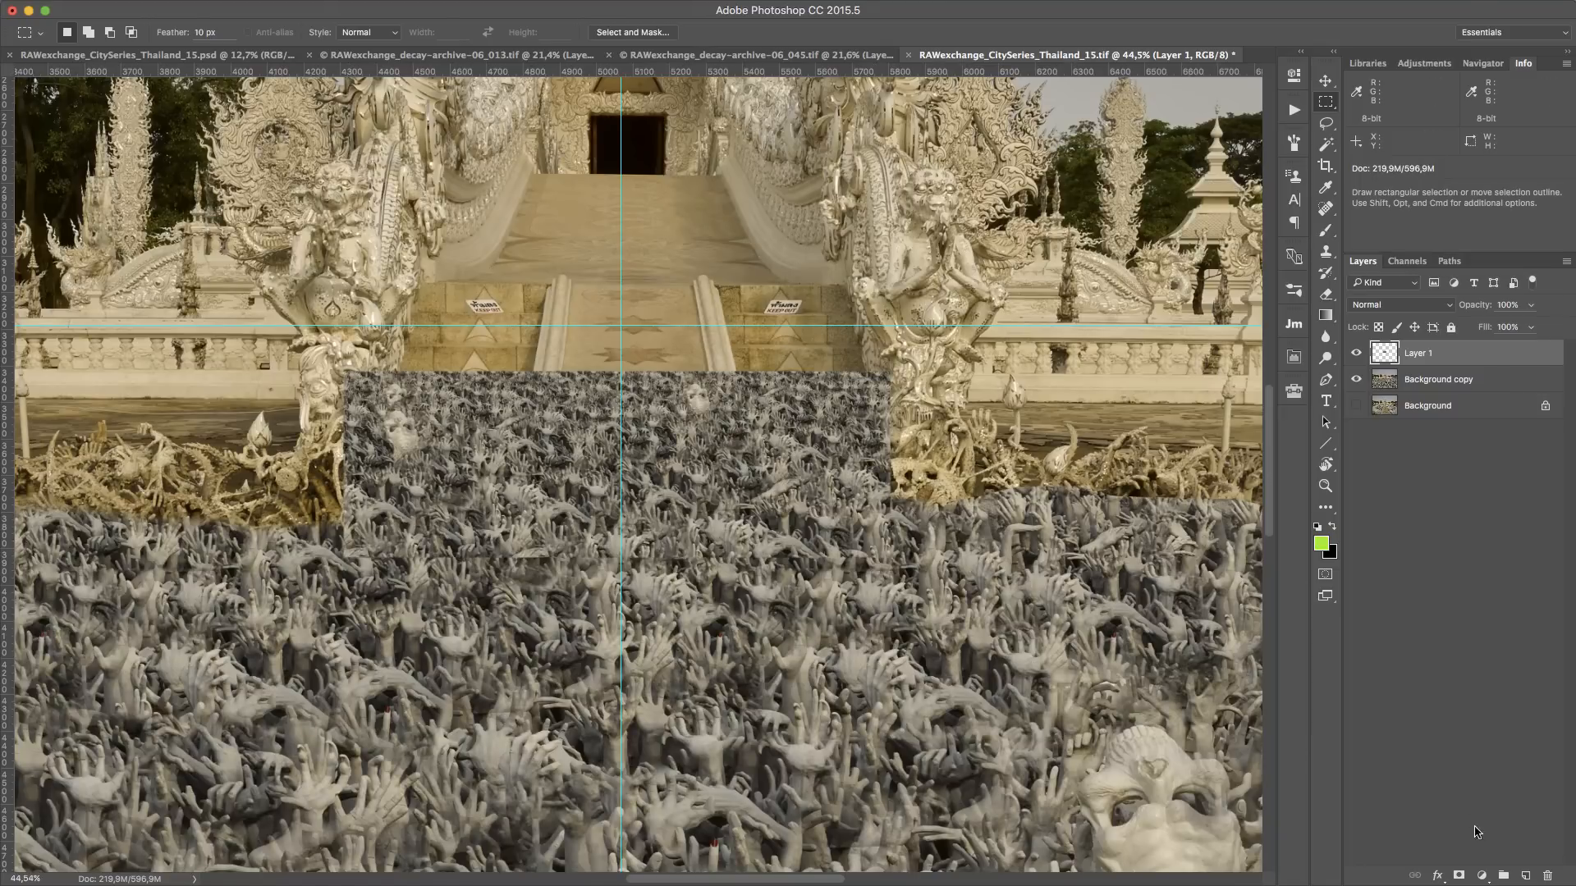
click(1459, 876)
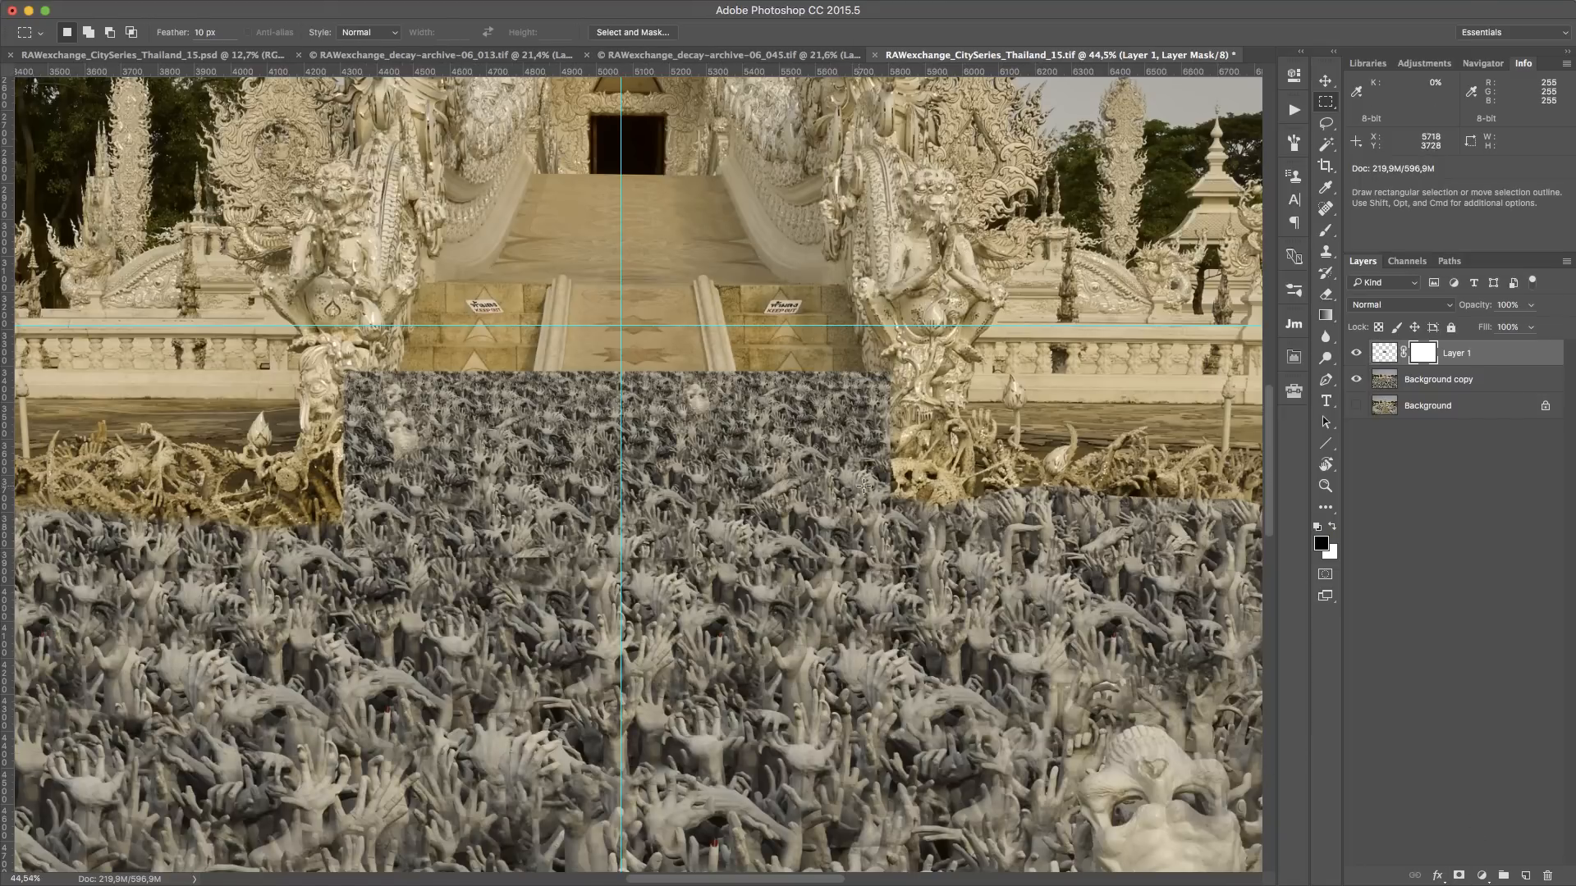
key(b)
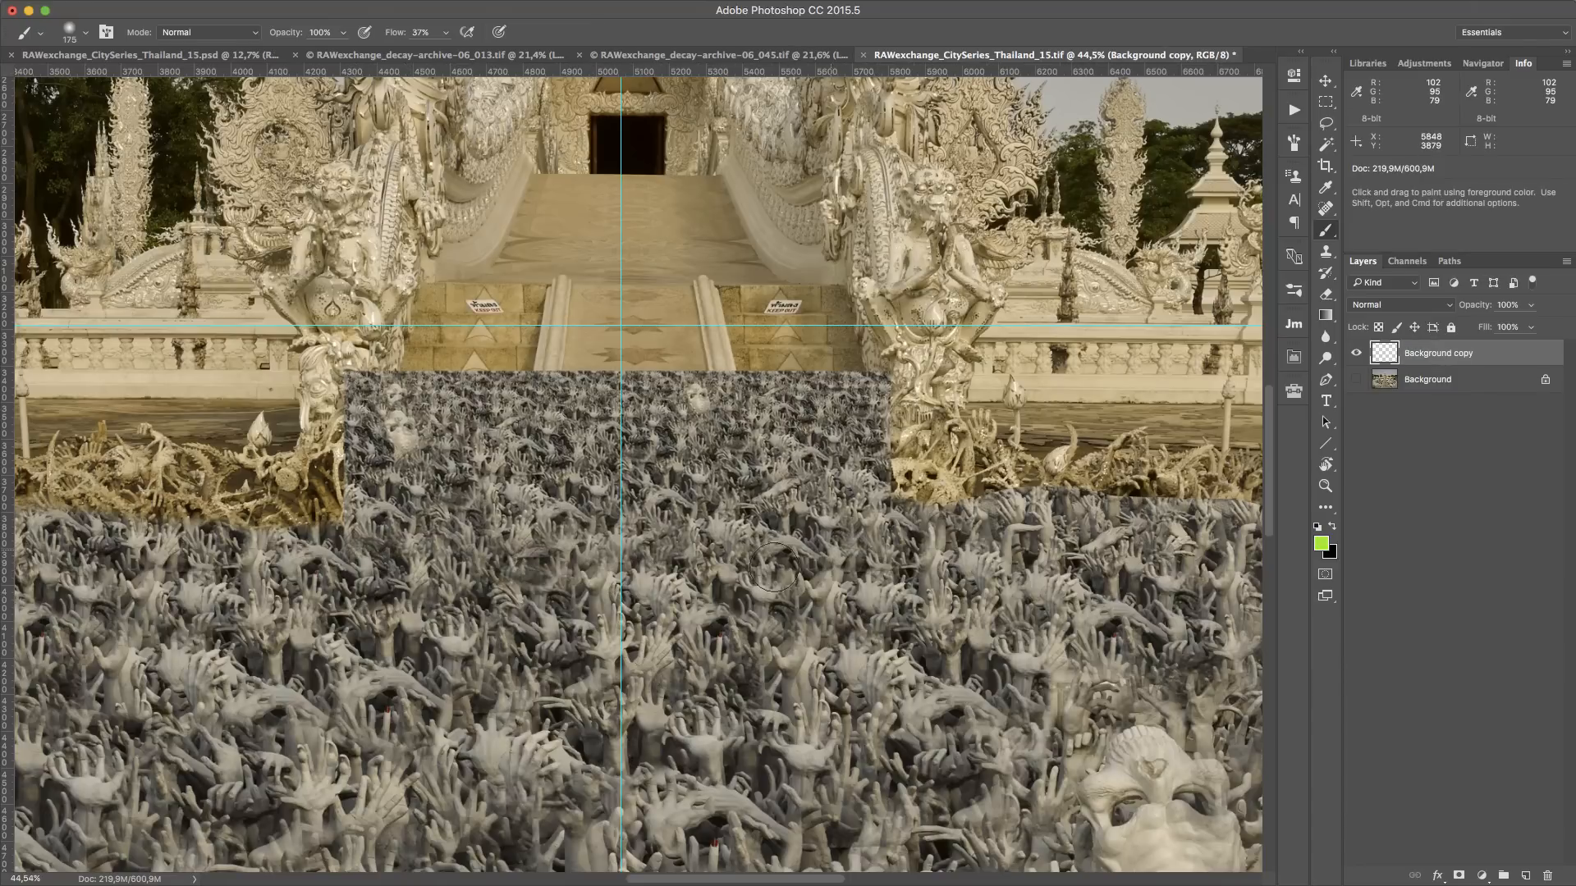
scroll(800, 595, down, 5)
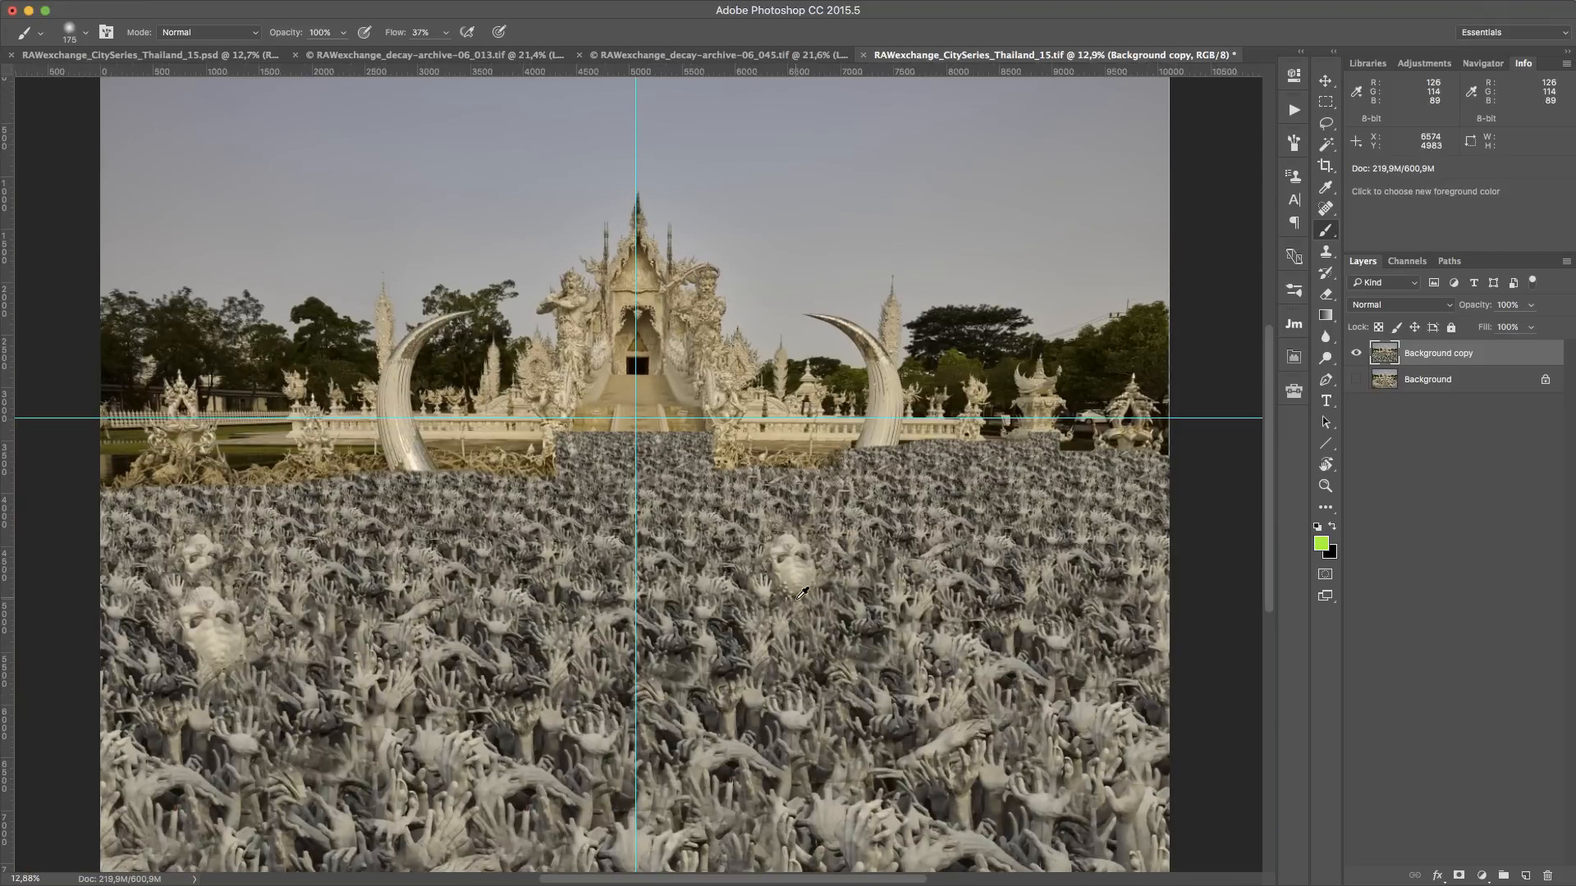
scroll(726, 628, down, 1)
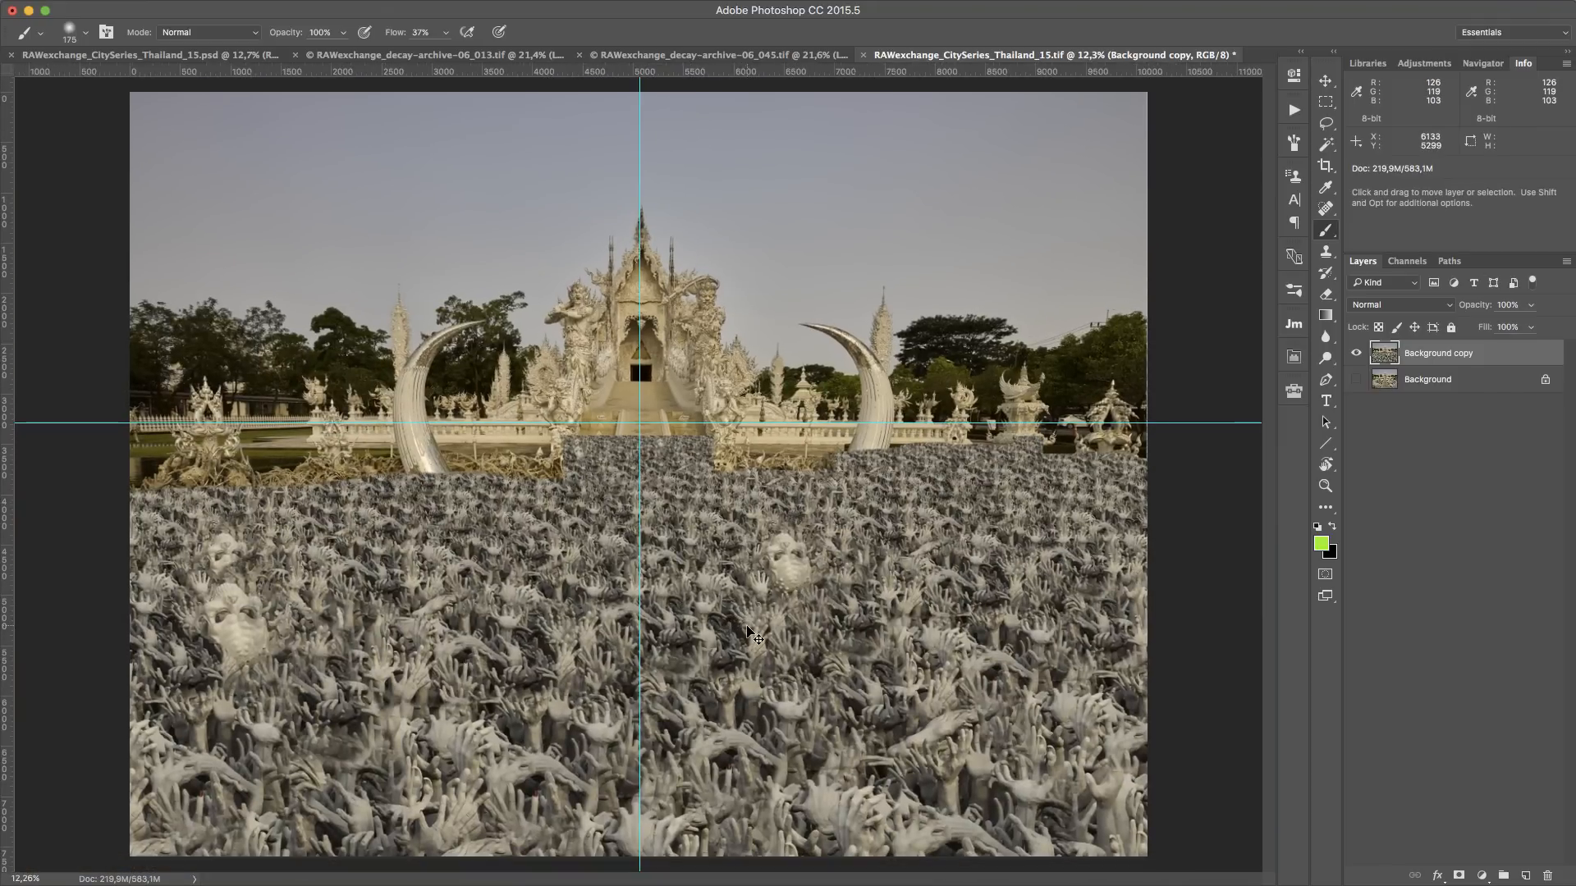
Hide the guides and compare the edited Background copy with the original photo by toggling its visibility
key(super+semicolon)
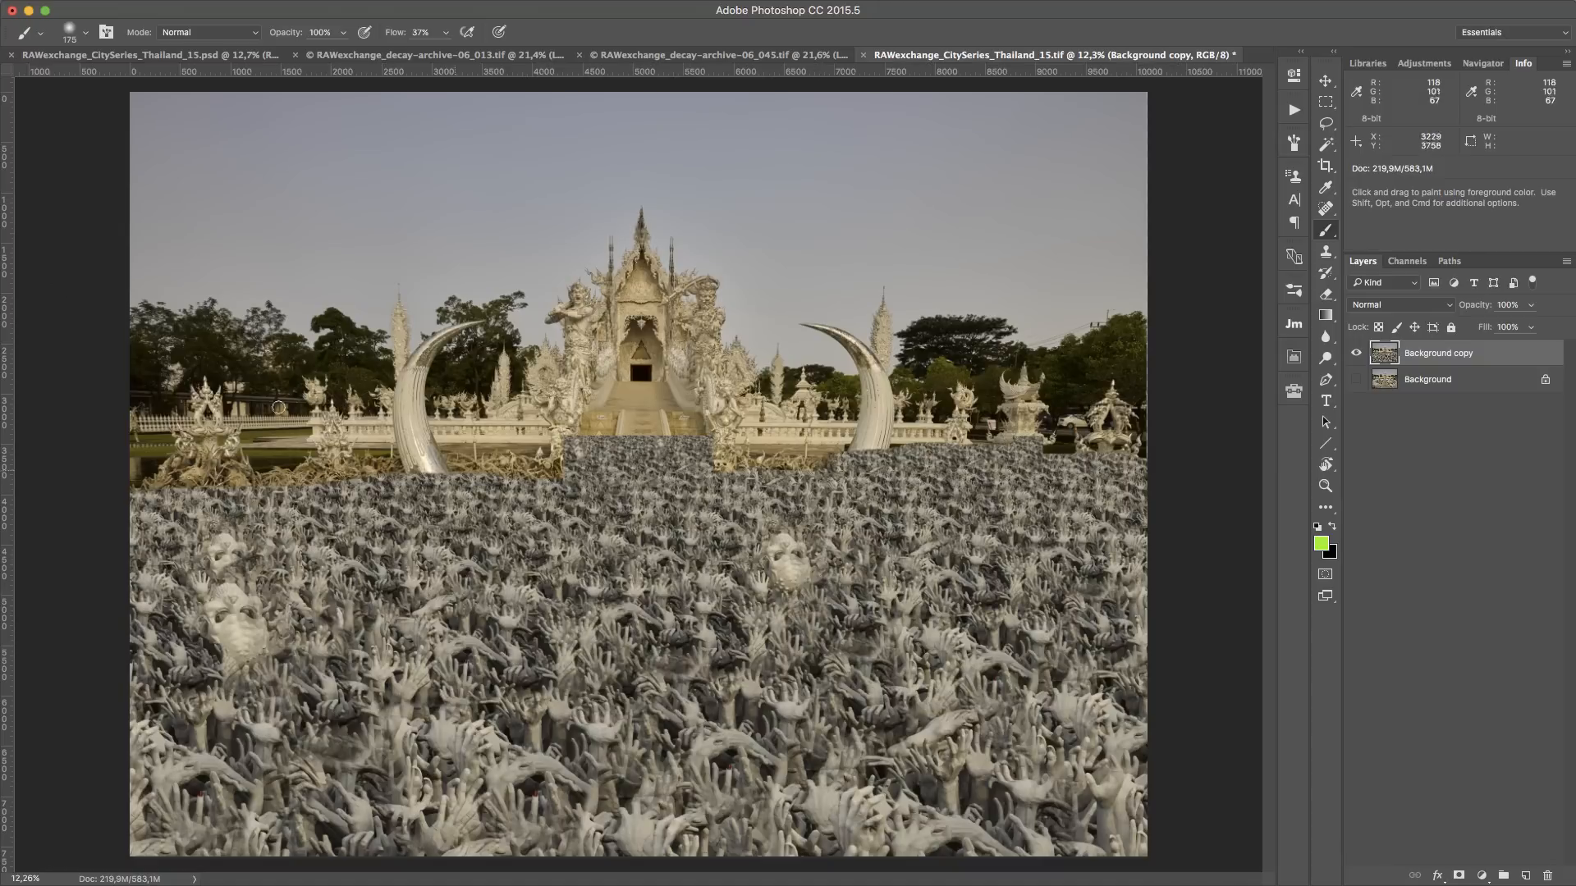
click(1357, 354)
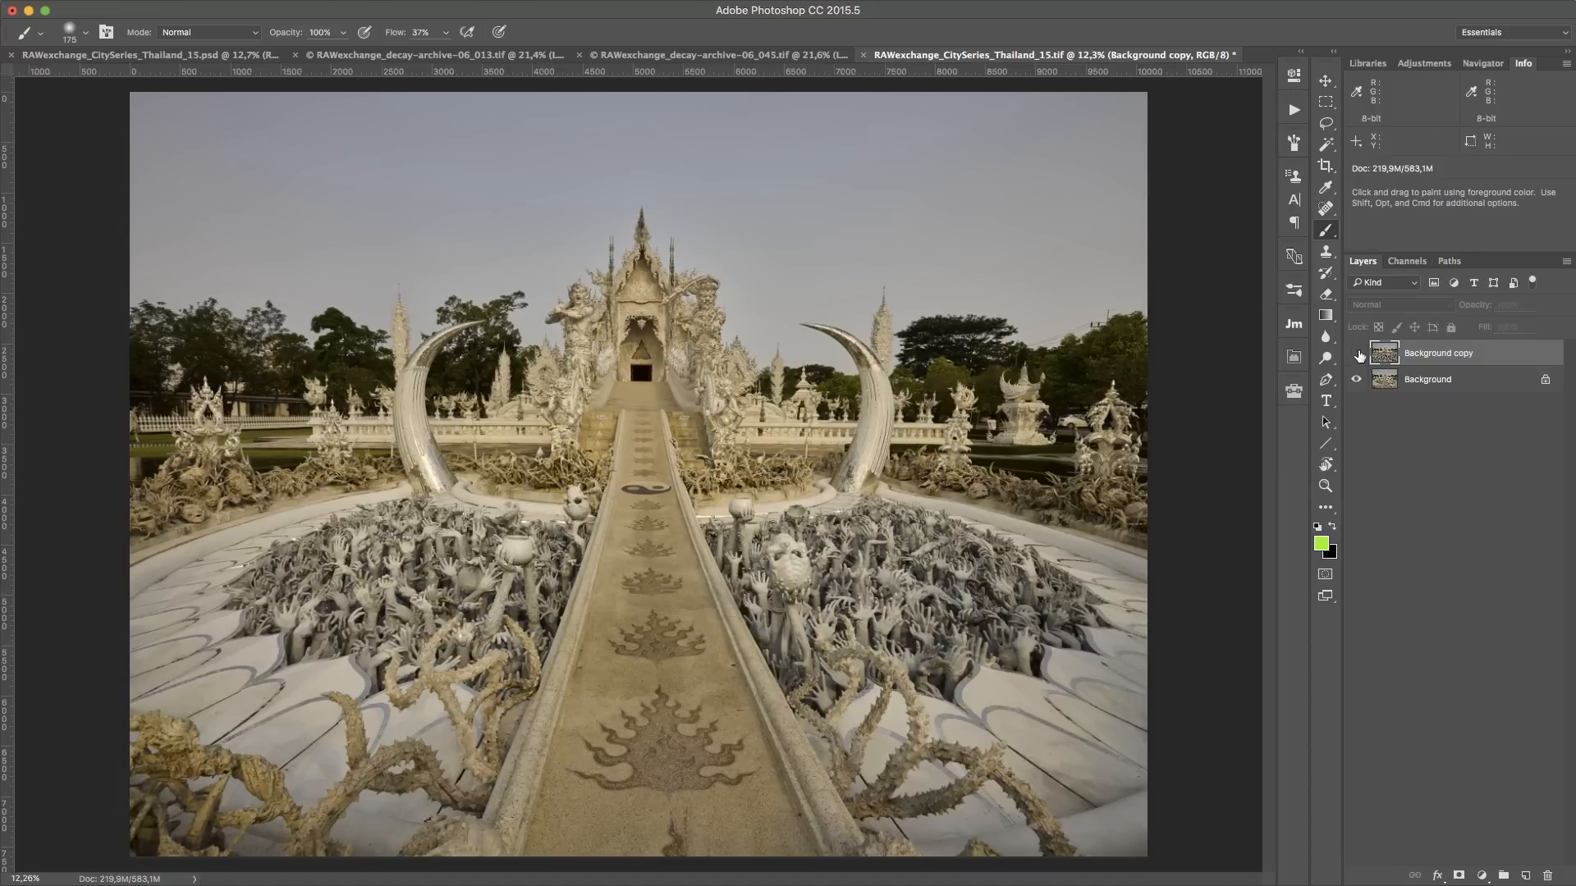
click(1358, 353)
click(1356, 354)
click(1354, 354)
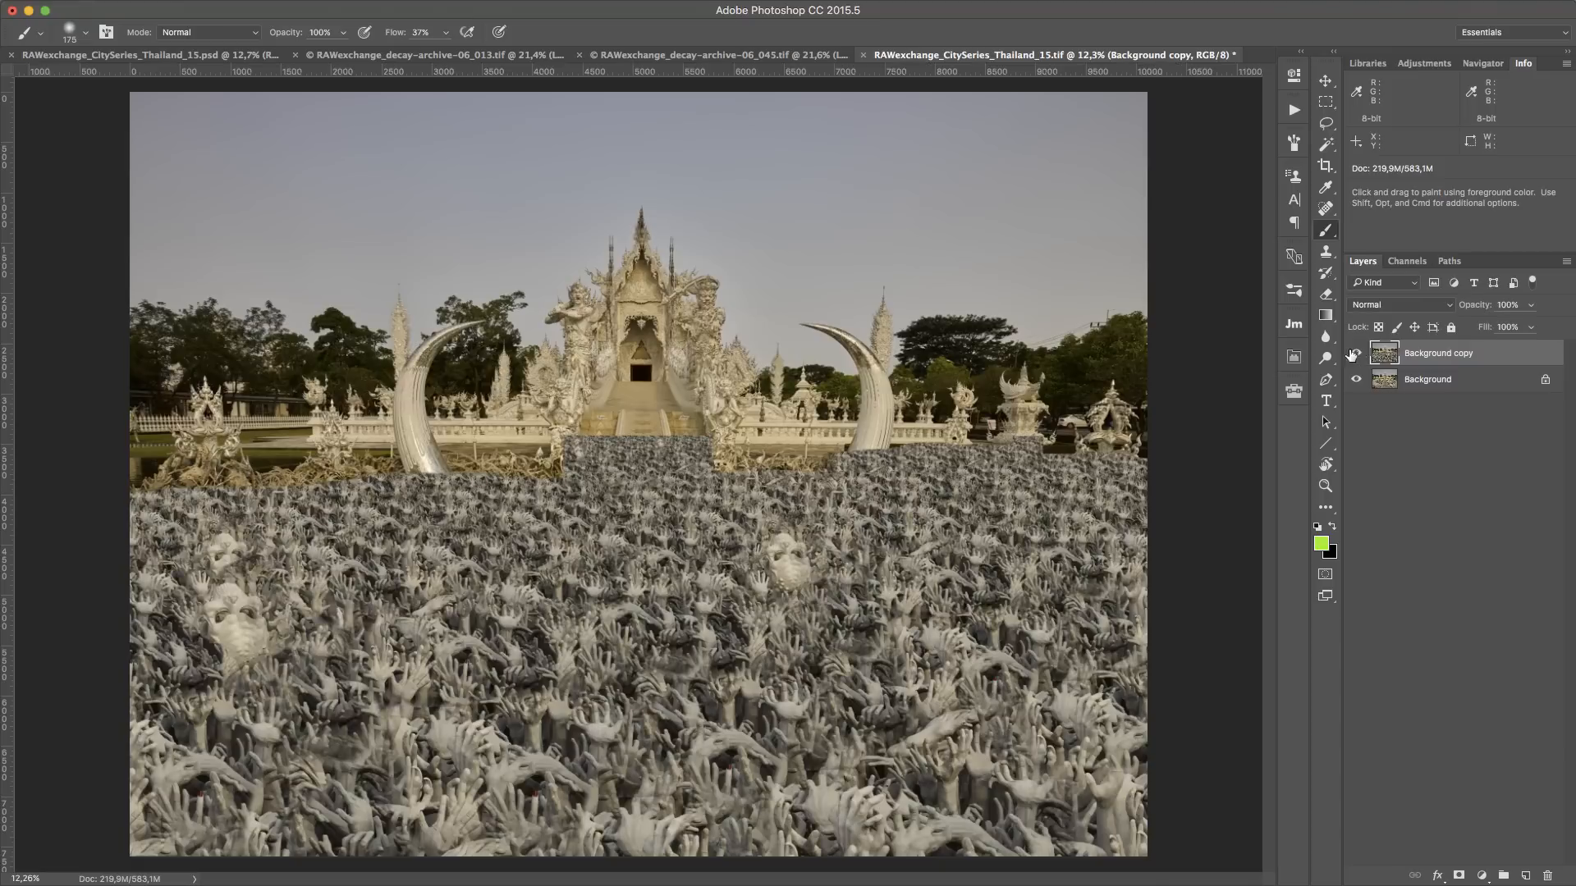
Switch to RAWexchange_CitySeries_Thailand_15.psd, compare the image with and without Group 1, and expand the group
click(156, 58)
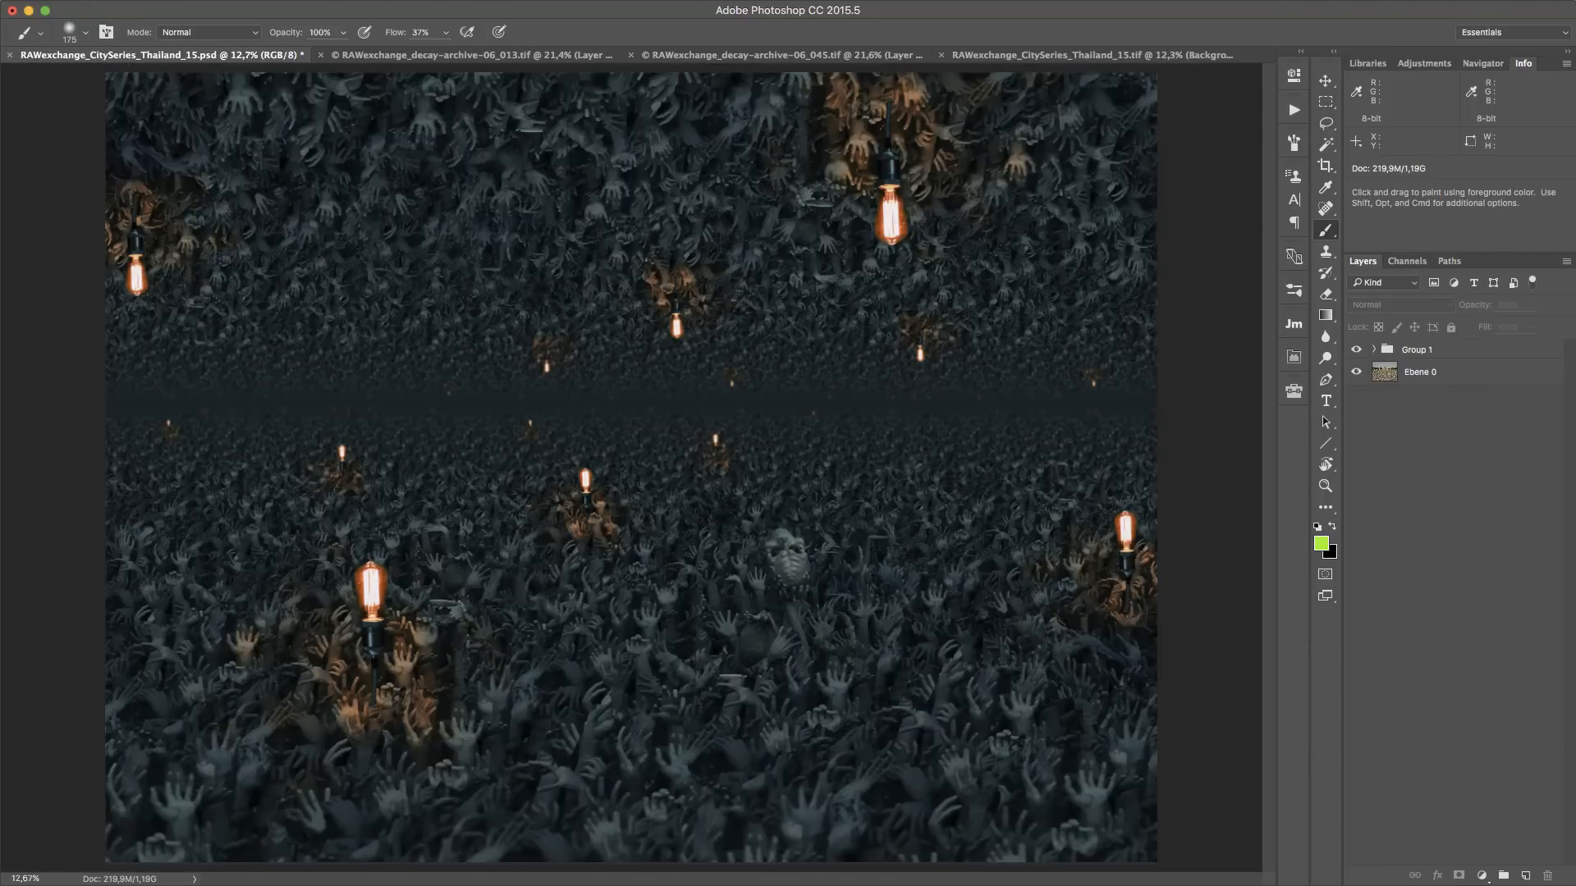
click(1361, 351)
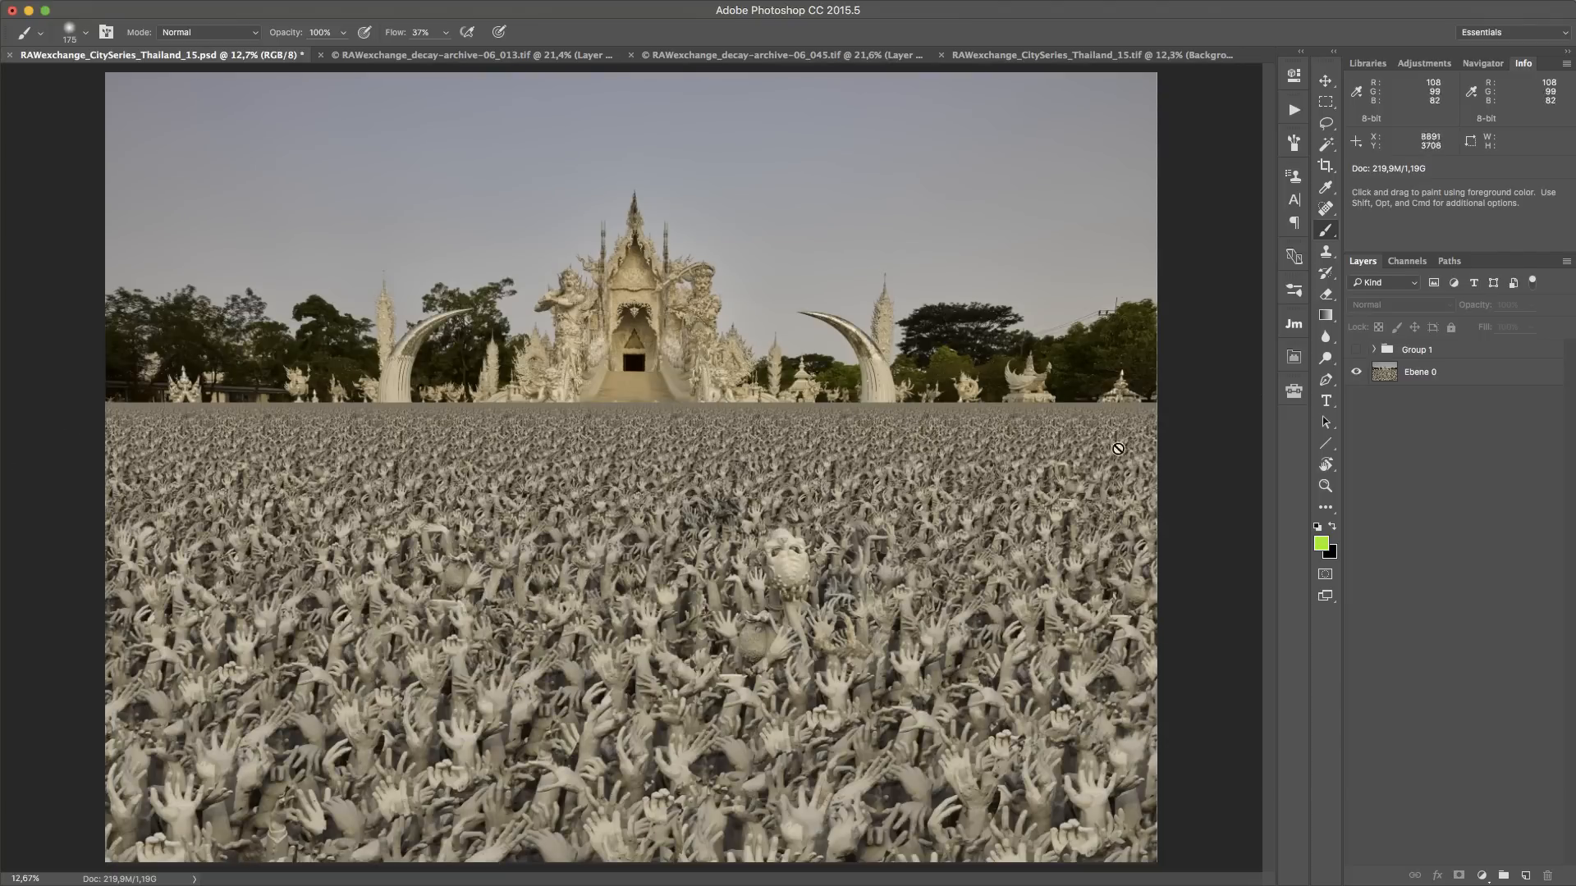
click(1376, 349)
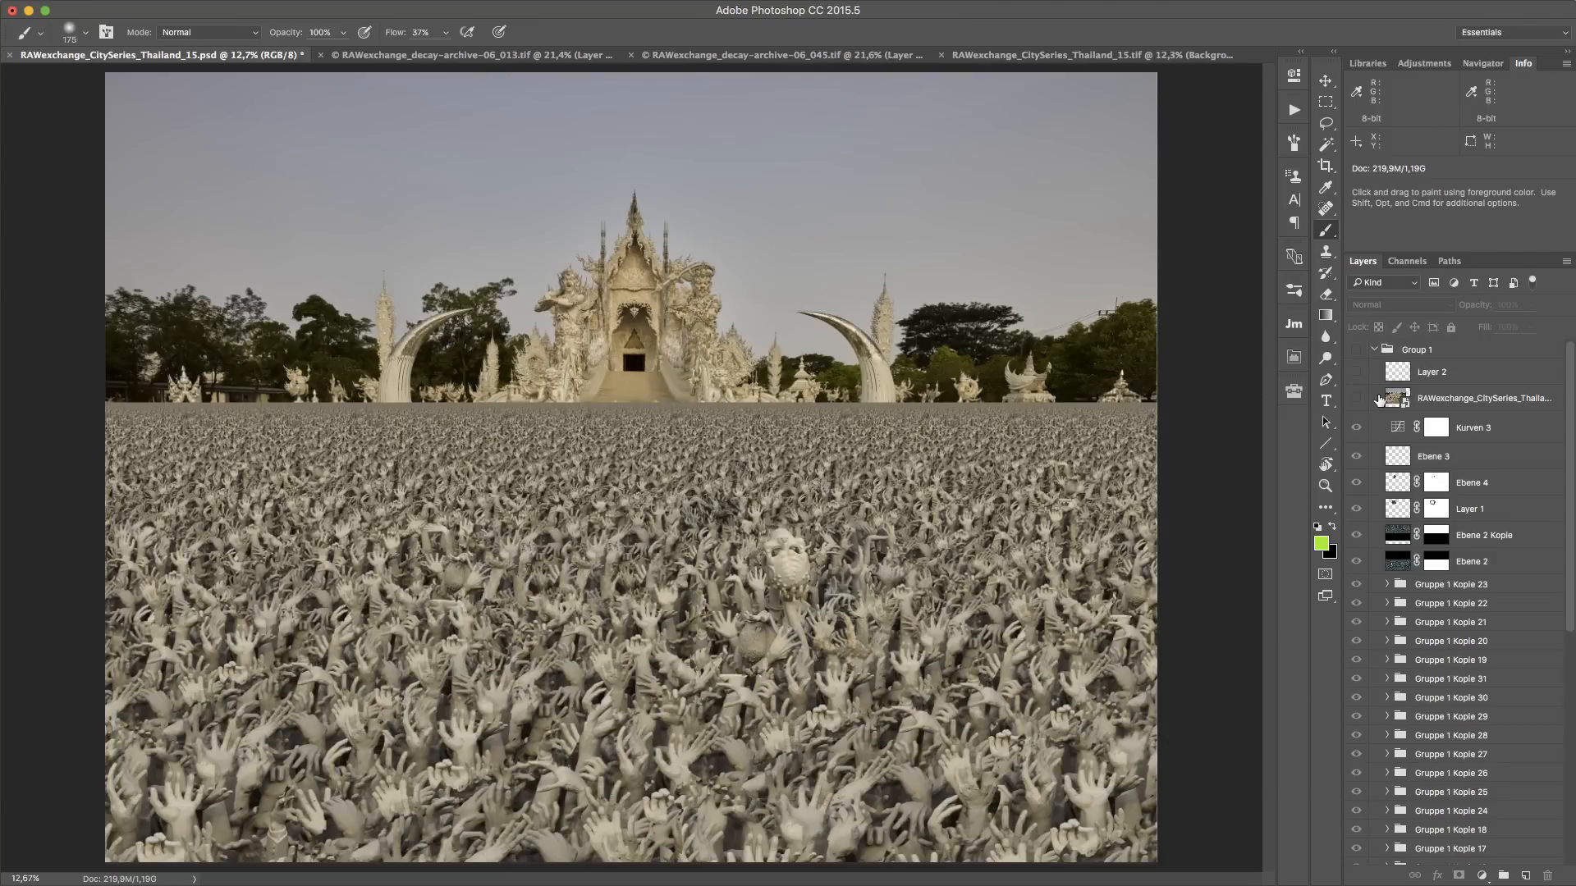
click(1361, 351)
Hide the effect layers and lamp group copies inside Group 1, together with Kurven 1 and Ebene 1
drag(1363, 468, 1356, 876)
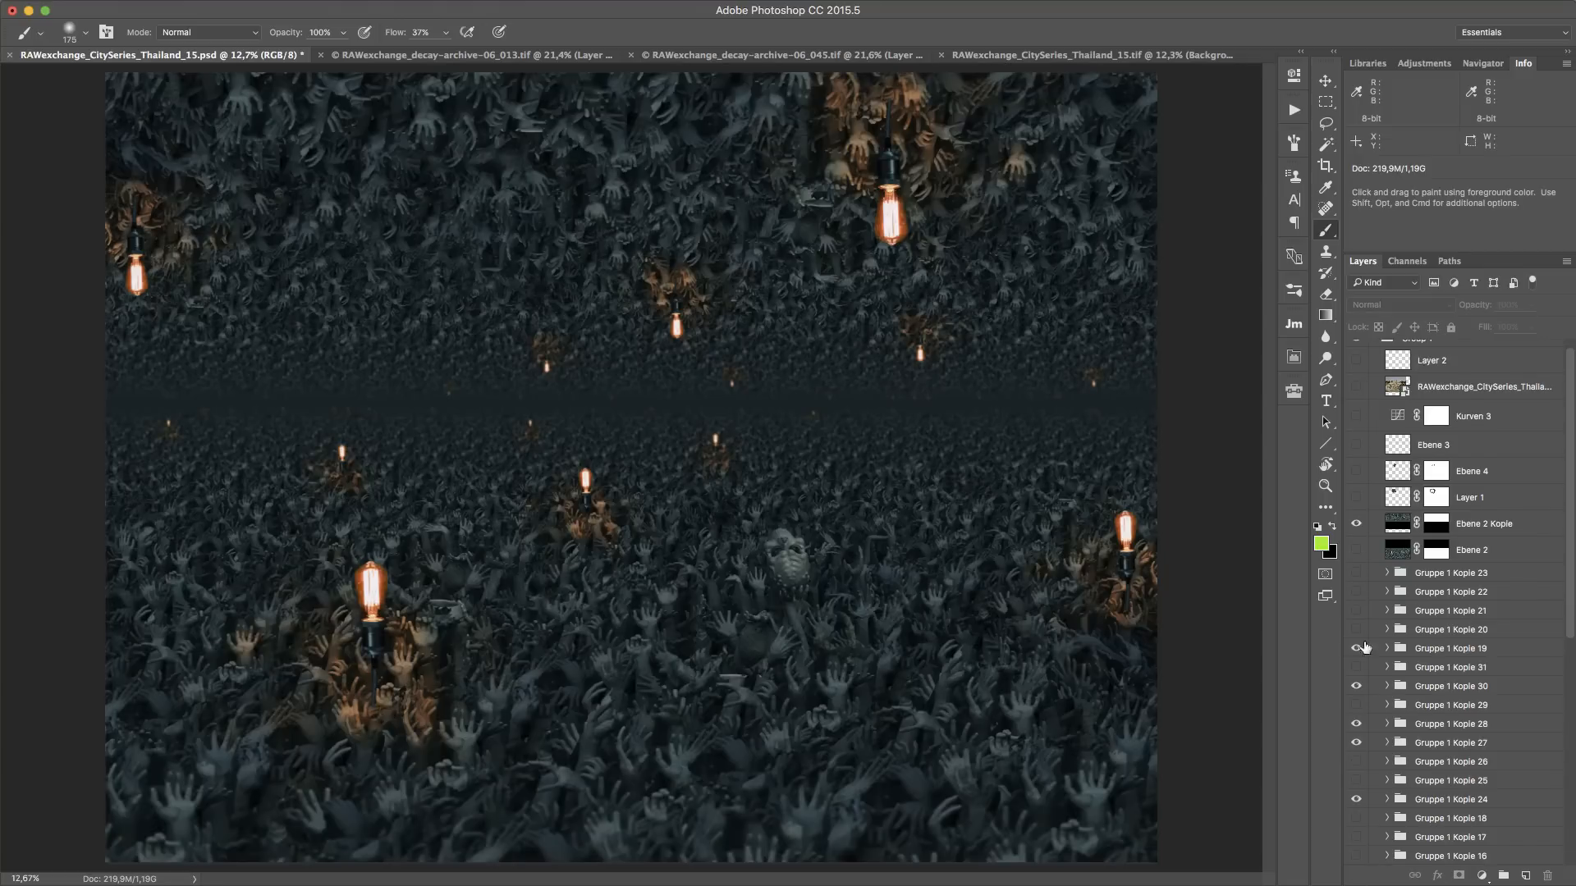
drag(1355, 641, 1346, 867)
scroll(1435, 612, down, 10)
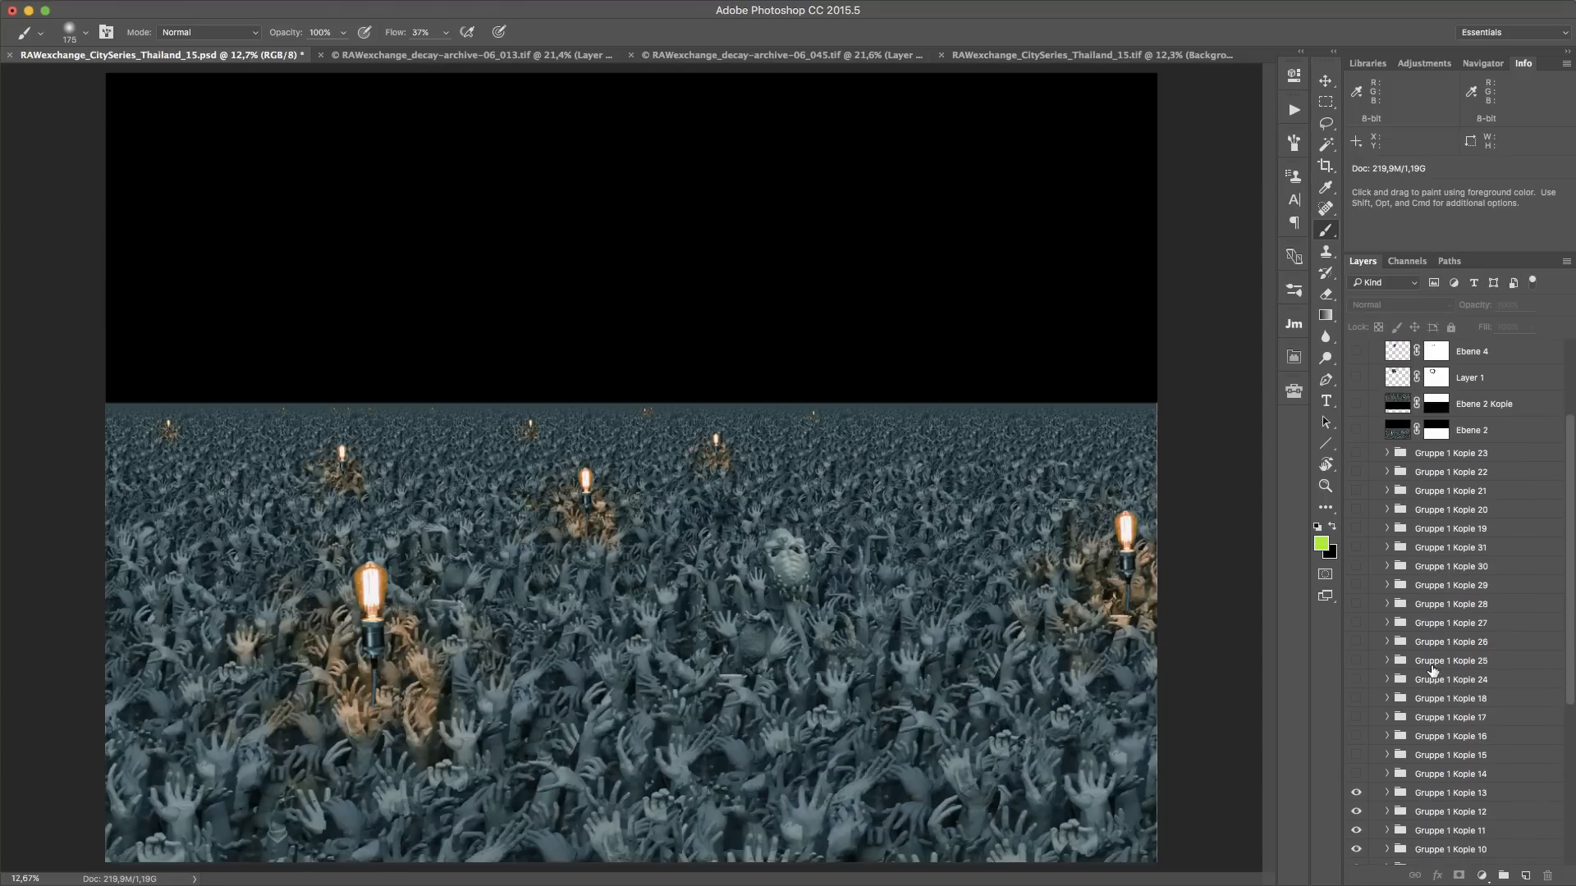
drag(1359, 509, 1365, 765)
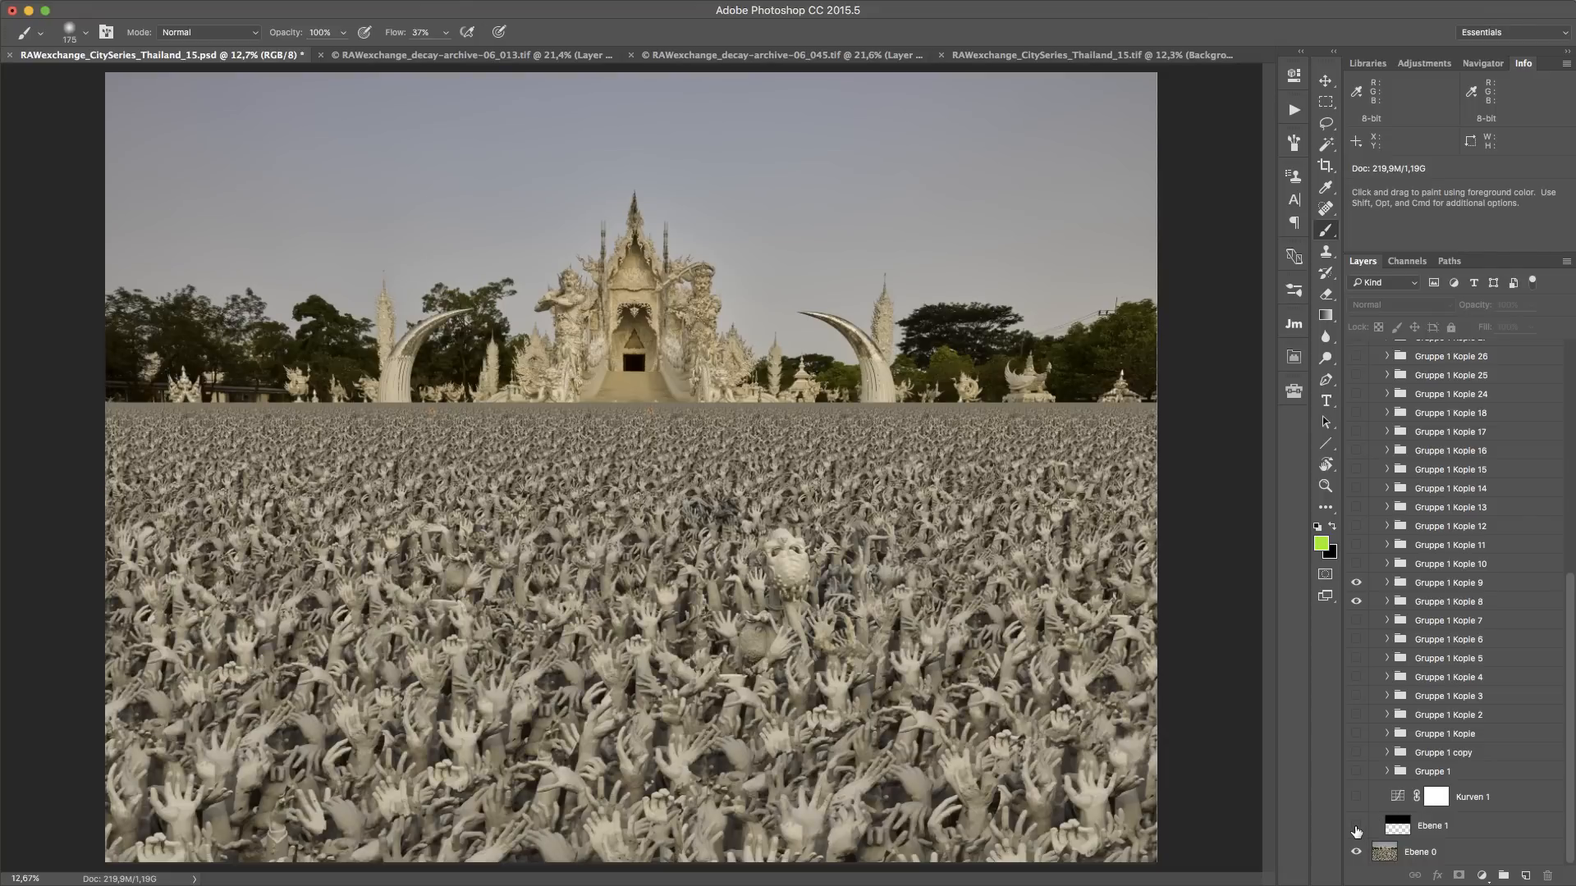
Show the black Ebene 1 layer and the Kurven 1 adjustment, and hide Gruppe 1 Kopie 8 and Kopie 9
click(1356, 827)
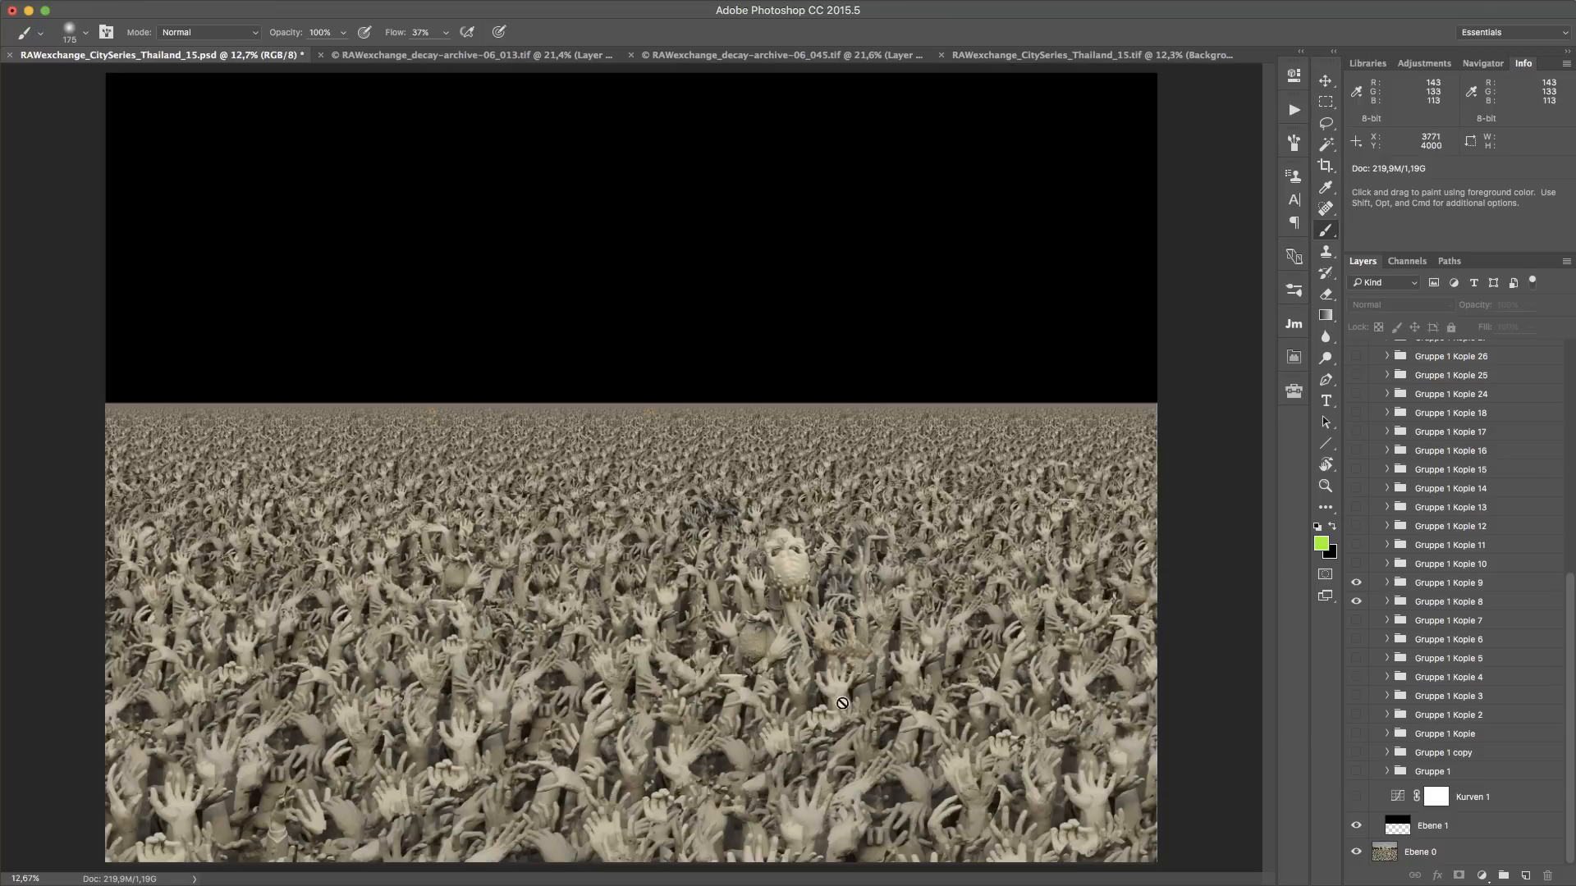
click(1357, 825)
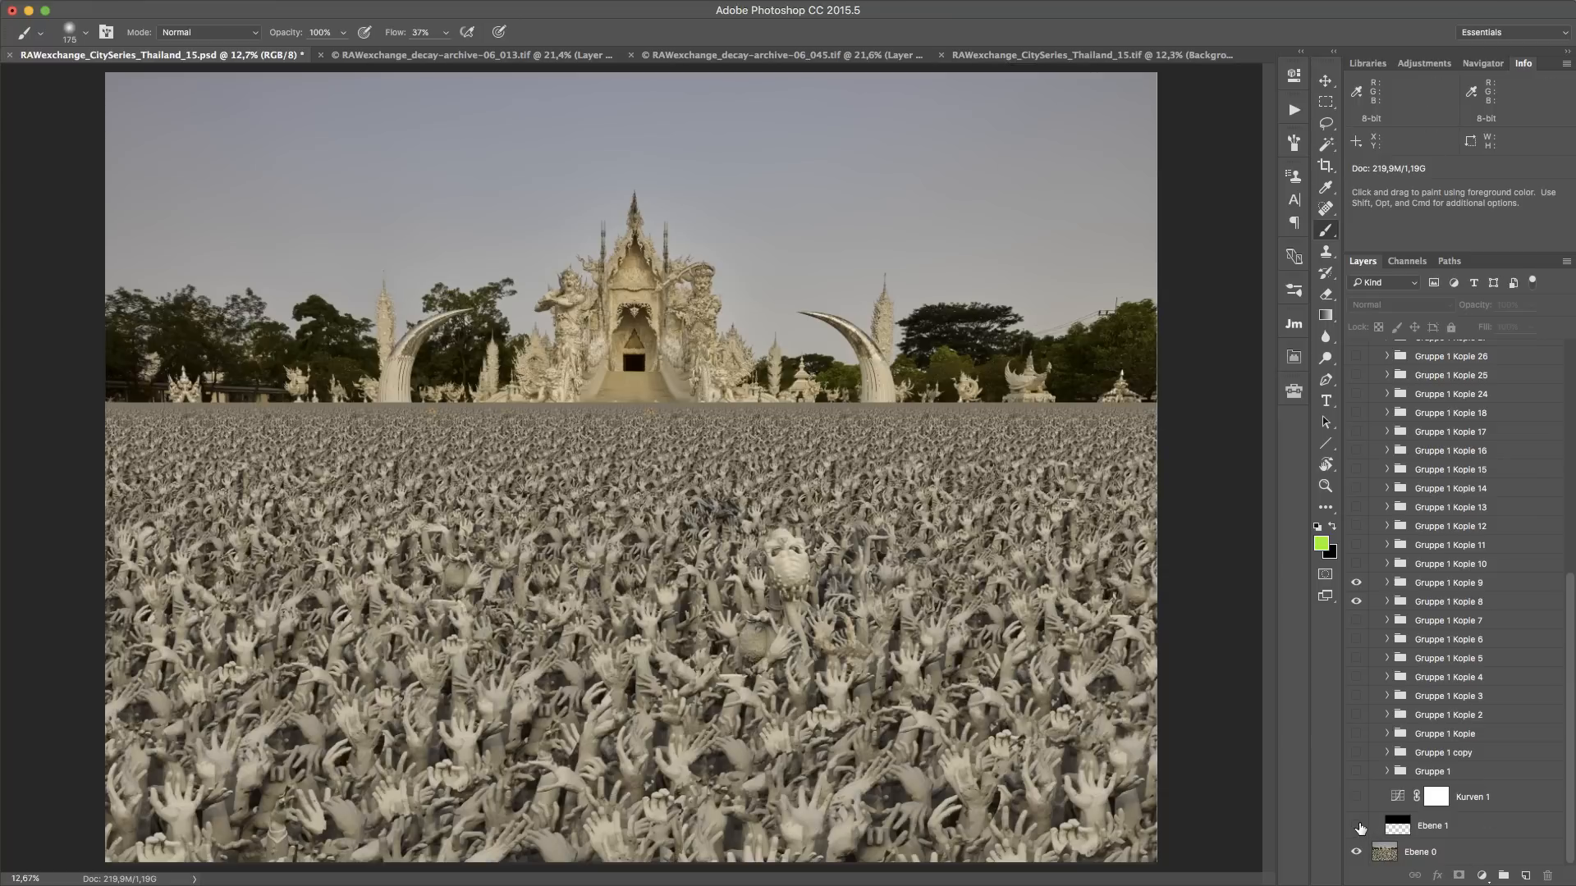
click(1357, 826)
scroll(1382, 739, up, 10)
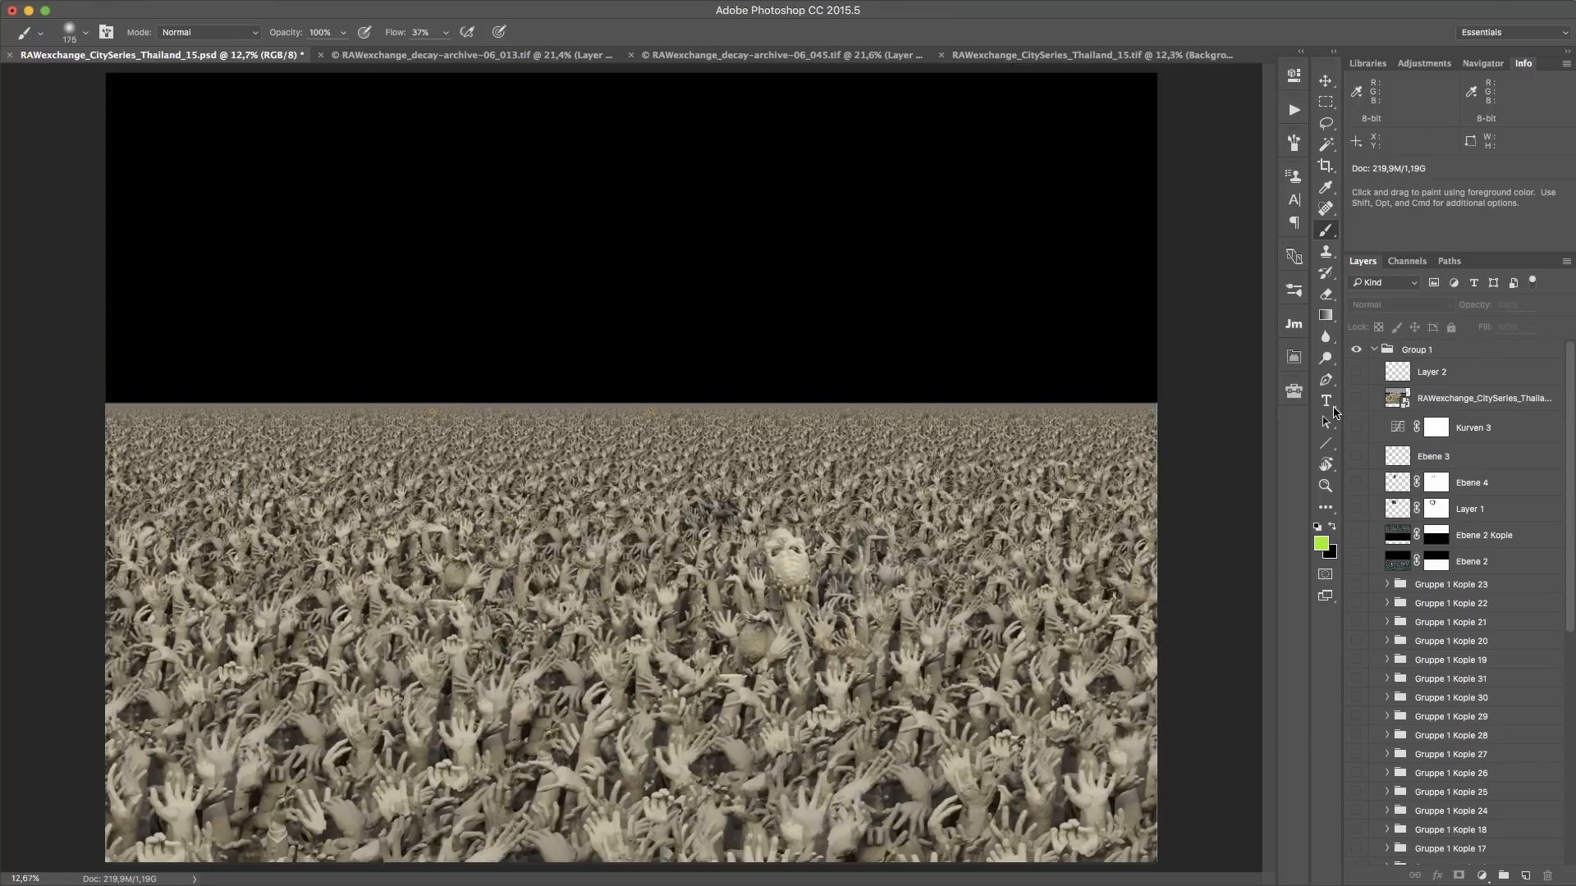
scroll(1355, 391, down, 10)
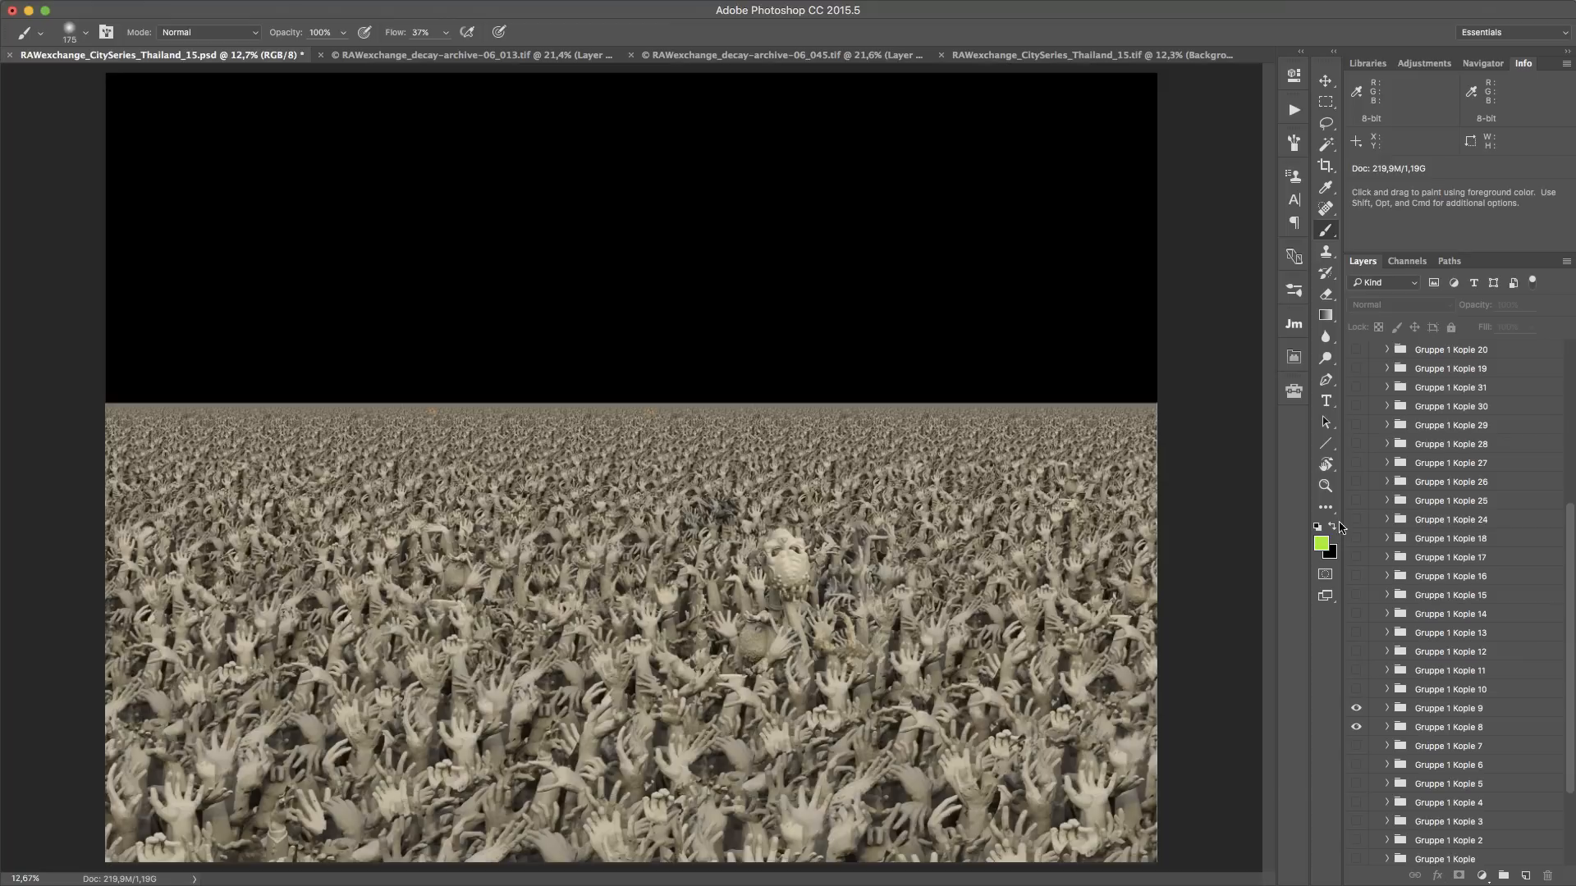
scroll(1362, 714, down, 4)
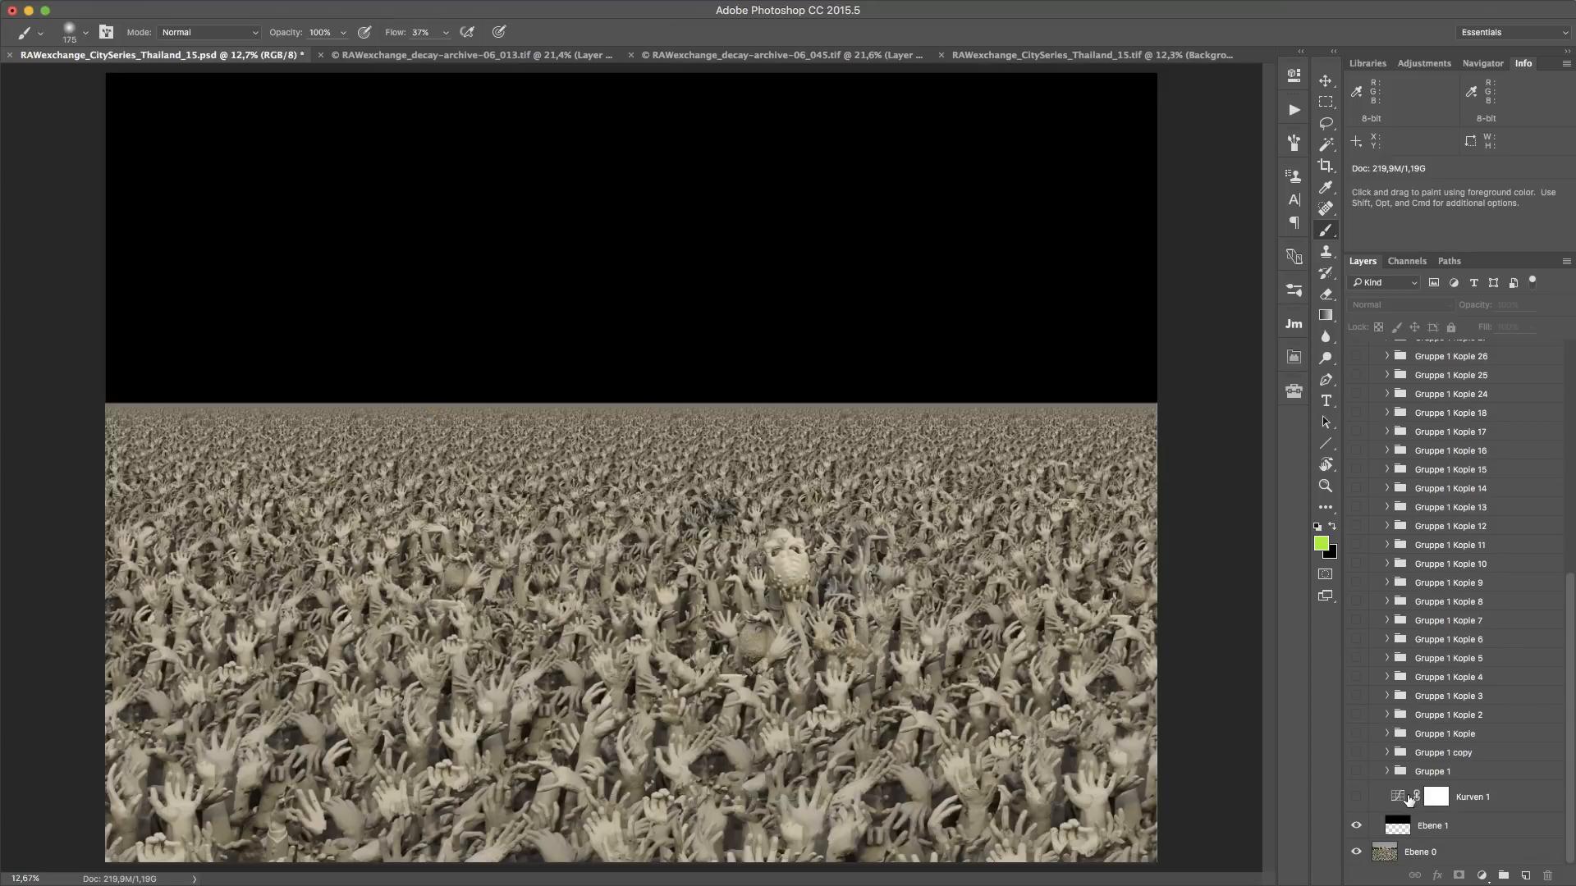
click(1356, 797)
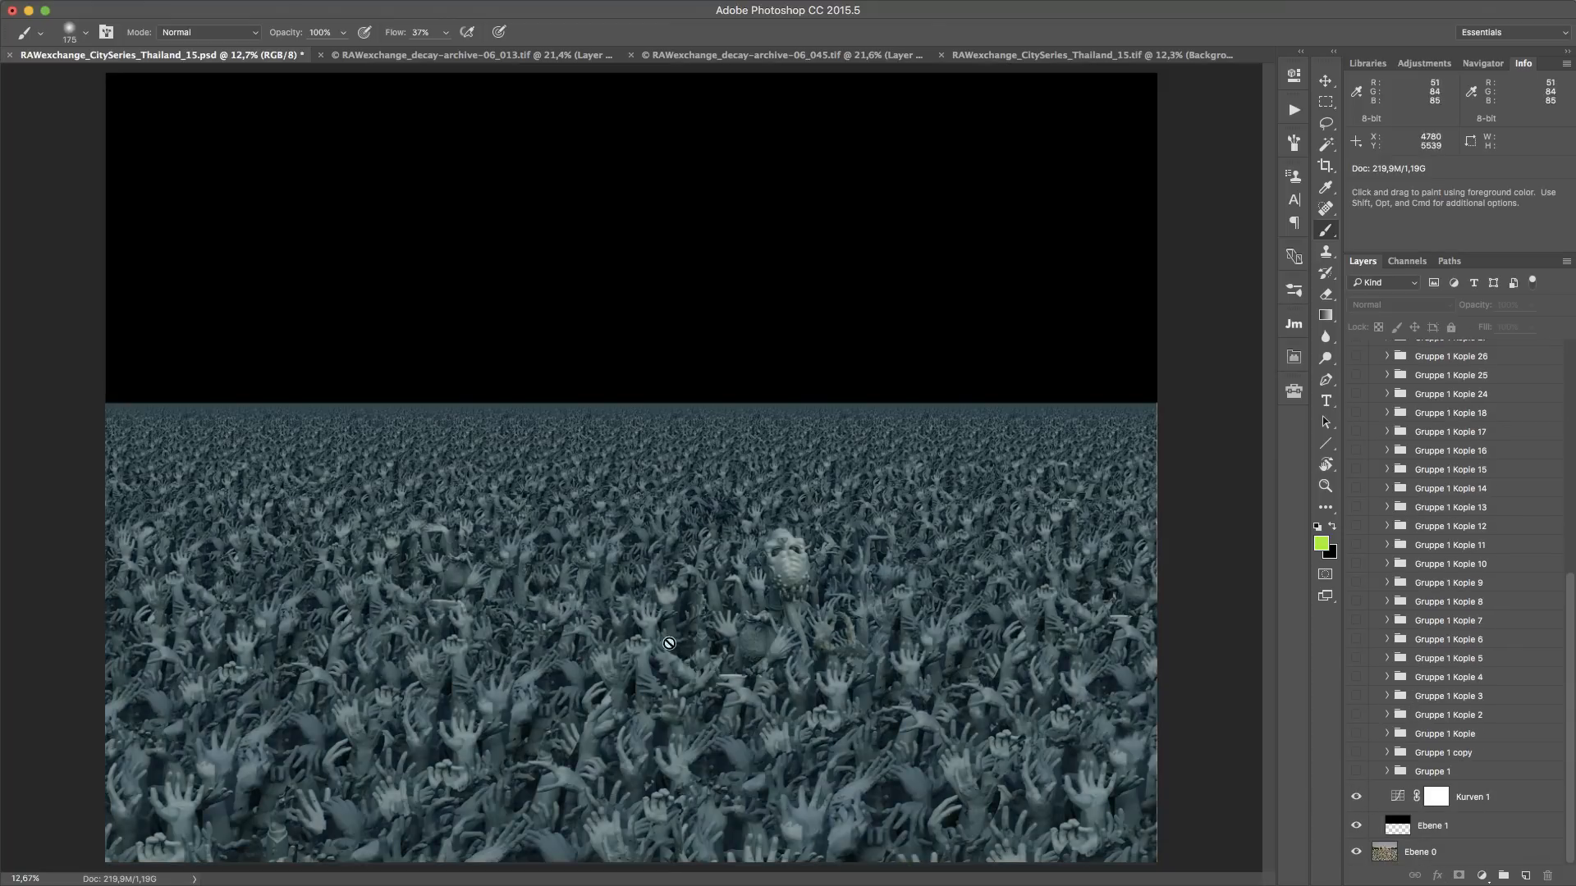
Show the original lamp group Gruppe 1, then expand and select it to reveal its lampe and Kurven 2 layers
click(1355, 772)
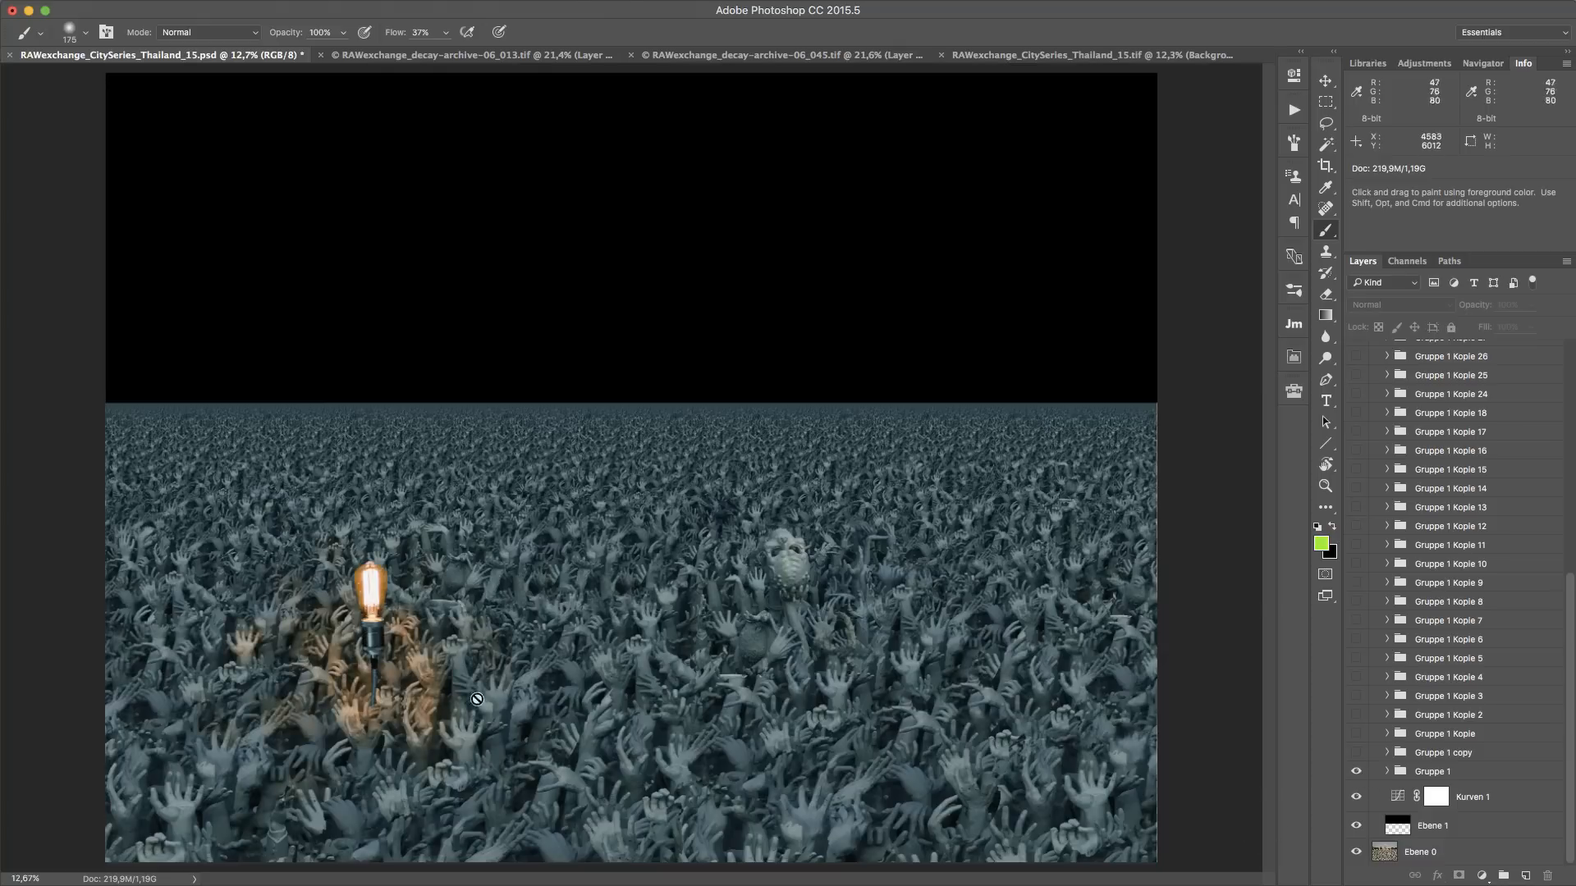
click(1388, 772)
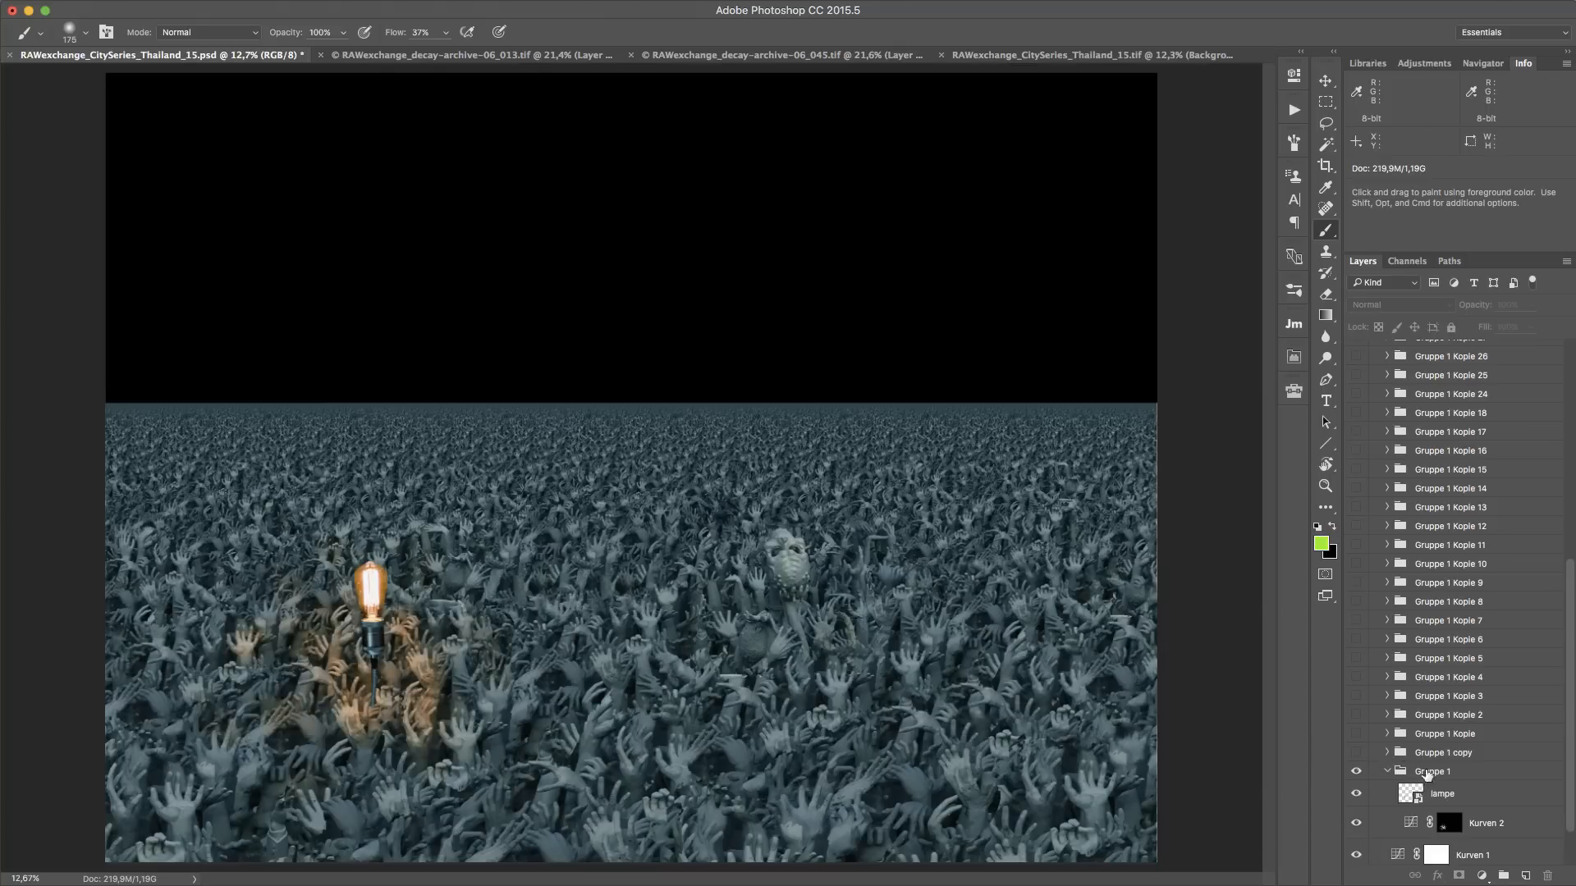
click(1485, 775)
scroll(1440, 776, down, 3)
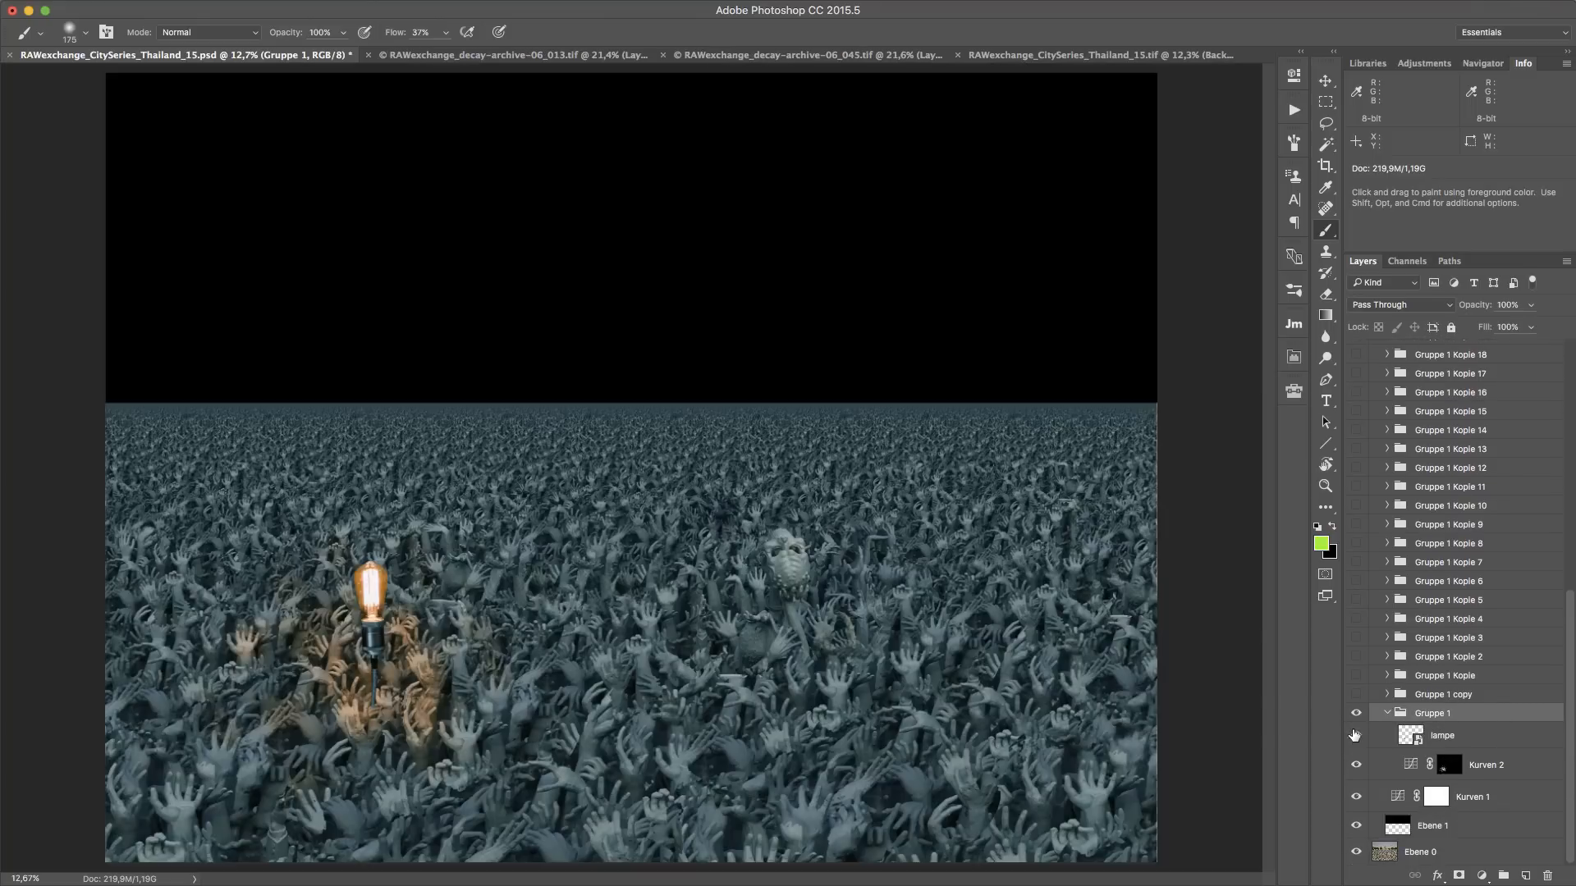
Compare the lampe and Kurven 2 layers in Gruppe 1 hidden and shown, and view the Kurven 2 curve settings
click(1356, 736)
click(1356, 736)
click(1356, 764)
click(1356, 764)
double_click(1412, 767)
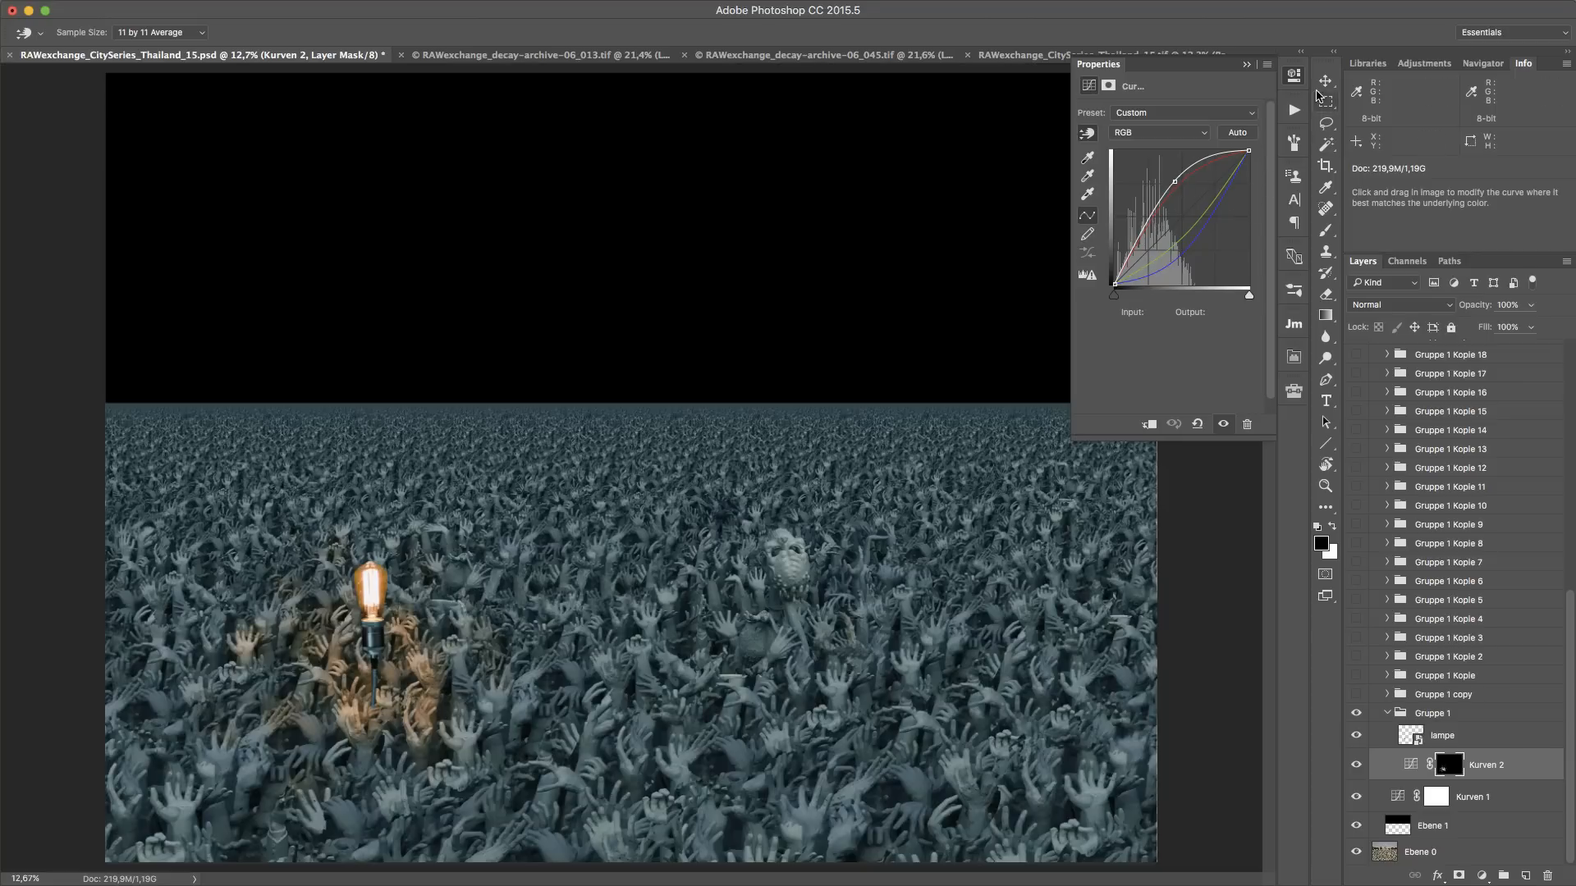
click(1296, 79)
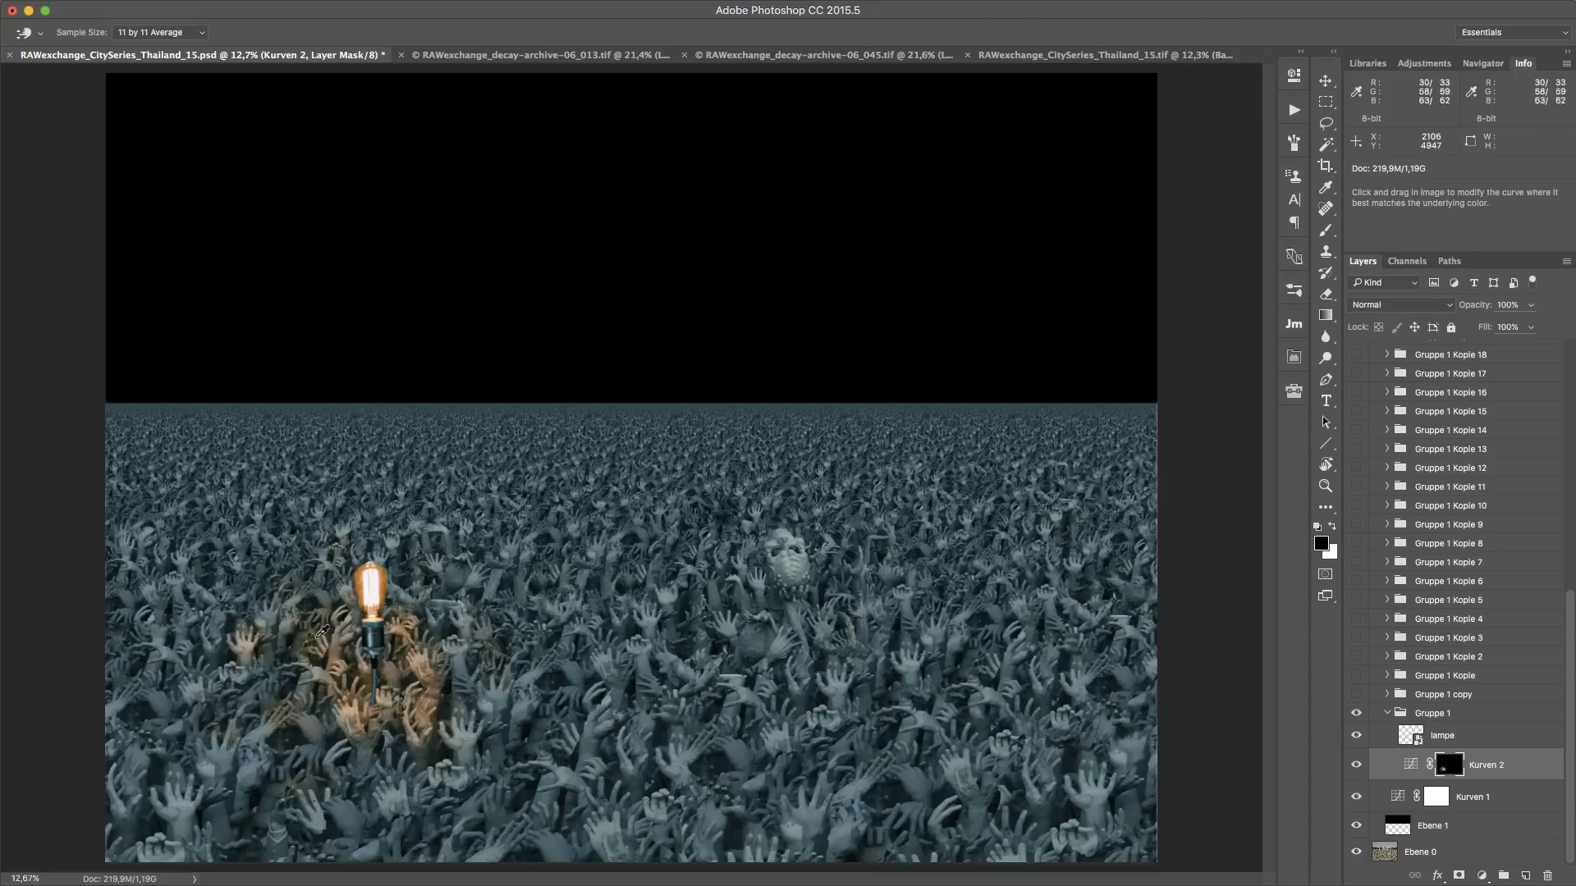
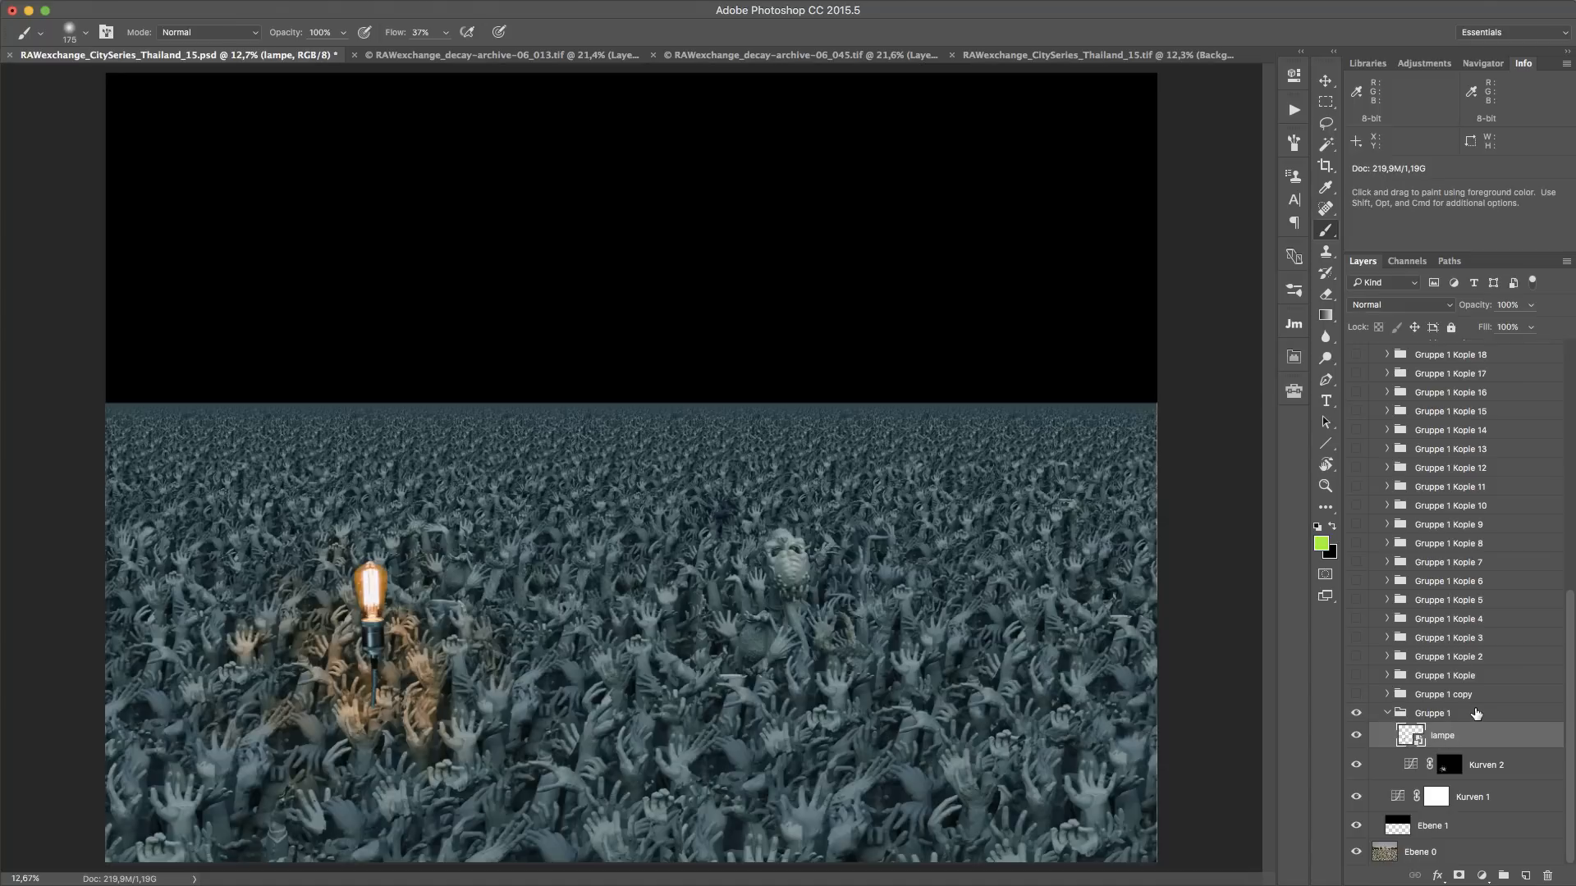
Make the Gruppe 1 copy and Gruppe 1 Kopie groups visible
click(1448, 716)
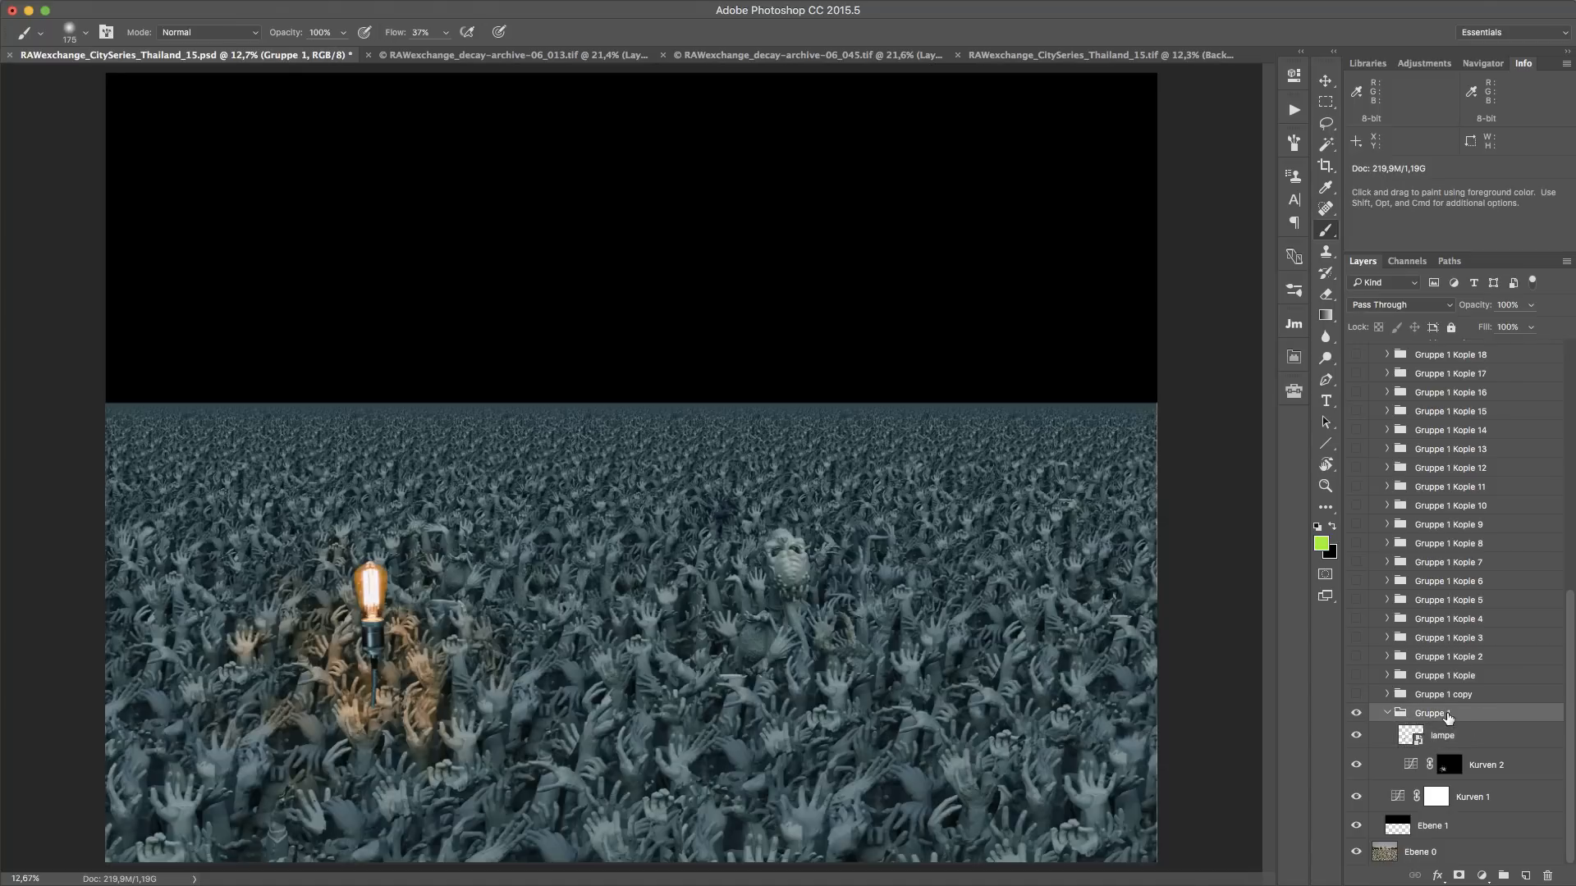
click(1356, 695)
click(1354, 677)
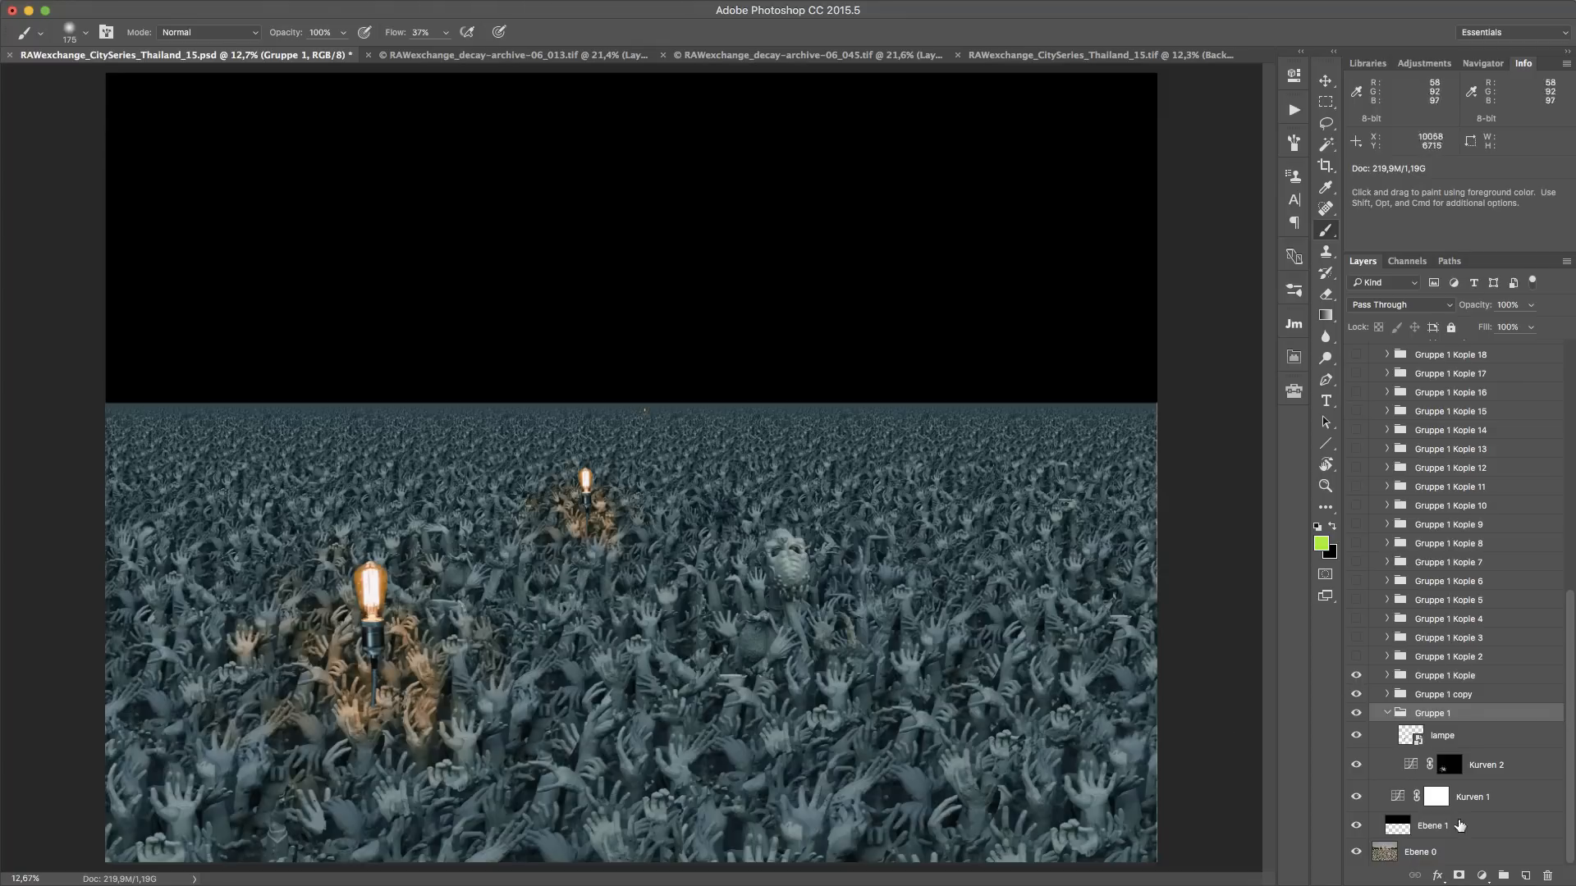
Open the lampe smart object, hide all its layers, and show _KK18055, Kurven 3 and Farbton/Sättigung 1 again, comparing the saturation effect
click(1442, 735)
double_click(1411, 736)
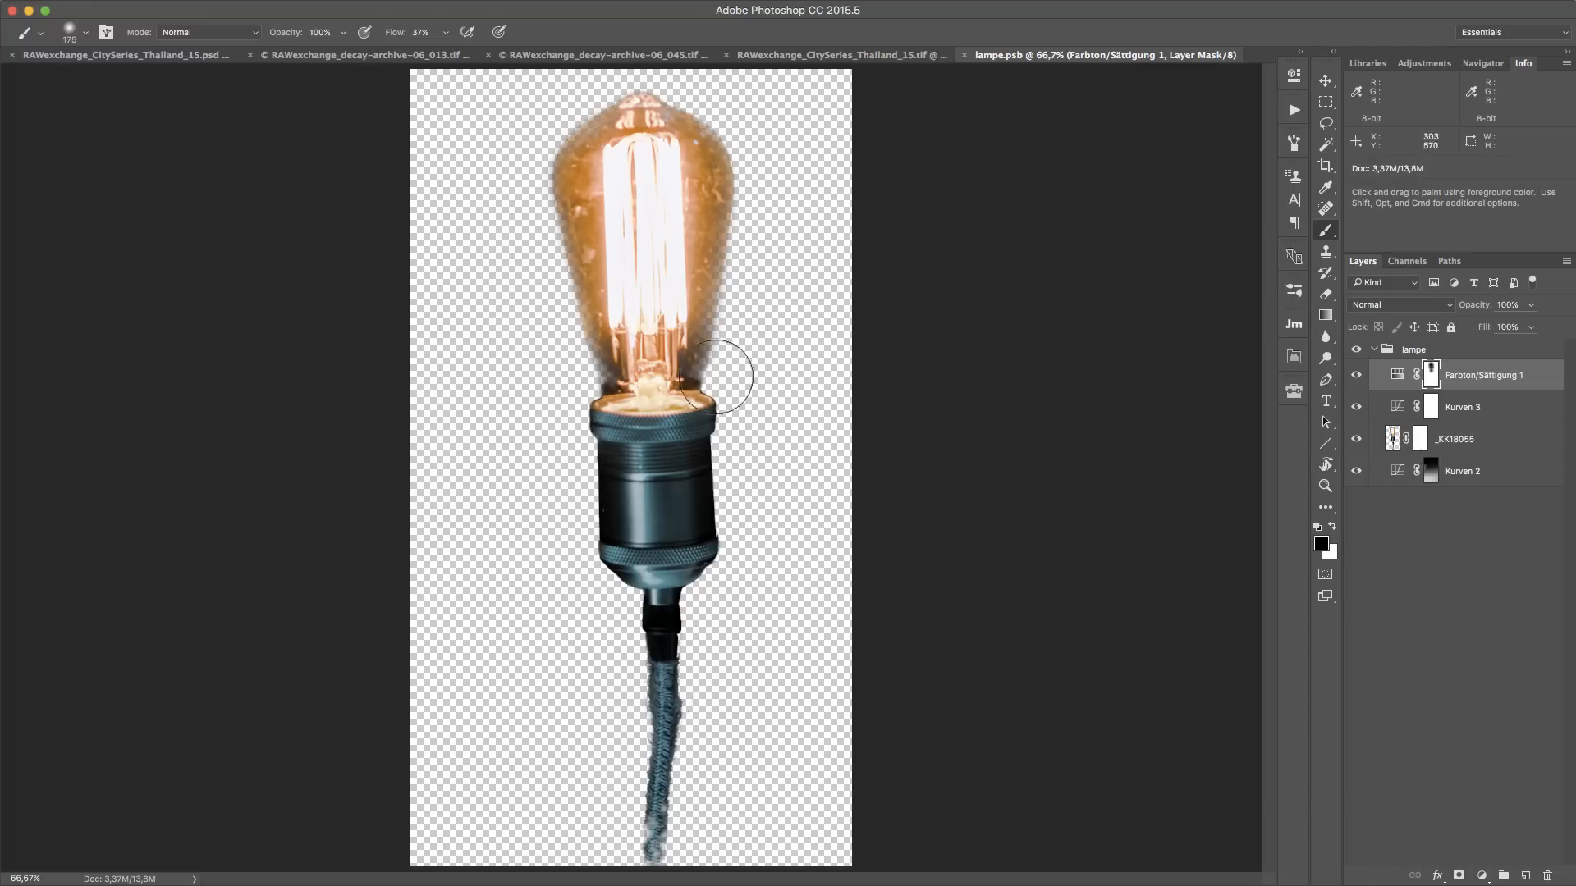
drag(1357, 476, 1365, 391)
click(1358, 379)
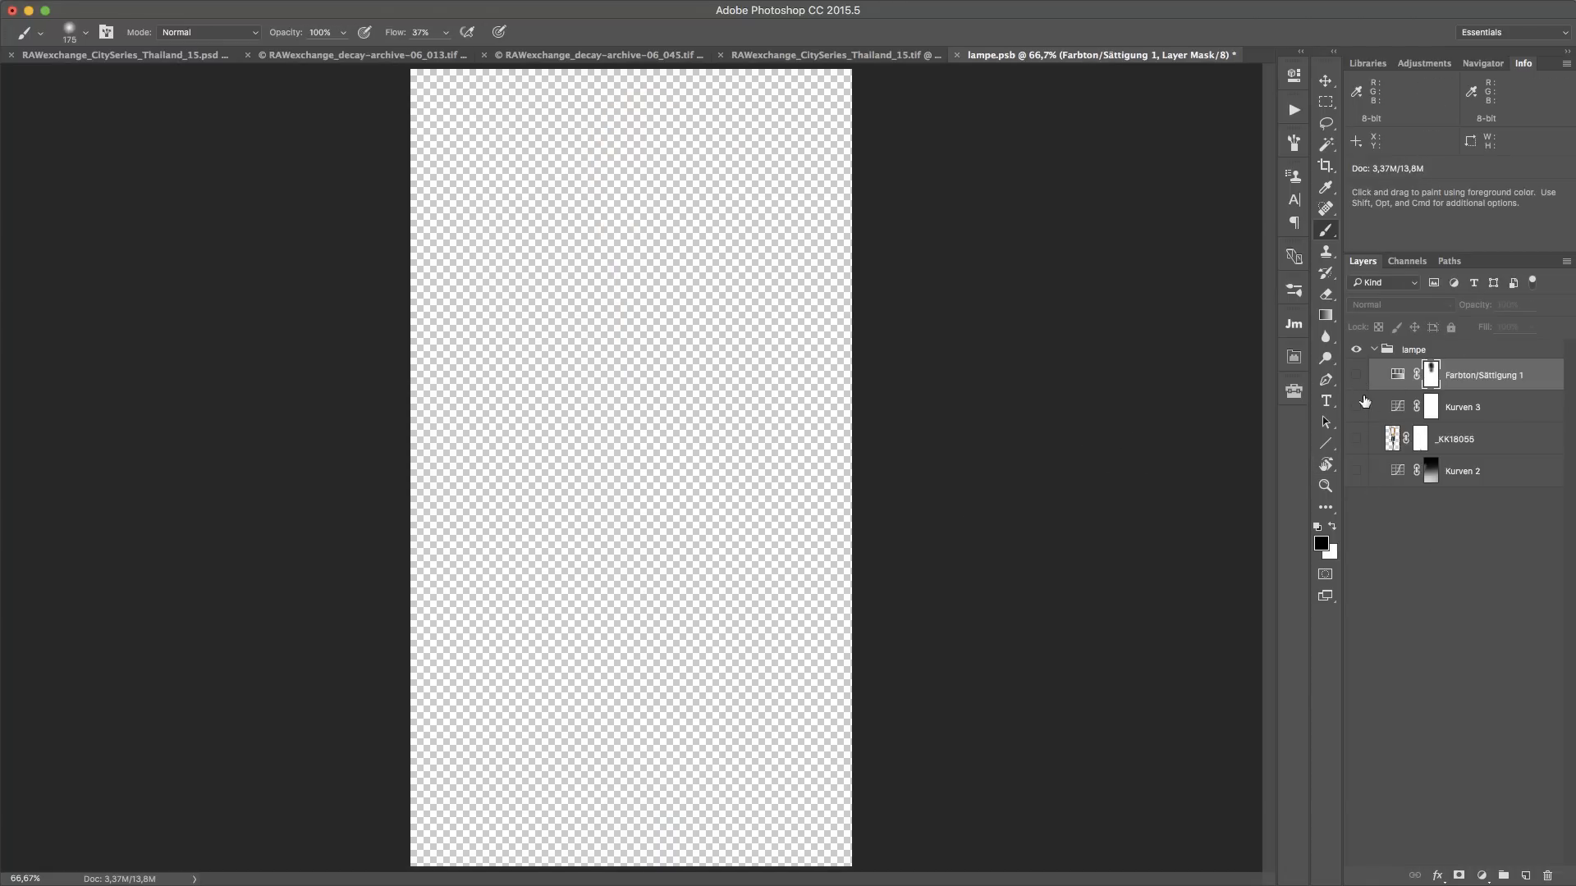
click(1356, 439)
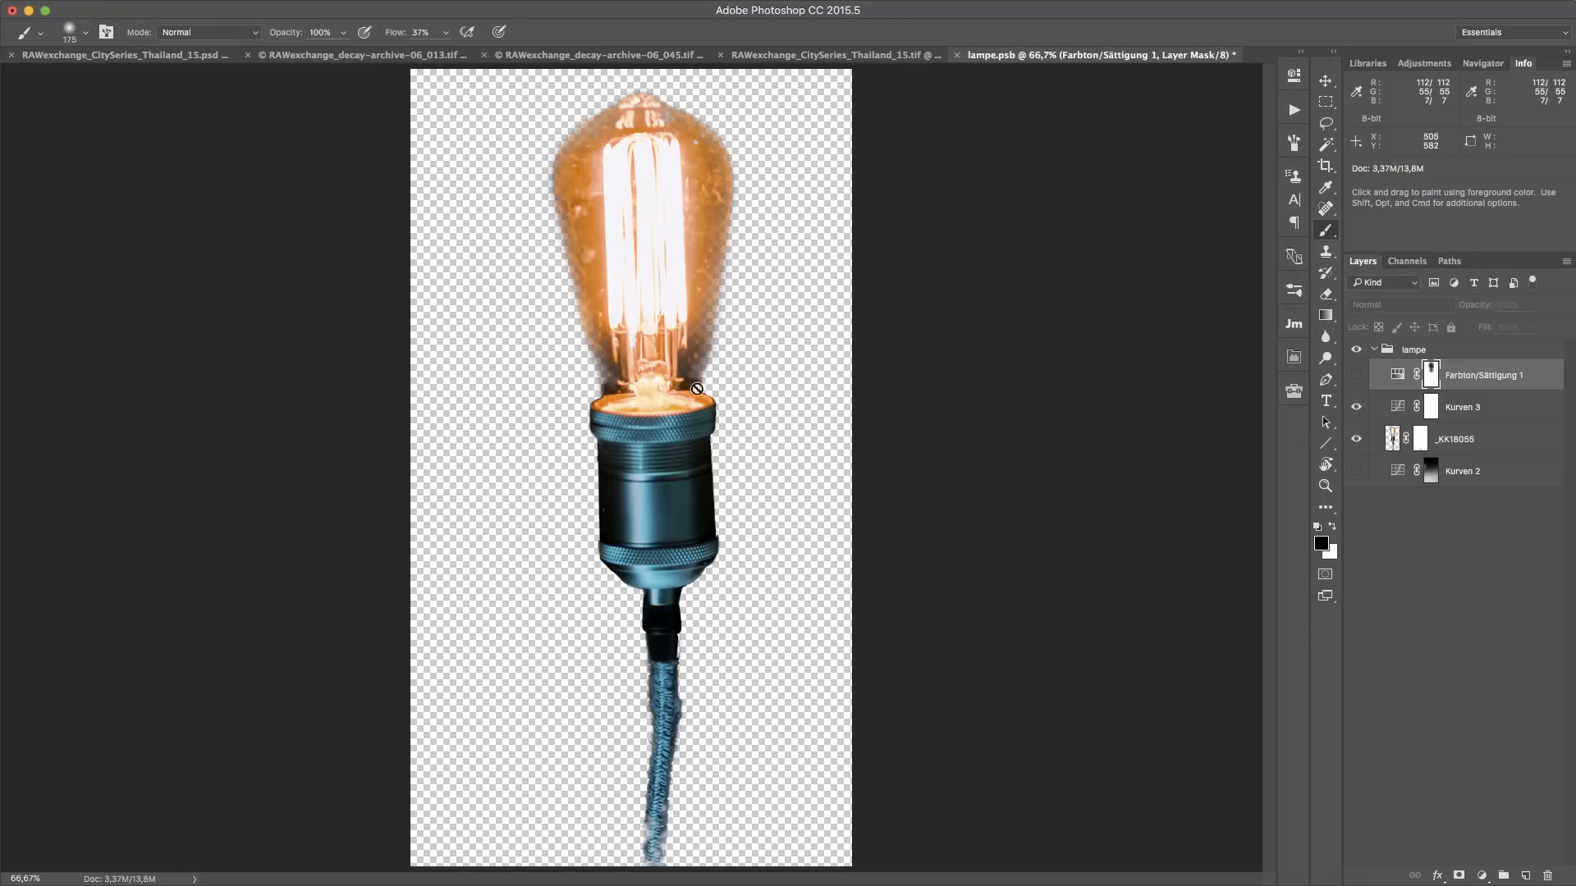
click(1358, 408)
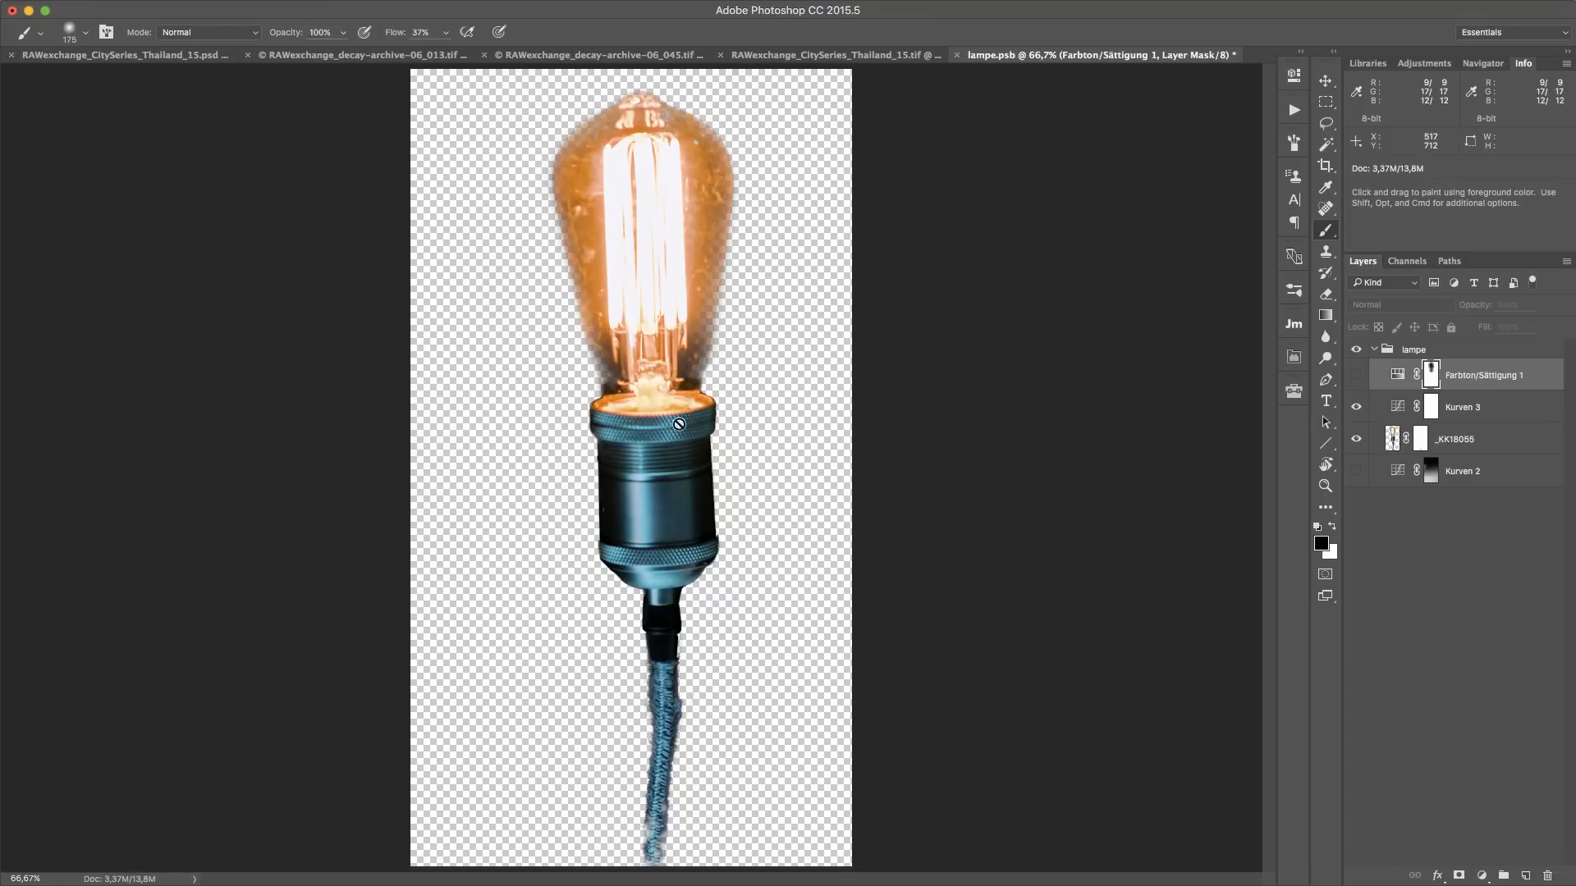
click(1357, 376)
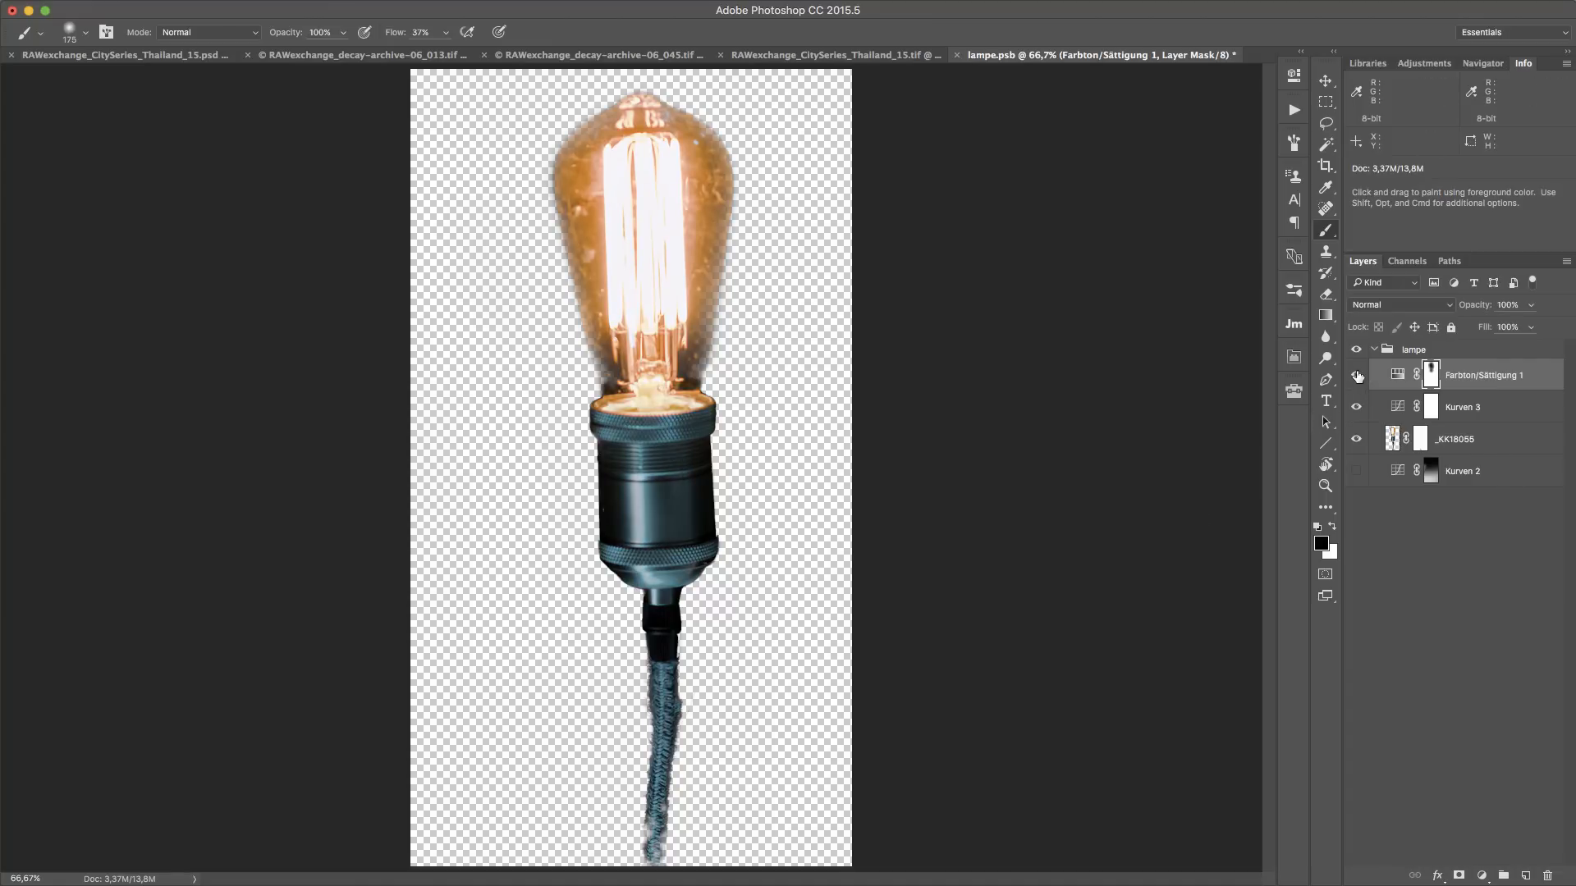
click(1356, 375)
click(1357, 376)
click(1357, 376)
click(1357, 375)
Add a new layer above Farbton/Sättigung 1, paint a diagonal green brush stroke across the bulb, and save the smart object
click(1321, 544)
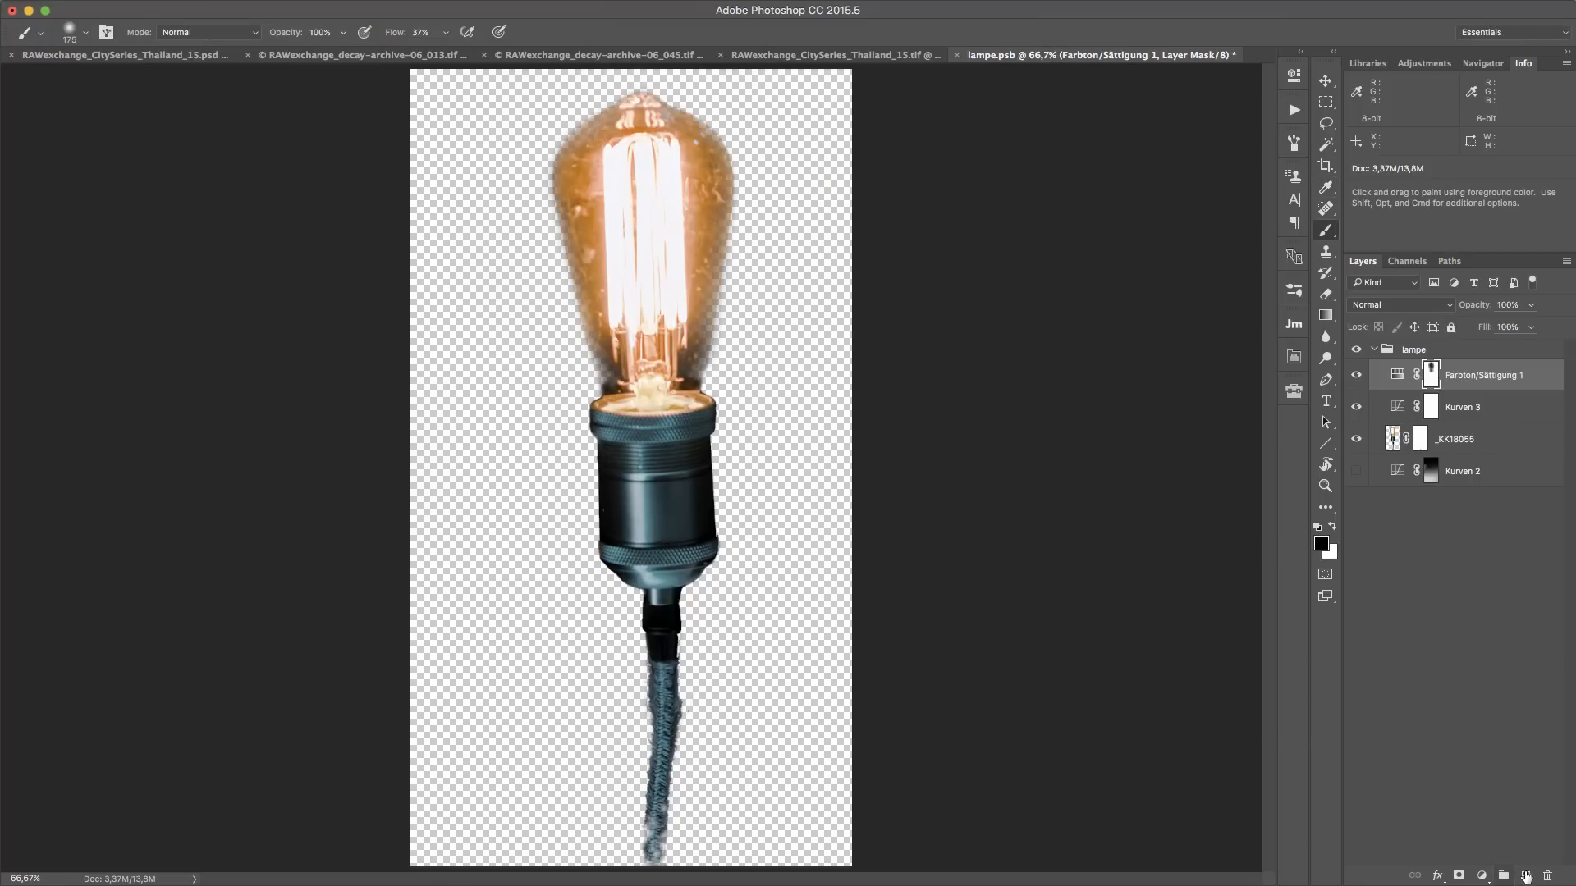
click(1525, 875)
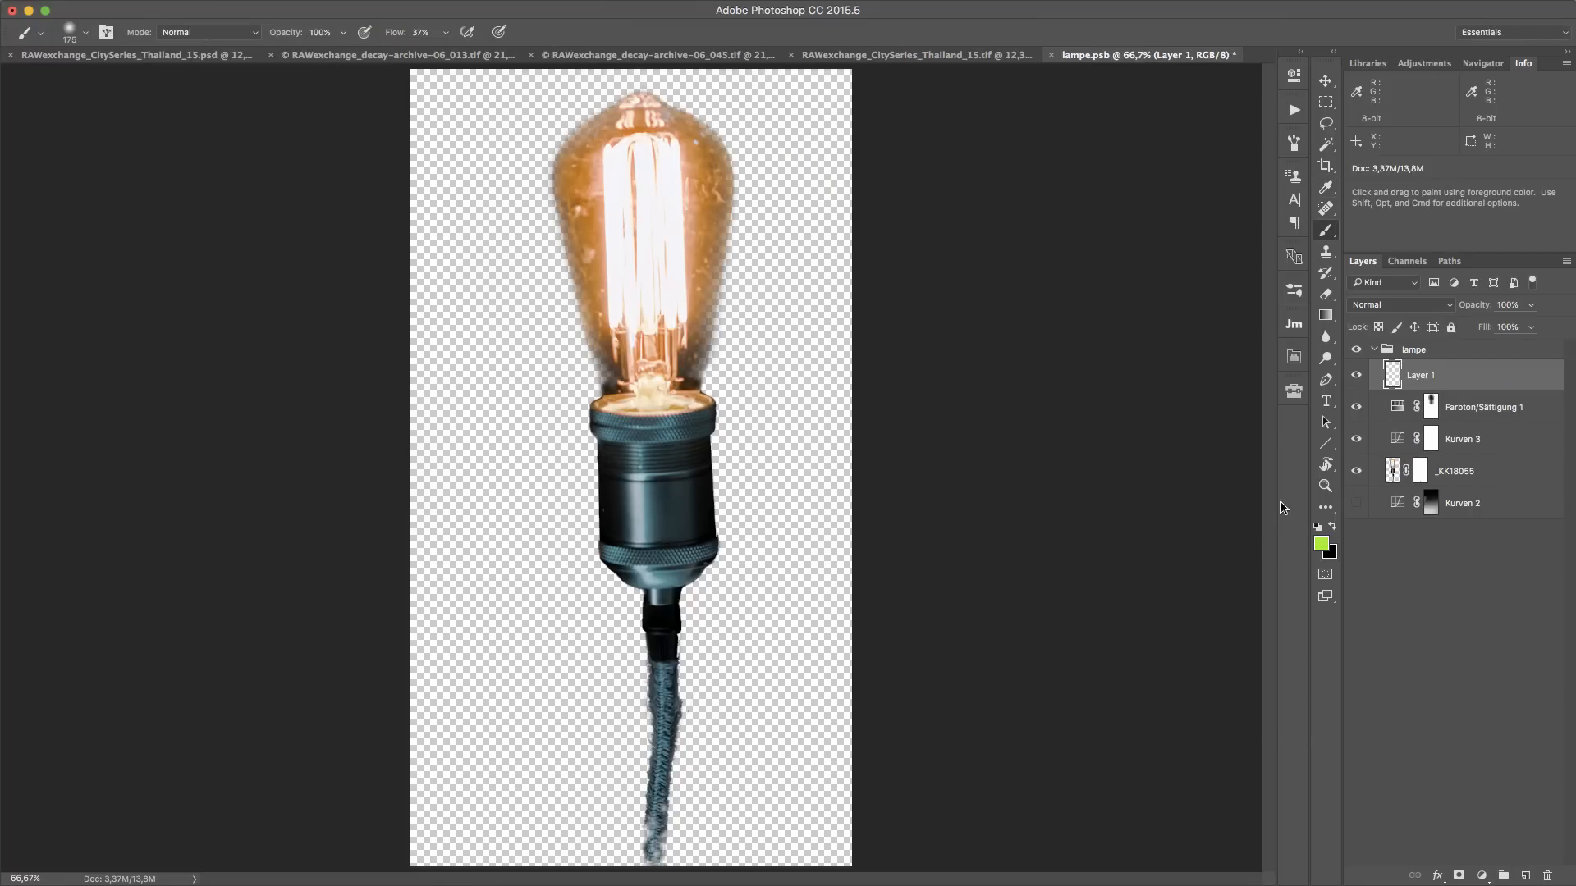
drag(402, 439, 889, 211)
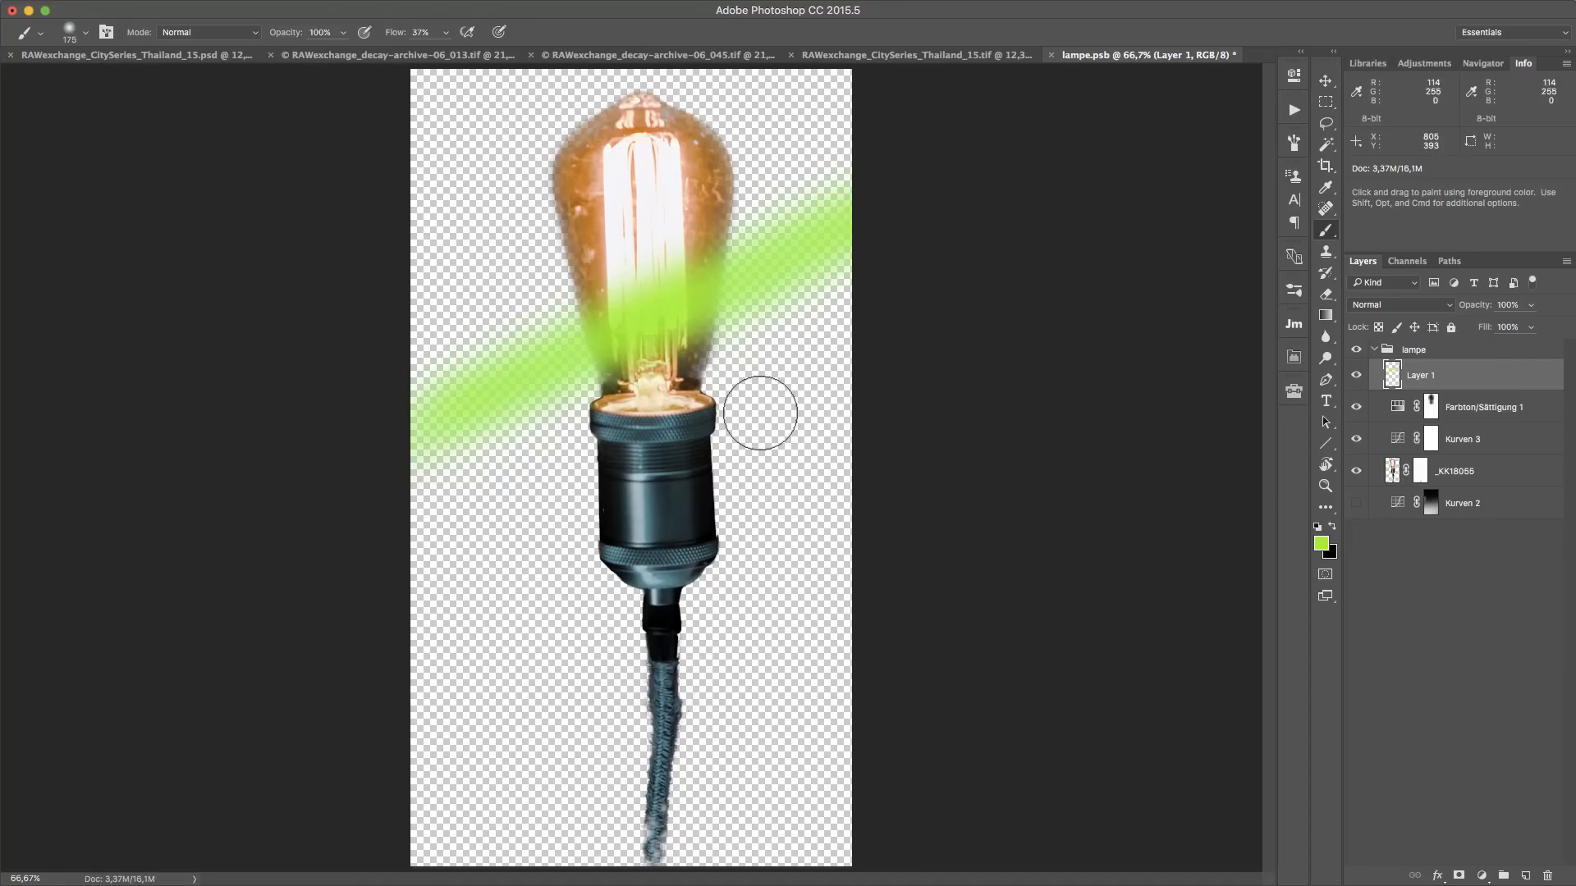
key(super+s)
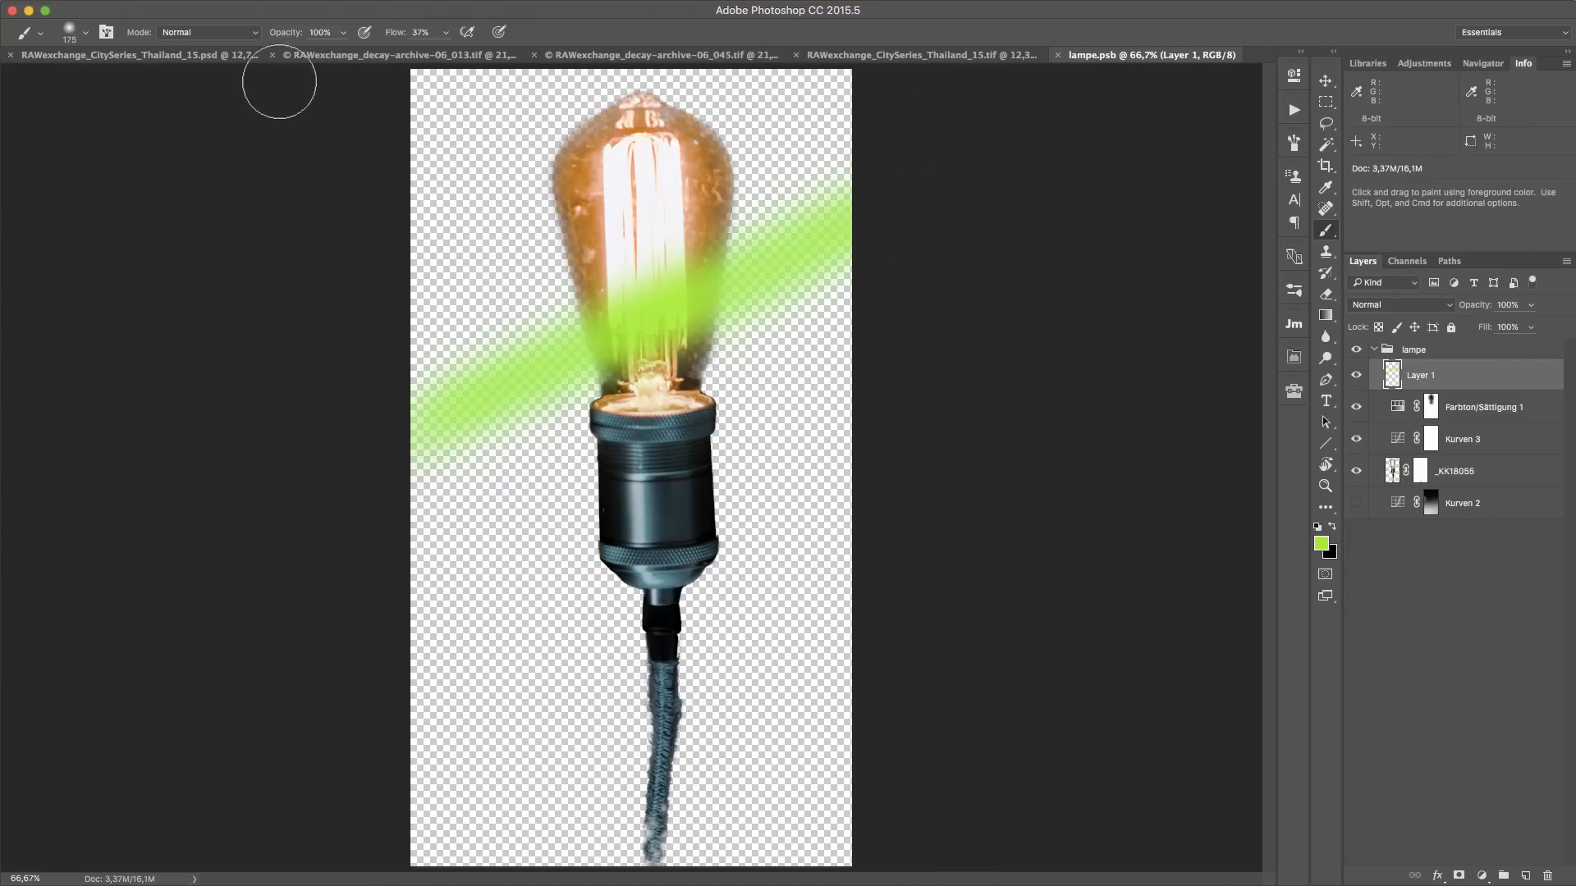
Check the lamp instances in RAWexchange_CitySeries_Thailand_15.psd, collapsing Gruppe 1 and expanding Gruppe 1 Kopie
click(197, 57)
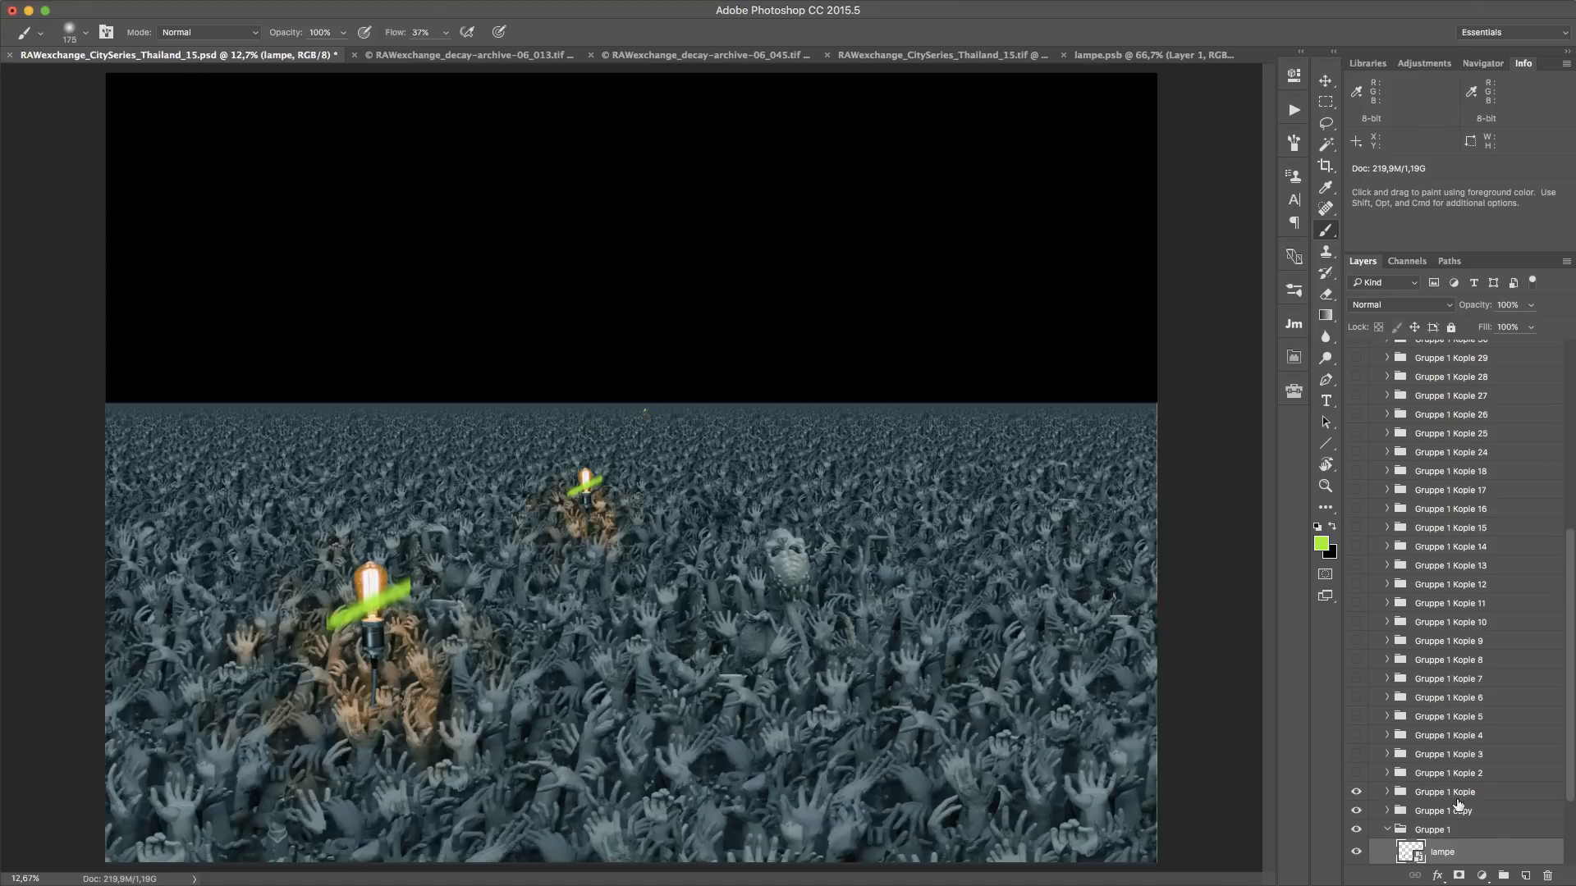
scroll(1514, 806, down, 1)
scroll(1514, 806, down, 2)
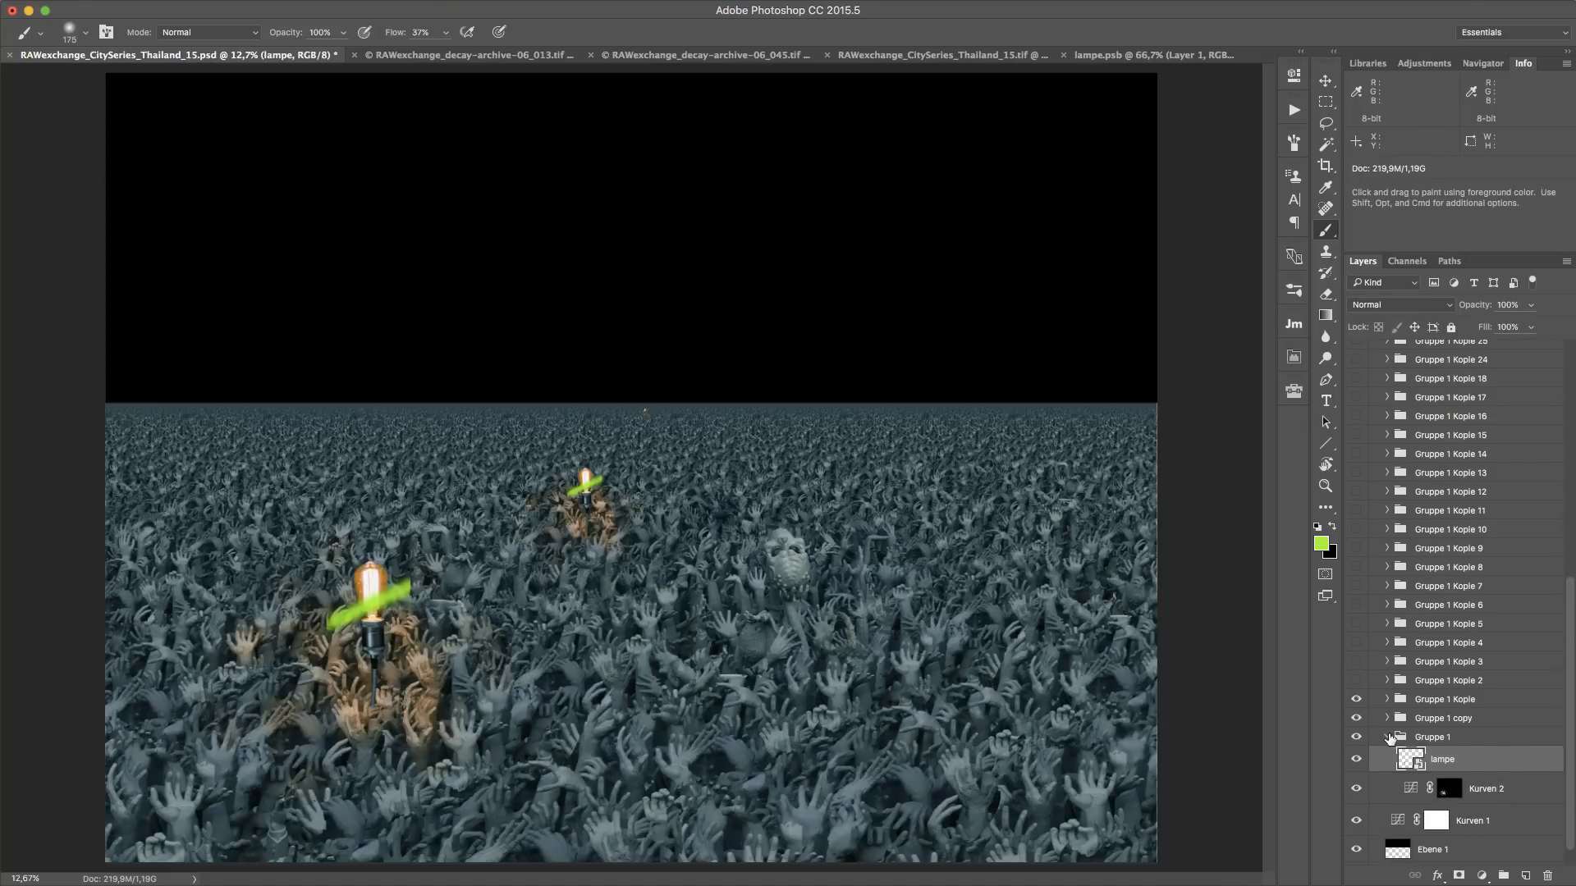
click(1387, 737)
click(1387, 734)
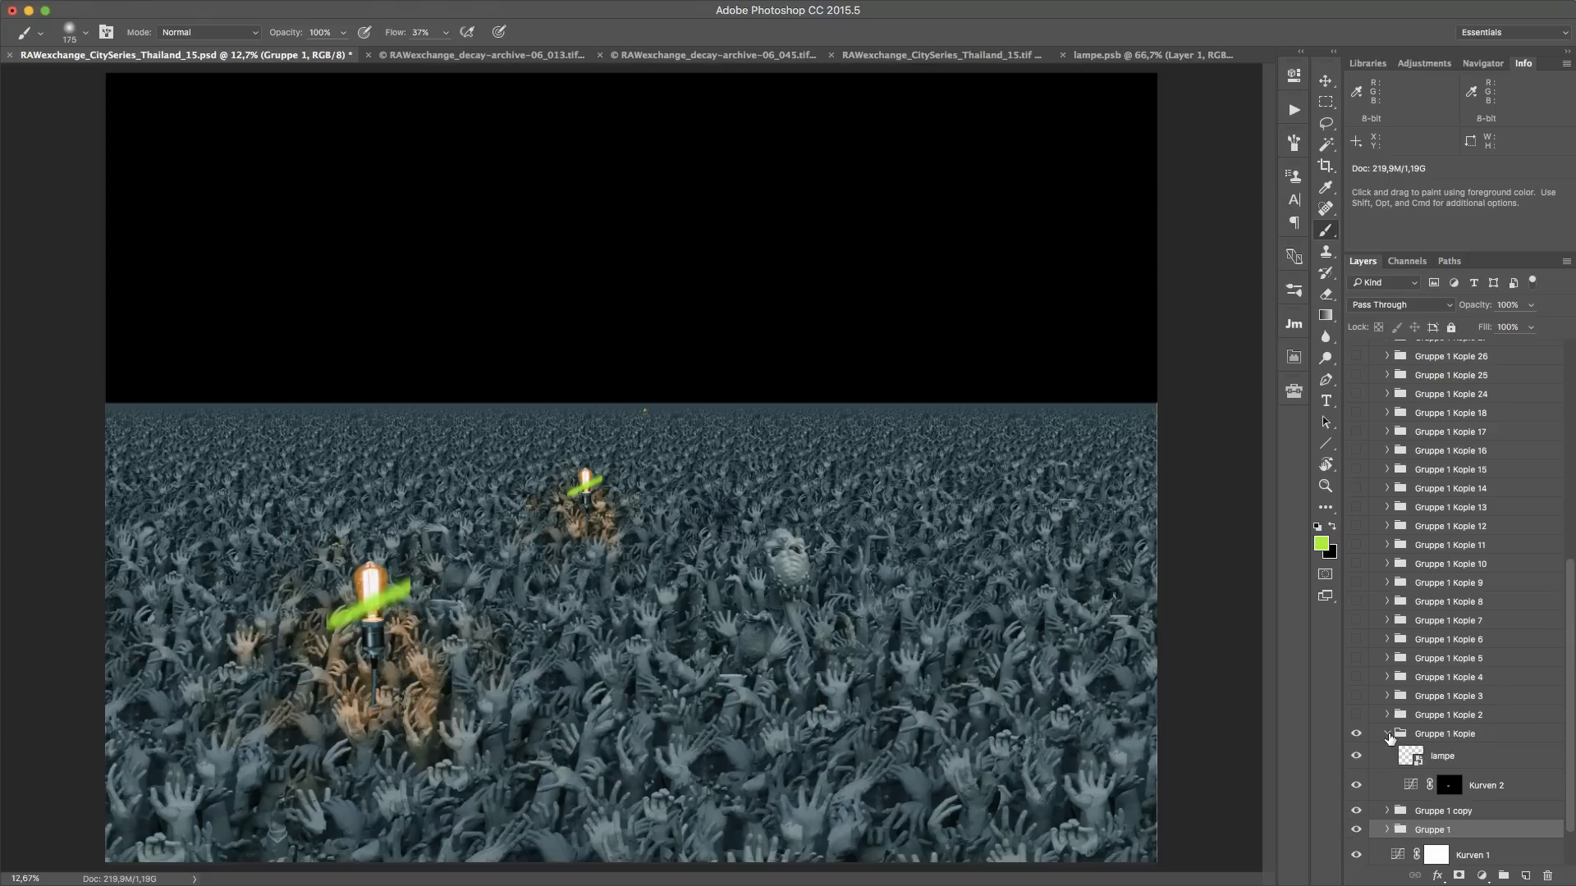
Hide the green stroke's Layer 1 in lampe.psb, save it, and return to RAWexchange_CitySeries_Thailand_15.psd
click(1128, 53)
click(1356, 376)
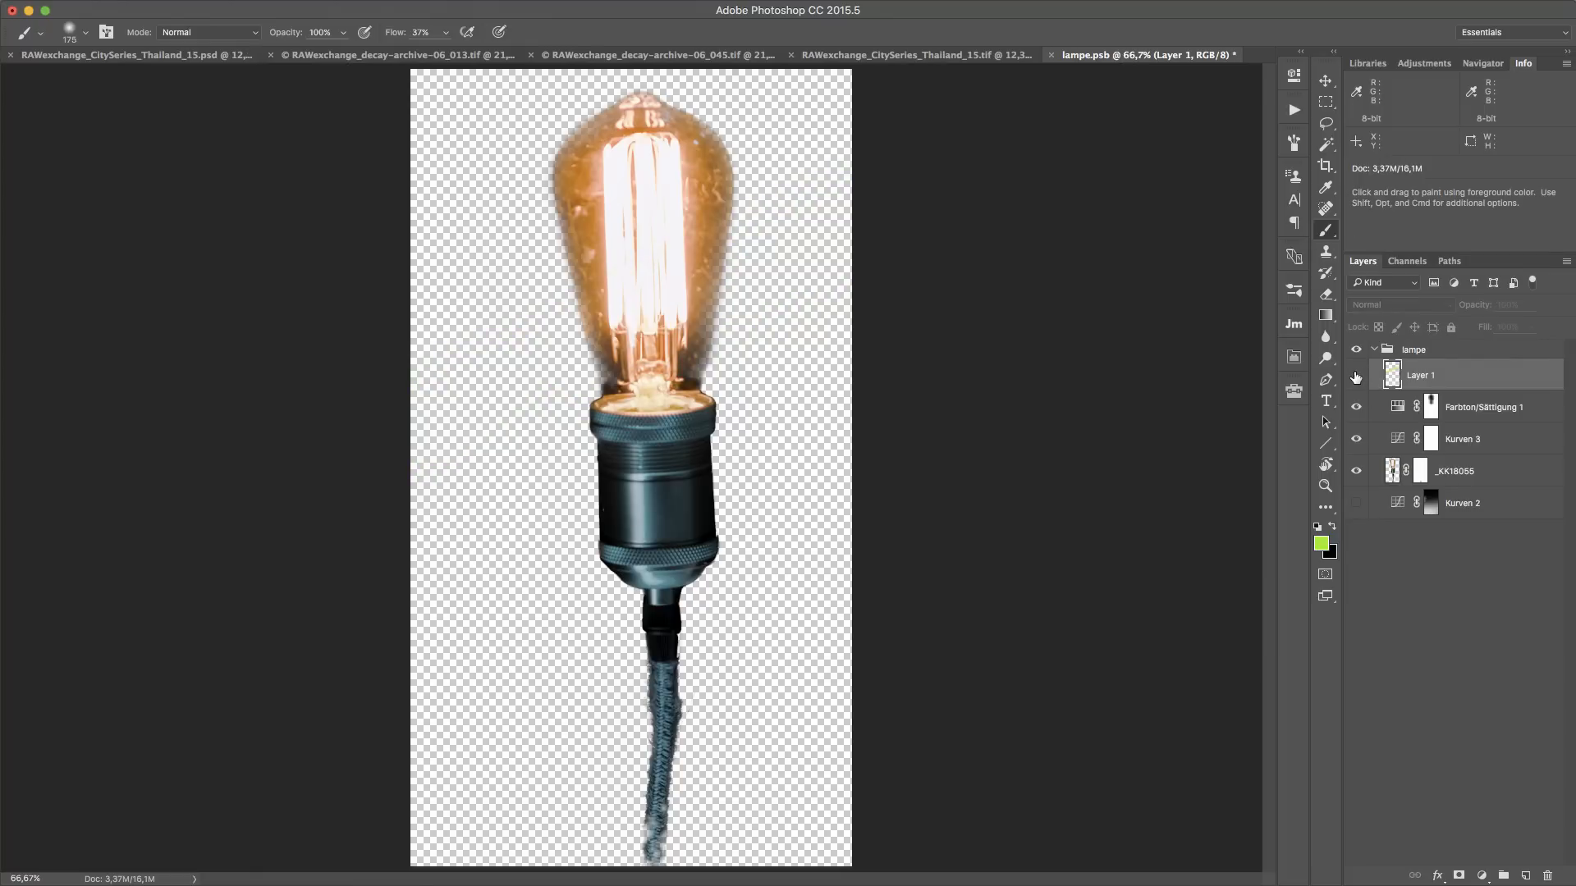
key(super+s)
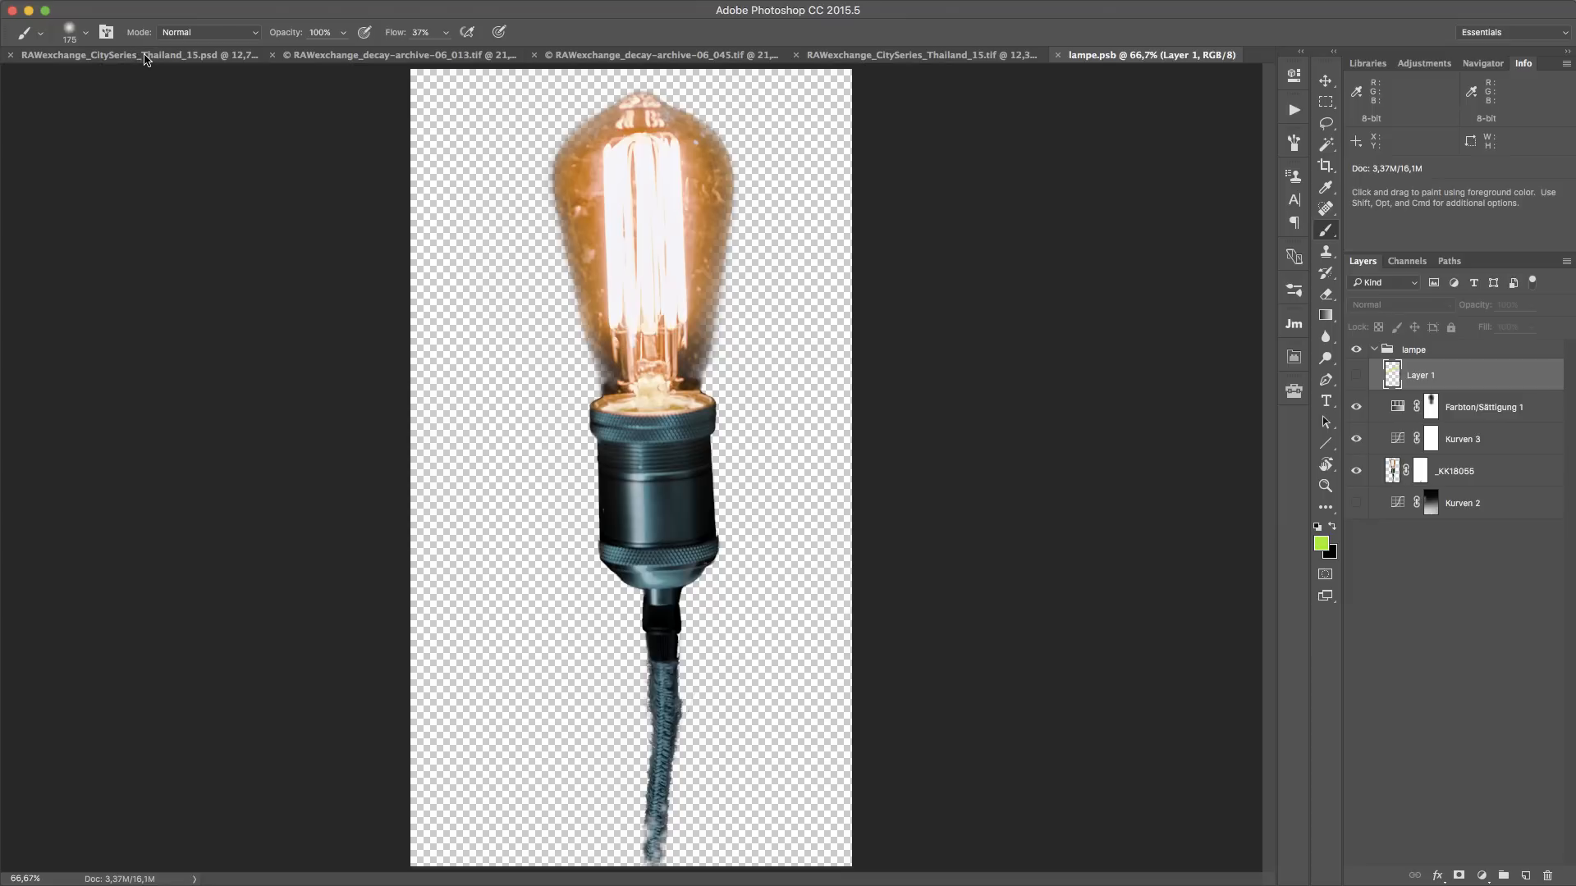
click(144, 60)
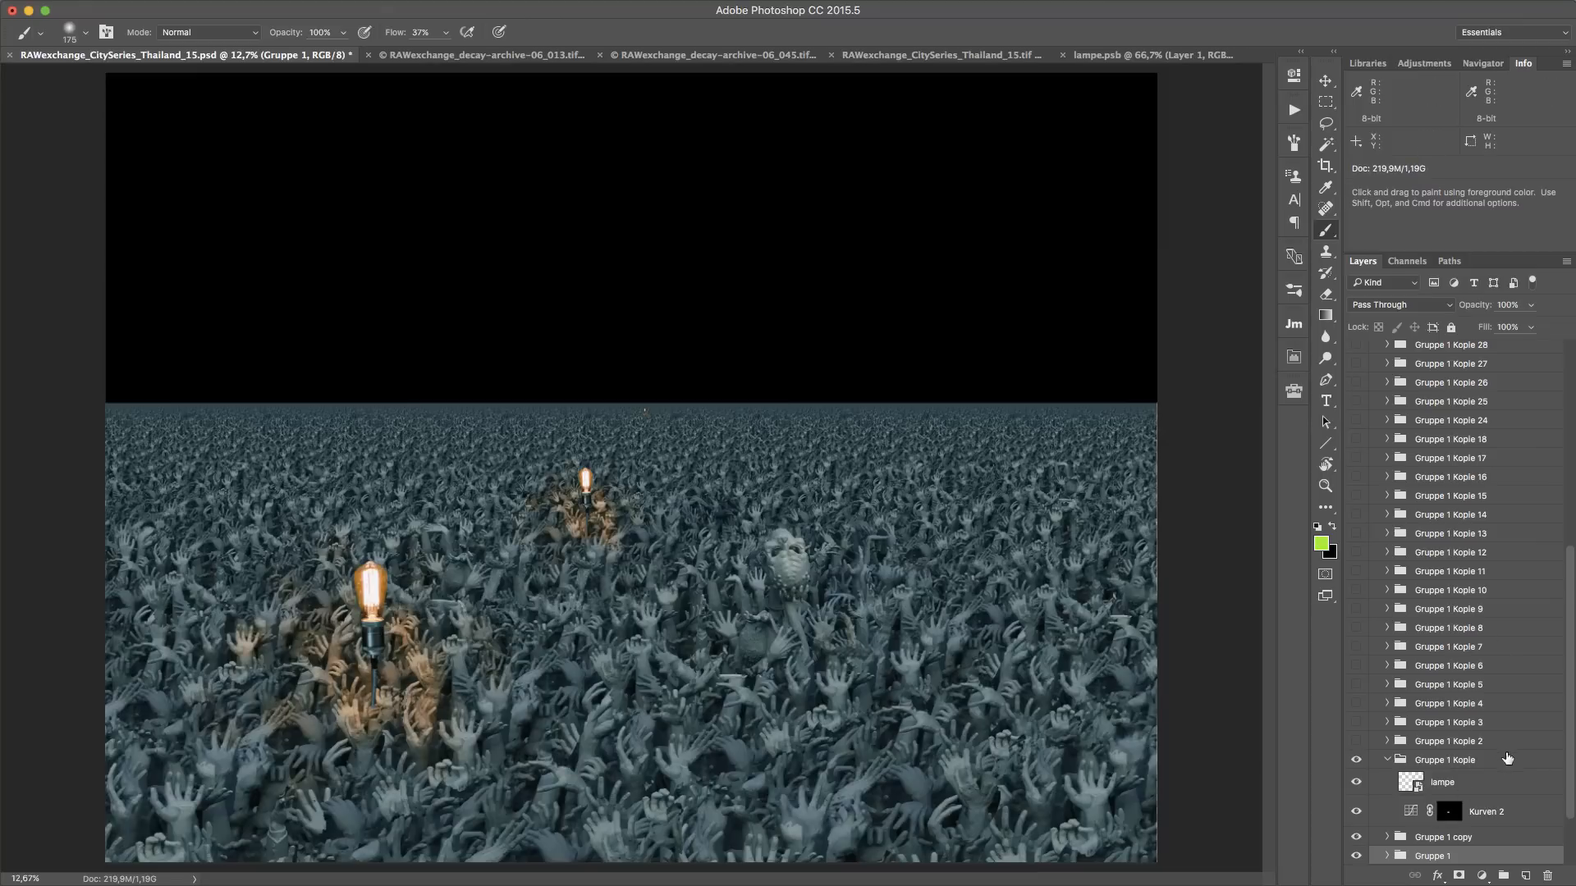
Duplicate the Gruppe 1 Kopie group and move the duplicate lamp horizontally to the right side of the field of hands
click(1507, 759)
click(1387, 760)
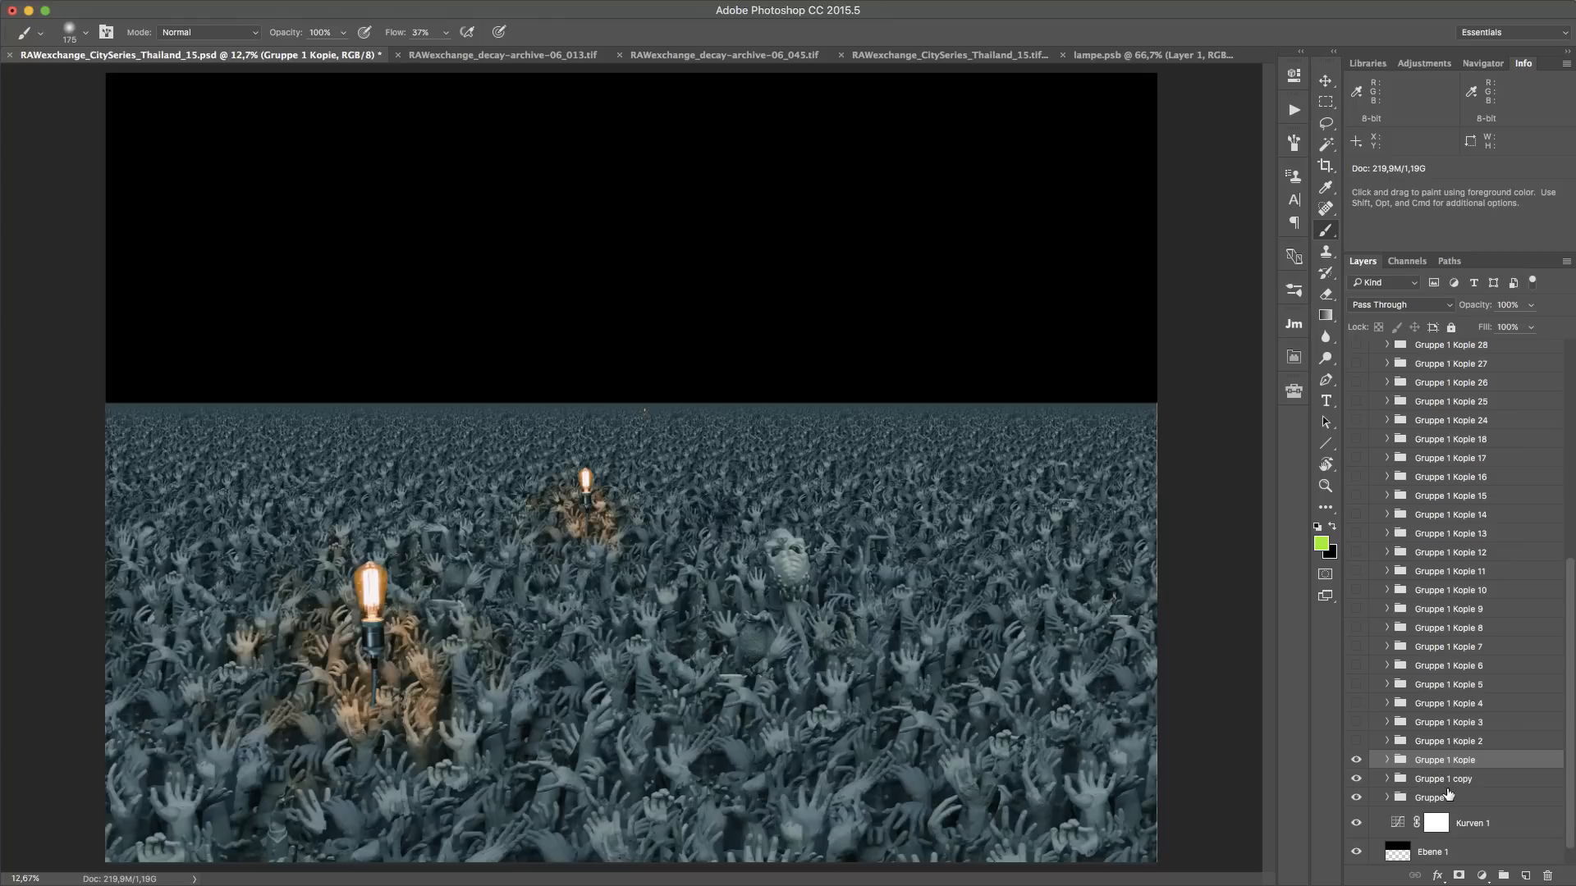
key(super+j)
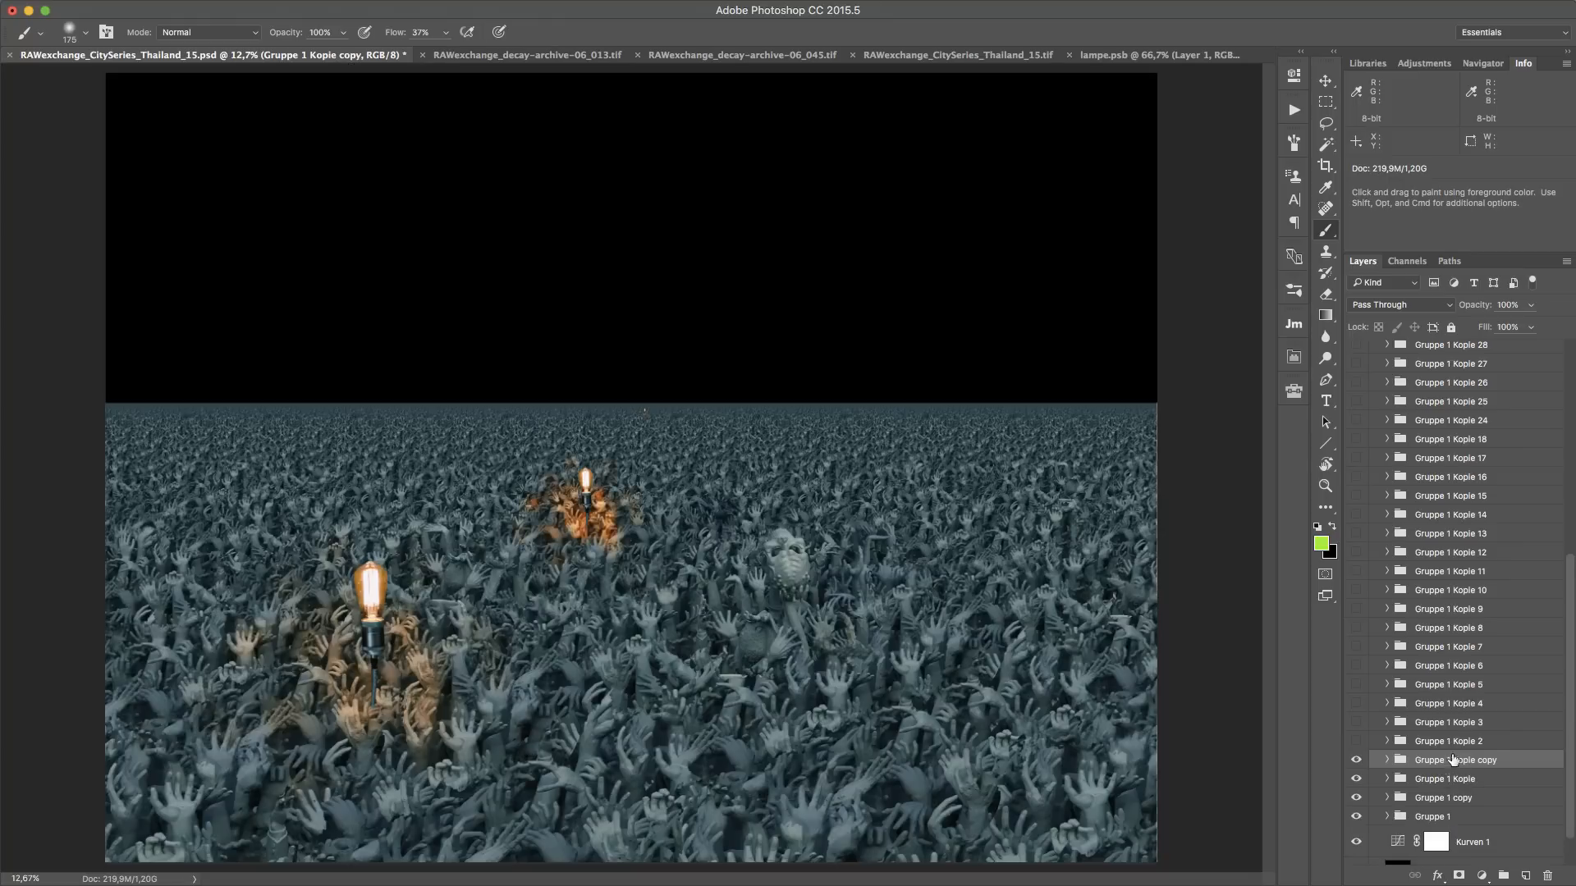
alt+click(1357, 762)
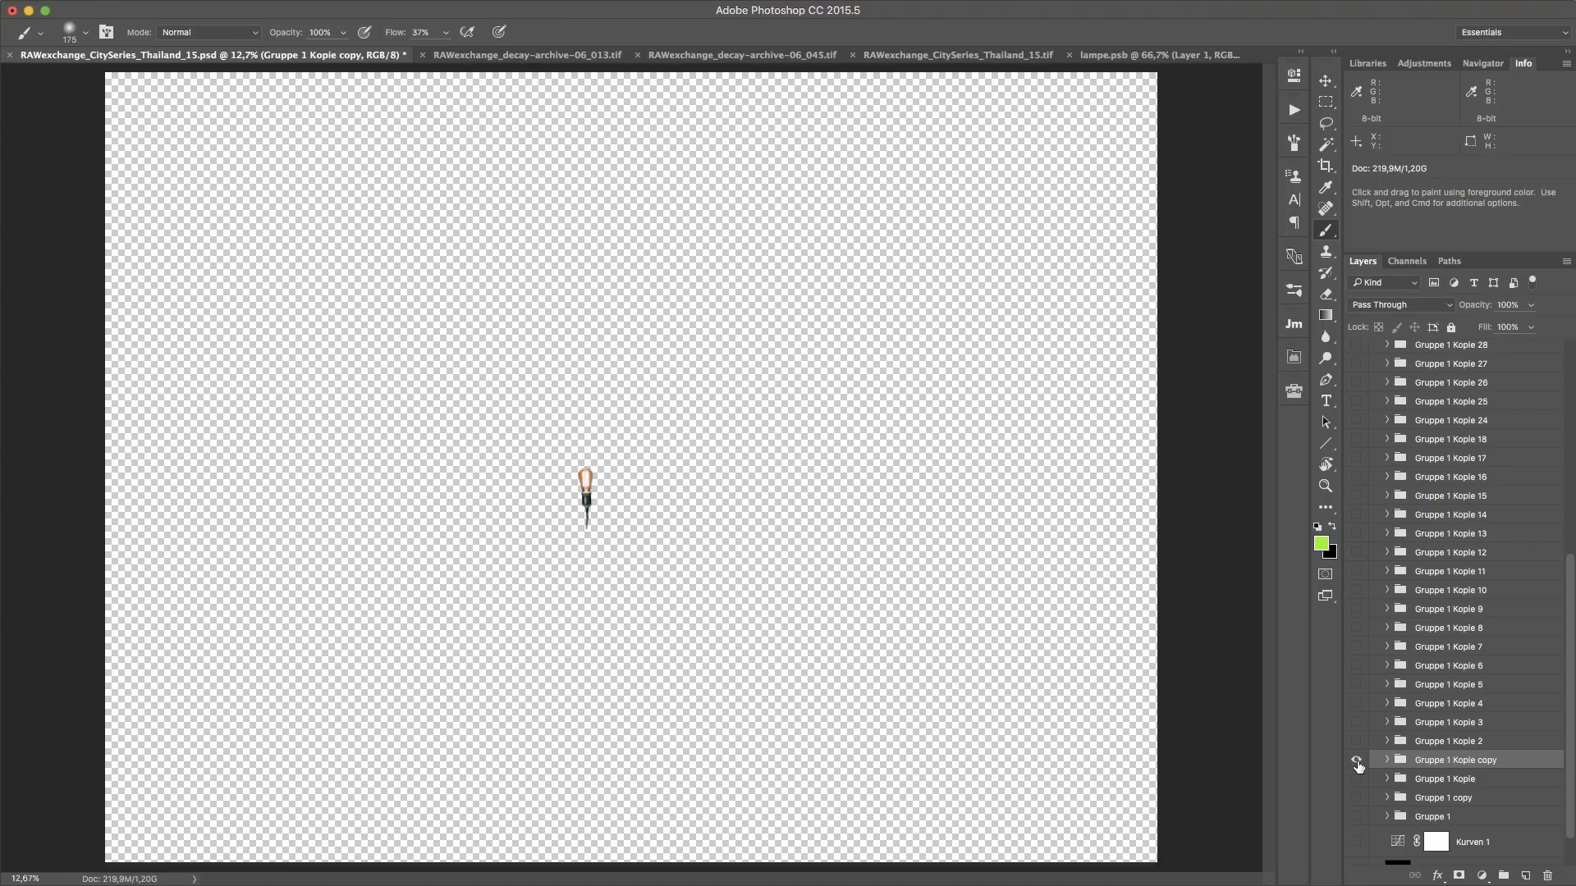
alt+click(1356, 762)
key(v)
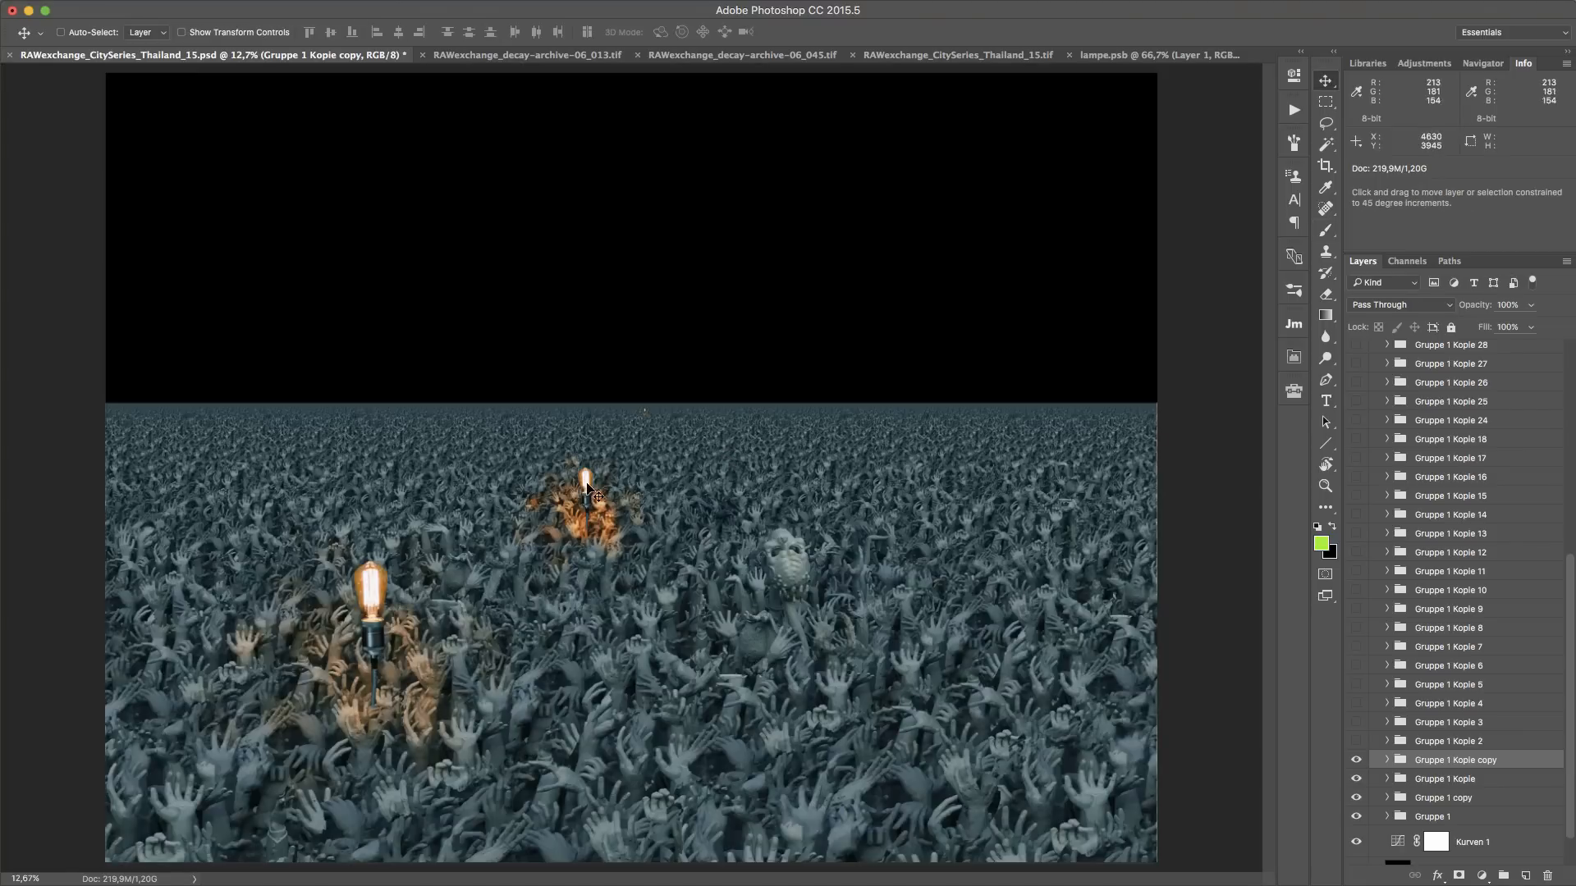
drag(588, 488, 1020, 509)
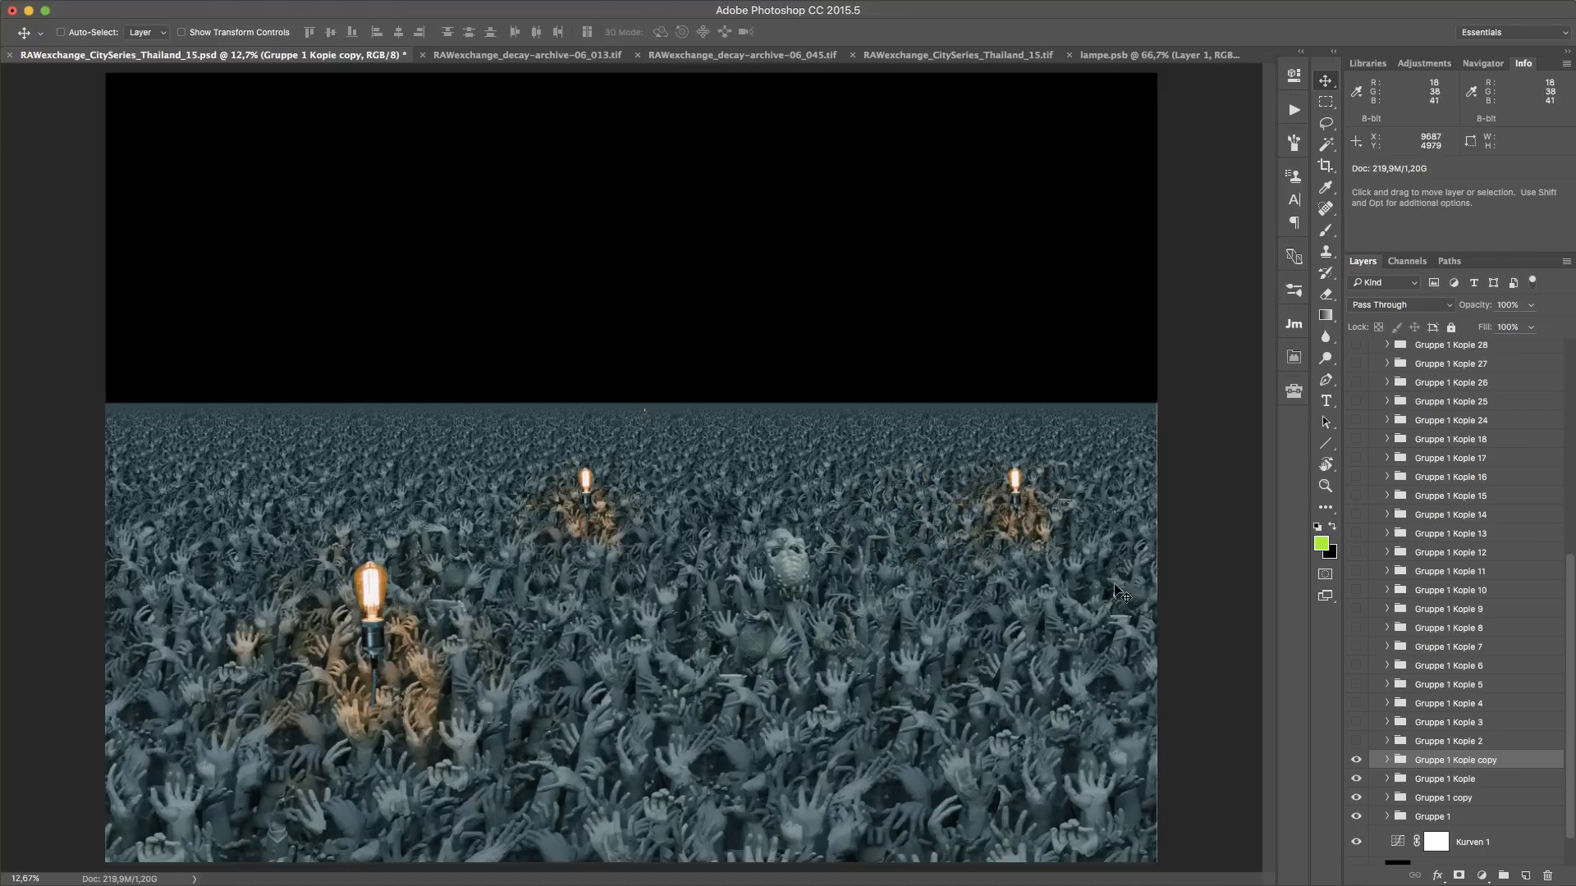
Scale the duplicated lamp group down toward the vanishing point, with the transform's reference point on the intersection of the guides
key(super+t)
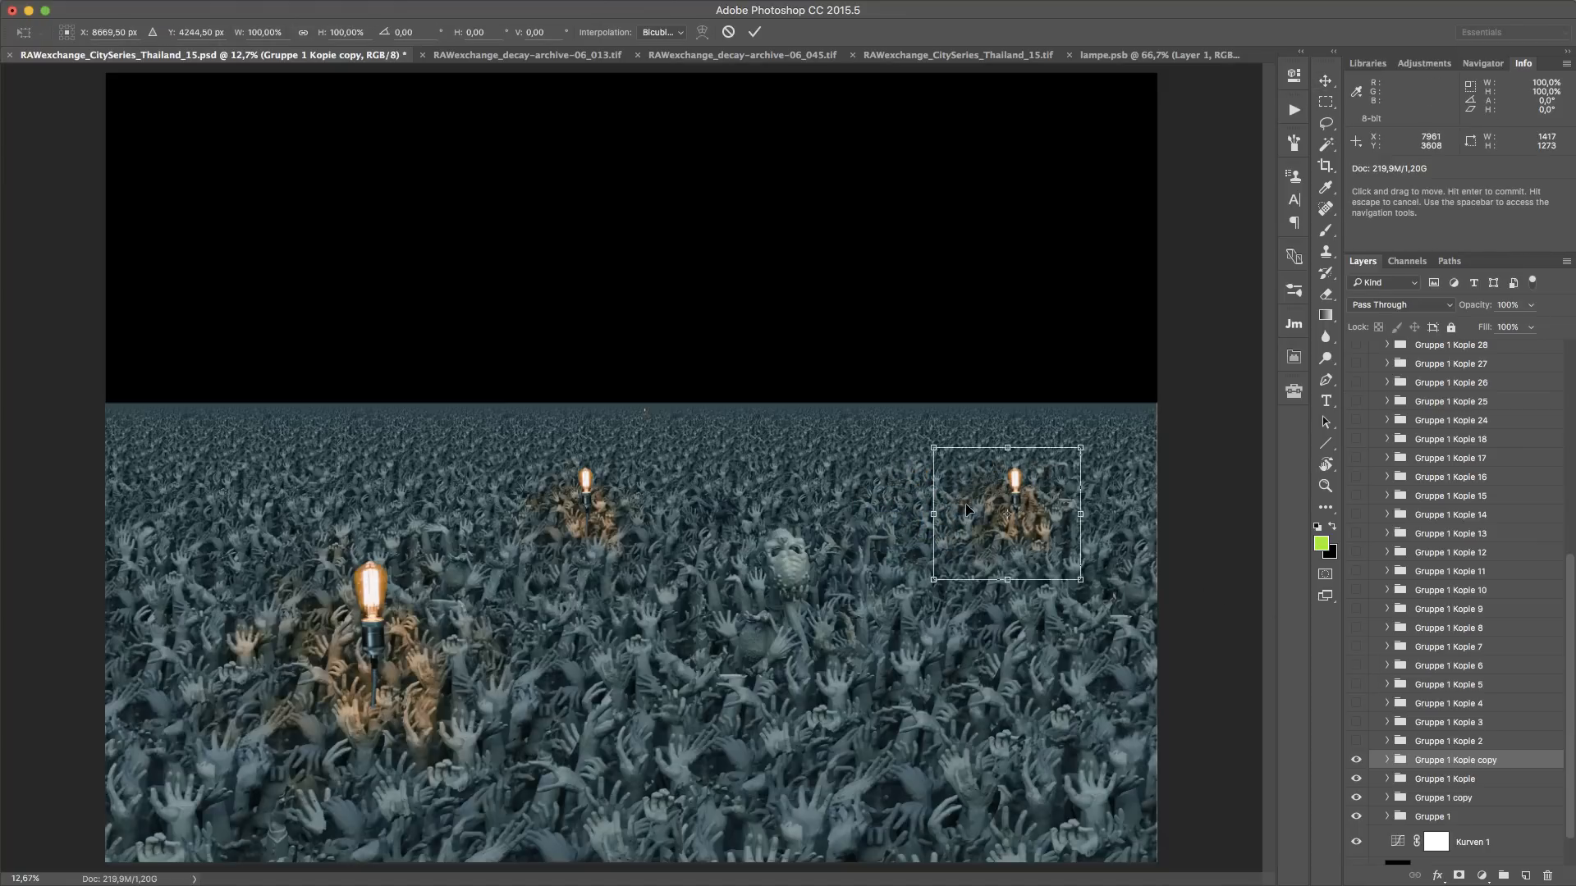
key(super+semicolon)
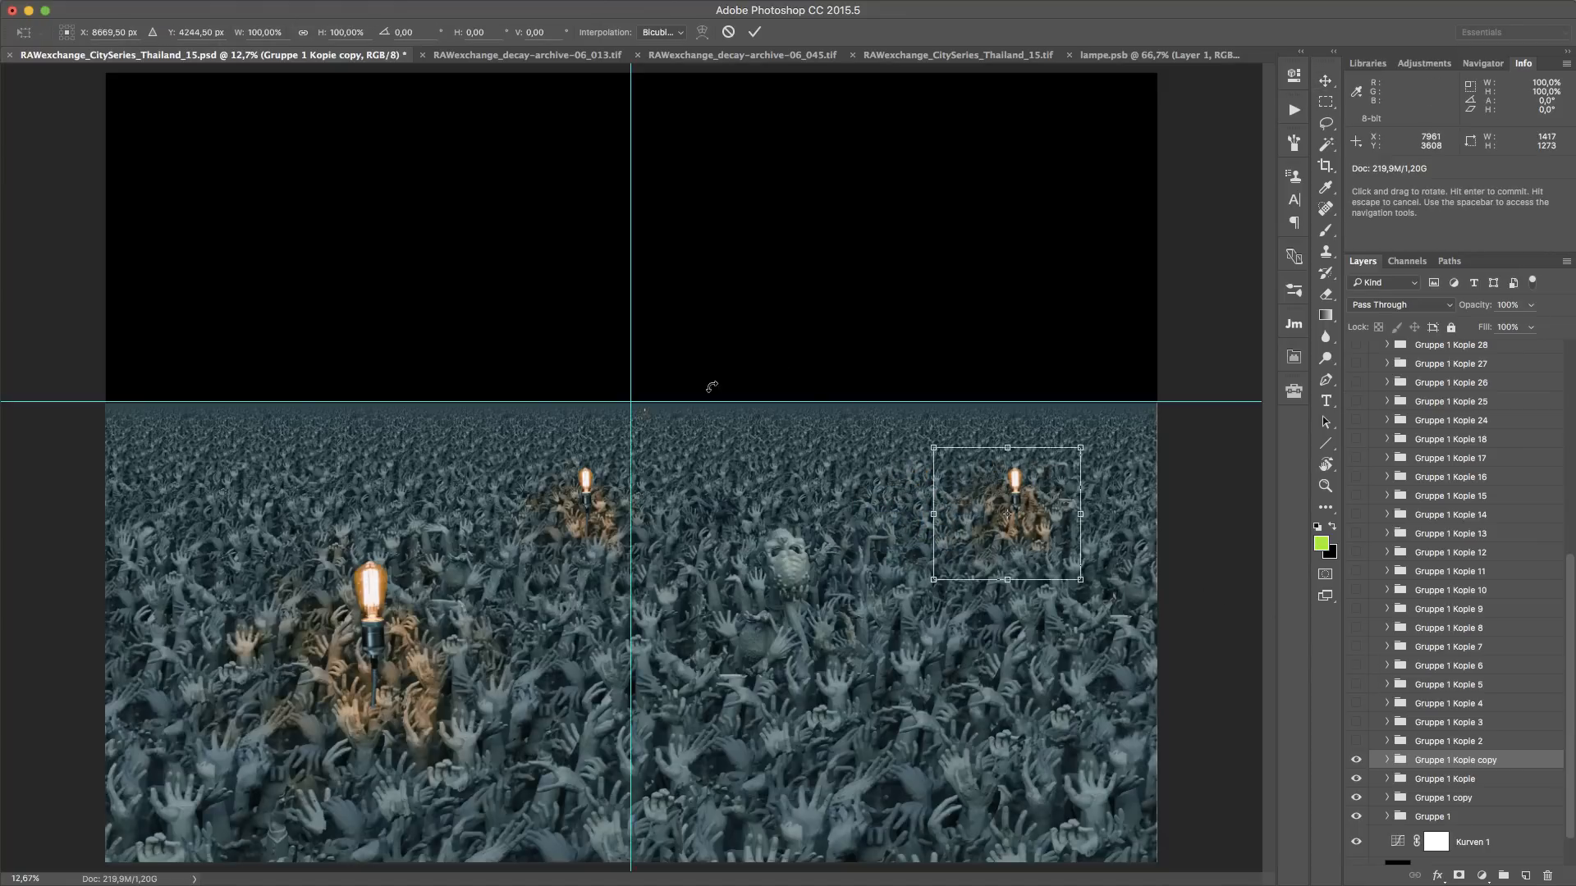
drag(1008, 514, 631, 403)
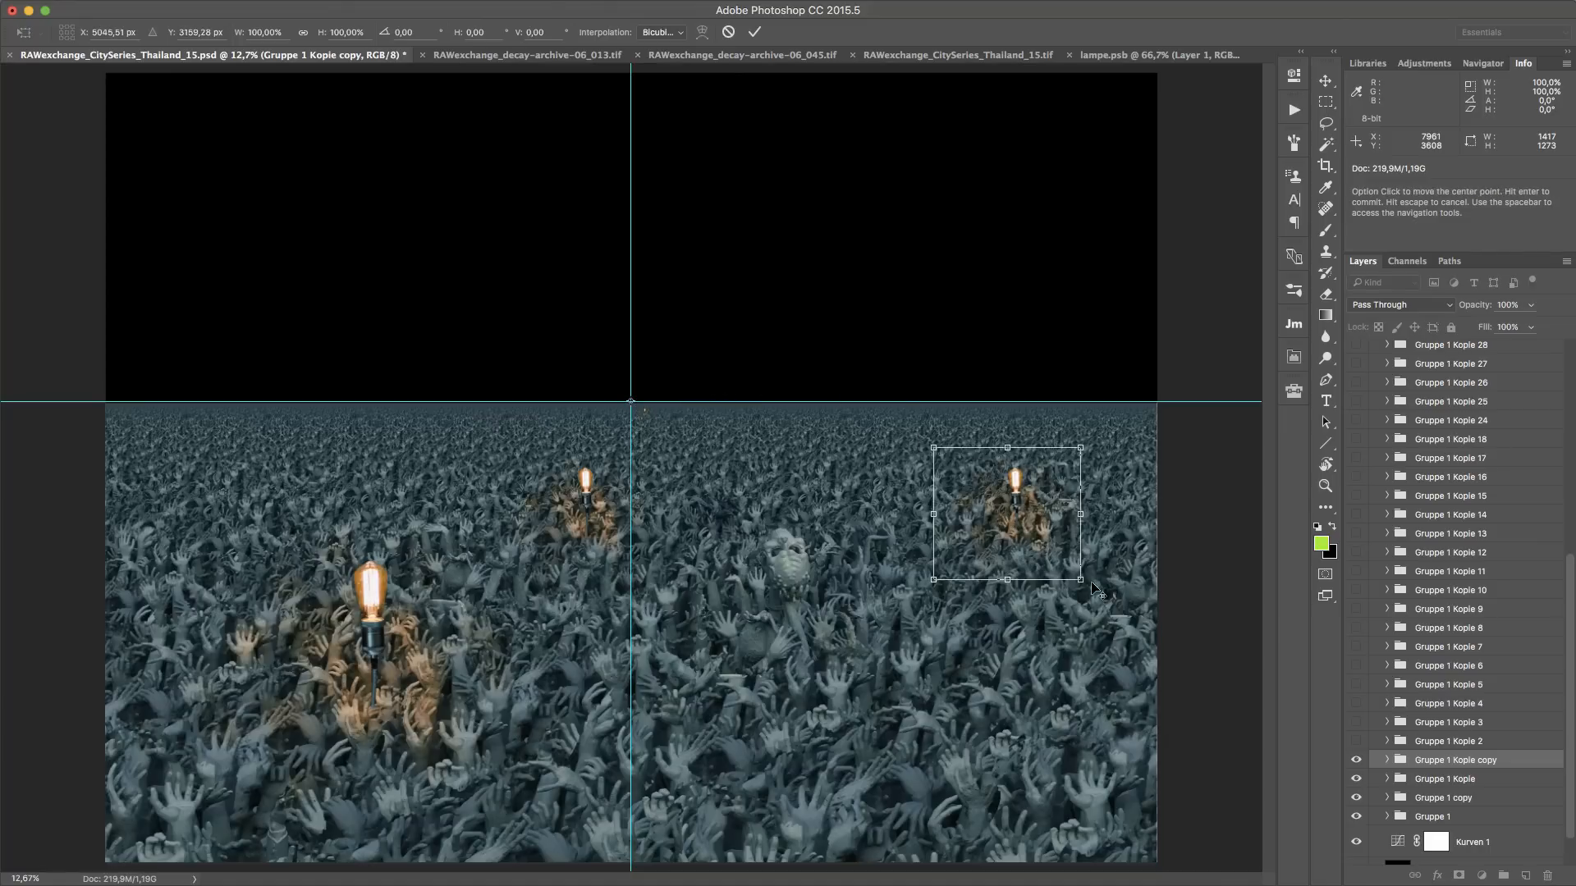
drag(1081, 579, 913, 437)
key(Return)
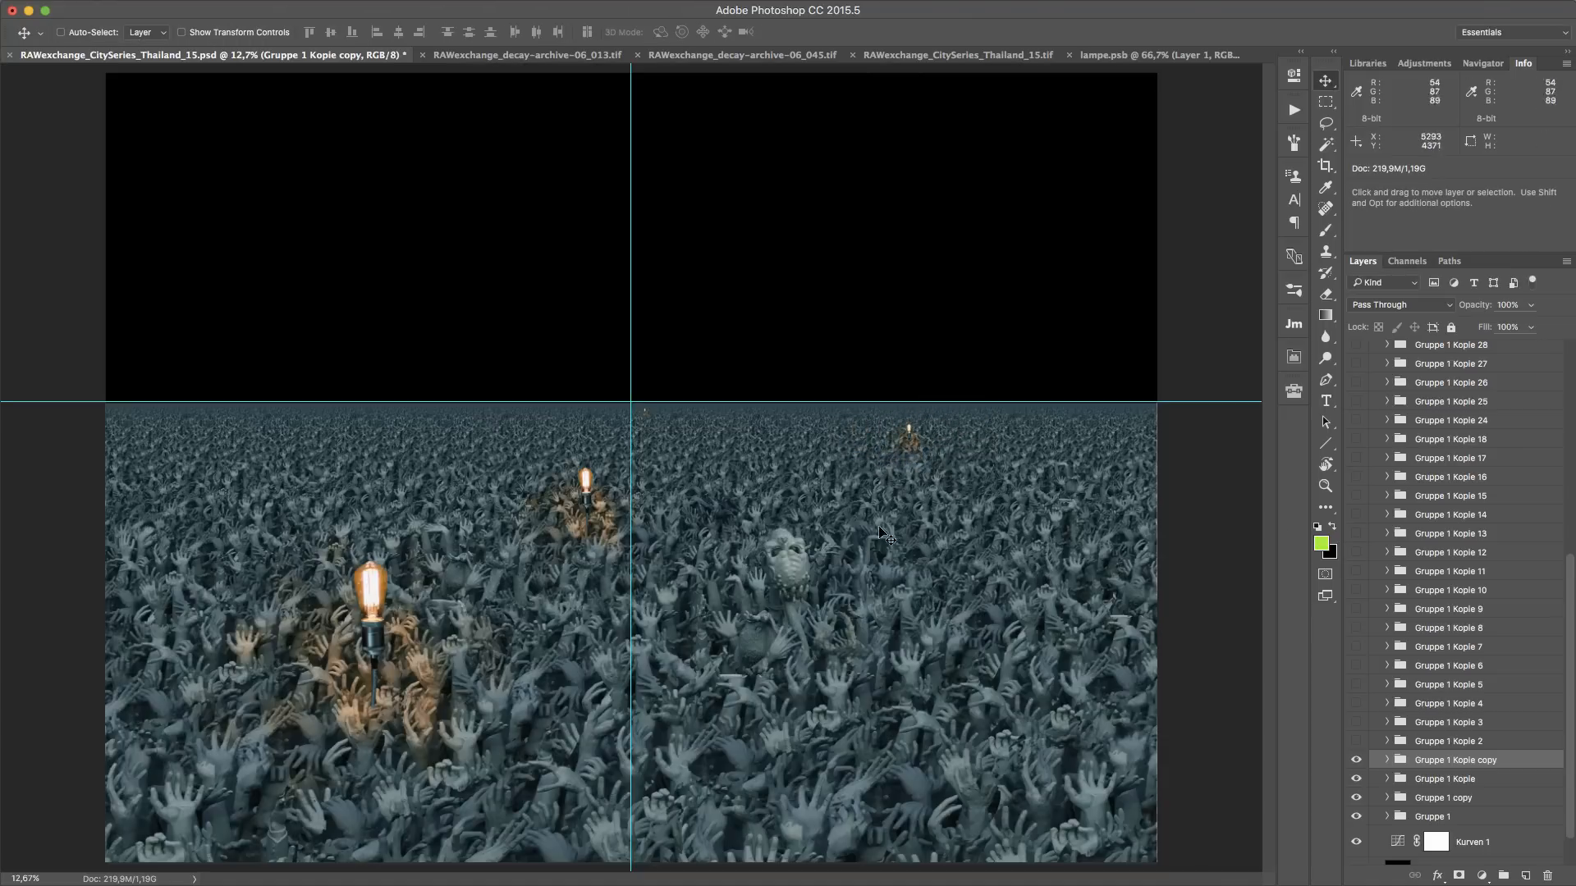
key(super+semicolon)
Make the hidden lamp groups Gruppe 1 Kopie 2 to 18, 20 to 23 and 24 to 31 visible
scroll(1416, 549, up, 5)
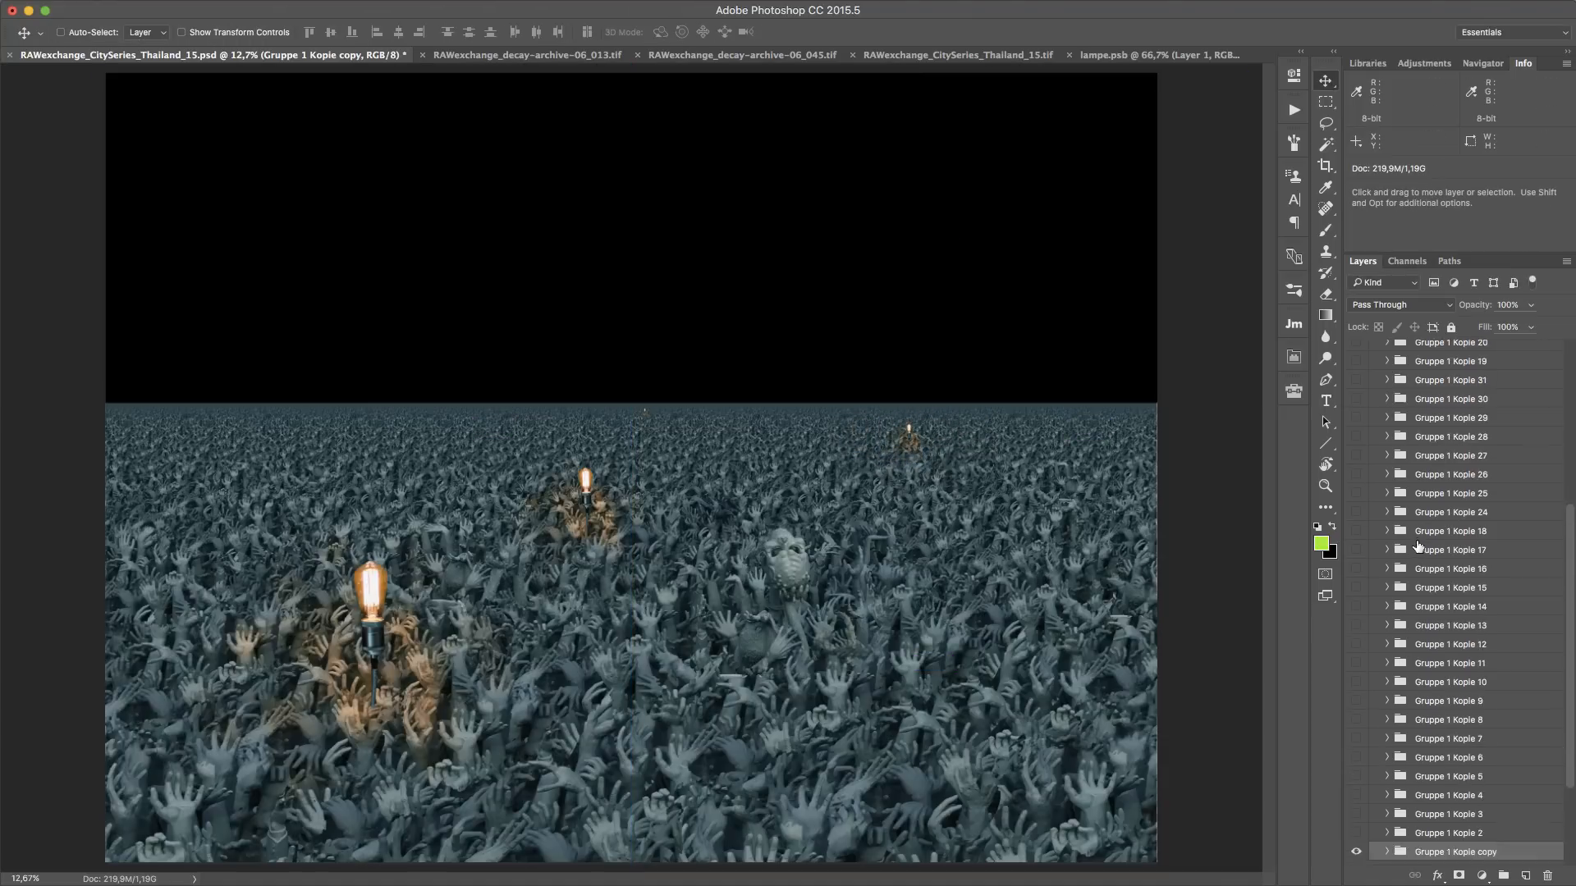
drag(1352, 830, 1355, 447)
scroll(1450, 614, up, 1)
scroll(1450, 614, up, 3)
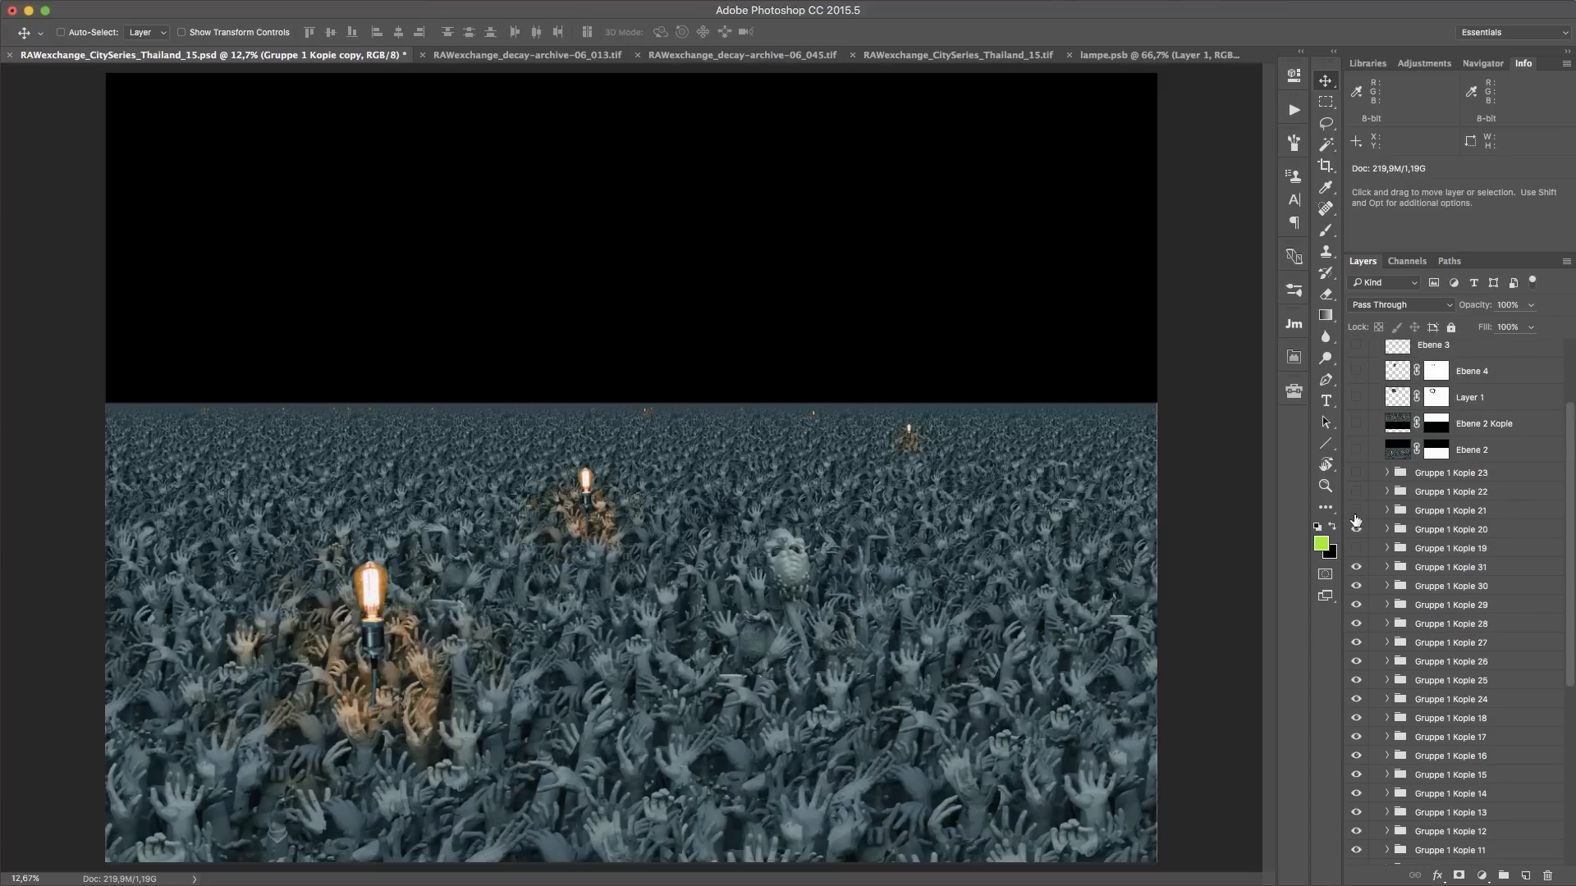
drag(1355, 526, 1356, 451)
Show the Ebene 2 and Ebene 2 Kopie layers, selecting Ebene 2, and inspect the horizon seam up close
click(1357, 450)
click(1357, 450)
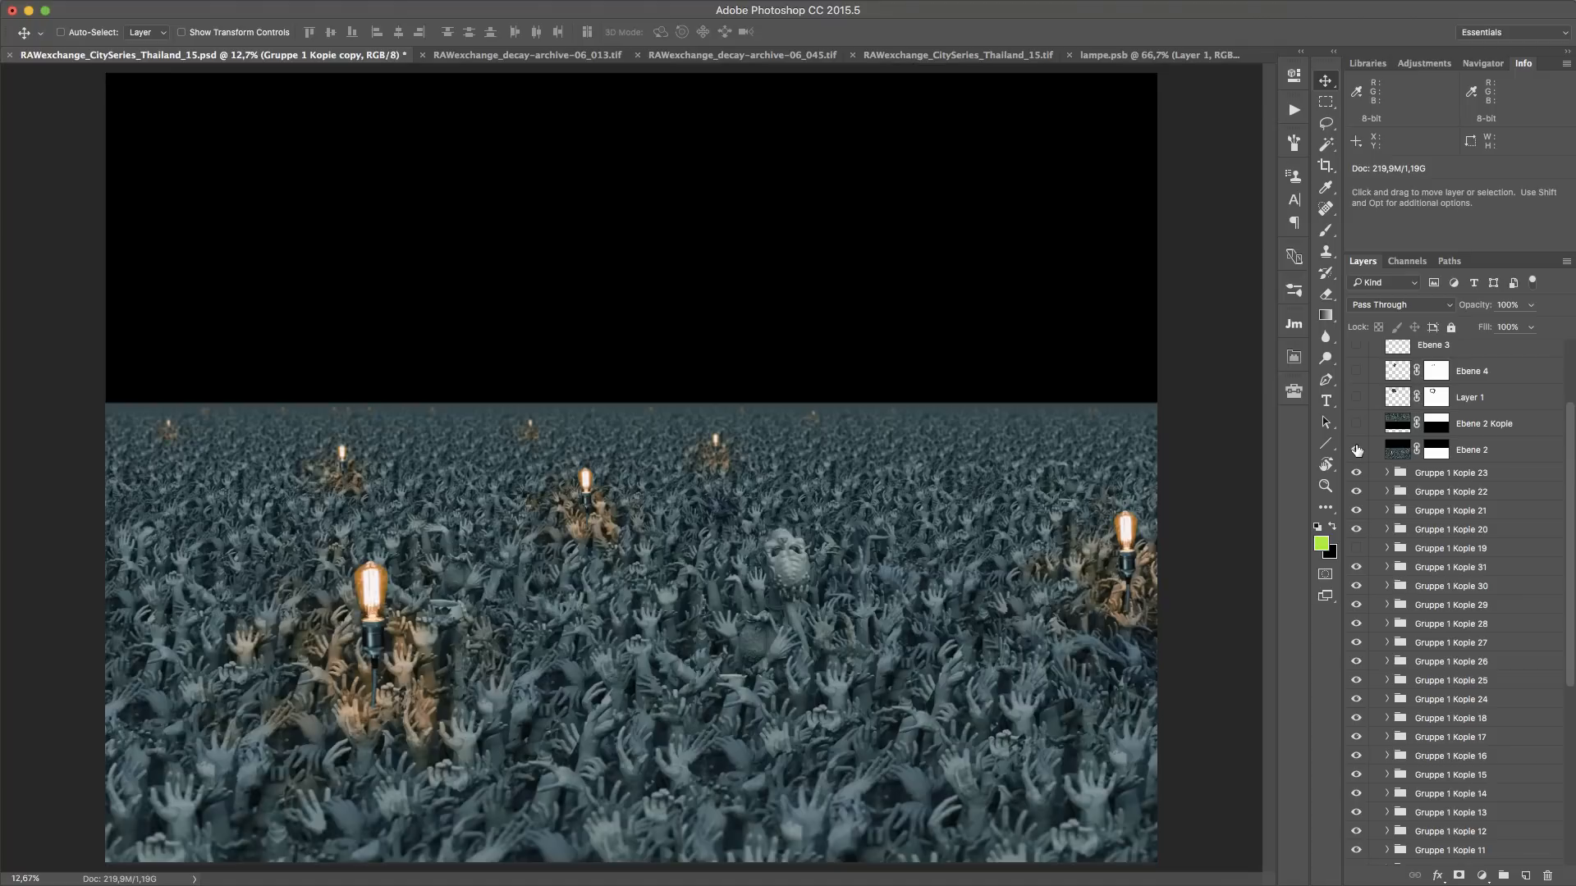
click(1473, 451)
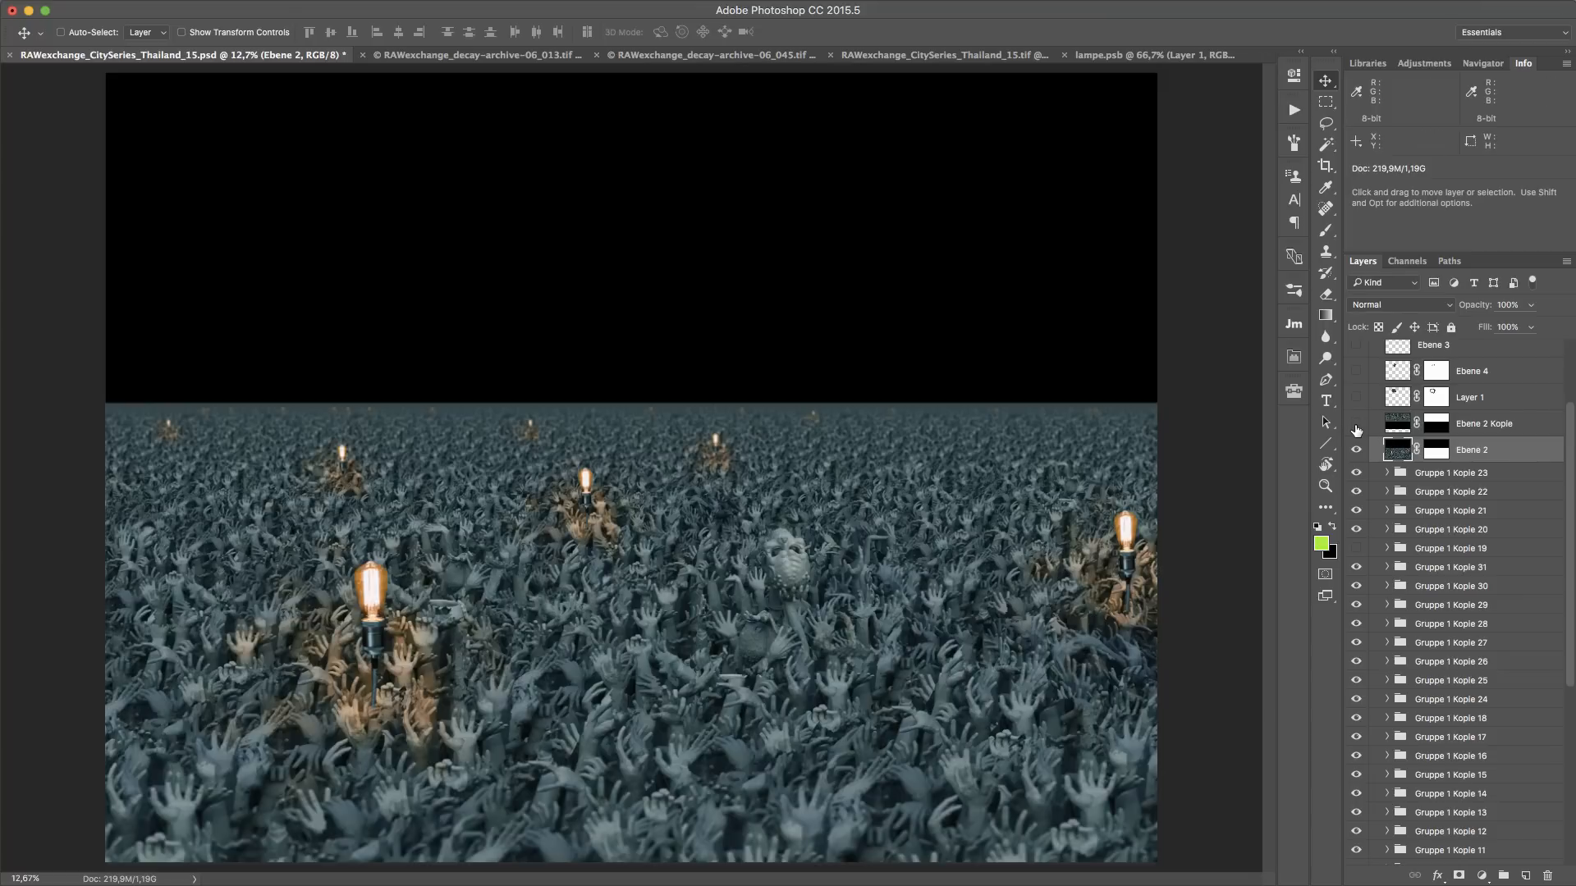
click(1355, 425)
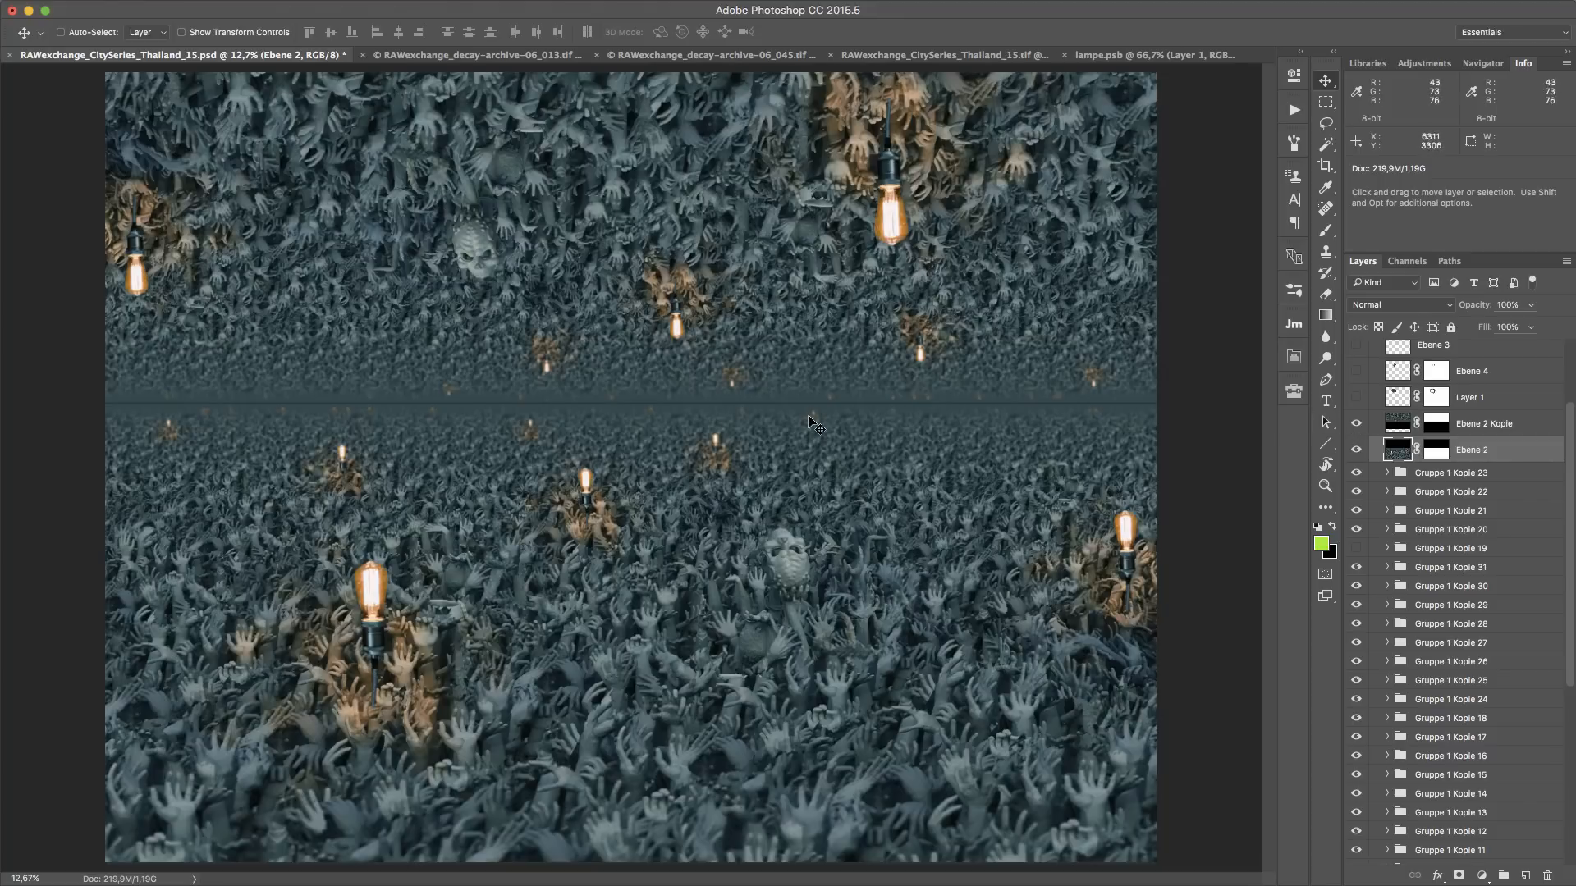
scroll(815, 416, up, 1)
scroll(815, 411, up, 5)
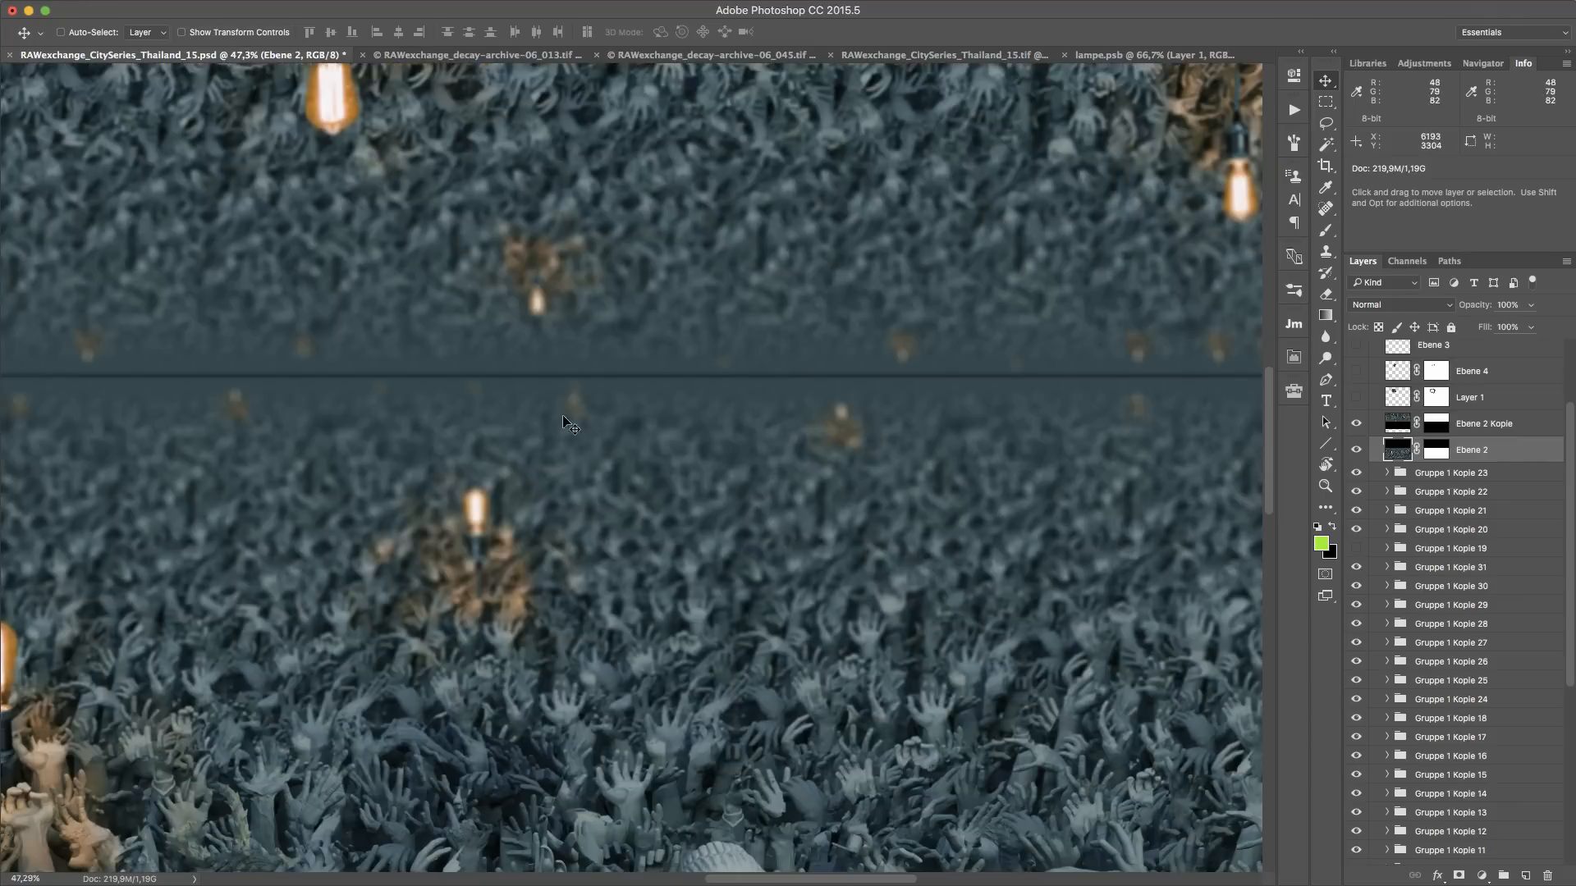
Make the hidden Layer 1 and Ebene 4 layers visible above the Ebene 2 Kopie layer
scroll(1034, 381, down, 5)
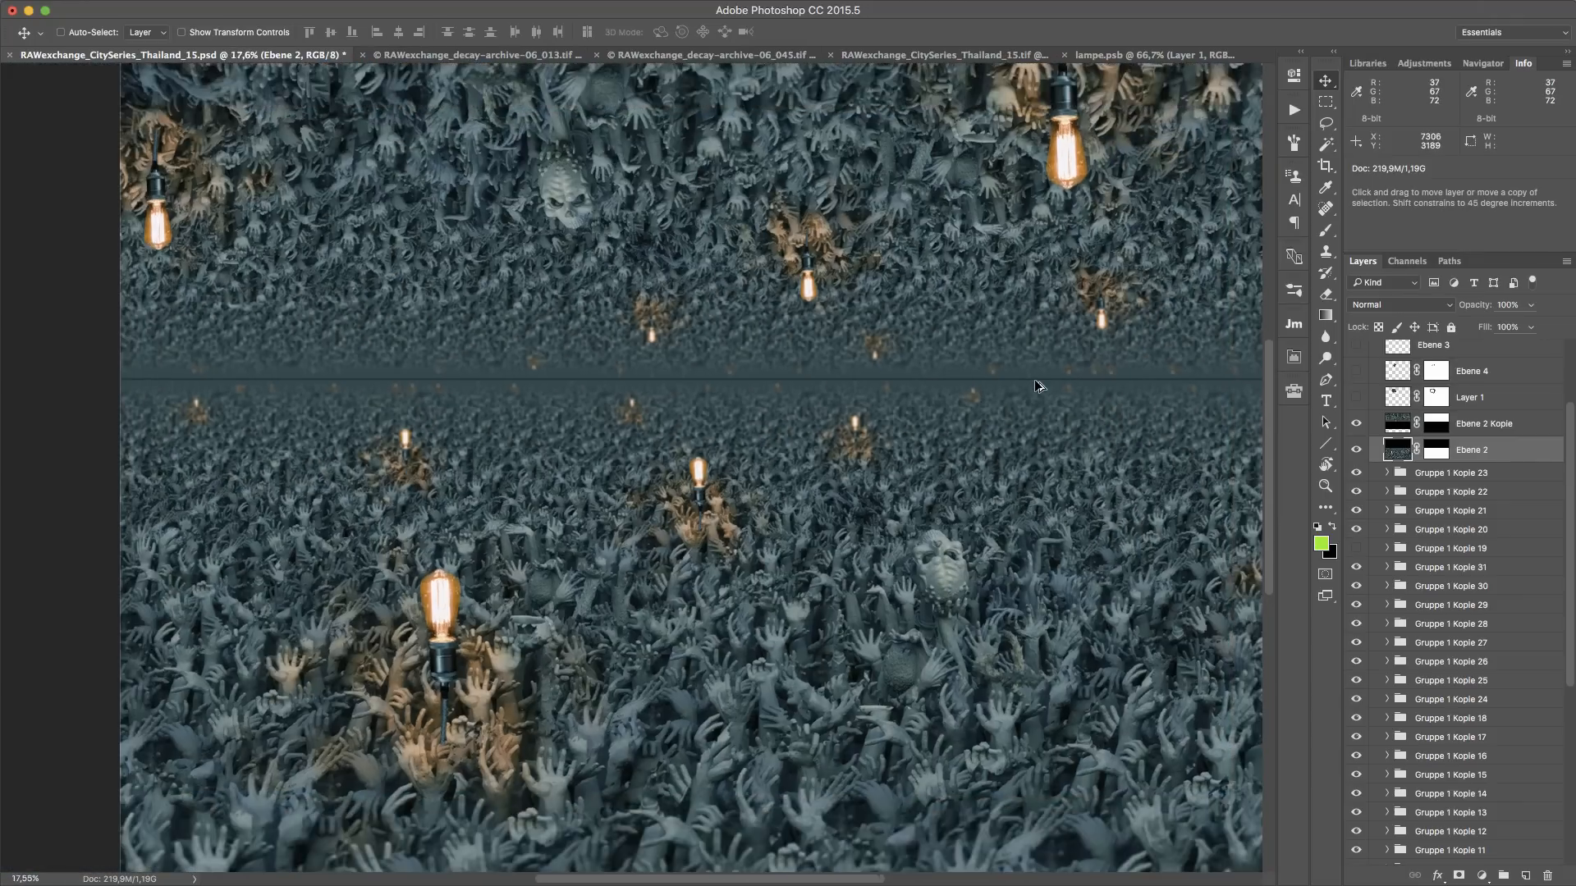
click(1357, 399)
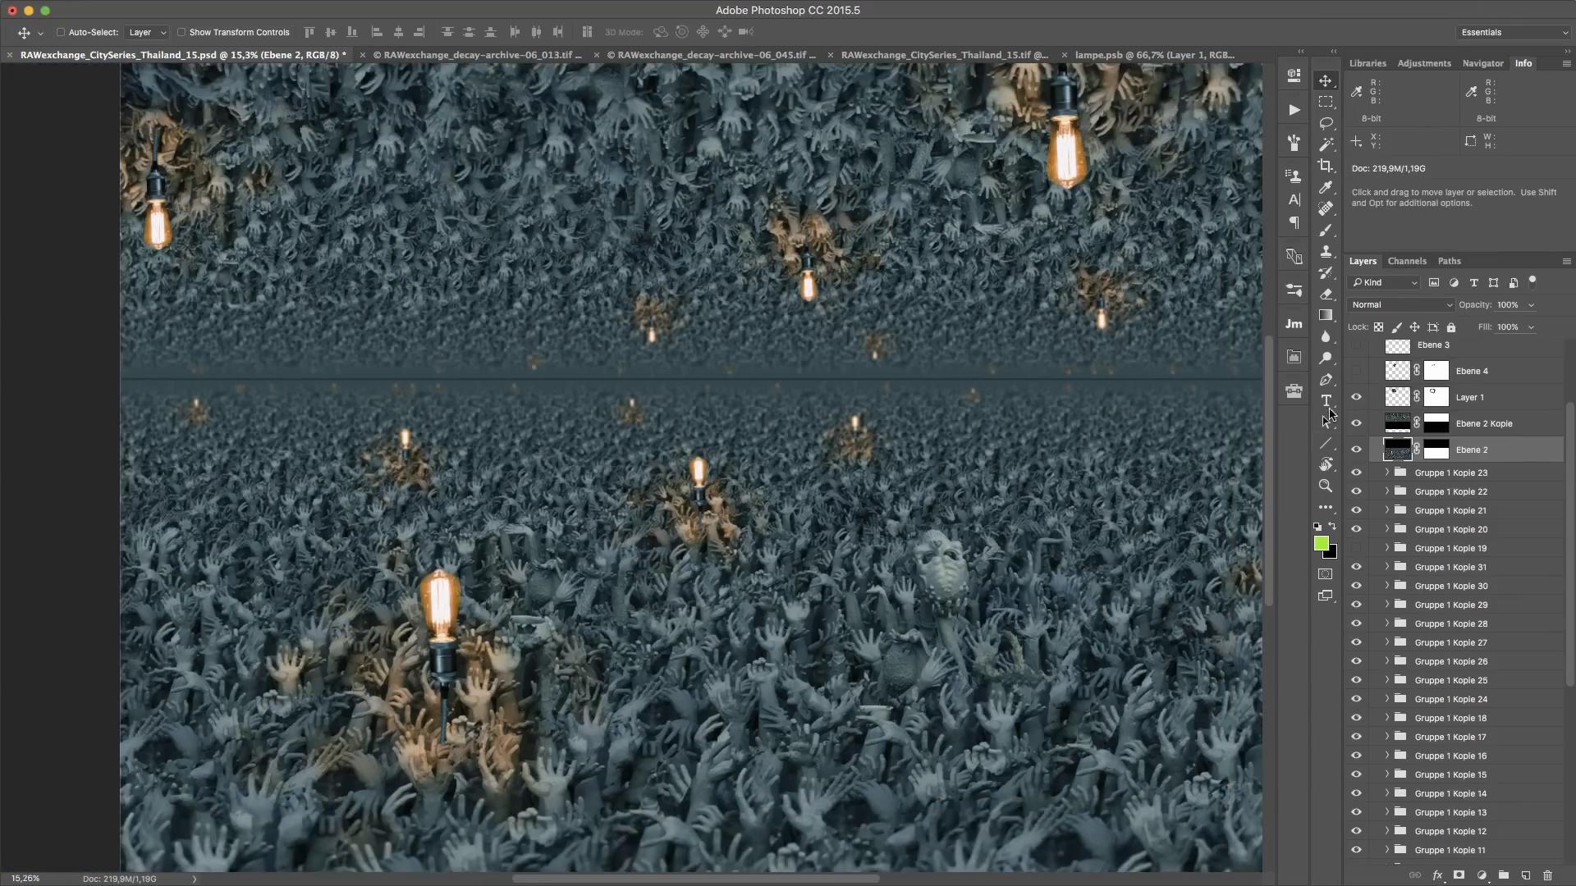
scroll(743, 522, down, 2)
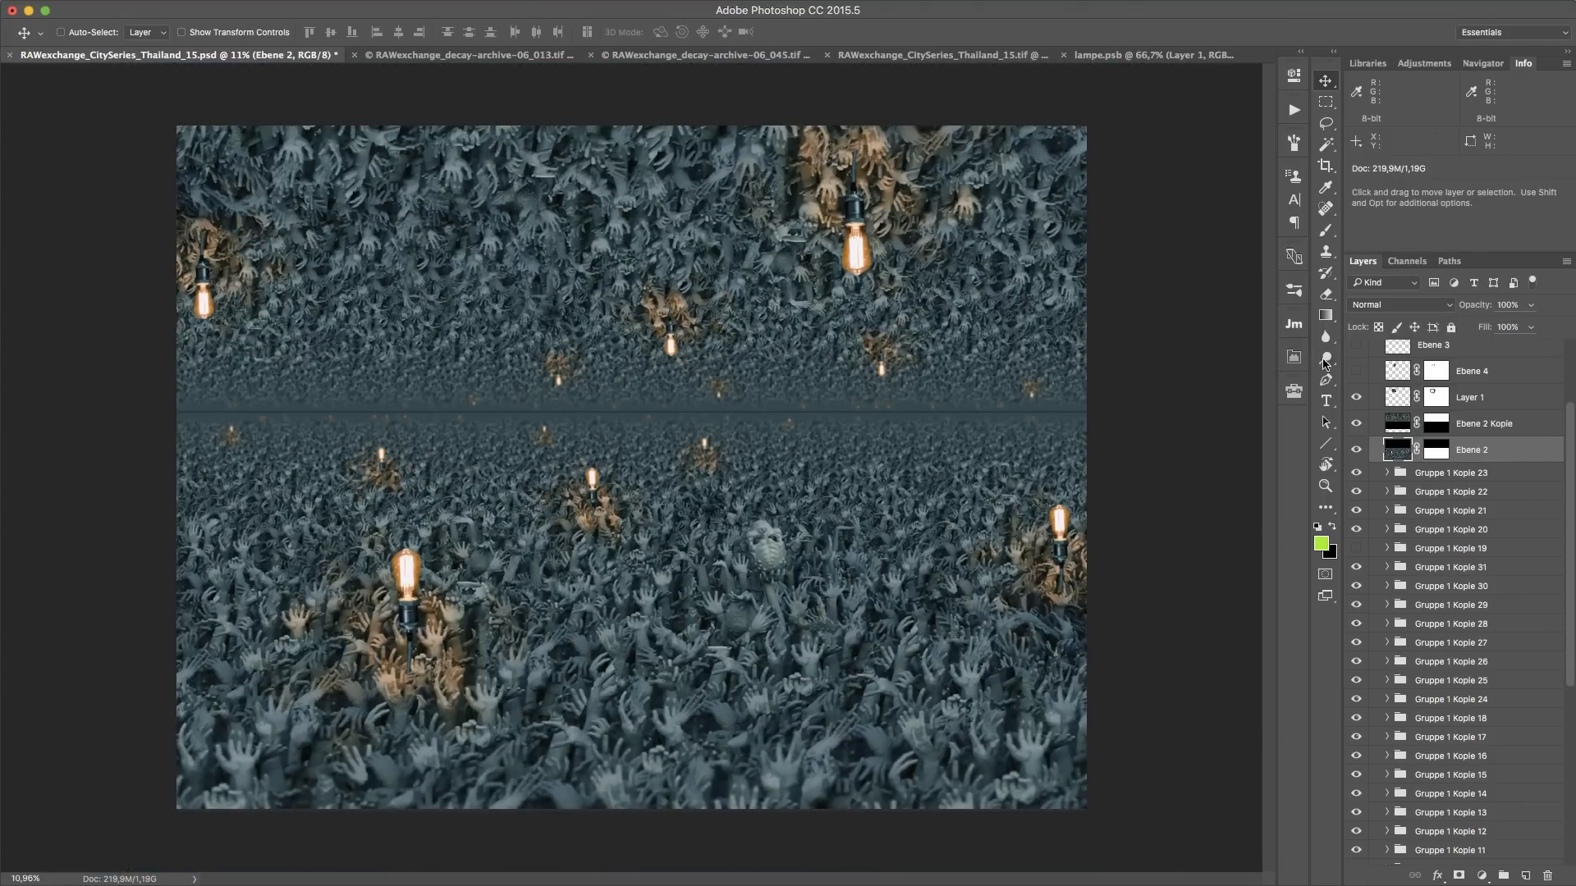
click(1356, 372)
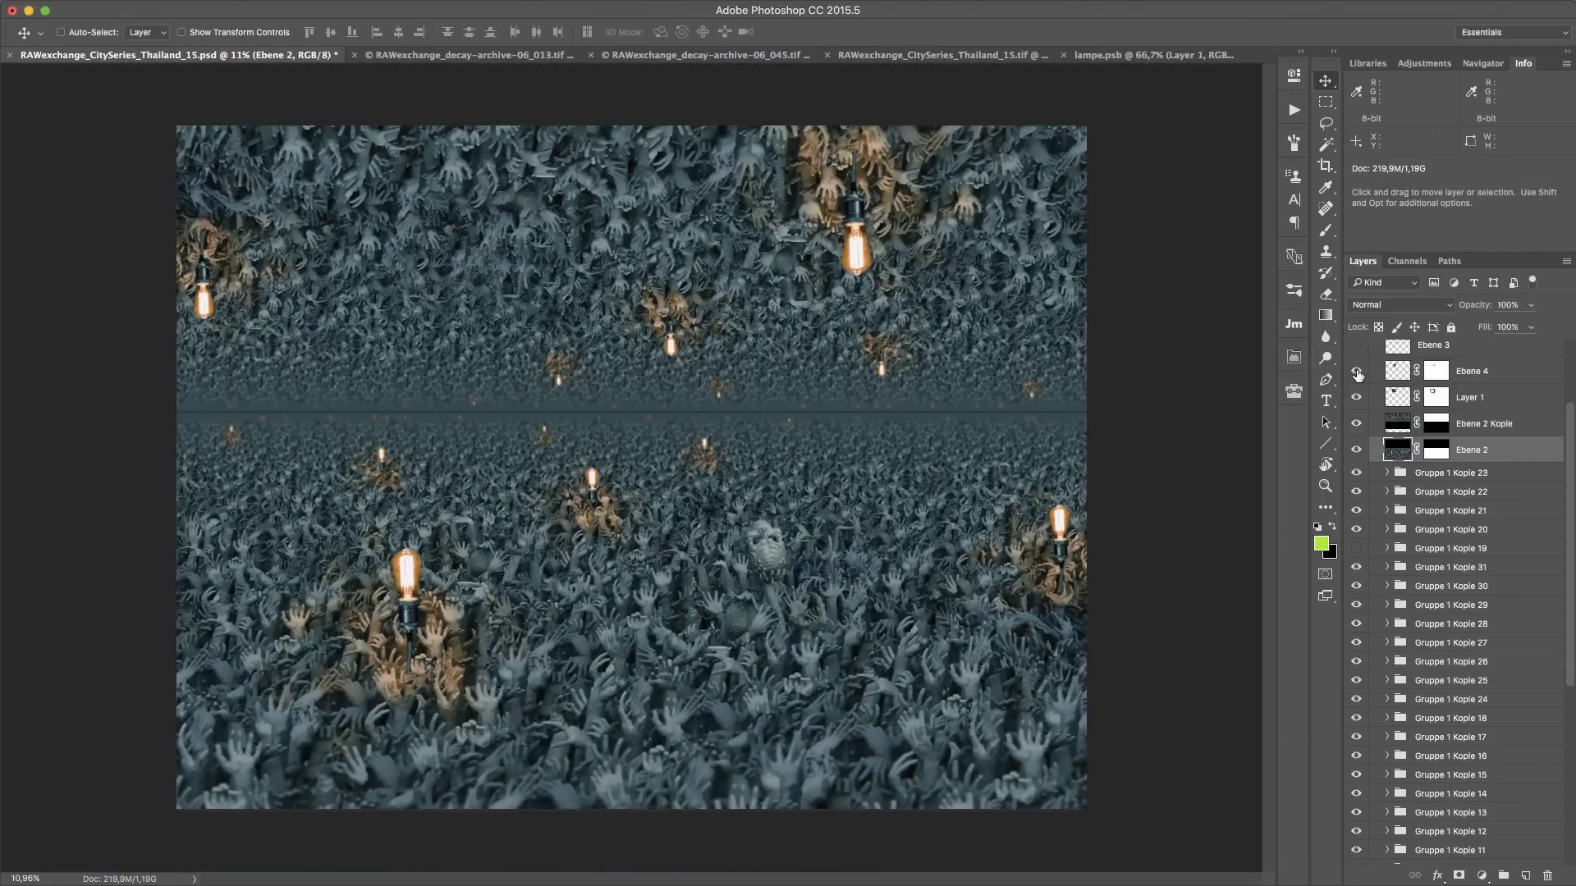
click(1357, 372)
Show the Ebene 3 layer over the horizon seam, checking its content in isolation from all other layers
scroll(1392, 411, up, 2)
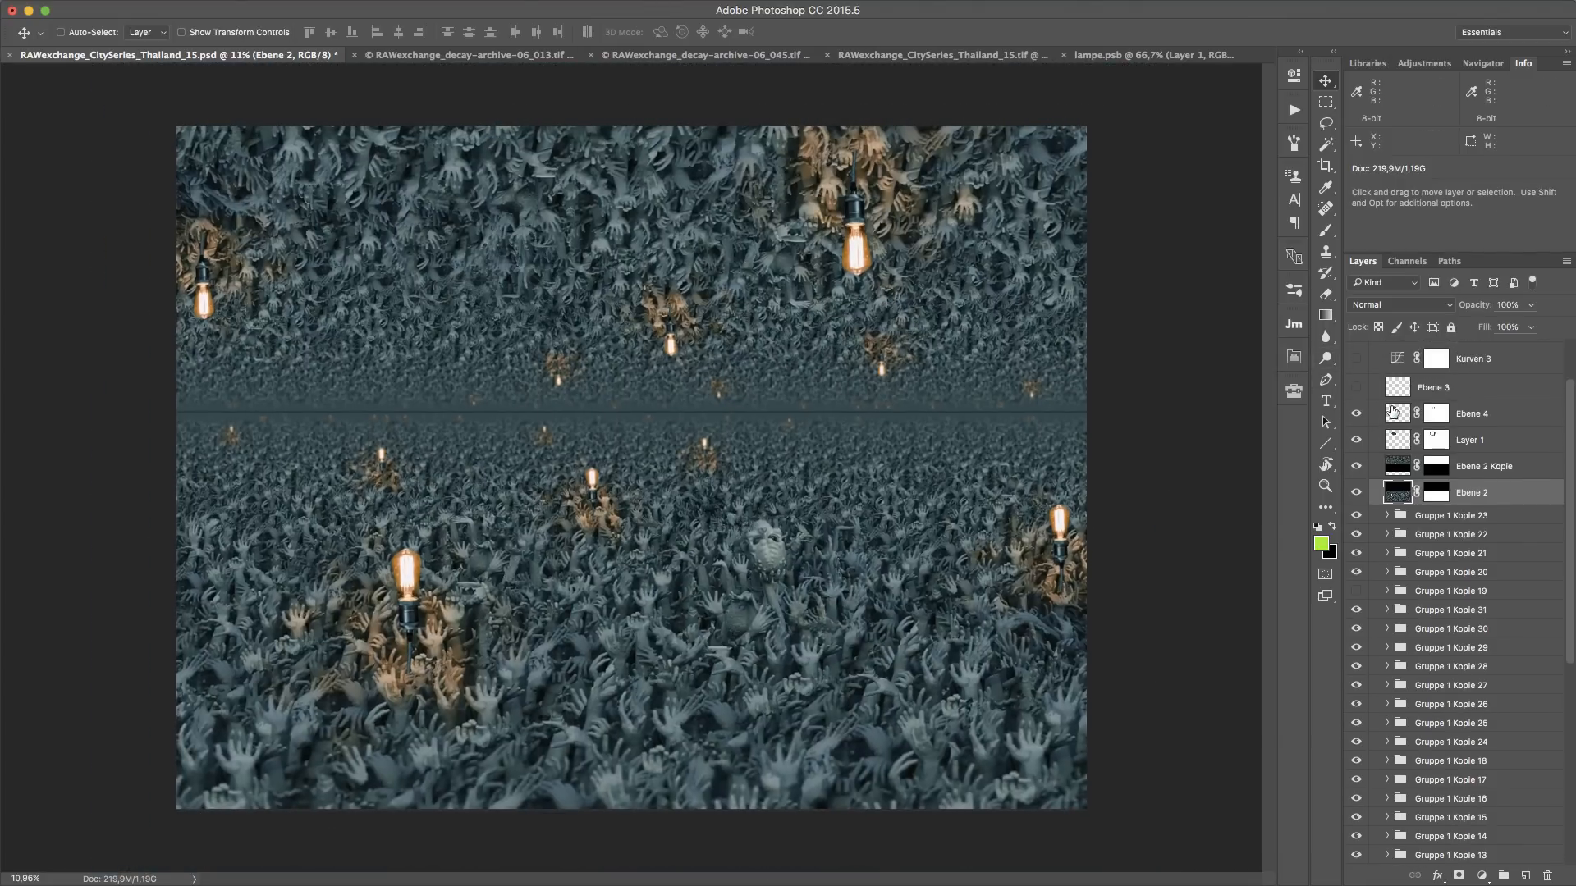
click(1356, 388)
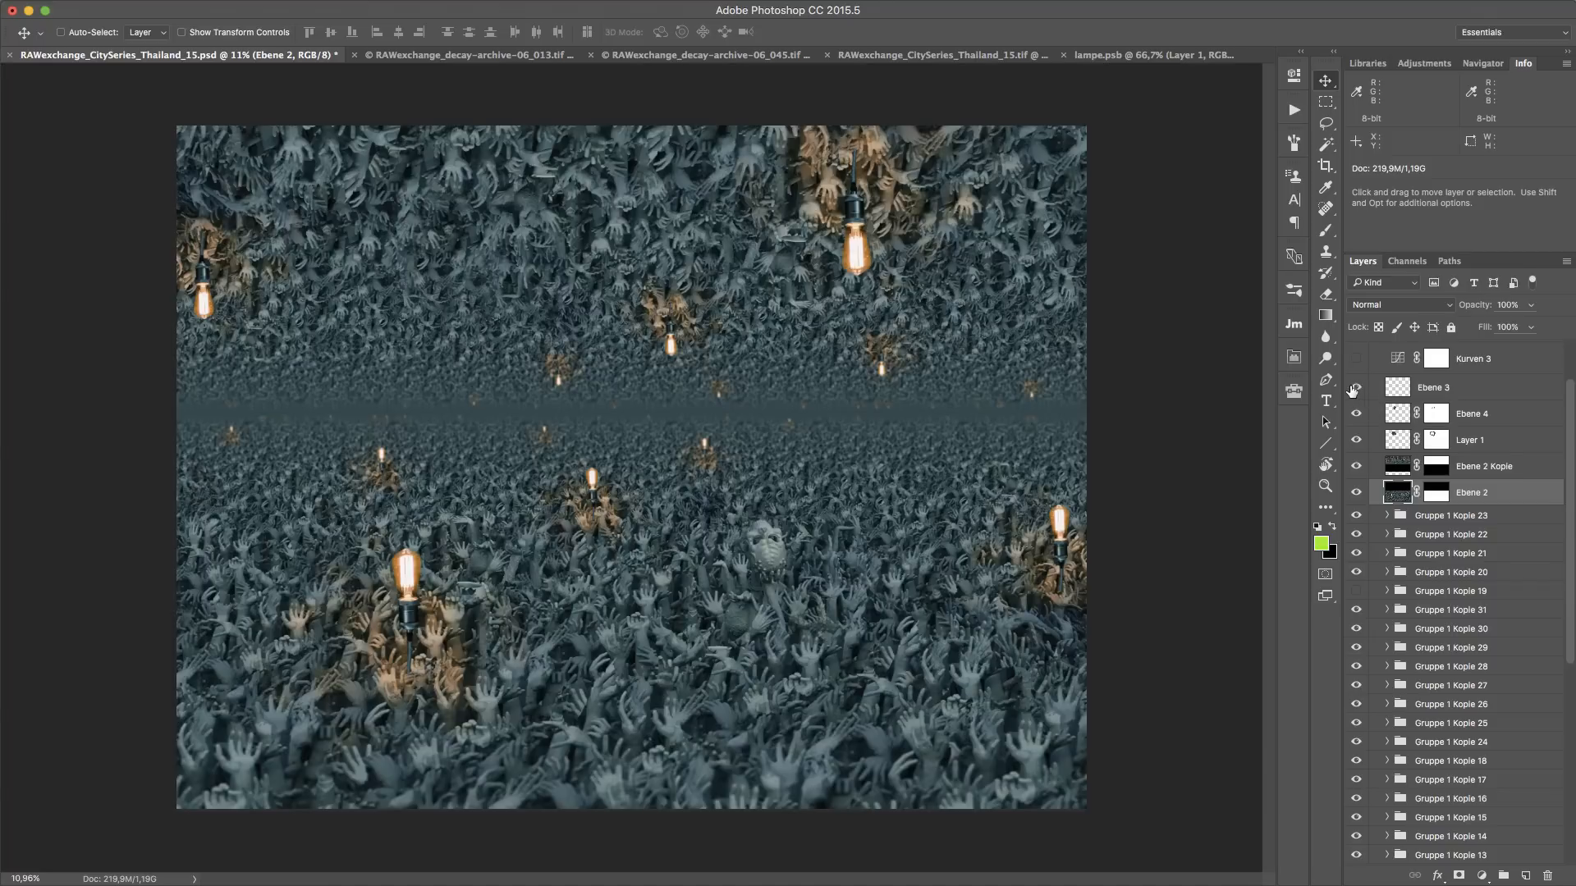
click(1354, 389)
alt+click(1356, 387)
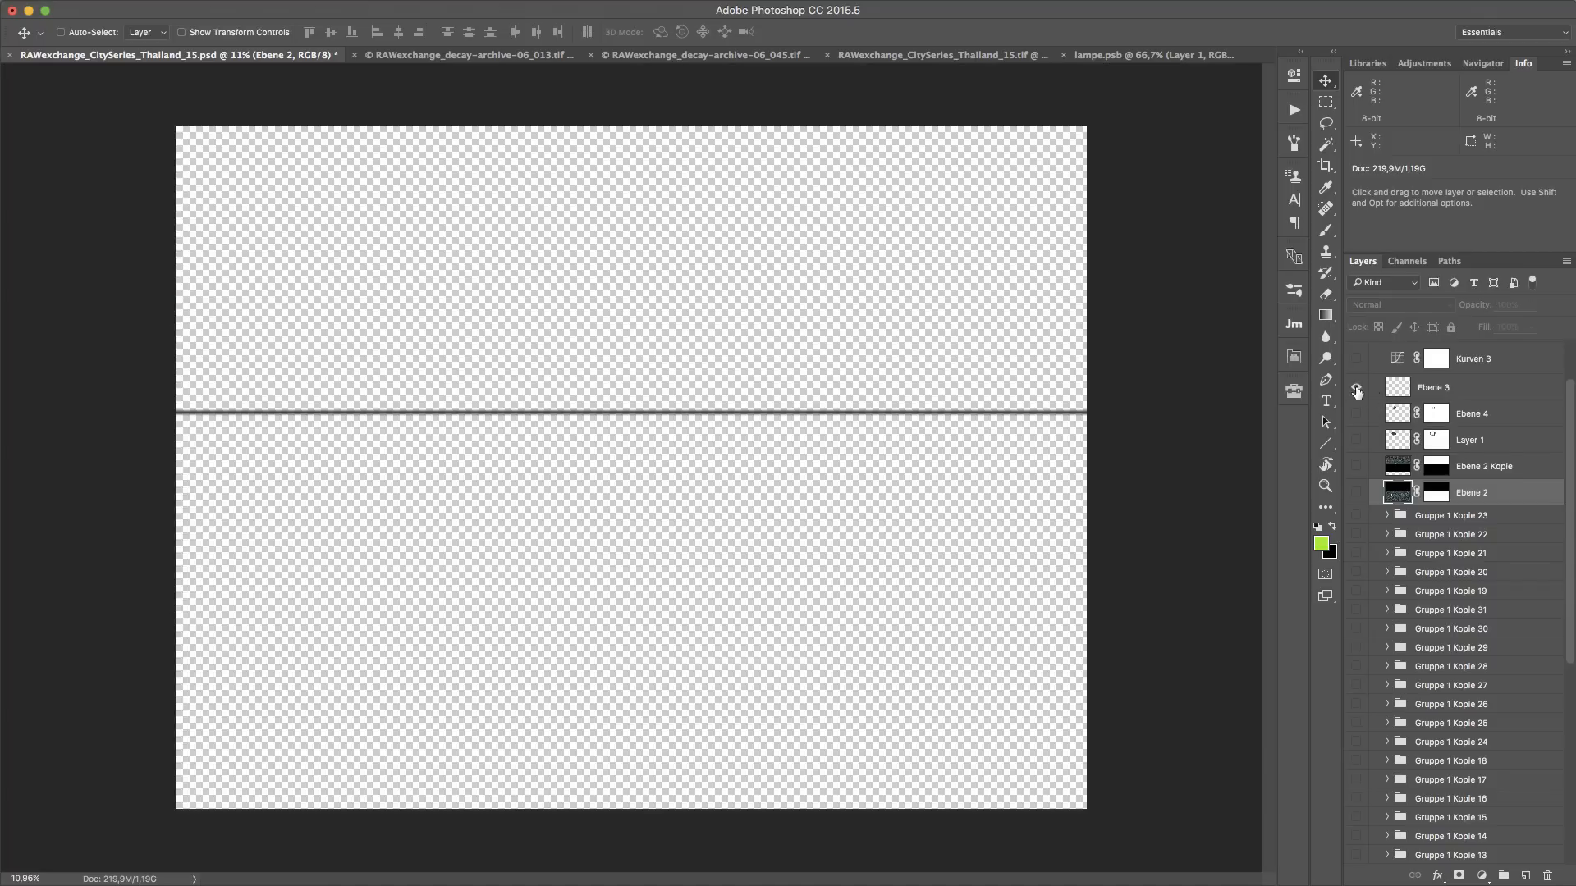
alt+click(1356, 387)
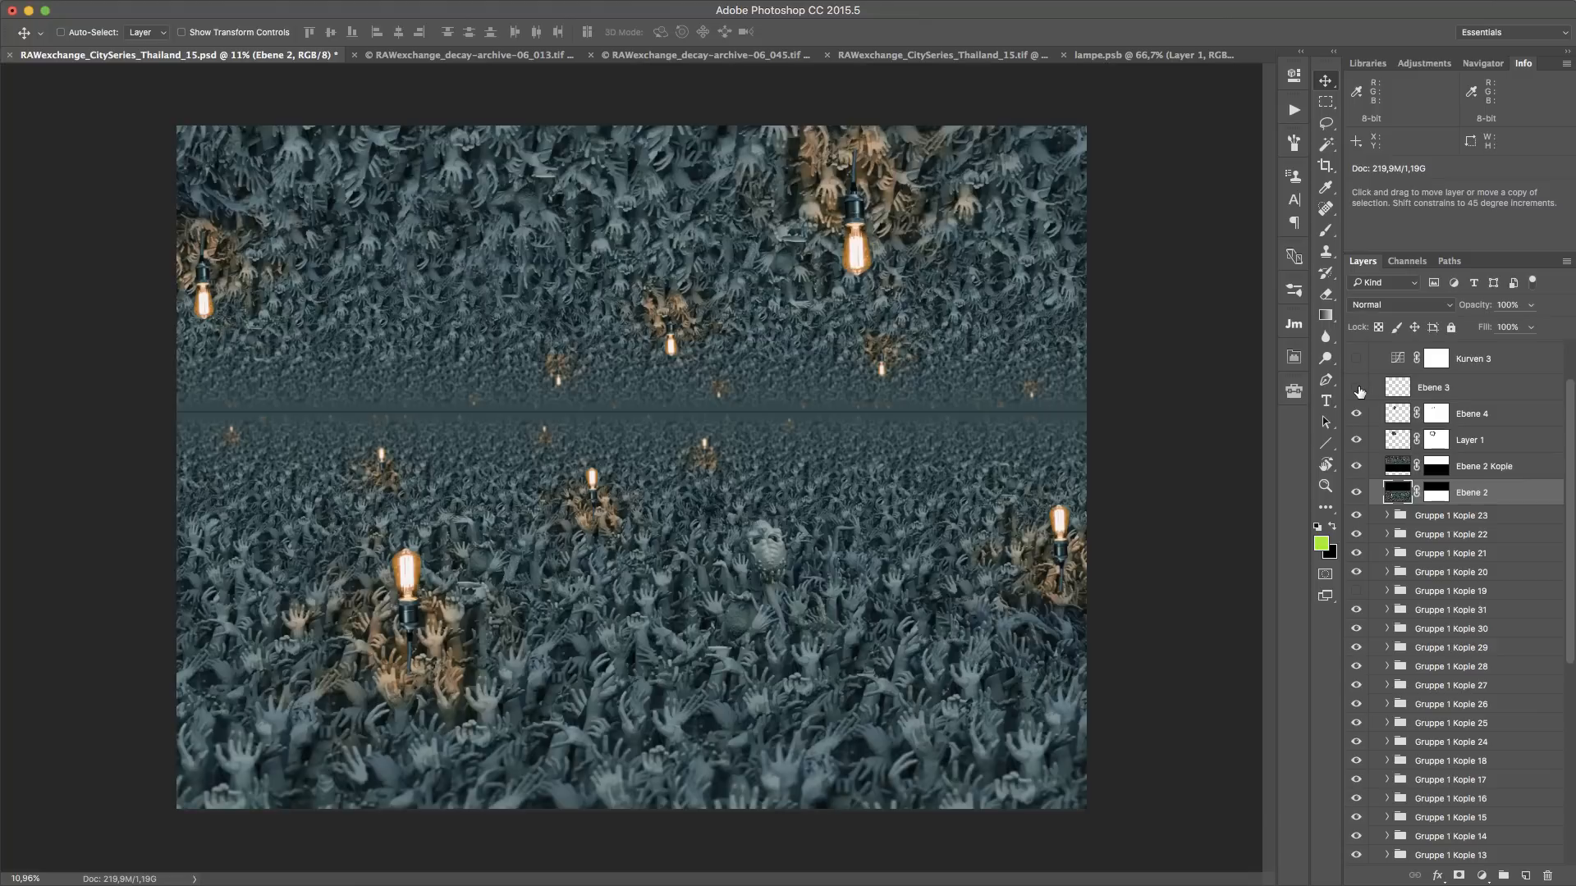
click(1356, 389)
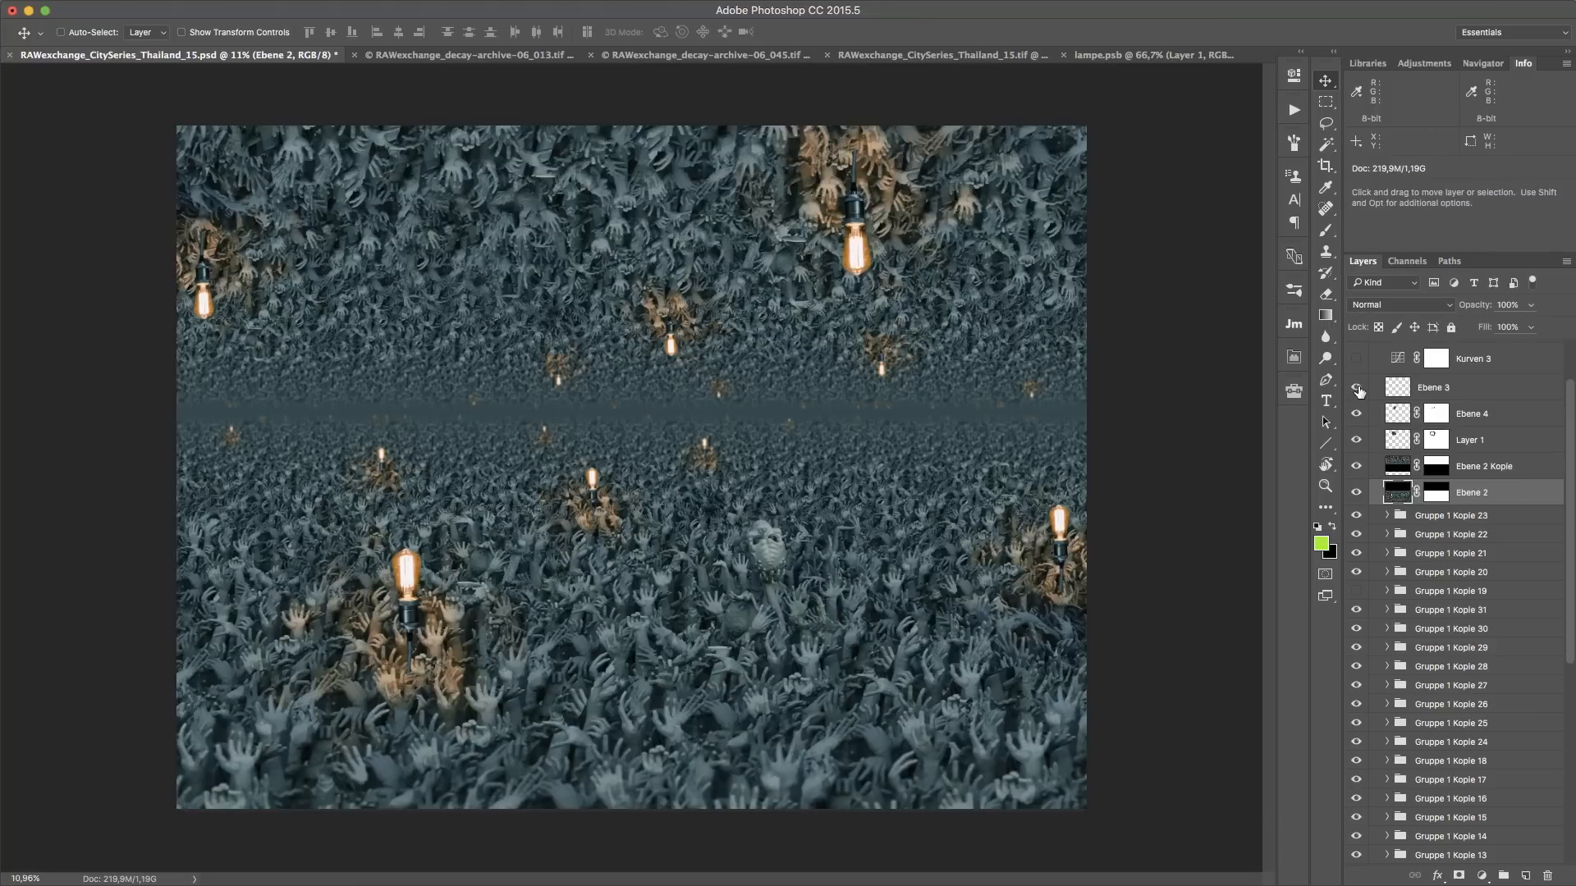
Select and show the Kurven 3 adjustment layer, and inspect the hands around the mask up close
scroll(1399, 384, up, 3)
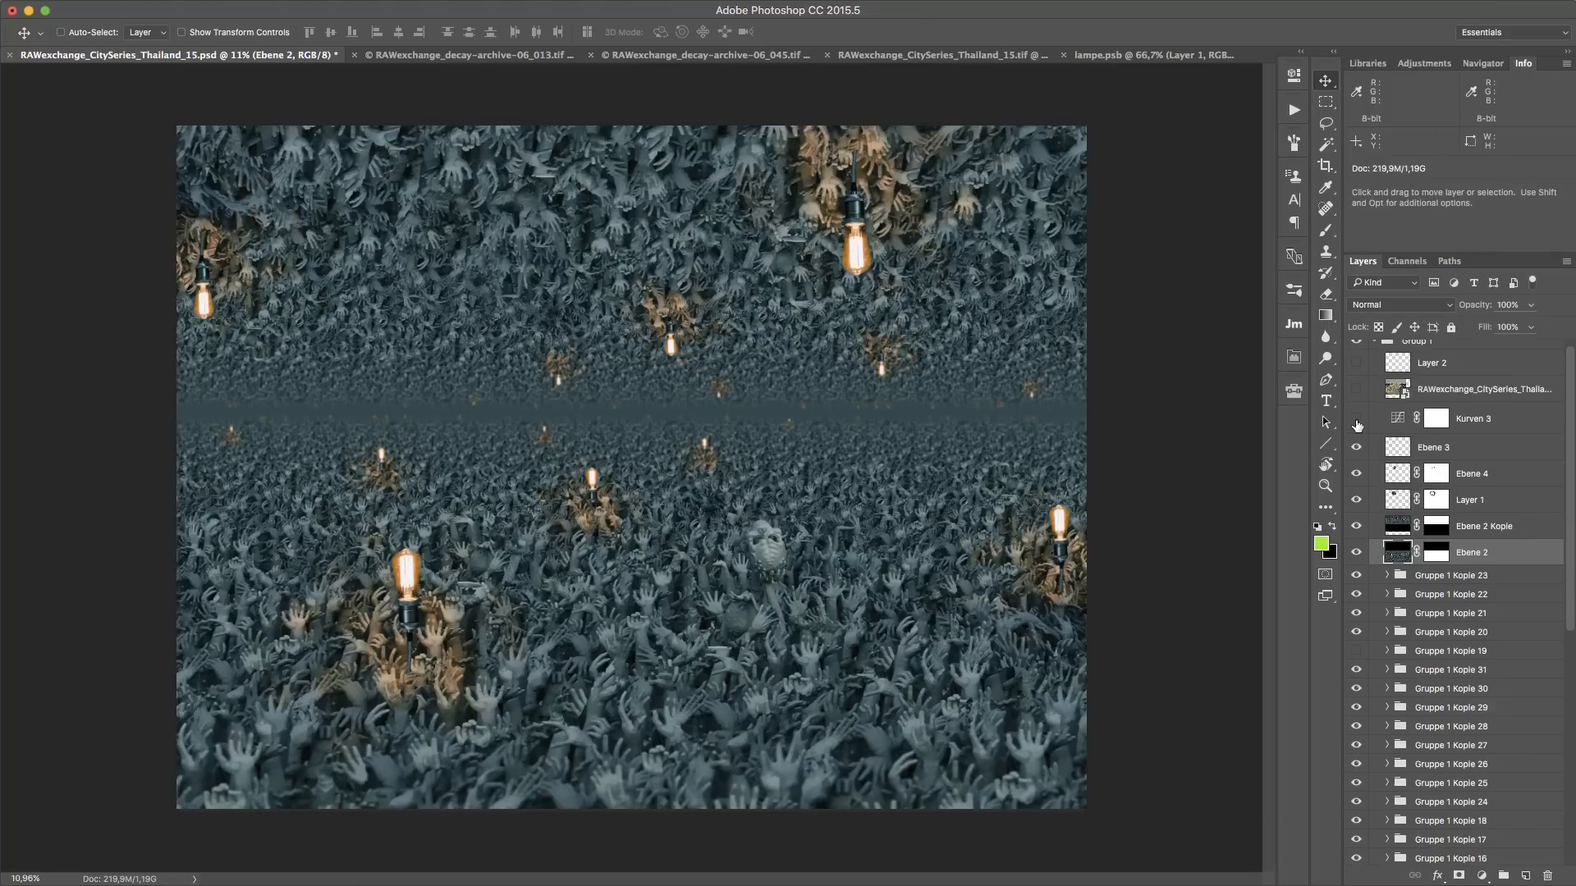
click(1375, 419)
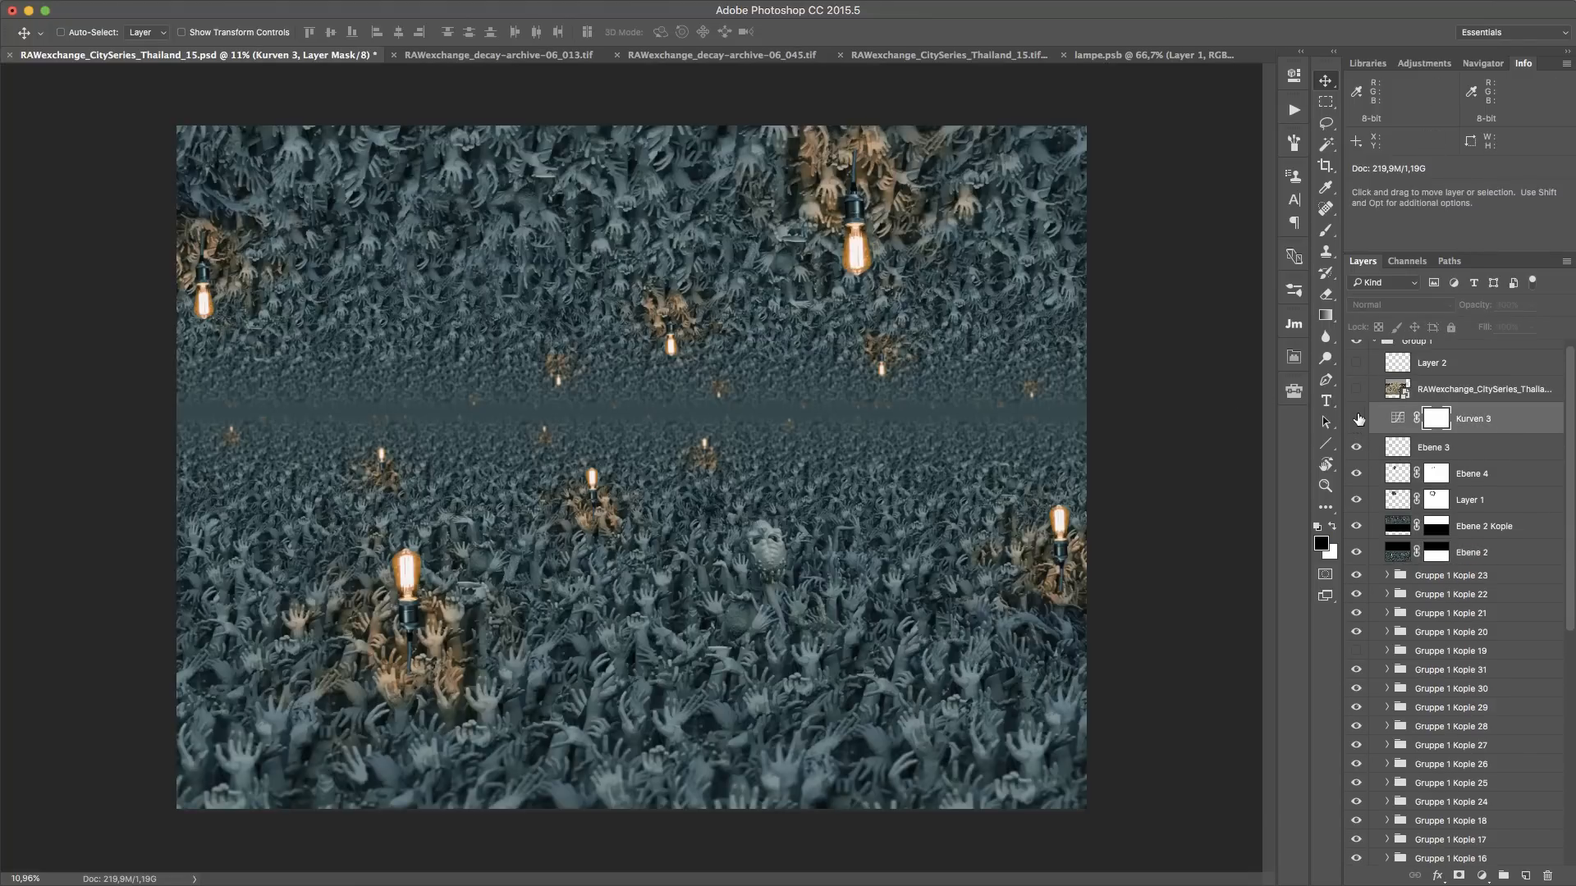
click(1357, 419)
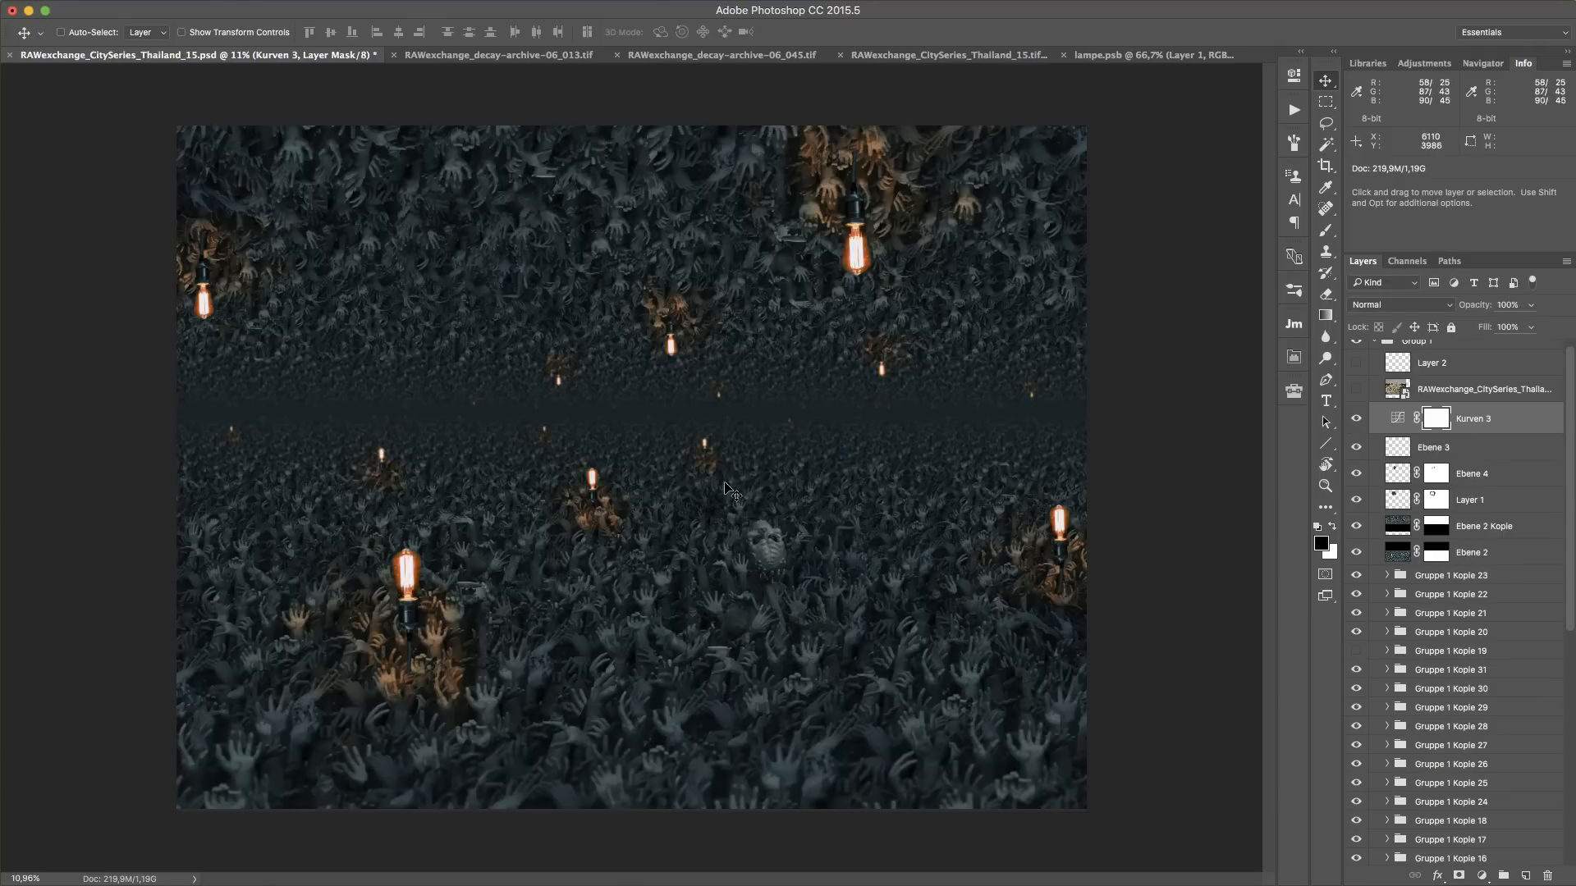
key(z)
drag(560, 556, 655, 527)
key(space)
drag(977, 526, 551, 485)
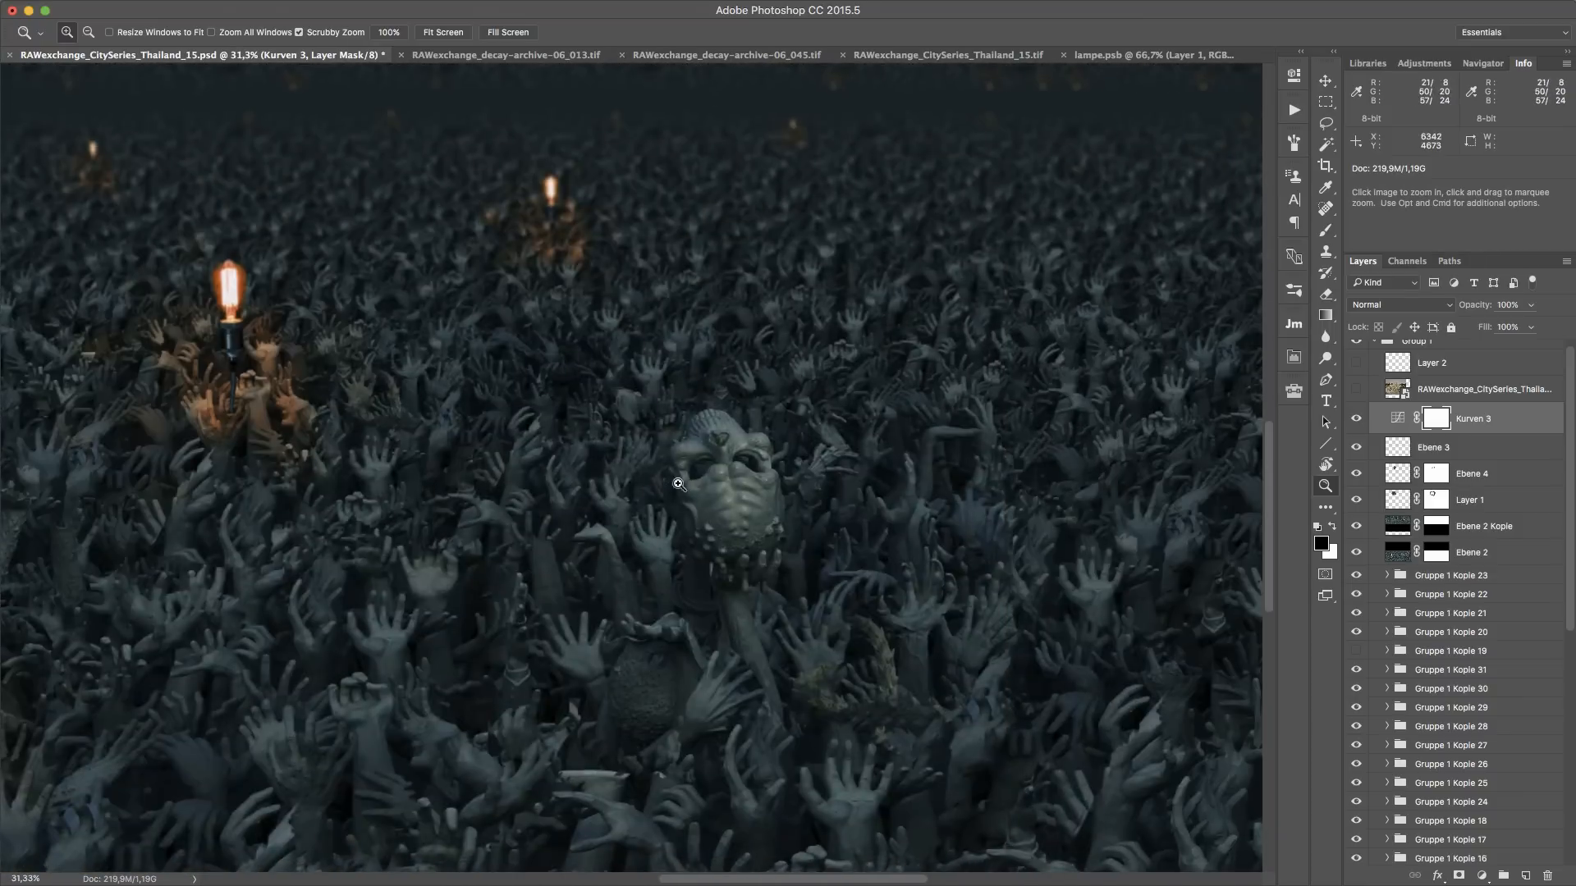
drag(828, 484, 779, 484)
Review the Kurven 3 curve settings, then look over the whole composite and its layer stack down to Ebene 0
double_click(1395, 421)
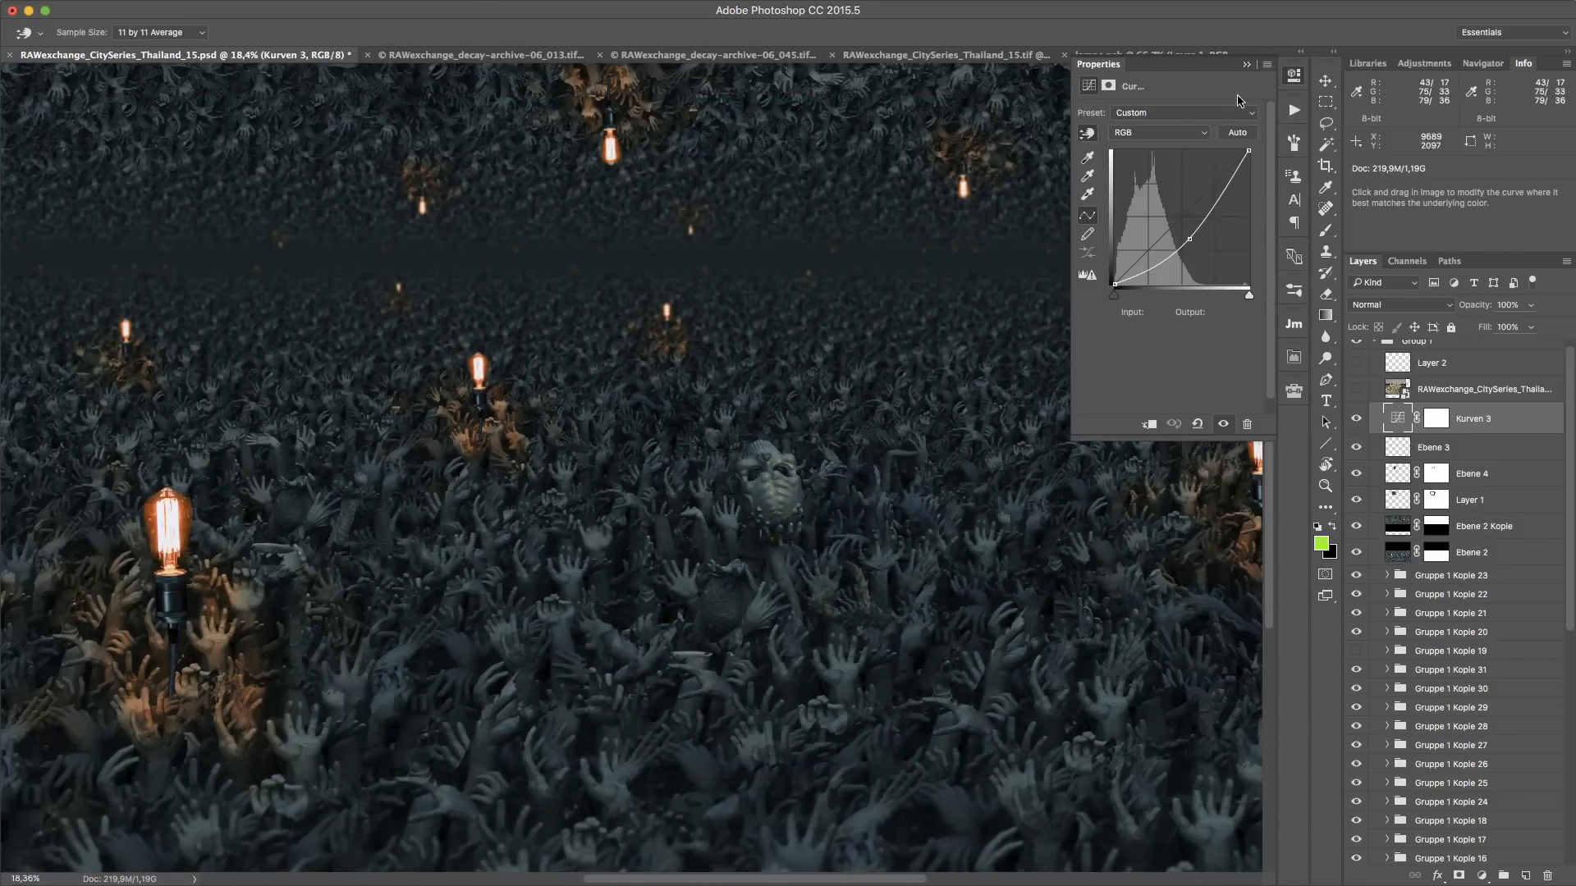
click(1293, 76)
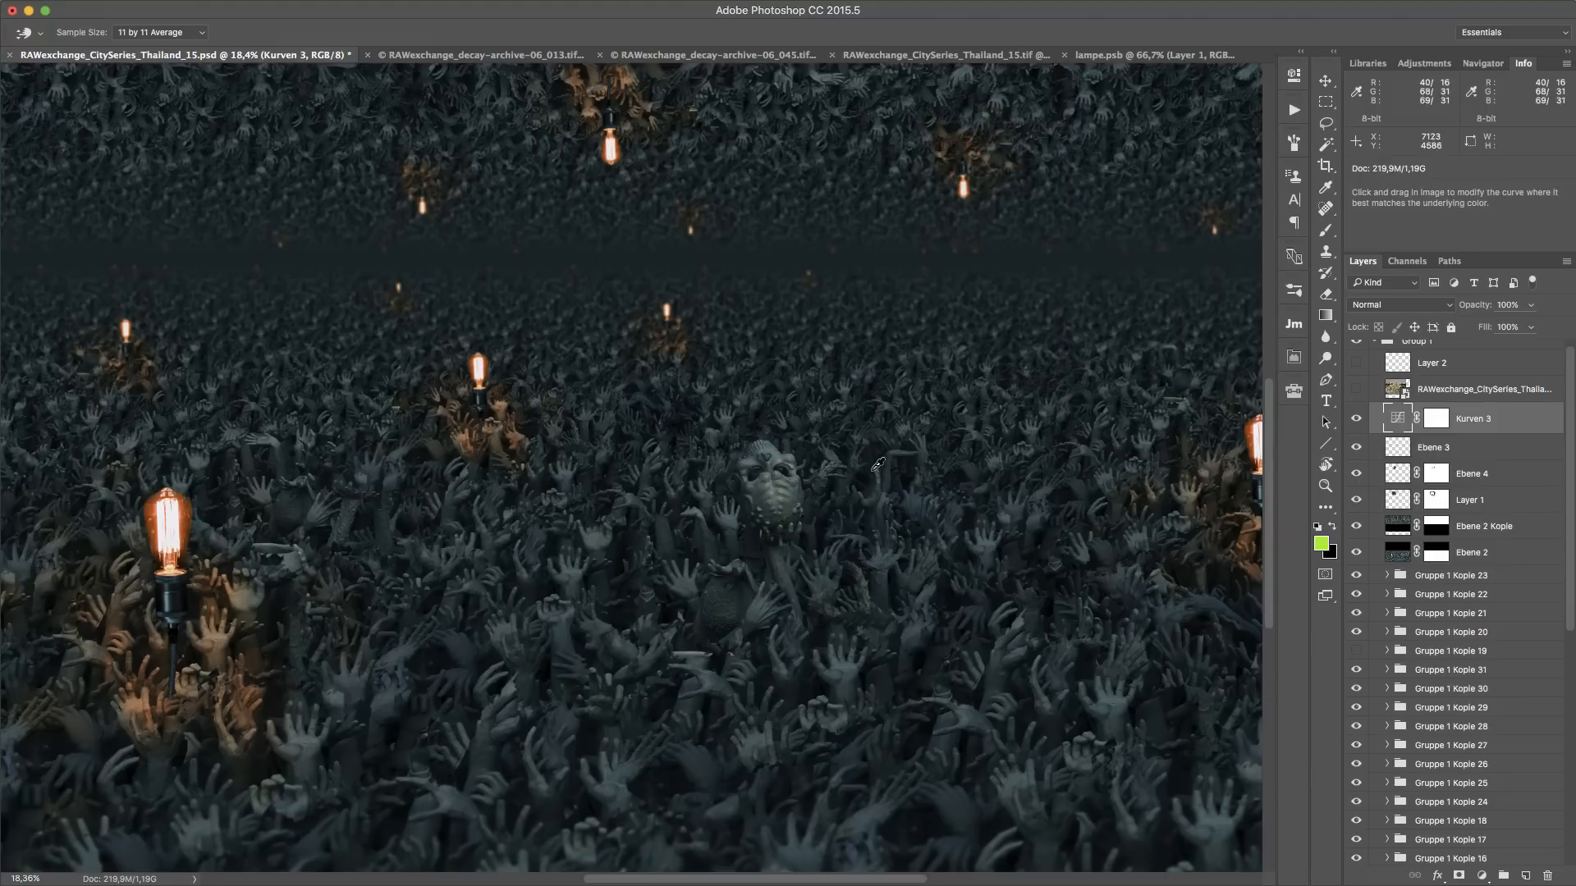
scroll(1480, 428, up, 1)
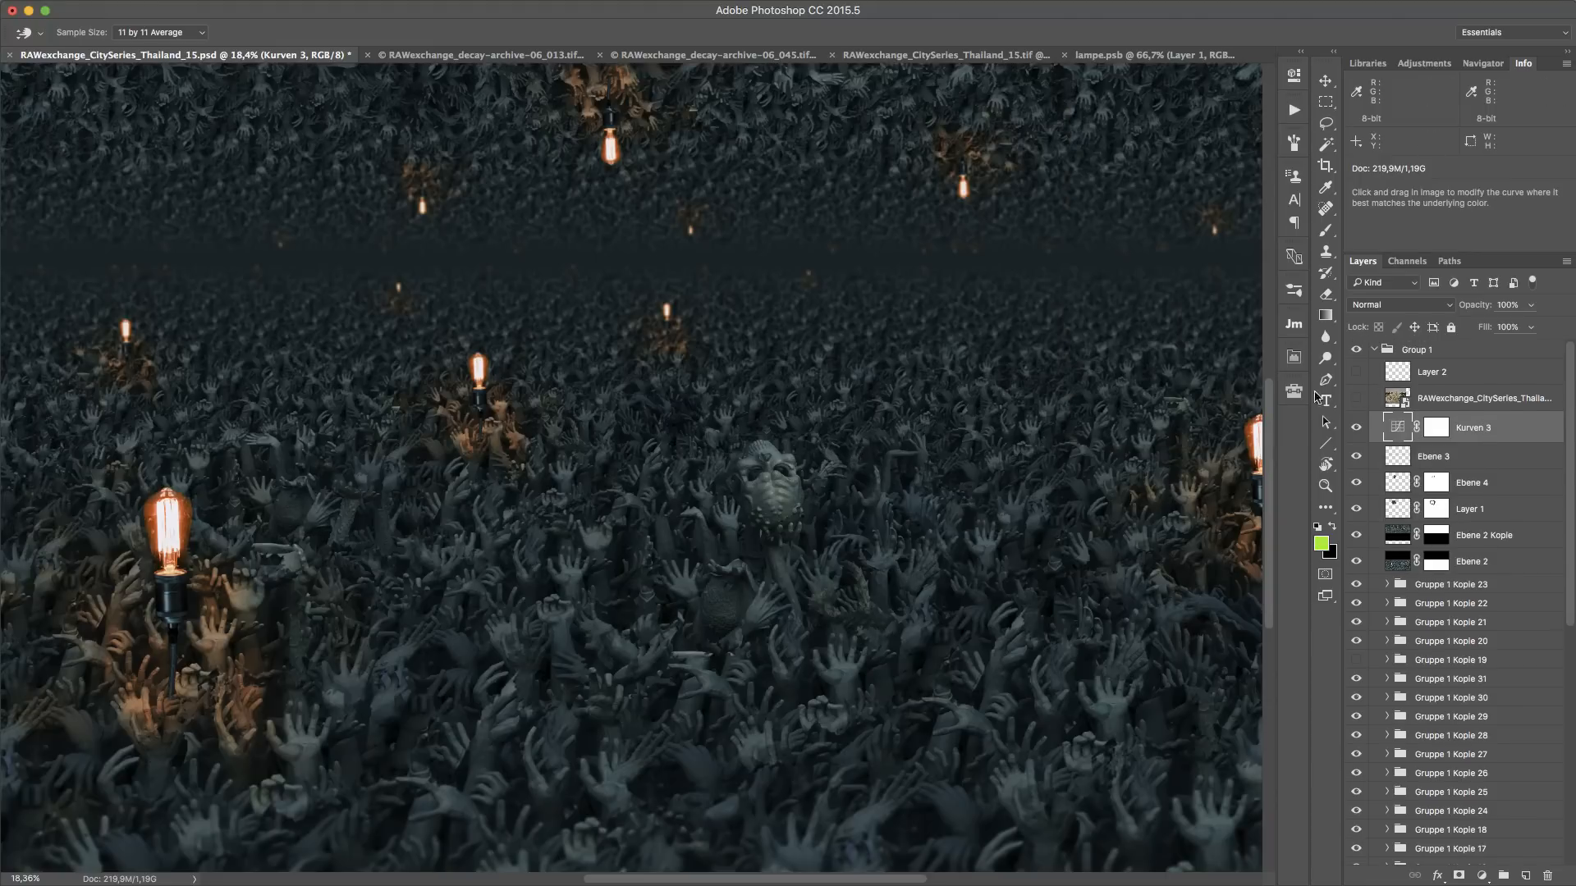
key(z)
drag(939, 436, 823, 446)
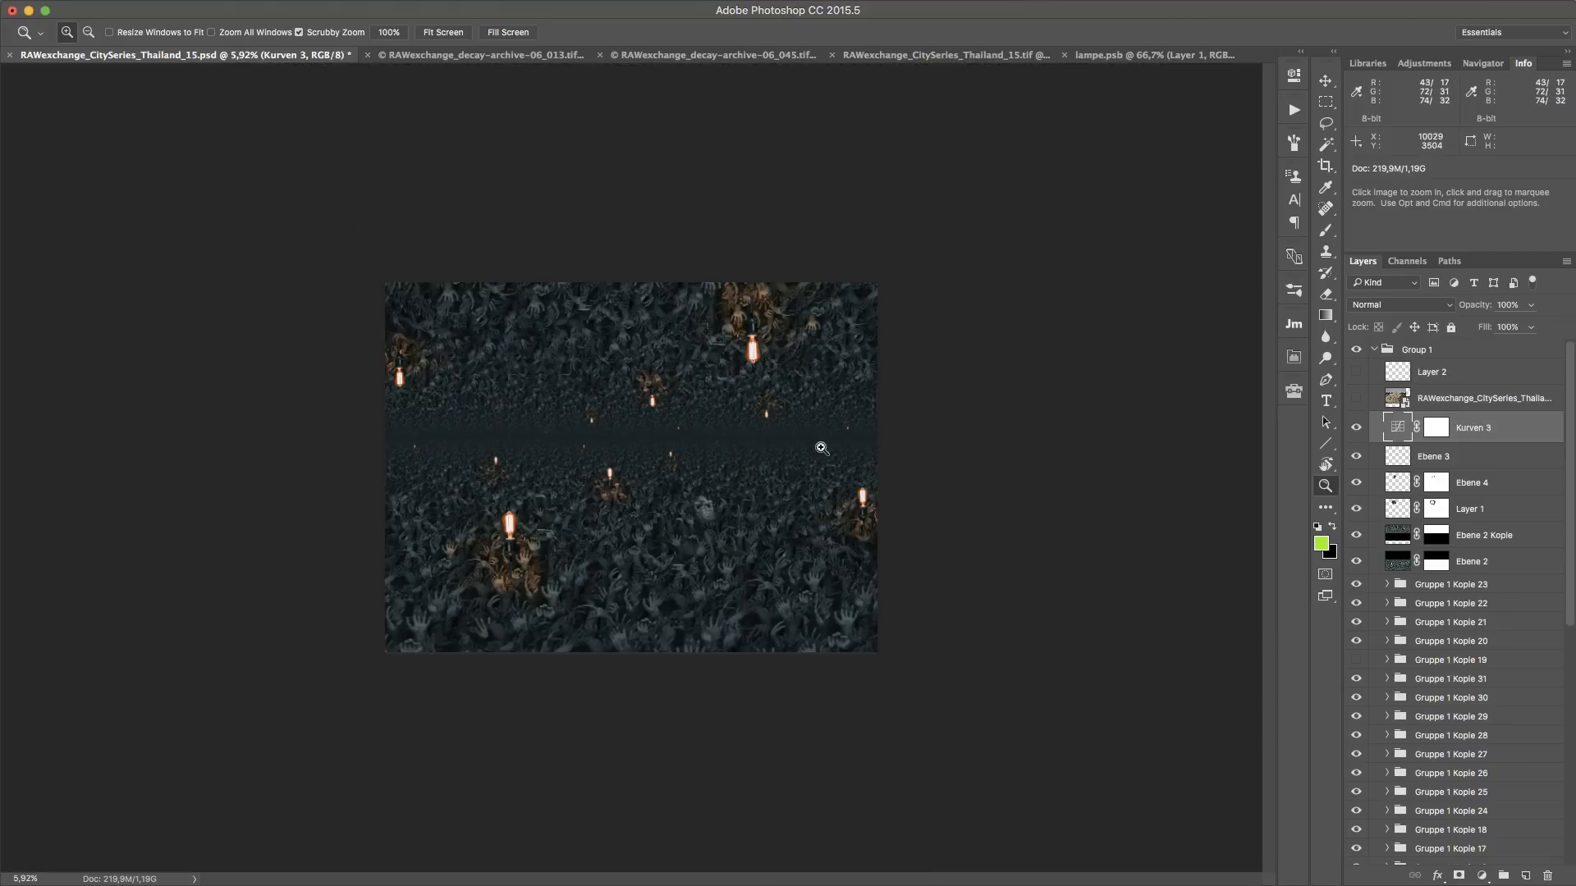
drag(704, 448, 755, 440)
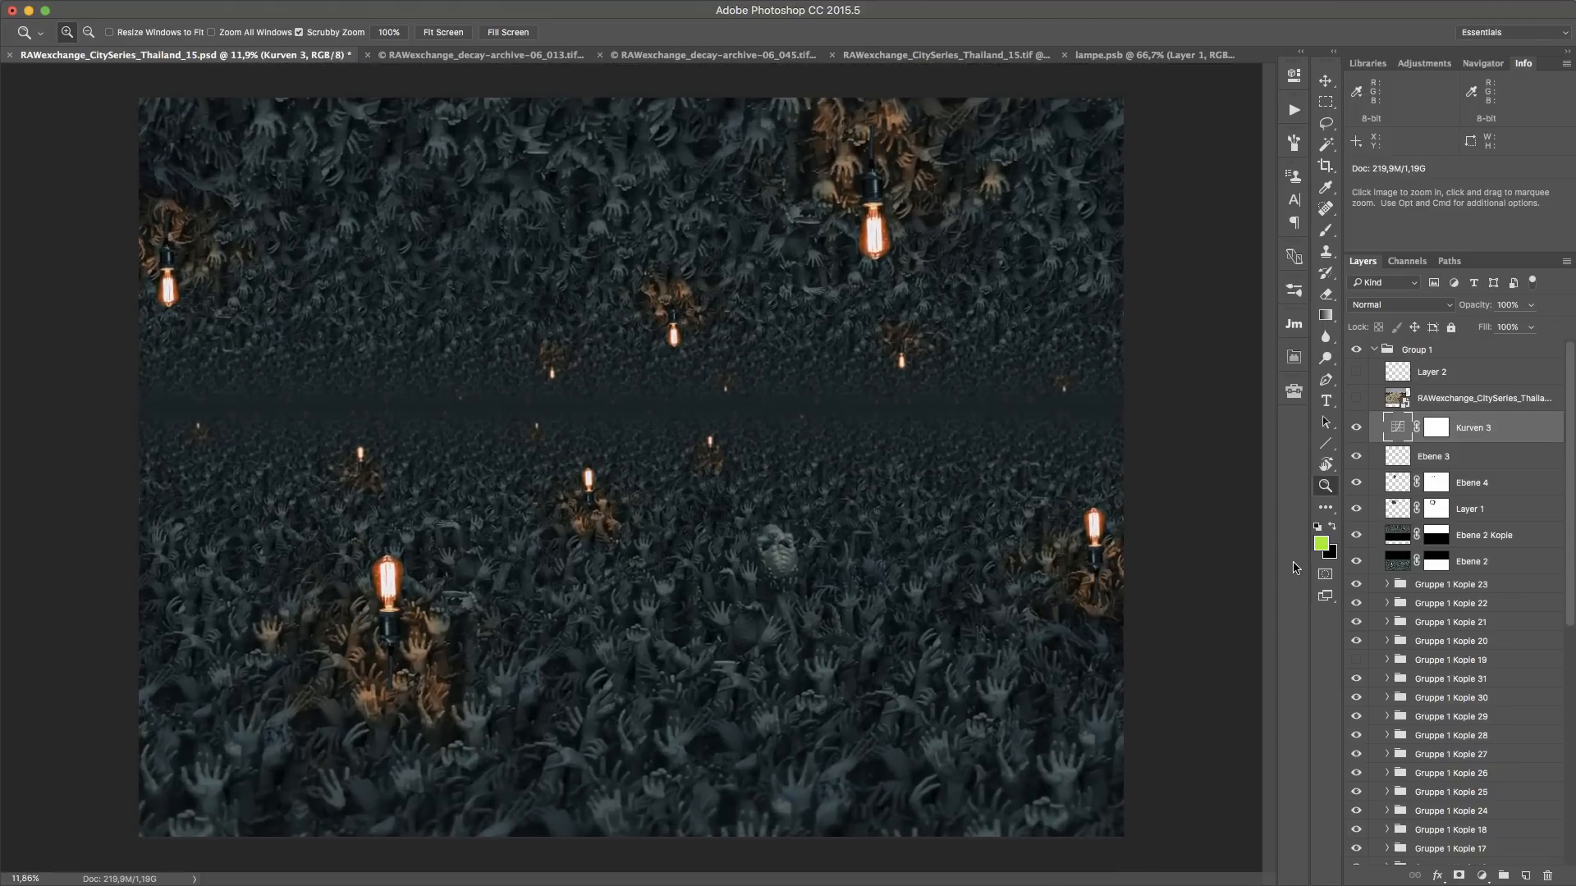
scroll(1463, 657, down, 6)
scroll(1464, 659, down, 3)
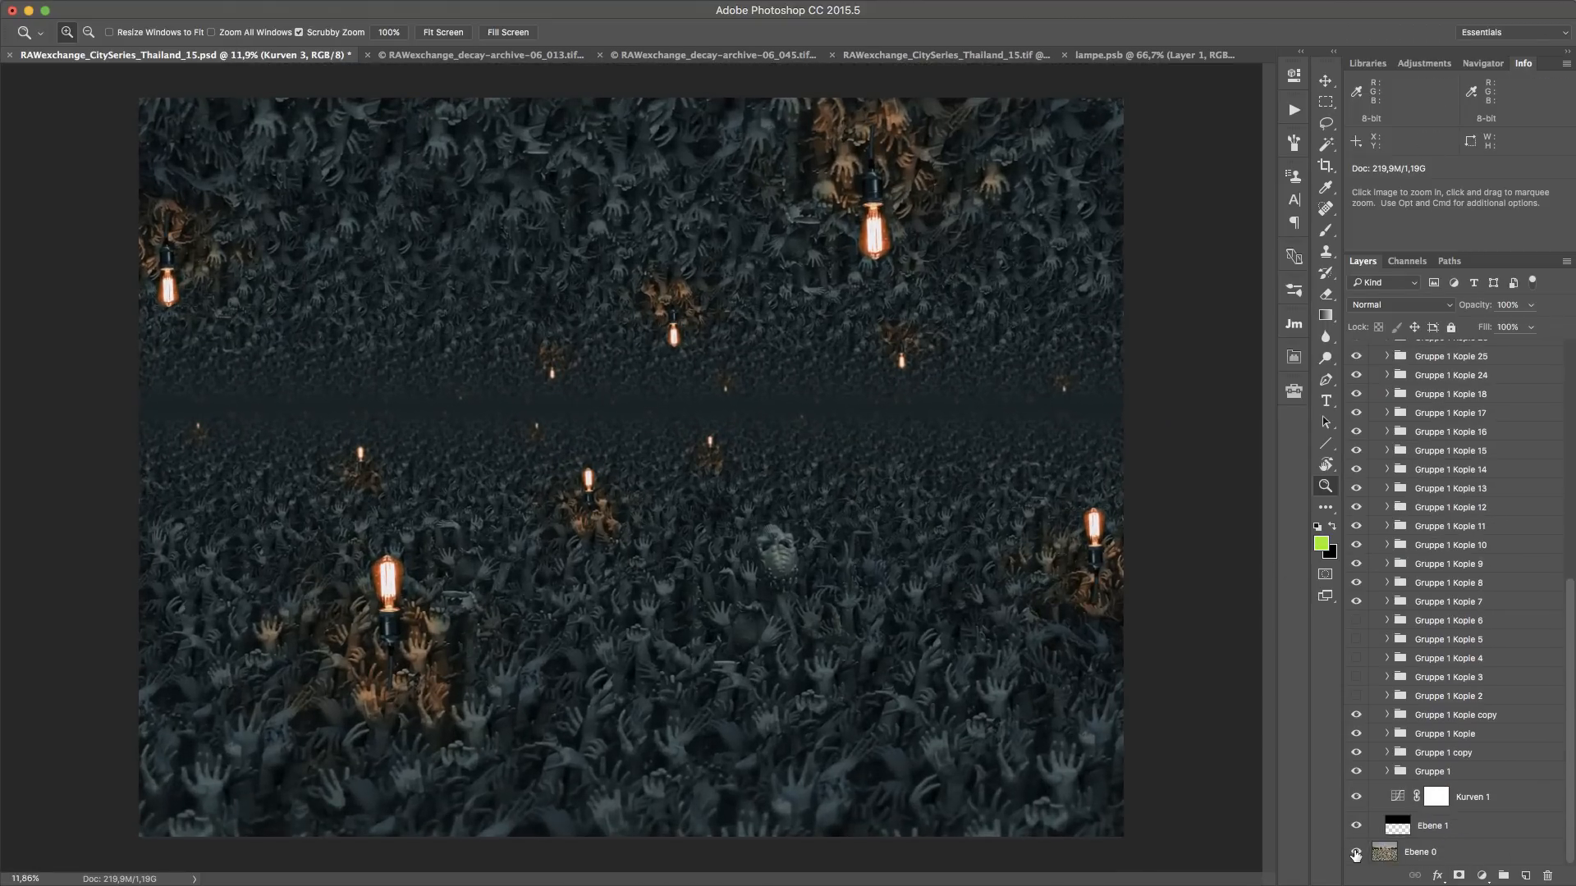
In RAWexchange_CitySeries_Thailand_15.tif, hide the Background copy layer and view the original hands at 100%
click(1139, 55)
click(983, 55)
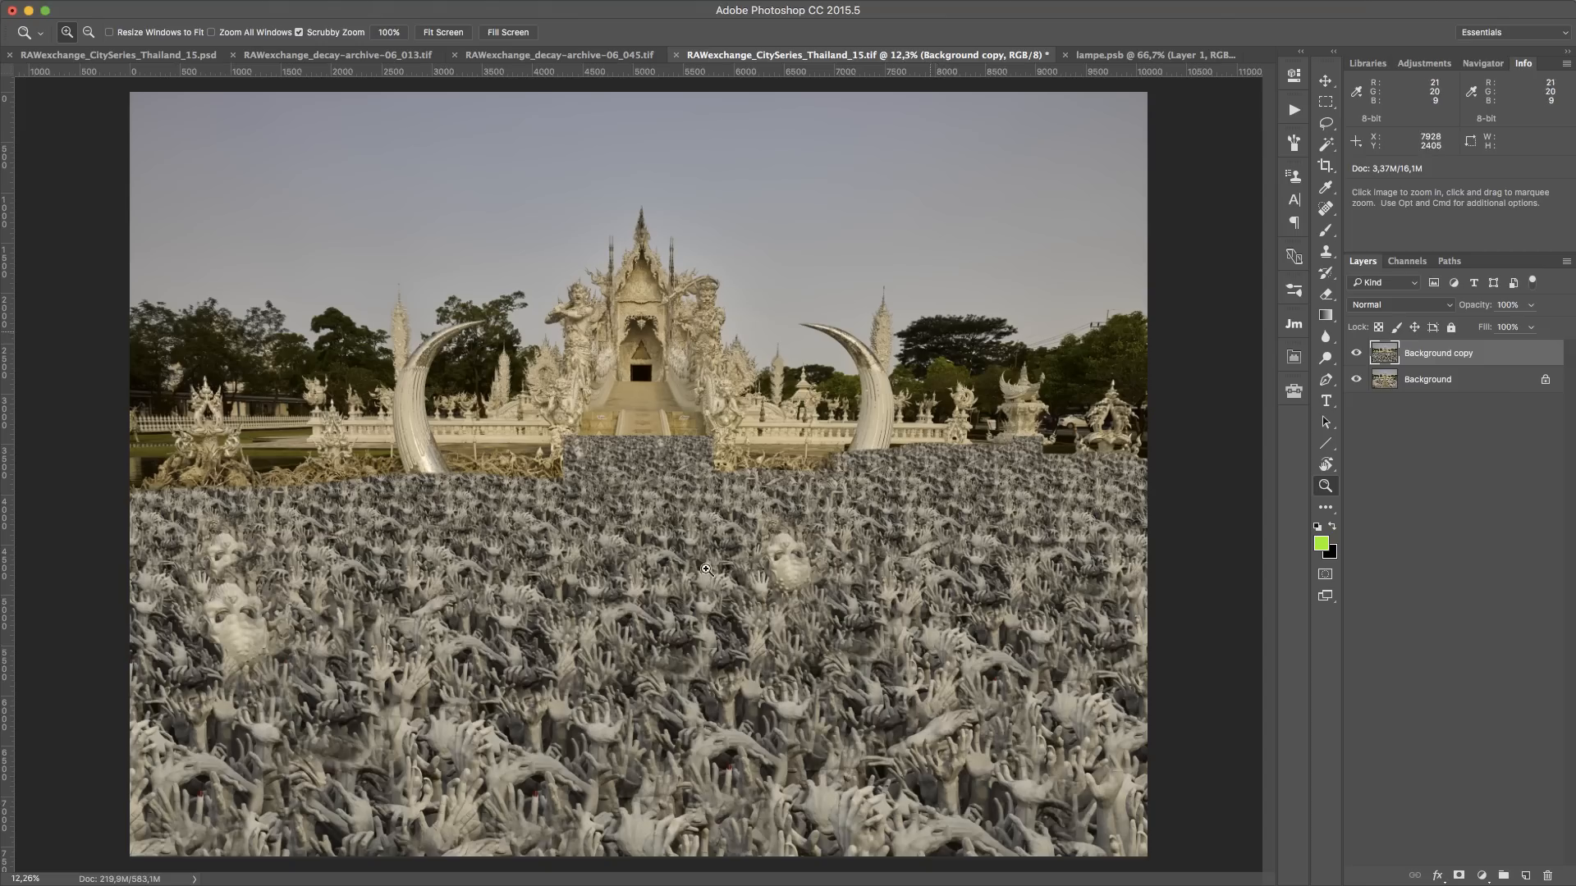
click(1357, 356)
drag(913, 583, 1124, 571)
right_click(864, 523)
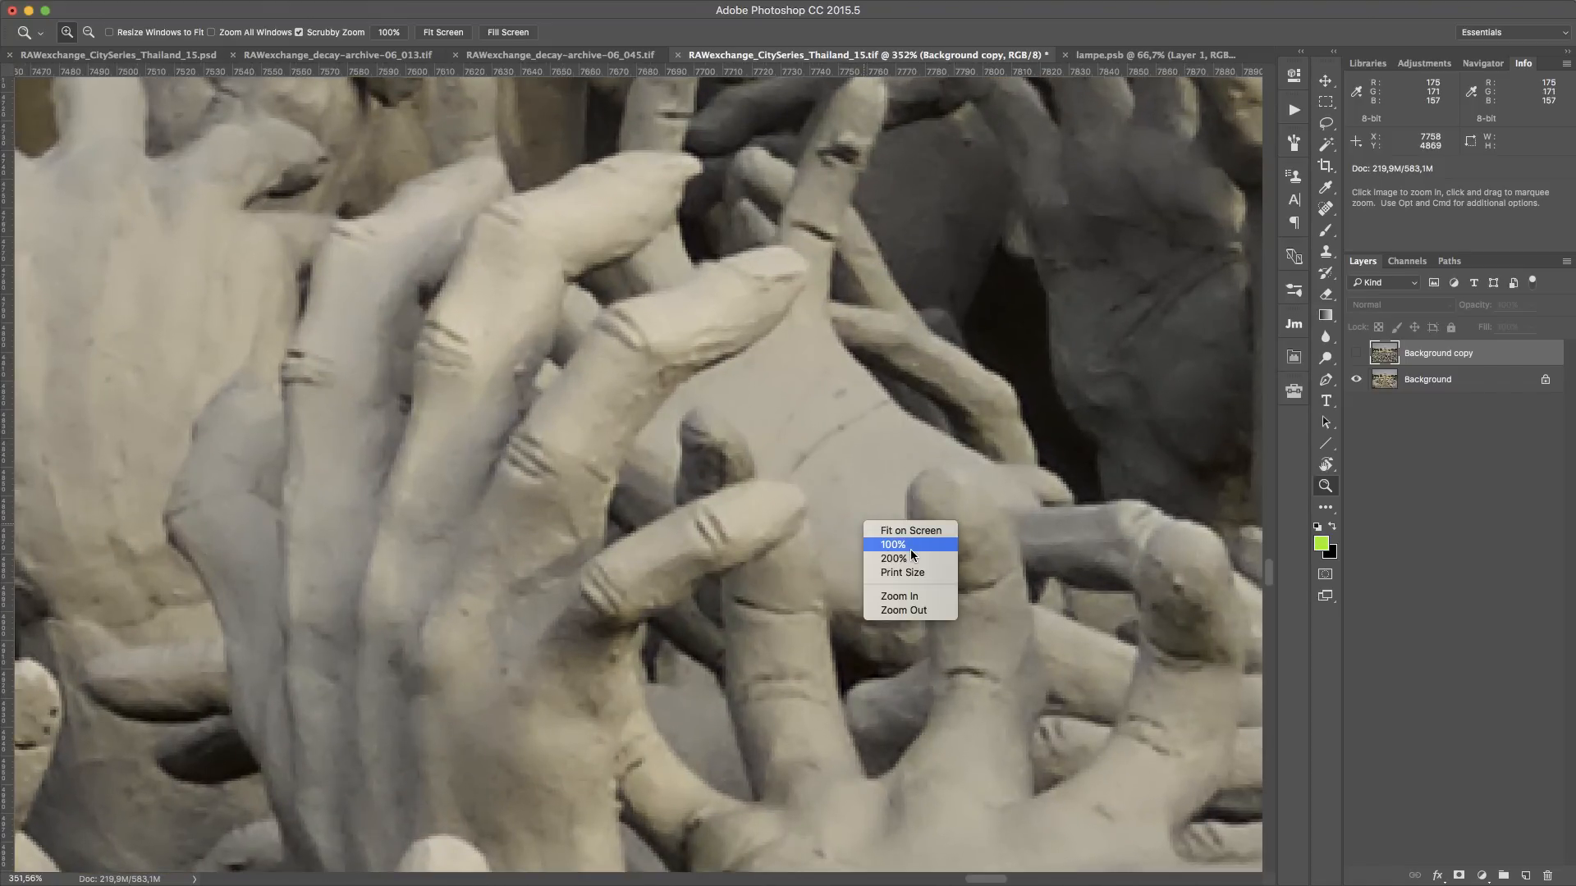
click(909, 545)
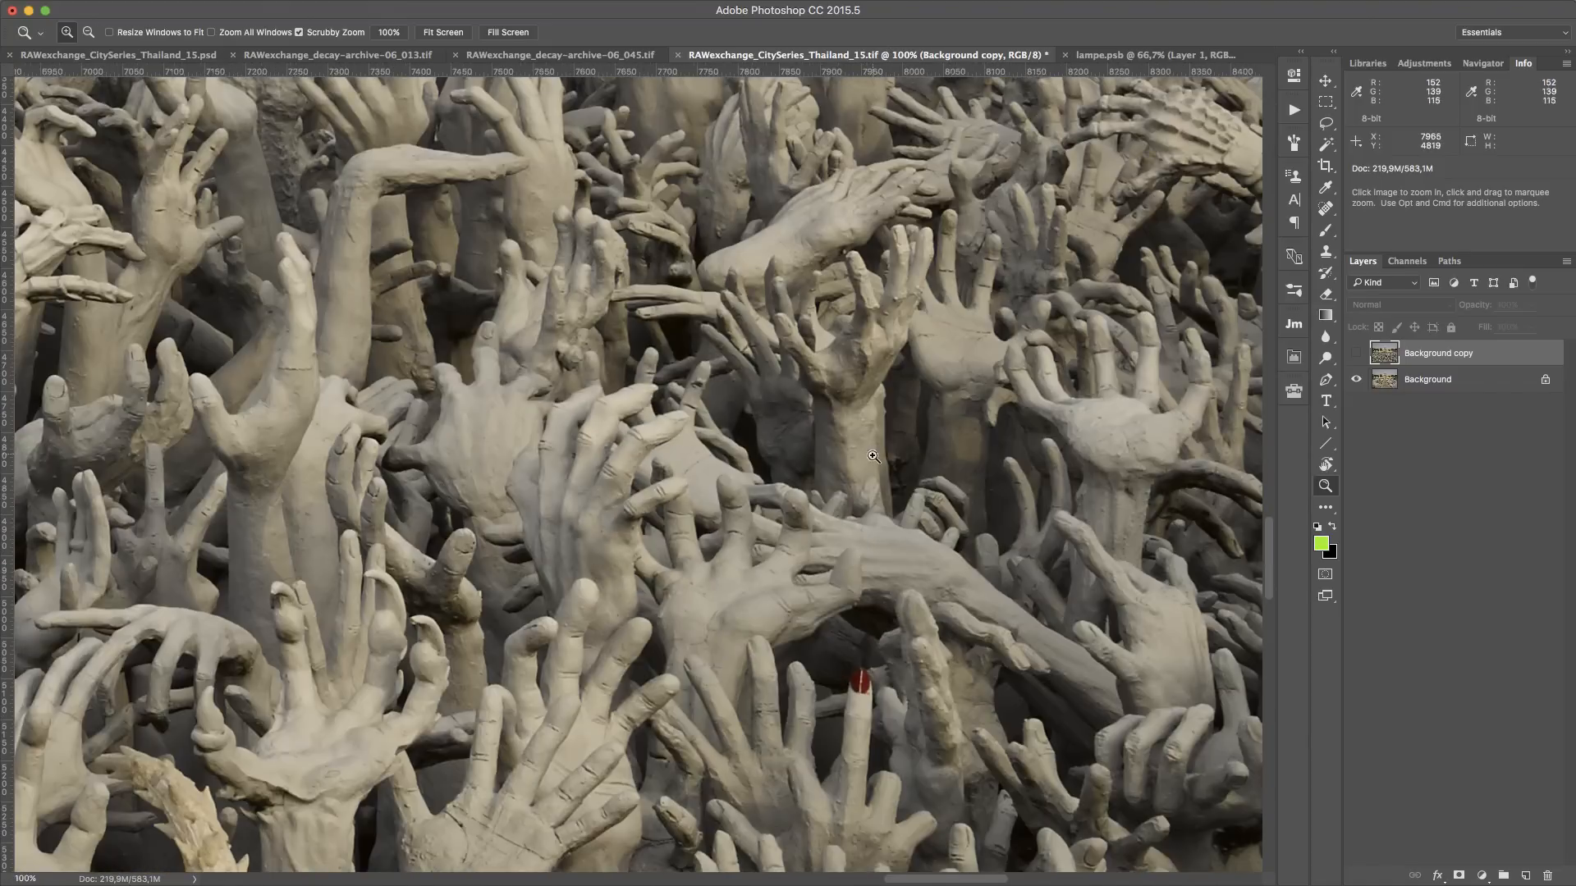
Examine the detail of the original sculpted hands, the mask and the surrounding thorny branches
drag(906, 382, 935, 528)
drag(591, 184, 634, 408)
drag(439, 558, 776, 238)
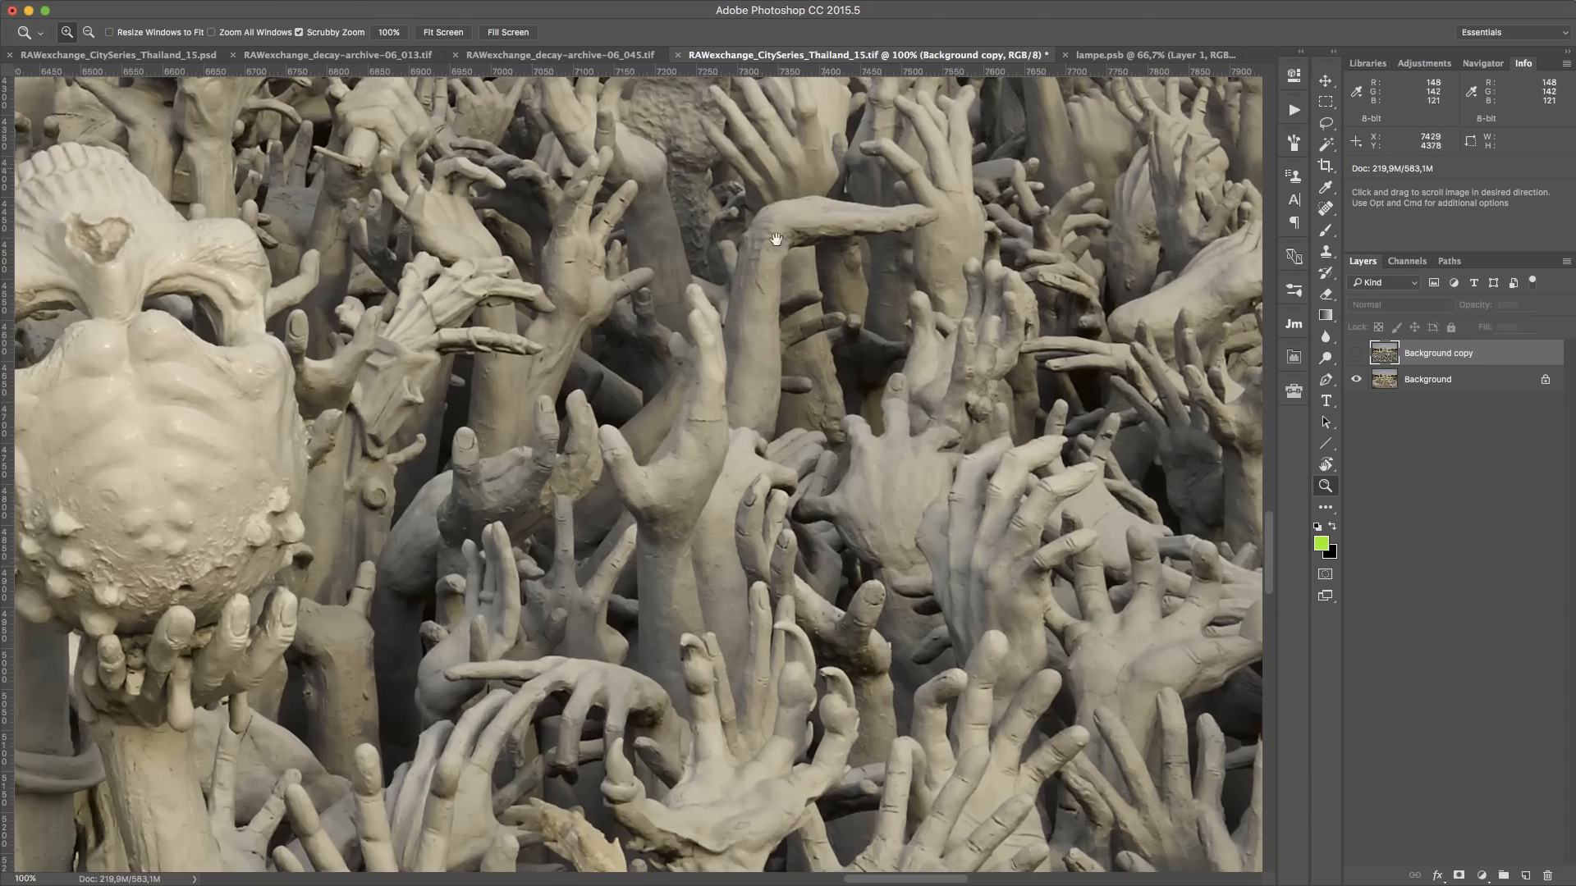
drag(727, 435, 648, 474)
drag(759, 559, 529, 376)
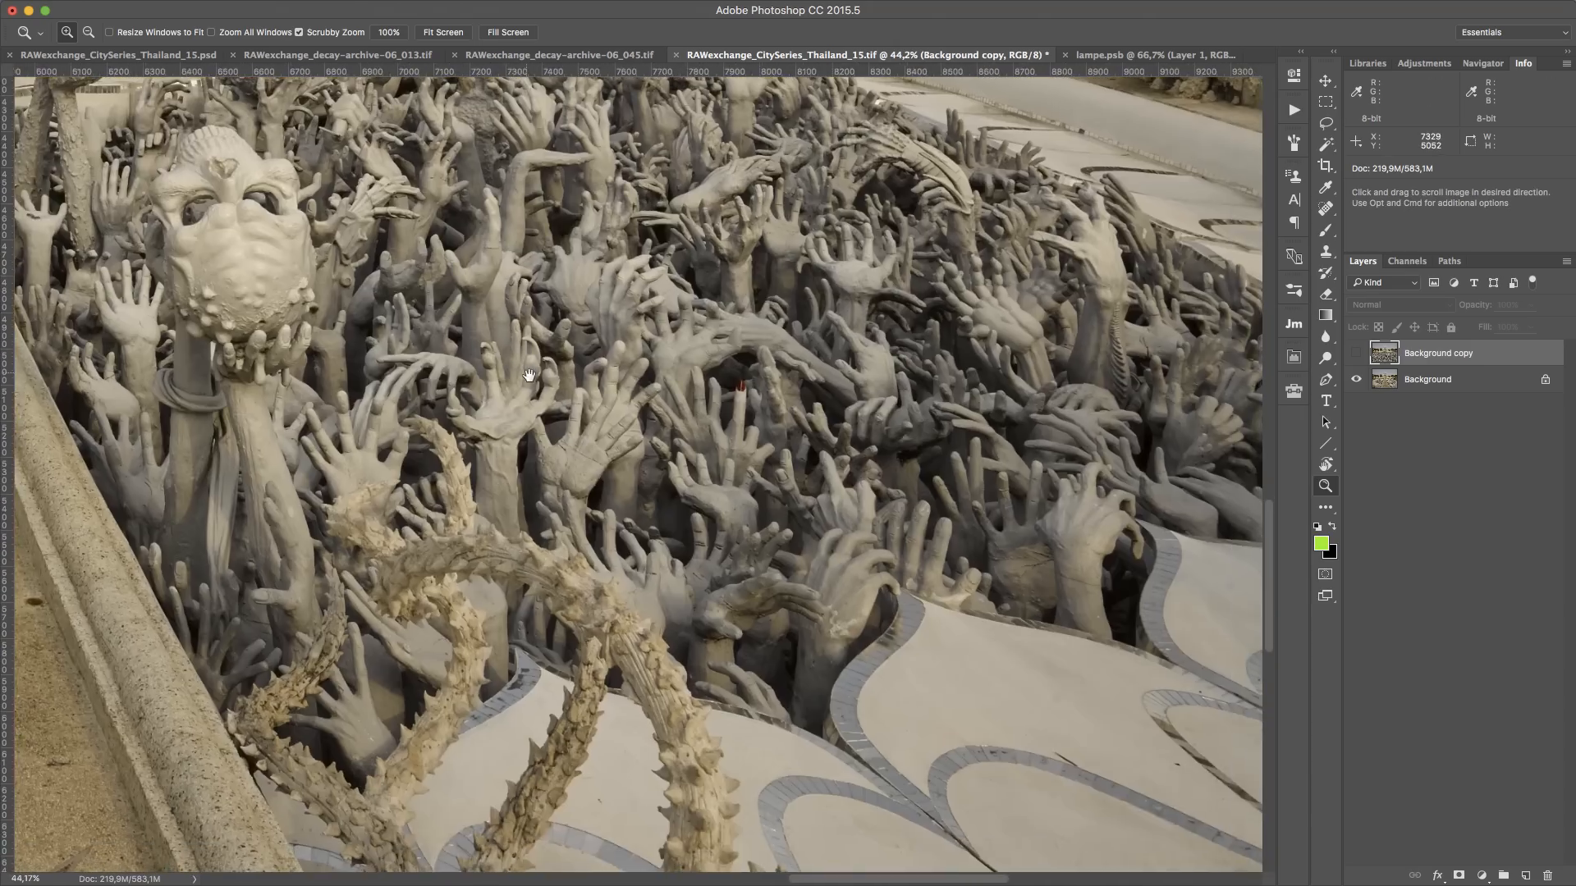
drag(660, 373, 593, 413)
drag(374, 384, 728, 572)
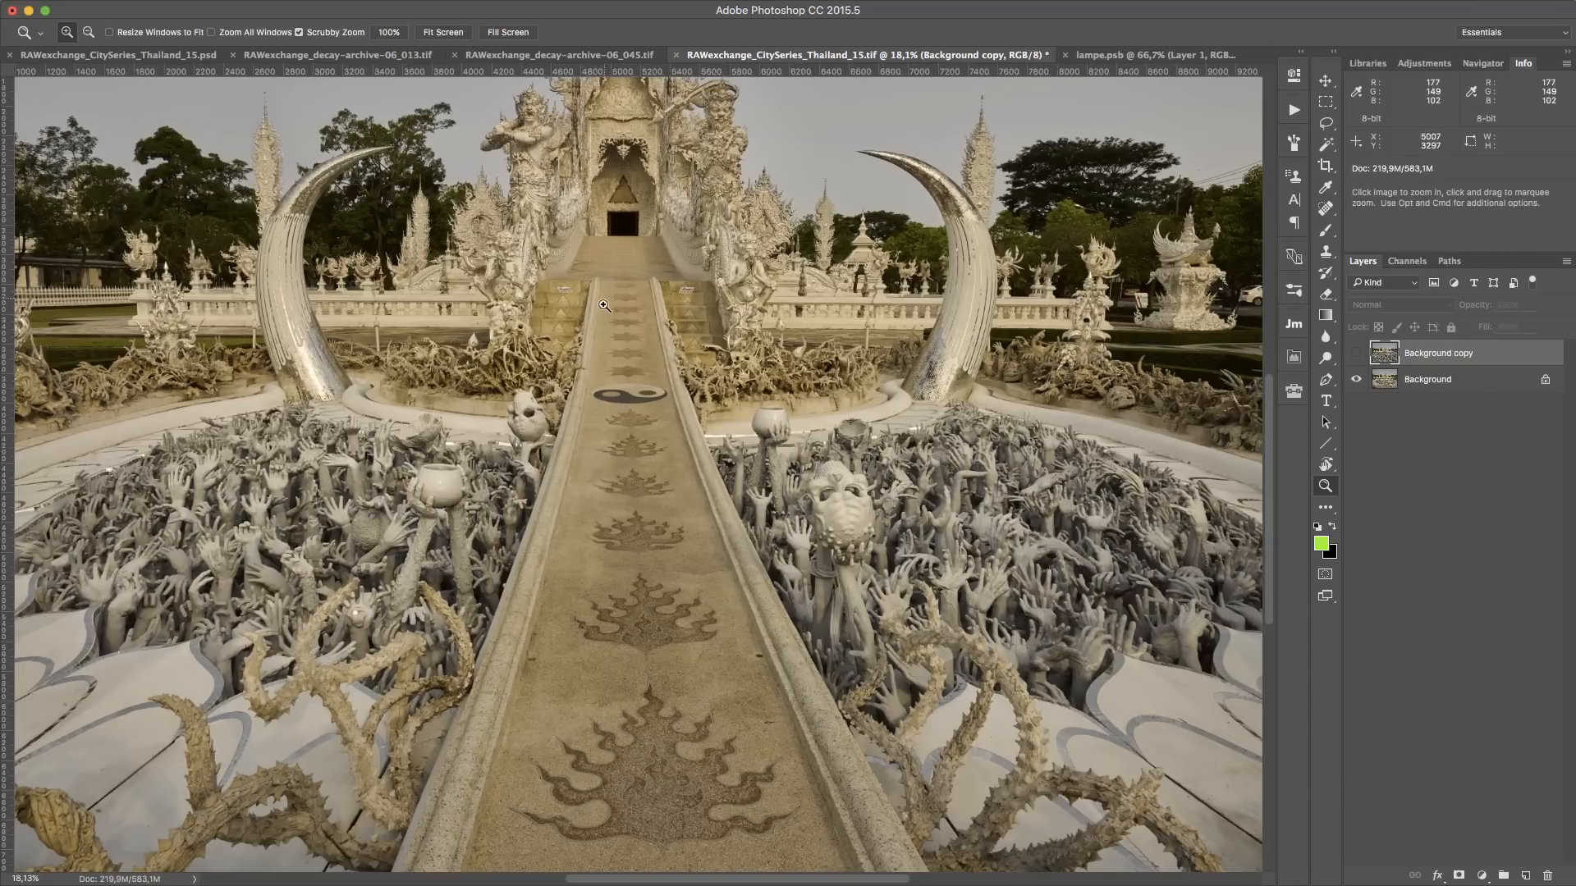
Examine the original temple facade, guardian statues and tusks up close, and look over the full photo
scroll(604, 306, up, 4)
drag(738, 197, 719, 205)
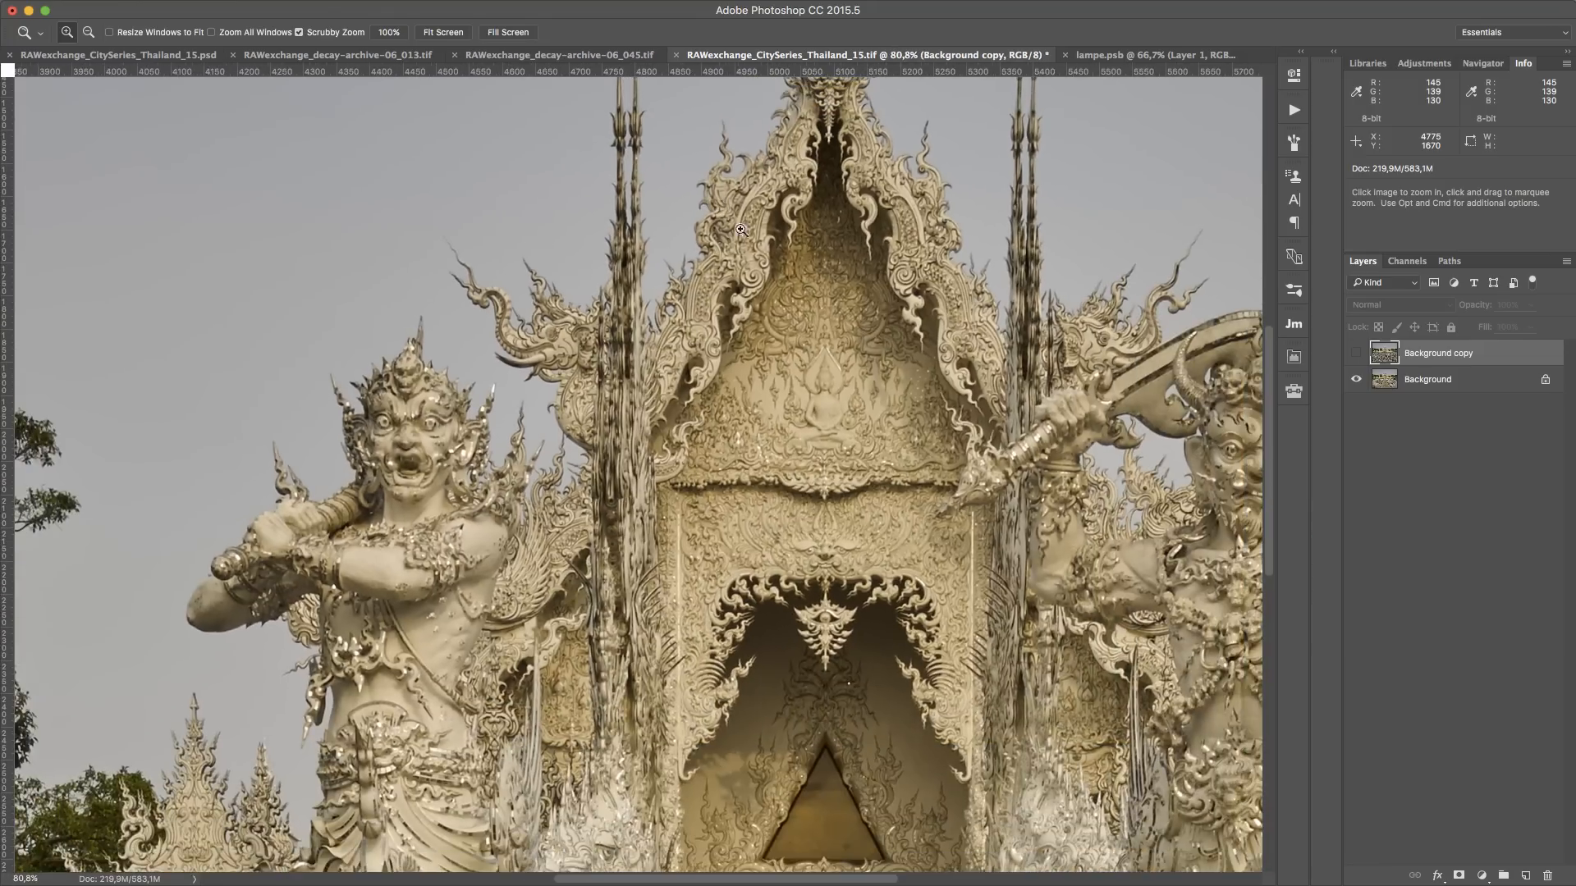
drag(875, 565, 686, 448)
drag(417, 580, 929, 301)
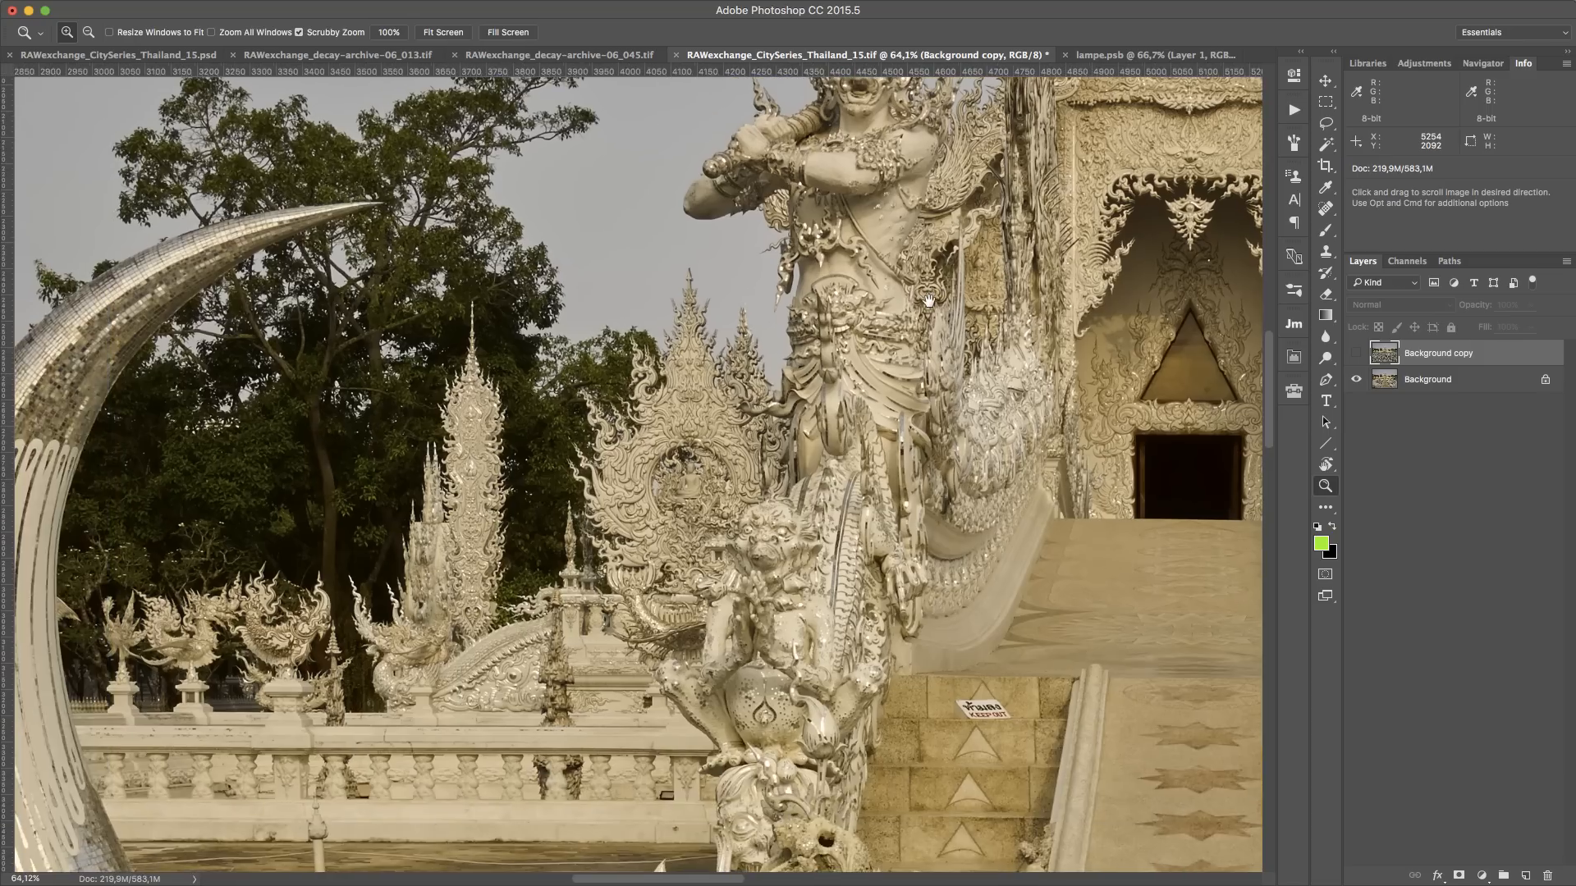
drag(787, 393, 710, 431)
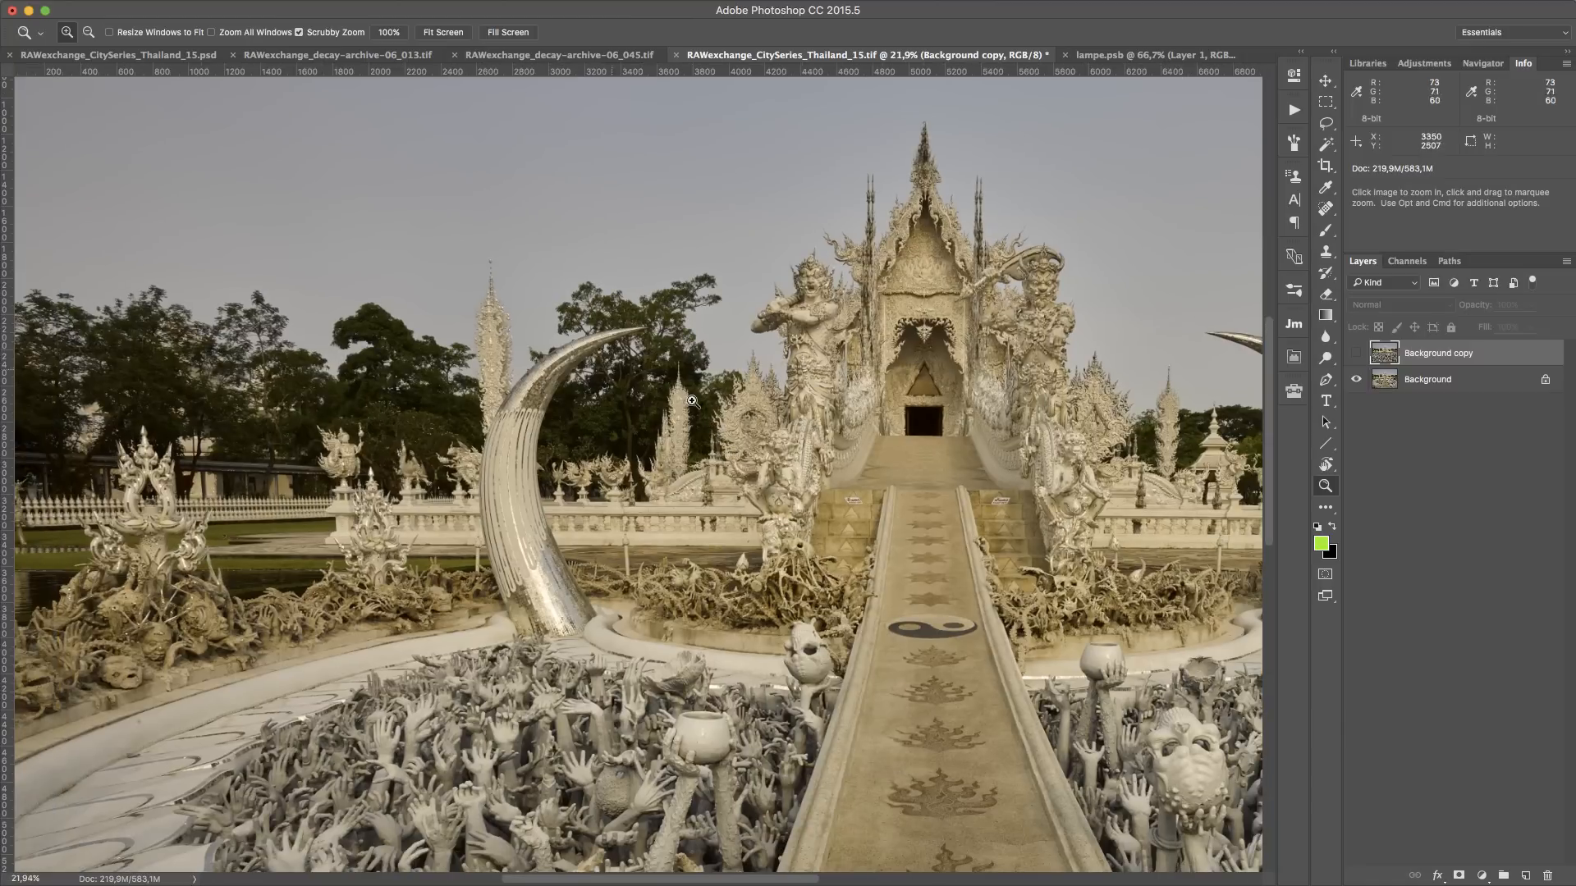
drag(804, 415, 772, 427)
drag(851, 473, 679, 425)
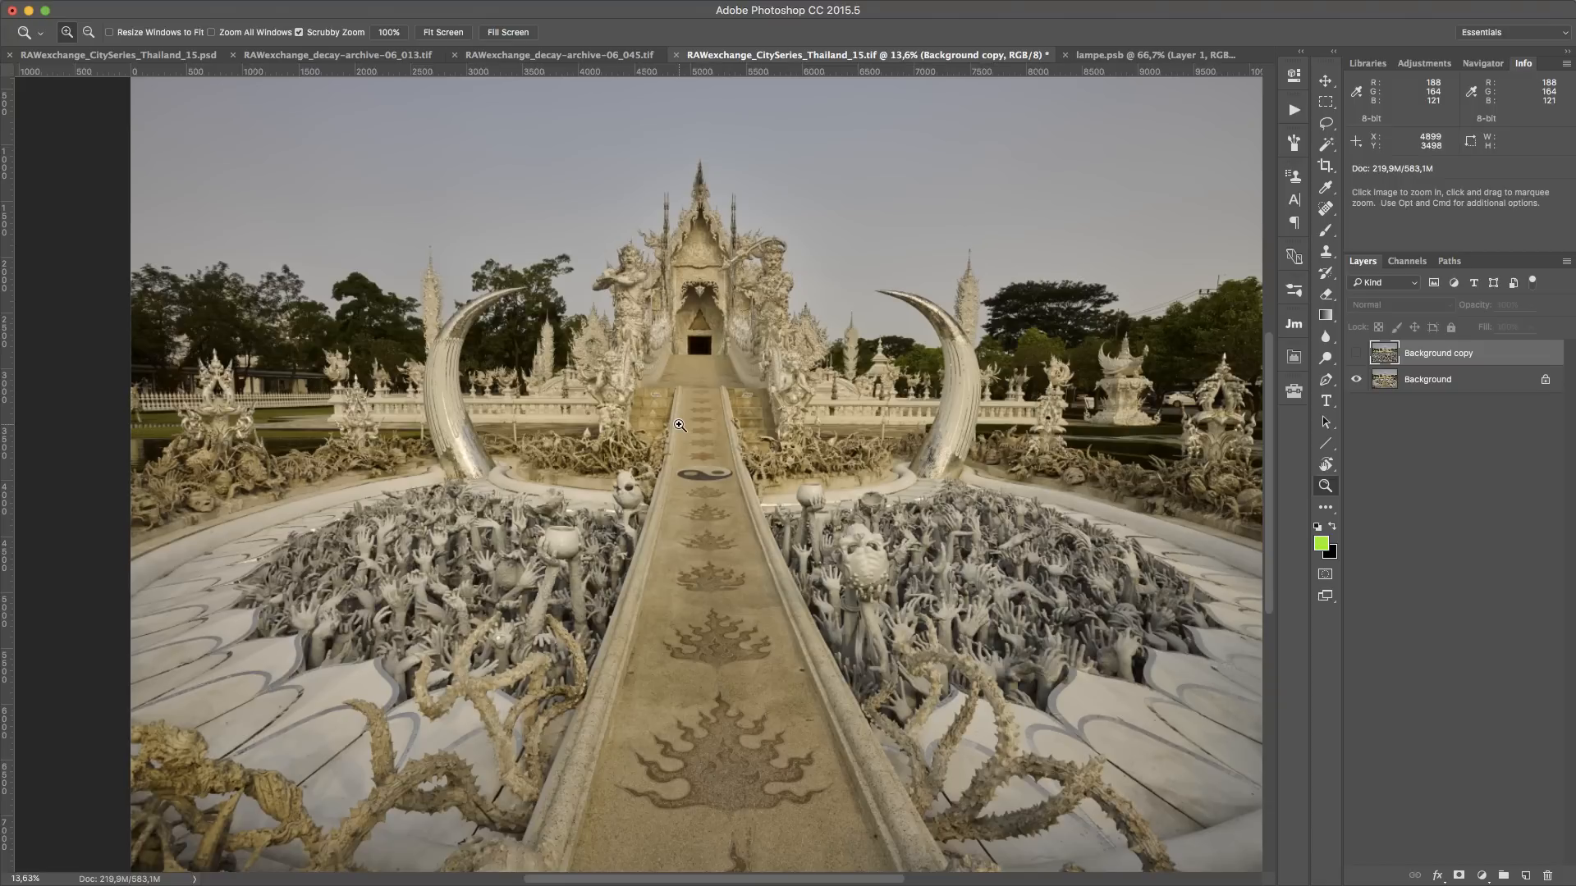
scroll(679, 425, up, 1)
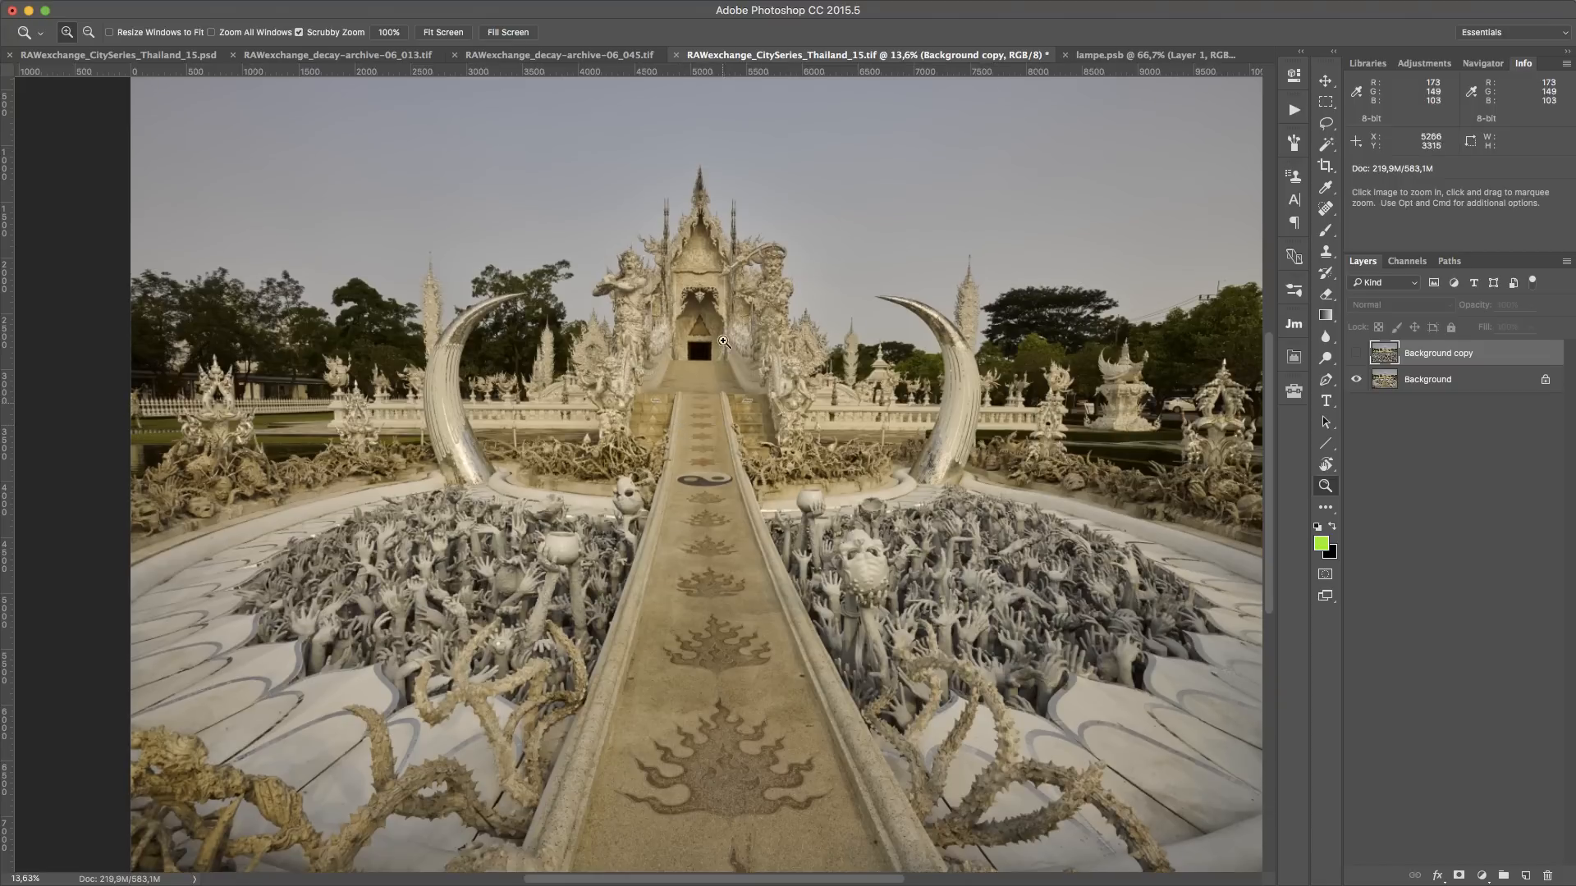
Return to RAWexchange_CitySeries_Thailand_15.psd to view the whole composite, and switch to RAWexchange_decay-archive-06_013.tif
click(157, 49)
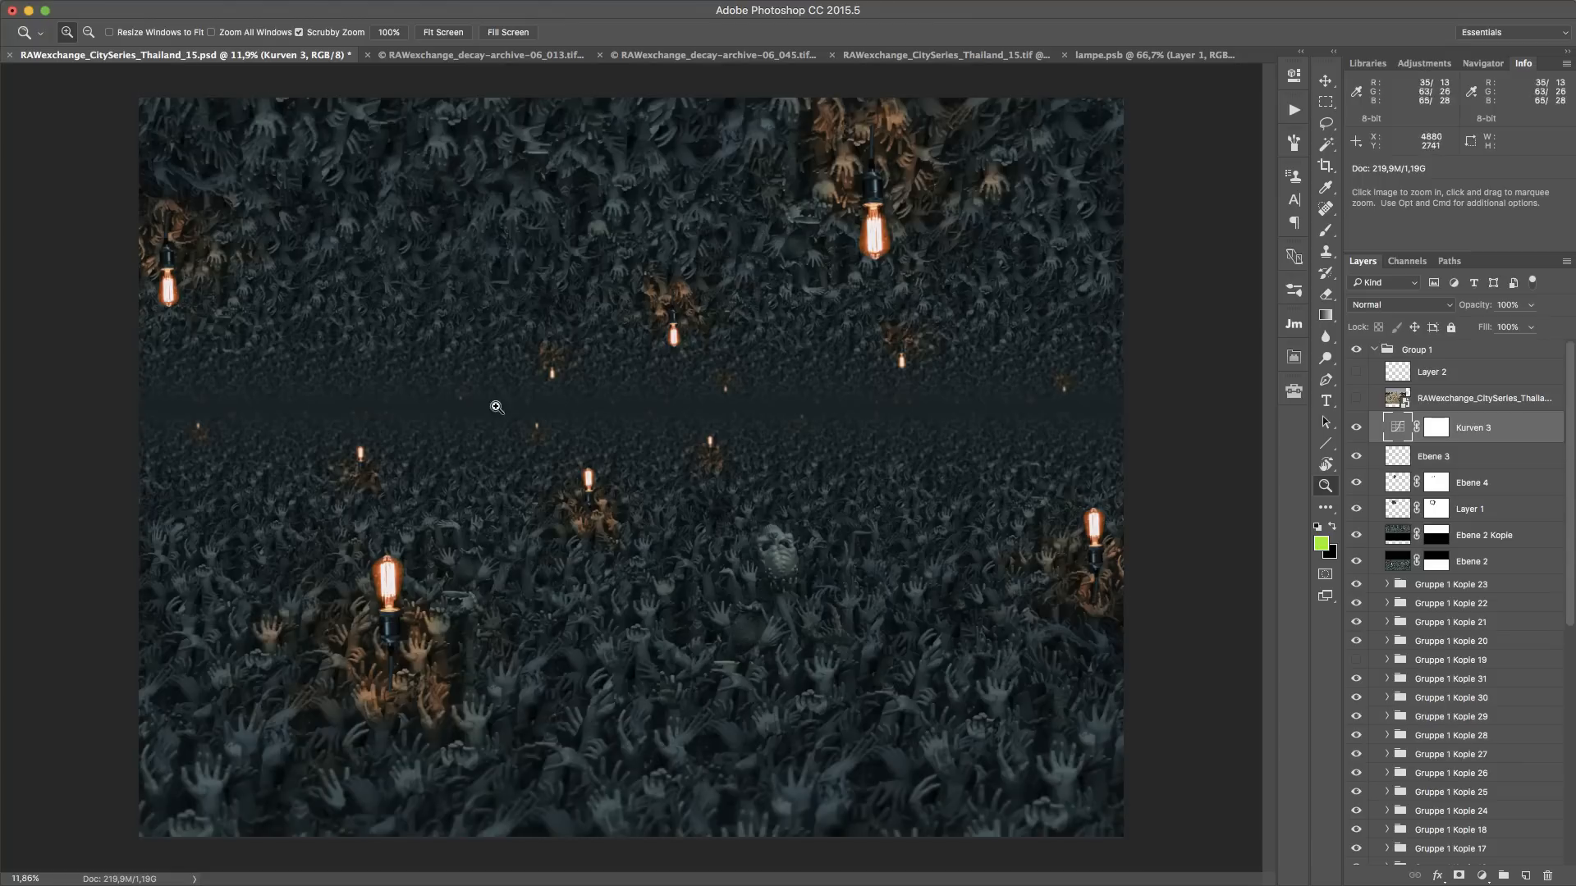
drag(669, 522, 672, 520)
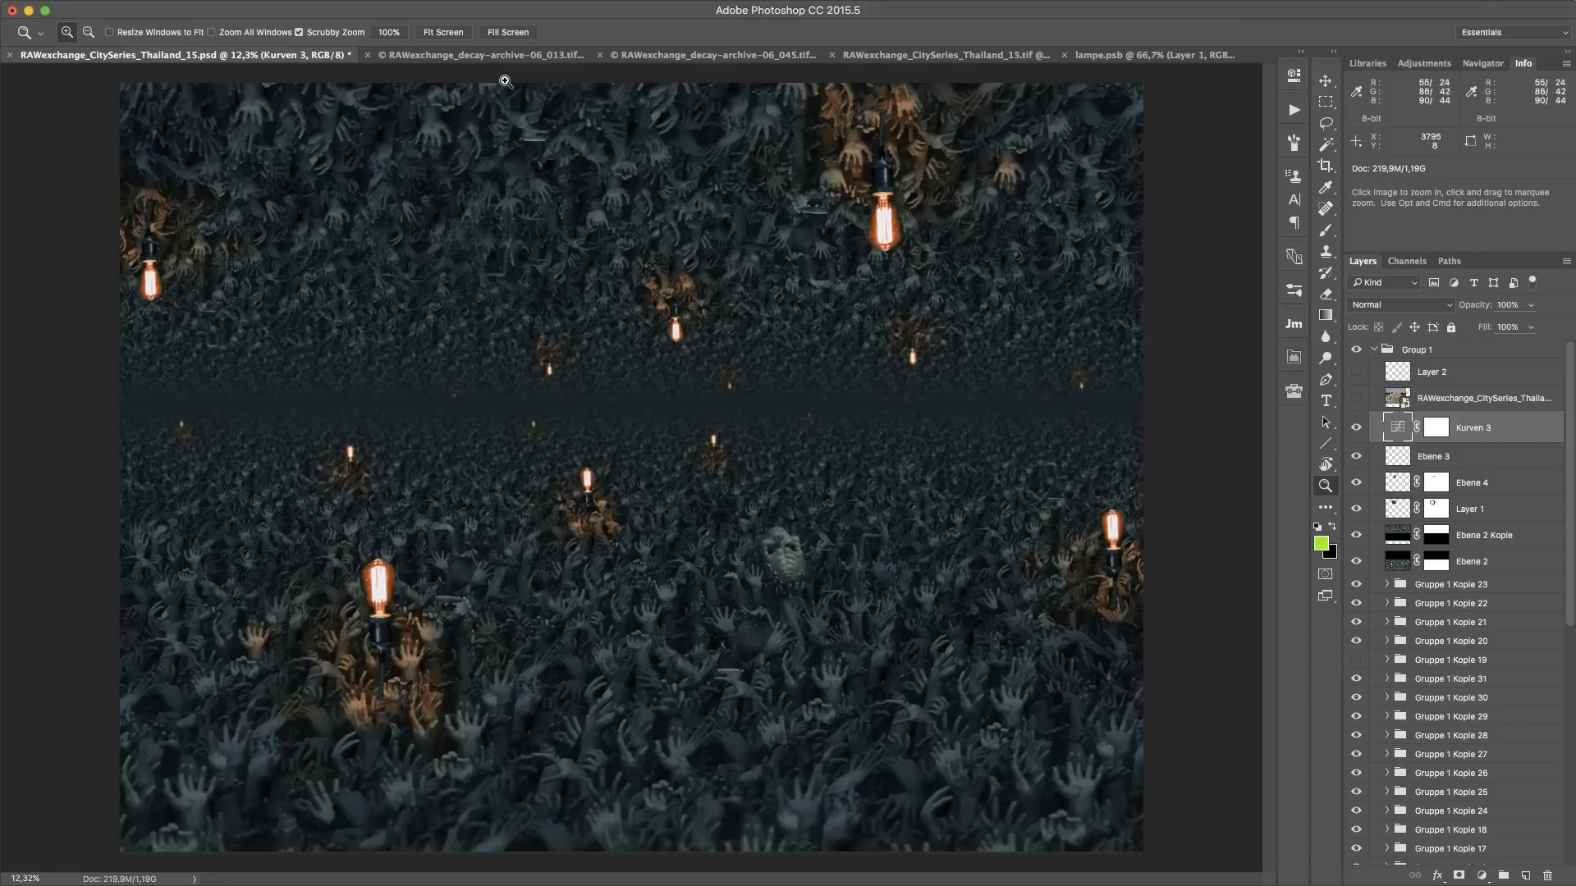
click(492, 55)
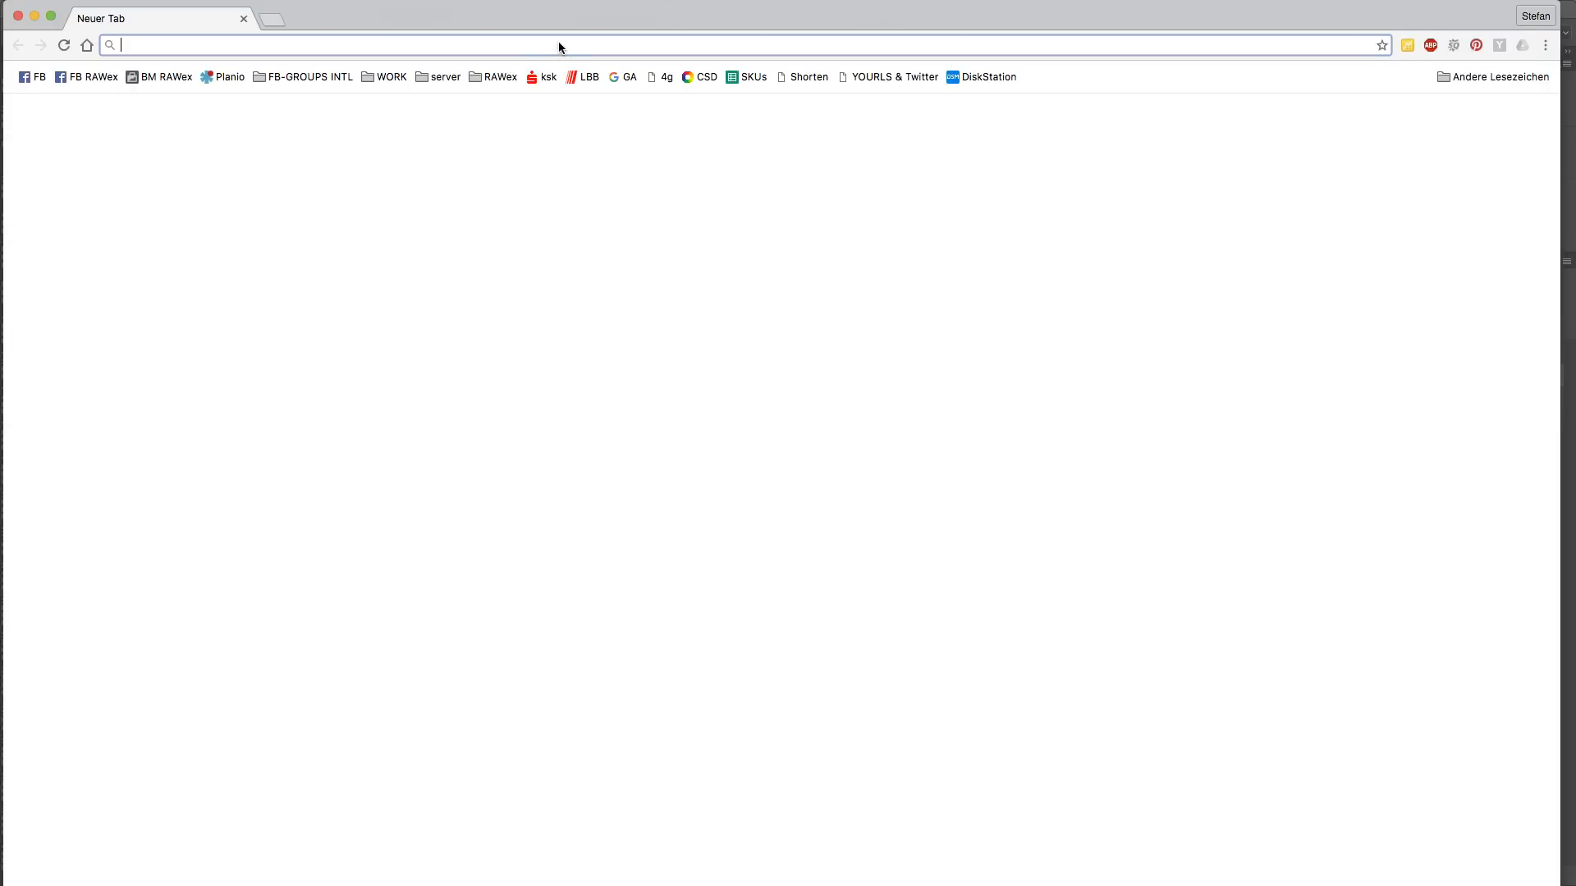
In the Chrome browser, open rawexchange.de and go to the account's available downloads
text(rawexchange.de)
key(Return)
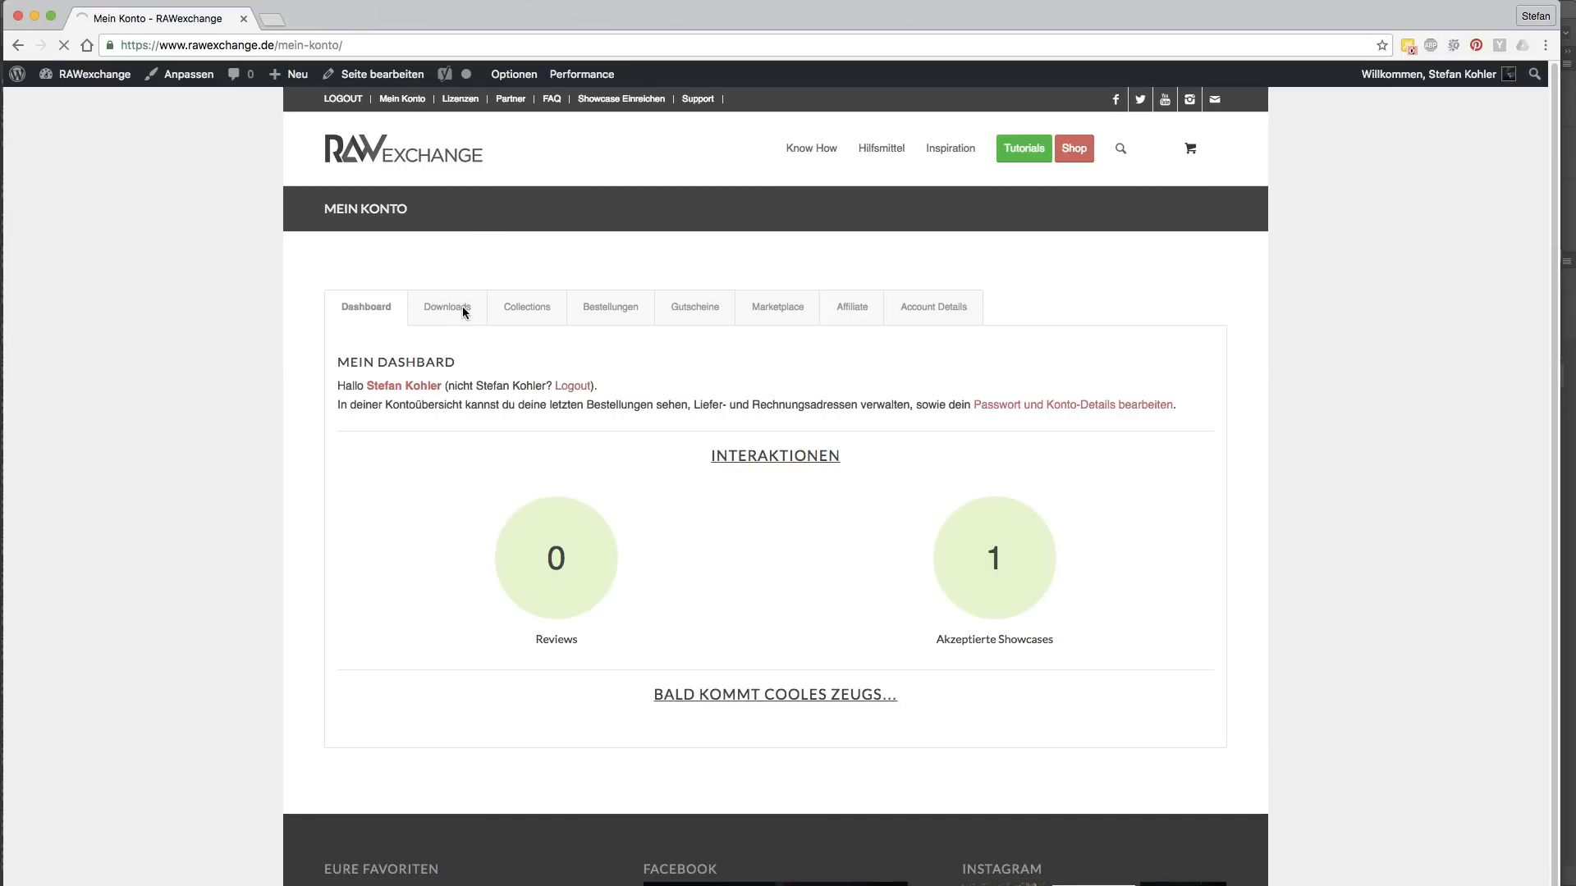
click(435, 316)
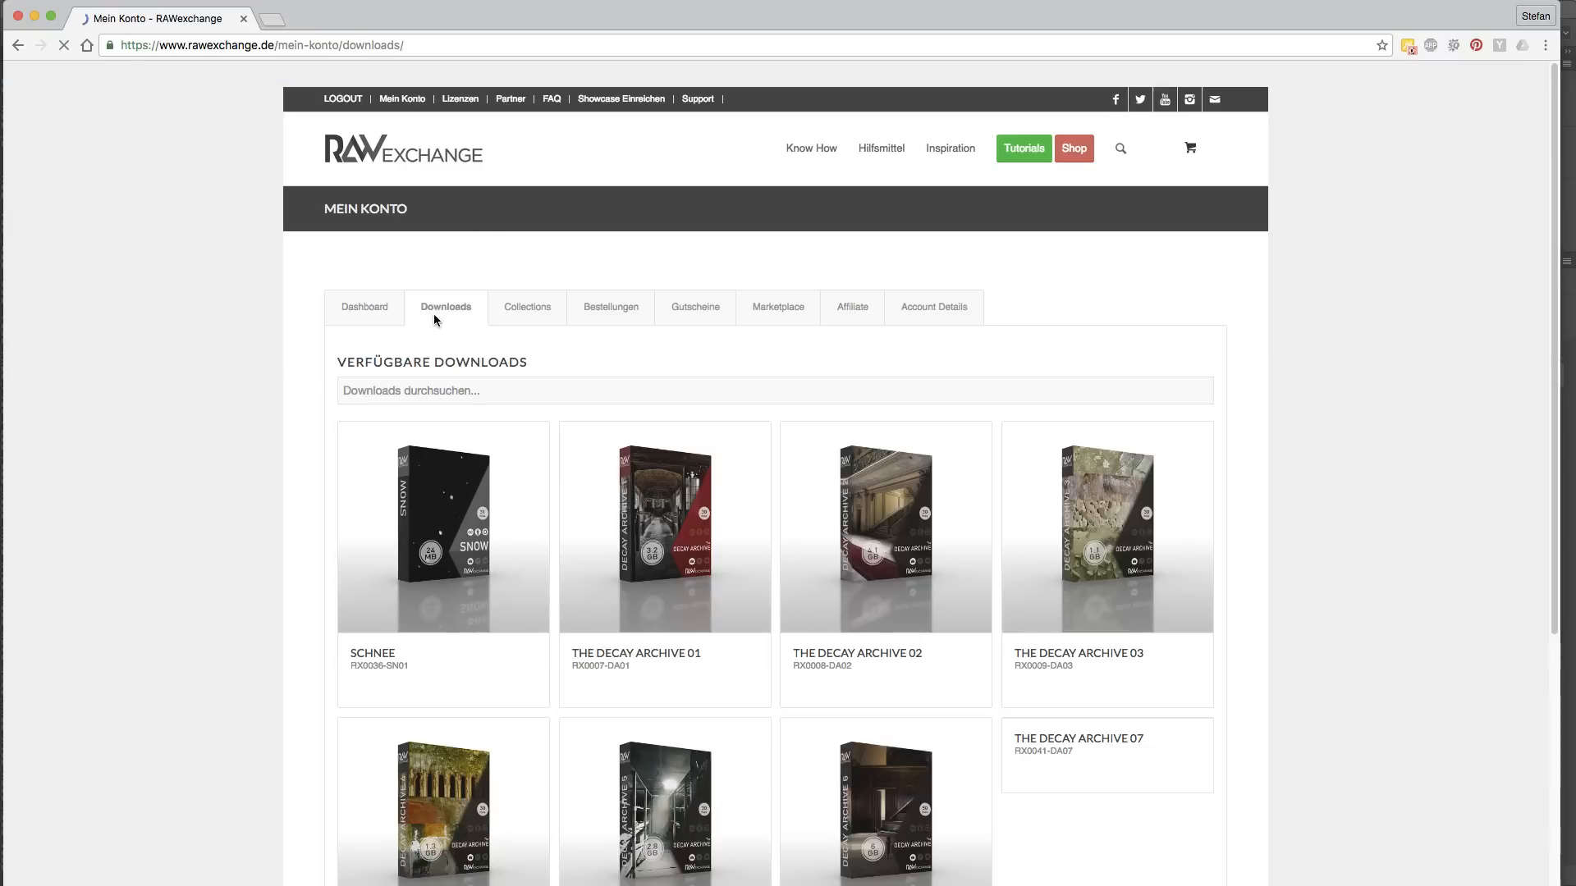
Search the available downloads for "jama" and look through the file overview of the JAMARI LIOR 1 – STOCK PACKAGE
click(591, 393)
text(jam)
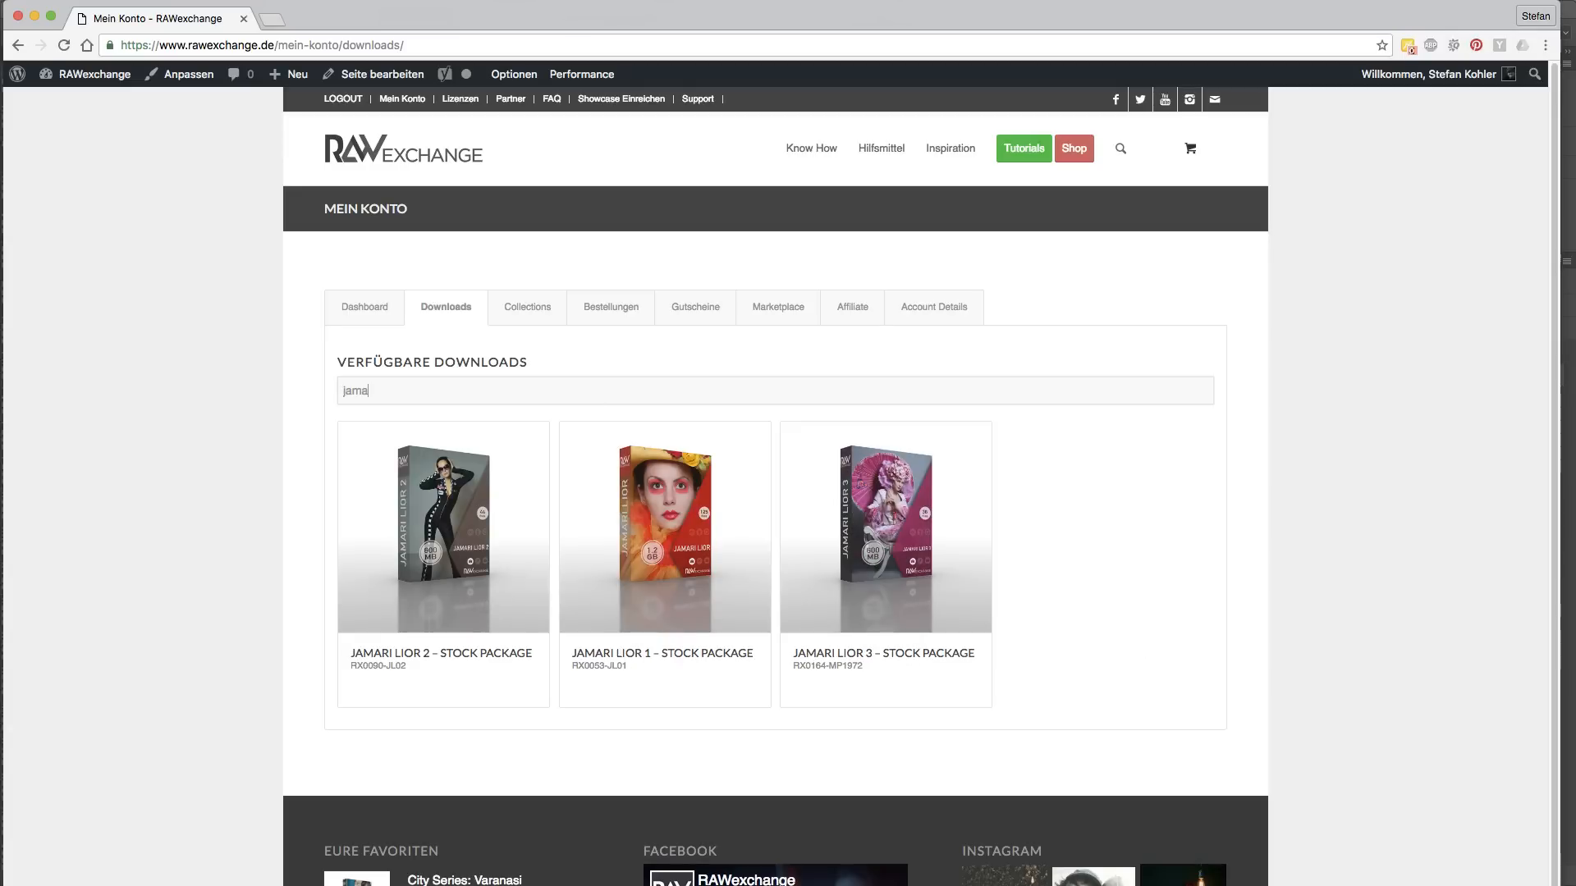
text(a)
click(692, 537)
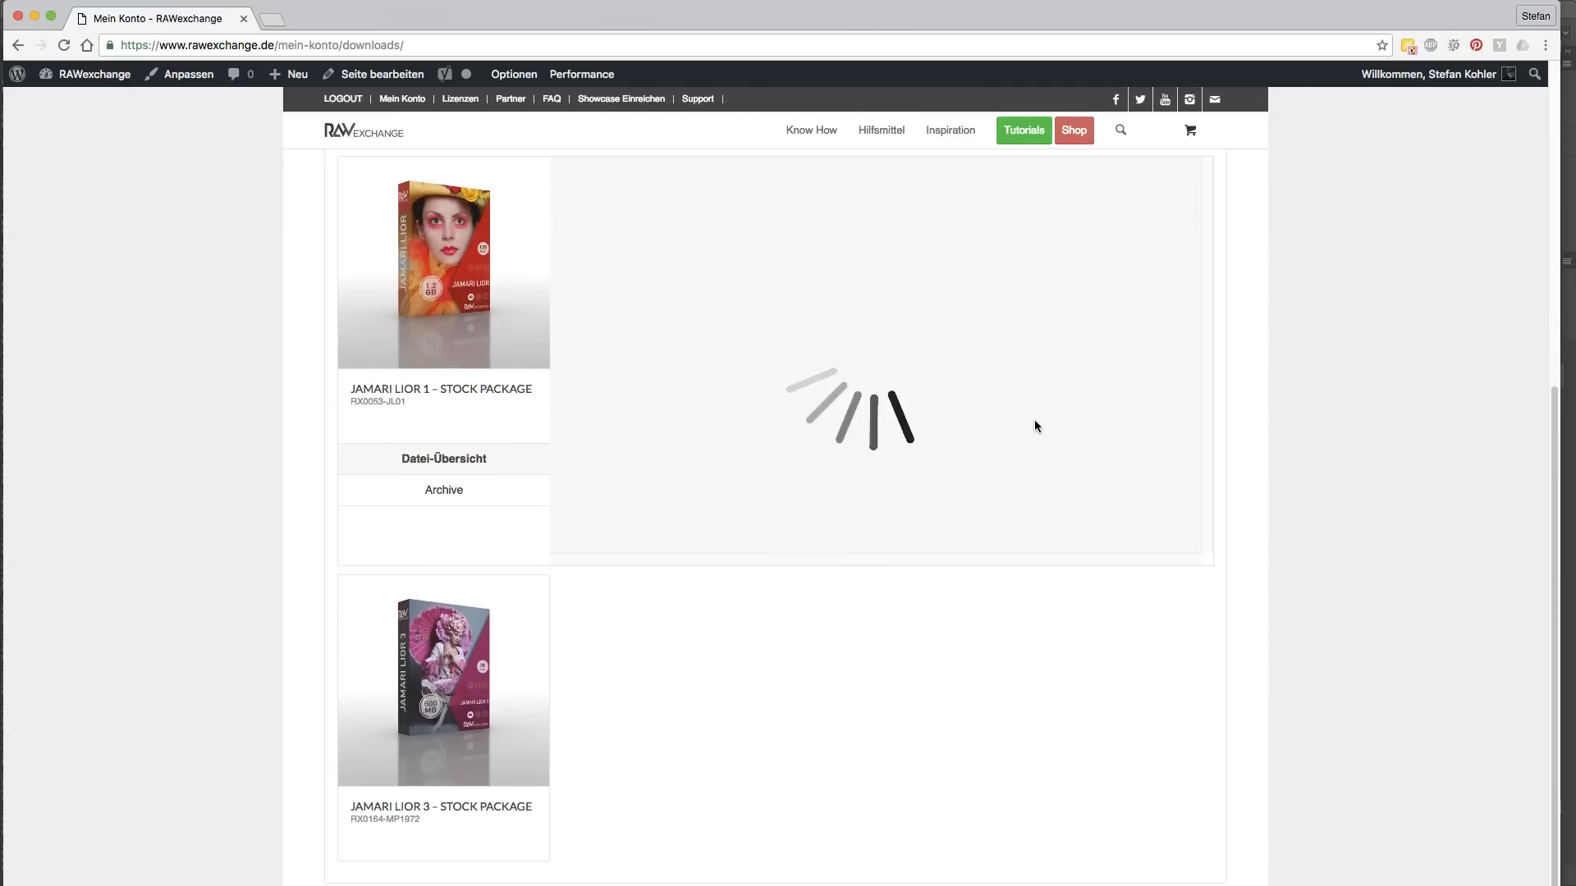
scroll(1195, 201, down, 10)
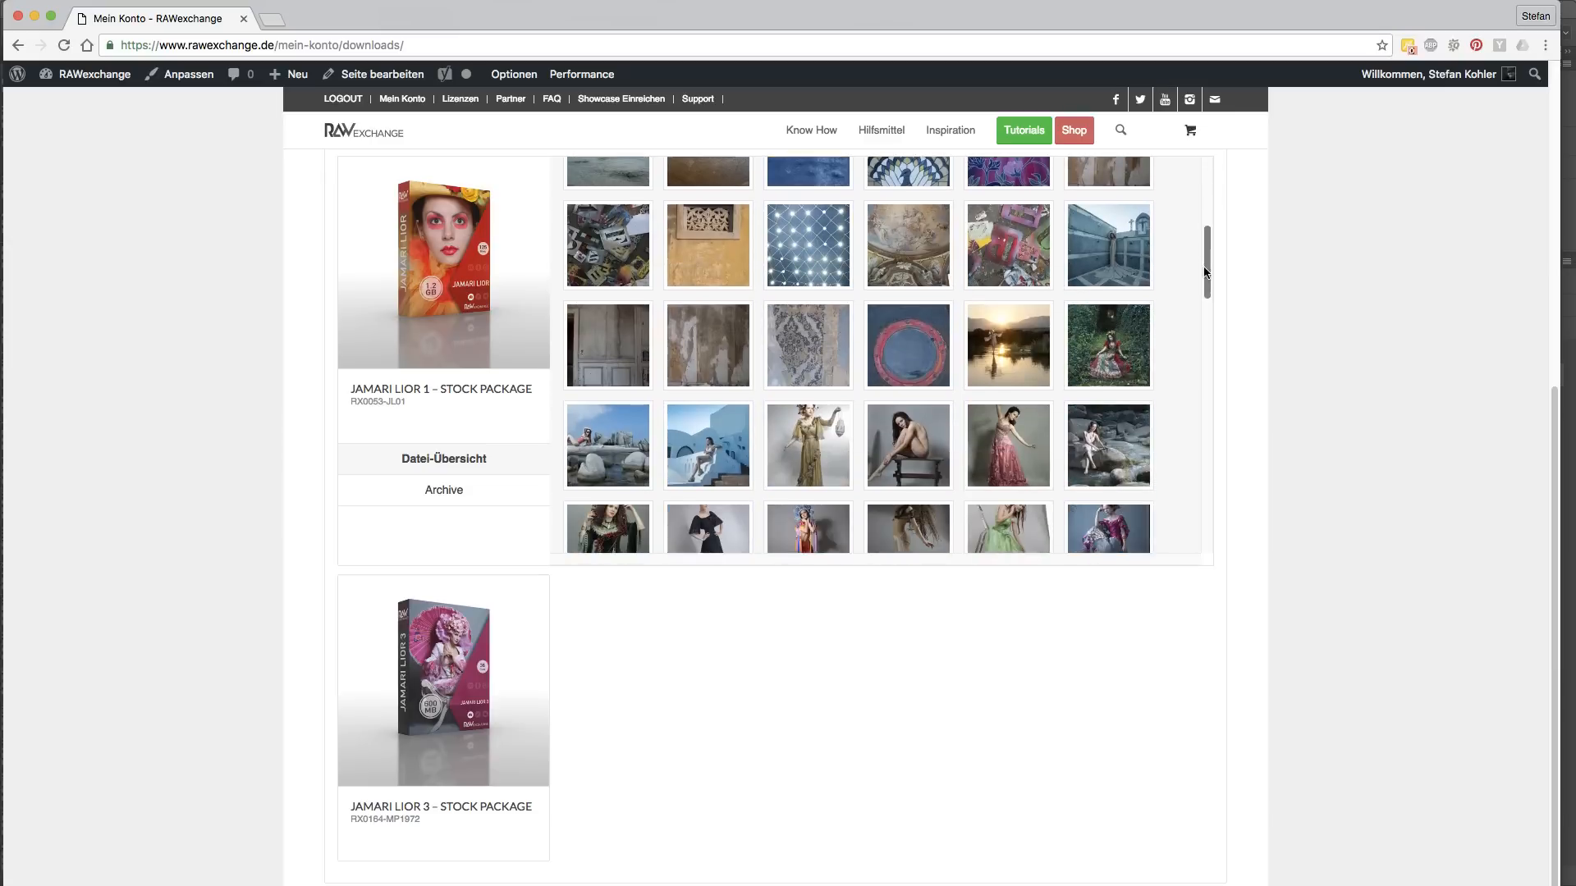
scroll(1195, 304, down, 10)
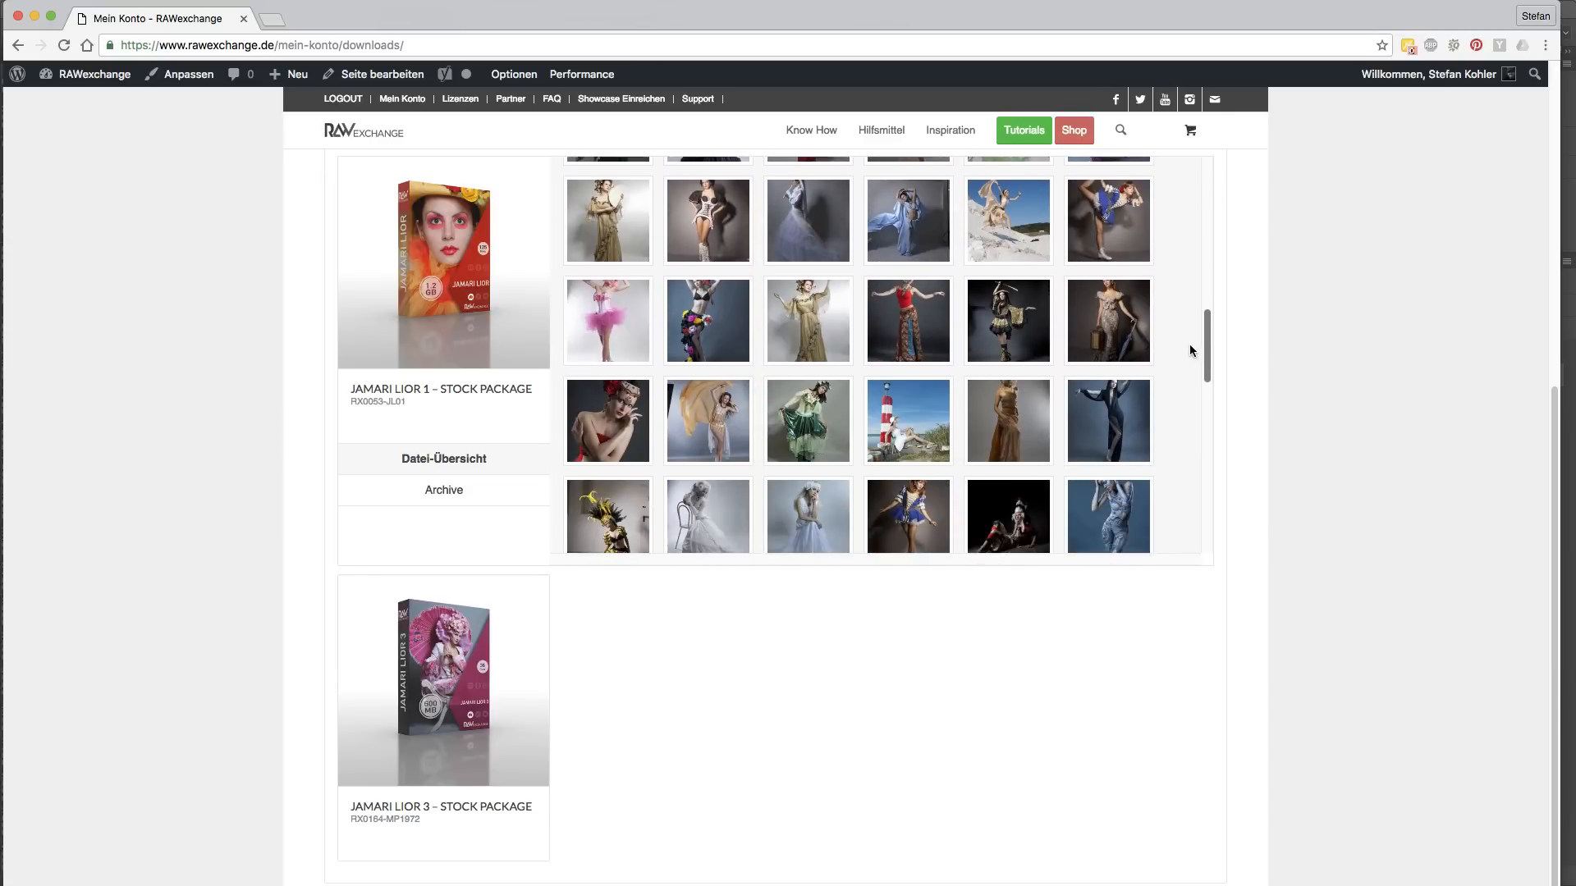
scroll(1174, 421, down, 10)
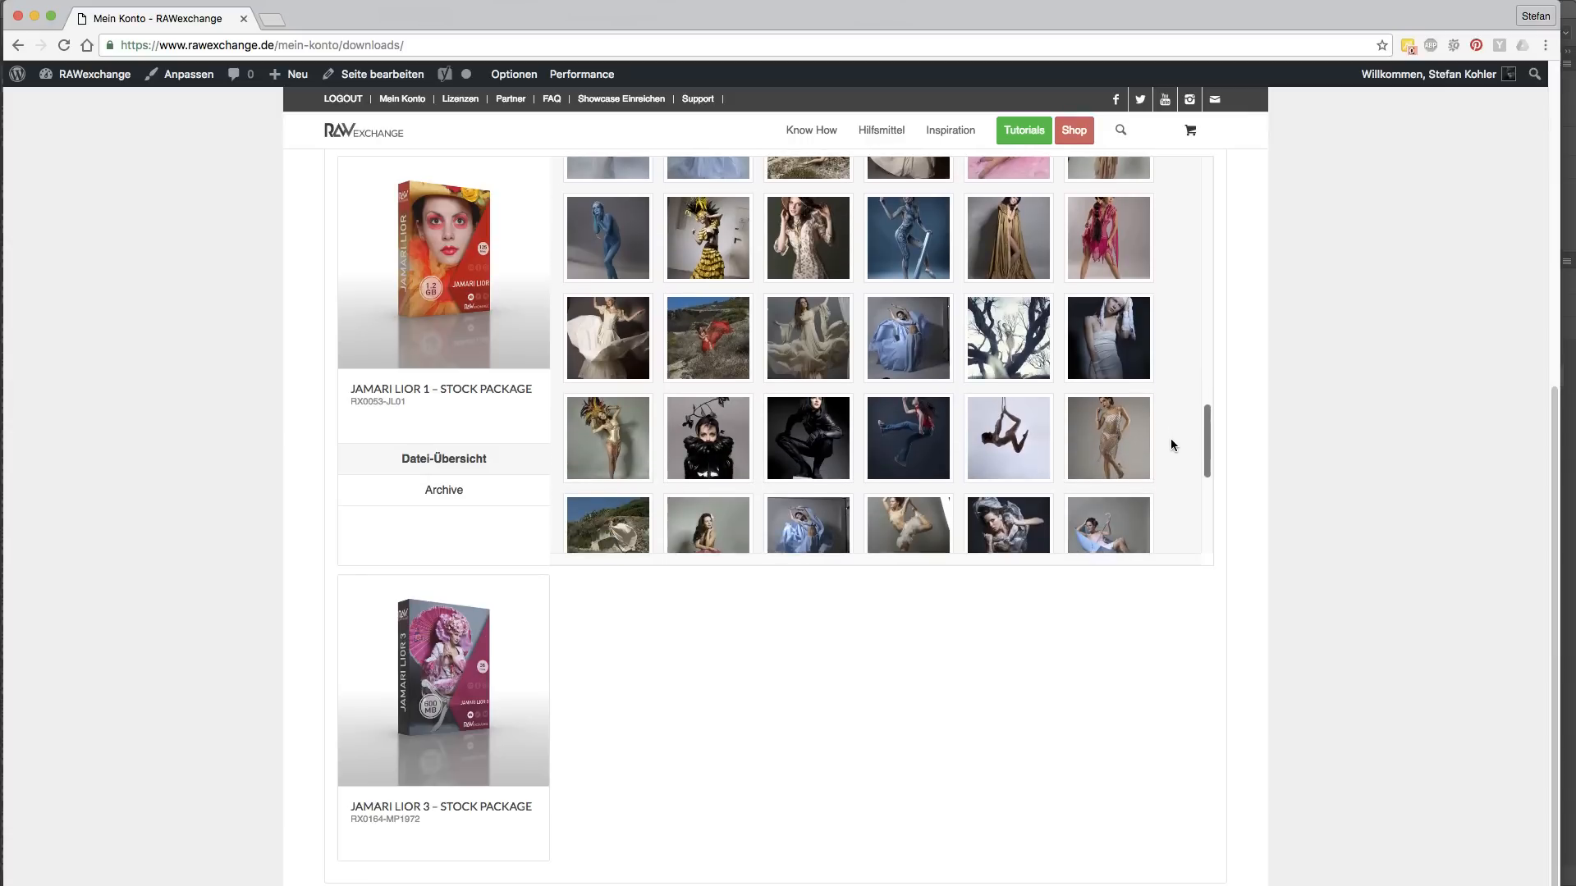
scroll(1164, 505, down, 5)
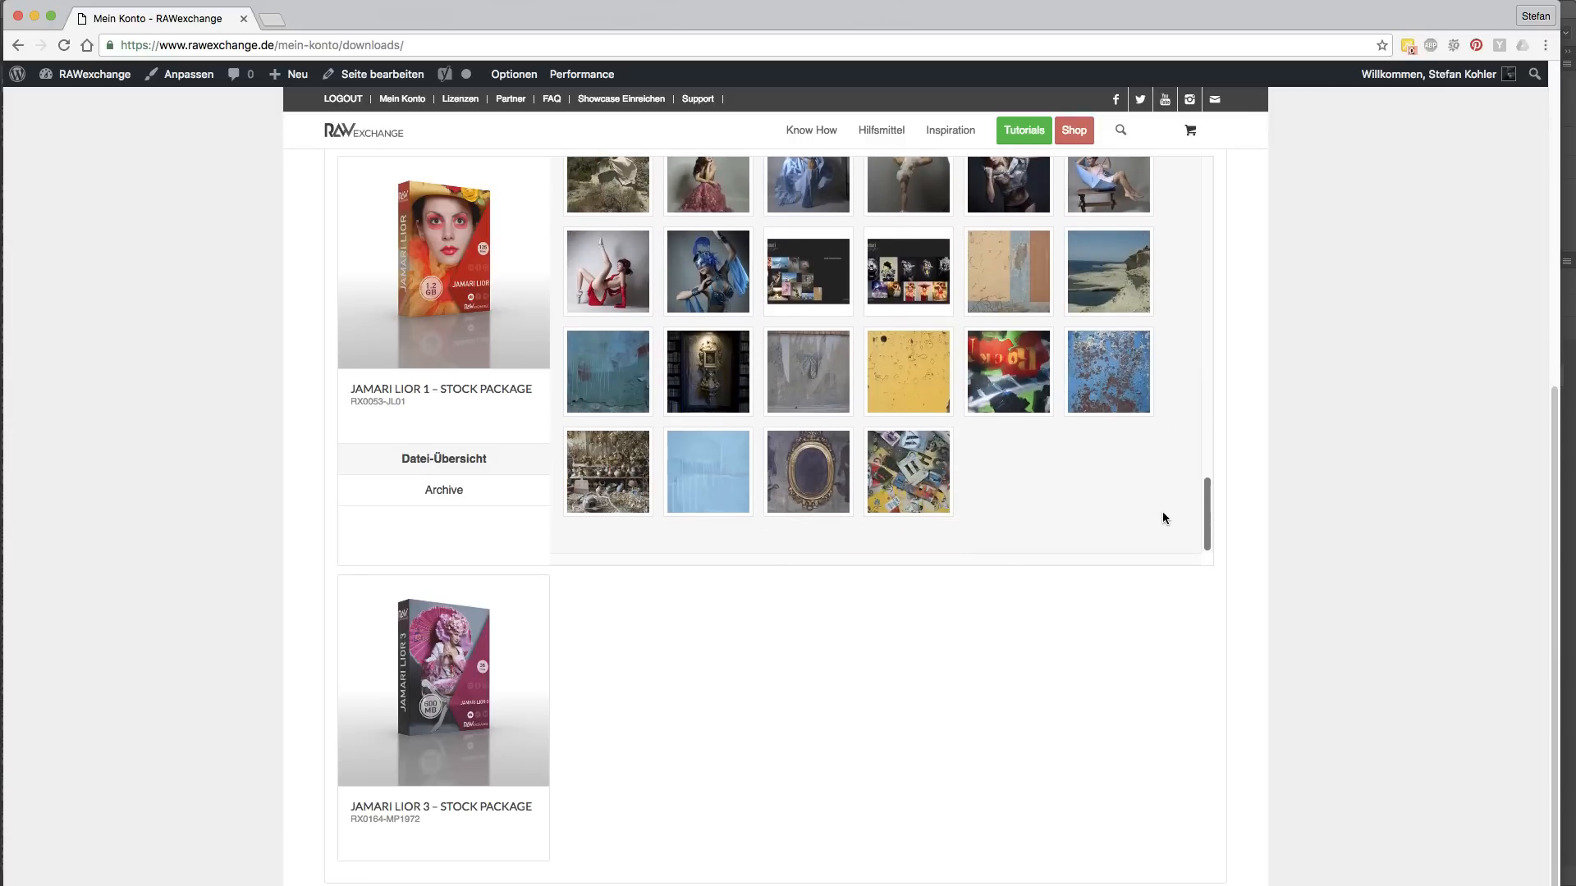
scroll(274, 402, up, 10)
Open the JAMARI LIOR 2 – STOCK PACKAGE and look through its costume photos, including the red-dress poses
click(485, 510)
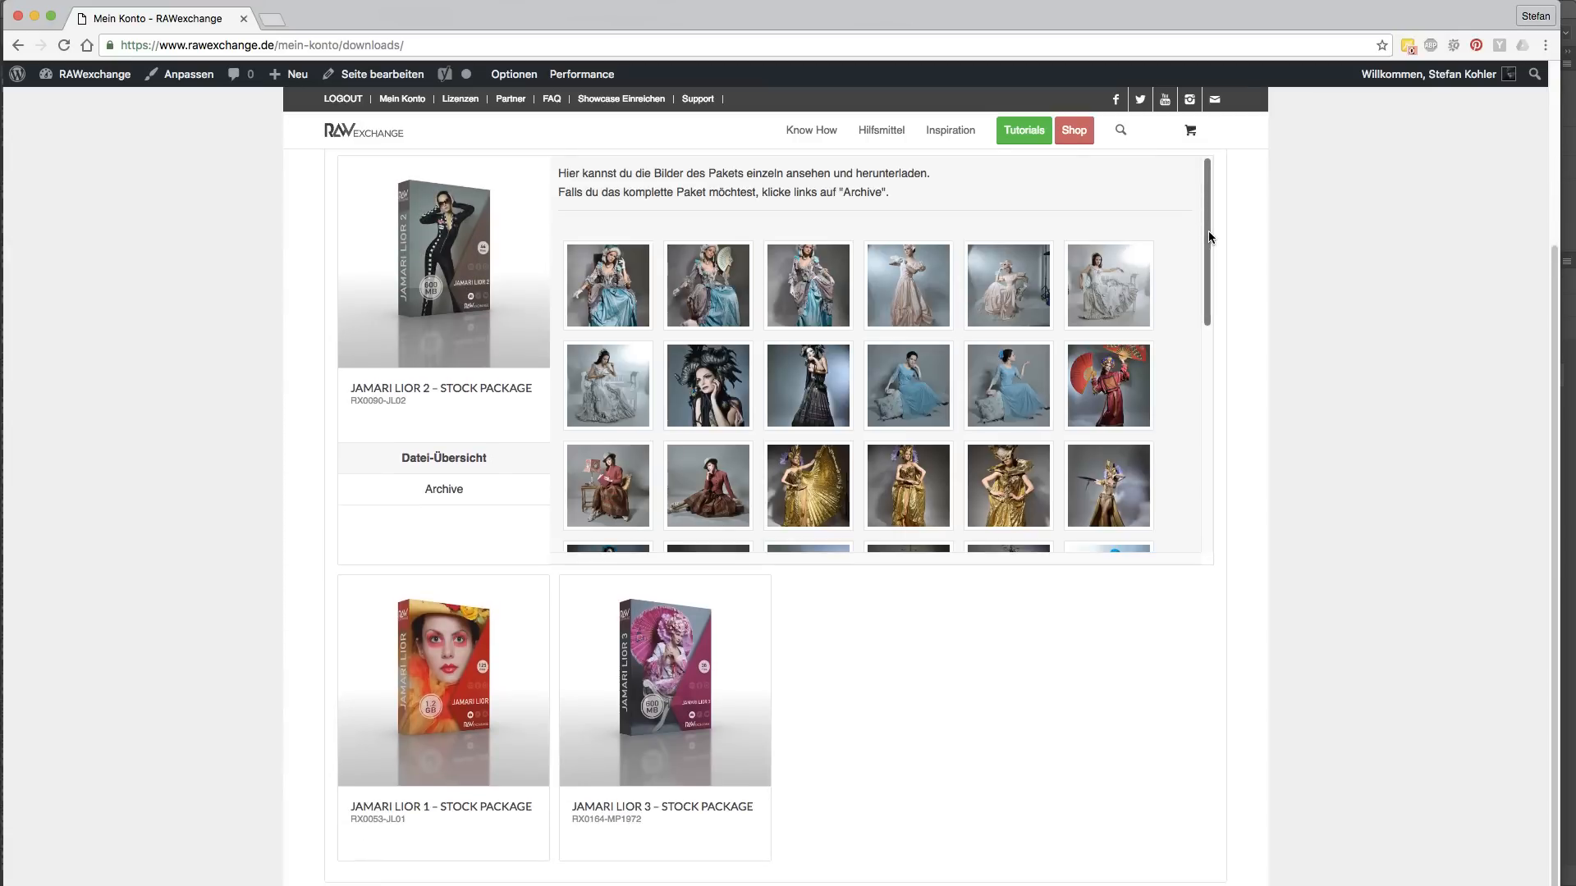
drag(1208, 236, 1202, 413)
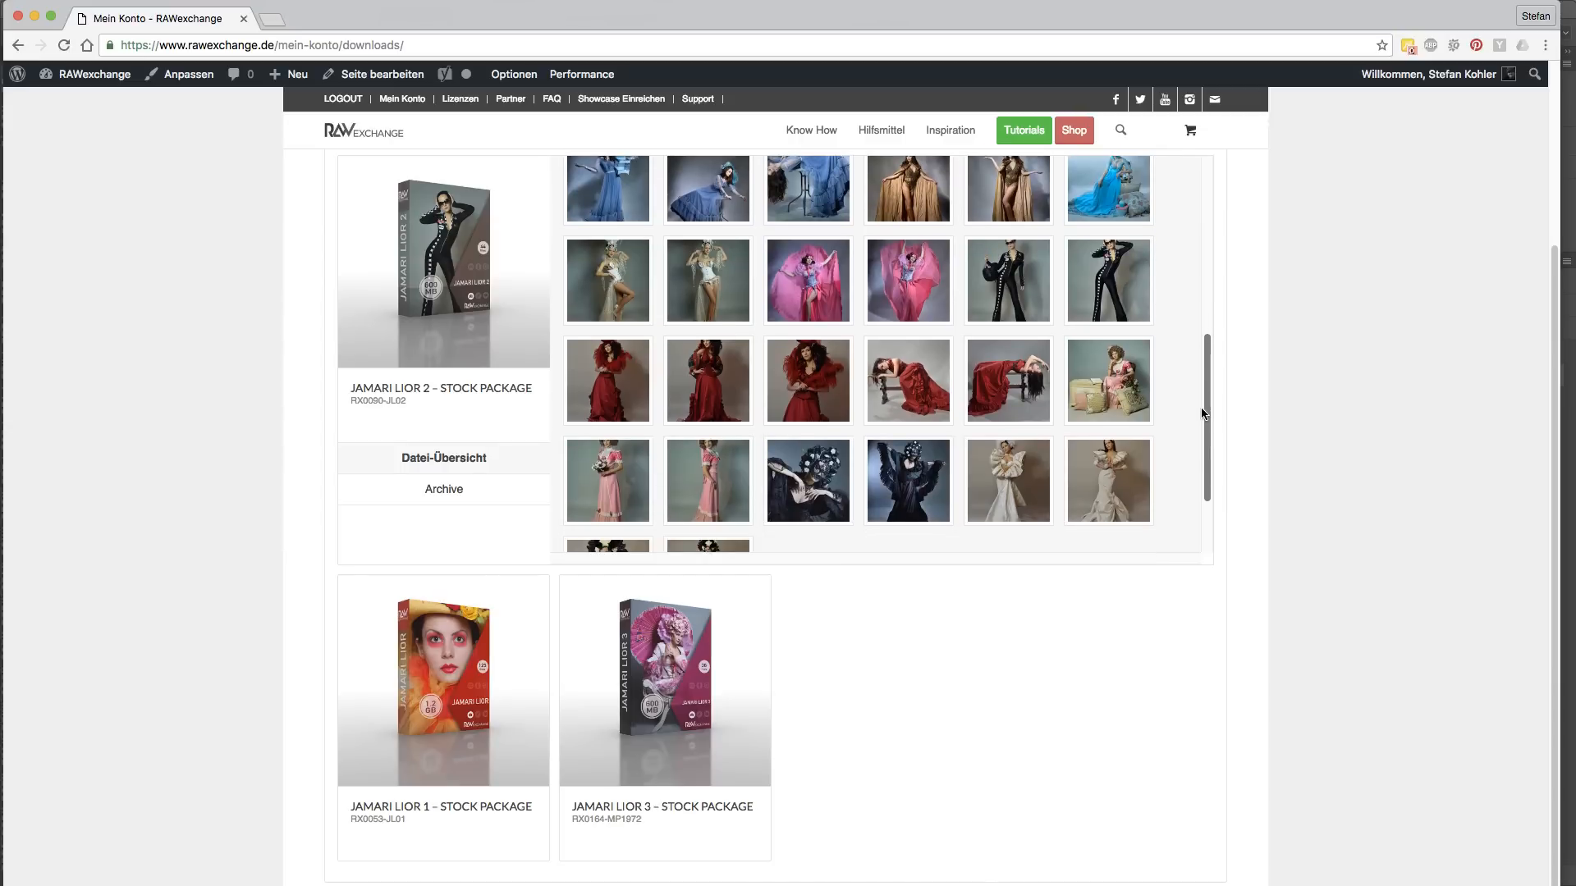
mouse_move(997, 402)
scroll(940, 515, down, 1)
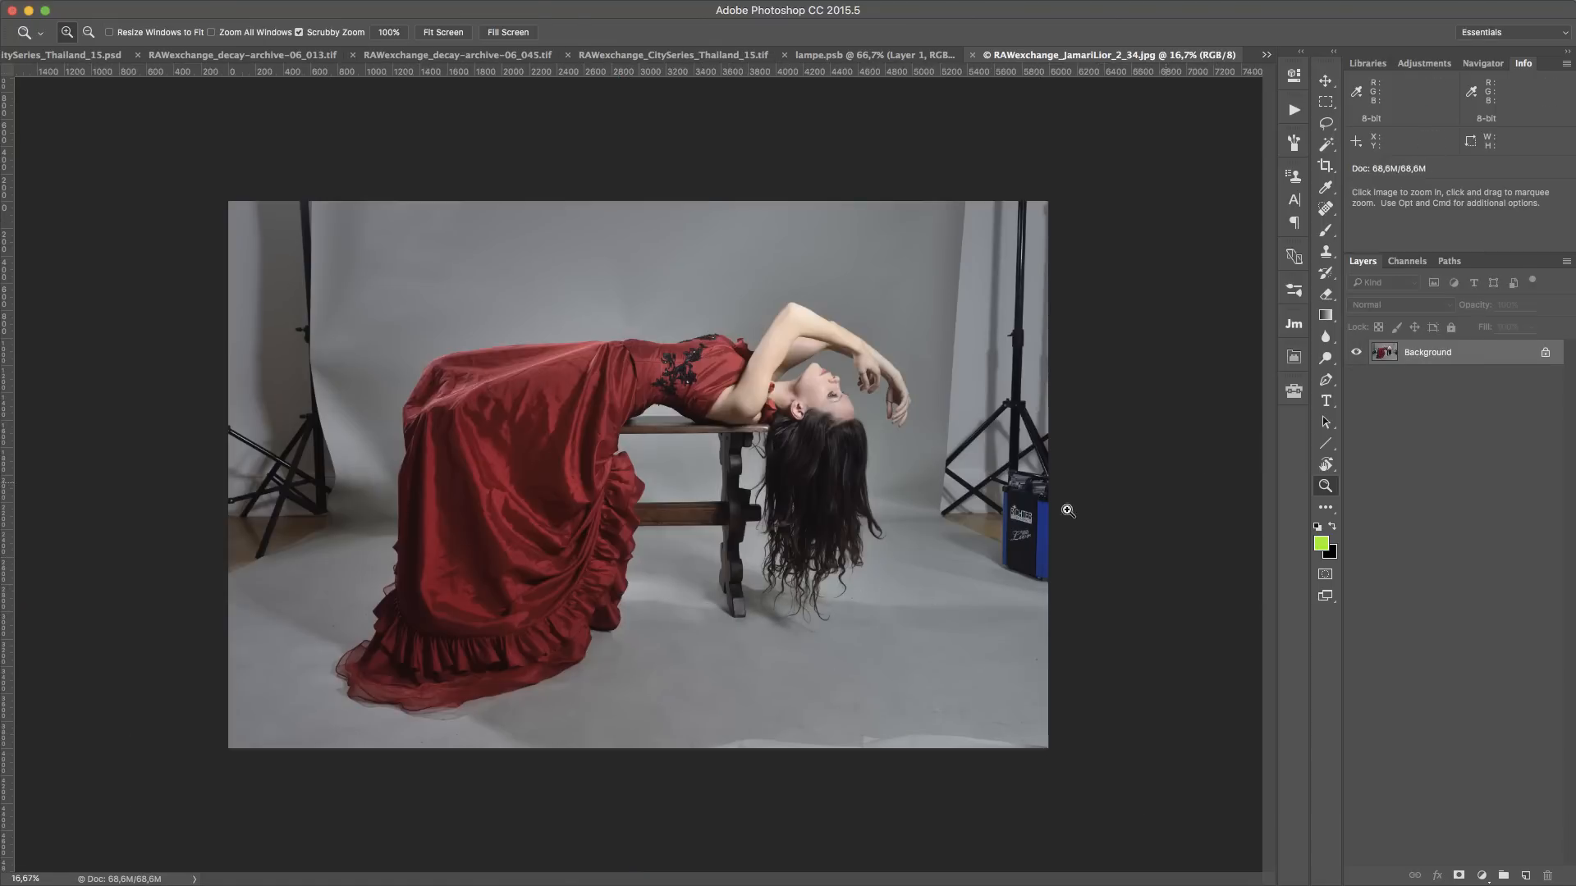
Compare RAWexchange_decay-archive-06_045.tif and RAWexchange_decay-archive-06_013.tif, then return to RAWexchange_JamariLior_2_34.jpg
click(533, 55)
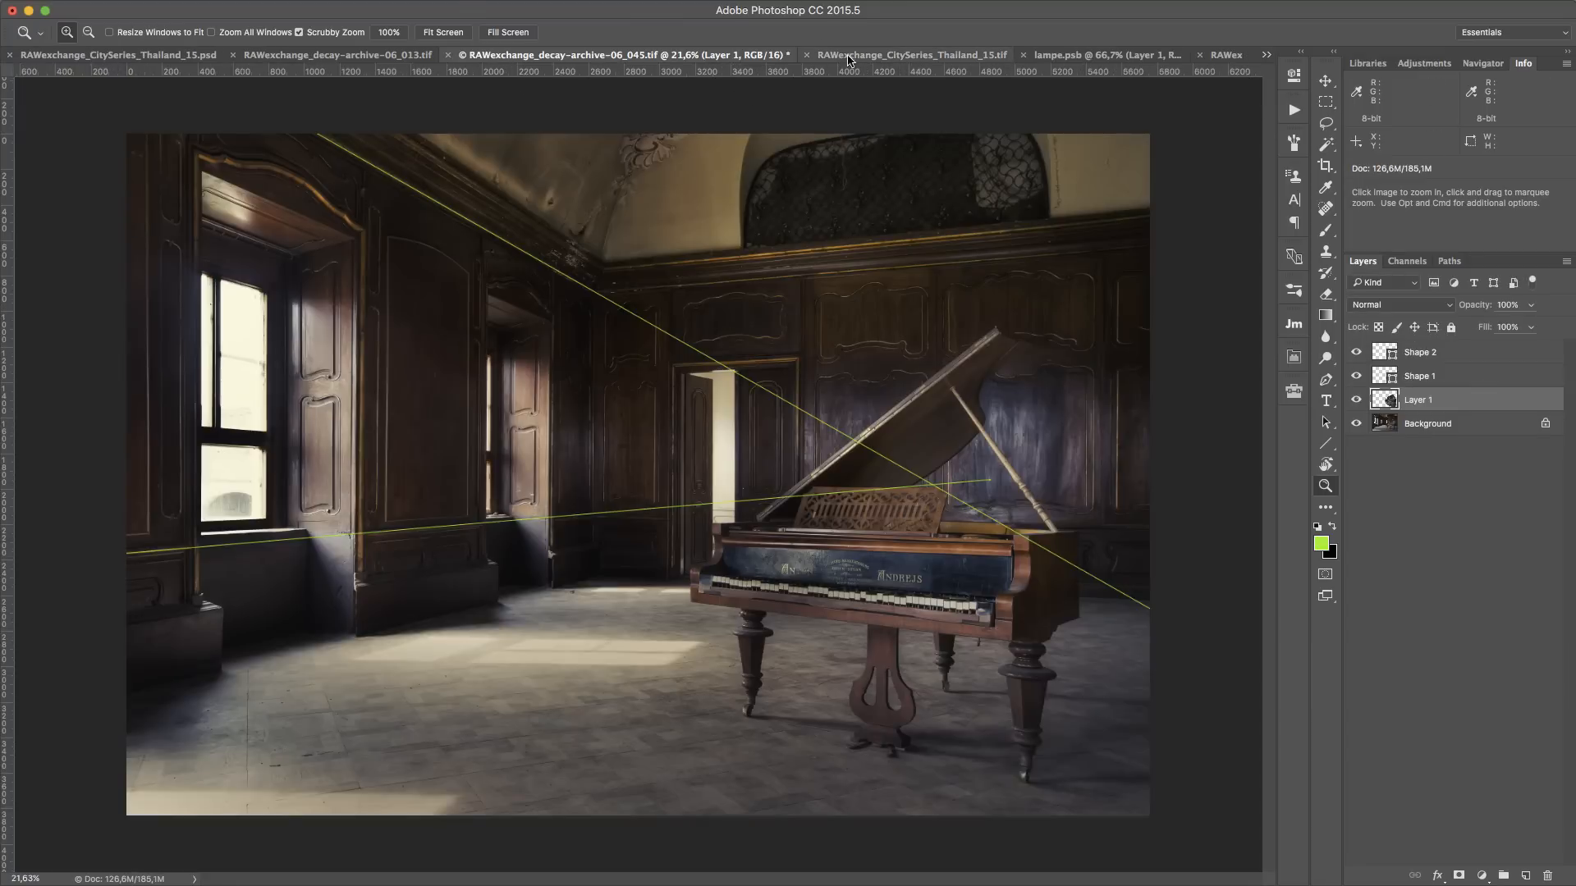
click(332, 52)
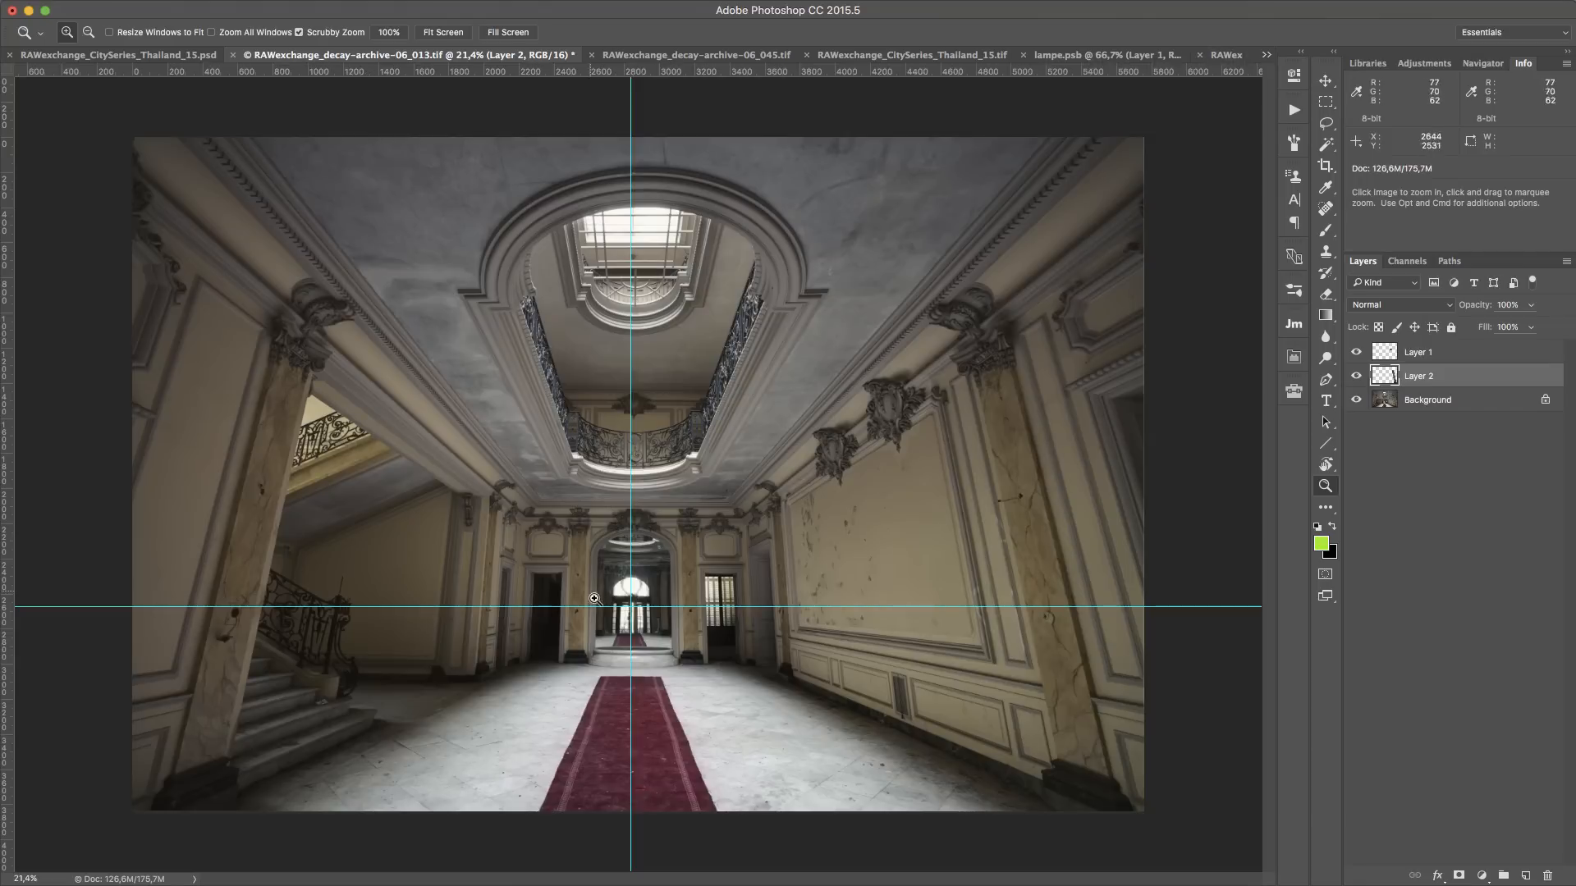
click(1233, 56)
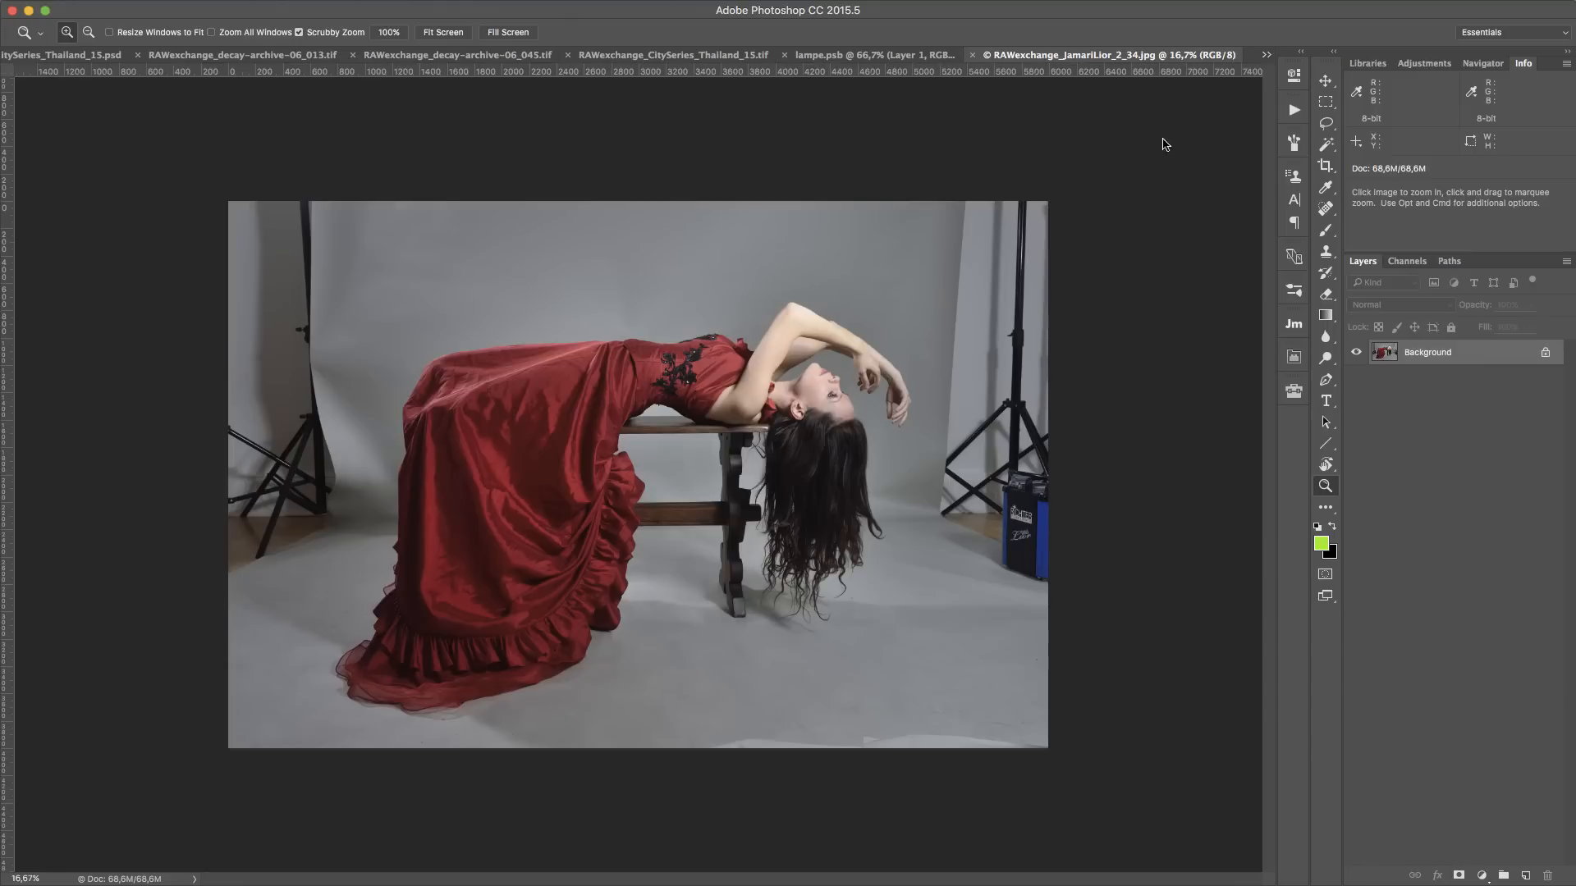
Draw two crossing perspective lines over the model photo and place a horizontal and a vertical guide through their intersection
click(1326, 447)
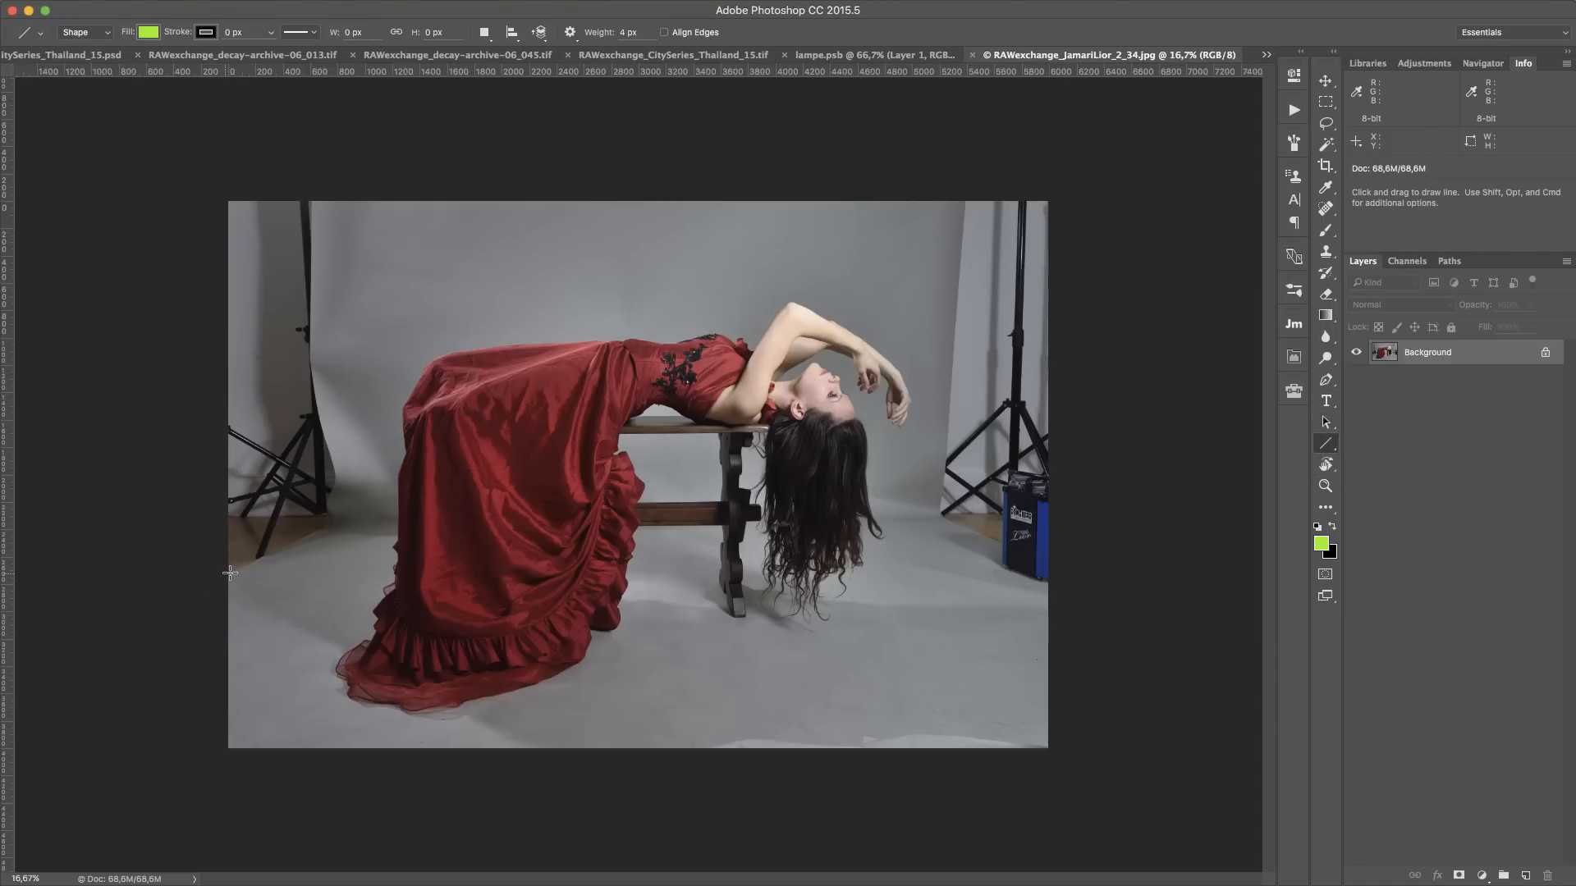
drag(230, 573, 765, 286)
drag(1064, 567, 361, 265)
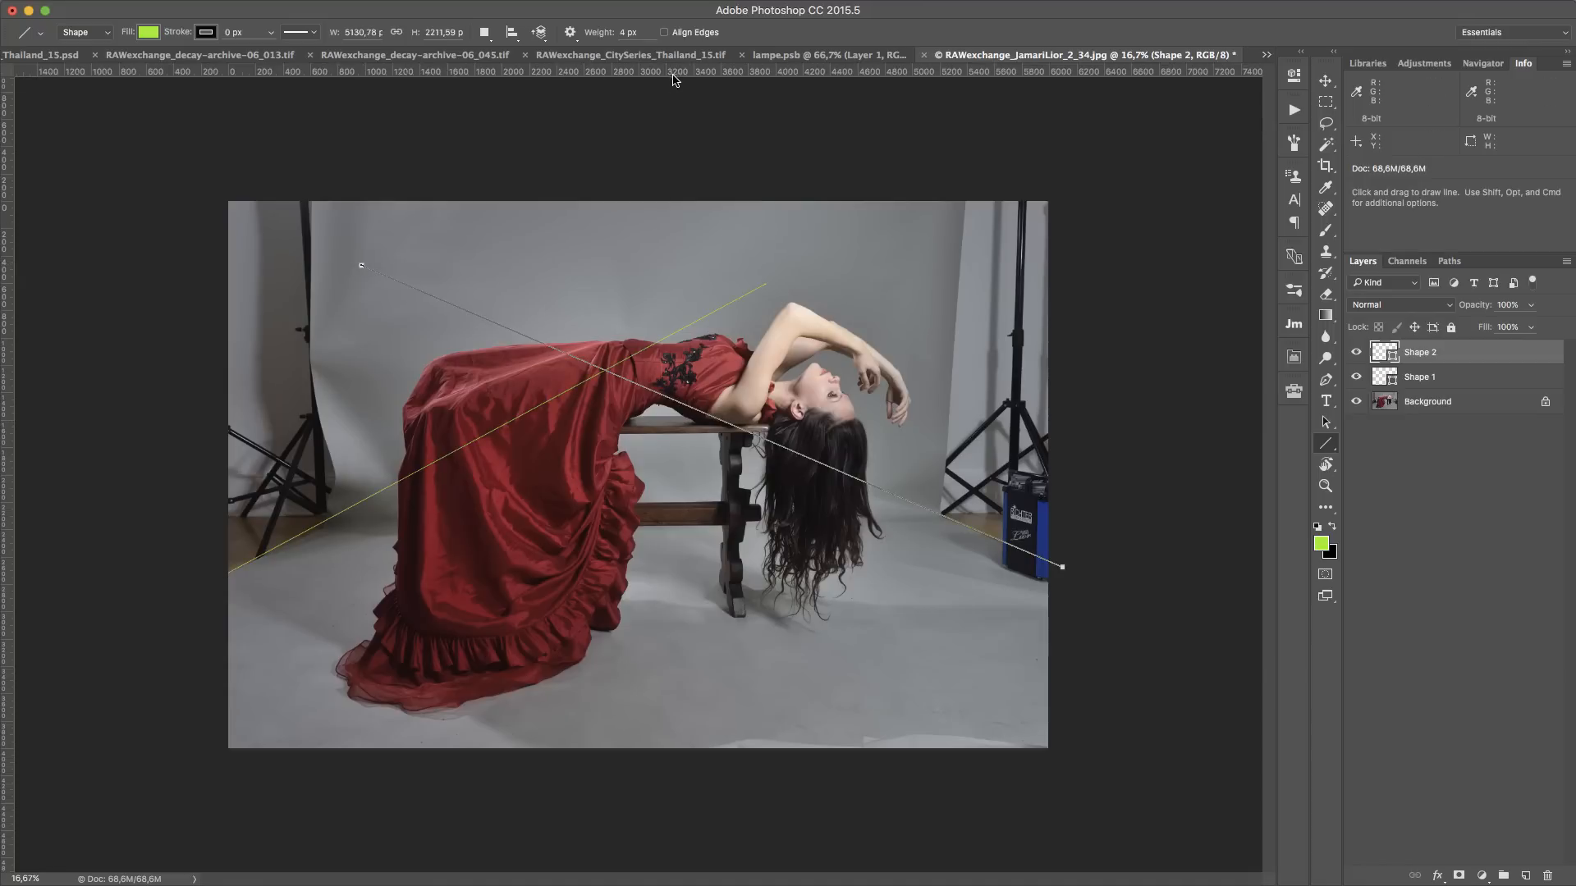
drag(673, 78, 675, 369)
drag(10, 349, 604, 345)
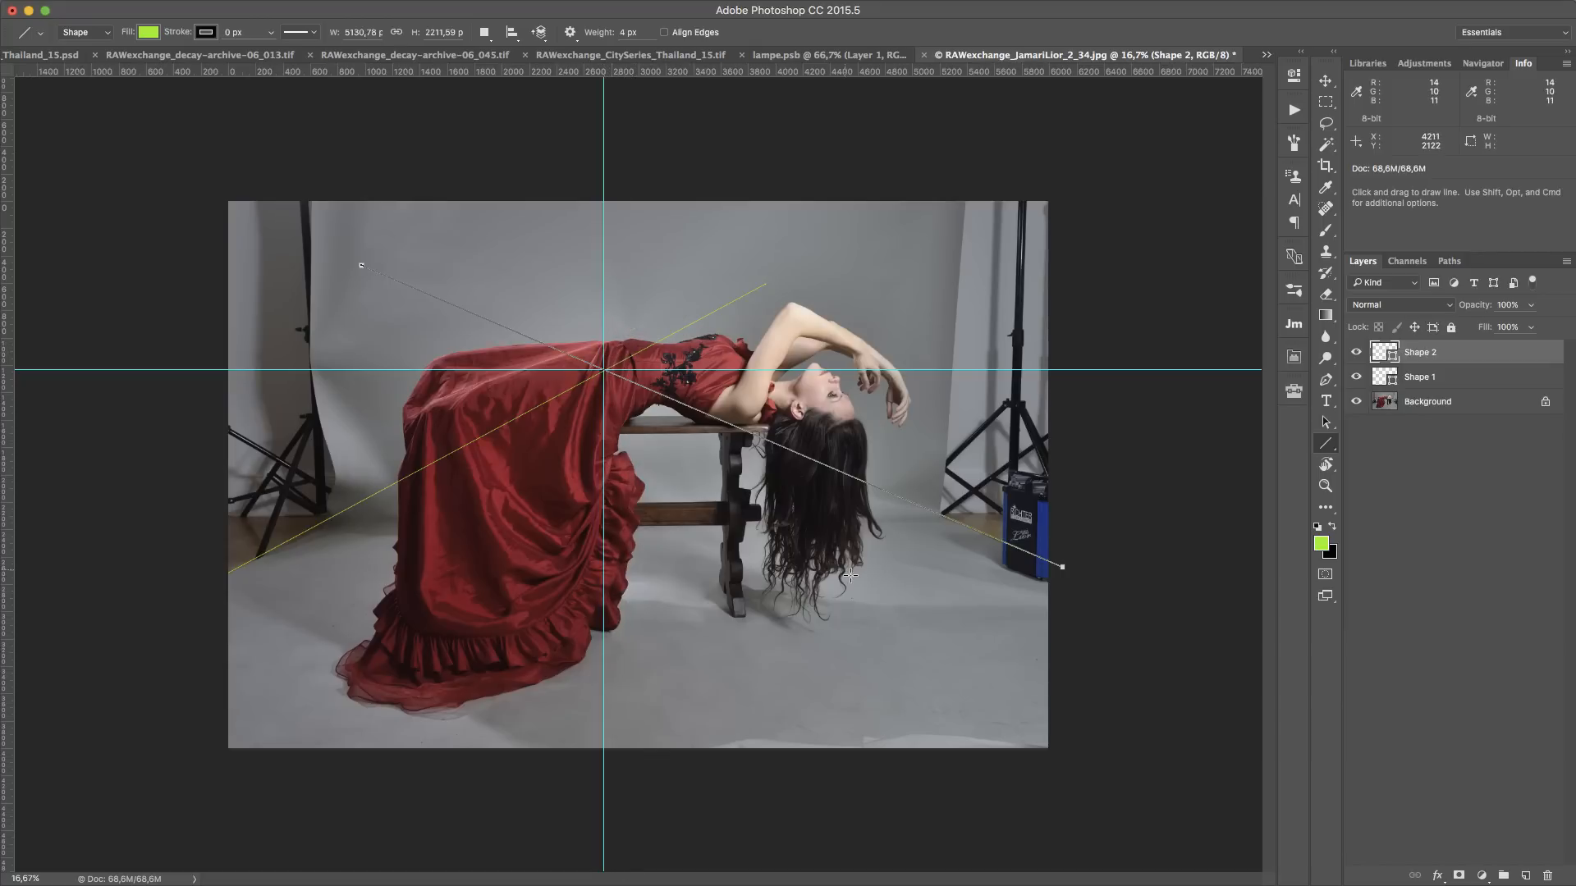
Delete both perspective line shape layers and fit the photo to the window
shift+click(1501, 384)
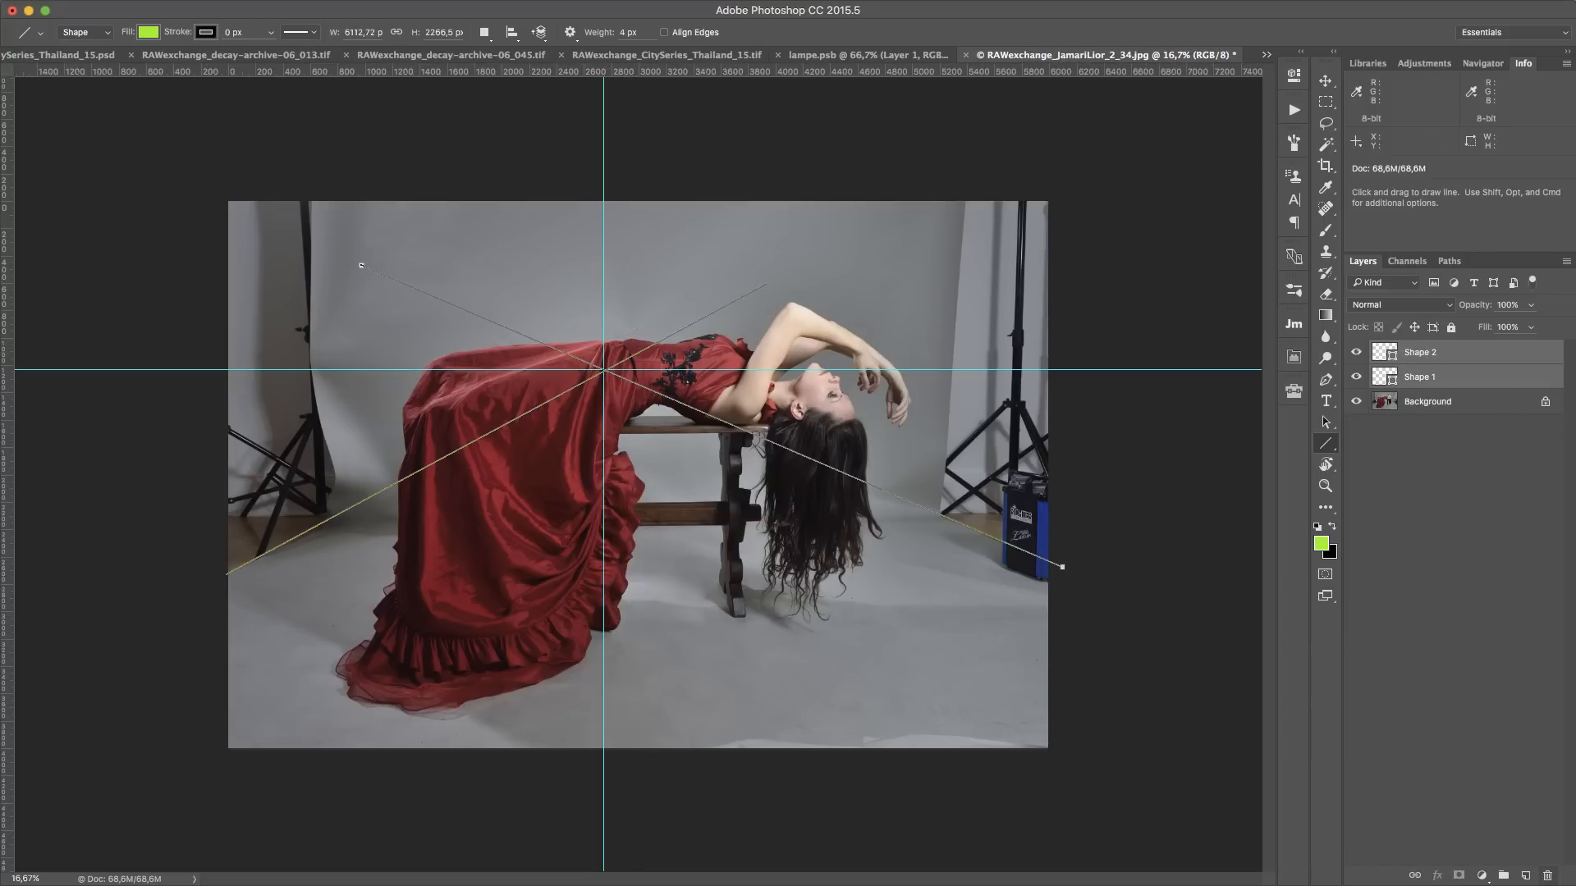
click(1547, 876)
key(super+0)
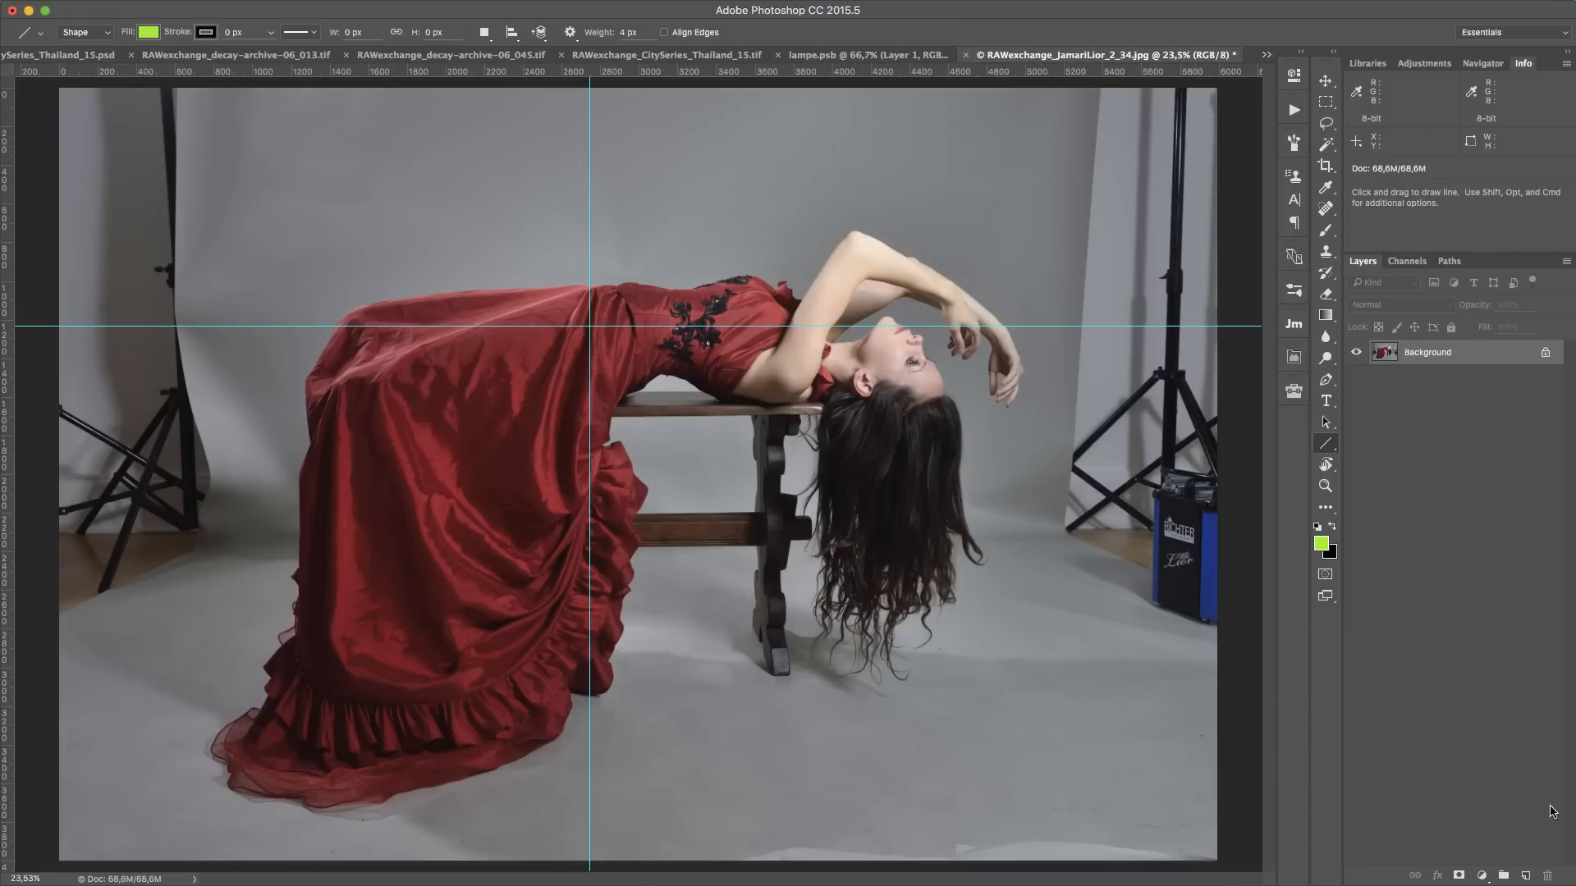
On a new layer, draw short horizontal line marks, about 315 px long, on the horizontal guide at both side edges of the photo
click(1528, 876)
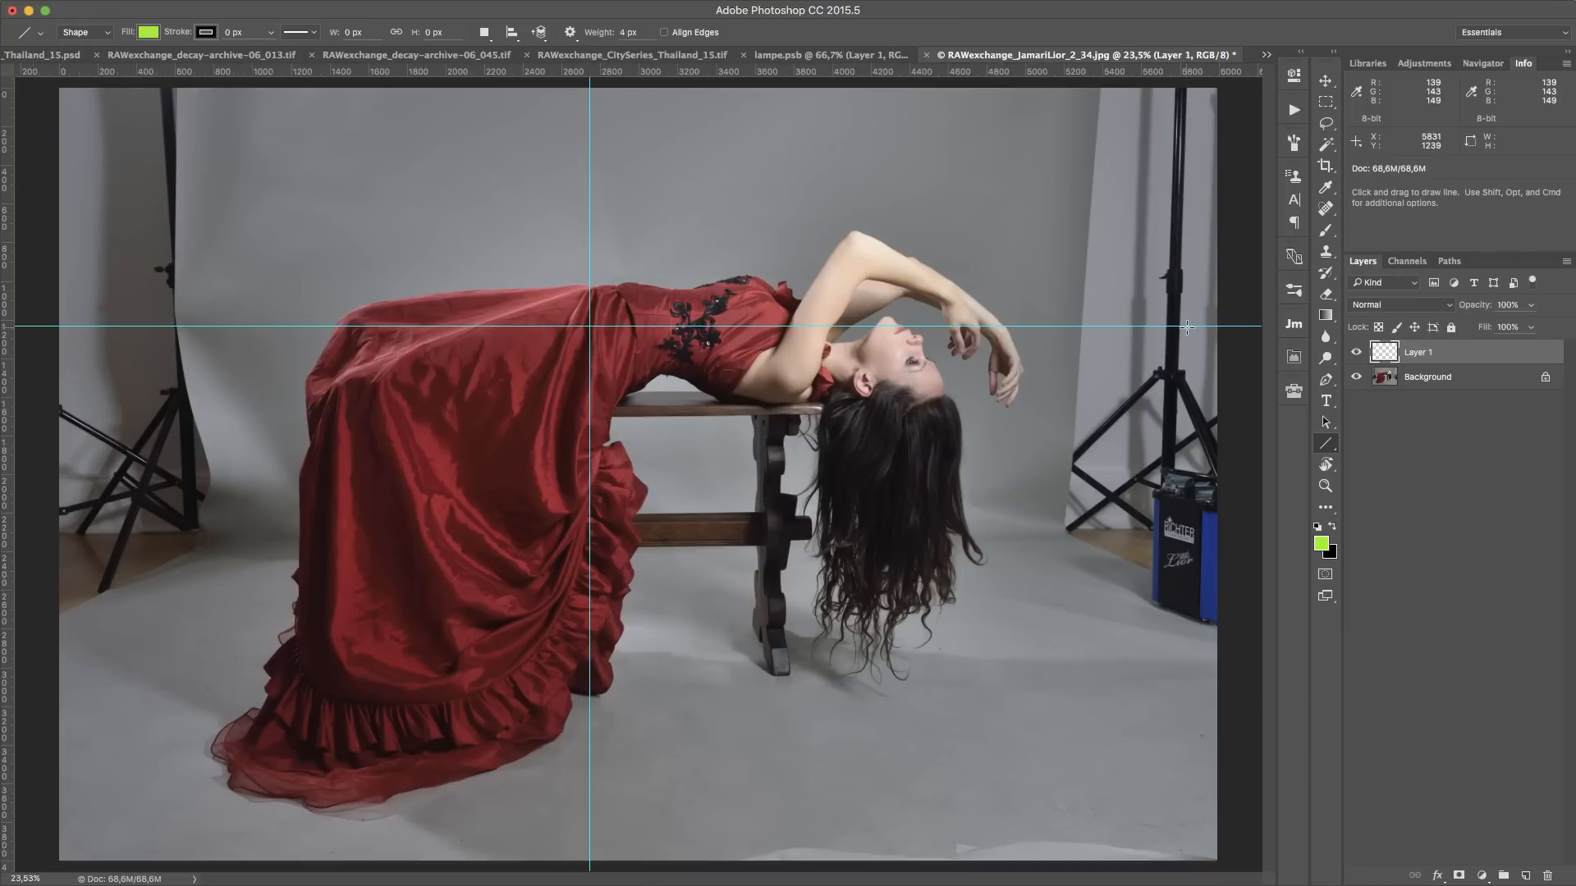
key(shift)
drag(1186, 326, 1247, 326)
key(shift)
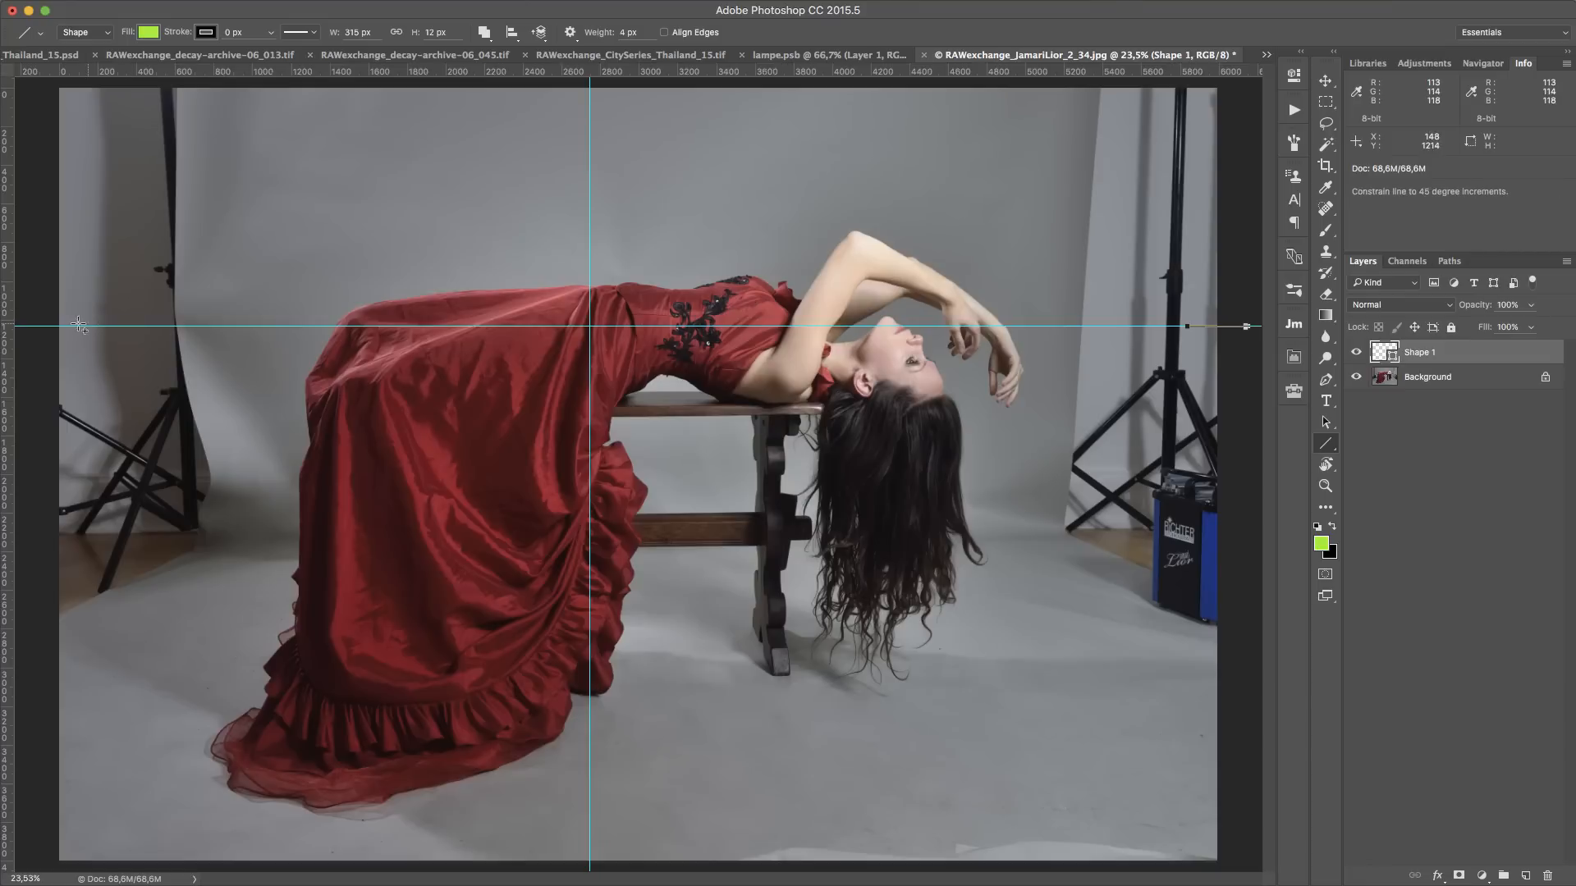
drag(45, 328, 1248, 326)
alt+scroll(582, 460, down, 1)
alt+scroll(582, 461, down, 1)
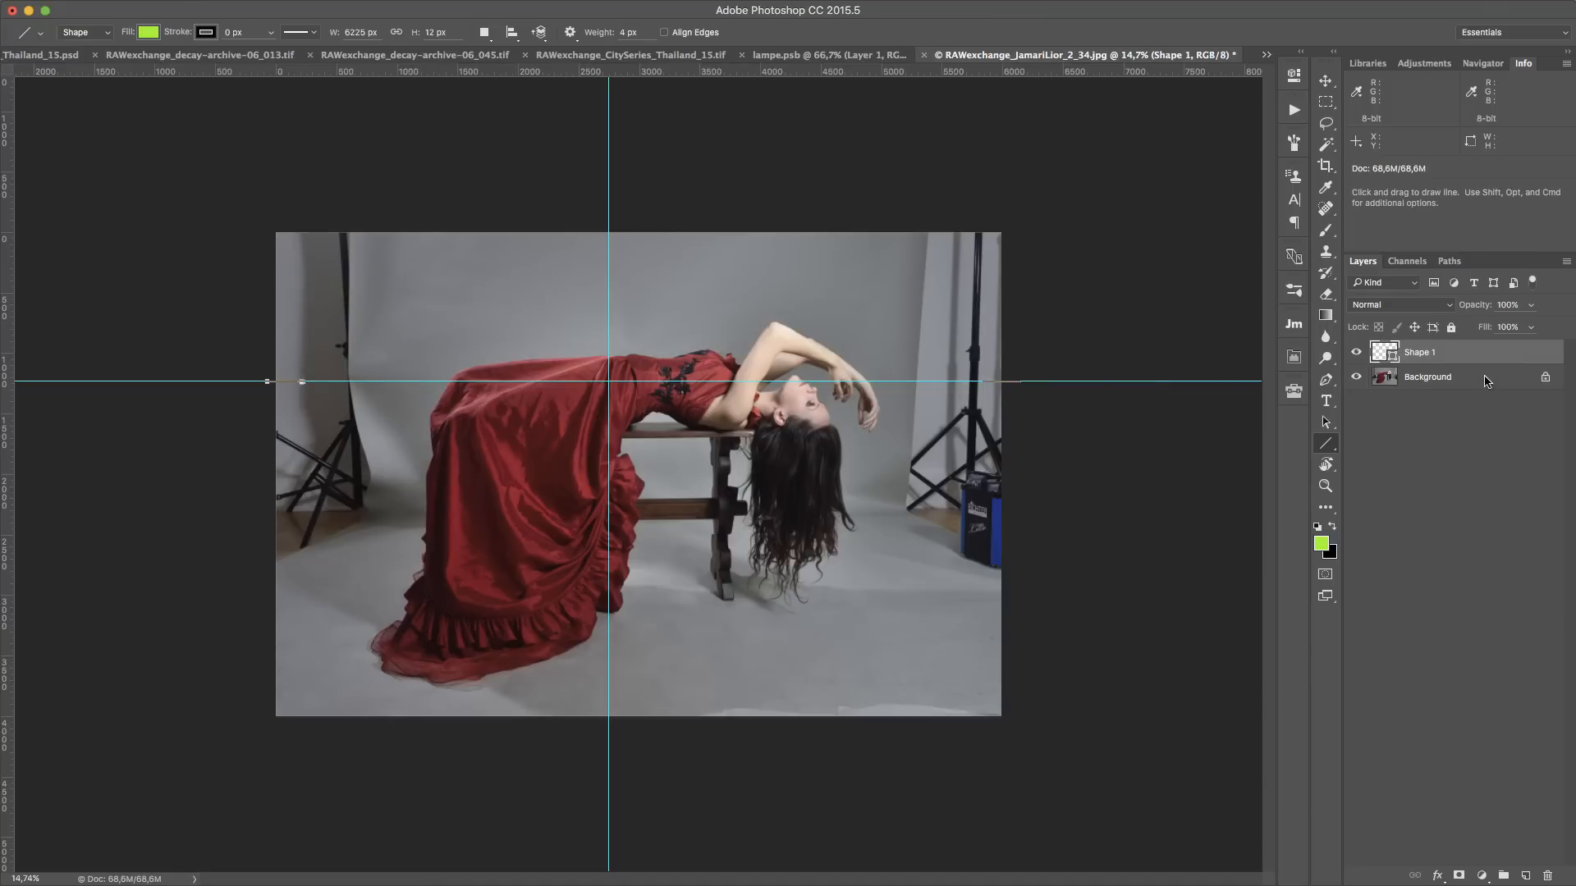
Draw short vertical line marks on the vertical guide, about 417 px at the photo's lower edge and 379 px at the upper edge
click(1486, 381)
key(super+semicolon)
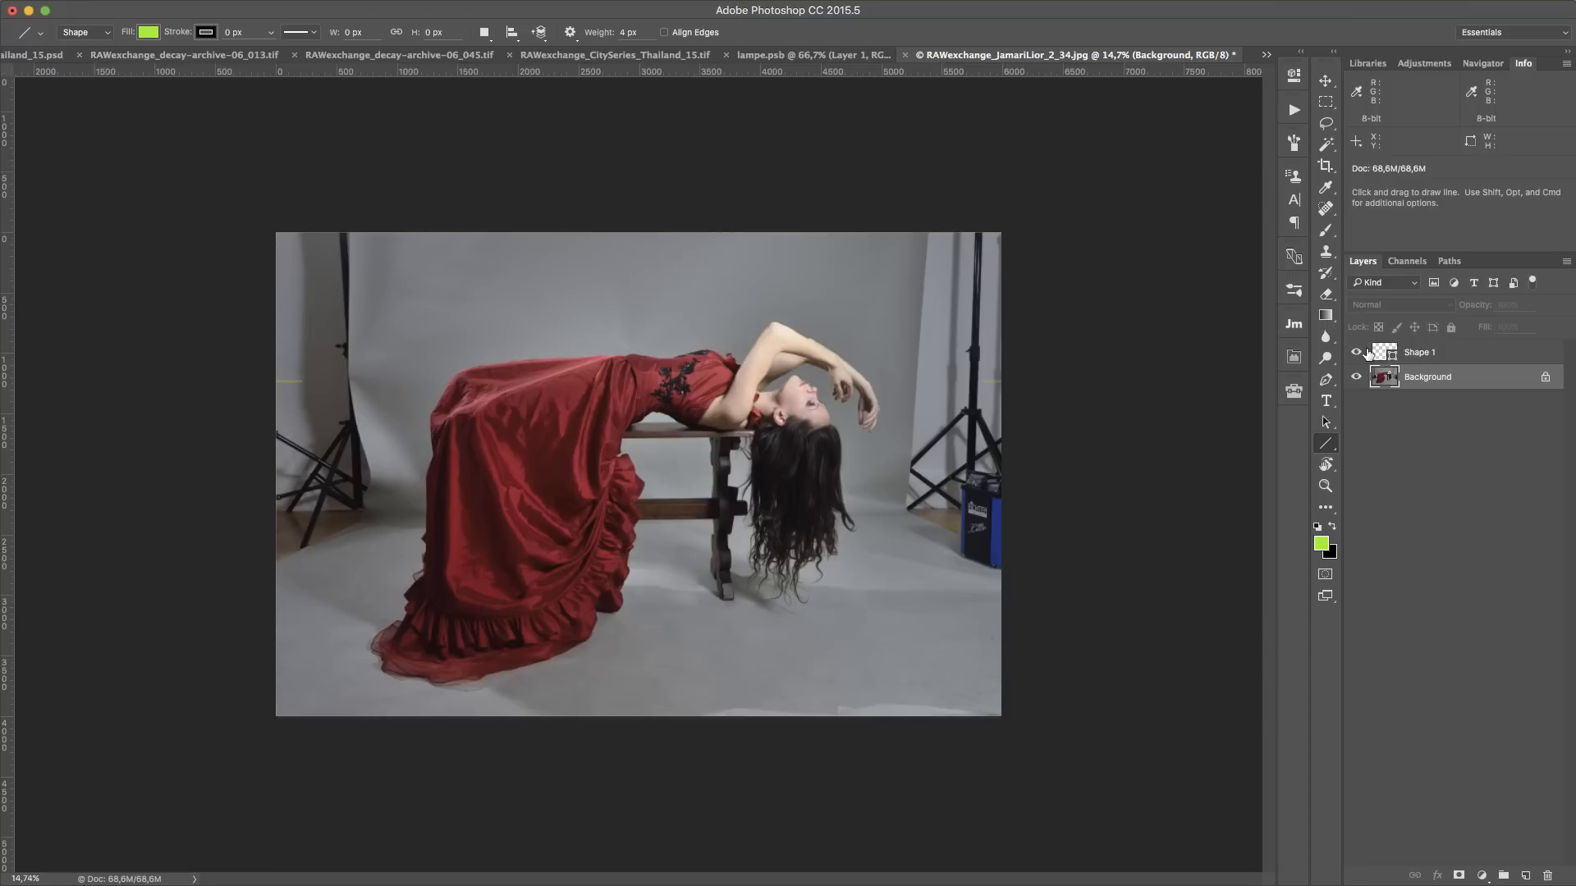
key(super+semicolon)
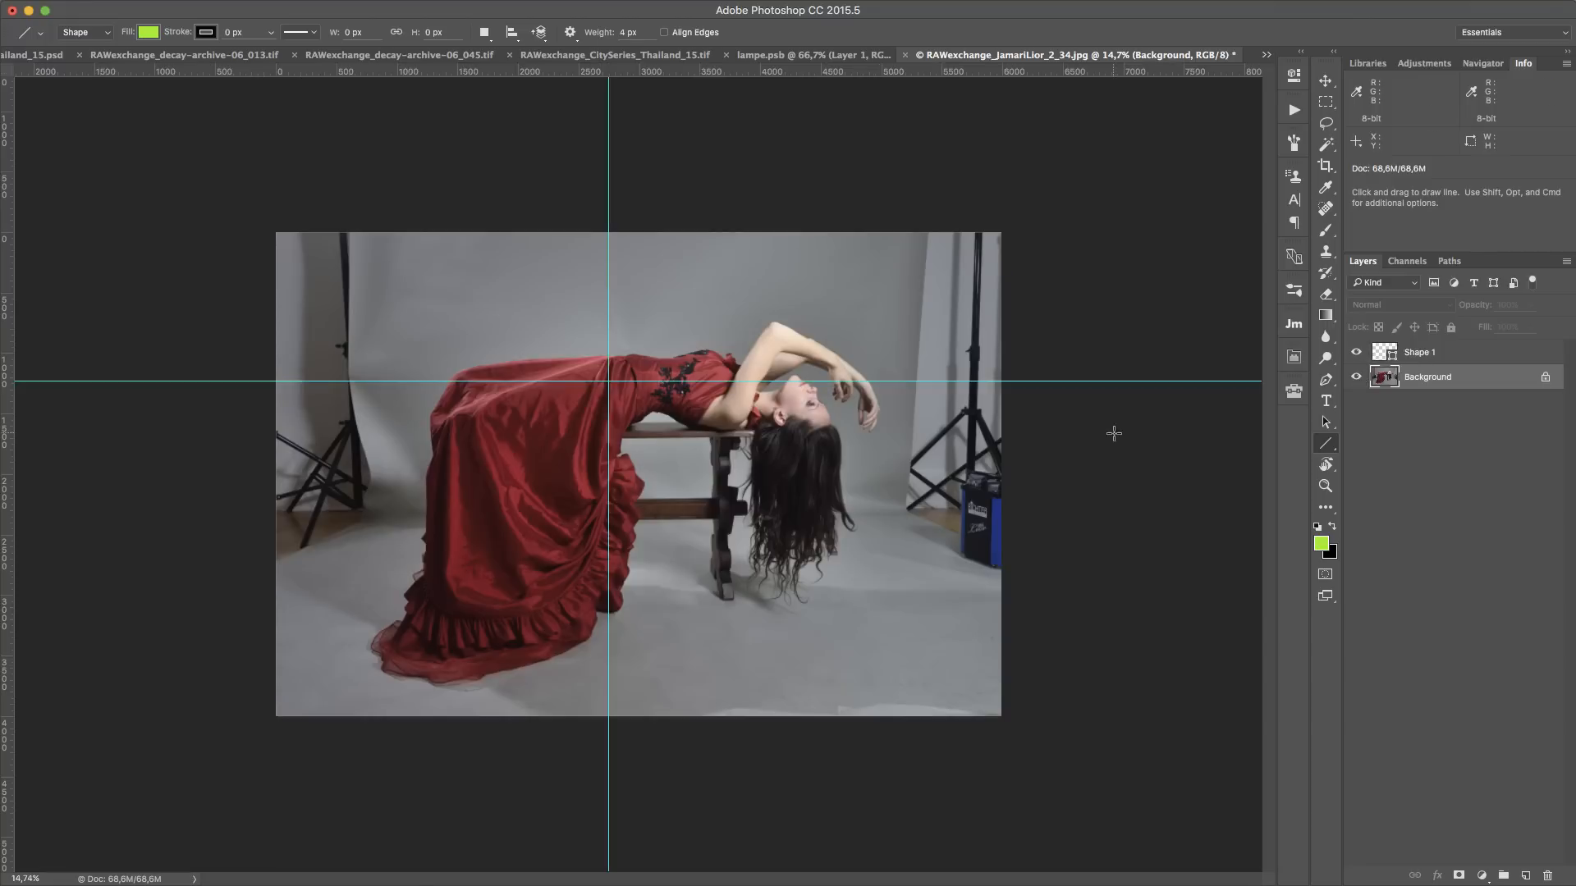
drag(608, 699, 608, 747)
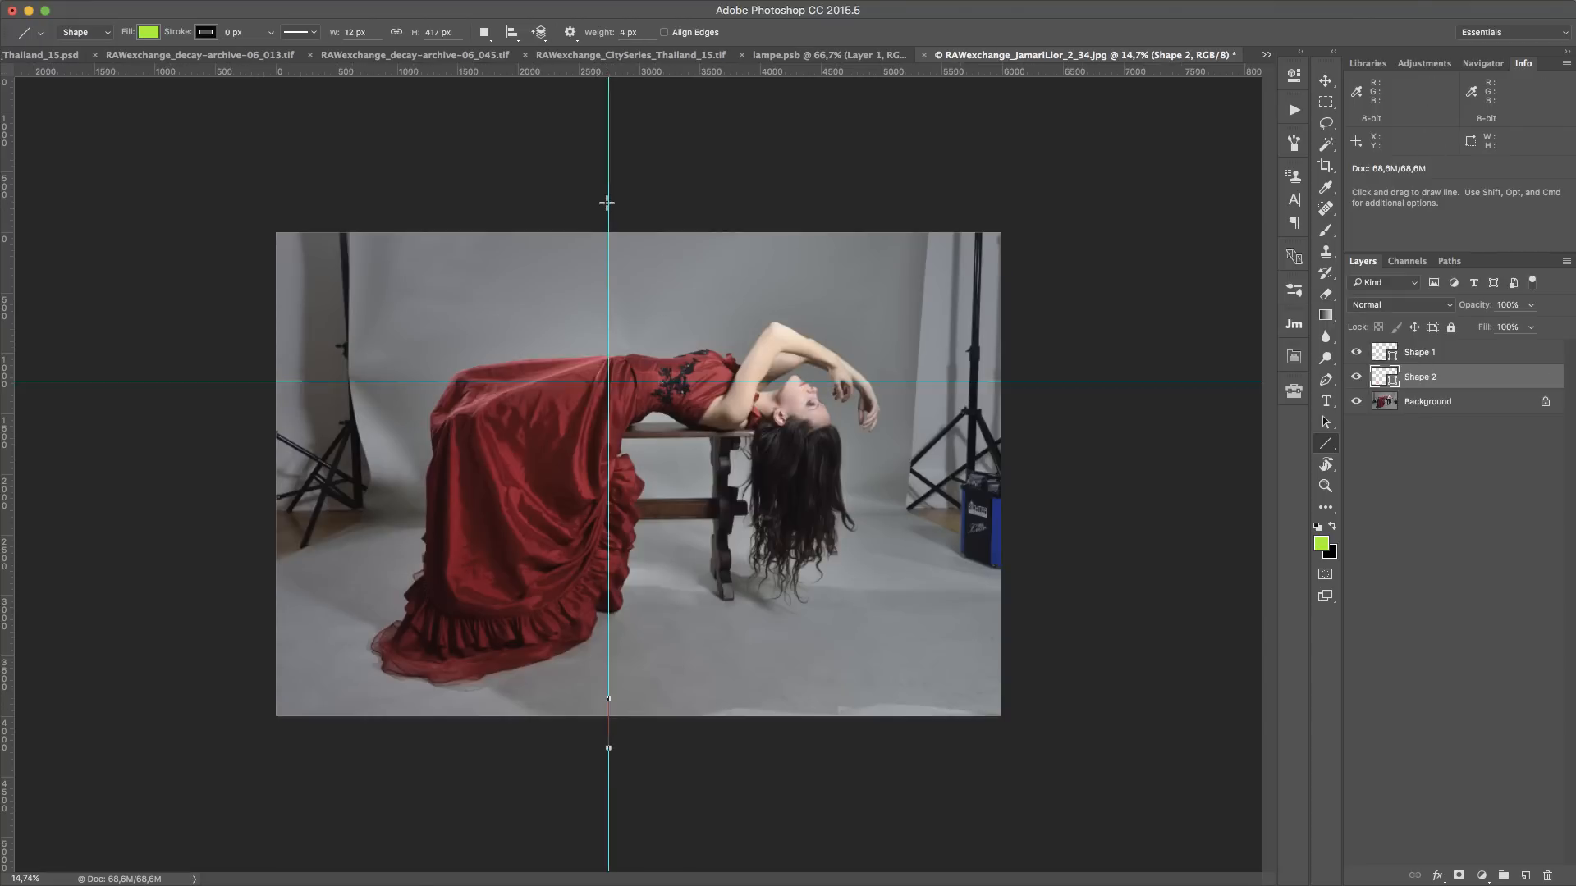
drag(609, 204, 608, 234)
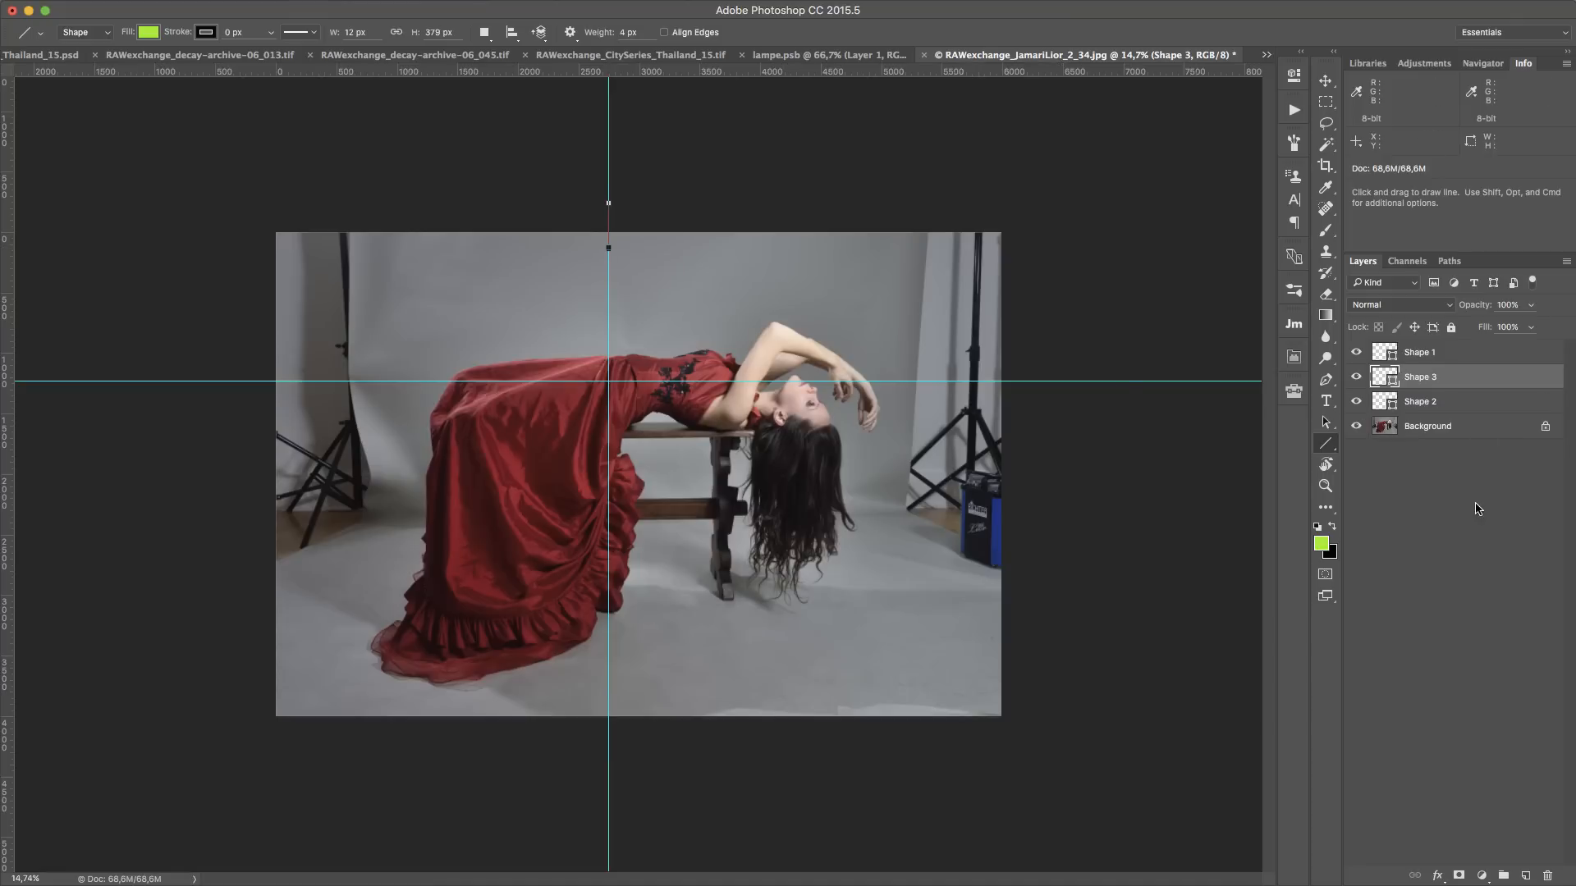
Make the Background layer active and hide the three shape layers and the guides
click(1479, 501)
click(1479, 433)
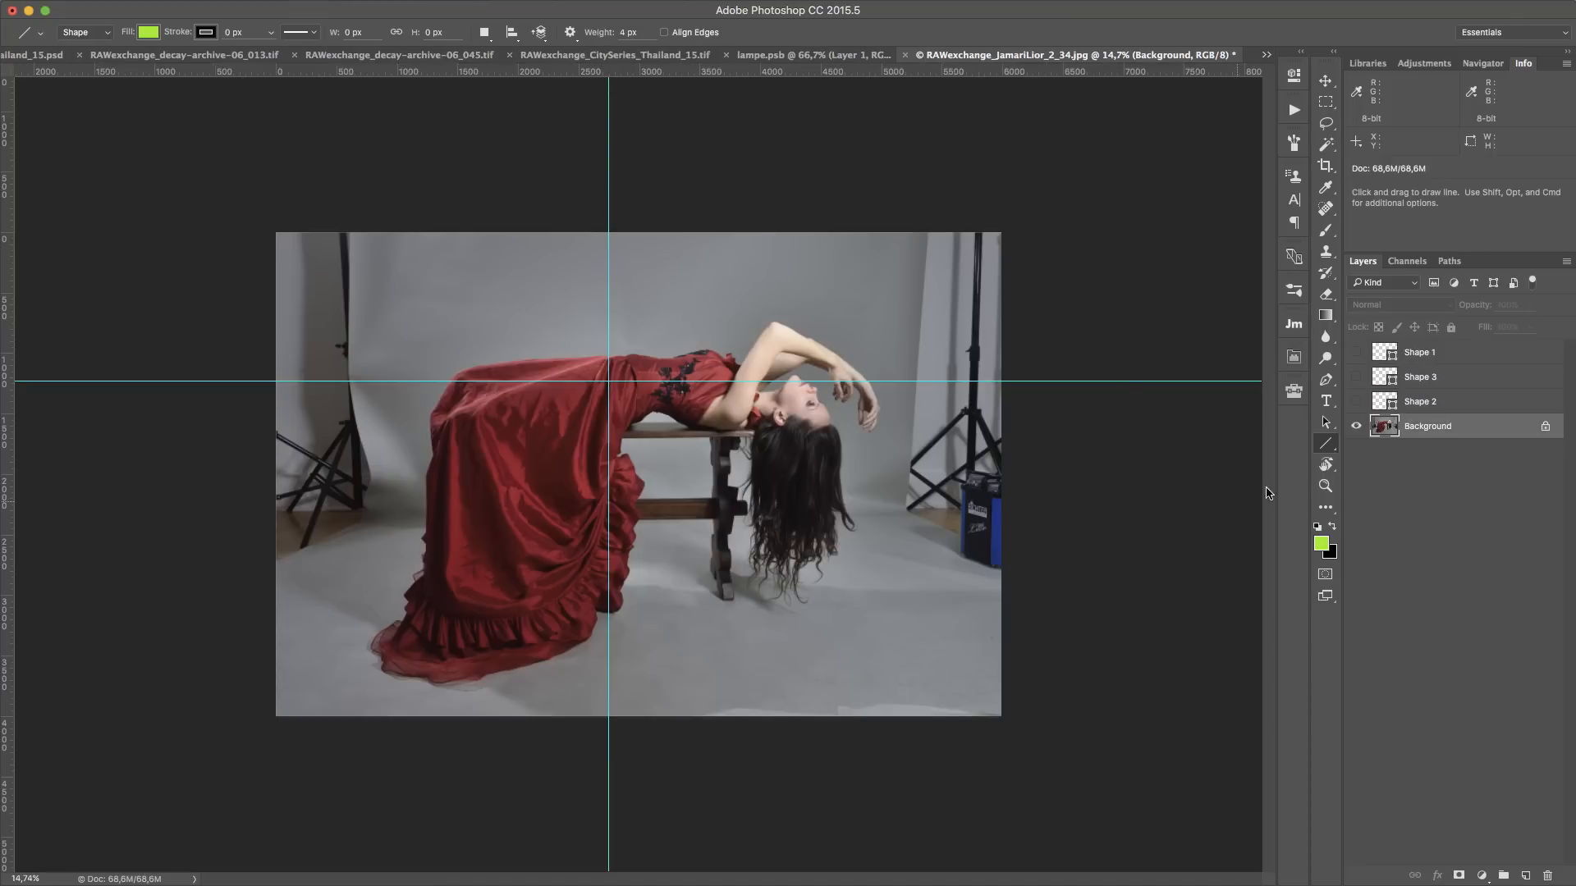
key(super+semicolon)
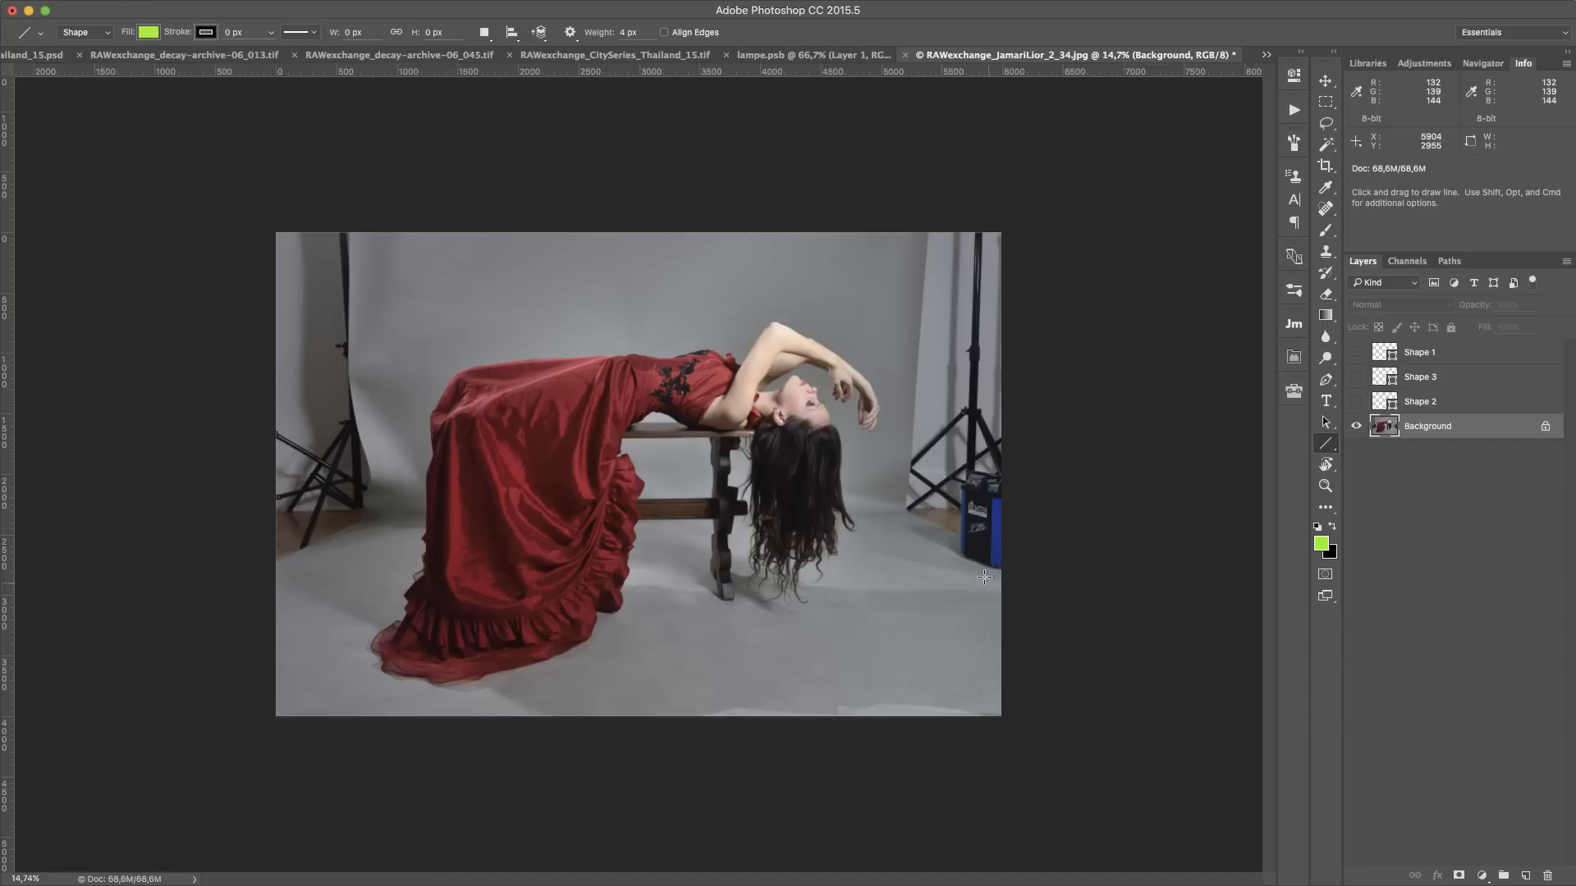
Paint over the light stand, blue case and backdrop edge beside the model's head with sampled greys and an 800 px brush
key(b)
alt+click(901, 548)
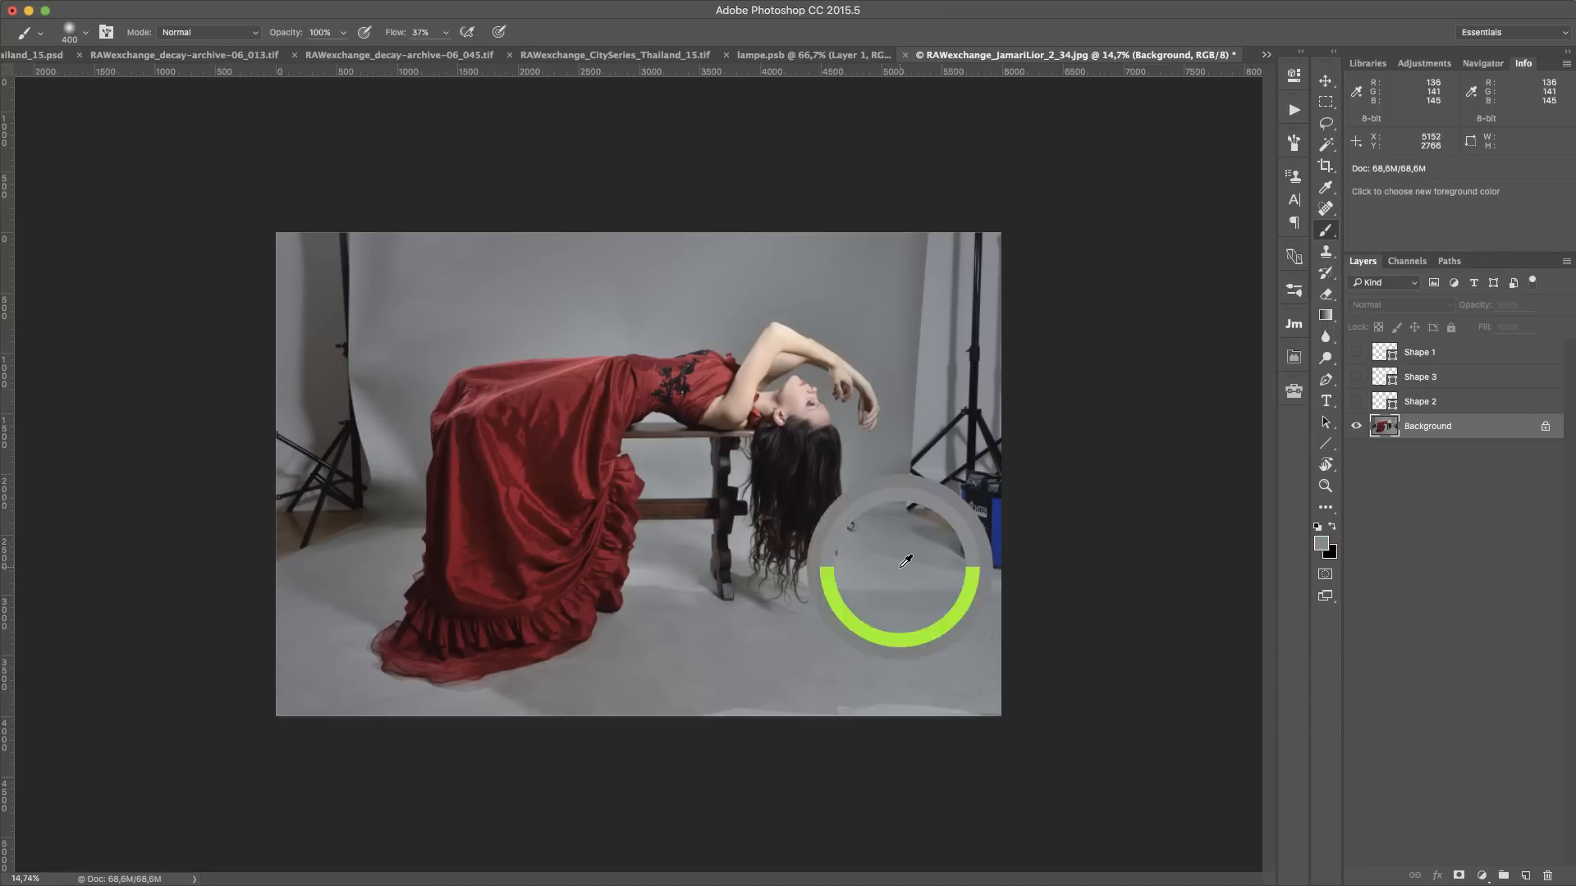
key(bracketright)
key(bracketright)
key(bracketright)
key(bracketright)
key(bracketright)
mouse_move(944, 566)
mouse_down()
mouse_move(946, 320)
mouse_move(948, 342)
mouse_move(1001, 371)
mouse_move(991, 190)
mouse_move(963, 435)
mouse_move(943, 352)
mouse_up()
alt+click(879, 254)
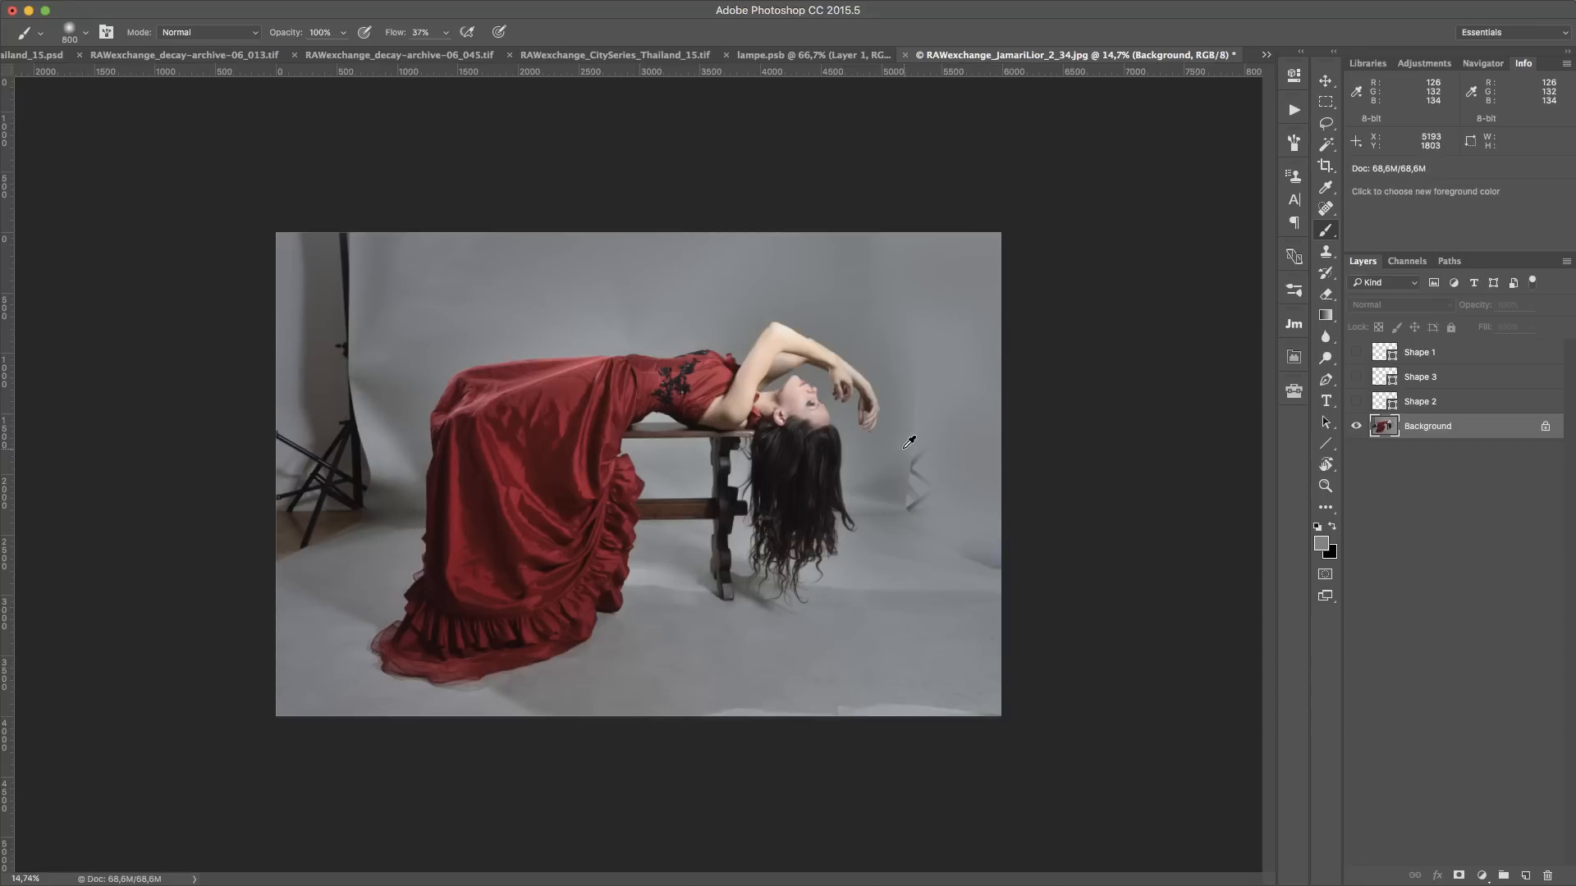
mouse_move(925, 450)
mouse_down()
mouse_move(919, 488)
mouse_move(913, 473)
mouse_move(1008, 622)
mouse_move(992, 581)
mouse_move(909, 697)
mouse_move(805, 721)
mouse_up()
drag(534, 731, 491, 735)
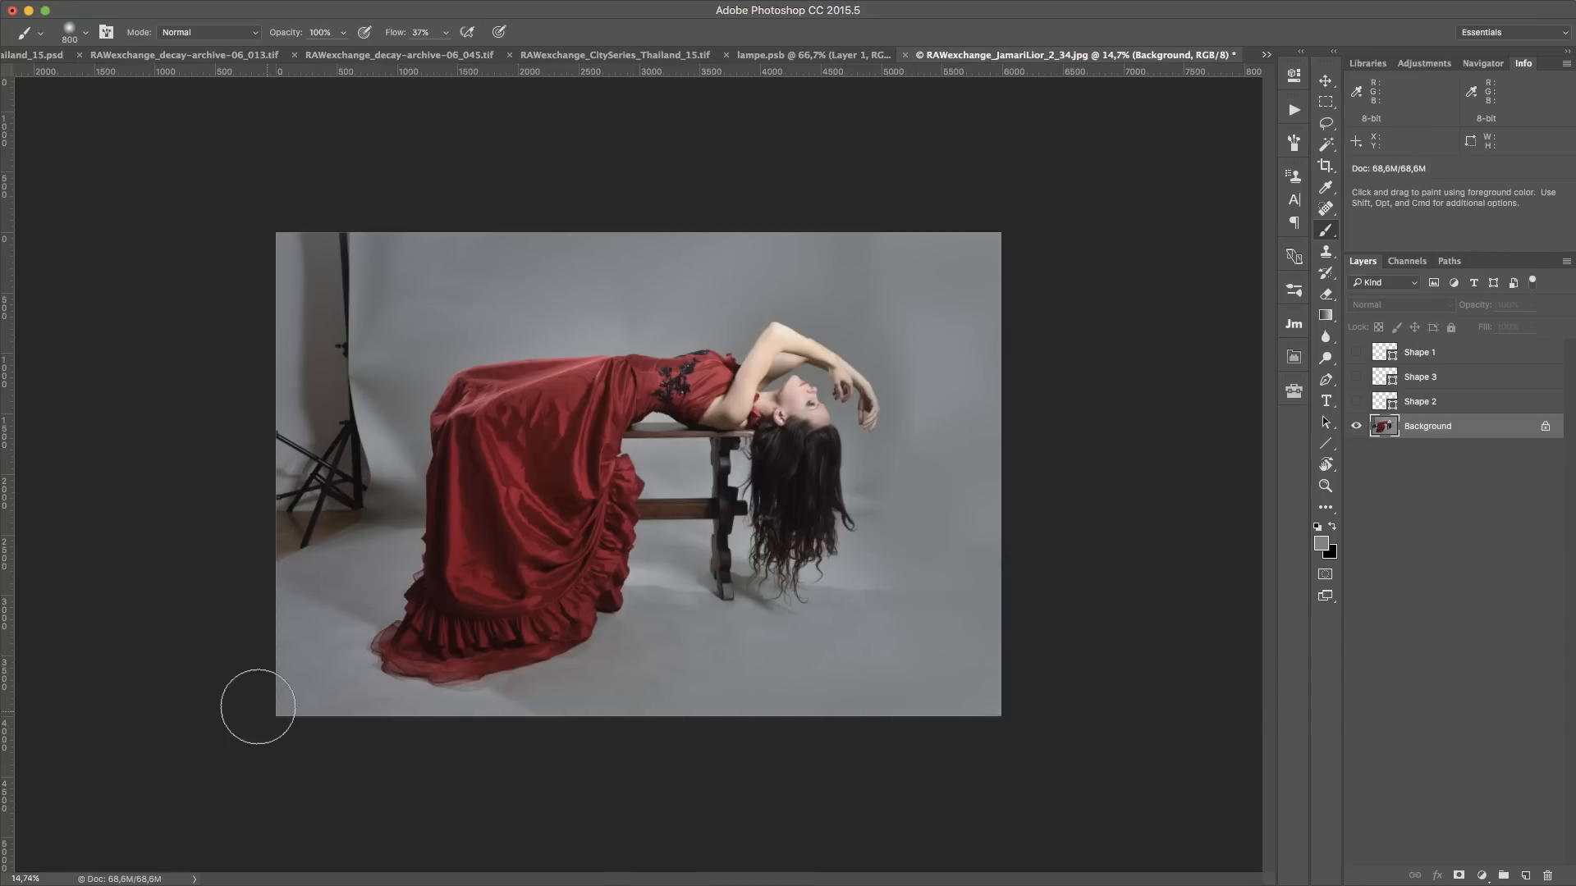
Paint out the light stand behind the dress with sampled backdrop grey, stepping back over the last strokes and repainting them
alt+click(316, 596)
mouse_move(319, 566)
mouse_down()
mouse_move(301, 444)
mouse_move(328, 380)
mouse_move(361, 450)
mouse_move(357, 511)
mouse_move(374, 339)
mouse_move(326, 278)
mouse_move(282, 342)
mouse_move(299, 221)
mouse_move(321, 188)
mouse_move(410, 215)
mouse_move(295, 347)
mouse_move(446, 243)
mouse_move(663, 247)
mouse_up()
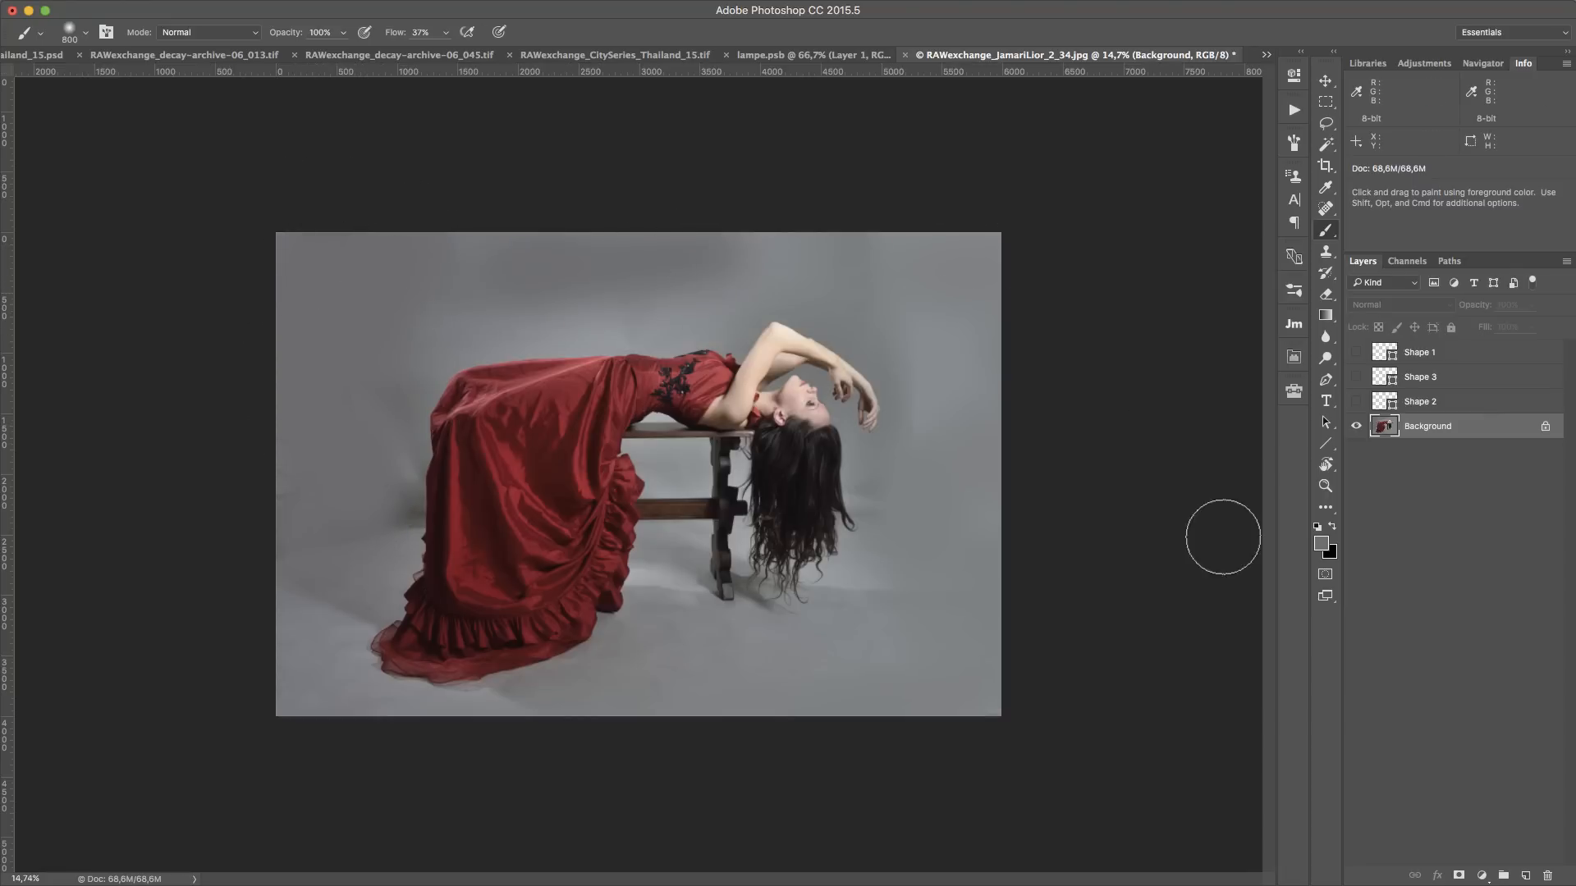
key(super+alt+z)
key(super+alt+z)
mouse_move(389, 252)
mouse_down()
mouse_move(335, 310)
mouse_move(296, 325)
mouse_move(288, 269)
mouse_move(356, 309)
mouse_move(371, 279)
mouse_move(341, 382)
mouse_move(330, 559)
mouse_move(353, 533)
mouse_up()
mouse_move(382, 453)
mouse_down()
mouse_move(366, 406)
mouse_move(358, 478)
mouse_move(300, 426)
mouse_move(301, 502)
mouse_up()
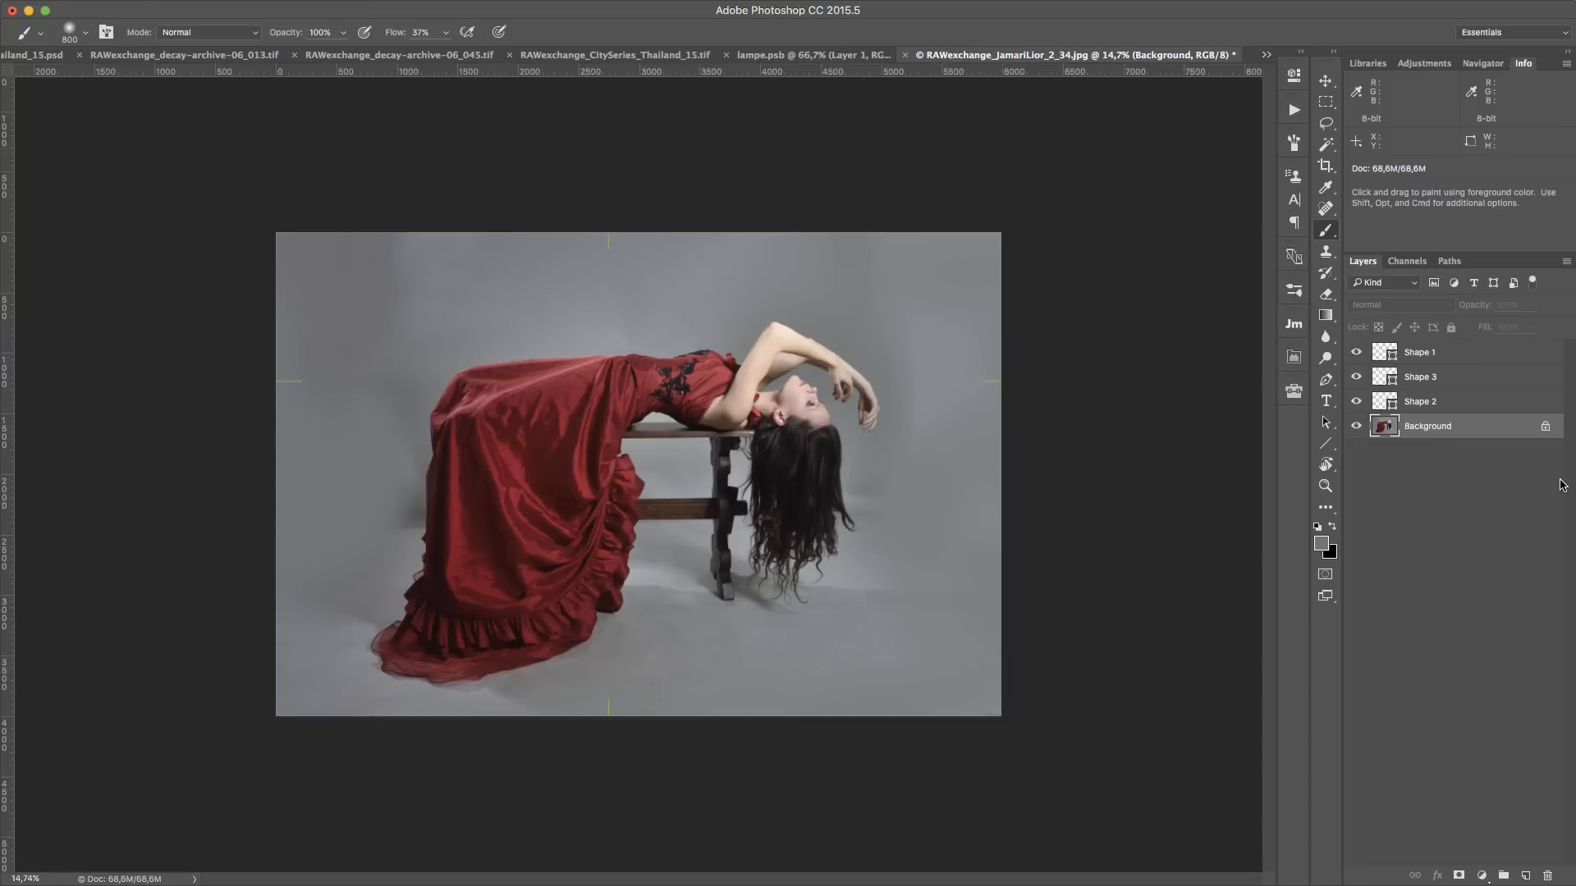
Flatten the model photo with its edge marks and copy the whole image into RAWexchange_decay-archive-06_013.tif
click(266, 1)
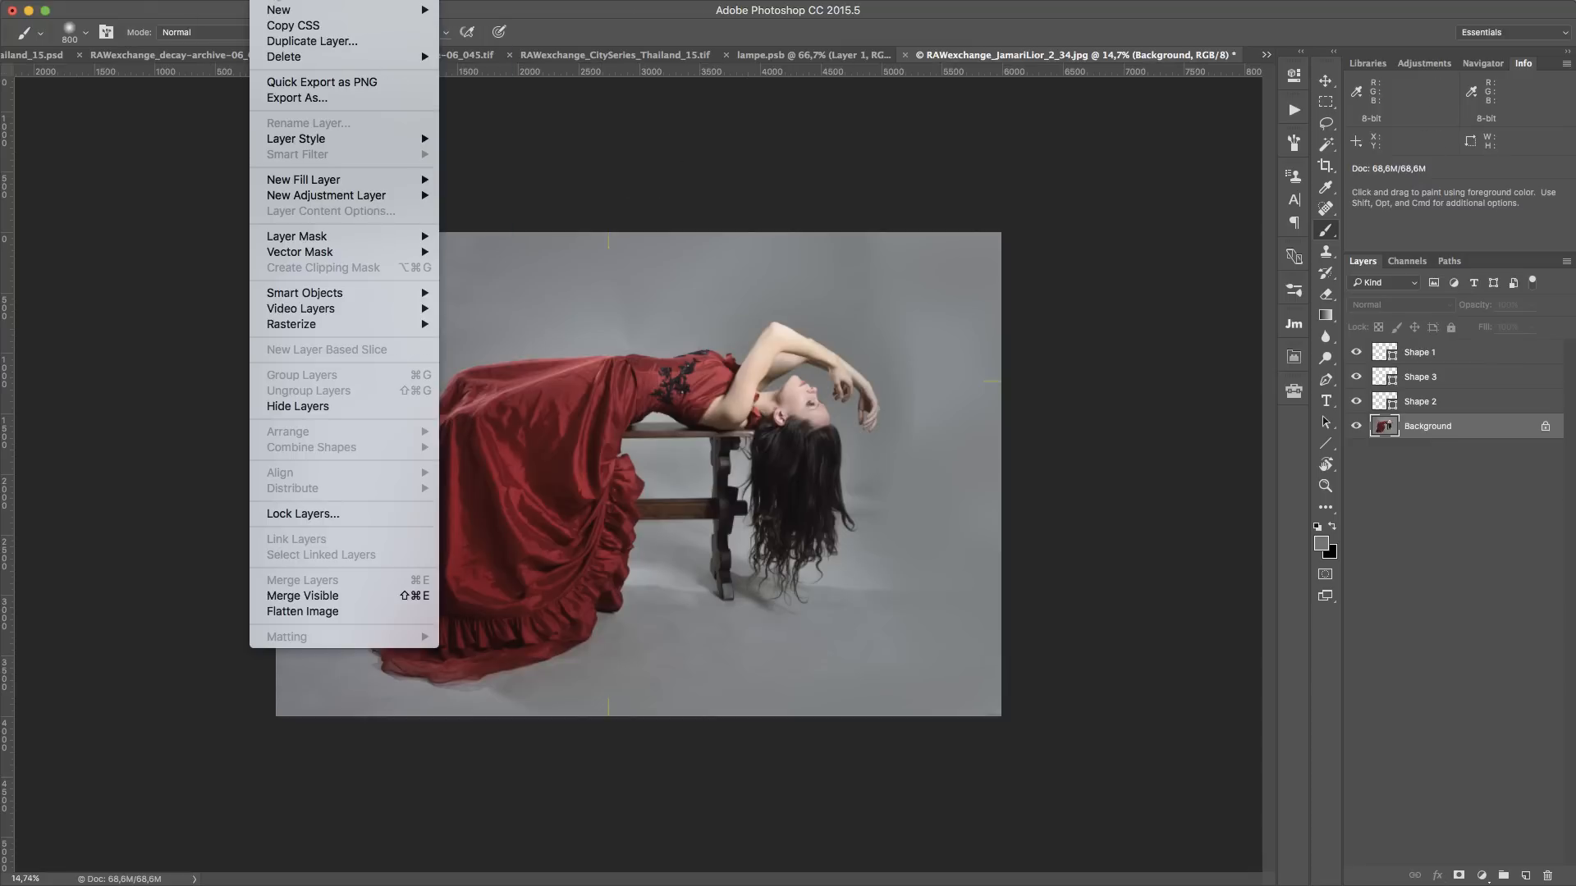
click(316, 611)
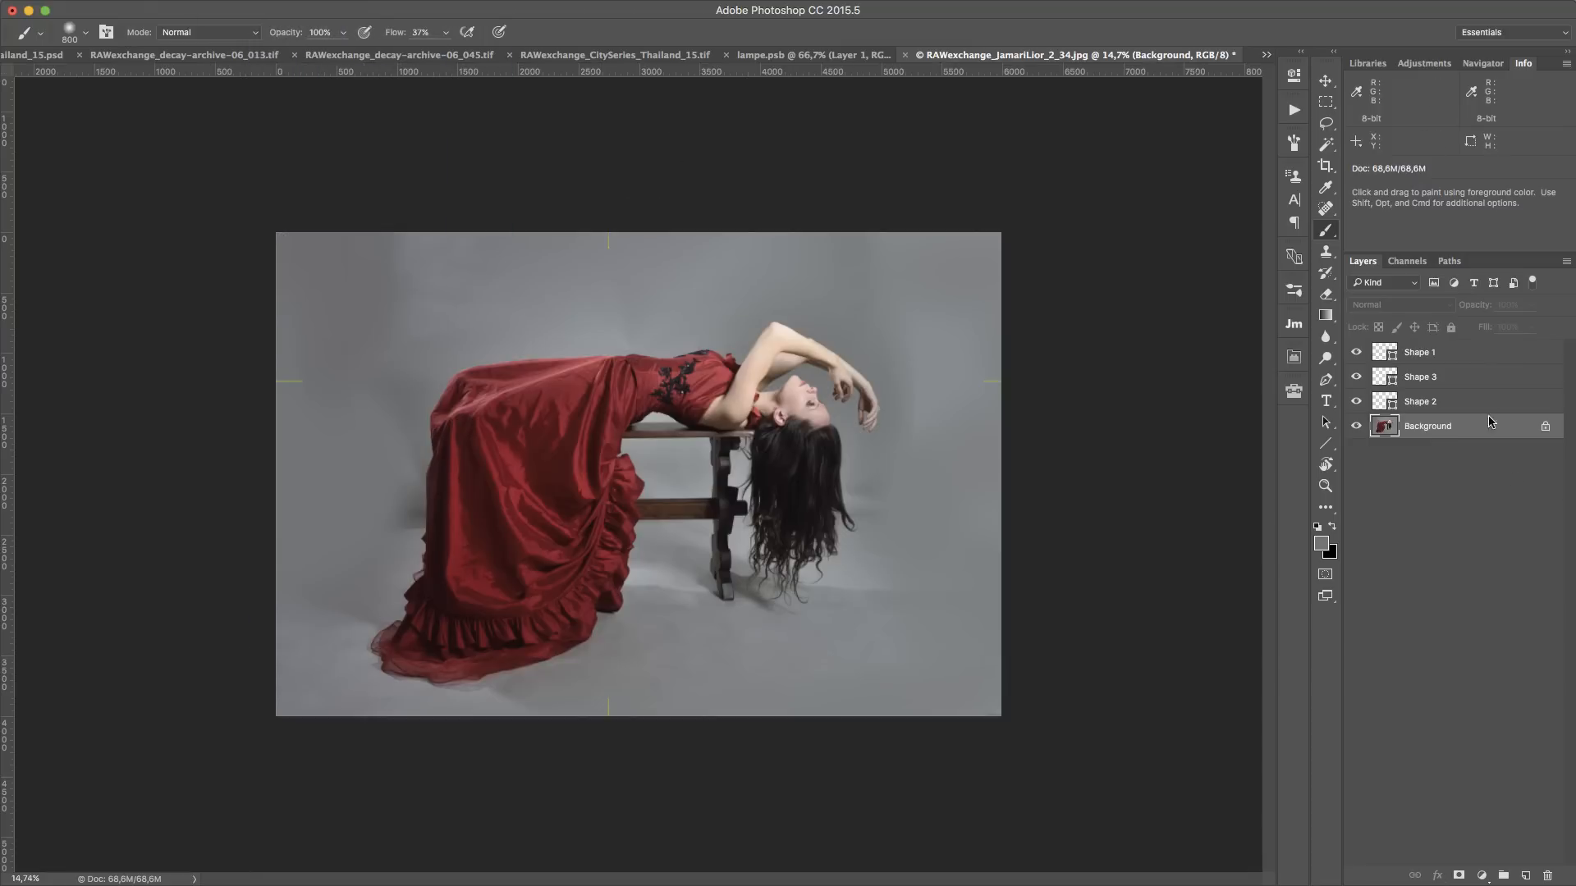
super+click(1384, 352)
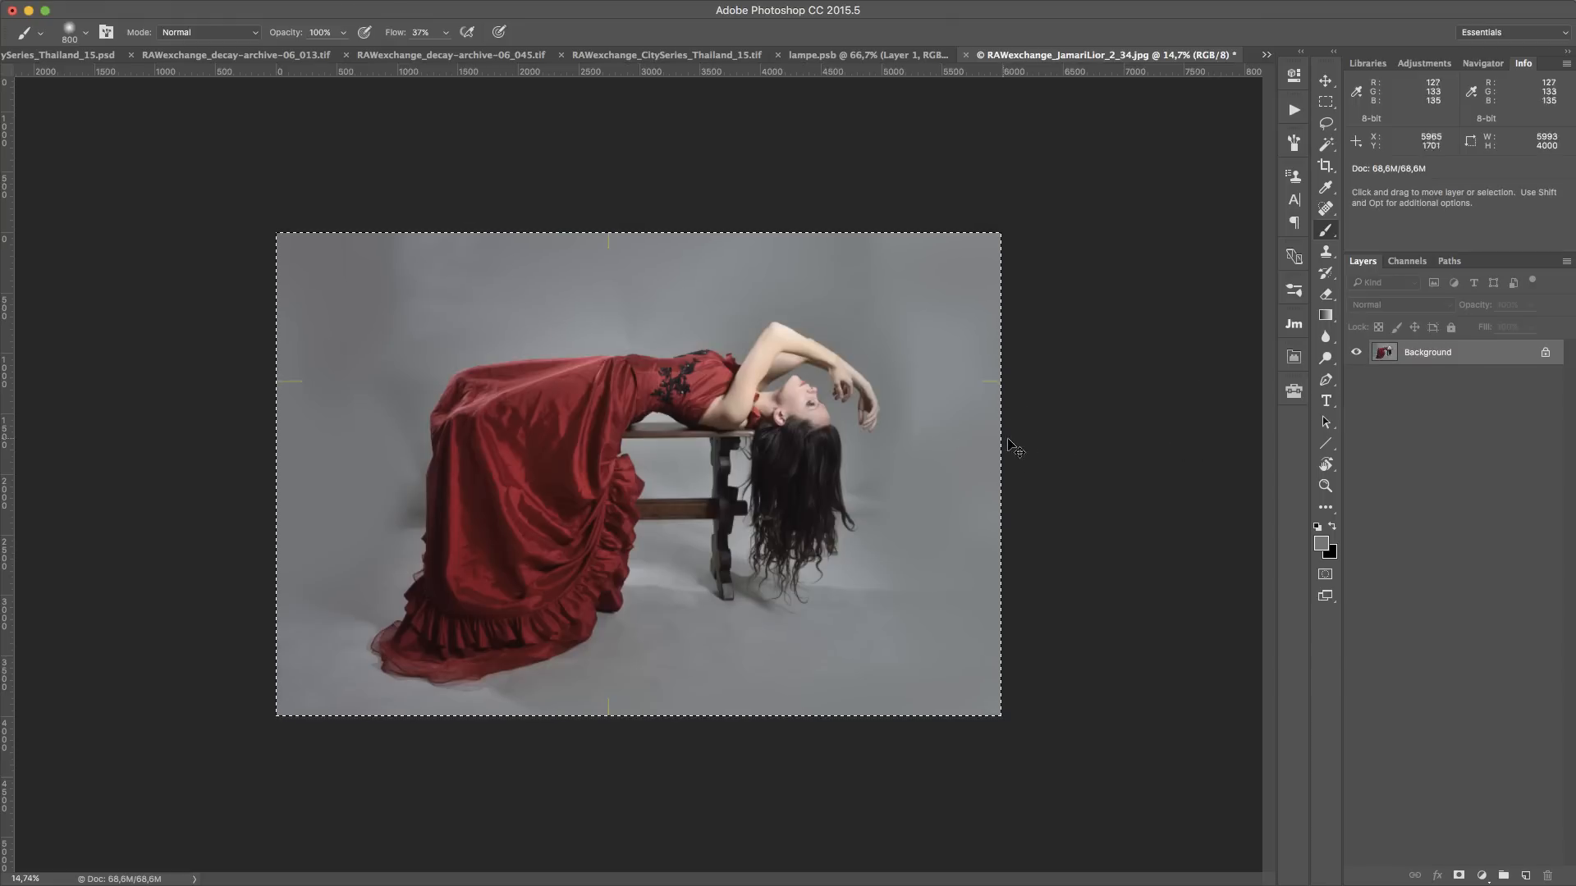
click(295, 56)
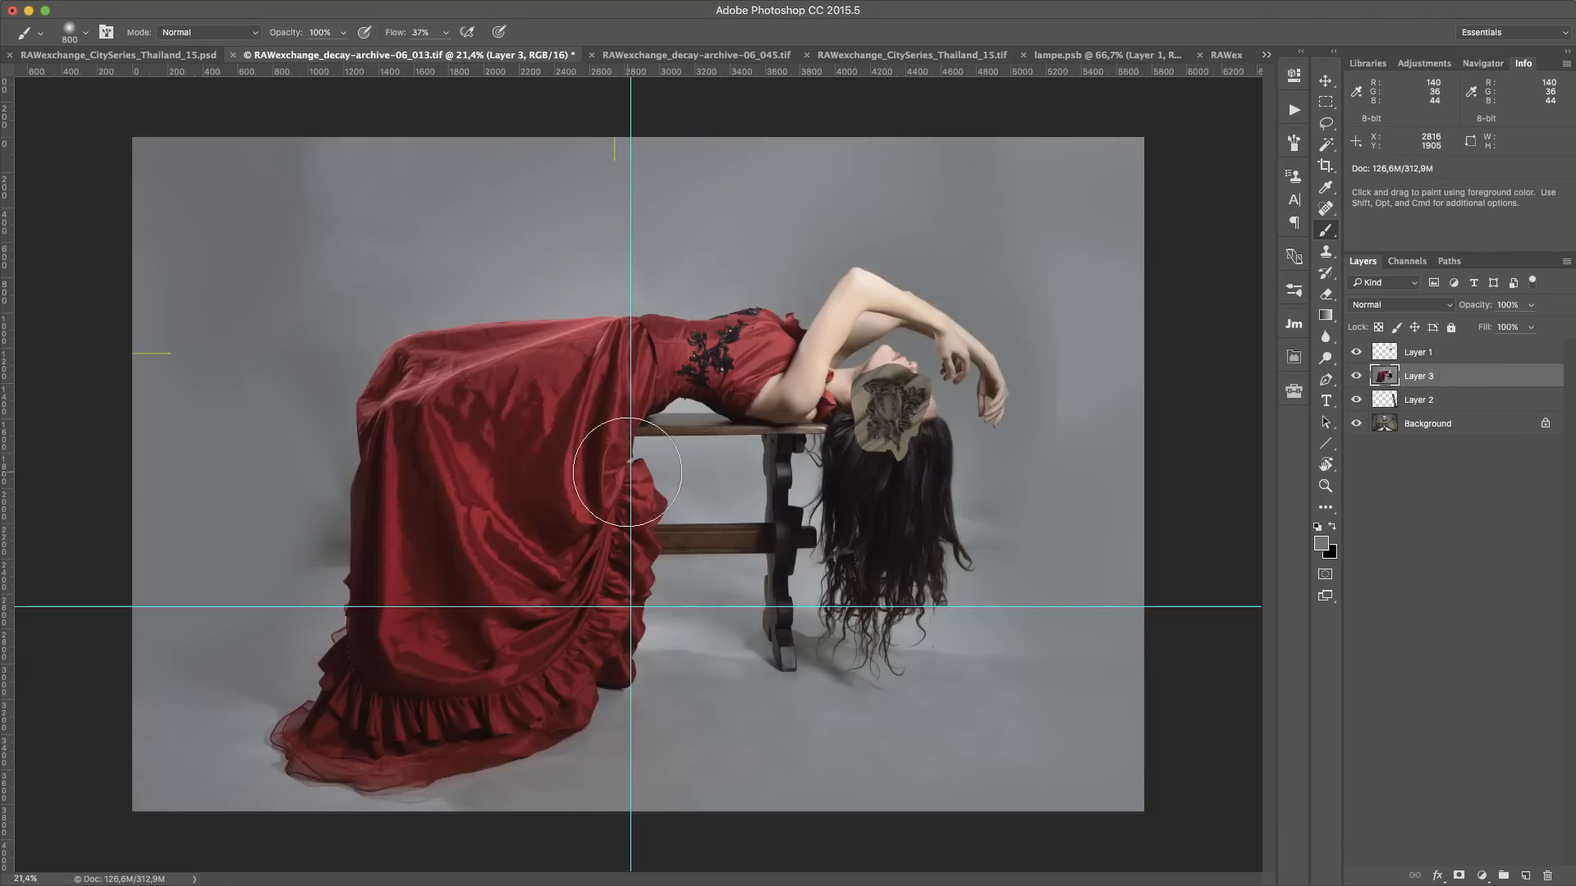
Scale the pasted model photo to about 57% and place it over the lower middle of the hall
key(super+t)
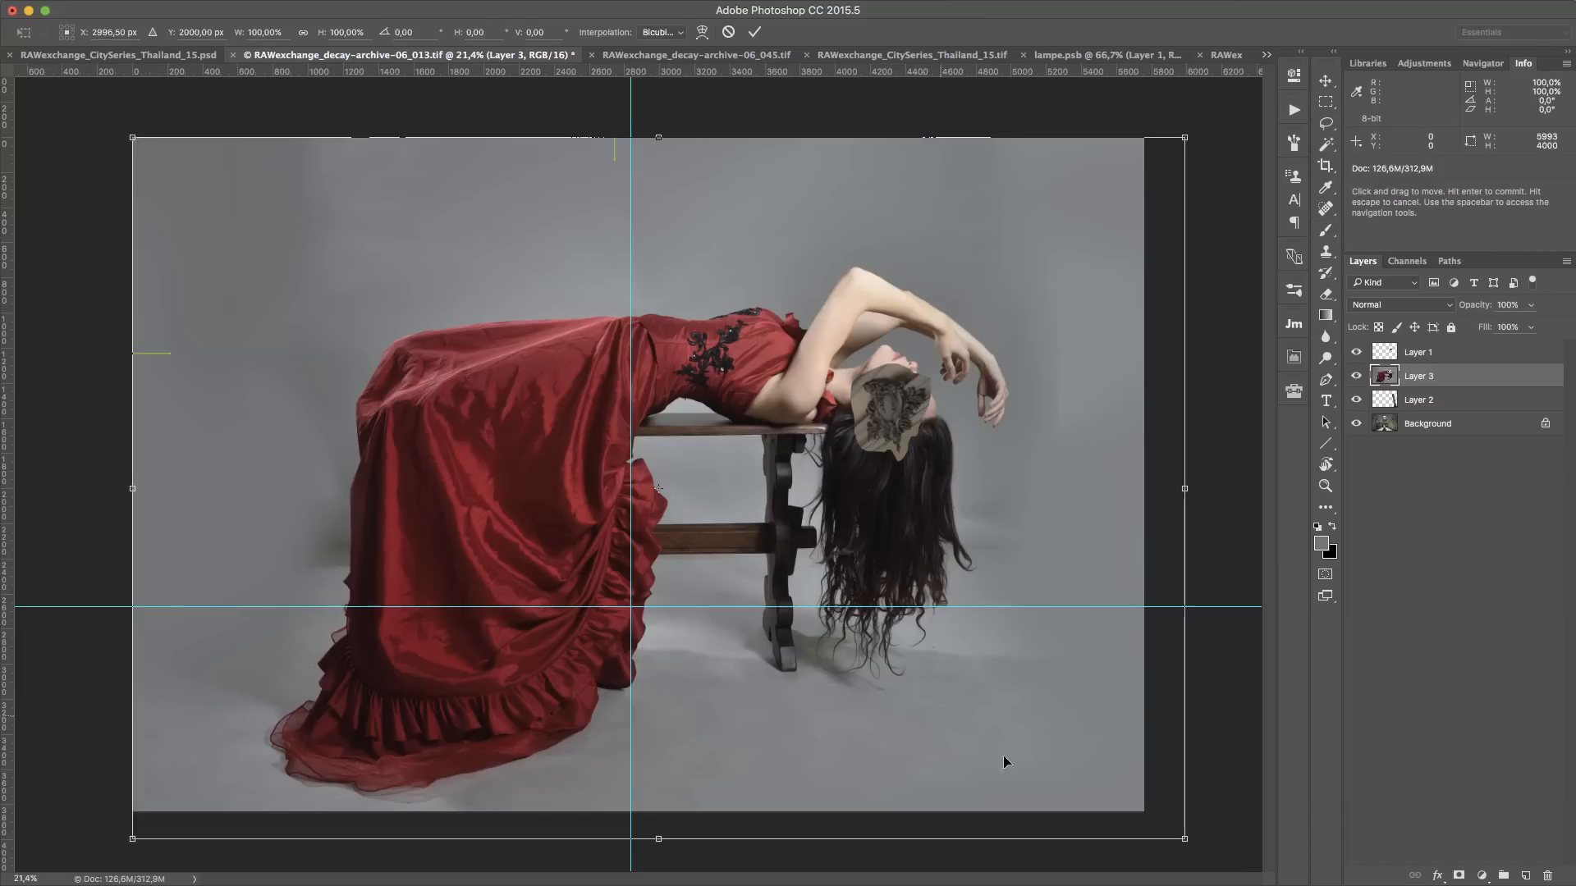
drag(1184, 135, 948, 272)
drag(654, 321, 686, 320)
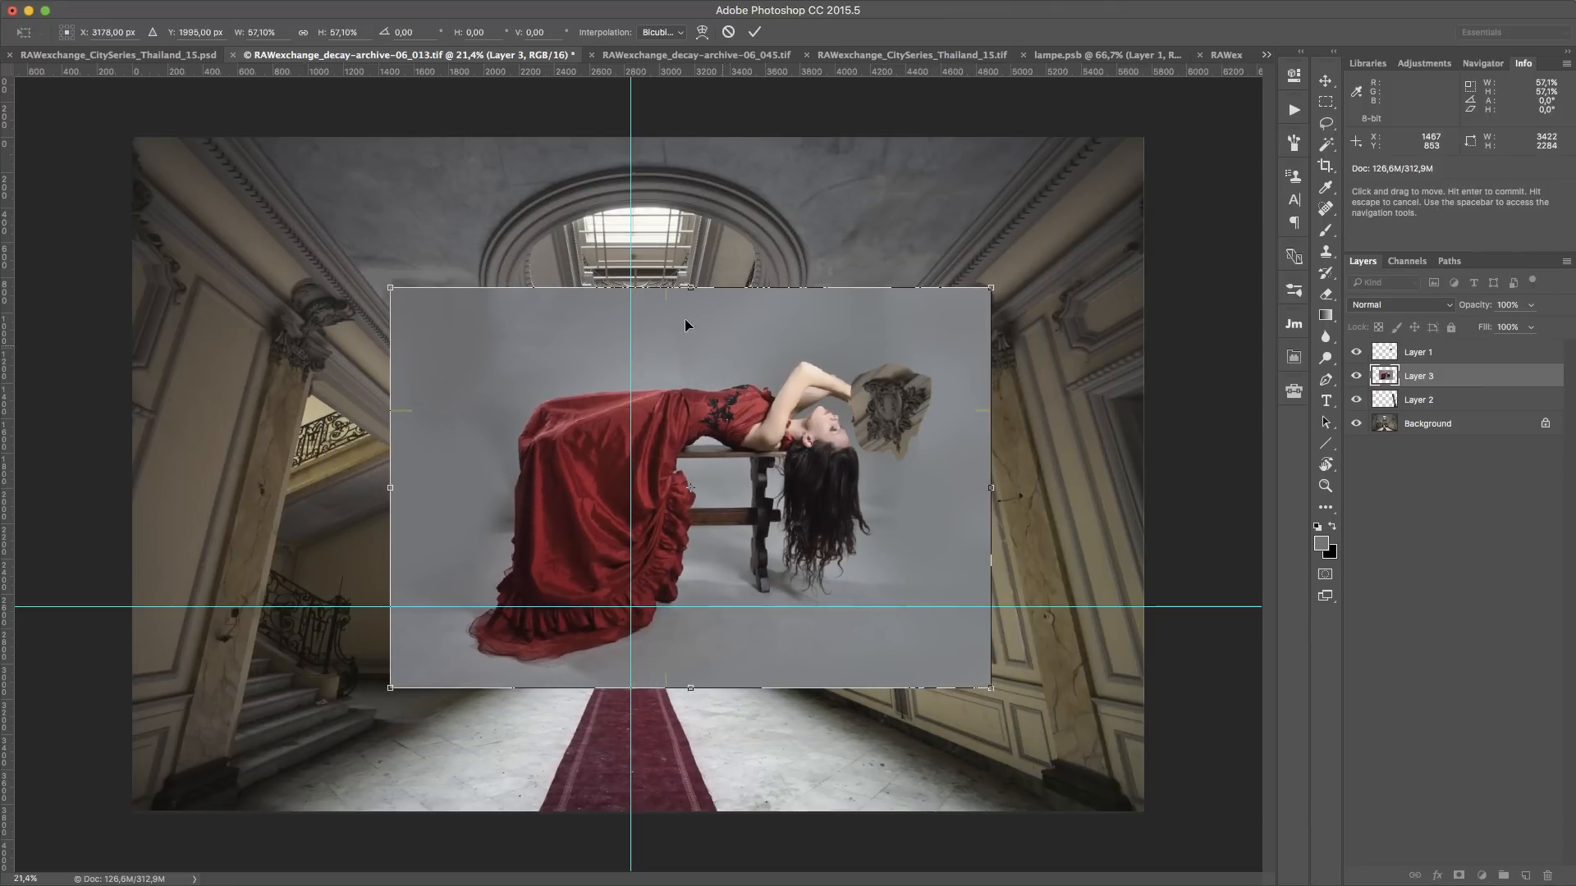
drag(966, 473, 862, 569)
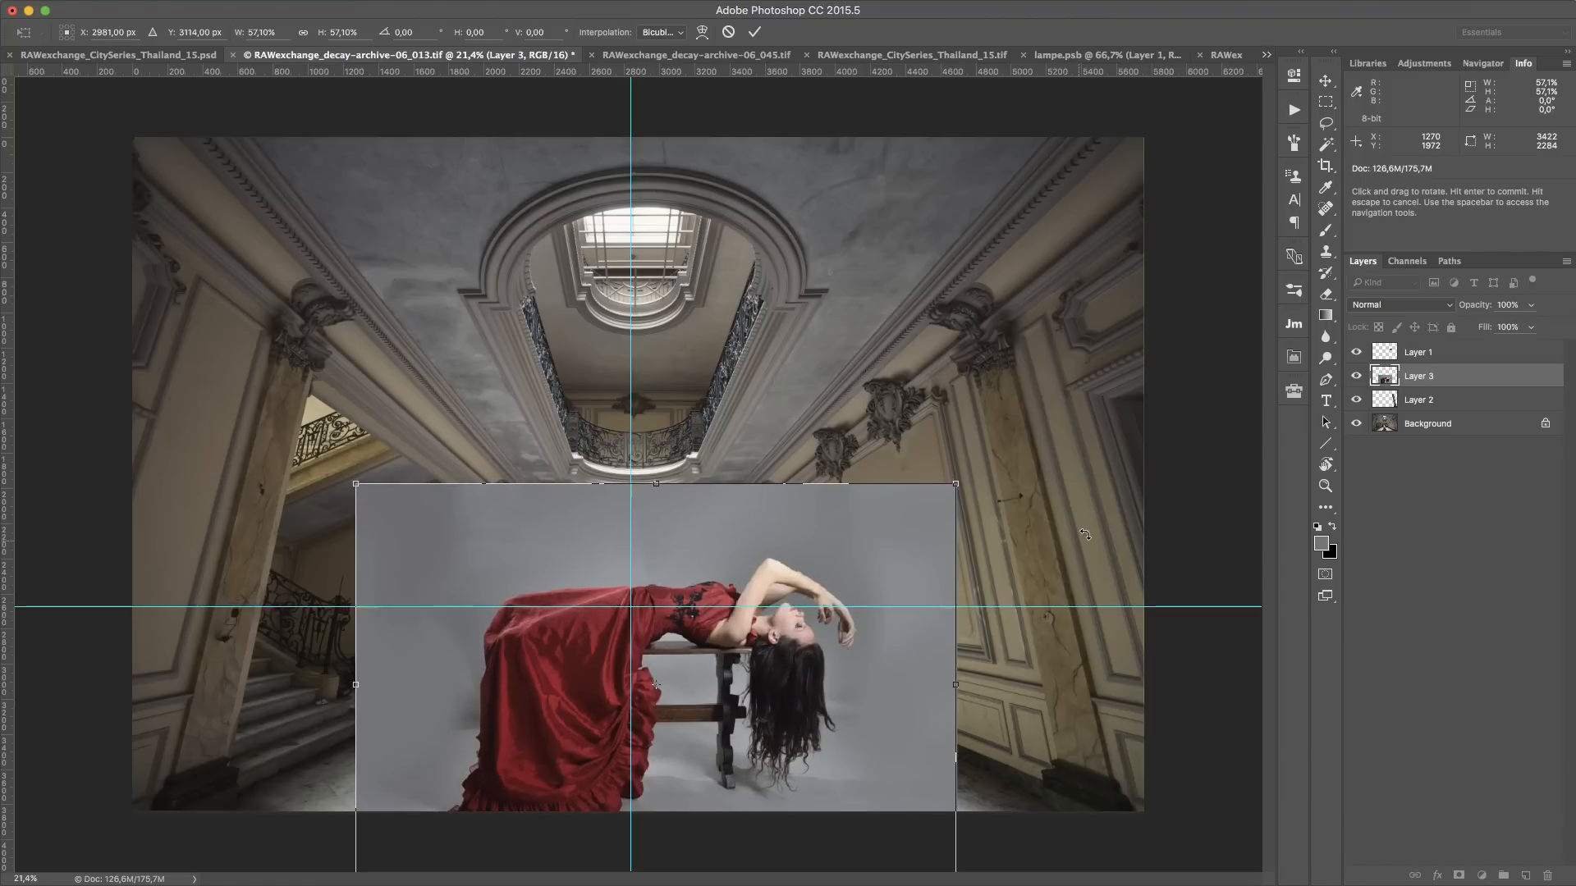
key(Return)
key(b)
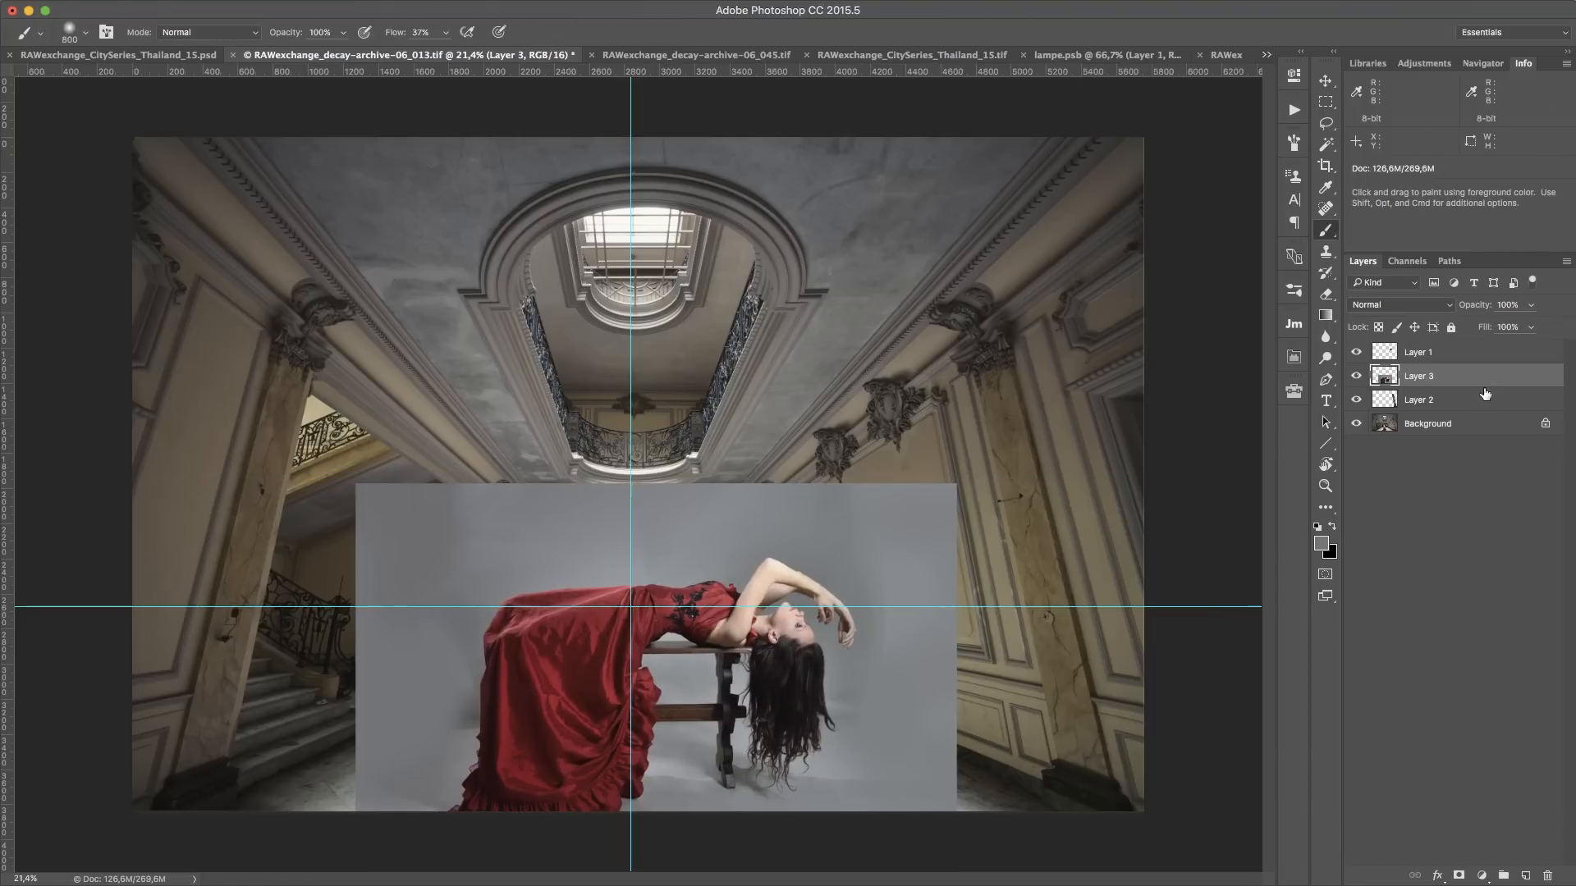
Move Layer 3 below Layer 2, and hide Layer 1, Layer 2 and the guides
drag(1485, 394, 1483, 408)
drag(1355, 376, 1356, 352)
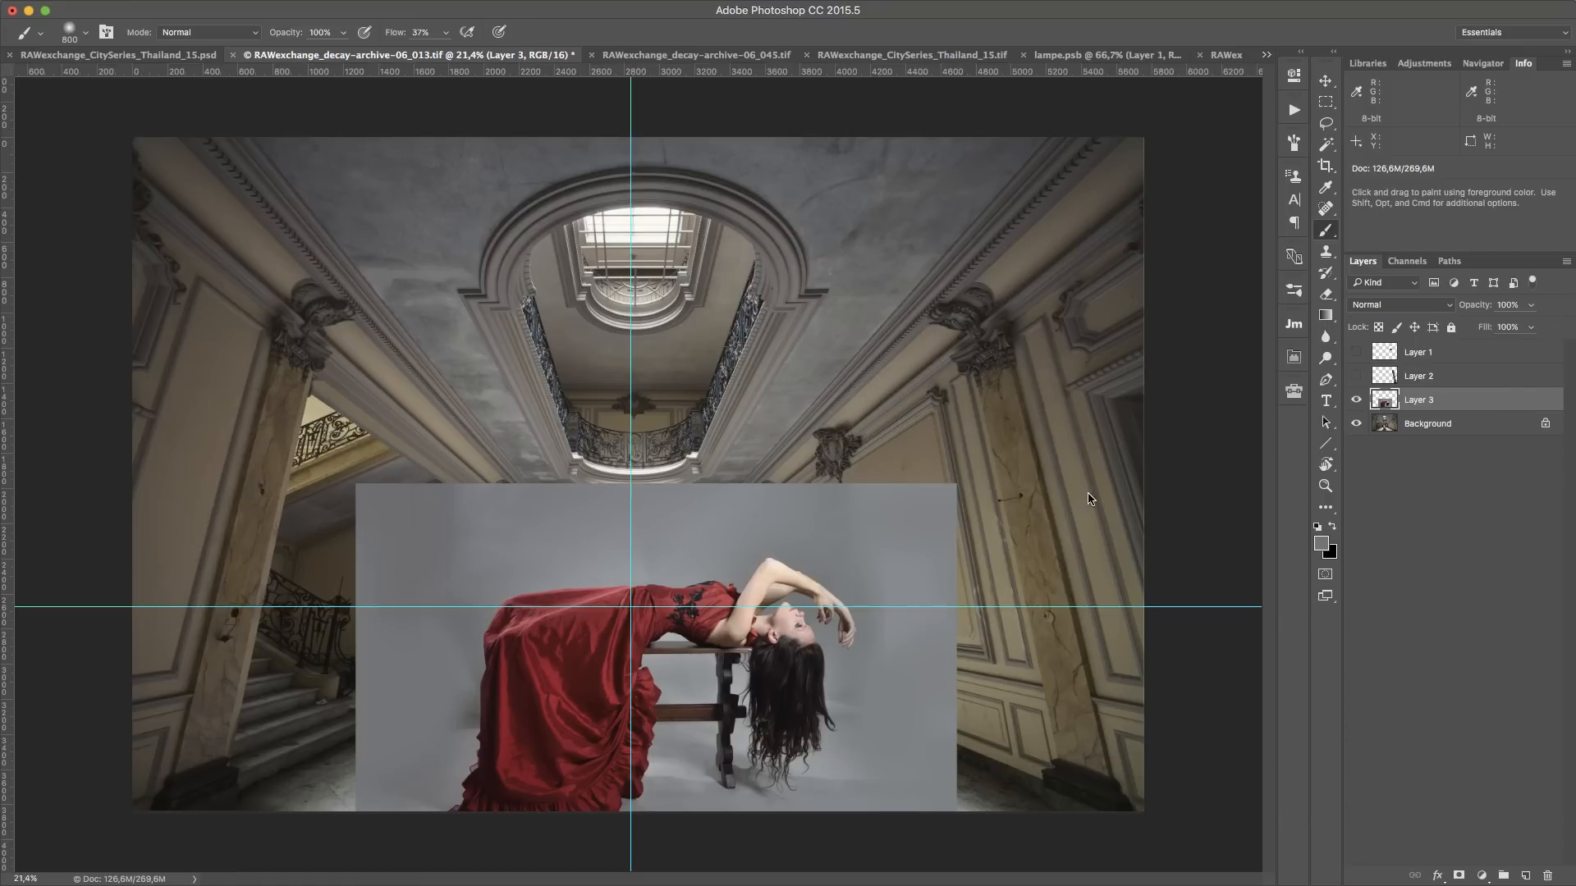
key(super+h)
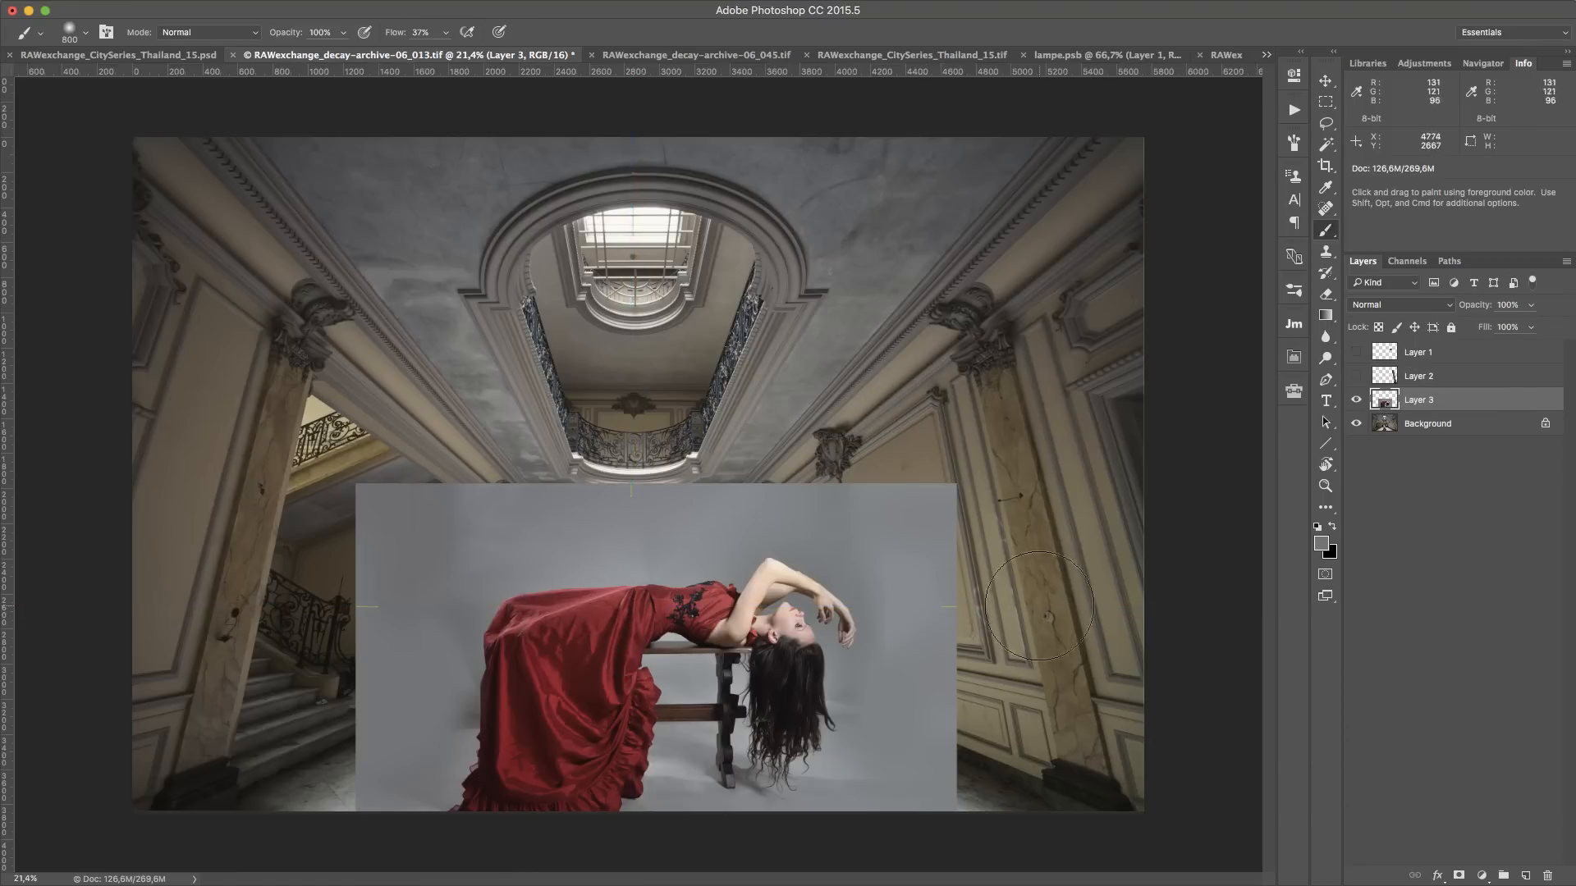
Set Layer 3 to Multiply and brighten it with a clipped Levels adjustment, midtones at 3.00
click(1413, 306)
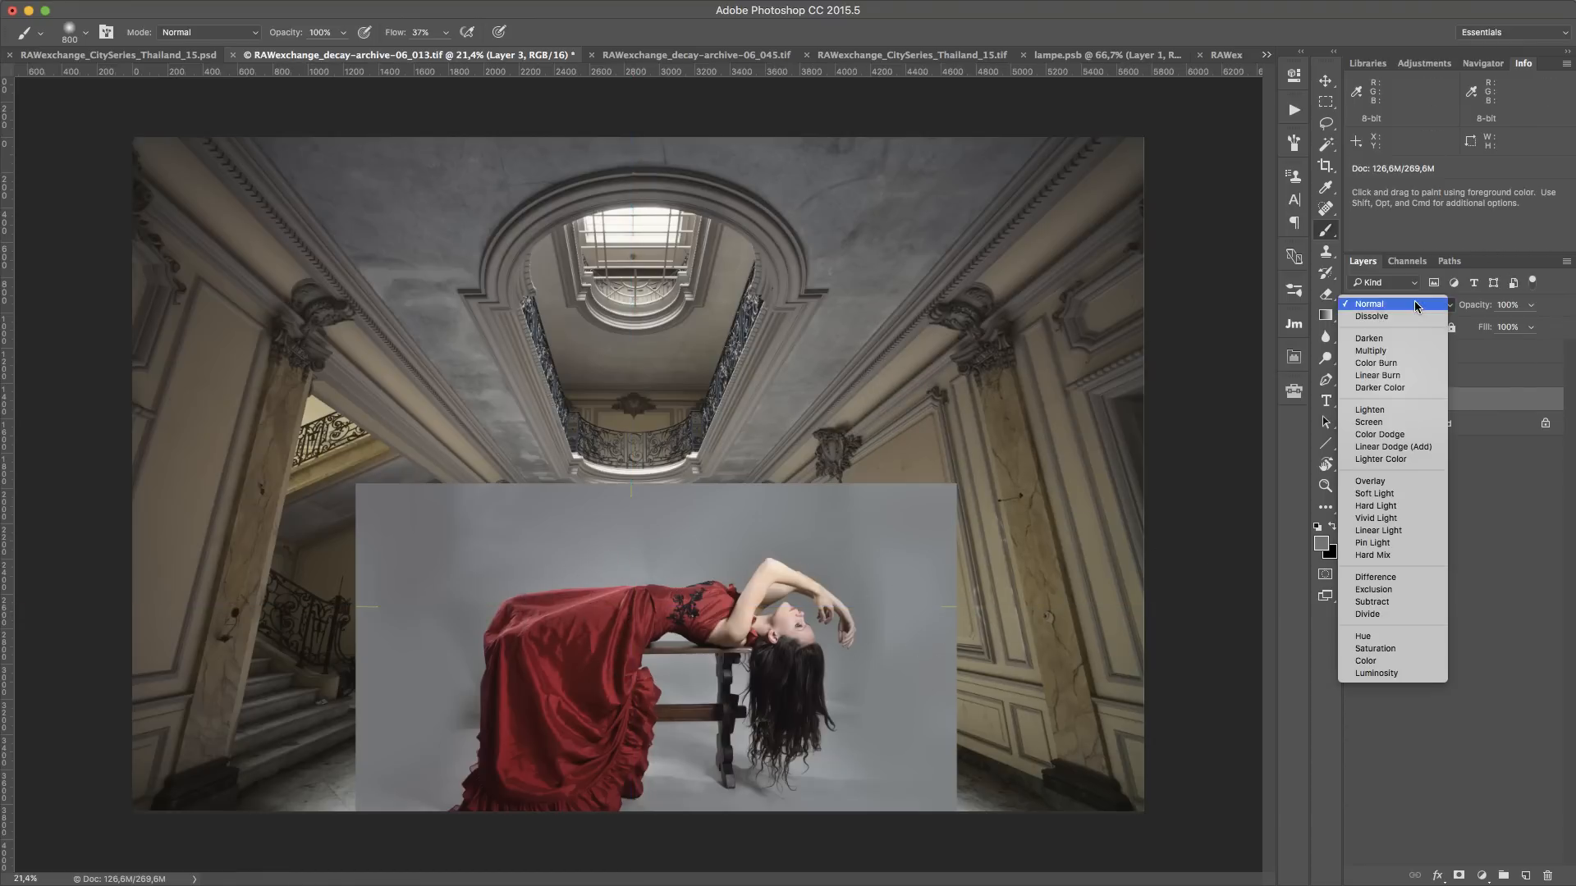
click(1406, 351)
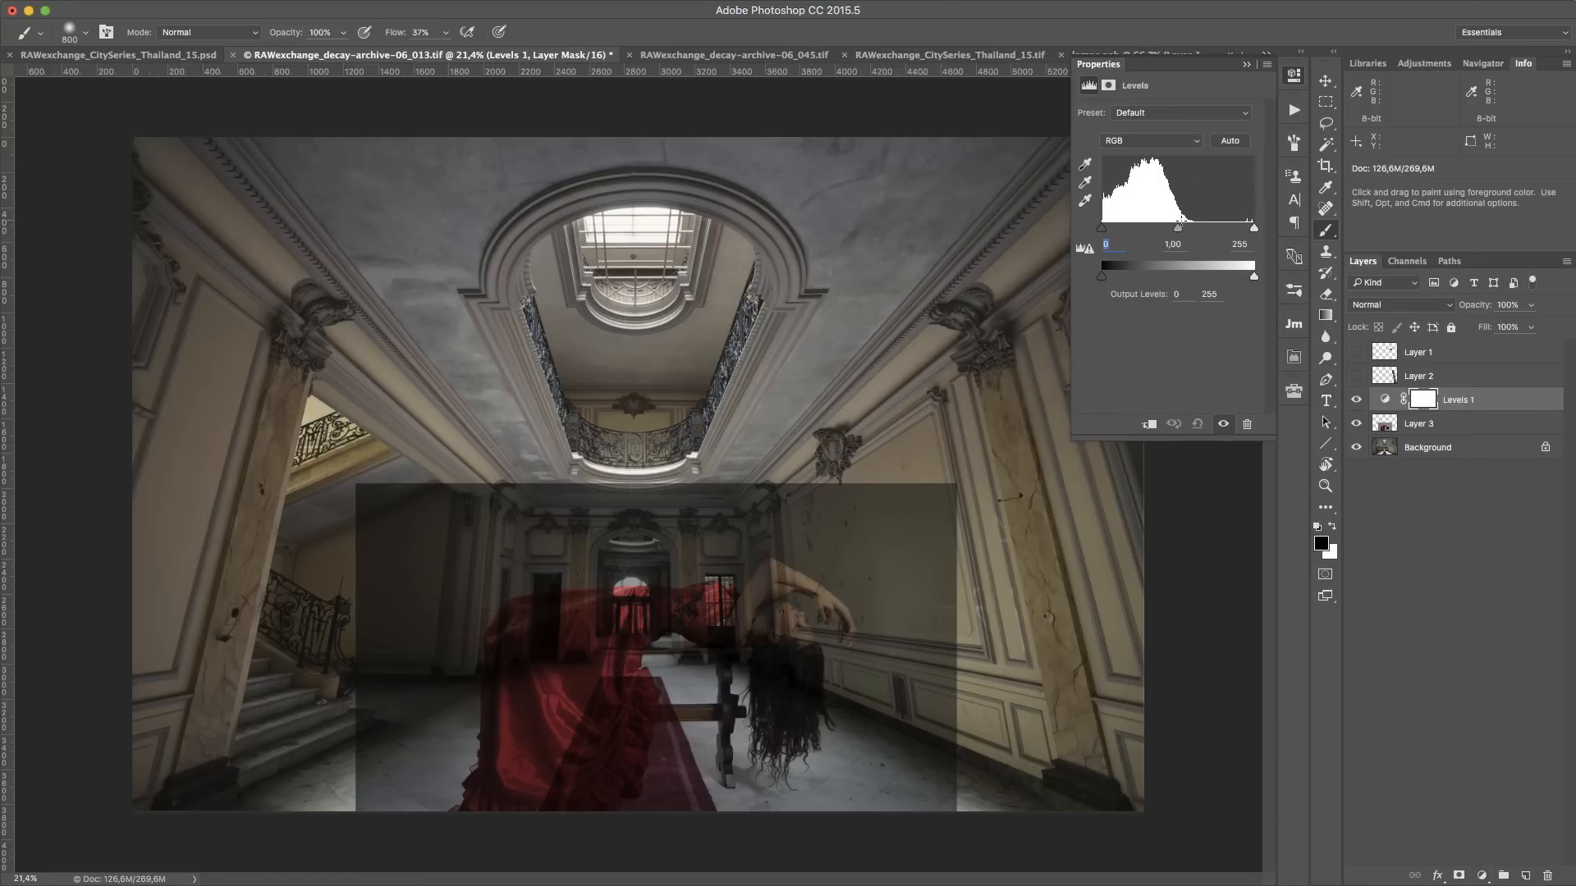
drag(1187, 231, 1150, 230)
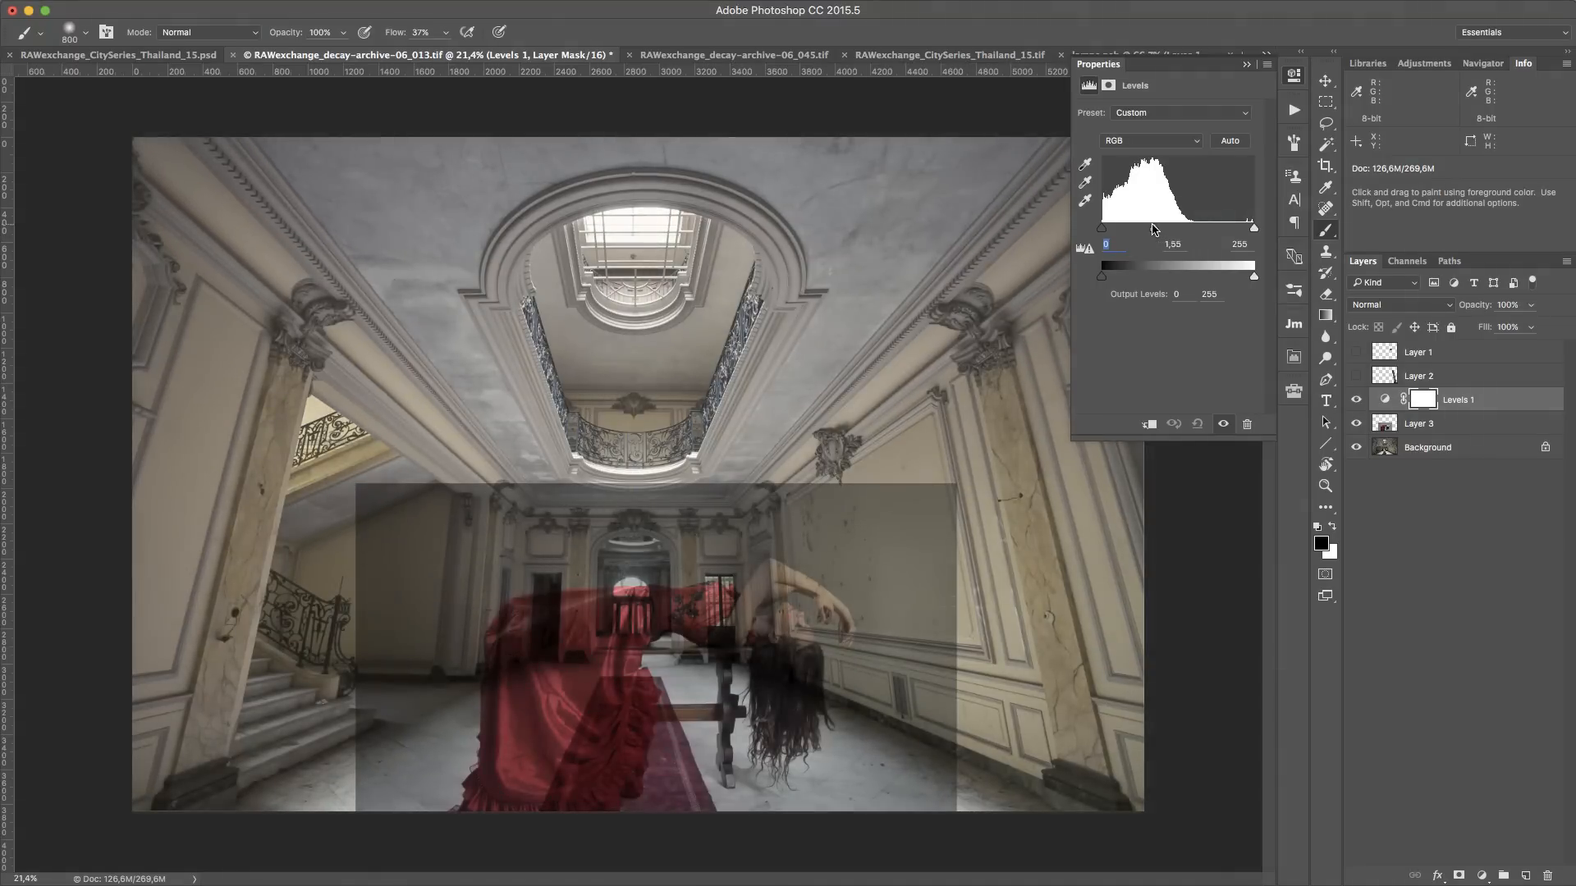
alt+click(1497, 405)
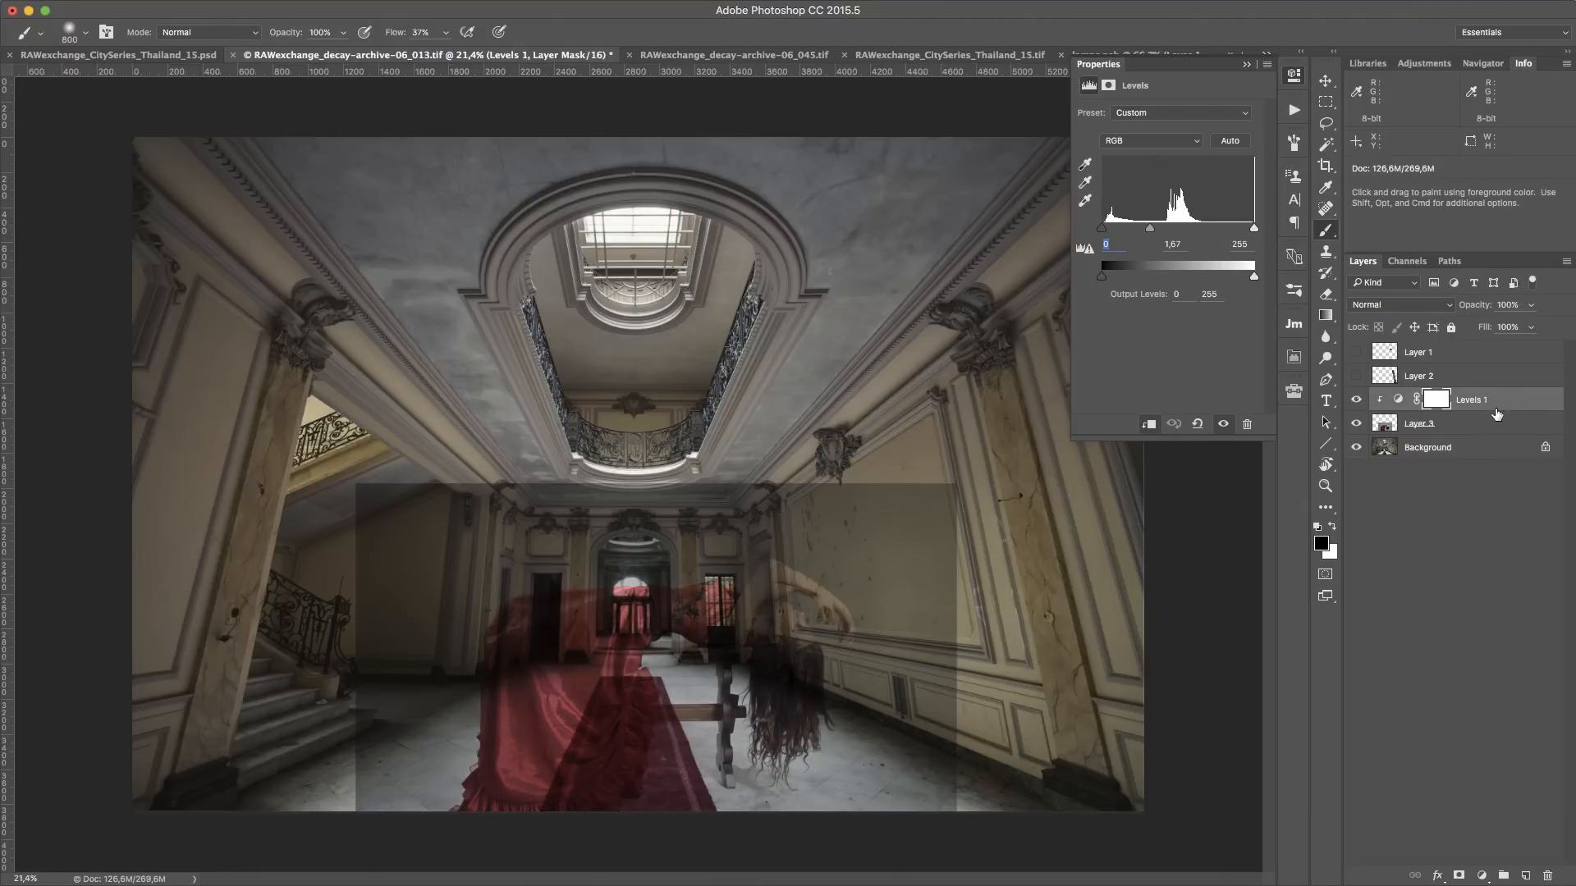
drag(1140, 235, 1124, 238)
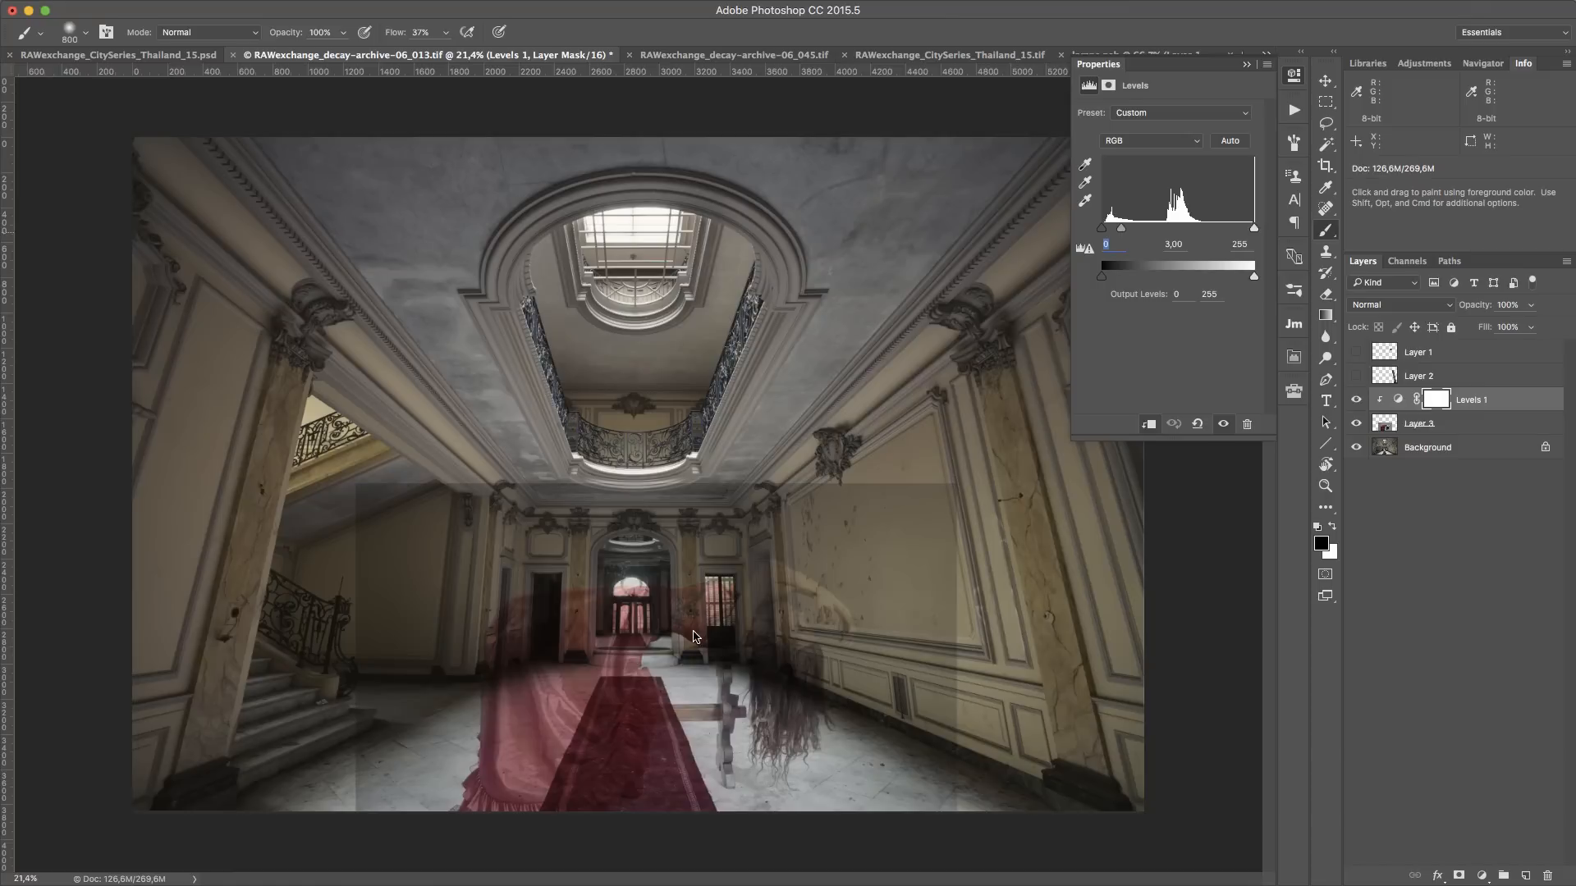
Show the guides and scale Layer 3 to about 69% with its transform centre on the guides' crossing
scroll(693, 636, down, 2)
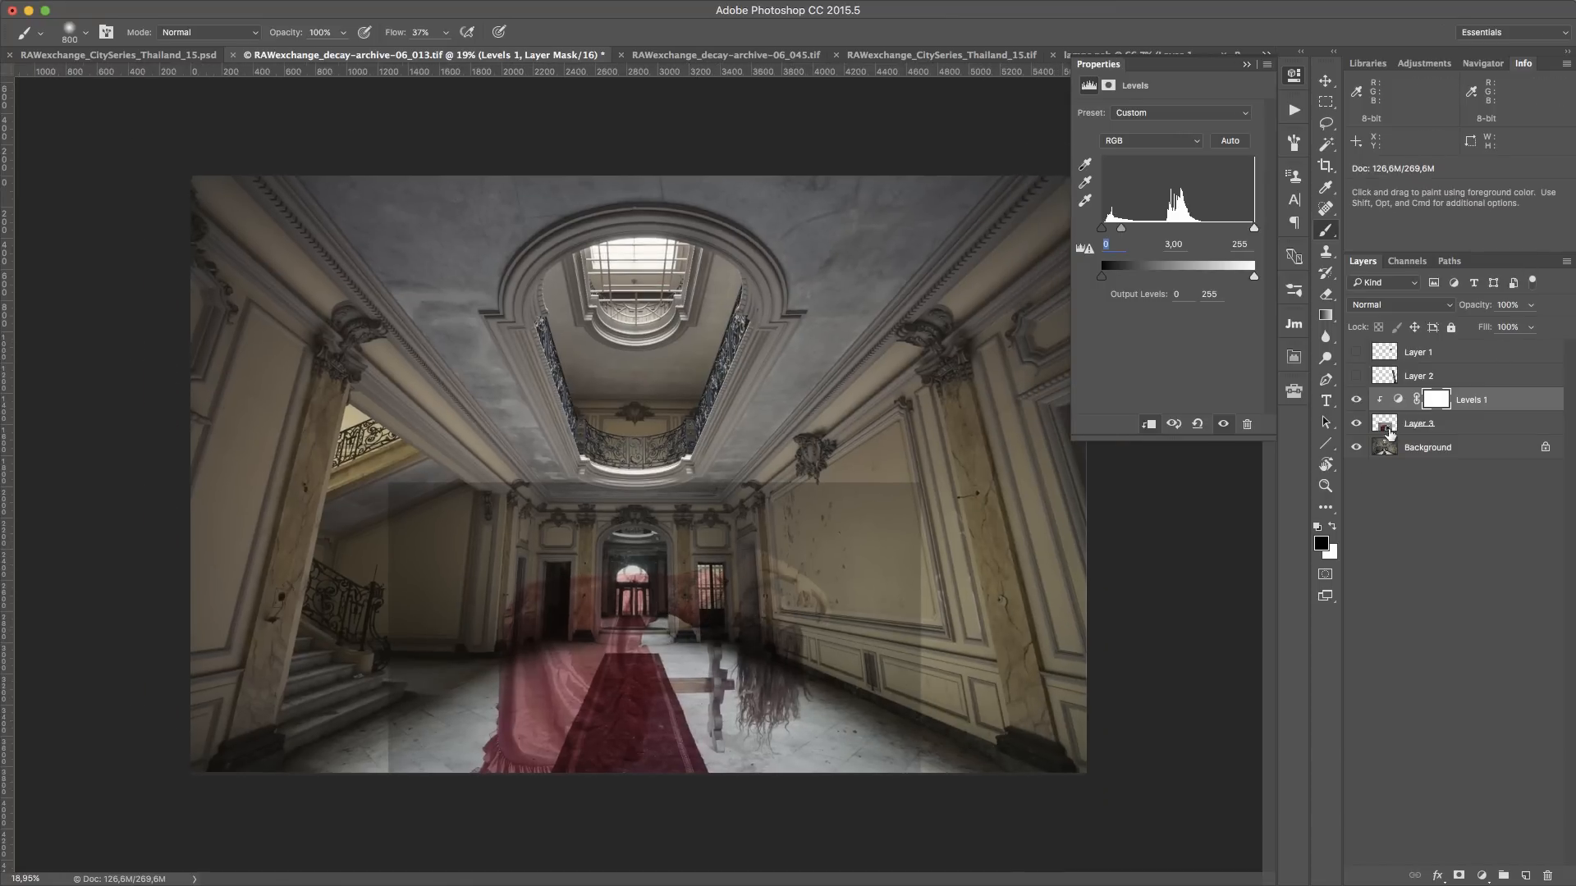
click(1428, 424)
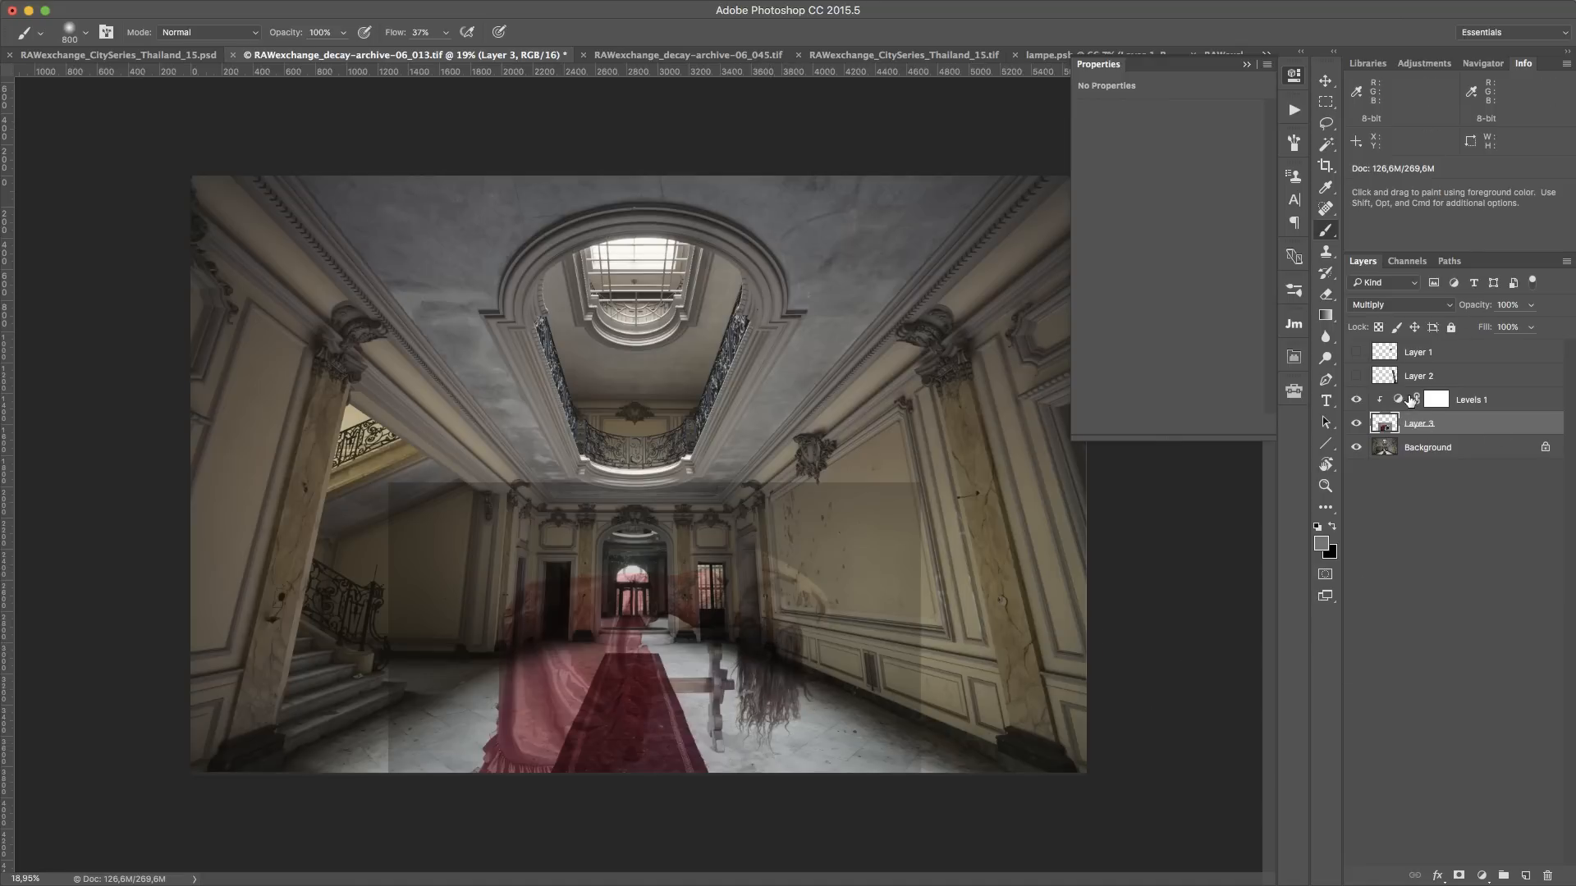
click(1295, 76)
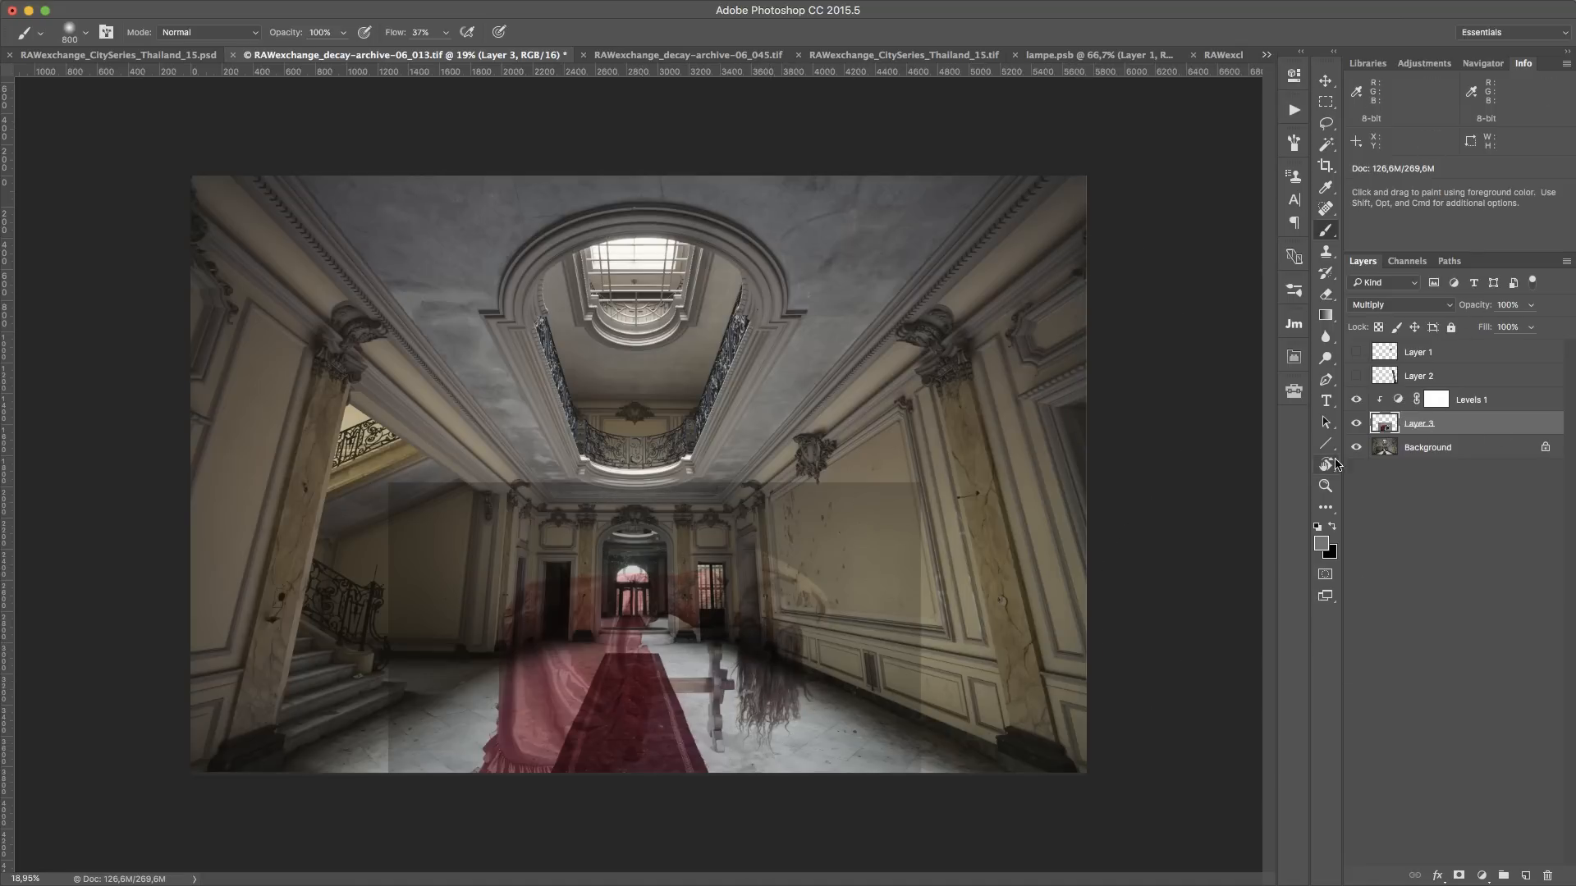
key(super+t)
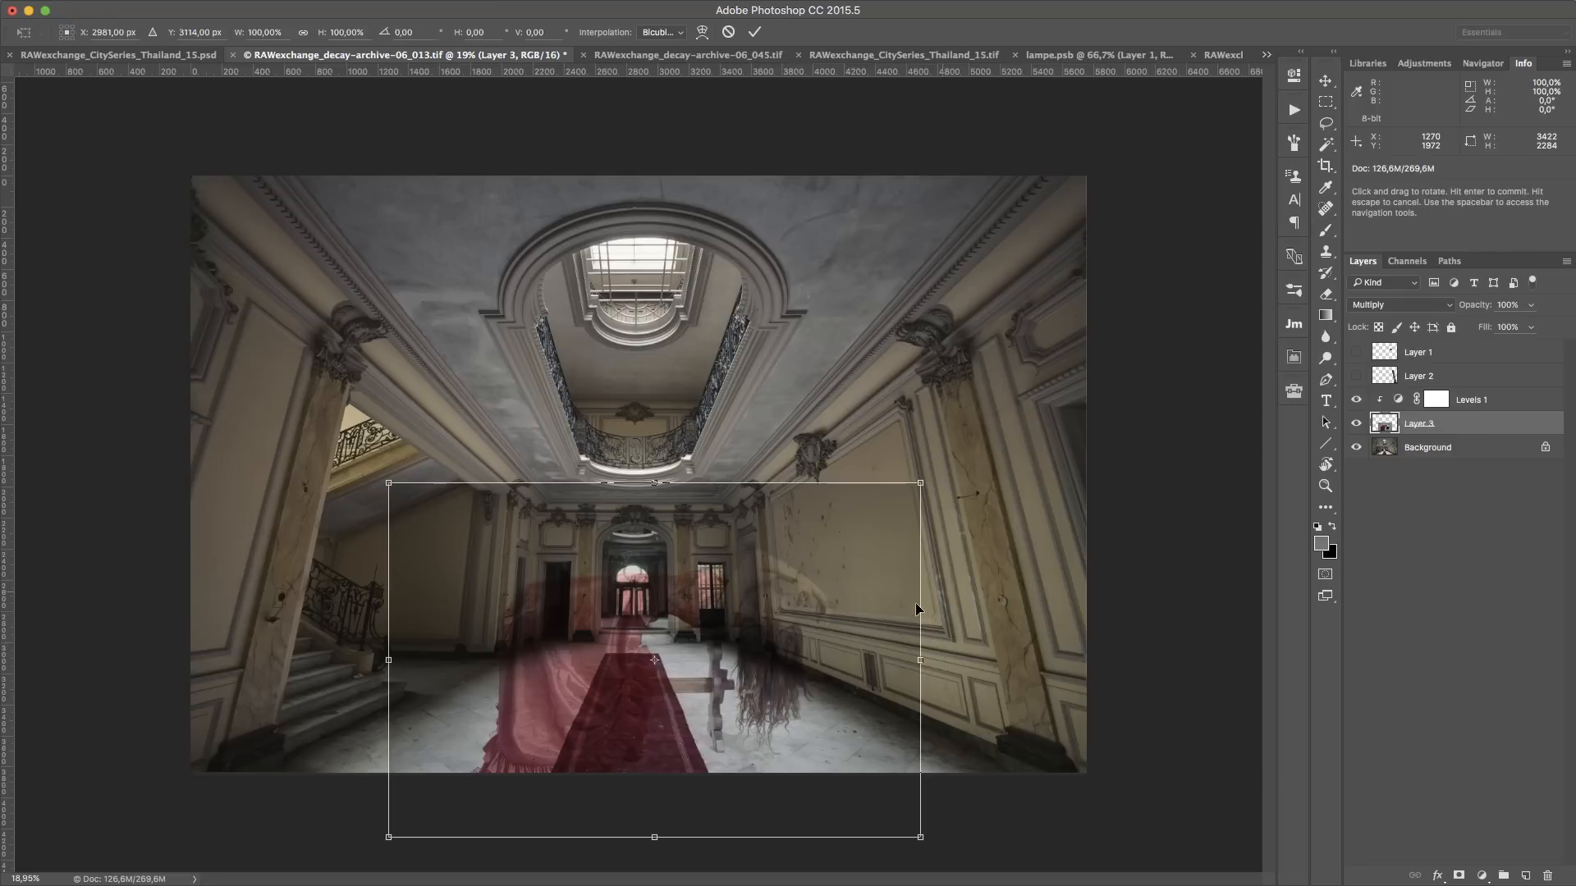
key(super+semicolon)
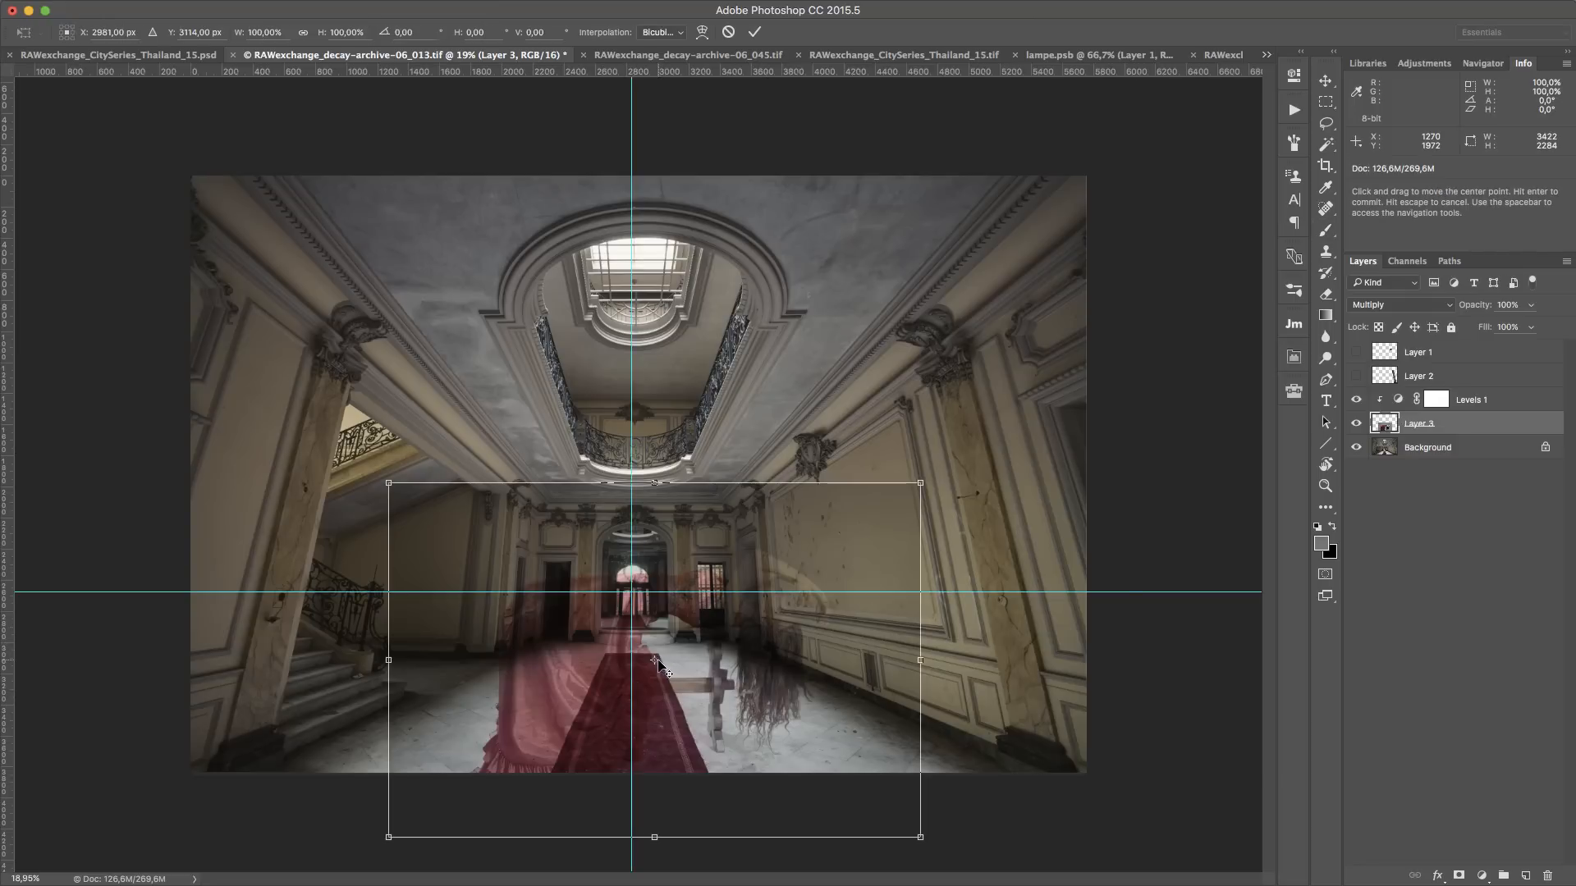
drag(654, 660, 636, 595)
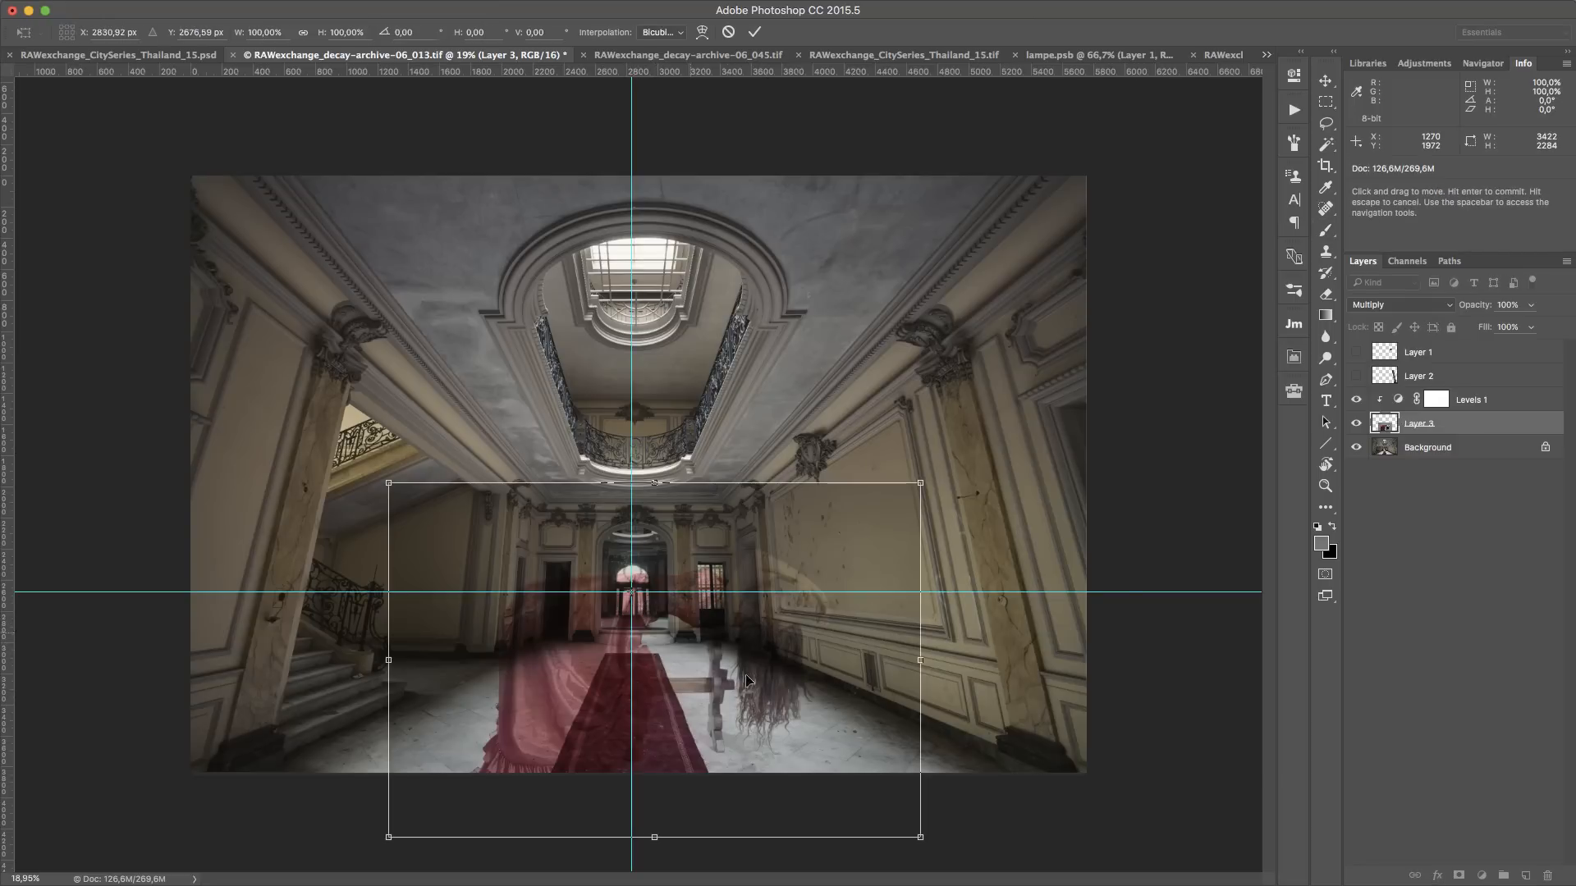
drag(920, 837, 830, 760)
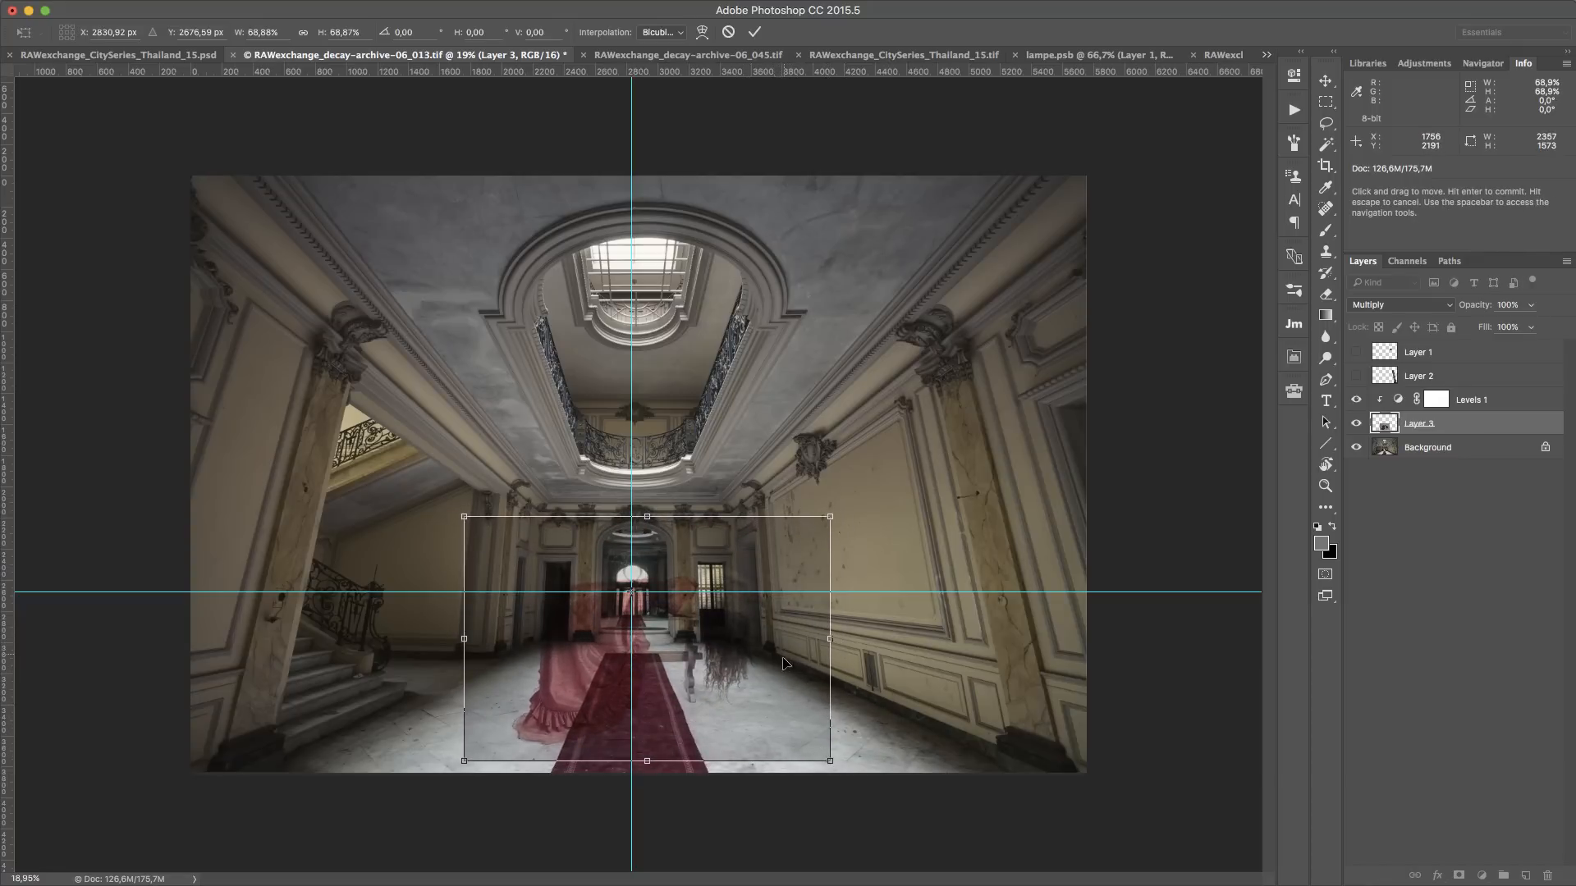
key(Return)
key(b)
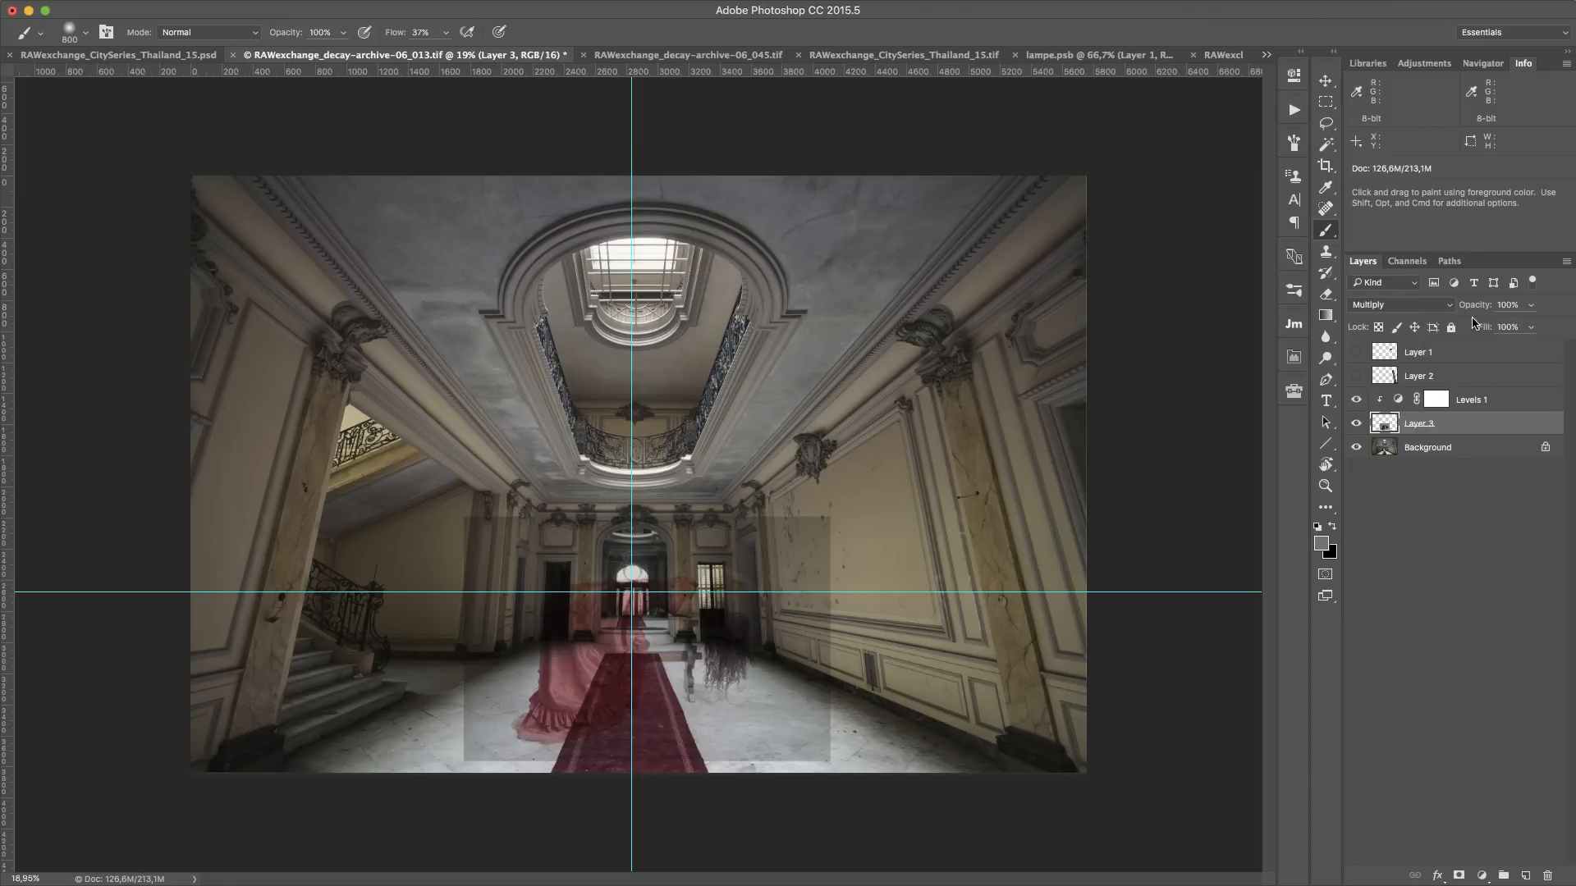
Return Layer 3 to Normal blending and scale it to about 62% around the guides' crossing
click(1411, 304)
click(1397, 261)
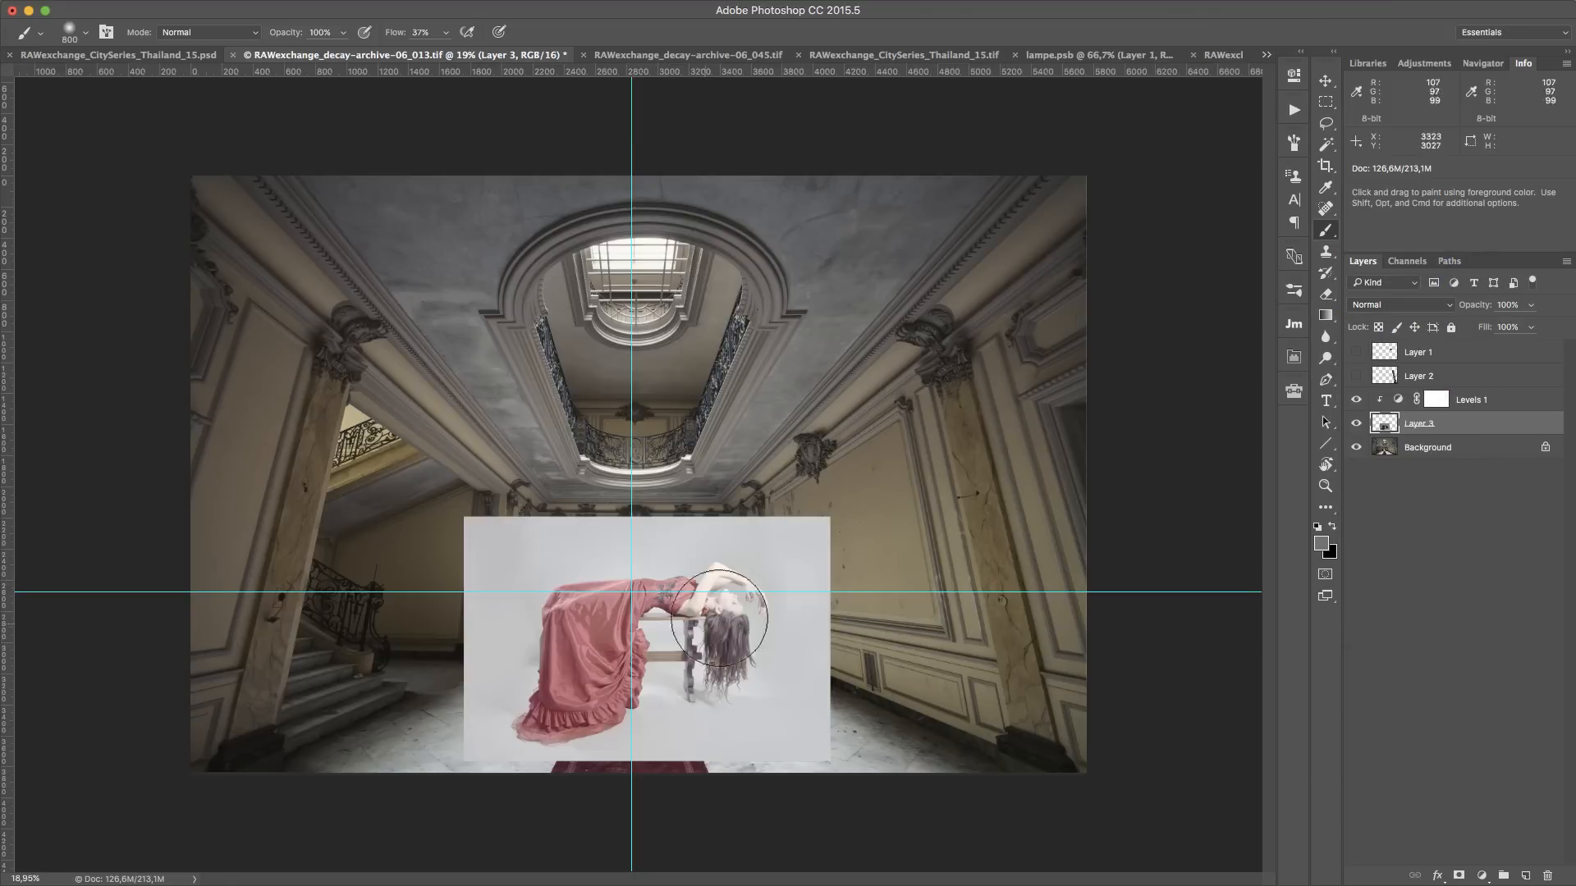
scroll(654, 598, up, 3)
scroll(667, 668, down, 4)
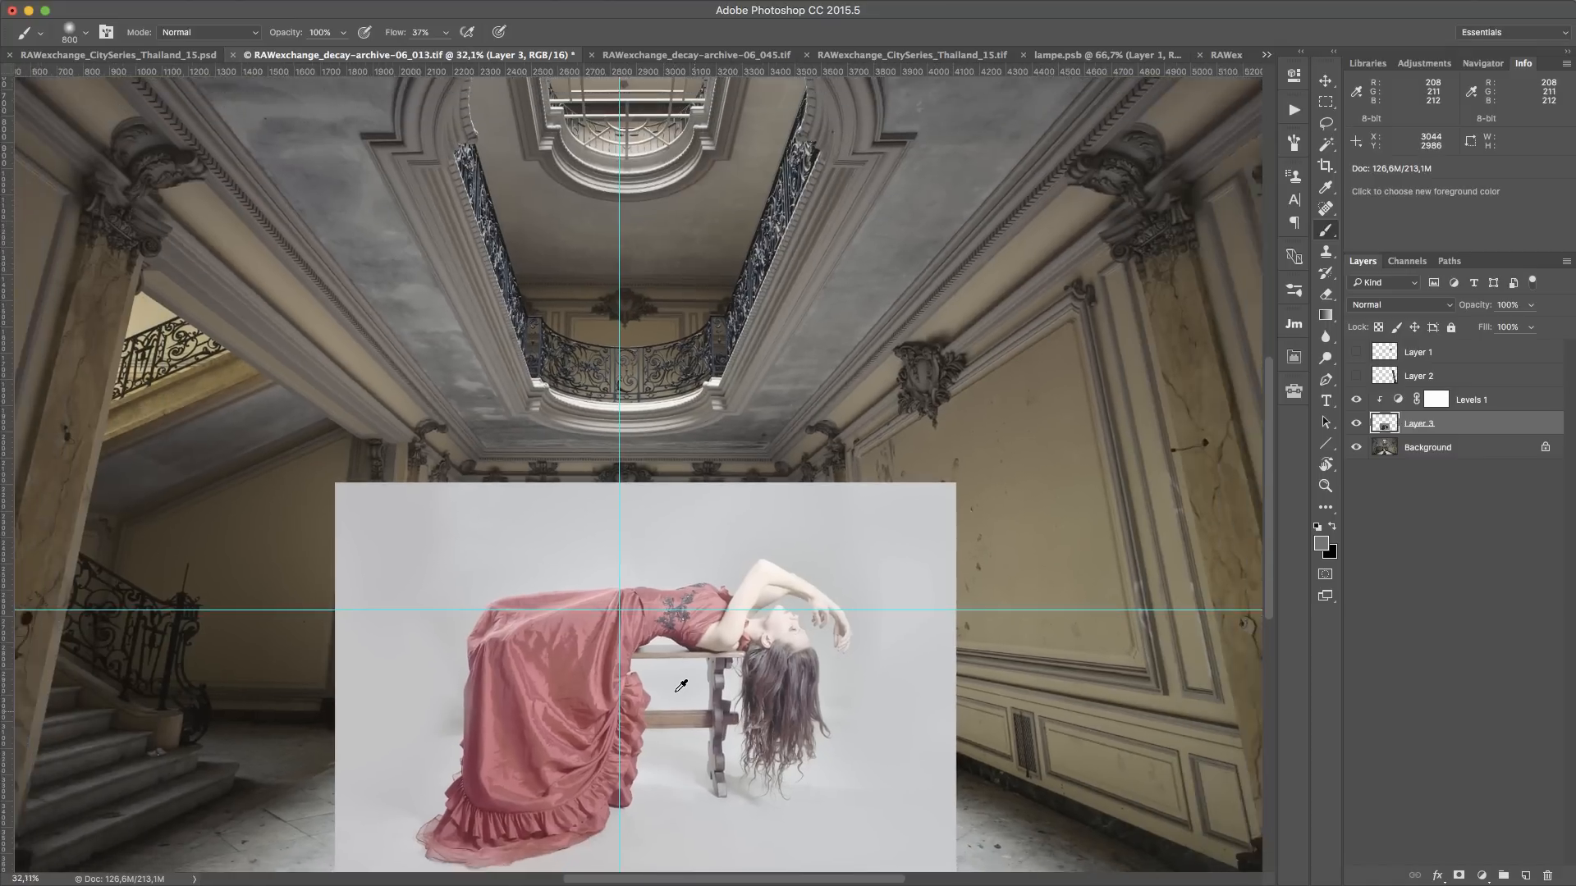
key(super+t)
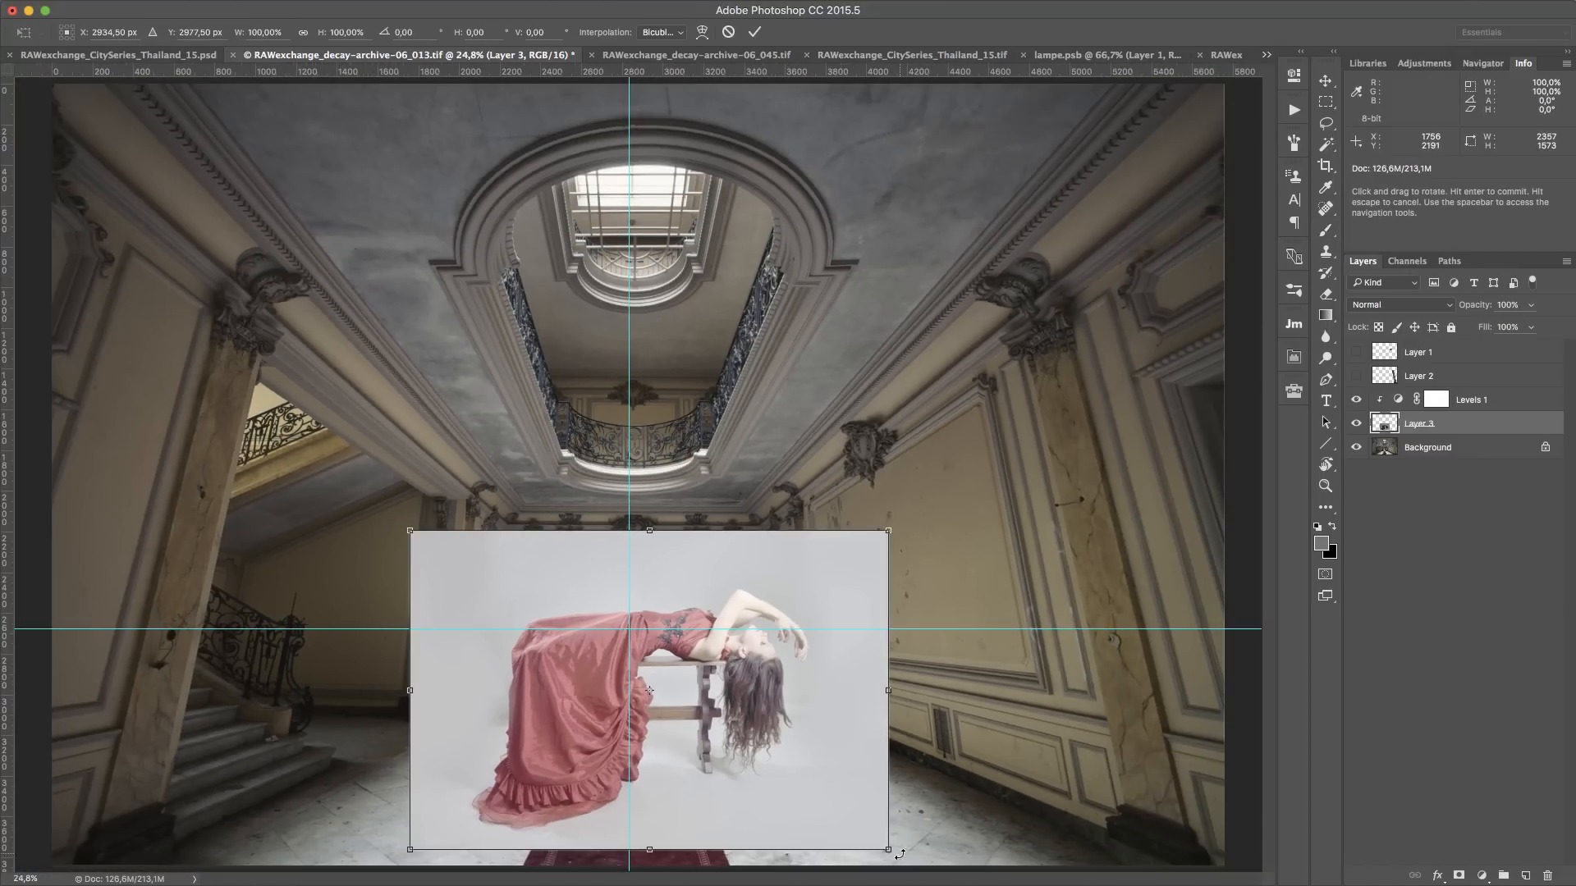
drag(649, 691, 629, 633)
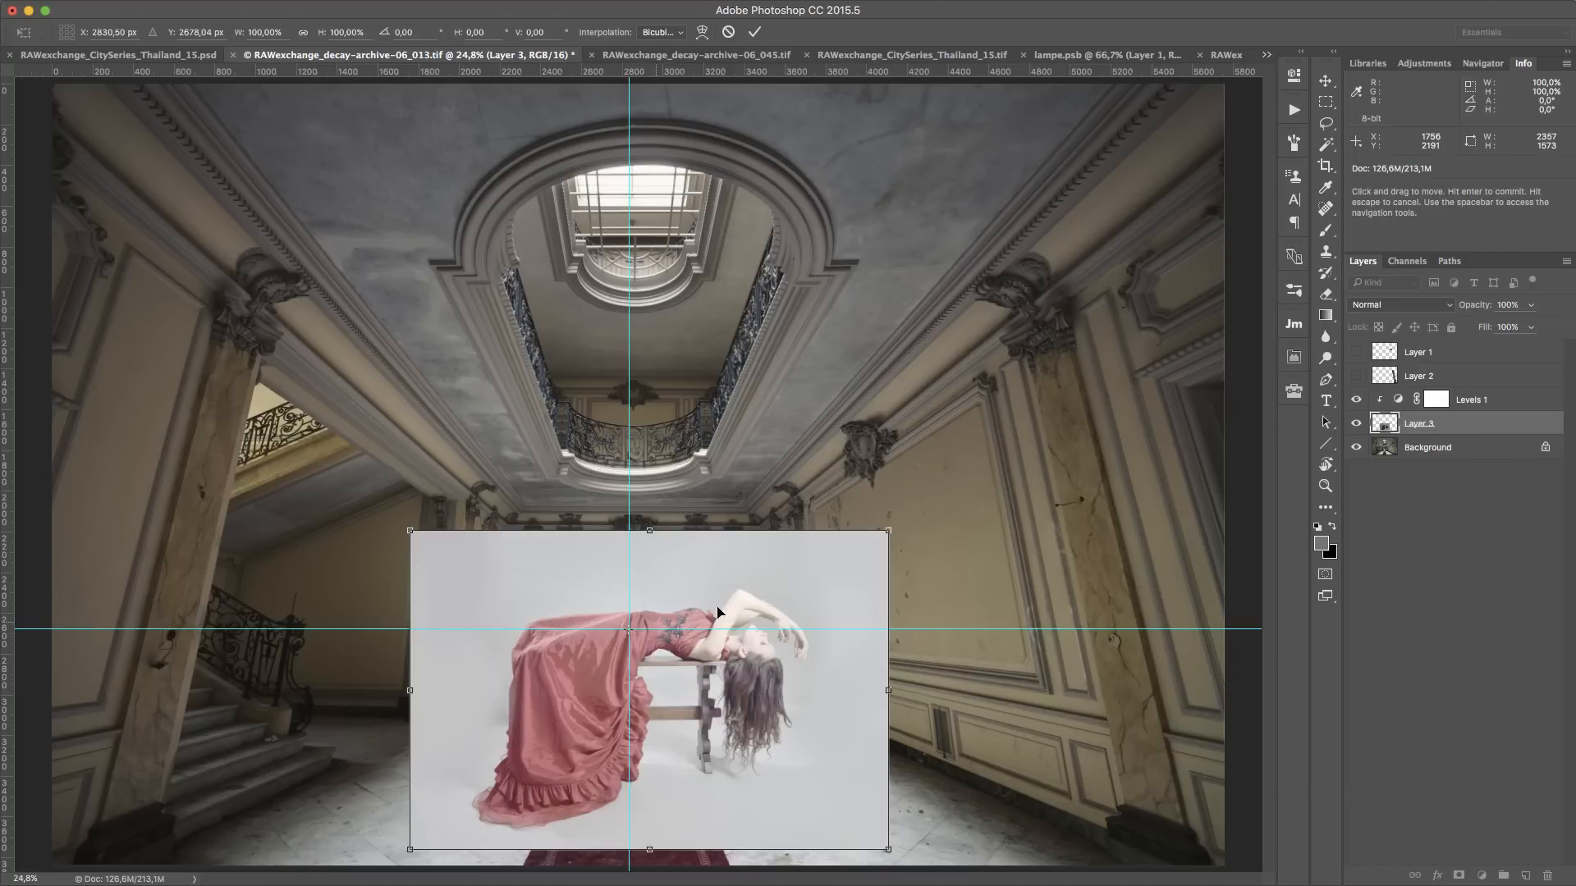
drag(888, 532, 783, 560)
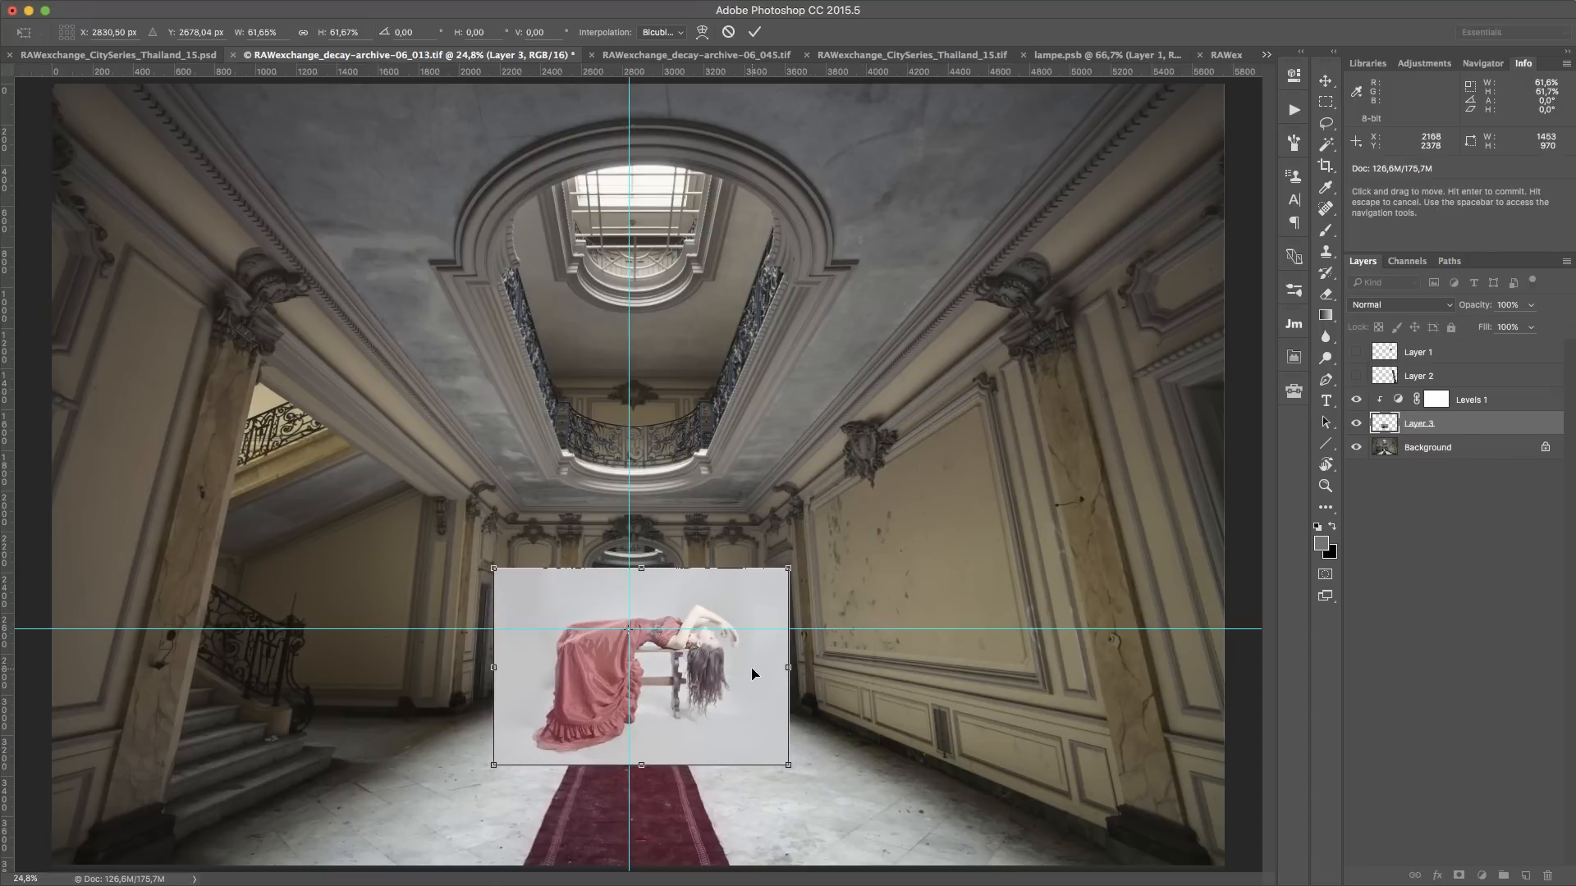
key(Return)
key(b)
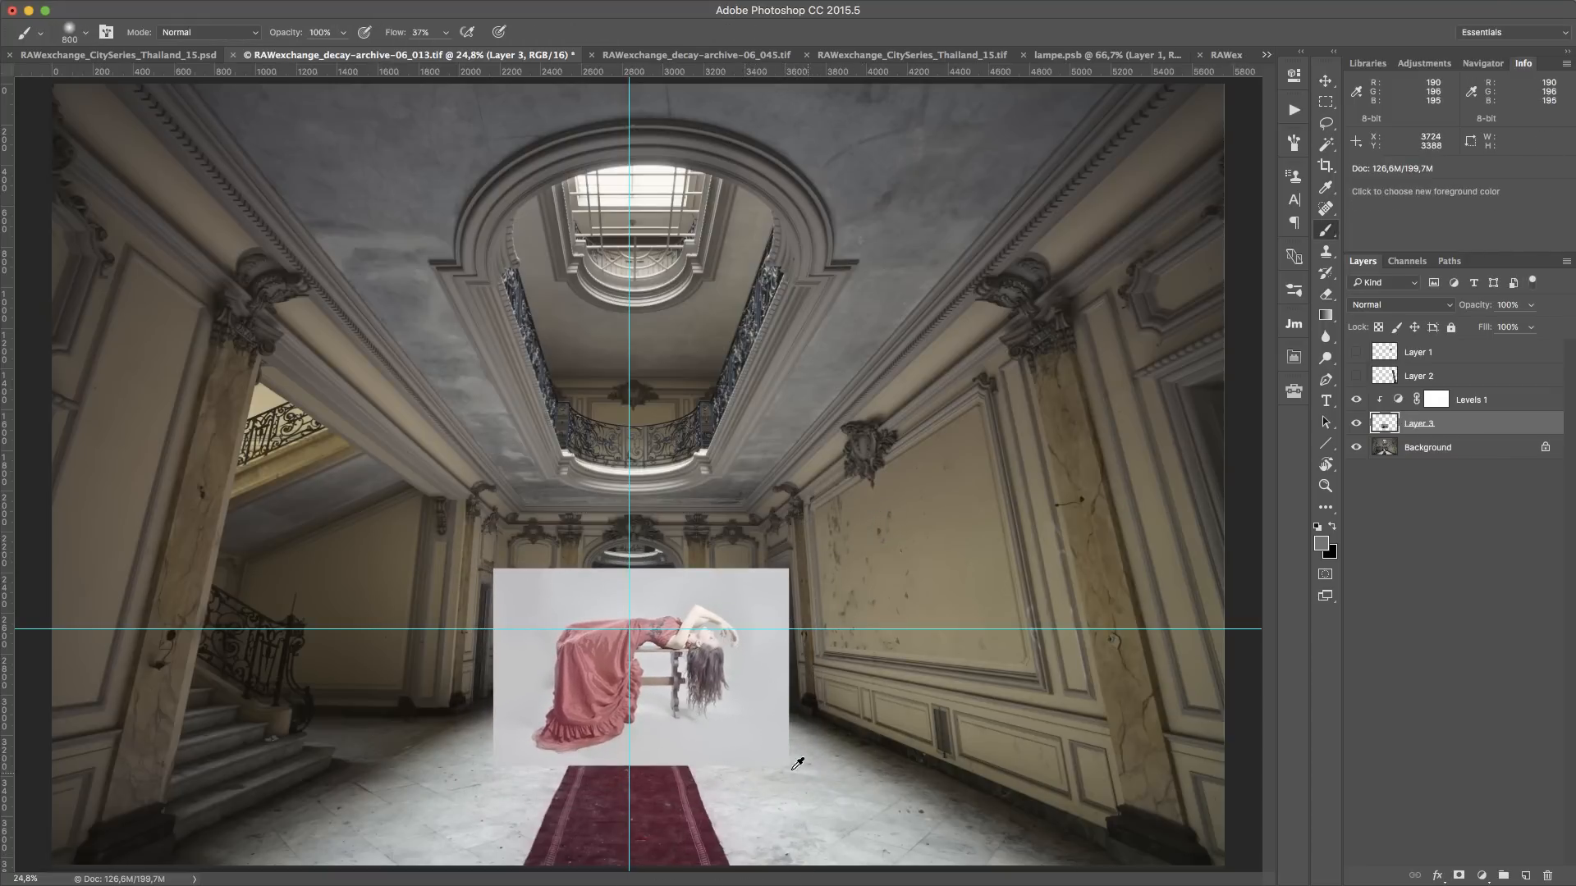
Hide the Levels 1 adjustment and show Layer 1 and Layer 2 again
scroll(723, 741, up, 2)
scroll(723, 741, up, 3)
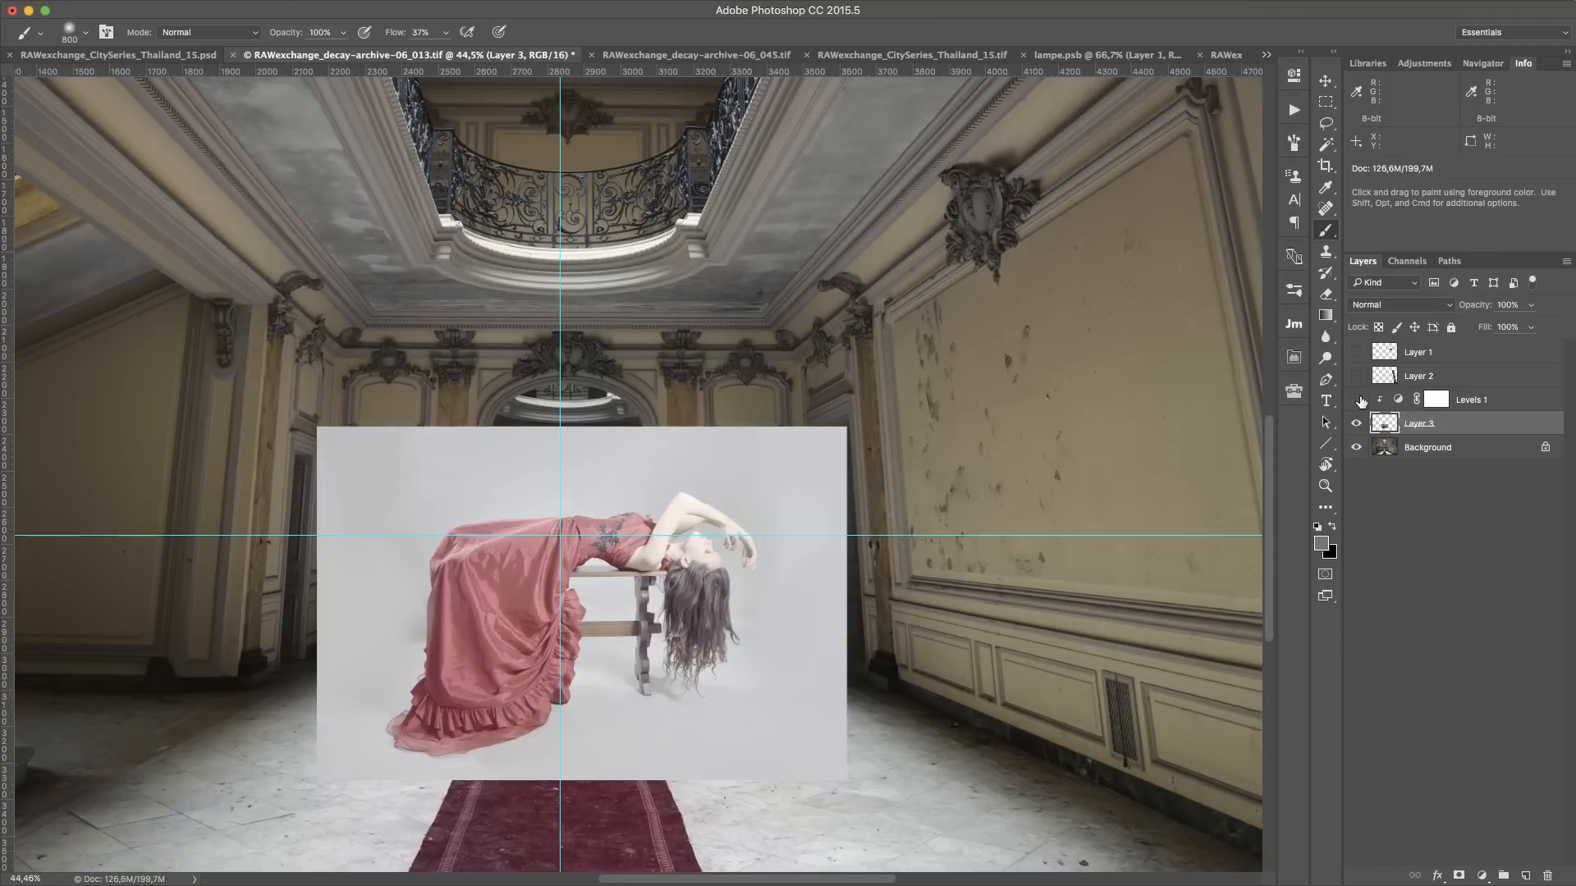
drag(1356, 377, 1357, 355)
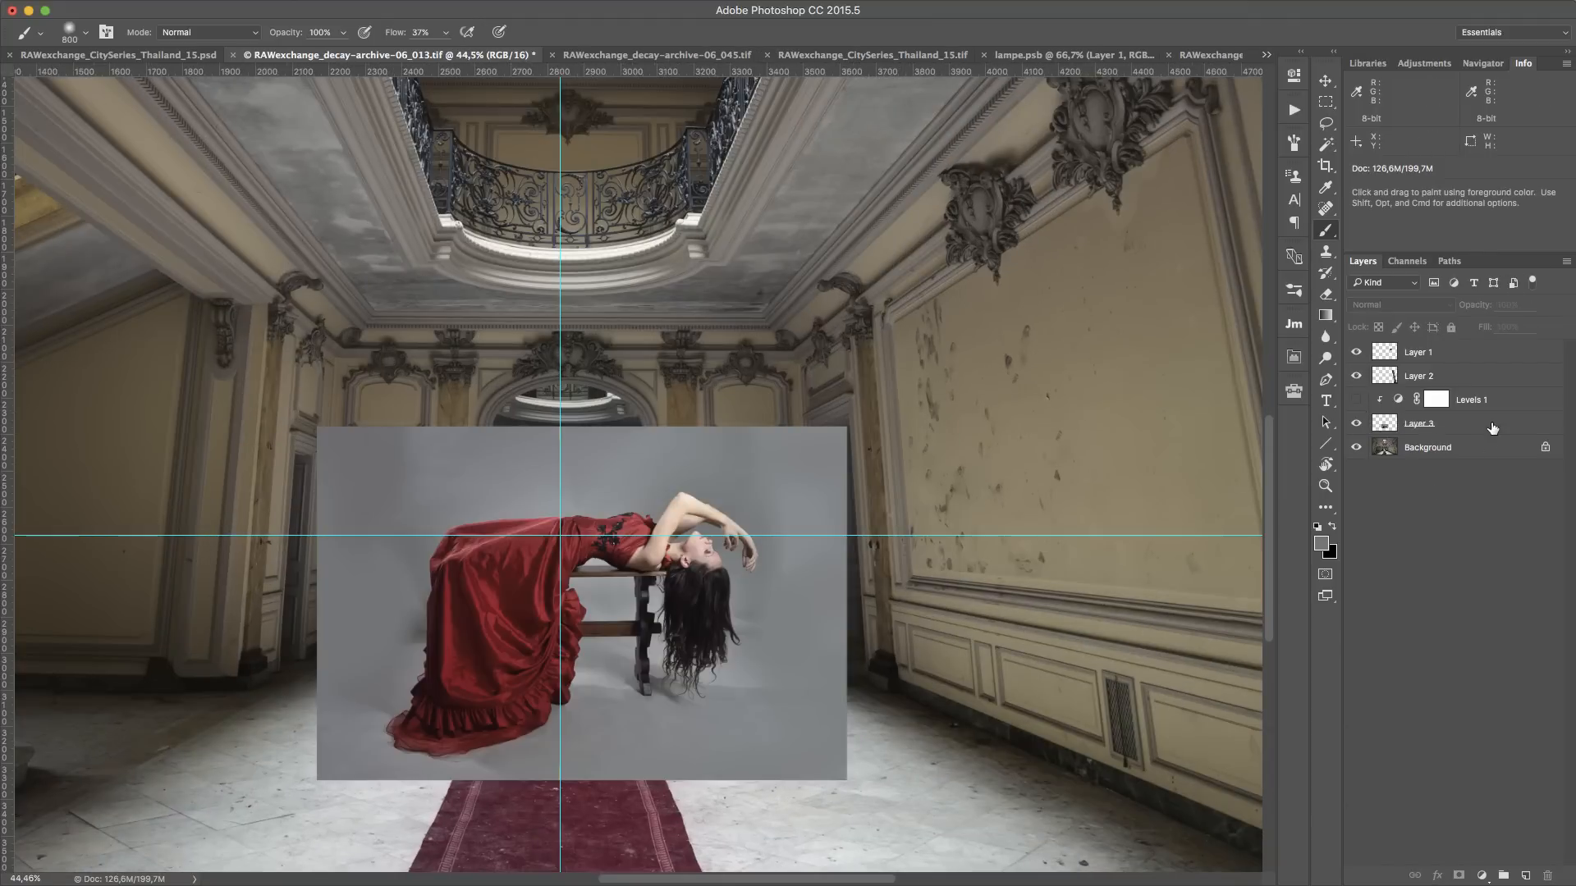
Check the model's placement with Layer 3 in Multiply mode and return the layer to Normal
click(1424, 305)
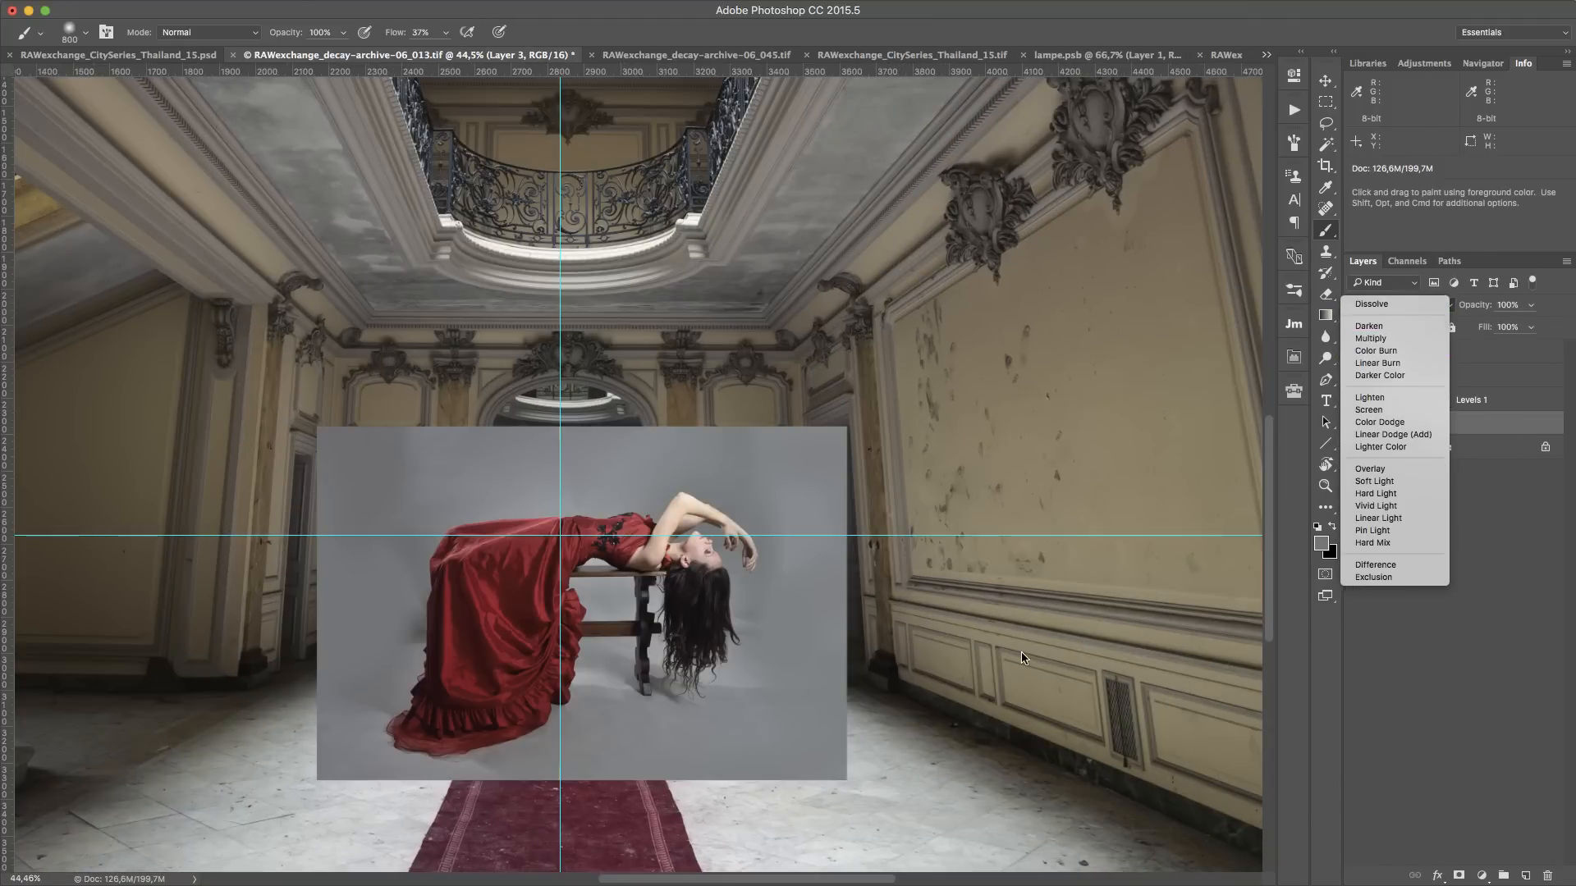
click(1415, 351)
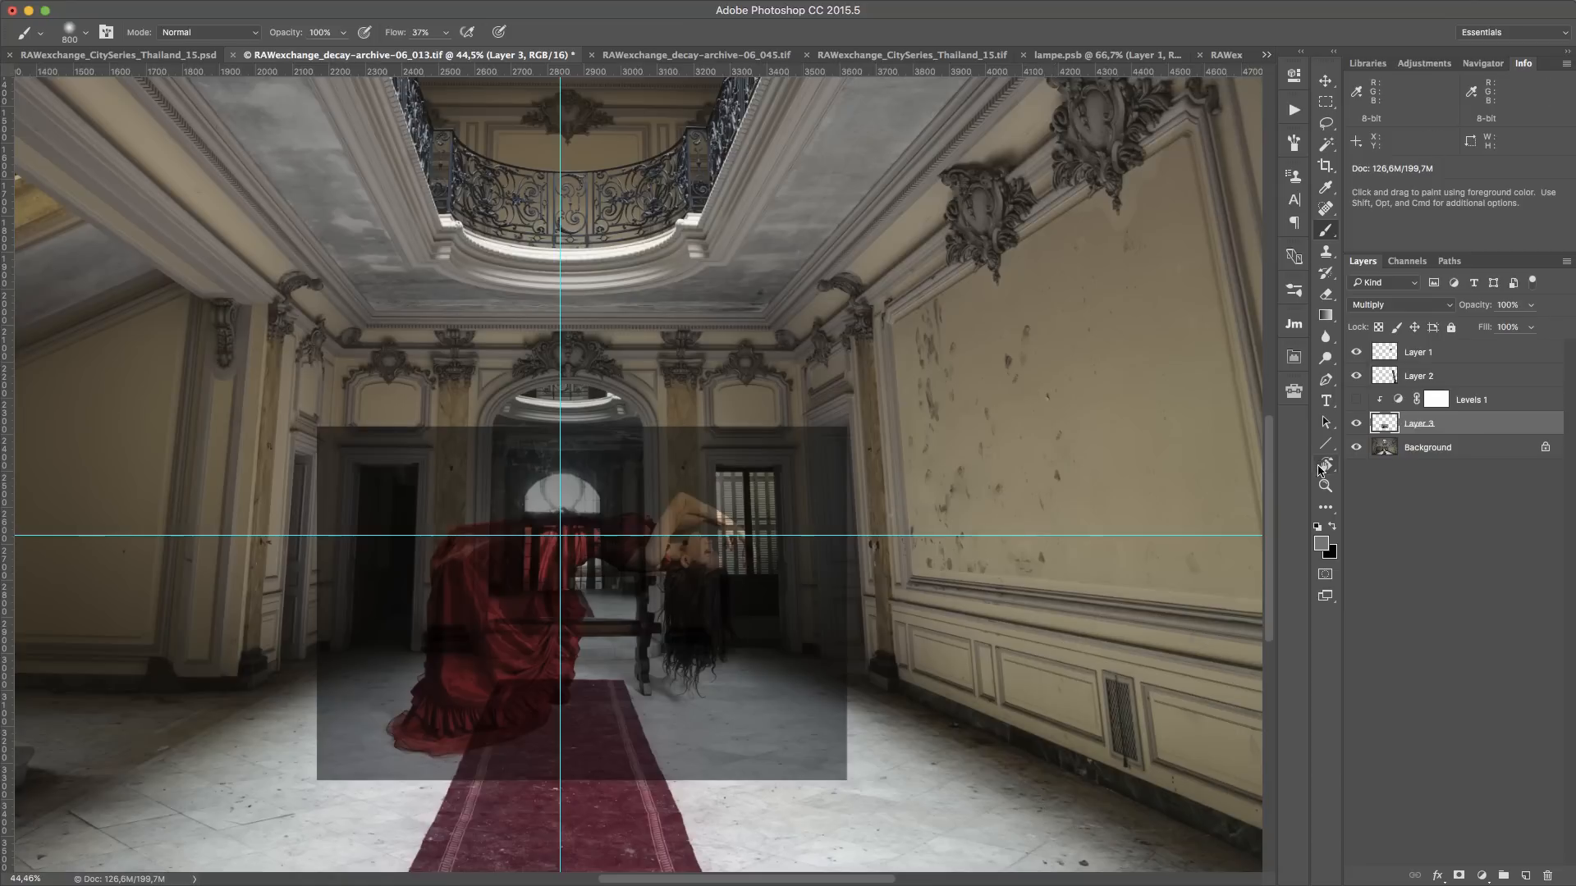
scroll(722, 605, down, 2)
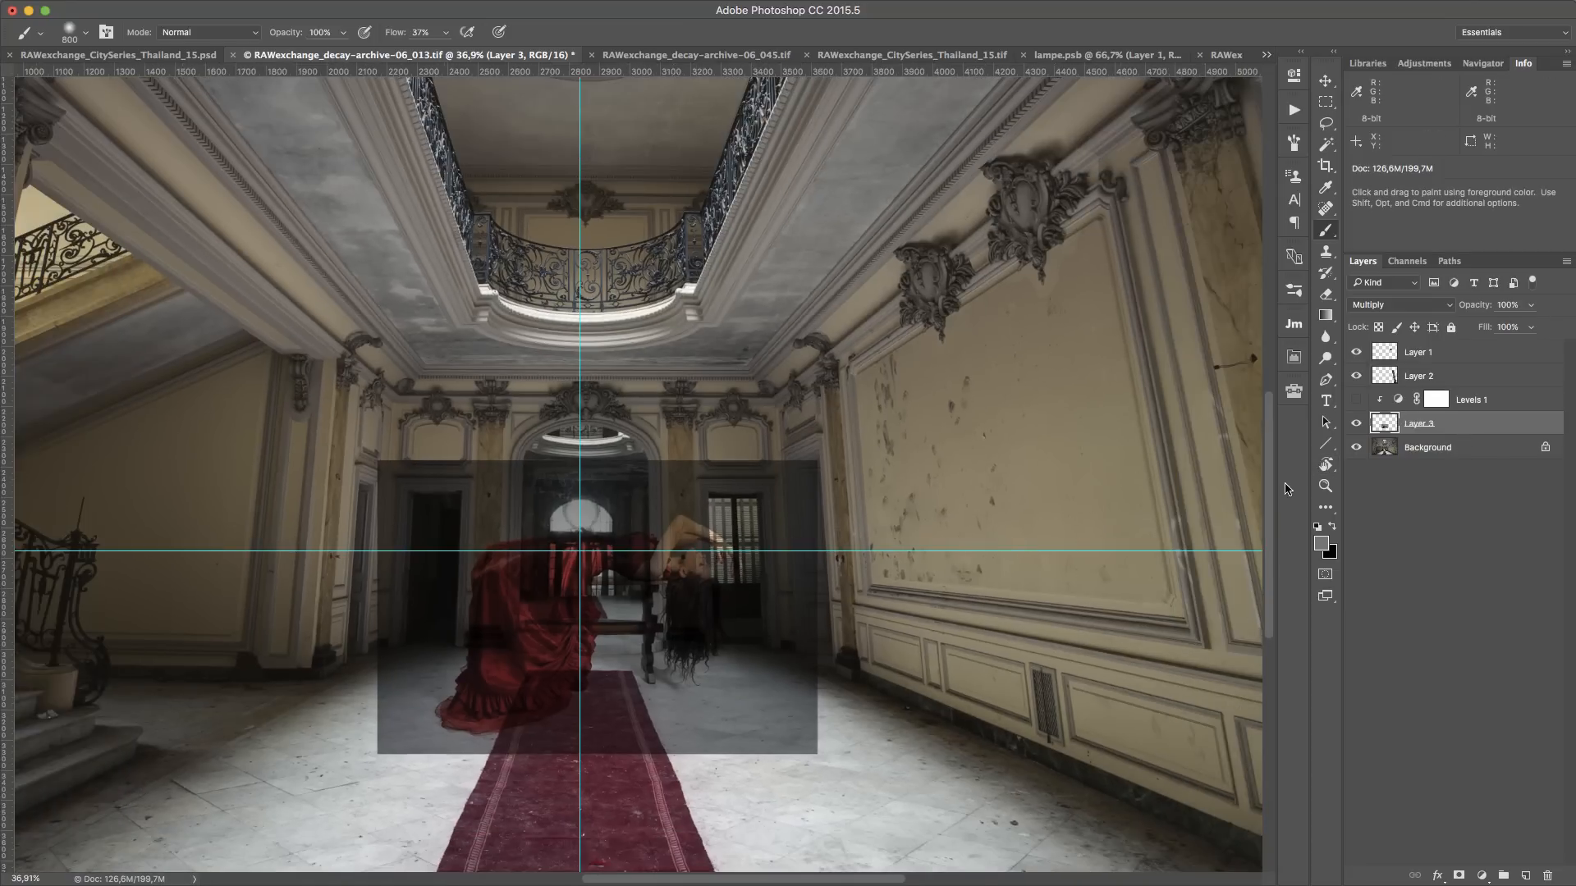
click(1423, 304)
click(1412, 260)
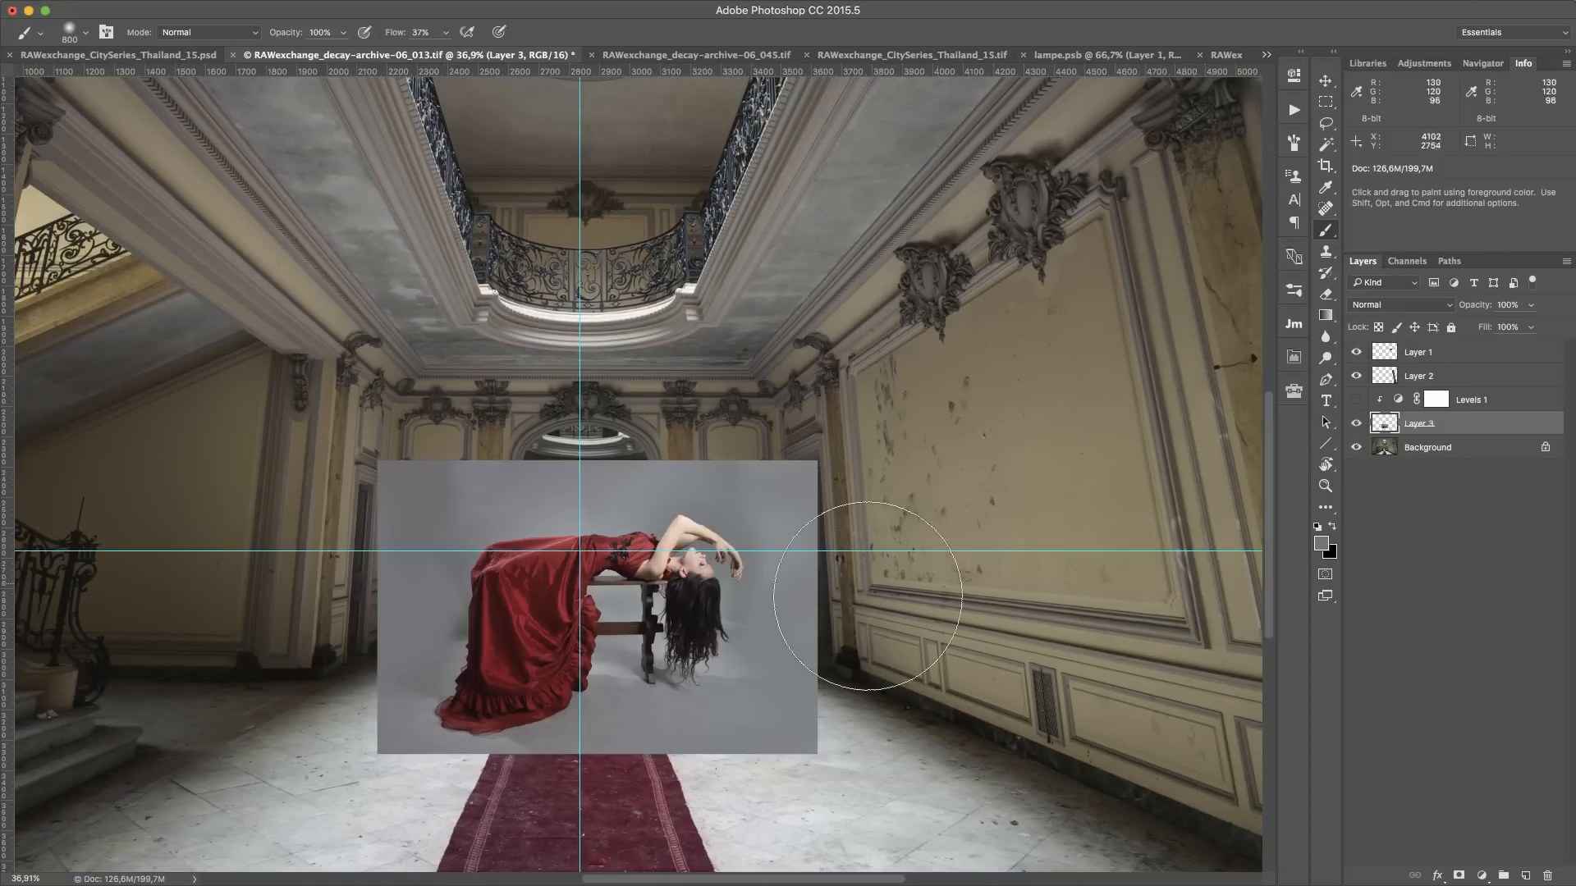
Copy a feathered strip of grey backdrop from Layer 3's right edge to a new layer and stretch it rightward across the hall's wall
scroll(911, 651, down, 3)
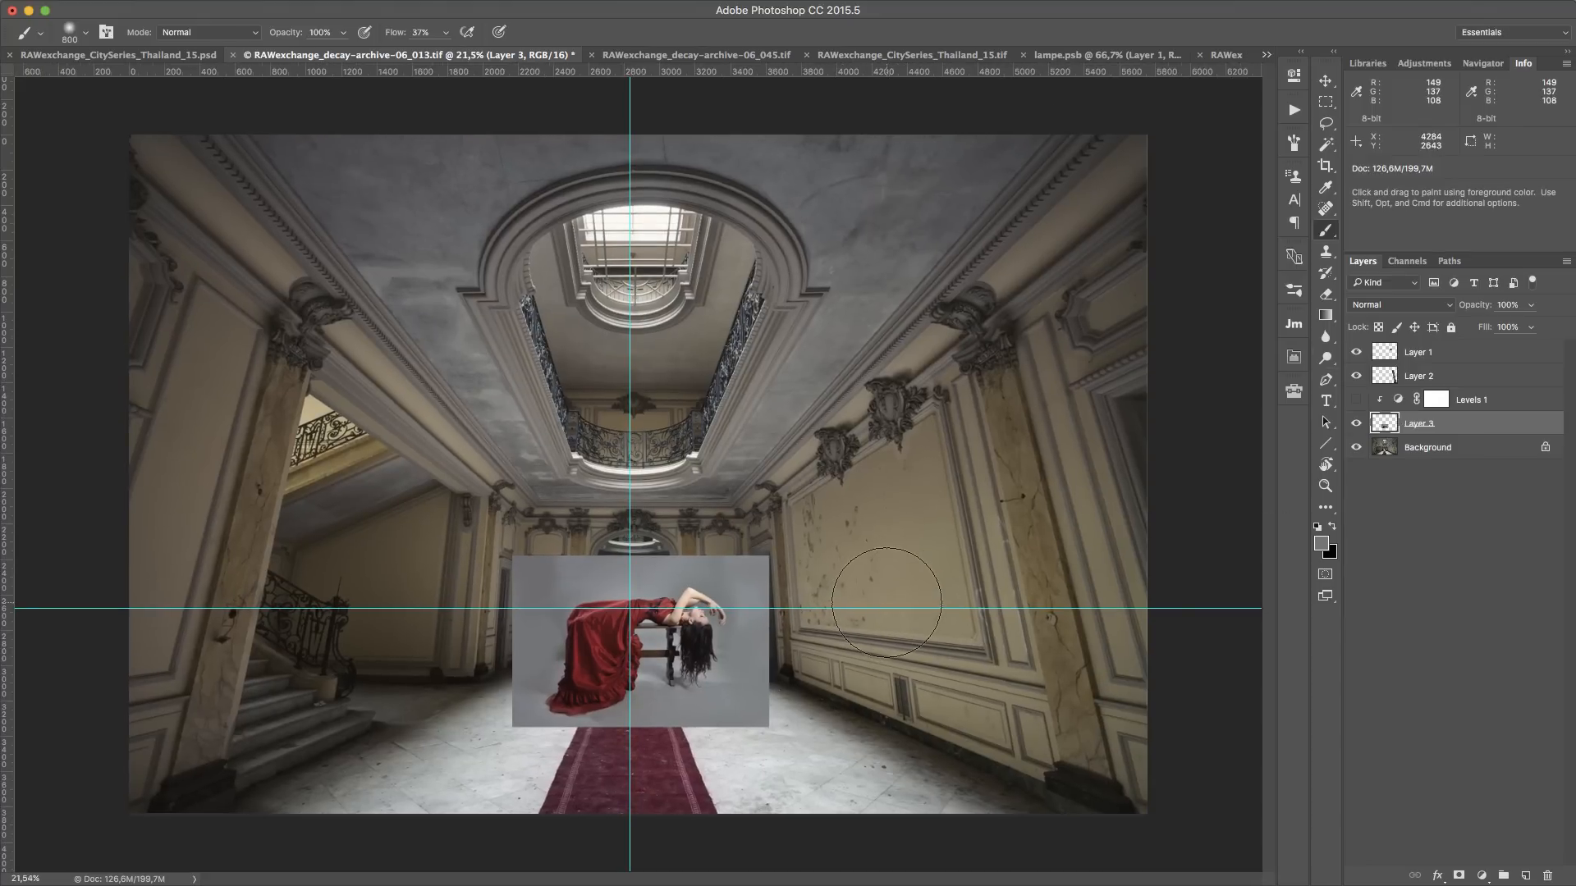
key(m)
drag(769, 548, 731, 738)
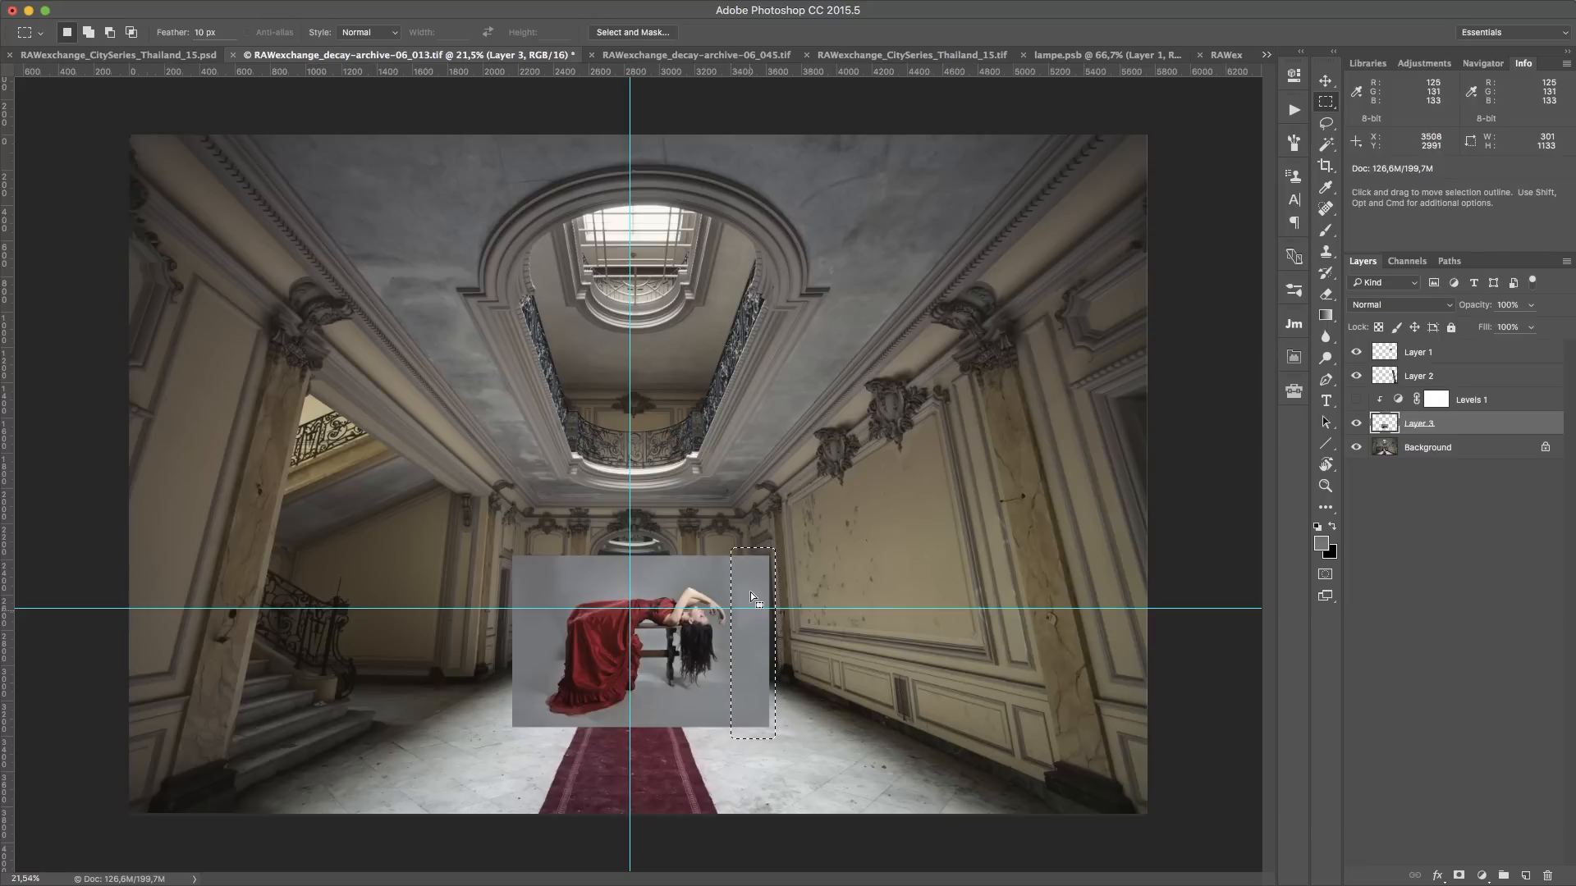
key(super+j)
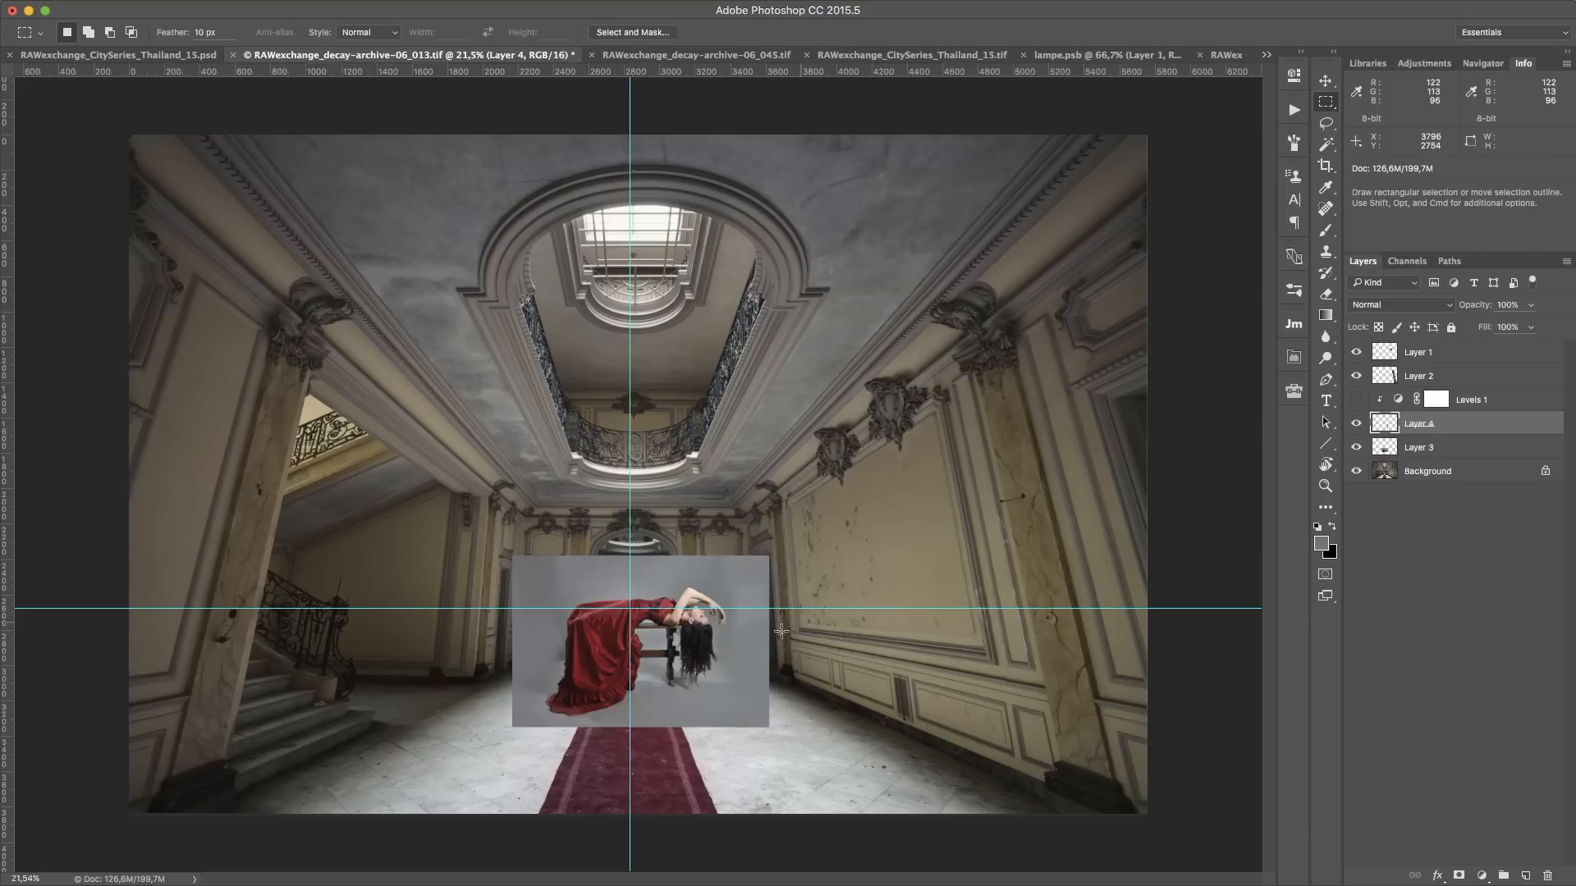
key(super+t)
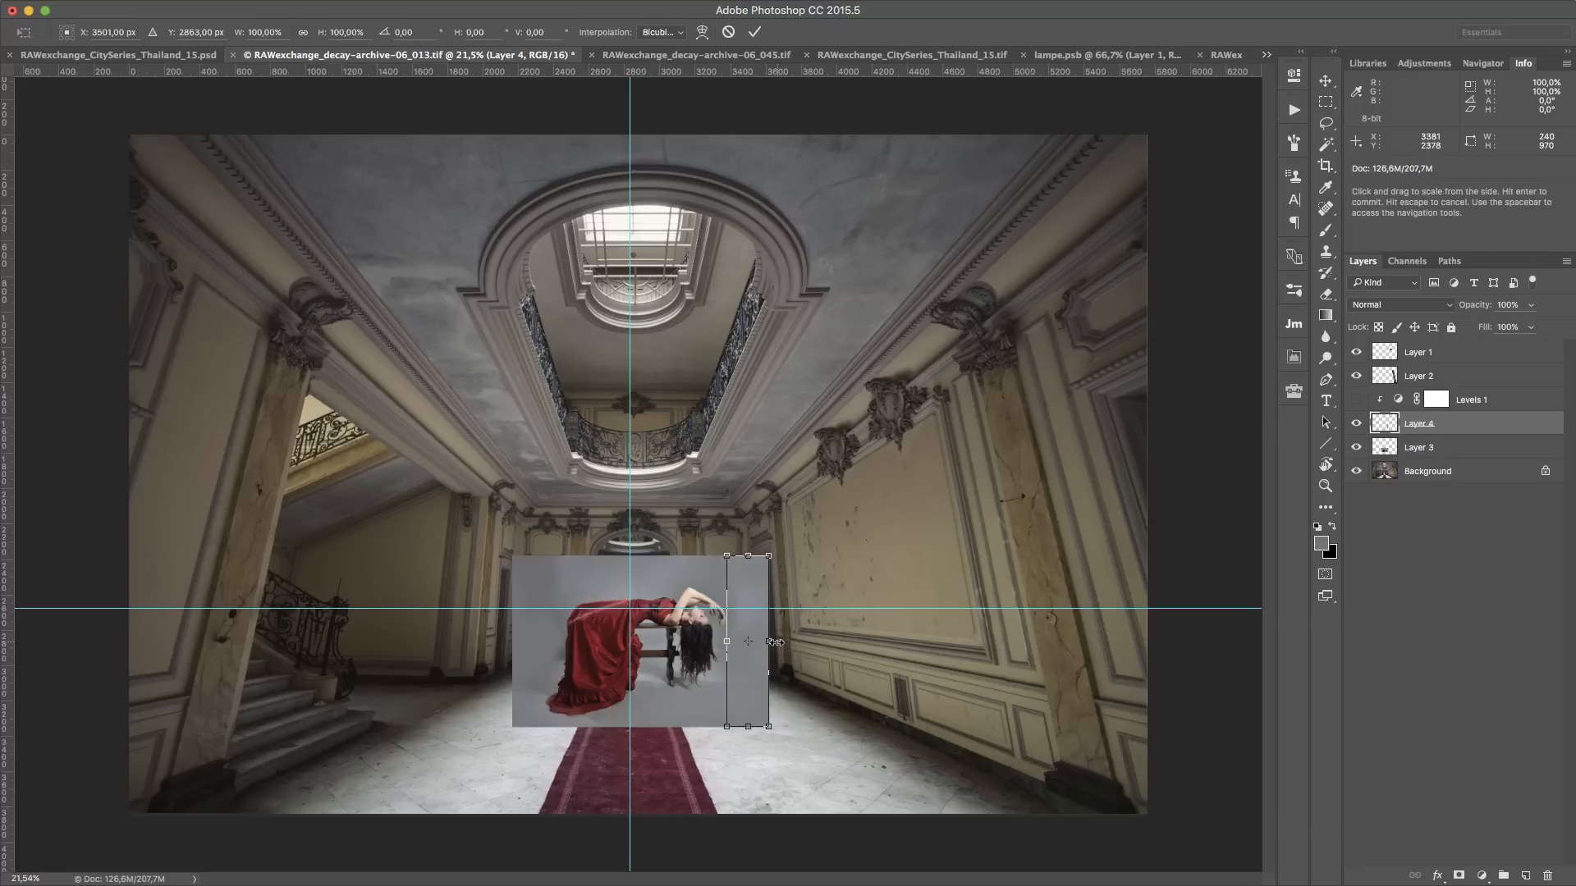
drag(769, 641, 953, 640)
key(Return)
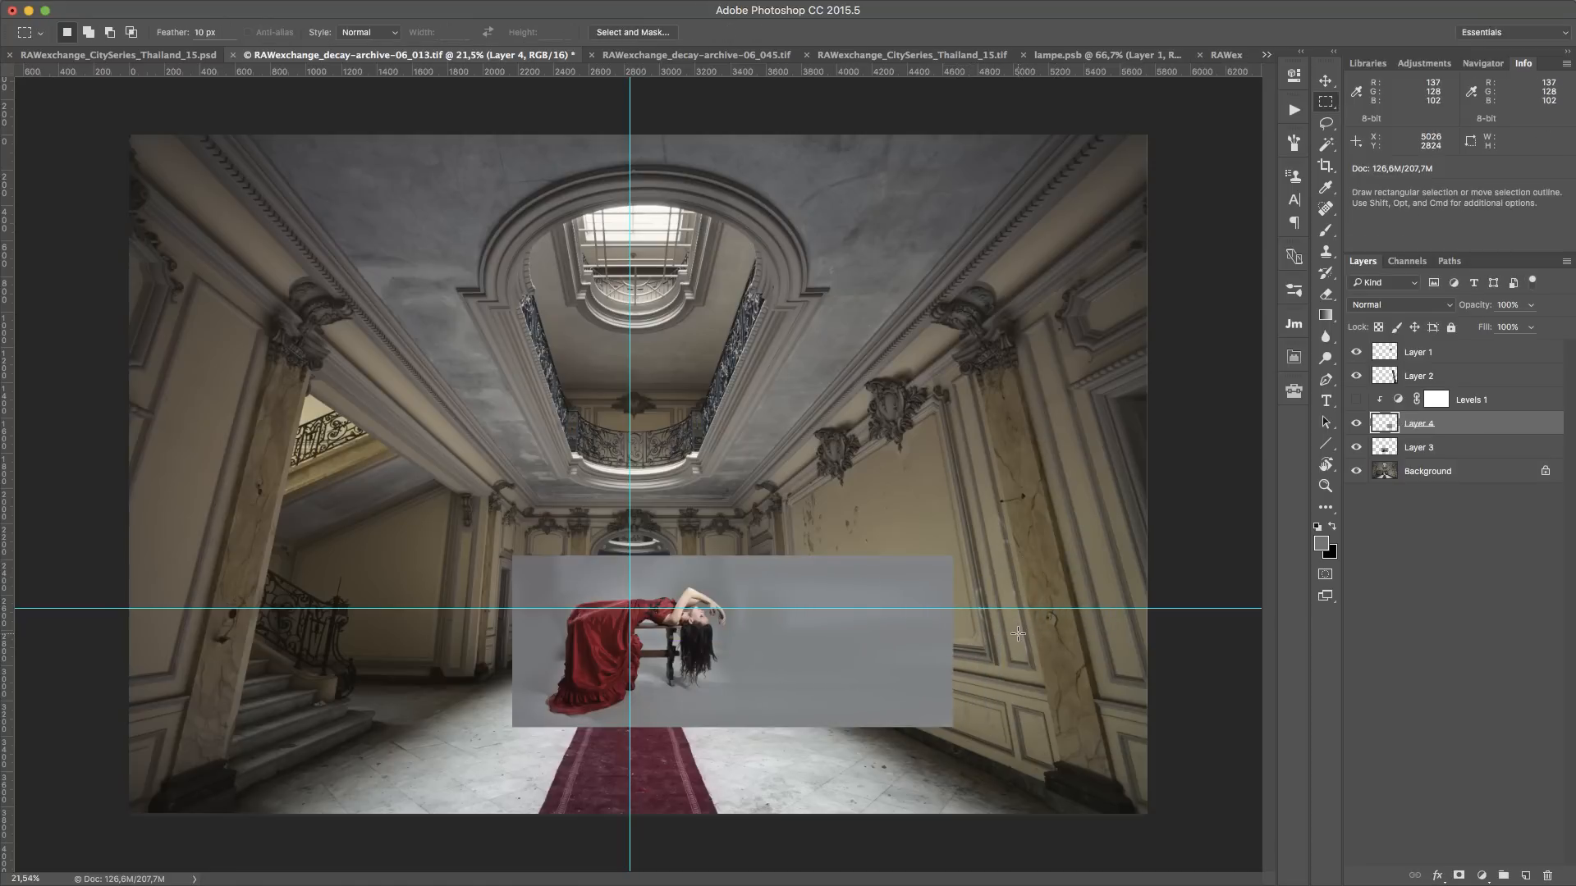
Remove the Levels 1 adjustment, copy the stretched grey area to a new layer and widen it to about 193%, past the photo's right edge
key(m)
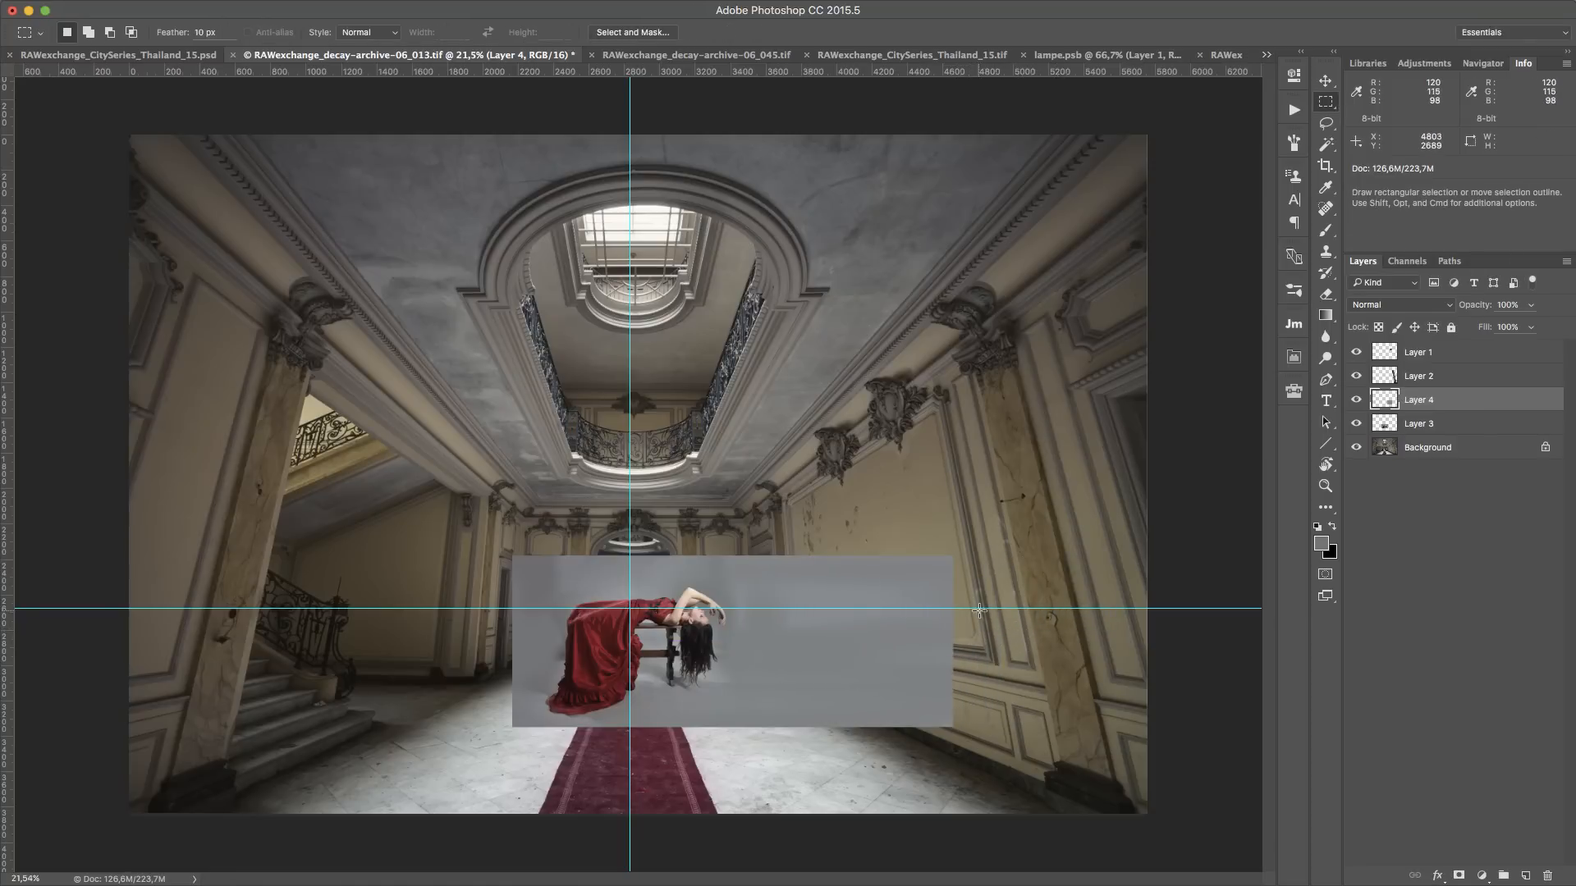
drag(974, 545, 735, 751)
key(super+j)
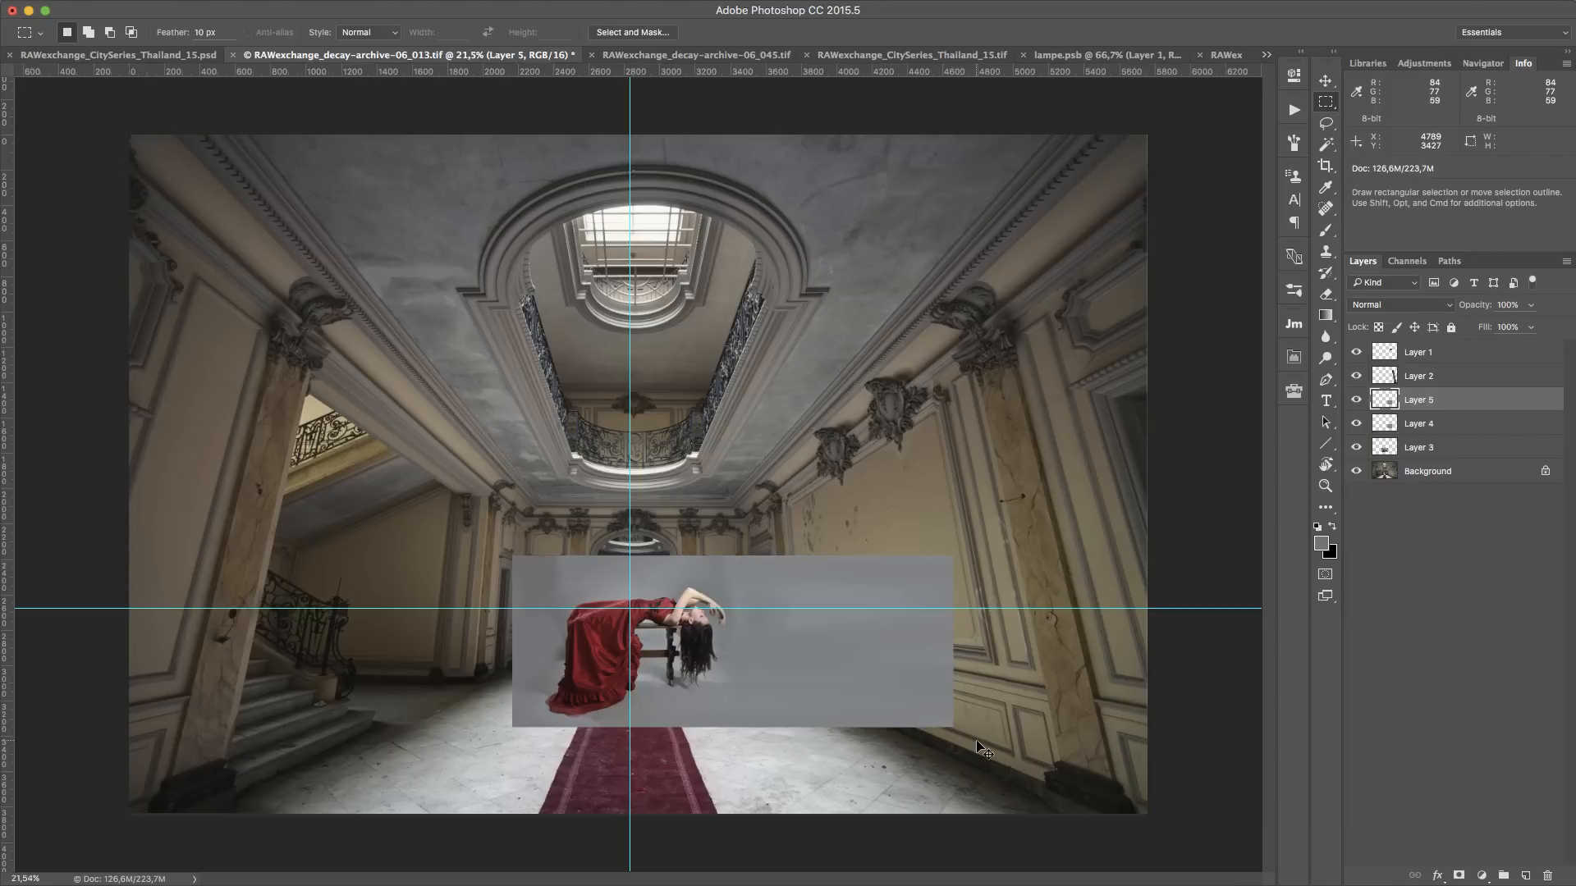
key(super+t)
drag(952, 641, 1158, 641)
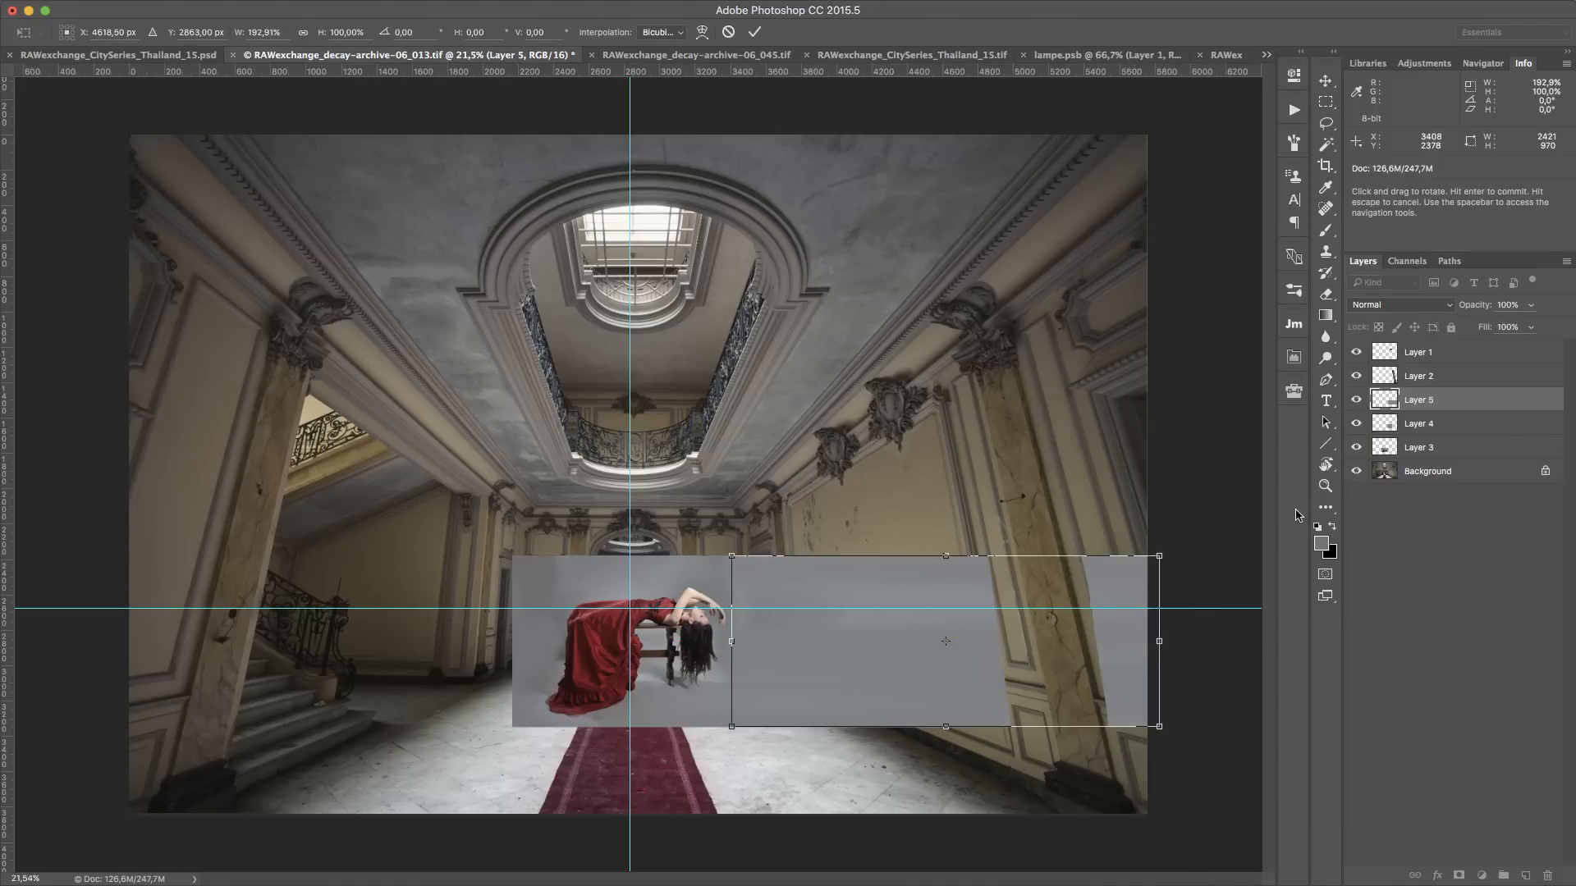
key(Return)
Hide and delete Layer 1 and Layer 2
drag(1358, 376, 1358, 352)
click(1445, 376)
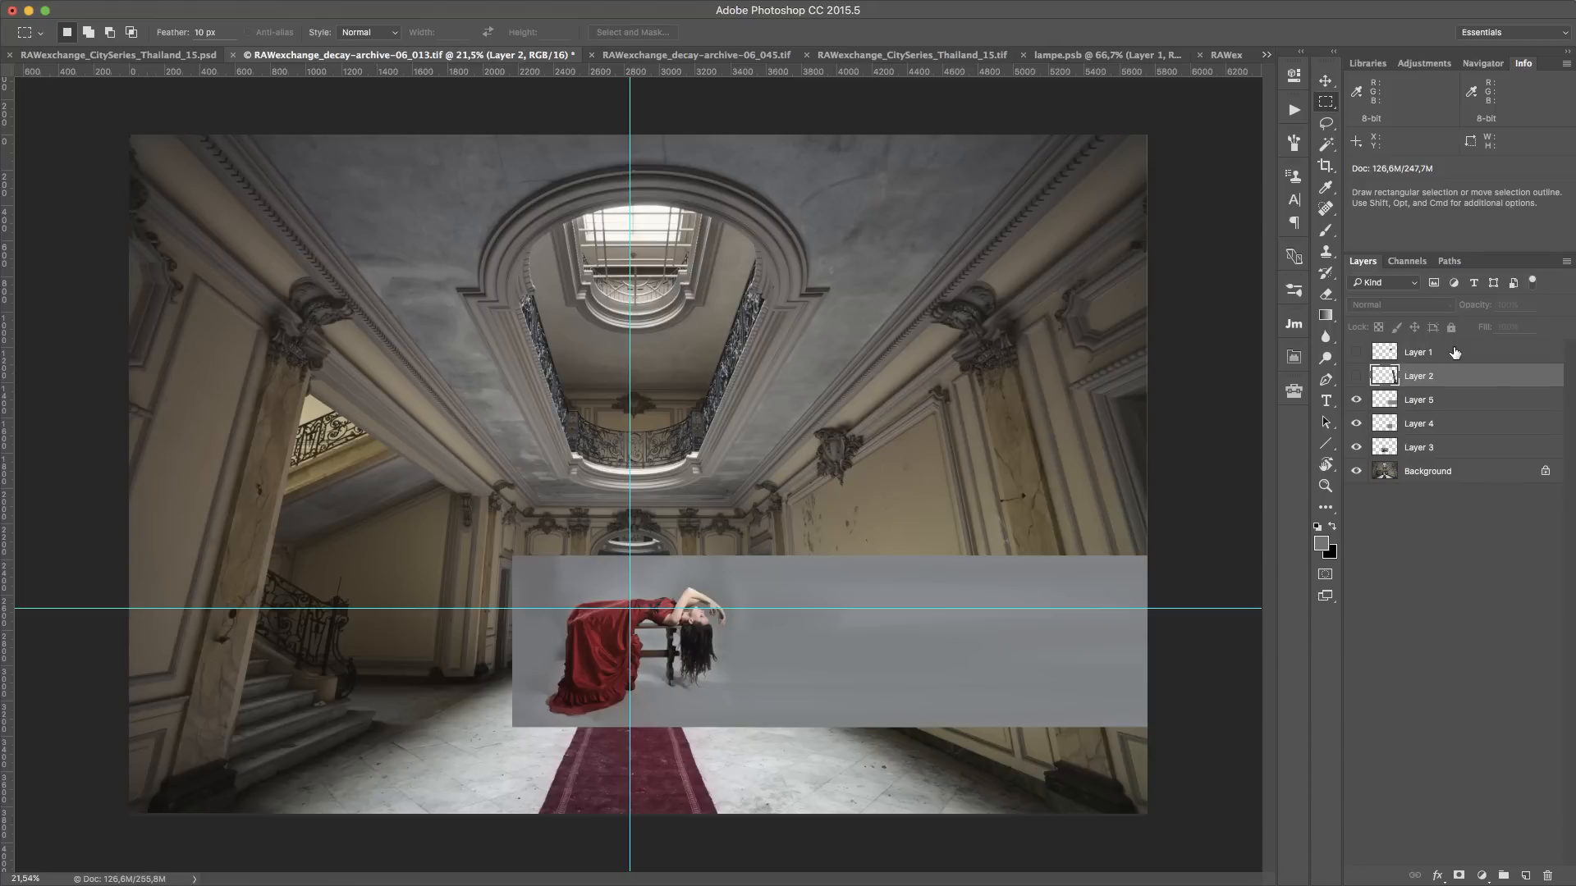
shift+click(1444, 352)
click(1546, 877)
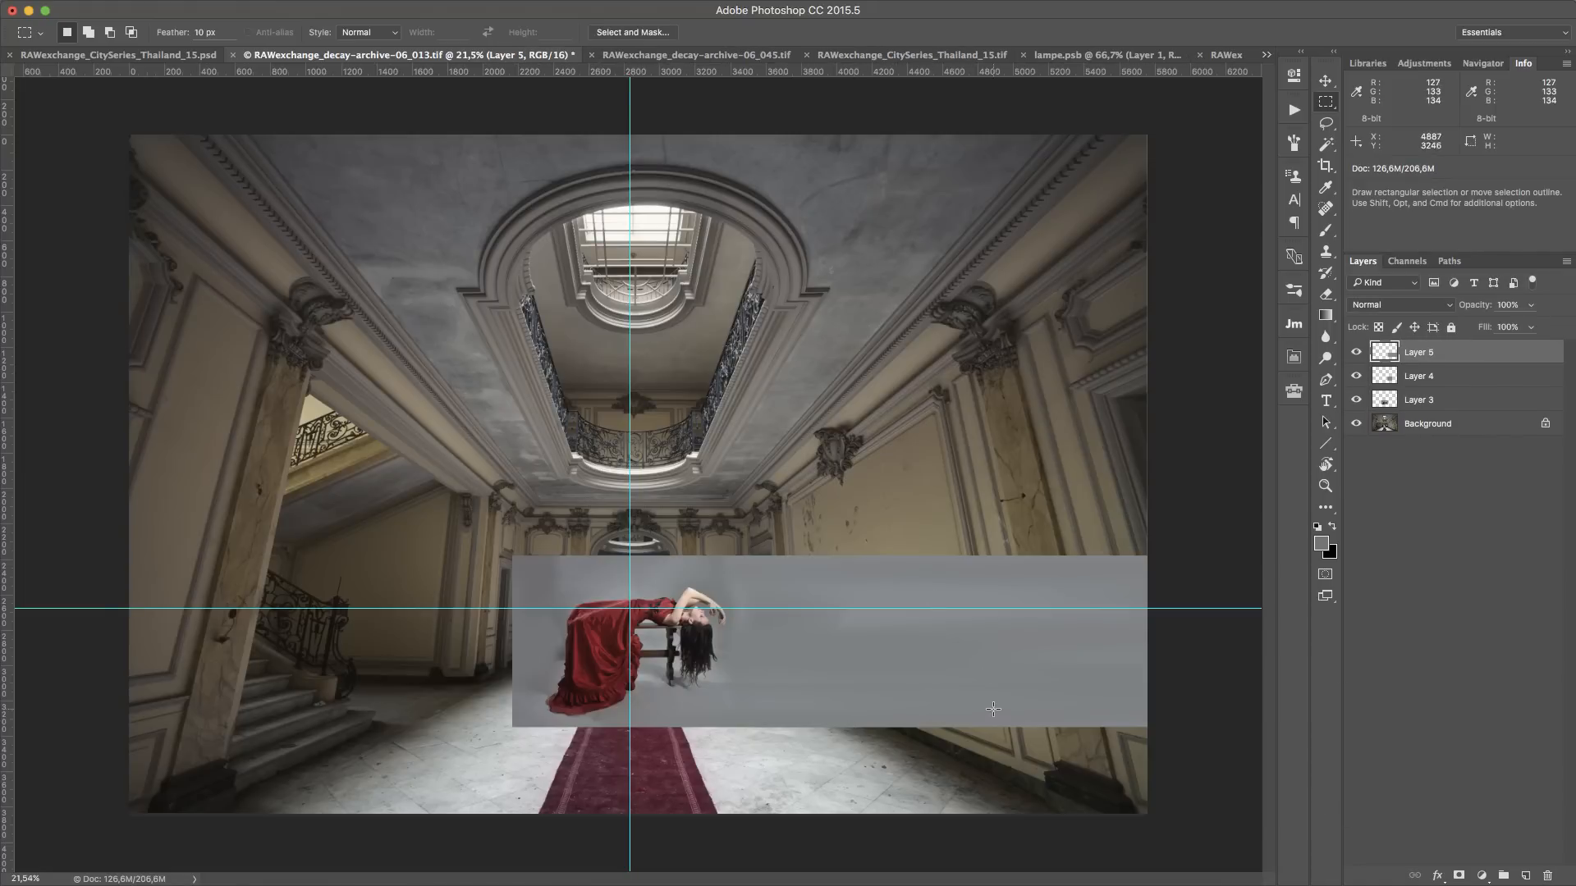
Paint backdrop grey on Layer 5 over the hall's right side and ceiling with a very large soft brush
key(b)
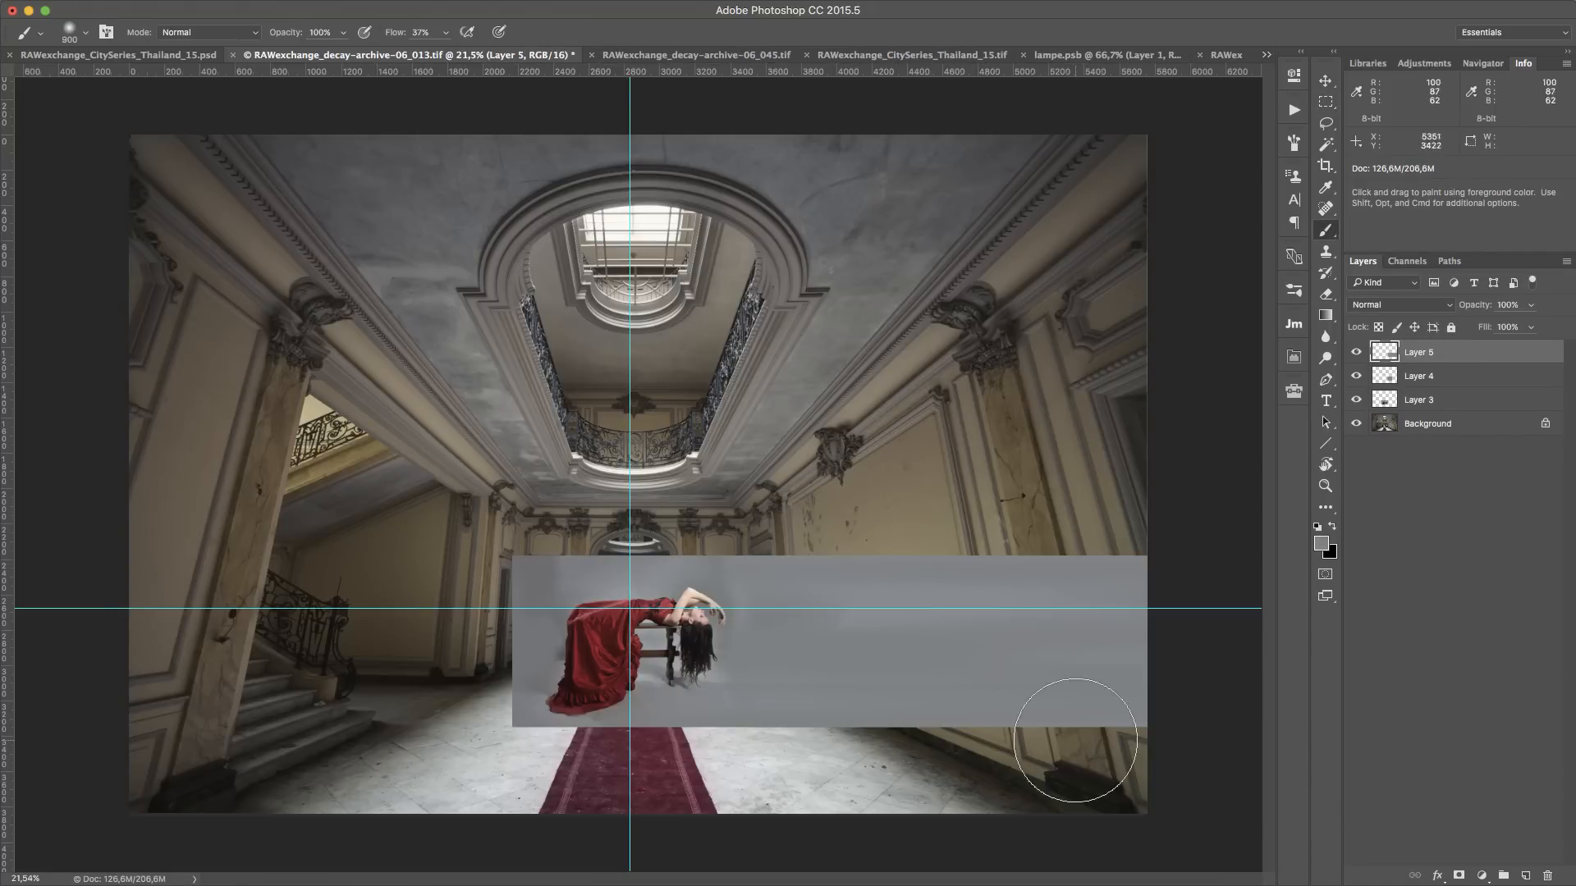
key(bracketright)
key(bracketright)
mouse_move(1075, 740)
mouse_down()
mouse_move(1034, 773)
mouse_move(796, 792)
mouse_move(910, 782)
mouse_move(814, 770)
mouse_move(1119, 709)
mouse_move(1035, 702)
mouse_move(1099, 676)
mouse_move(1073, 644)
mouse_move(1084, 550)
mouse_move(1021, 534)
mouse_move(1045, 451)
mouse_move(947, 211)
mouse_move(541, 166)
mouse_move(387, 172)
mouse_move(692, 223)
mouse_move(548, 347)
mouse_move(1104, 392)
mouse_move(603, 443)
mouse_move(693, 489)
mouse_move(625, 505)
mouse_move(993, 457)
mouse_up()
Paint grey over the remaining hall, including the staircase and floor around the model, with an 800 px soft brush
key(bracketleft)
key(bracketleft)
key(bracketleft)
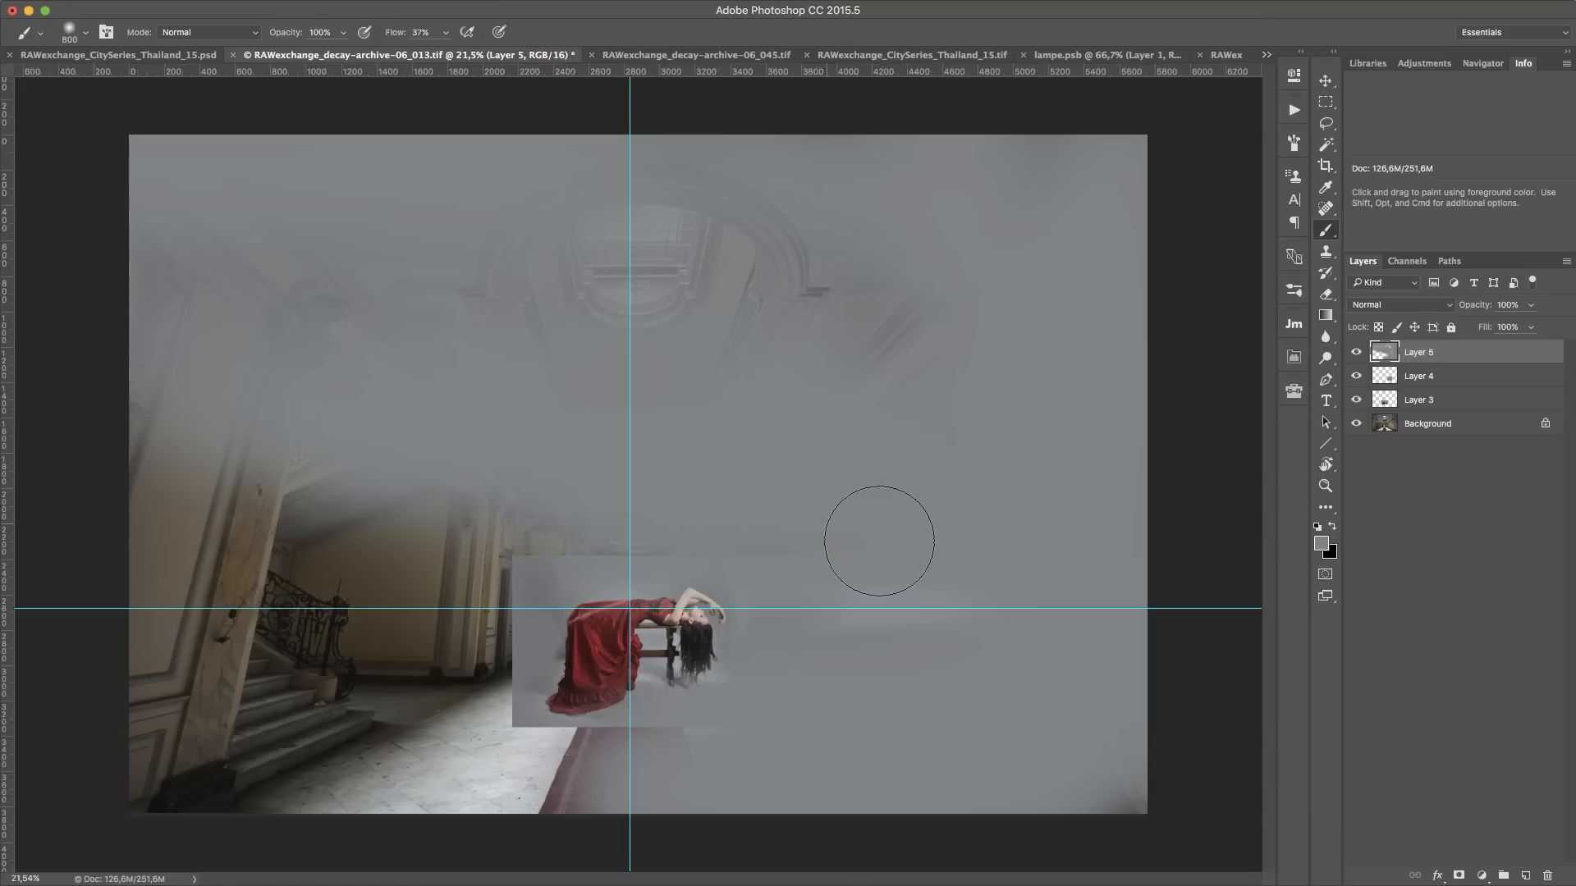
mouse_move(879, 541)
mouse_down()
mouse_move(897, 597)
mouse_move(960, 617)
mouse_move(744, 530)
mouse_move(449, 507)
mouse_move(648, 500)
mouse_move(563, 509)
mouse_move(899, 255)
mouse_move(717, 237)
mouse_move(869, 356)
mouse_move(1072, 280)
mouse_move(953, 257)
mouse_move(324, 443)
mouse_move(124, 543)
mouse_move(76, 674)
mouse_move(137, 864)
mouse_move(268, 884)
mouse_move(320, 743)
mouse_move(16, 819)
mouse_move(201, 798)
mouse_move(378, 476)
mouse_move(515, 445)
mouse_move(426, 718)
mouse_move(471, 627)
mouse_move(515, 629)
mouse_move(498, 620)
mouse_move(507, 612)
mouse_move(495, 654)
mouse_move(506, 591)
mouse_move(477, 610)
mouse_move(480, 707)
mouse_move(489, 618)
mouse_move(353, 719)
mouse_move(157, 758)
mouse_move(344, 792)
mouse_move(657, 789)
mouse_move(480, 782)
mouse_move(533, 762)
mouse_up()
Blend the backdrop close around the model with a 250 px brush, resampling the surrounding grey on Layer 5
key(bracketleft)
key(bracketleft)
key(bracketleft)
key(bracketleft)
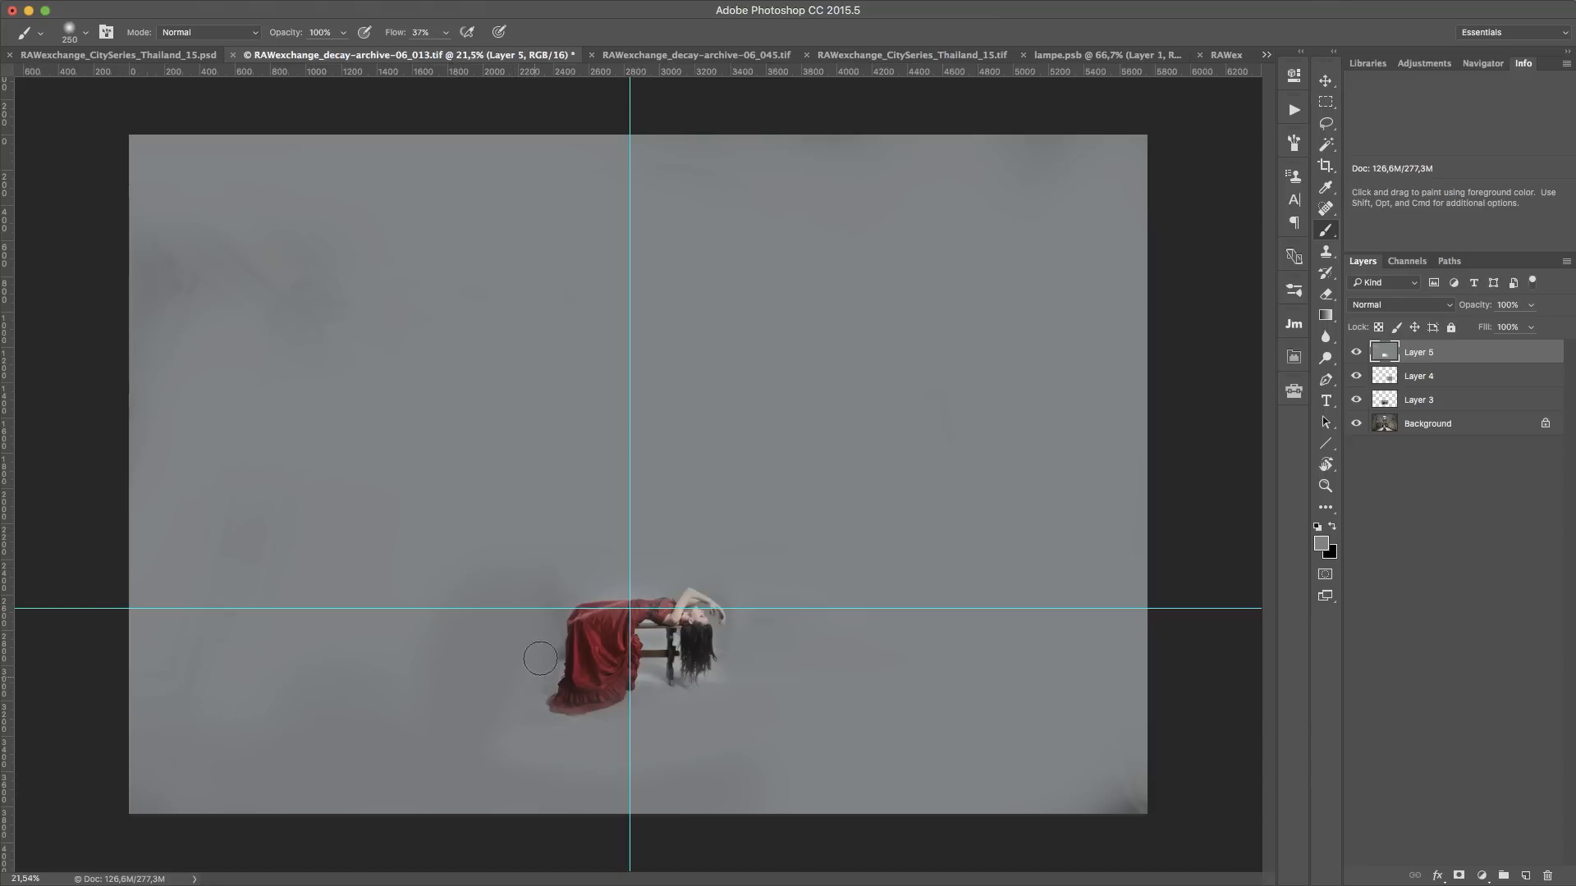
drag(424, 405, 435, 390)
alt+click(786, 507)
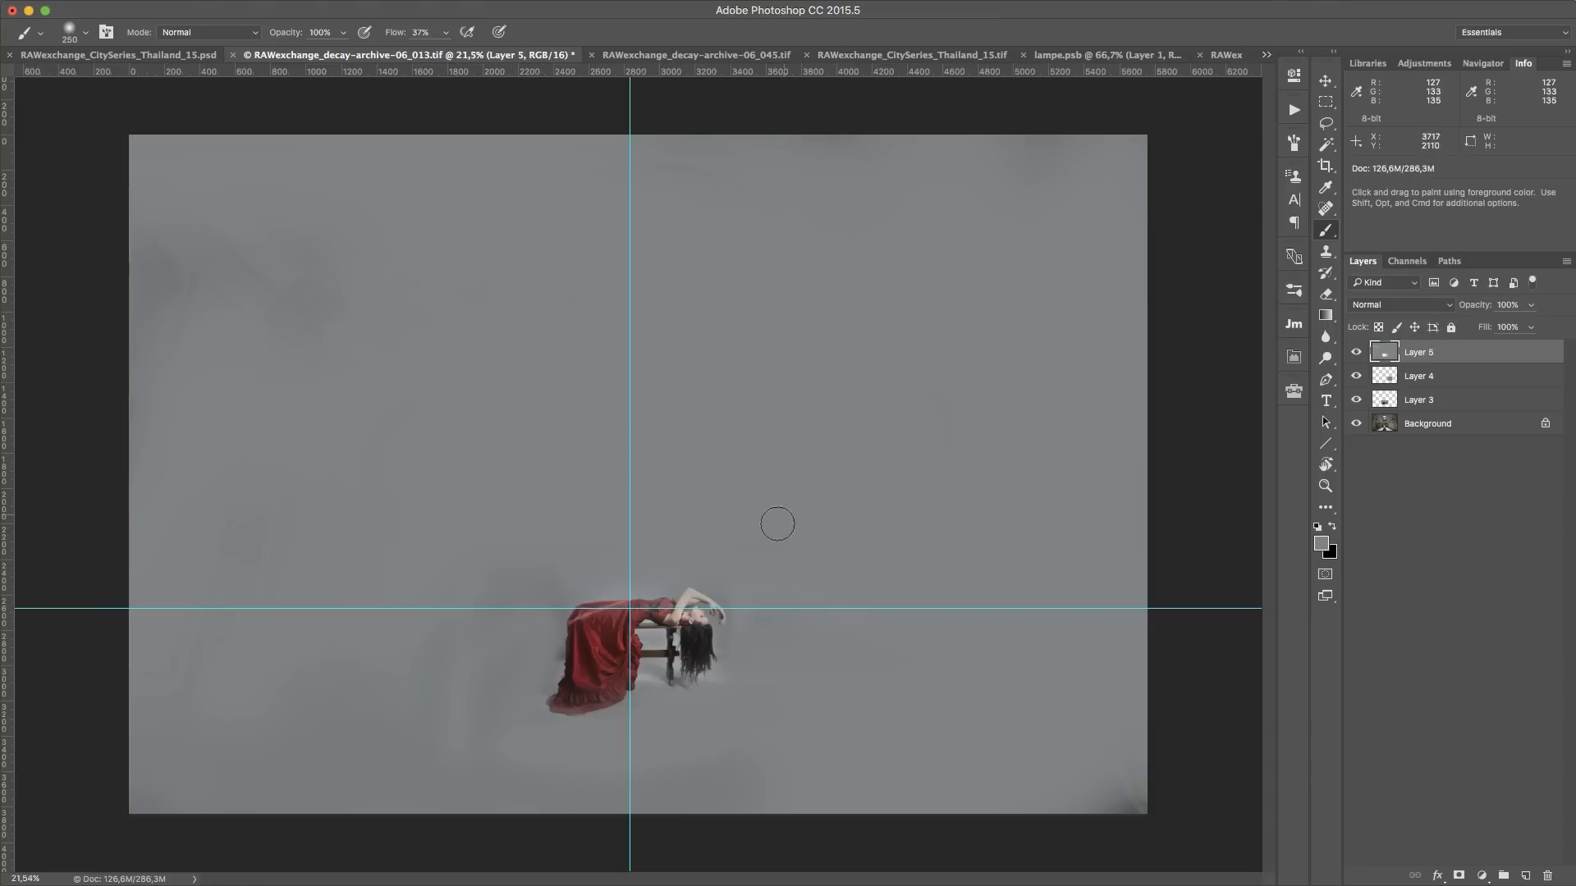
mouse_move(743, 578)
mouse_down()
mouse_move(750, 563)
mouse_move(836, 560)
mouse_up()
drag(545, 597, 504, 561)
scroll(780, 668, up, 1)
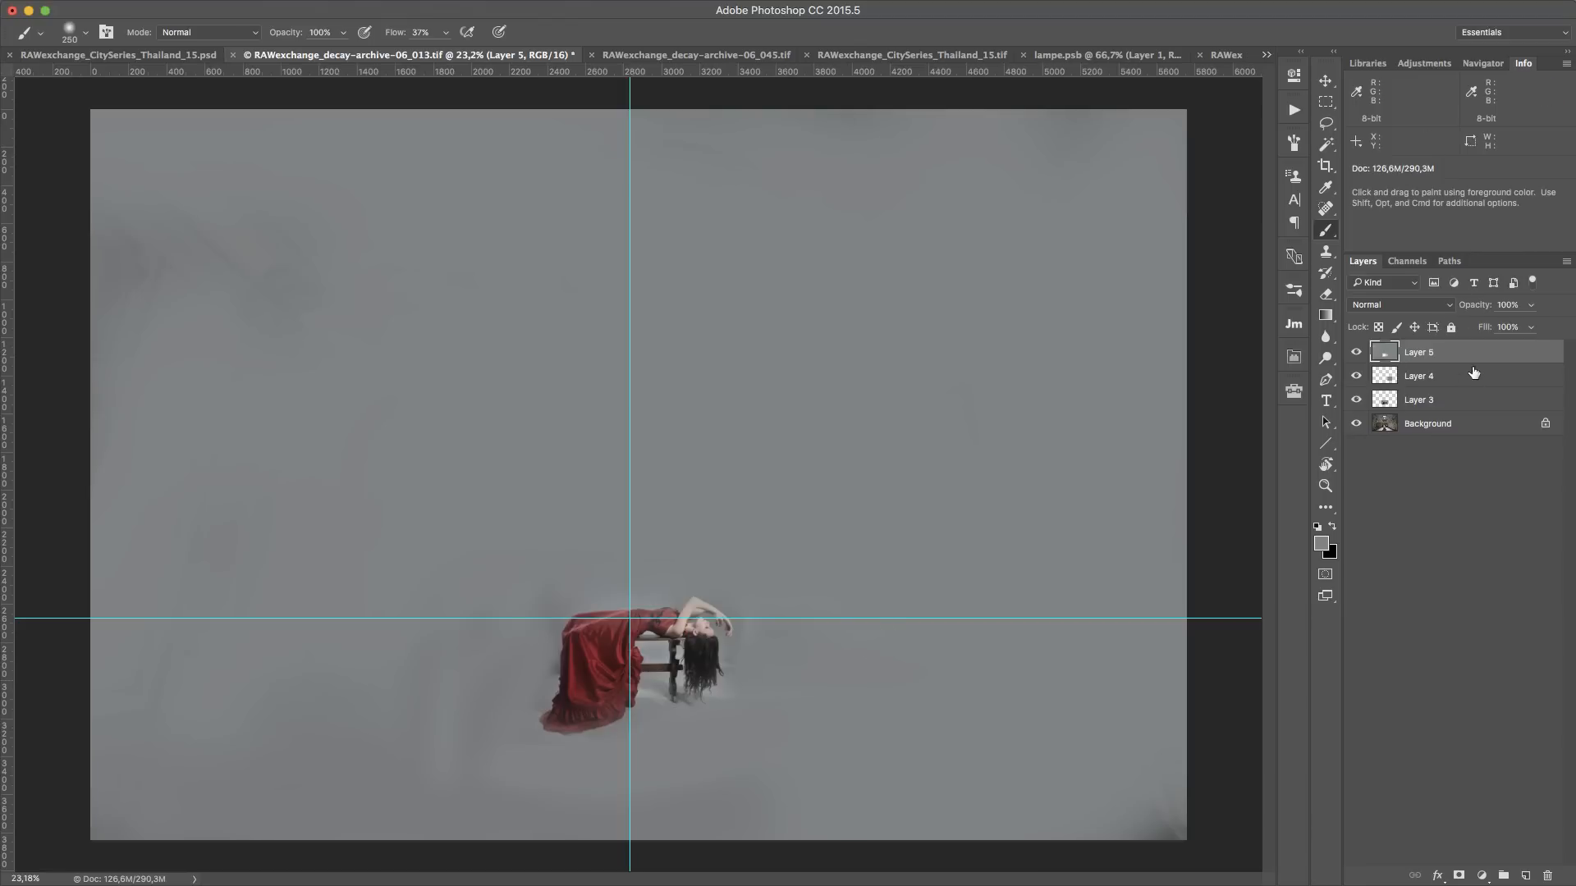
Merge Layer 5 and Layer 4 down into Layer 3 and check the merged layer by toggling its visibility
click(1432, 458)
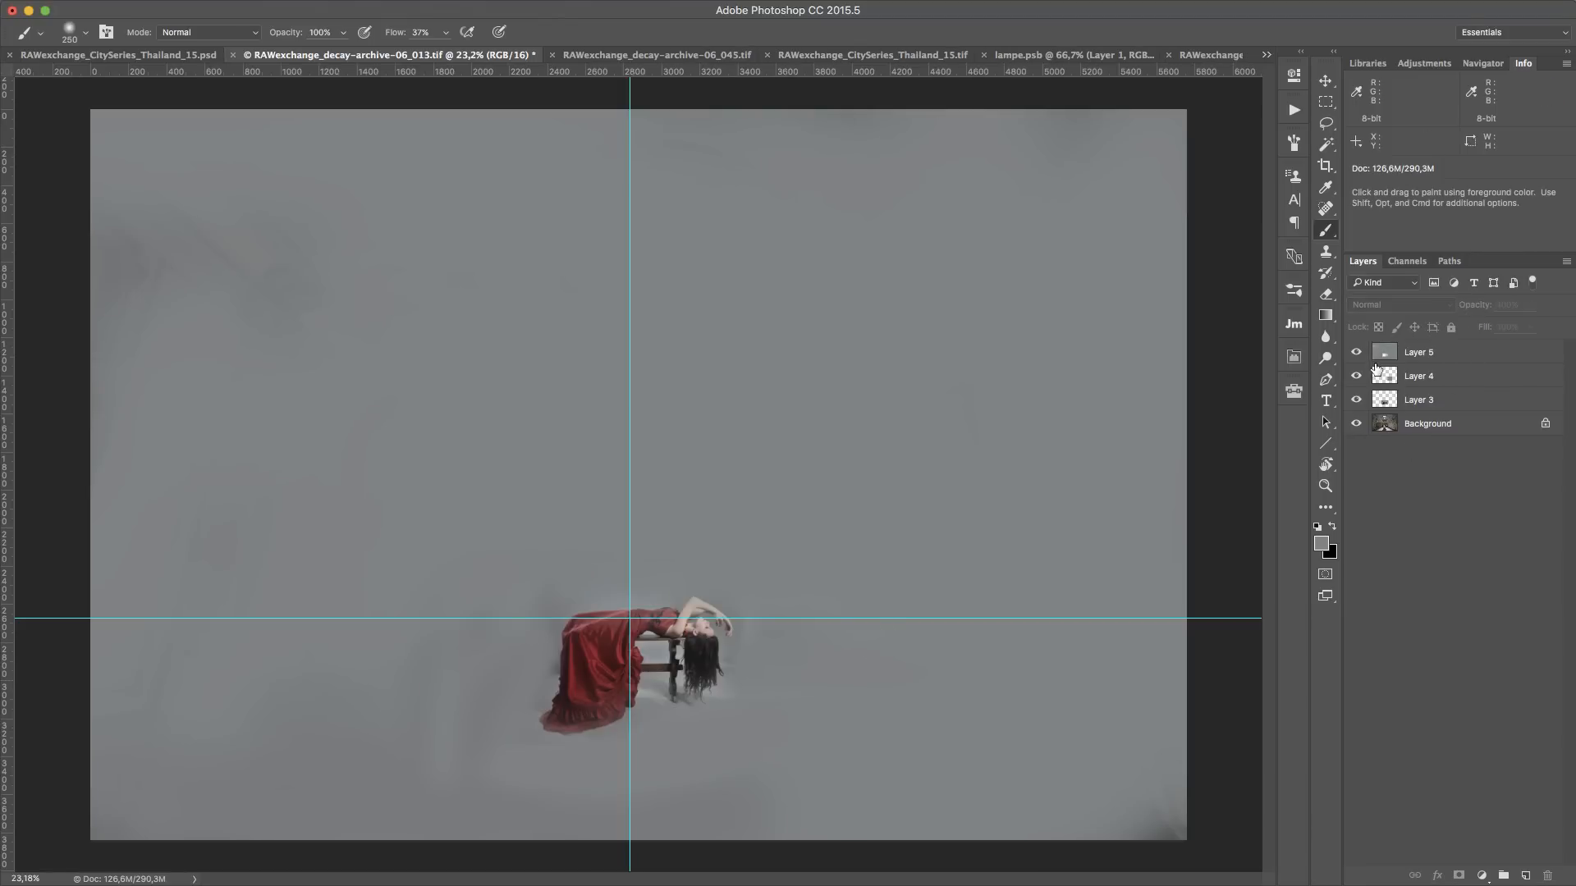
click(1490, 353)
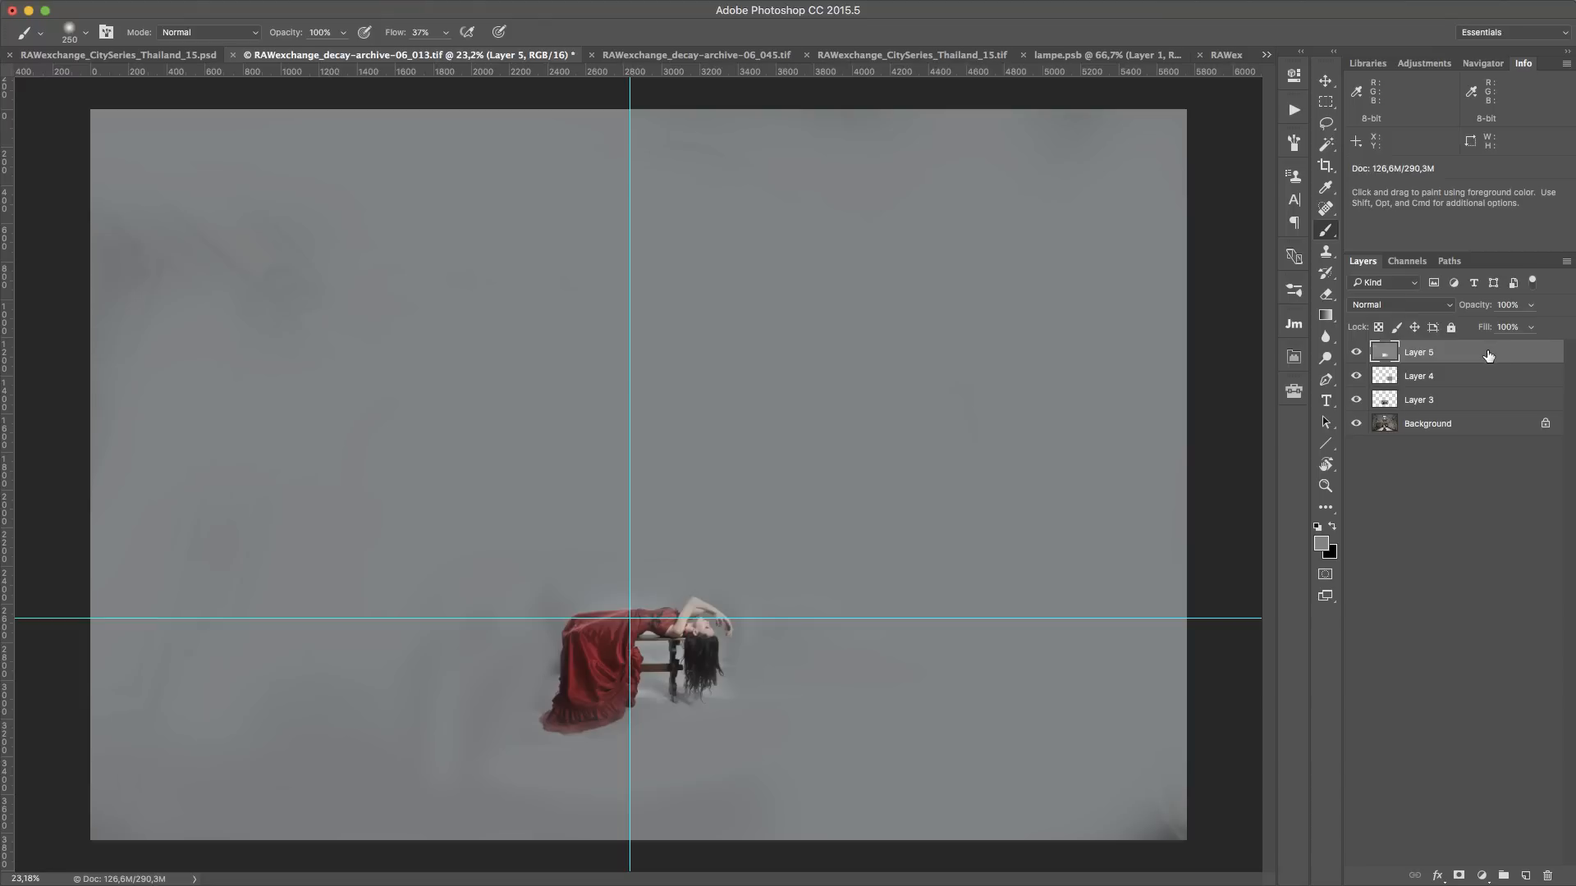
key(super+e)
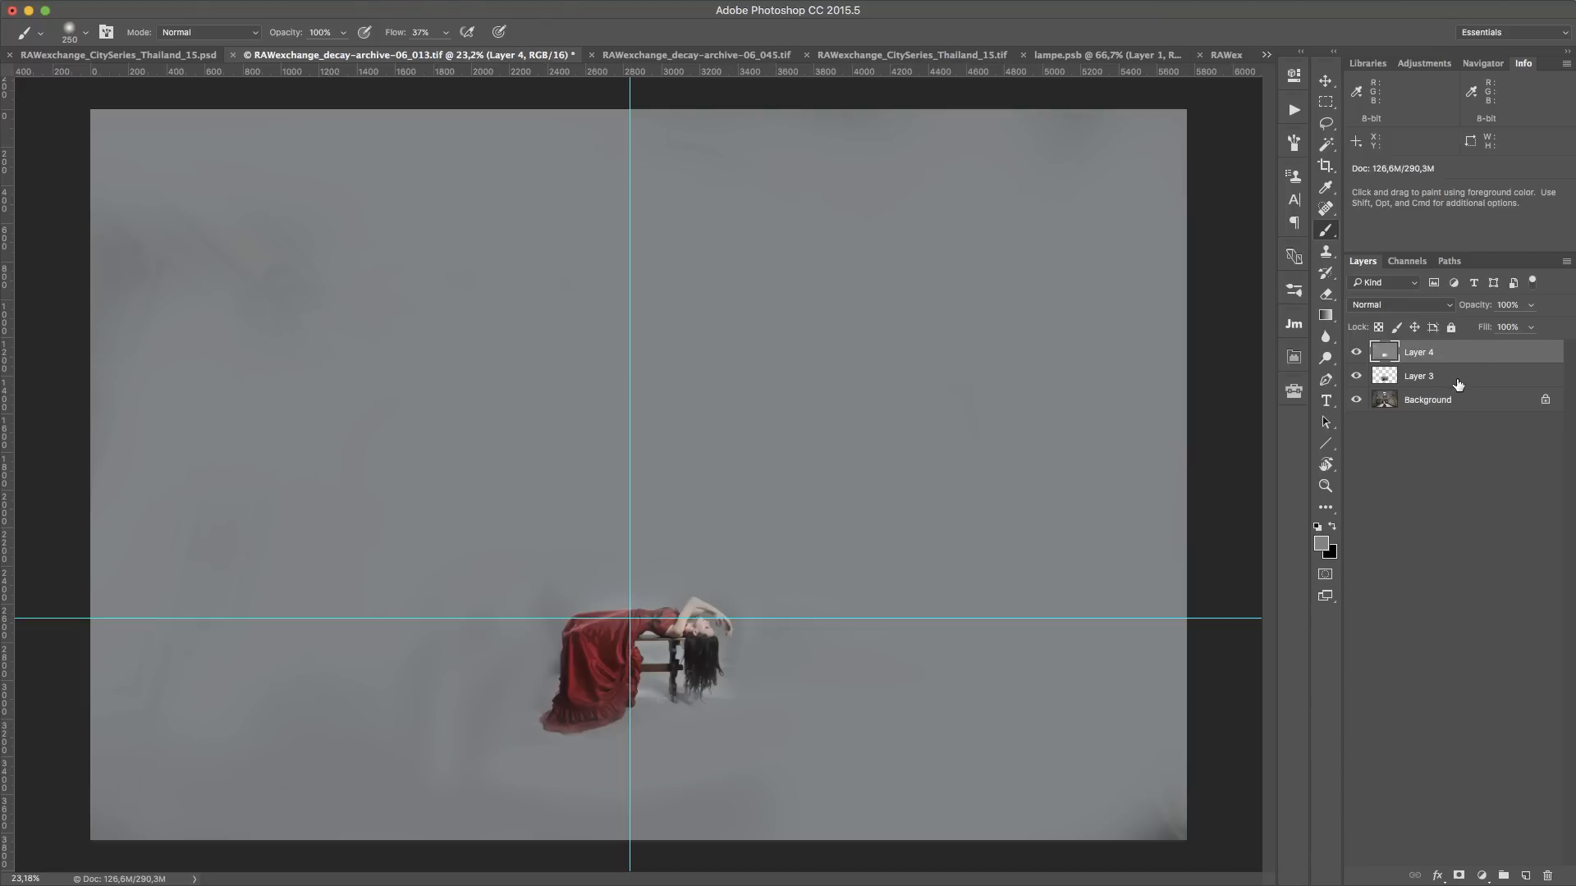
key(super+e)
click(1356, 353)
click(1356, 352)
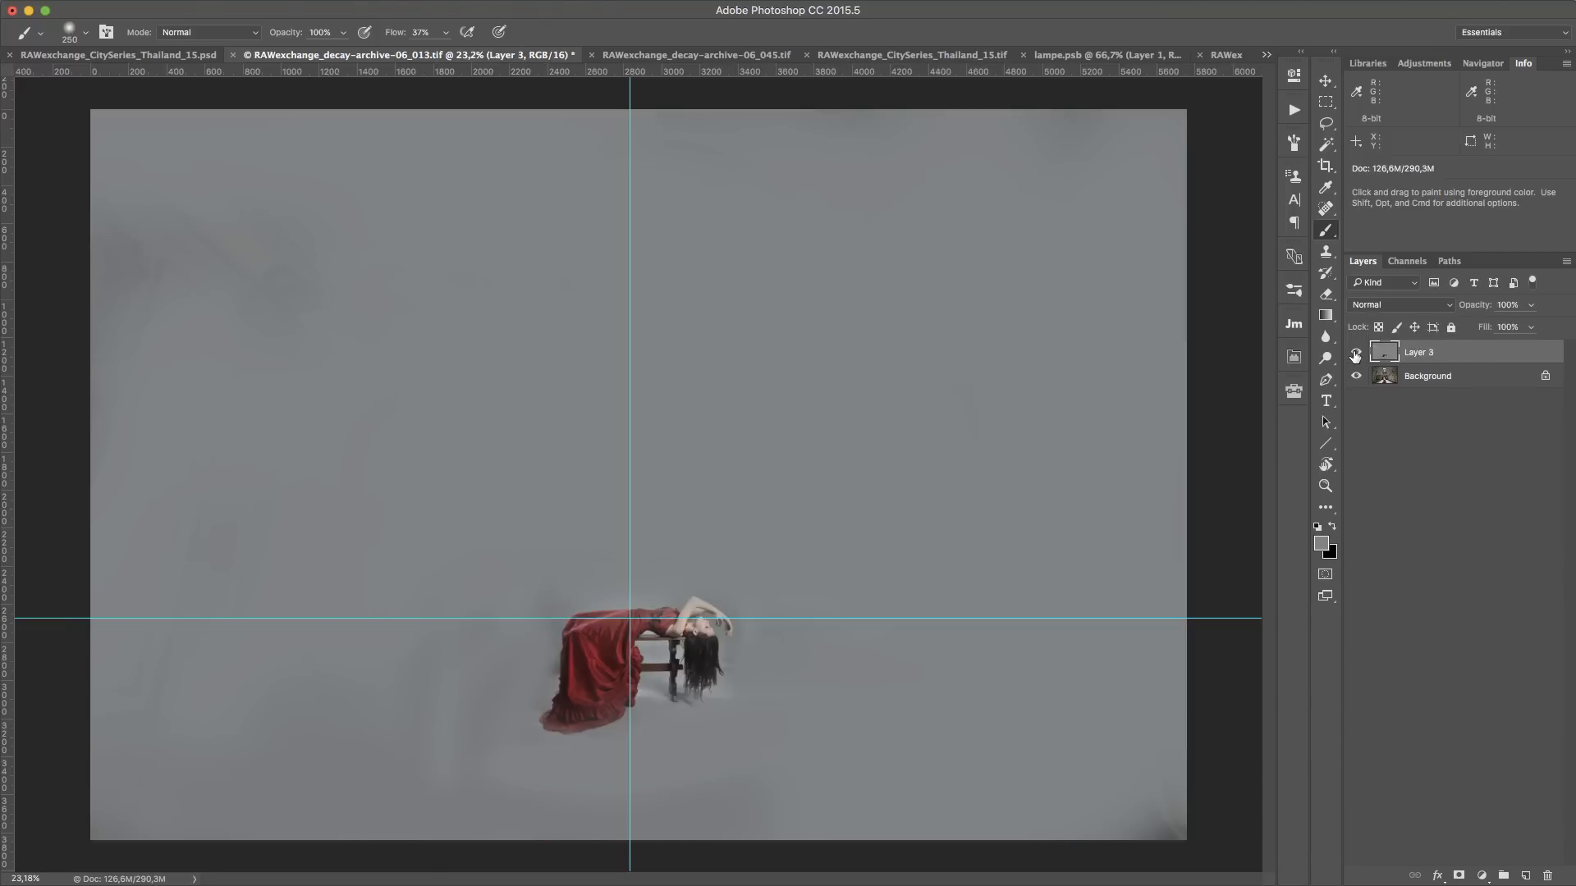
Set Layer 3's blending mode to Multiply
click(1400, 304)
click(1393, 347)
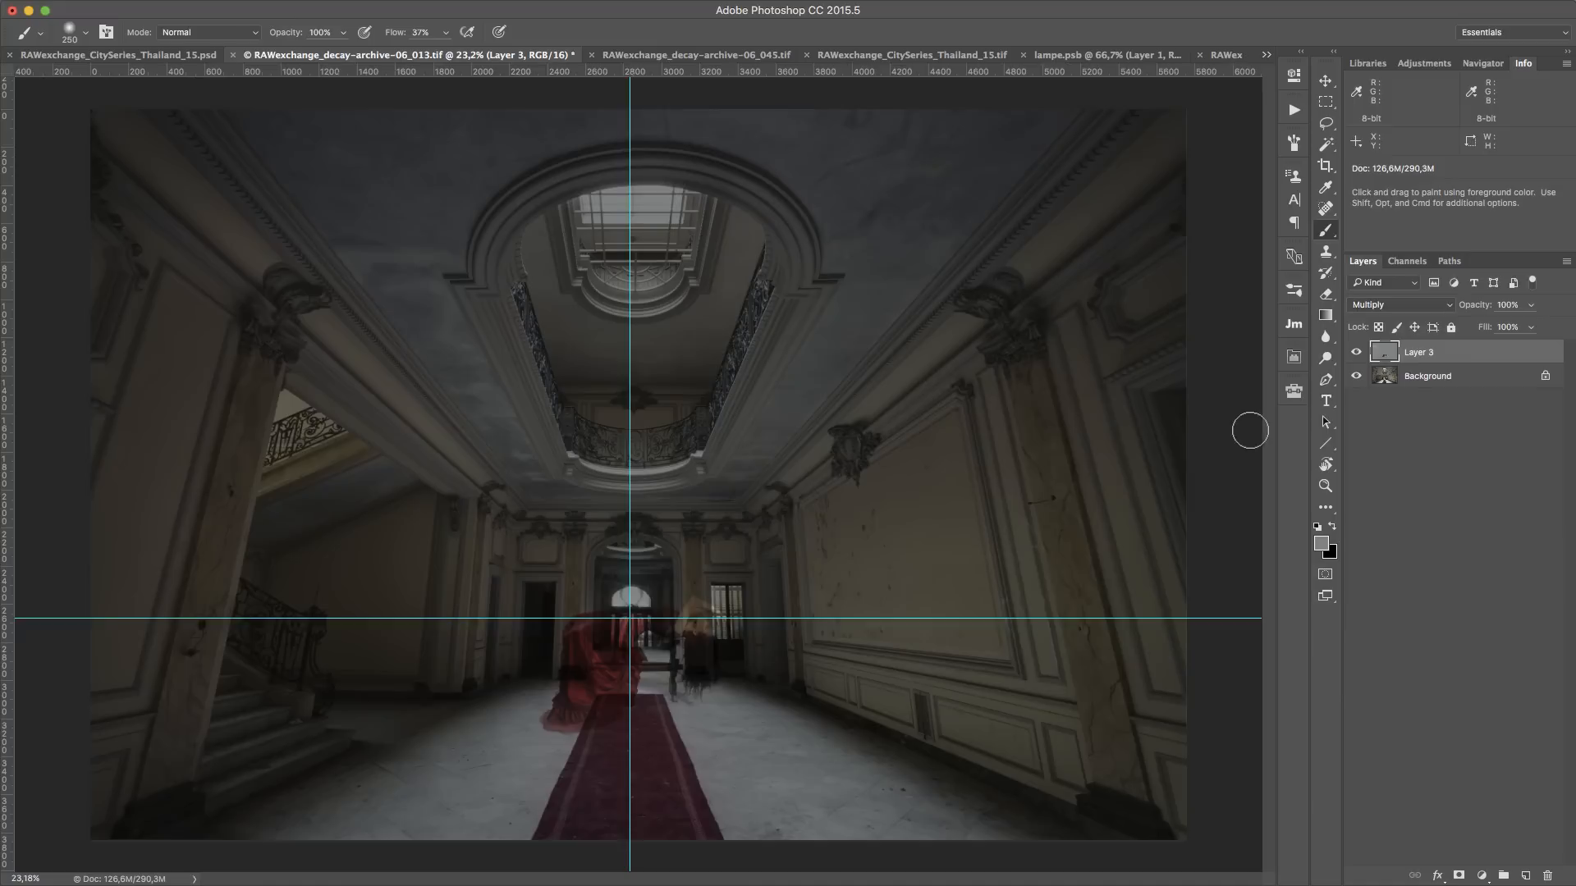
scroll(704, 714, up, 2)
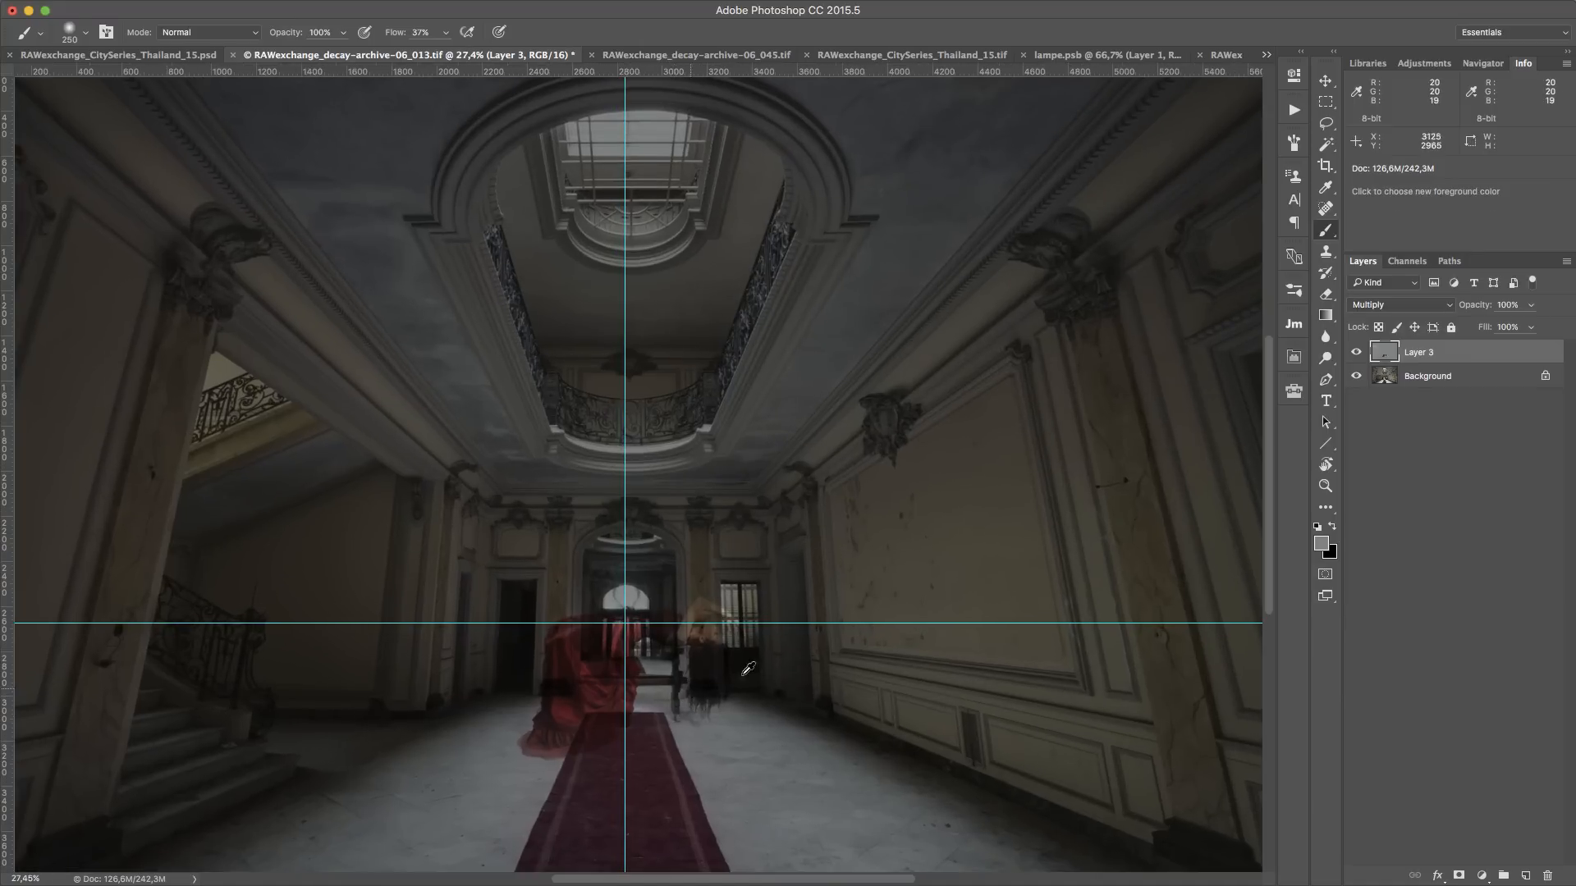
Try Lighten, Screen and Color Burn blending on Layer 3 and return it to Multiply
click(1386, 307)
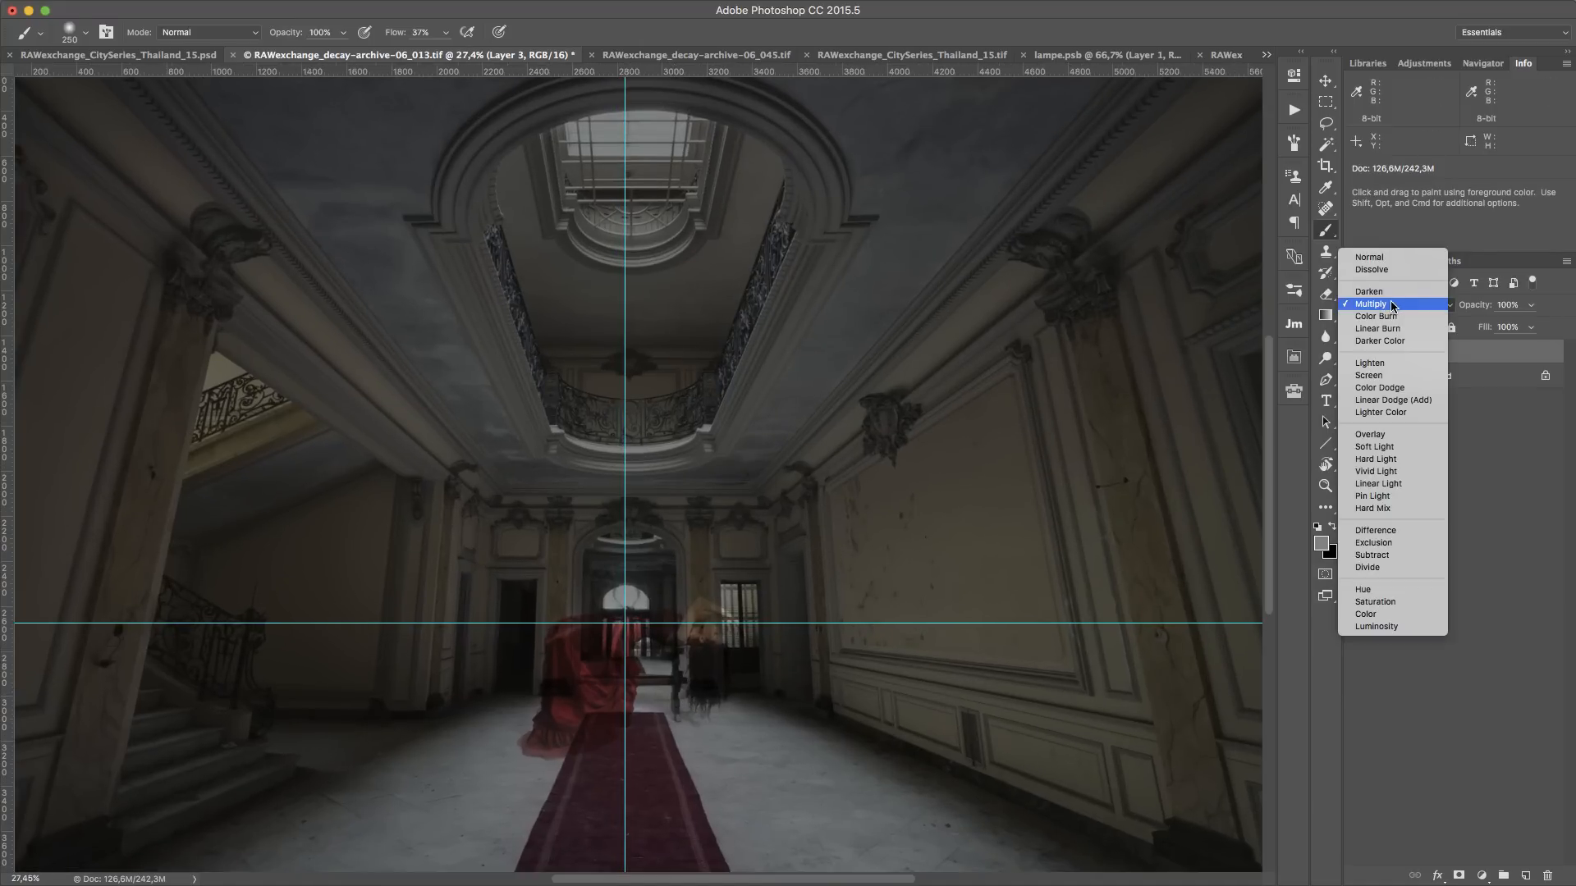
click(1402, 362)
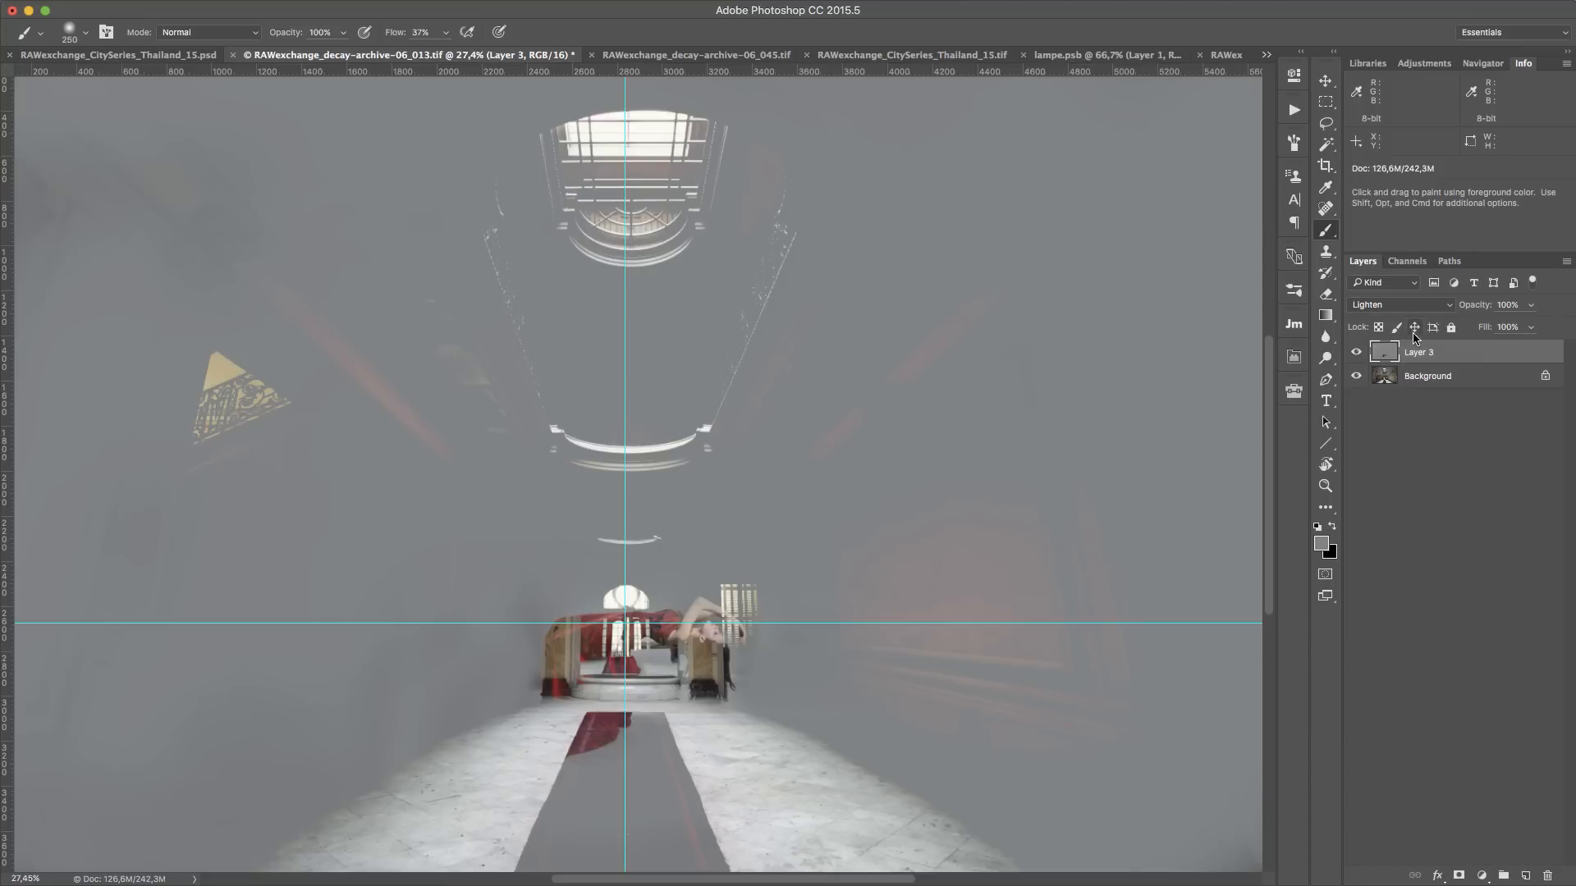
click(1402, 308)
click(1402, 316)
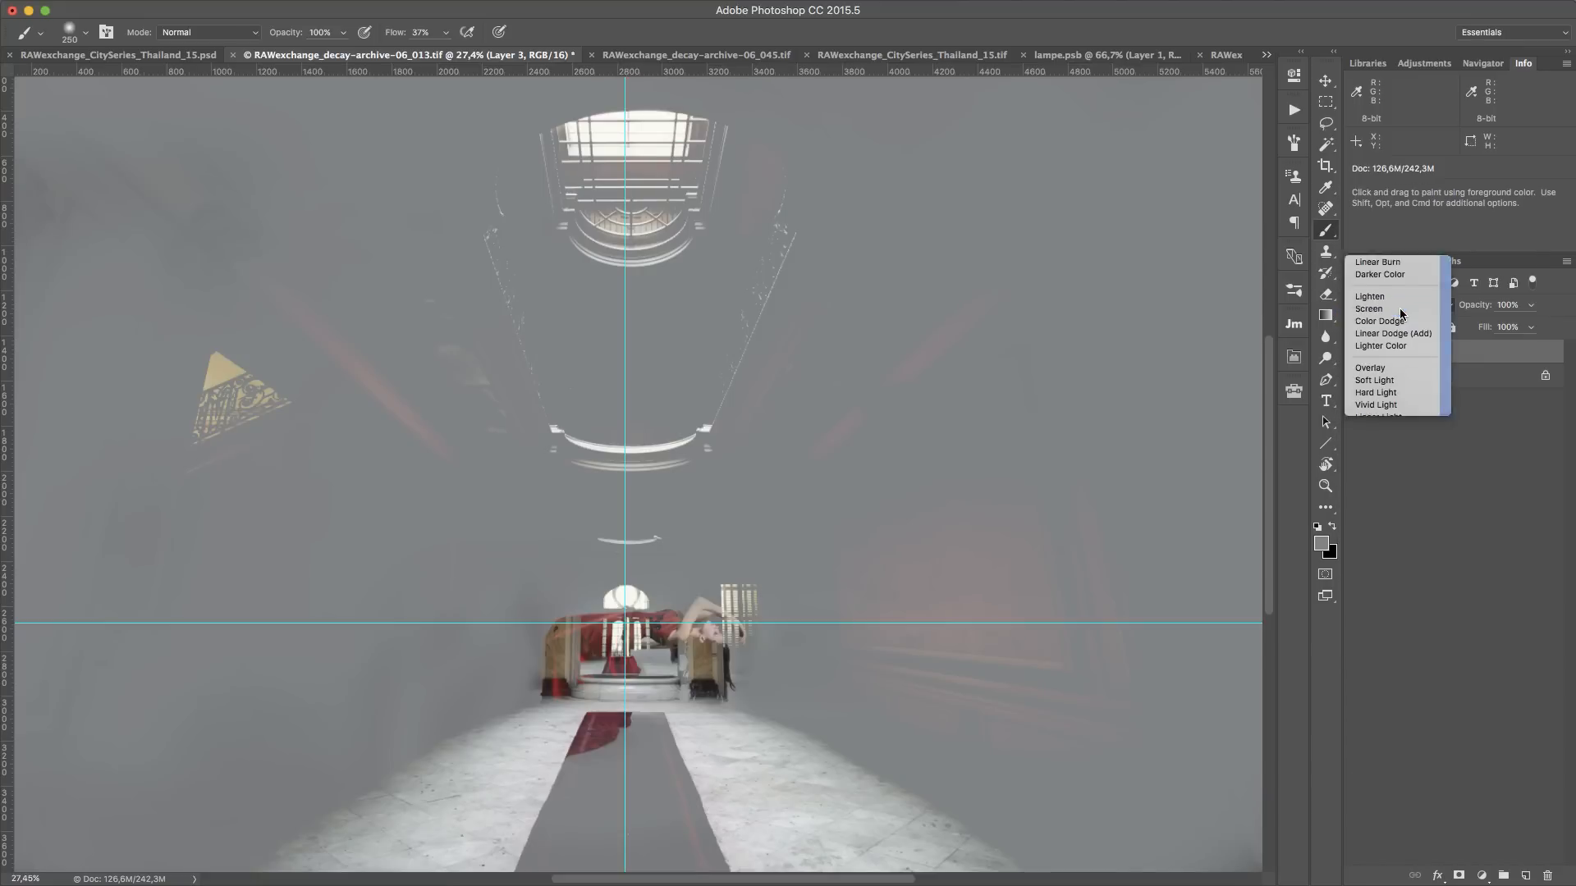
click(1402, 308)
click(1402, 269)
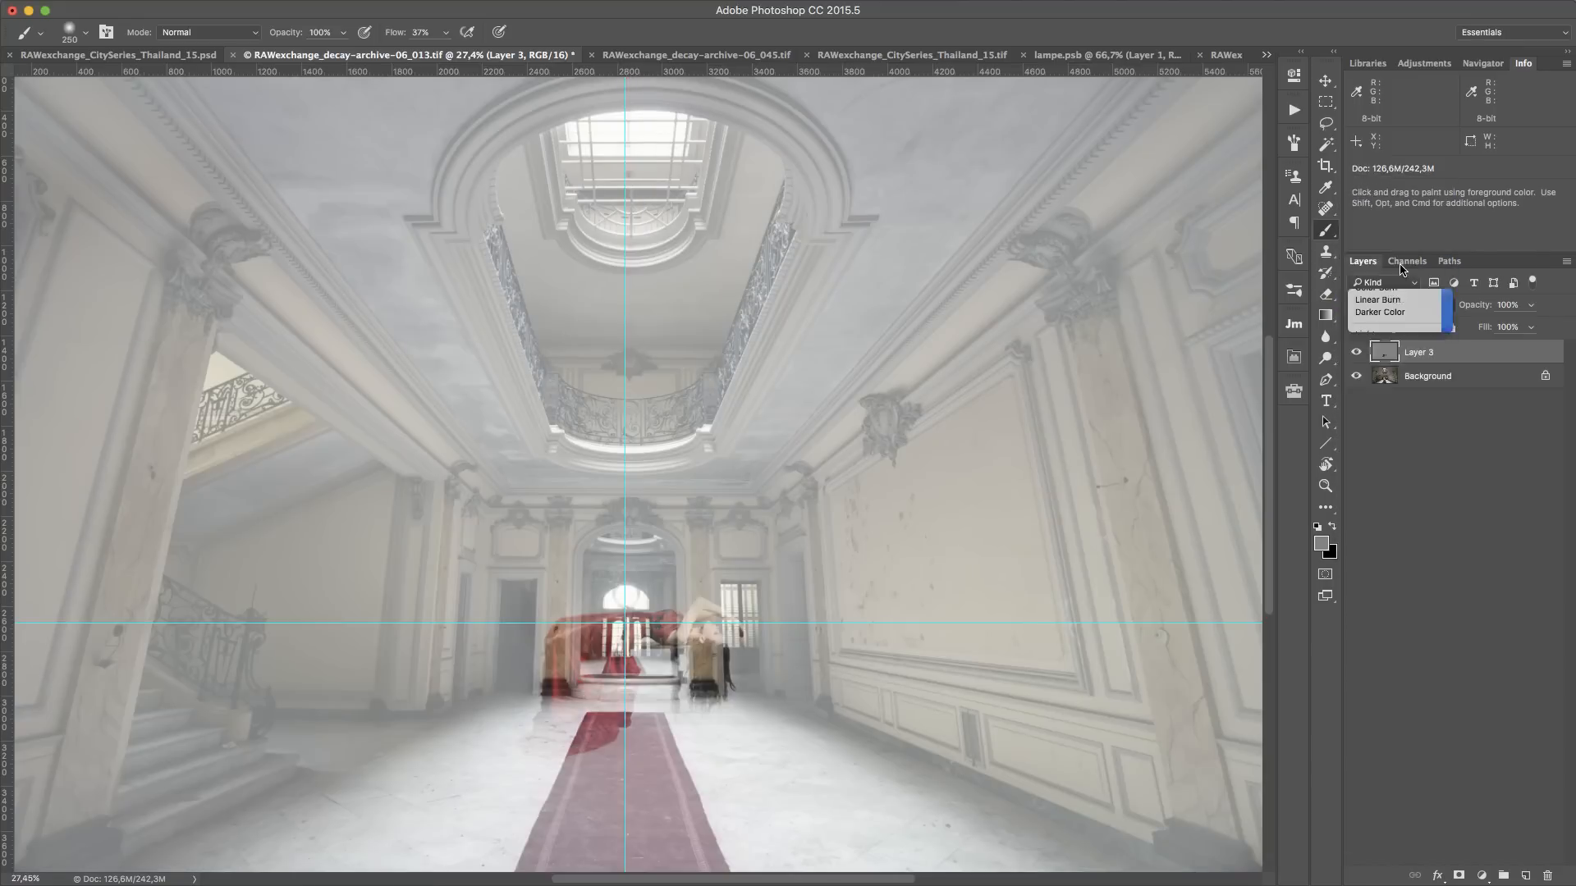
click(1400, 306)
click(1400, 287)
click(1400, 306)
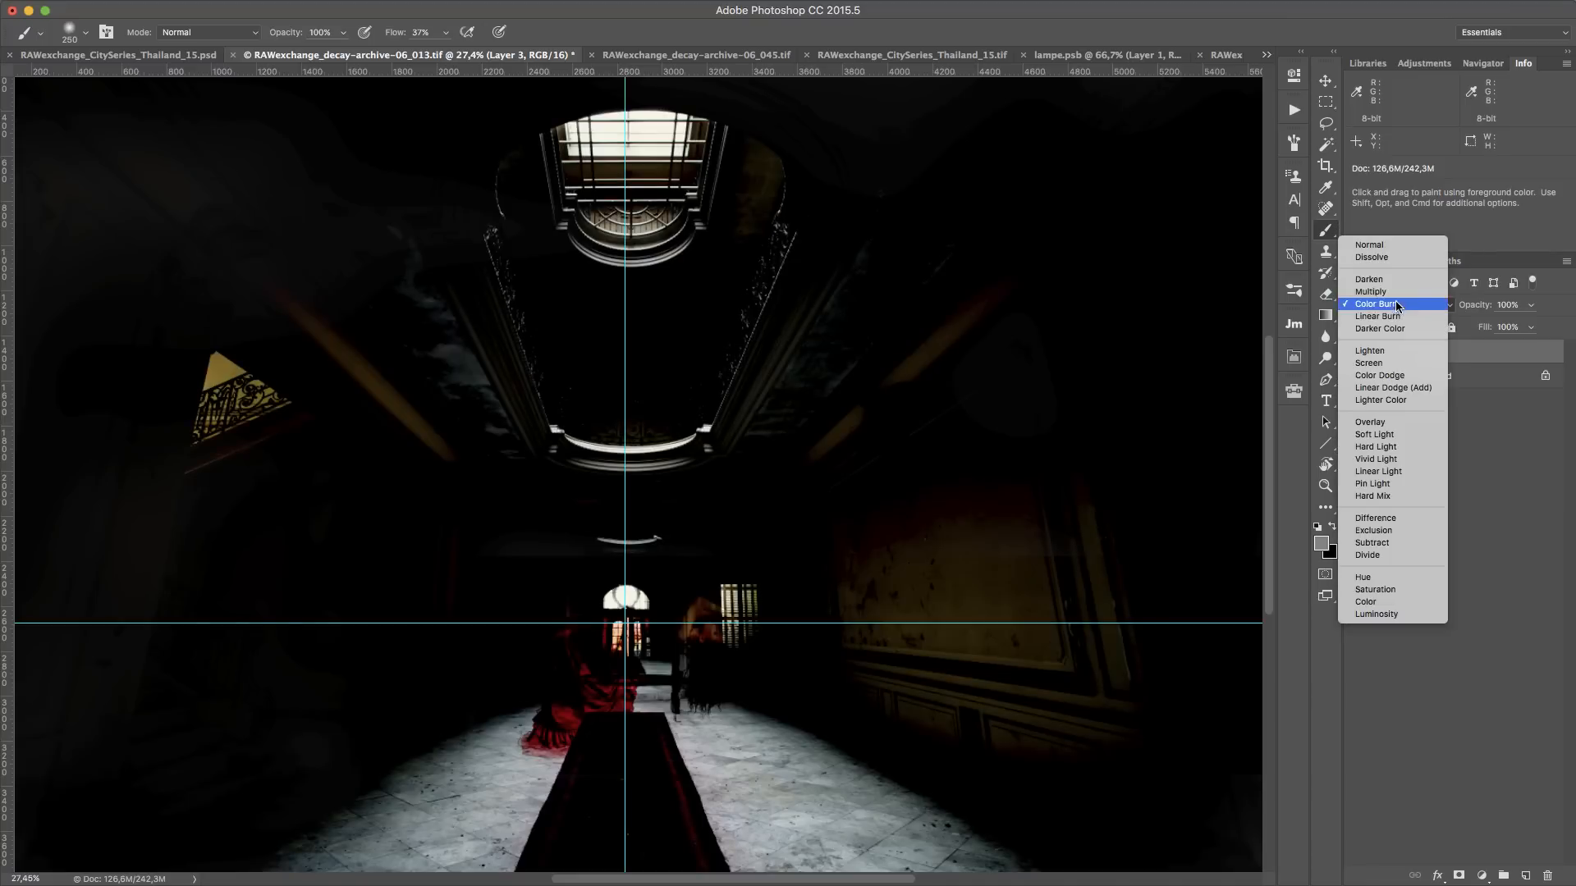
click(1400, 297)
click(1400, 306)
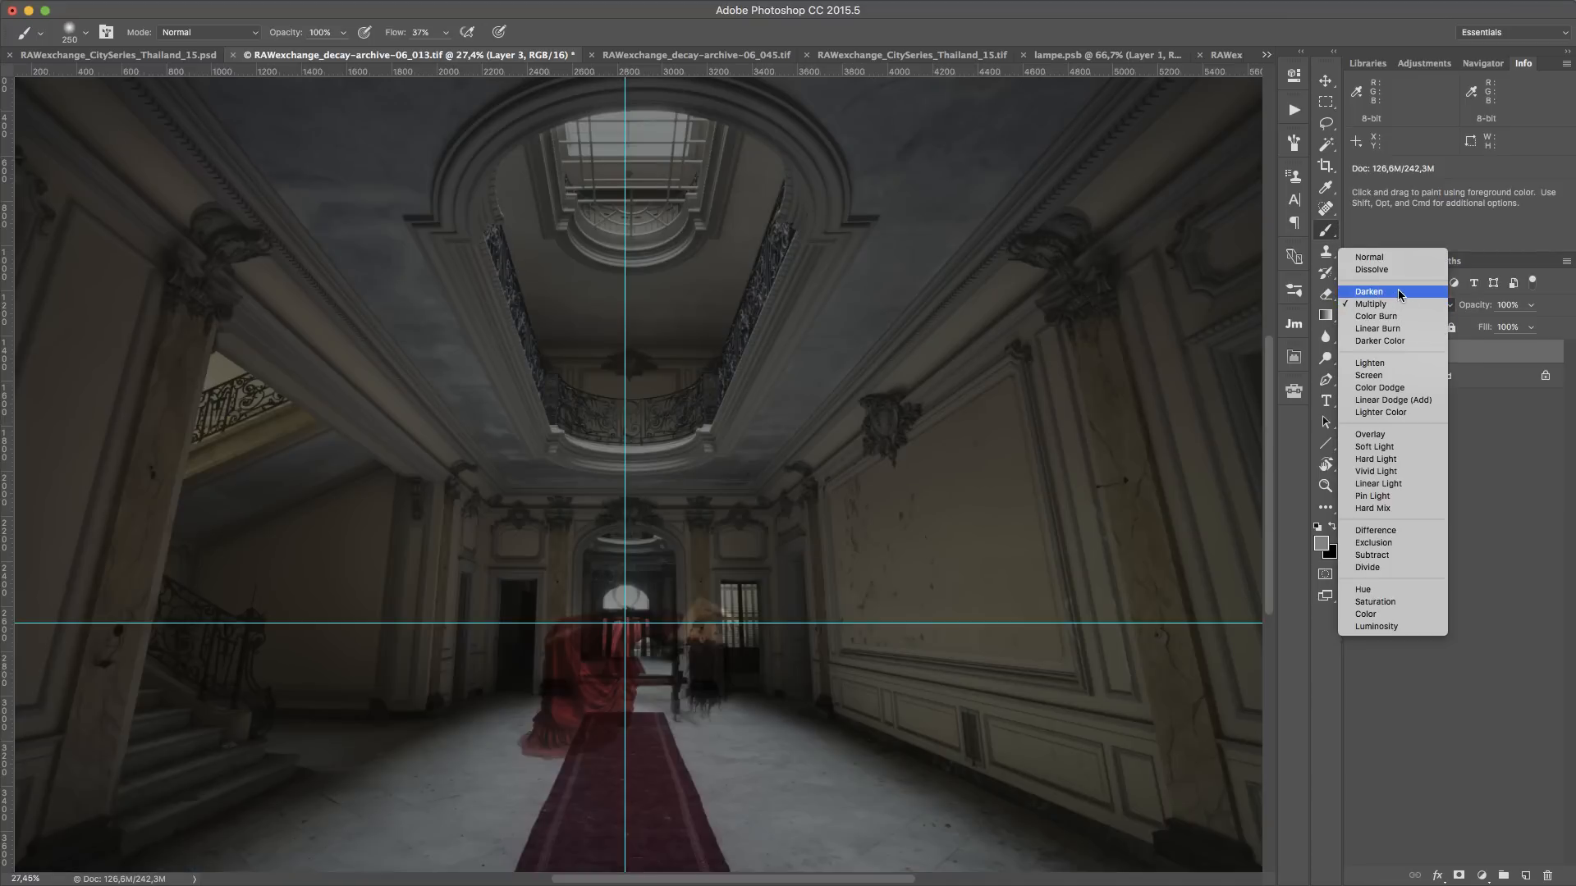
click(1397, 289)
click(1392, 316)
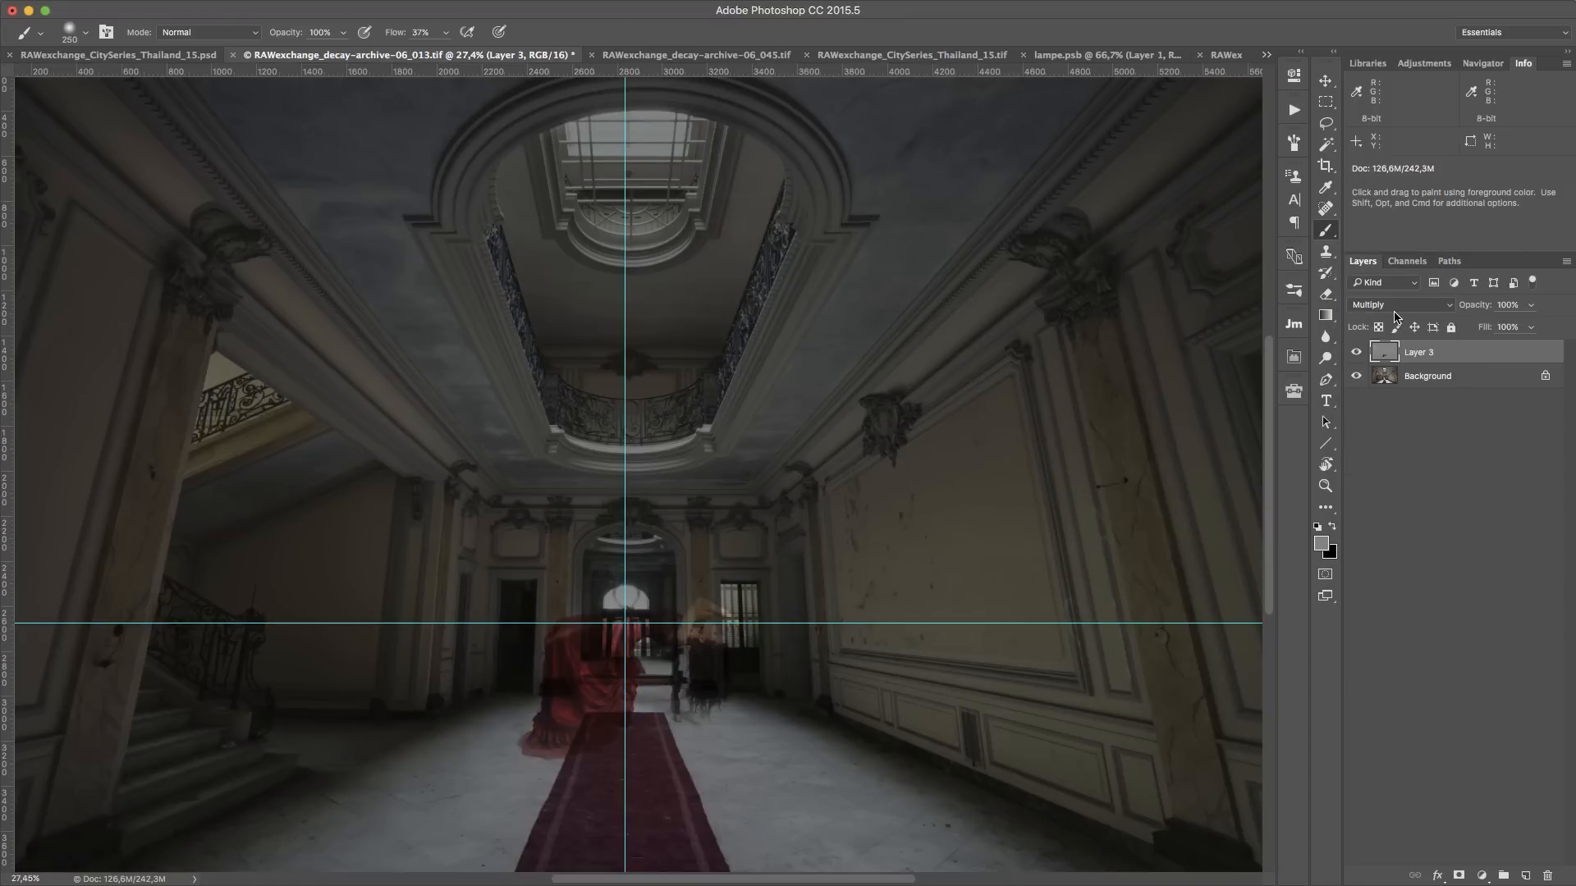
Try Soft Light blending on Layer 3 and switch back to Multiply
click(1400, 306)
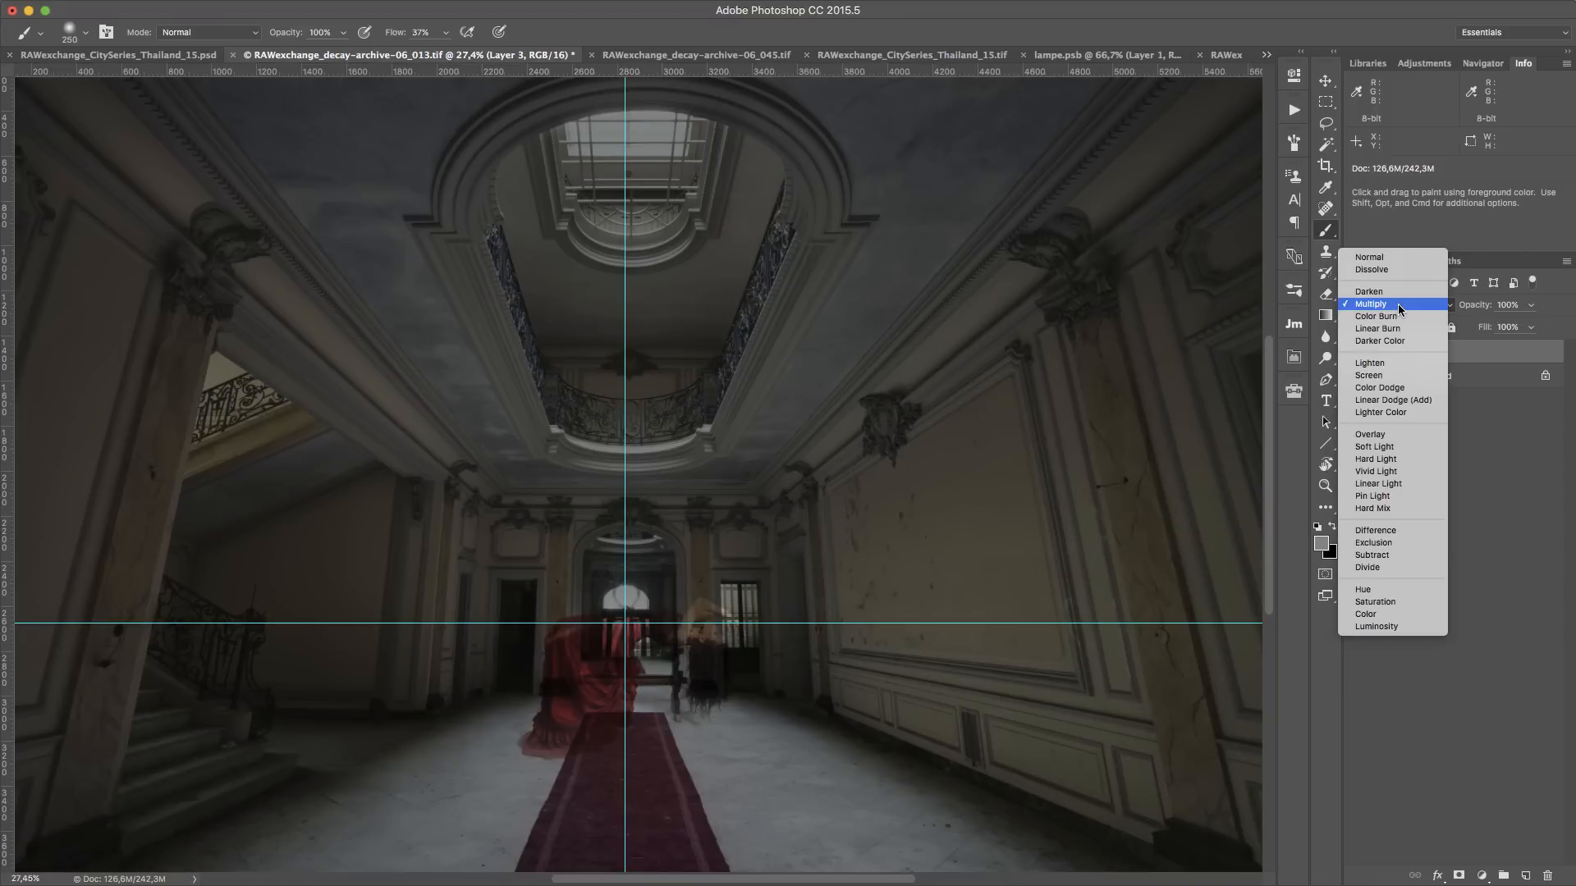
click(1401, 447)
click(1405, 305)
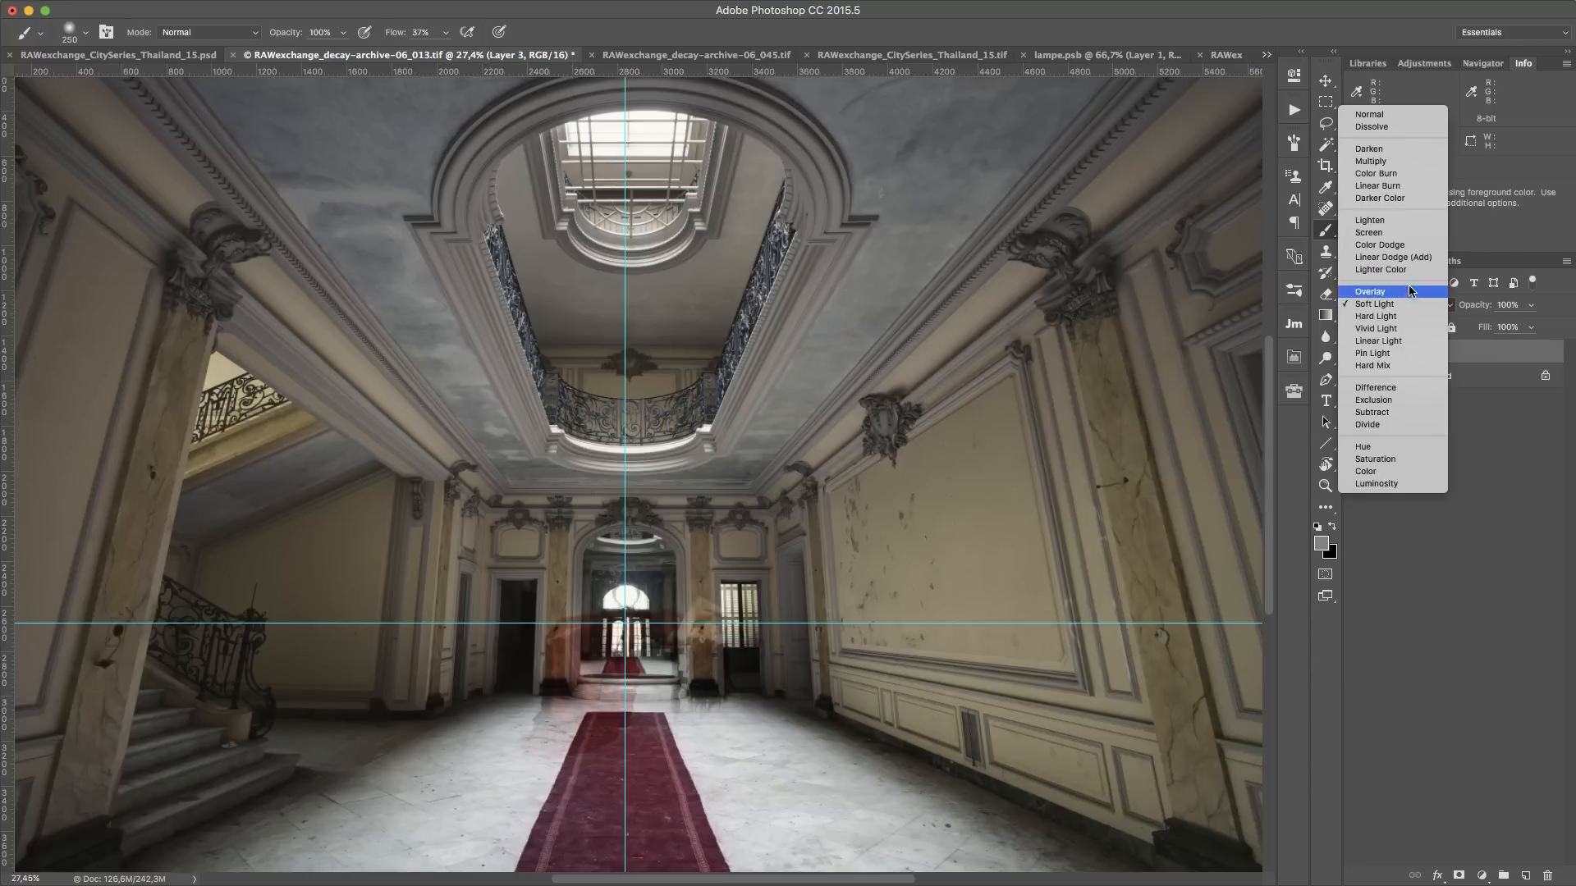
click(1397, 161)
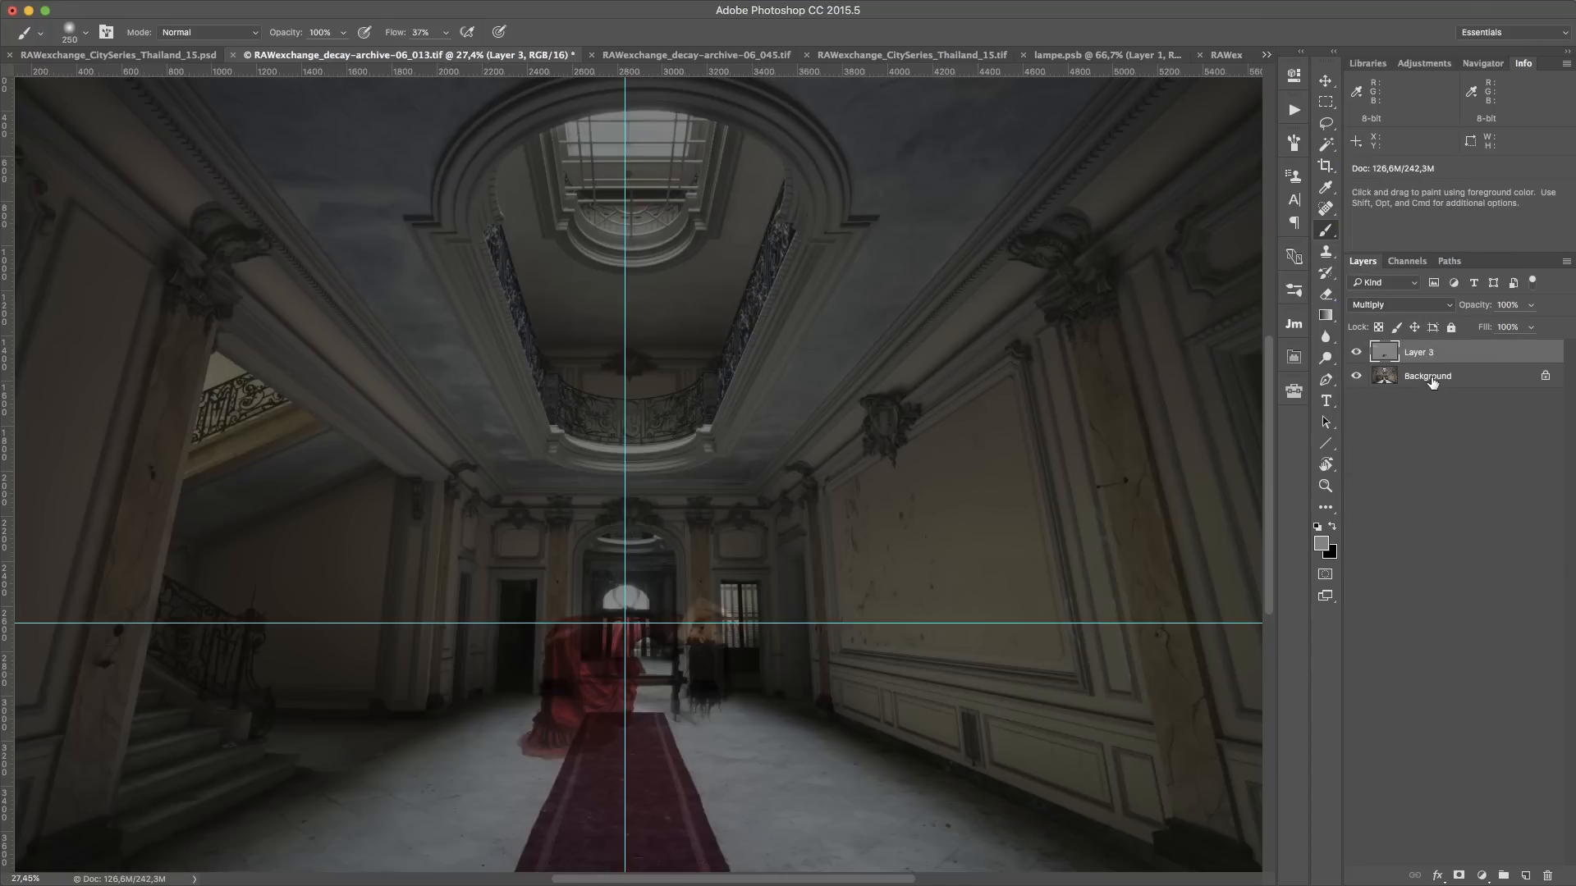
Duplicate Layer 3 and hide the copy
key(super+j)
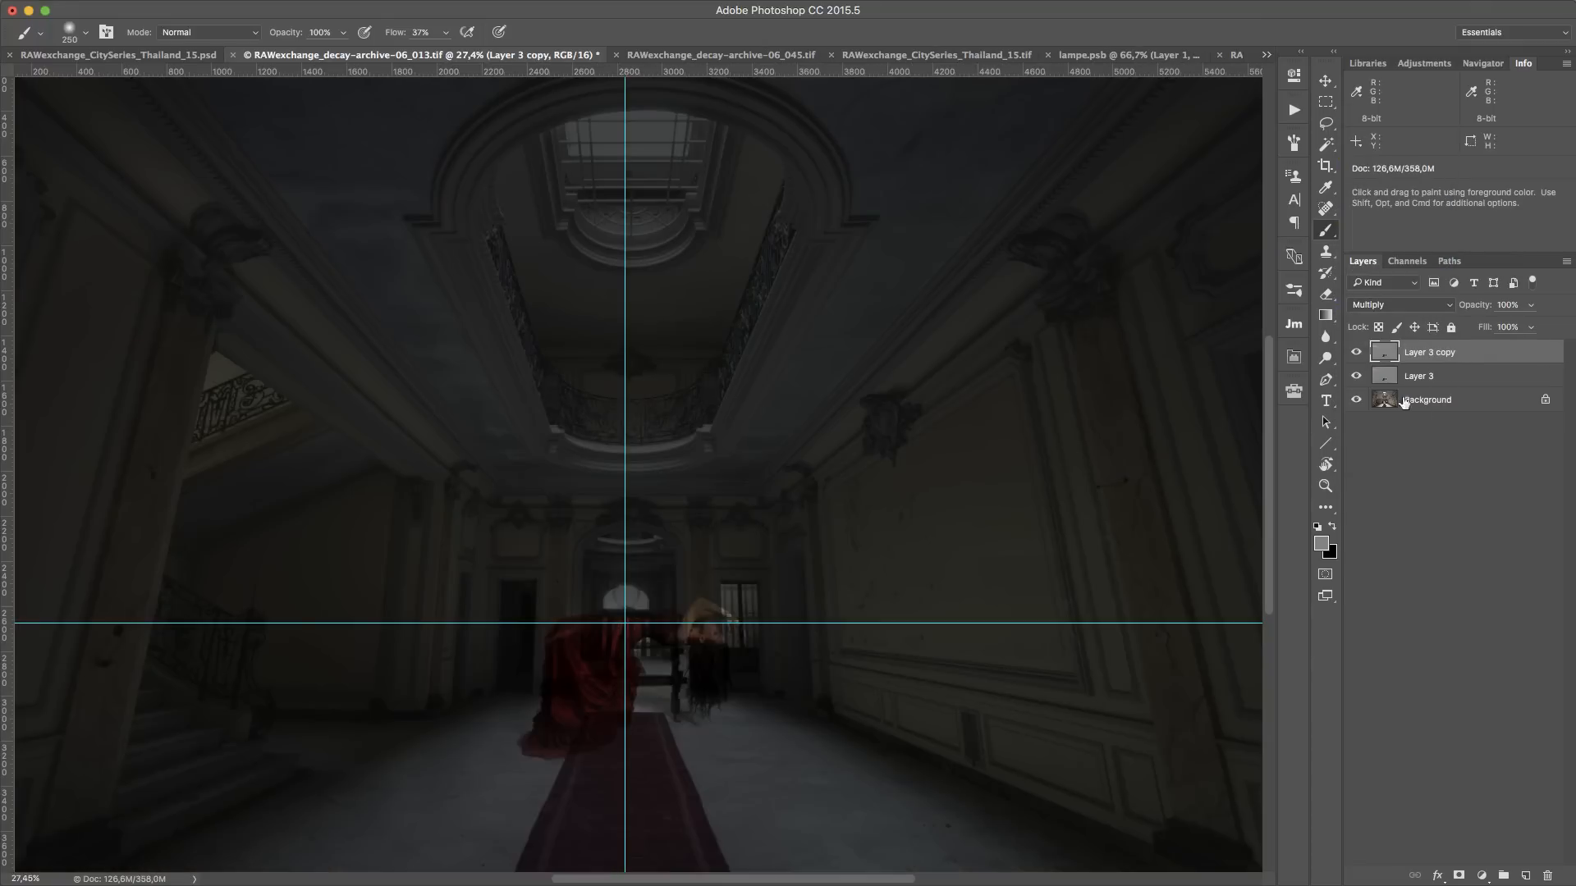
click(1355, 354)
Add a Levels adjustment with midtones at 1,85 clipped to Layer 3, and hide Layer 3 to compare brightness with the original hall
click(1472, 377)
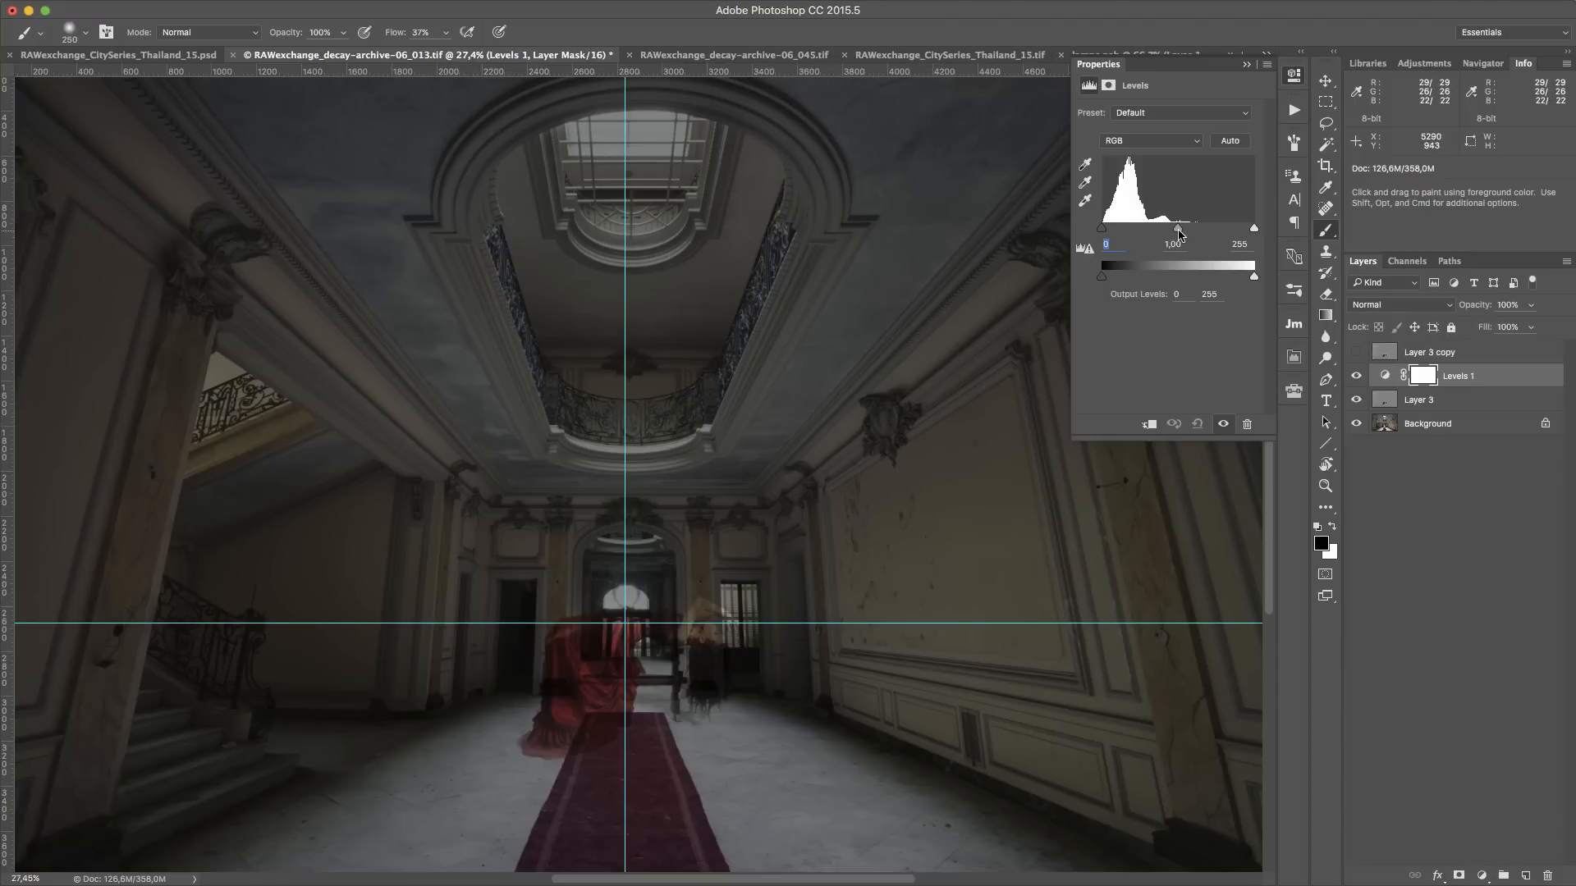
drag(1177, 234, 1147, 238)
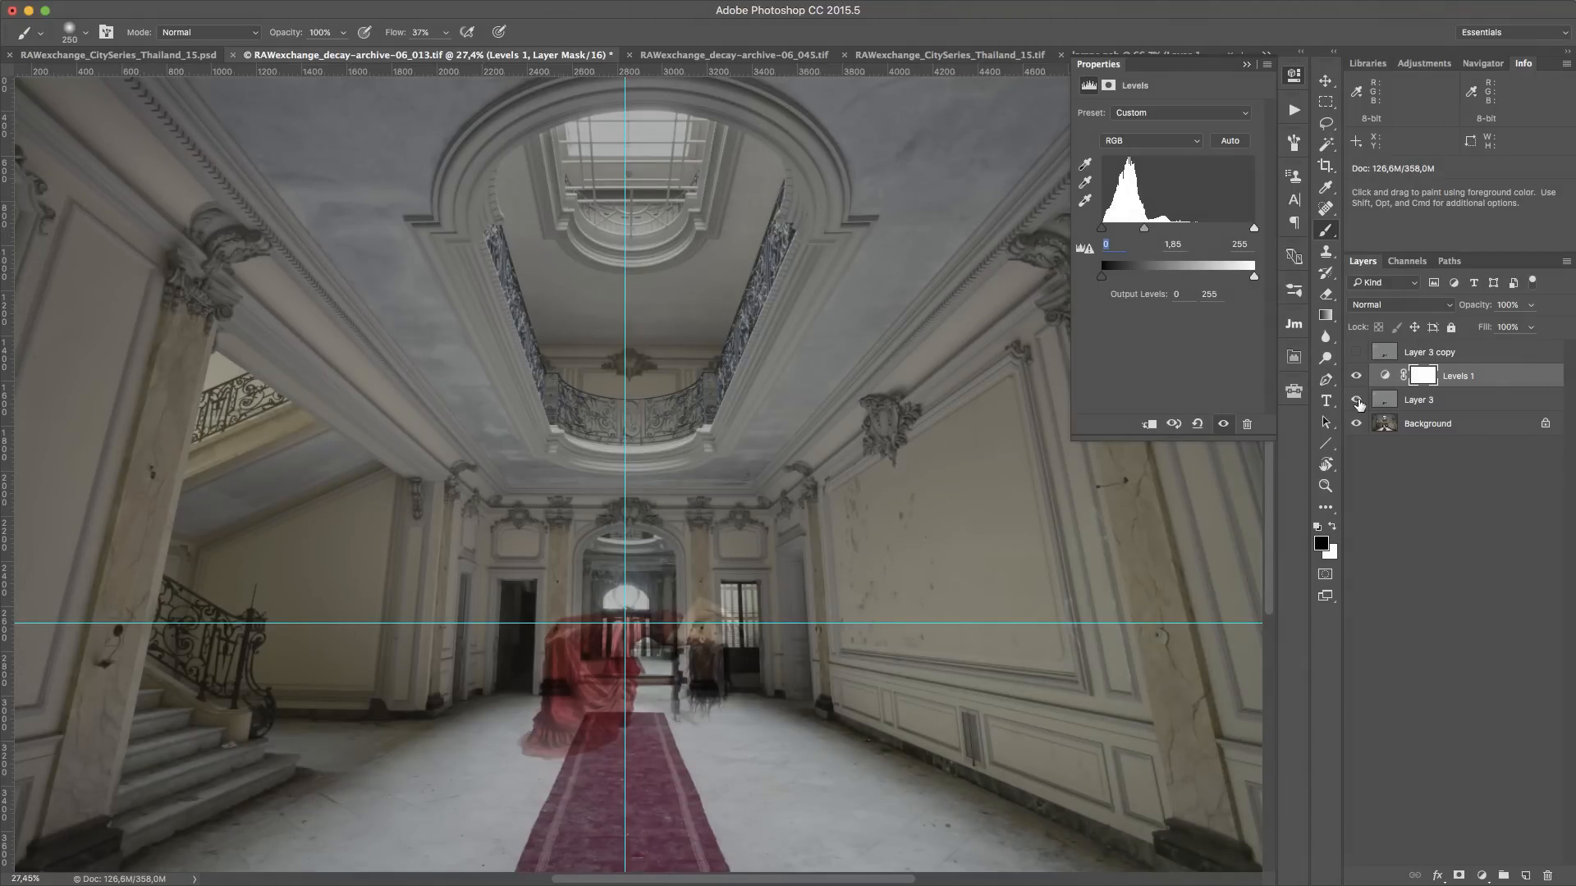
alt+click(1492, 382)
click(1358, 401)
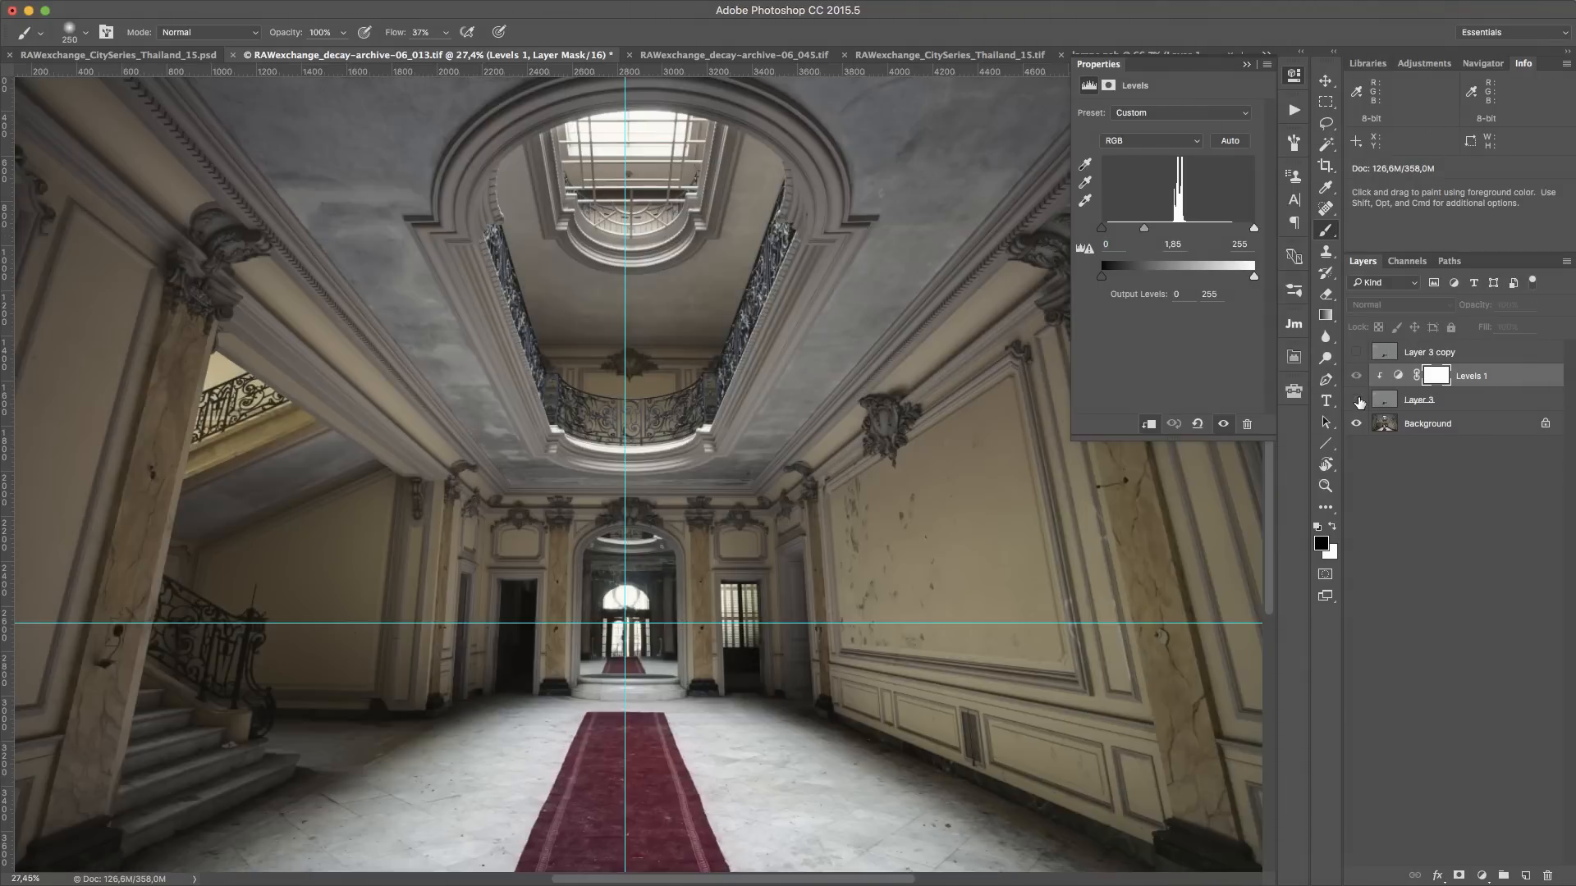
Set the Levels adjustment on Layer 3 to midtones 0,91 and white input level 133
click(1358, 401)
click(1358, 401)
click(1358, 401)
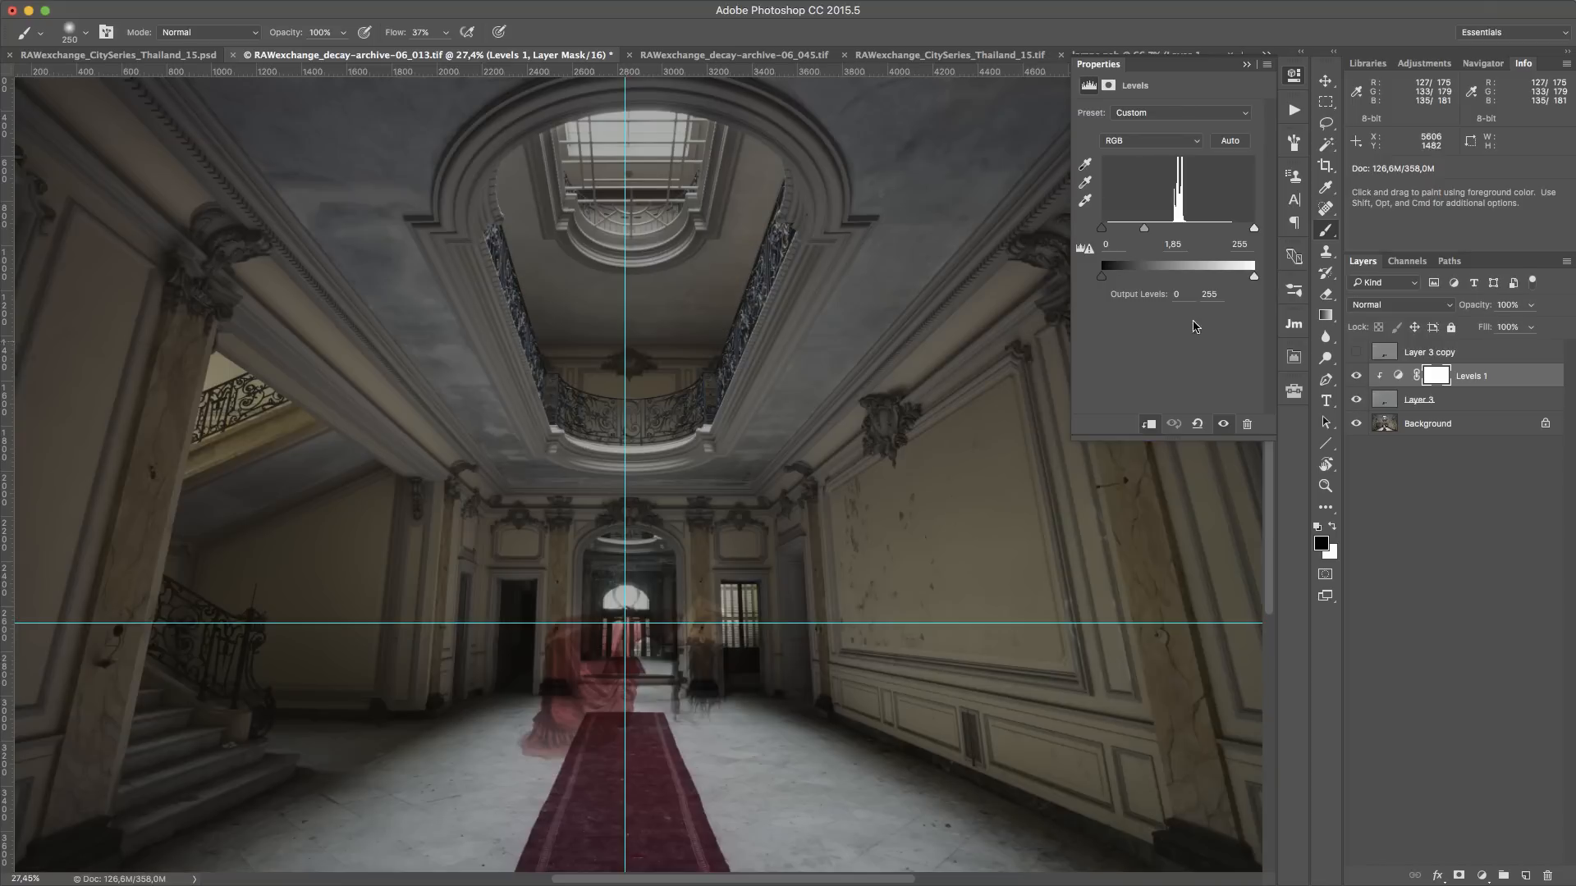
drag(1145, 230, 1144, 235)
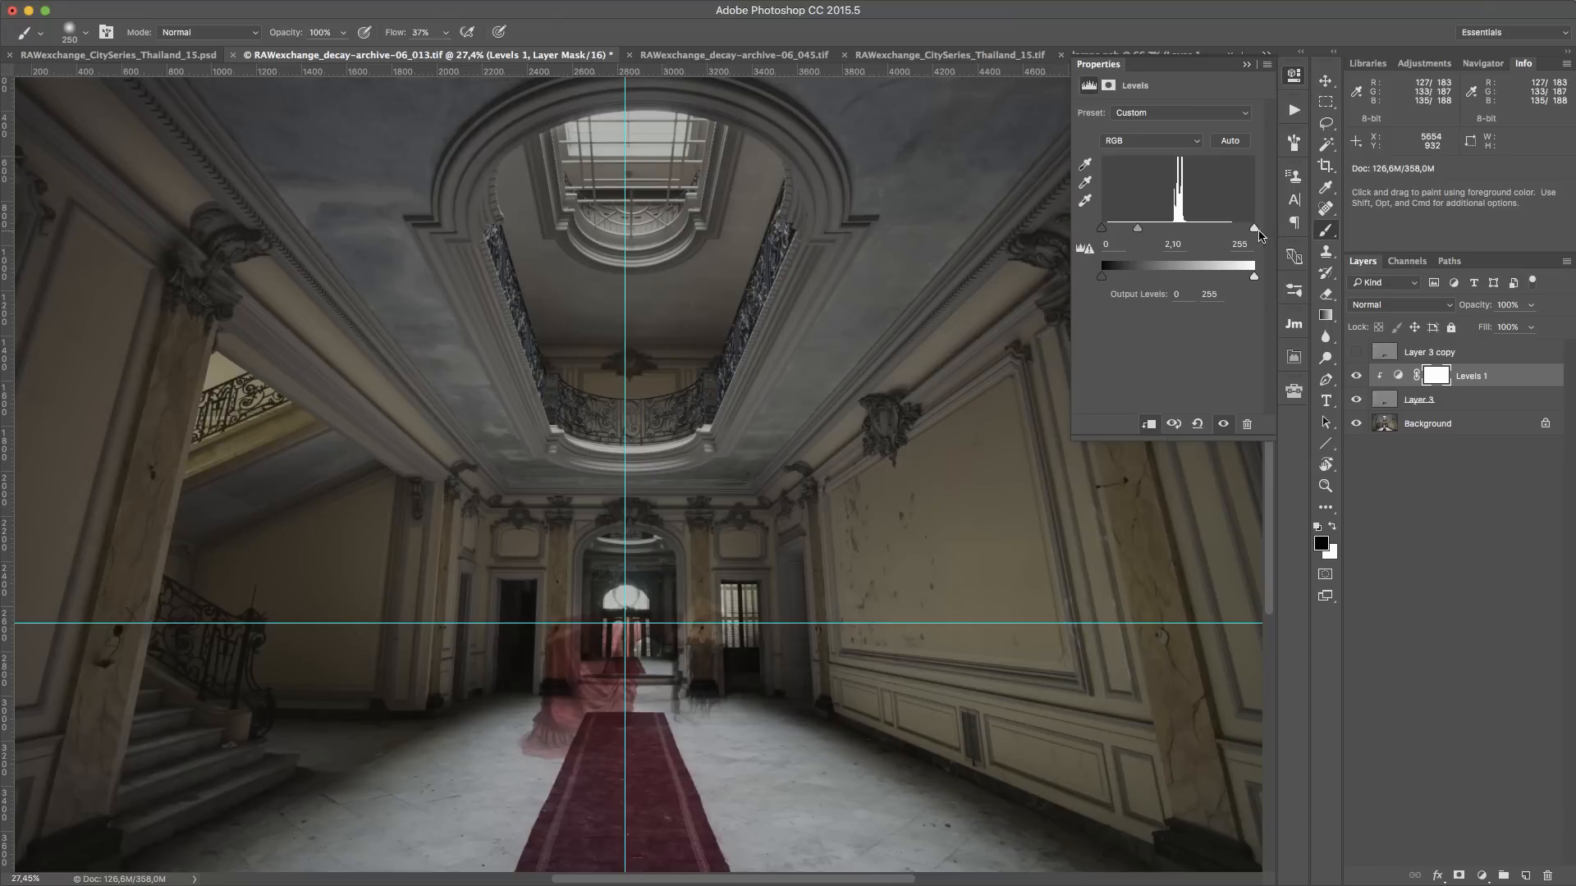
drag(1253, 228, 1182, 230)
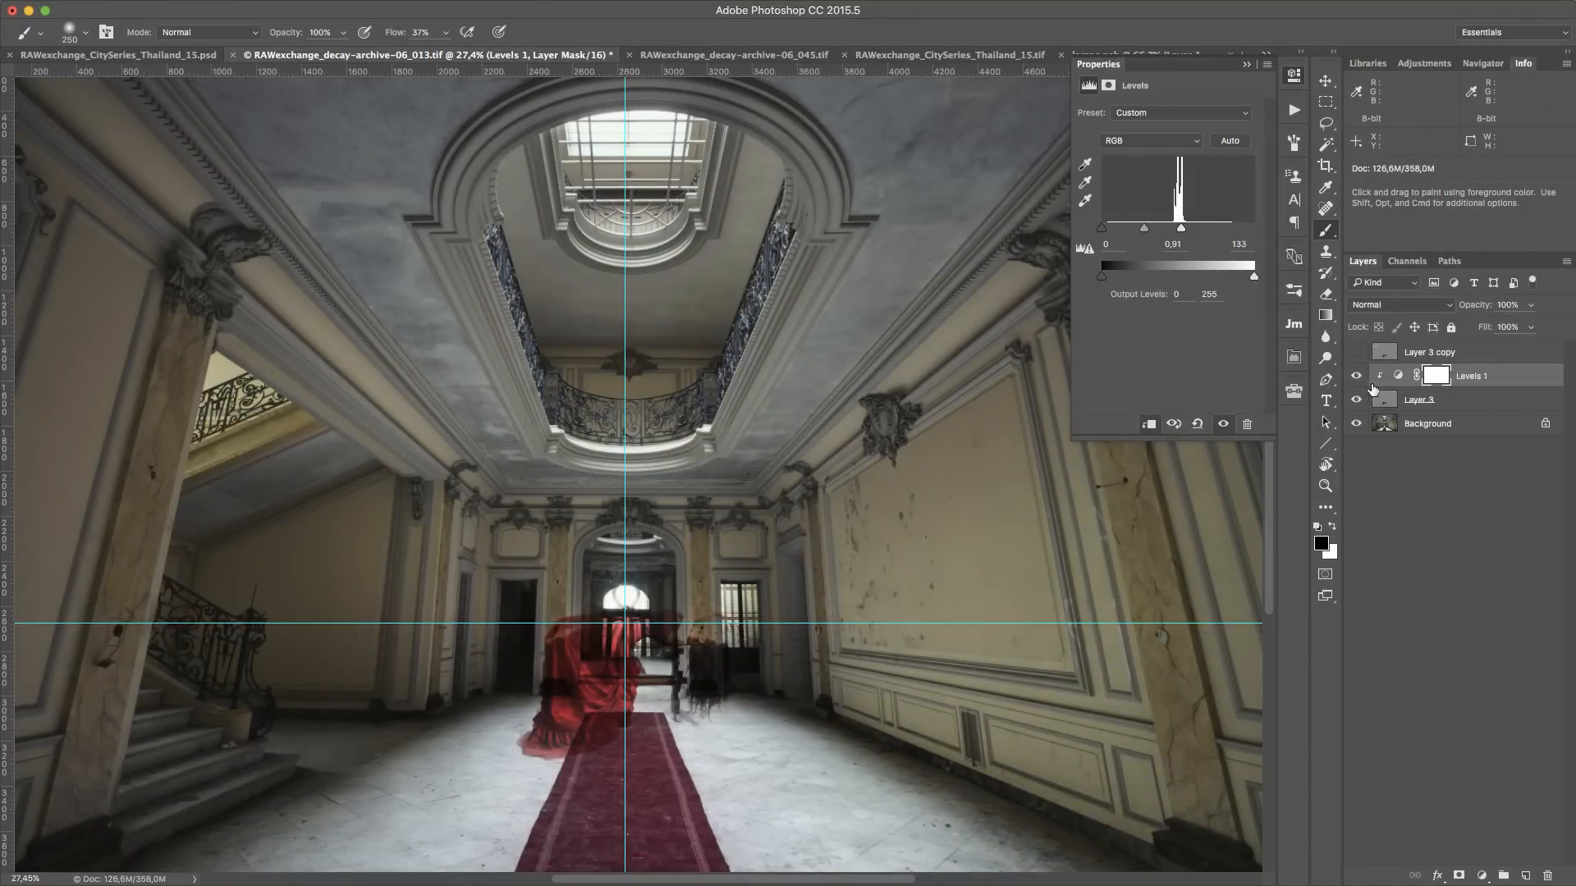
Compare the hall's brightness with and without Layer 3 to judge the Levels compensation
click(1357, 400)
click(1357, 400)
click(1356, 401)
click(1357, 401)
click(1356, 400)
click(1356, 401)
click(1357, 400)
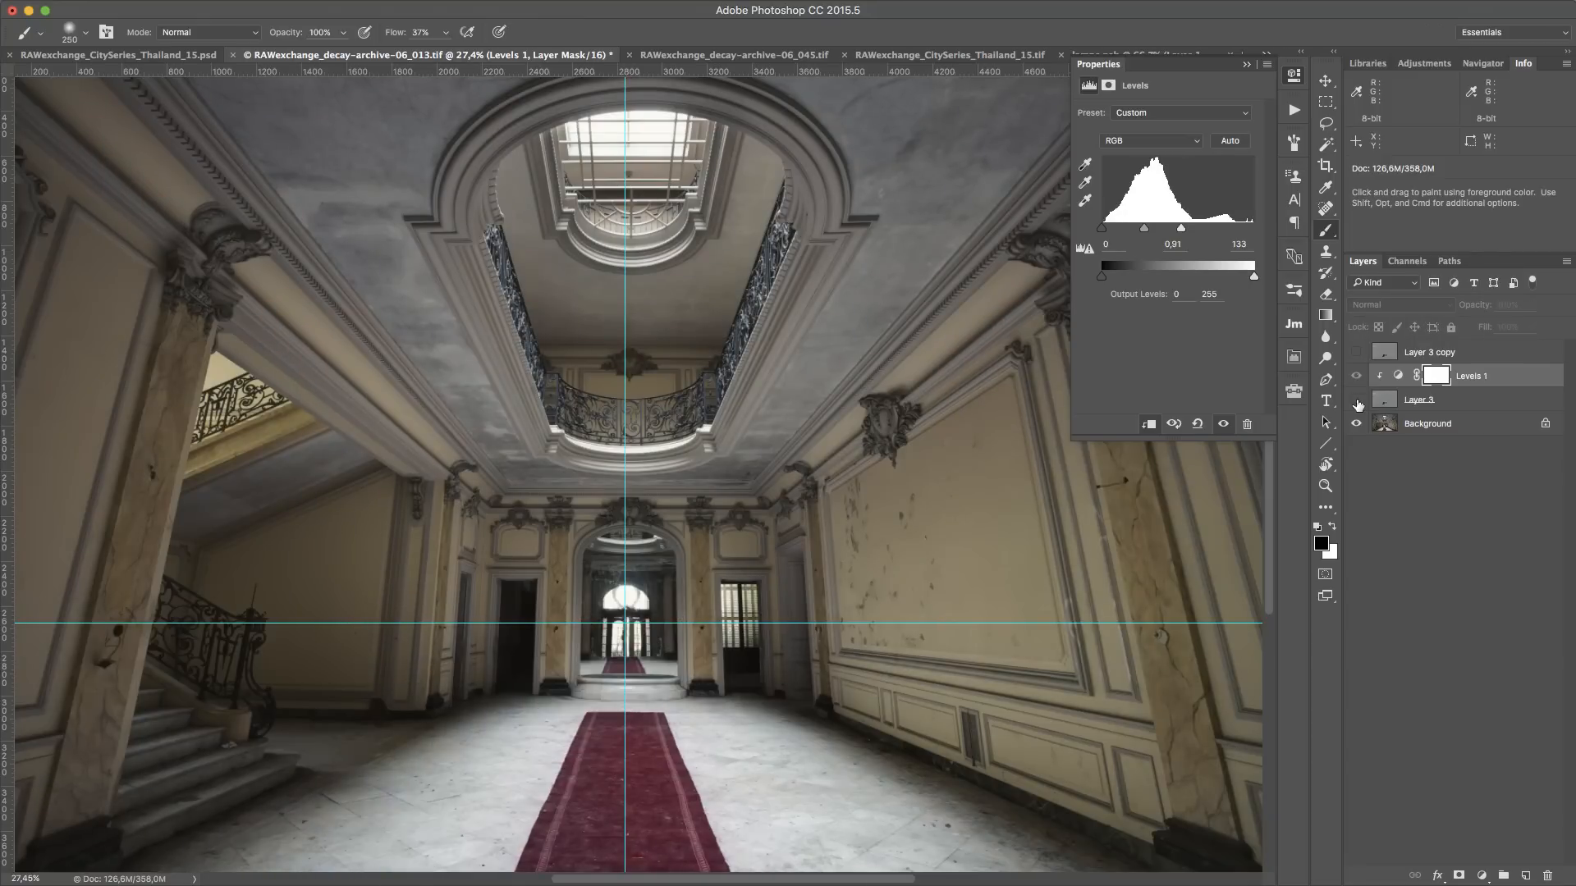
click(1357, 400)
Examine the hair tips and bench leg against the marble floor close up, with Layer 3 shown and hidden
scroll(695, 767, up, 10)
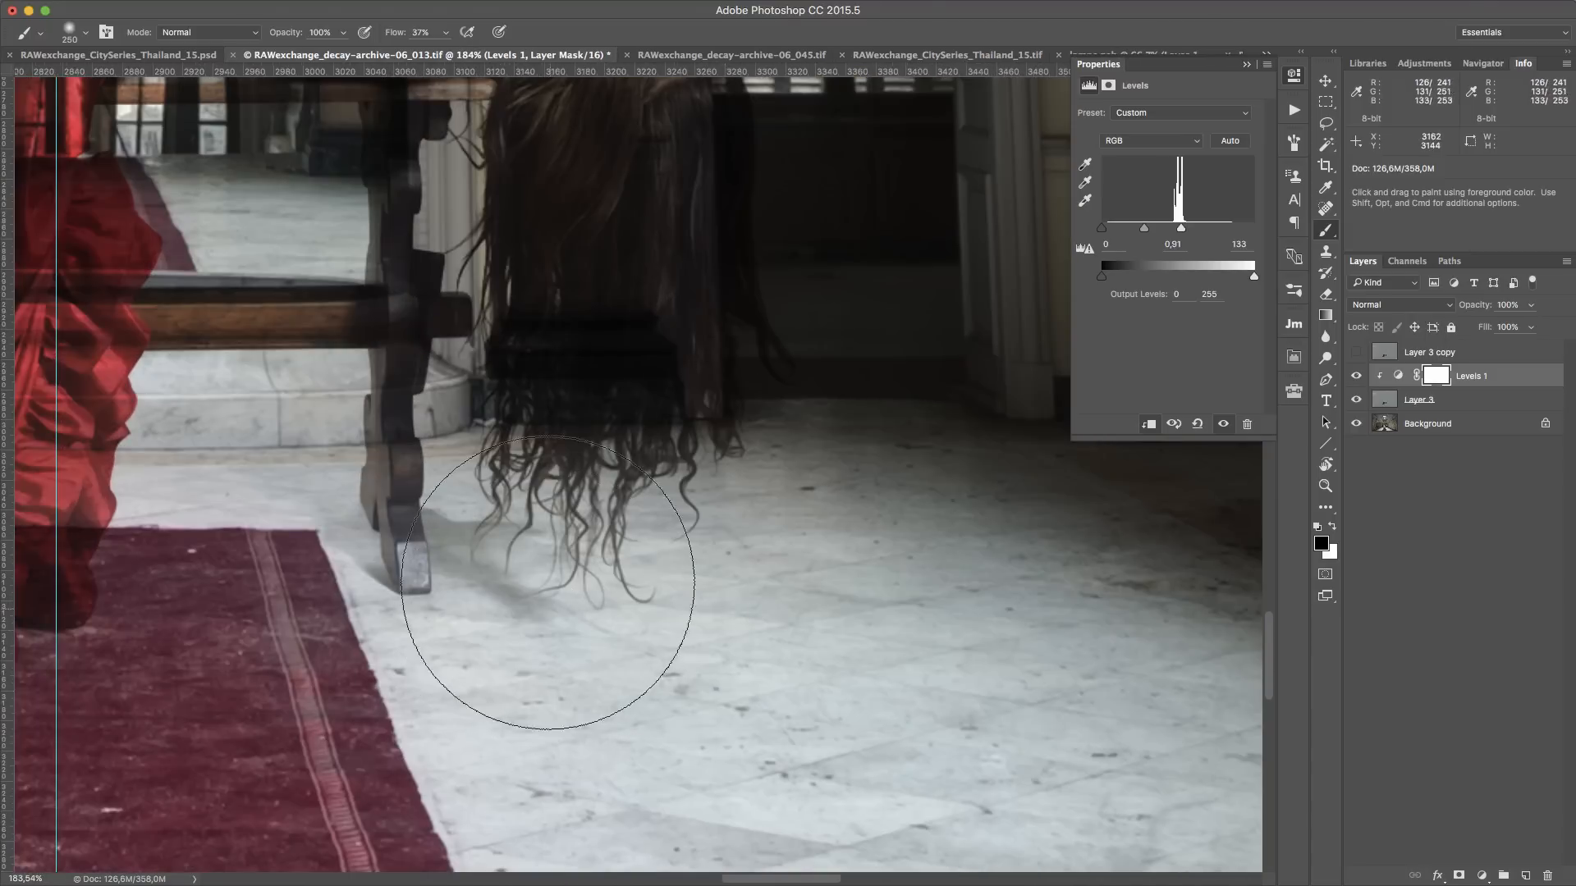
key(v)
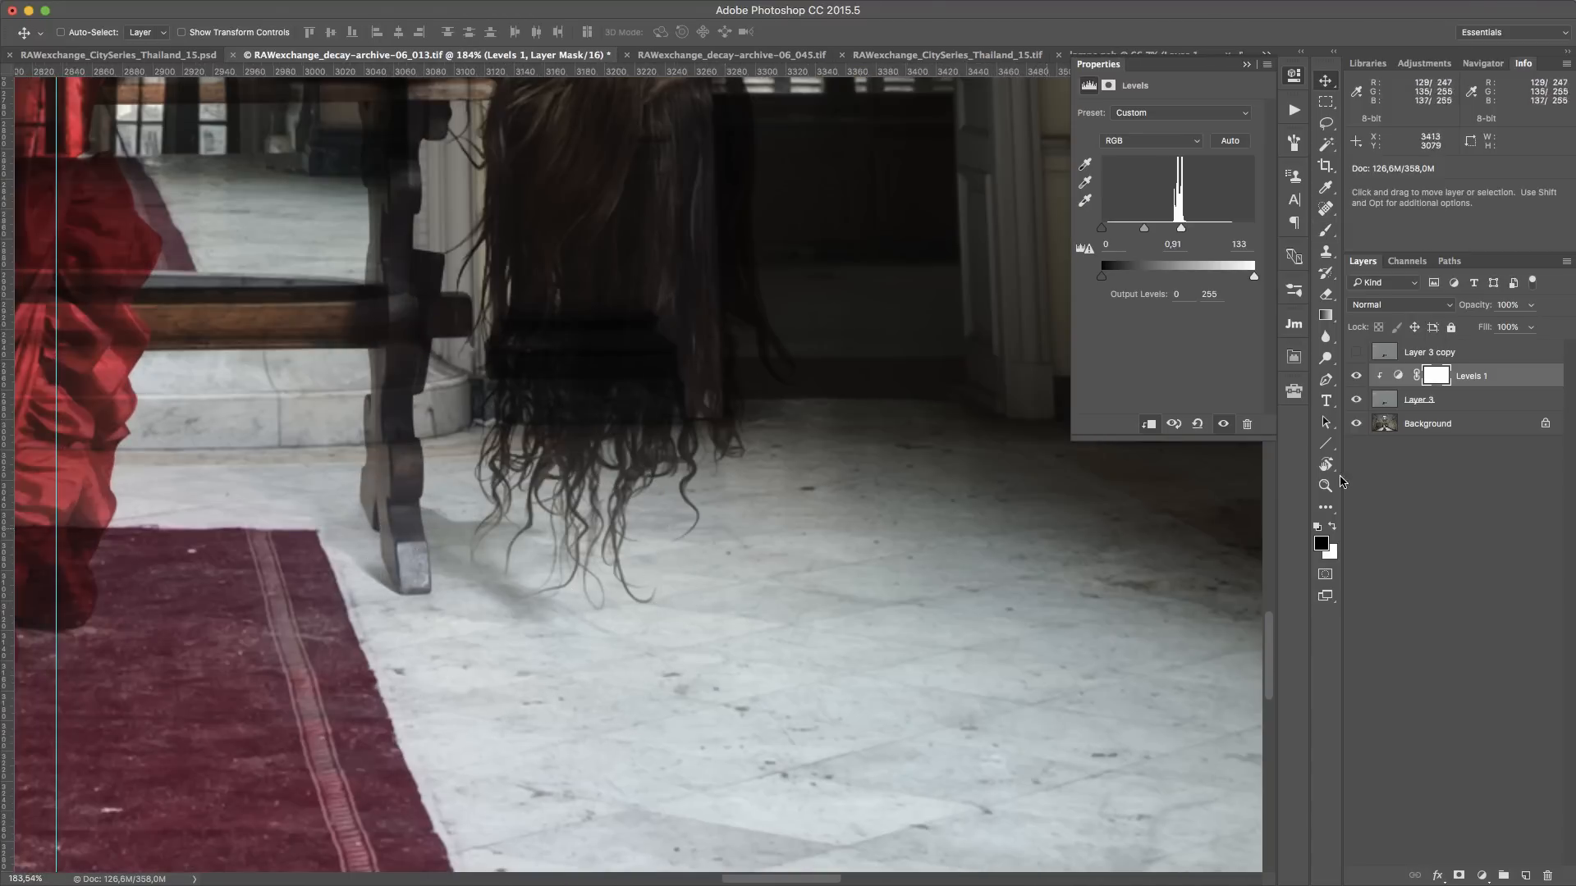
click(1355, 402)
click(1356, 402)
click(1355, 402)
click(1356, 402)
click(1355, 402)
click(1355, 399)
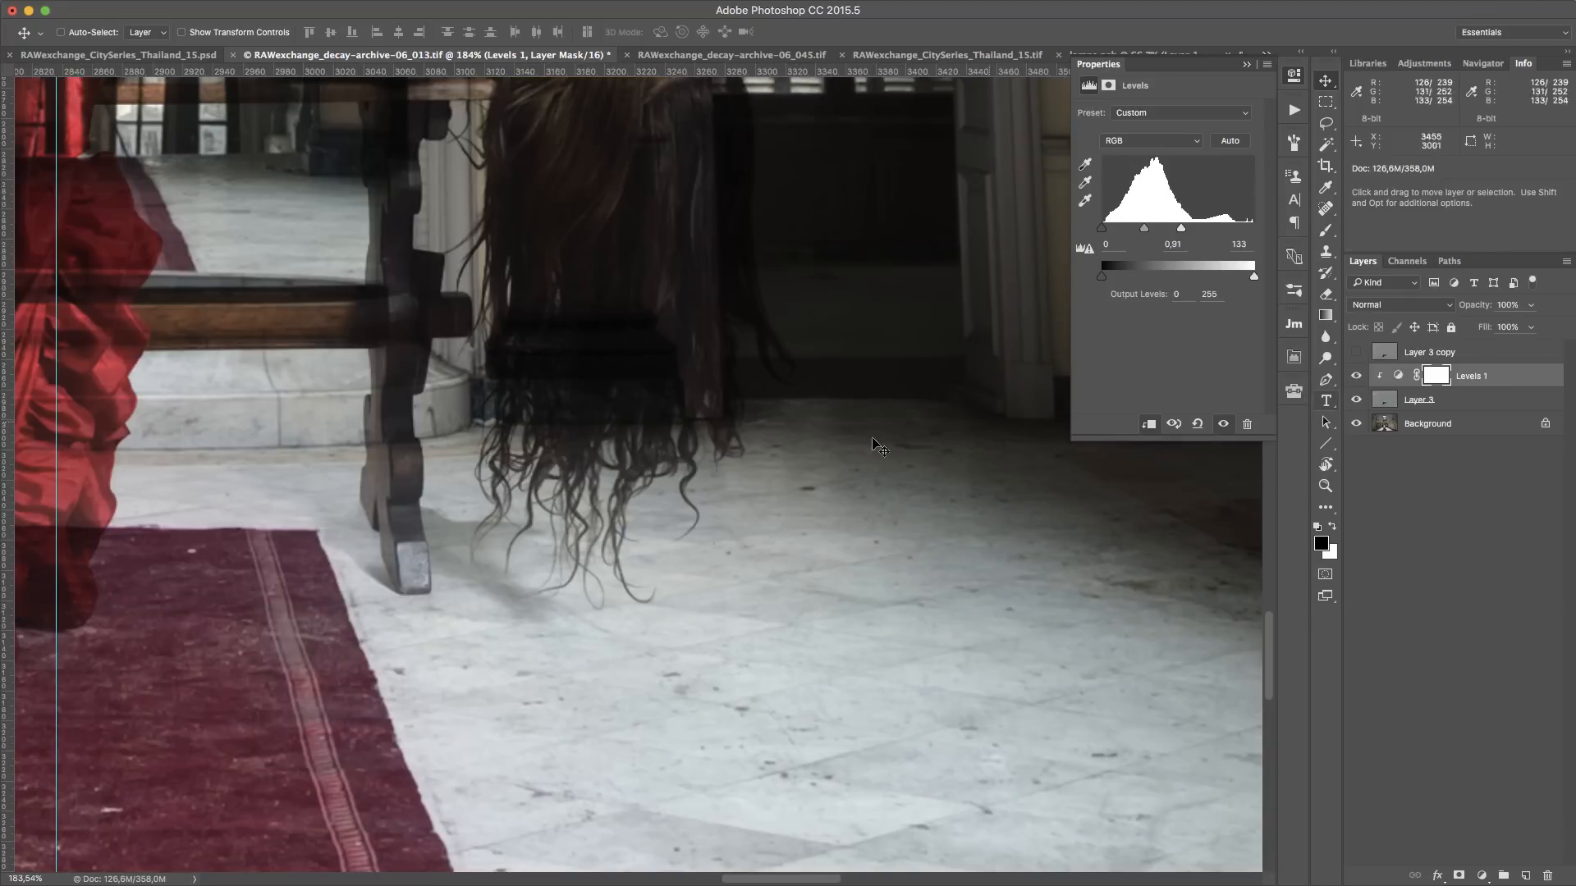
scroll(572, 578, up, 4)
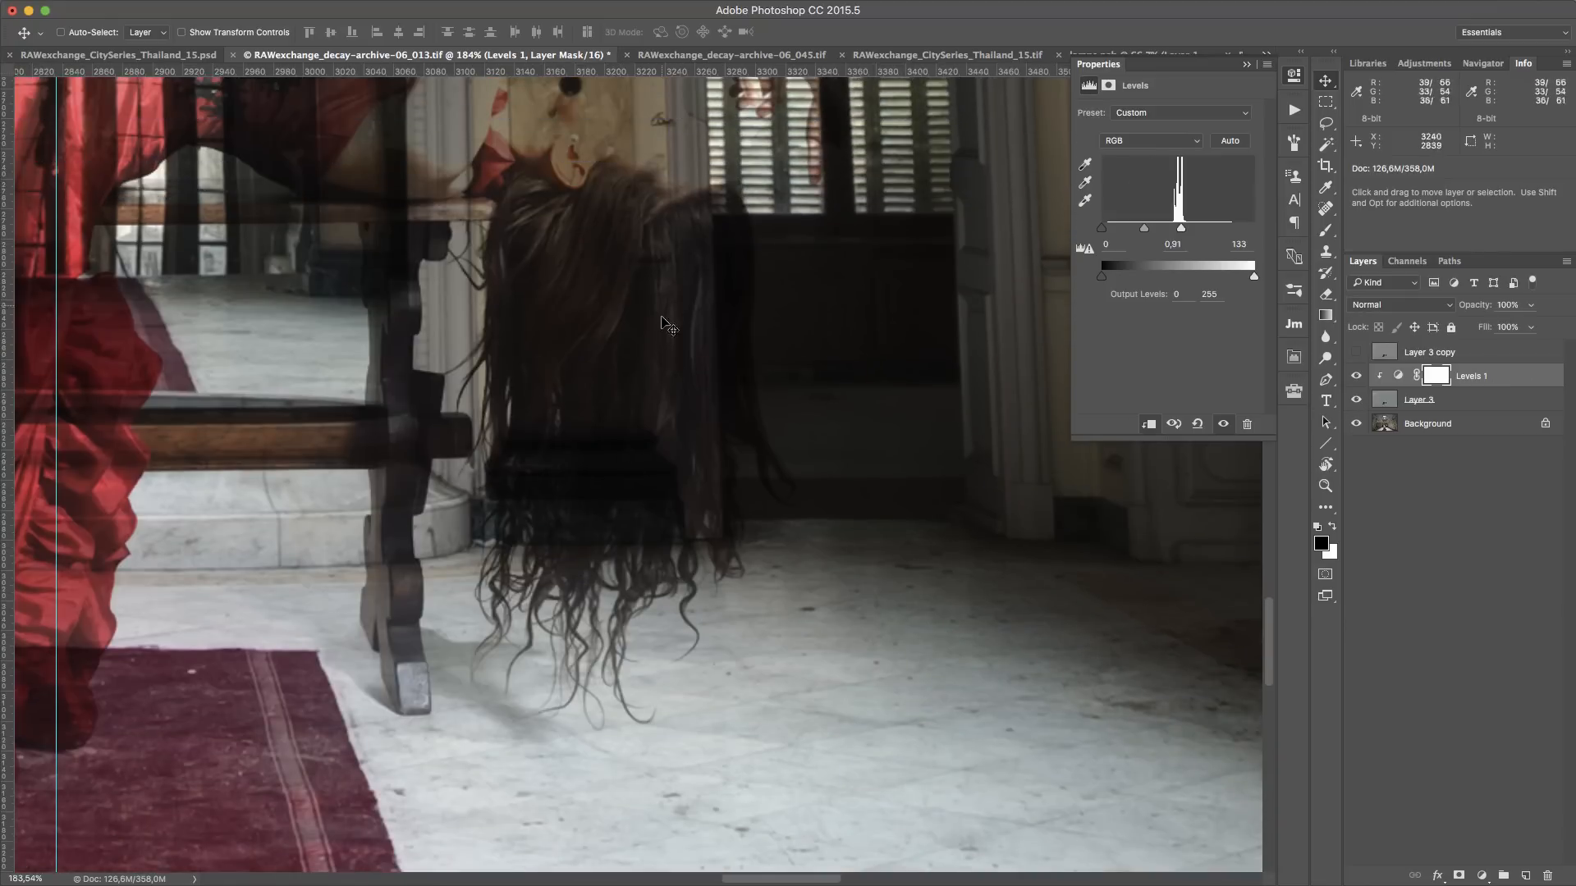
scroll(608, 647, down, 1)
scroll(608, 647, down, 1)
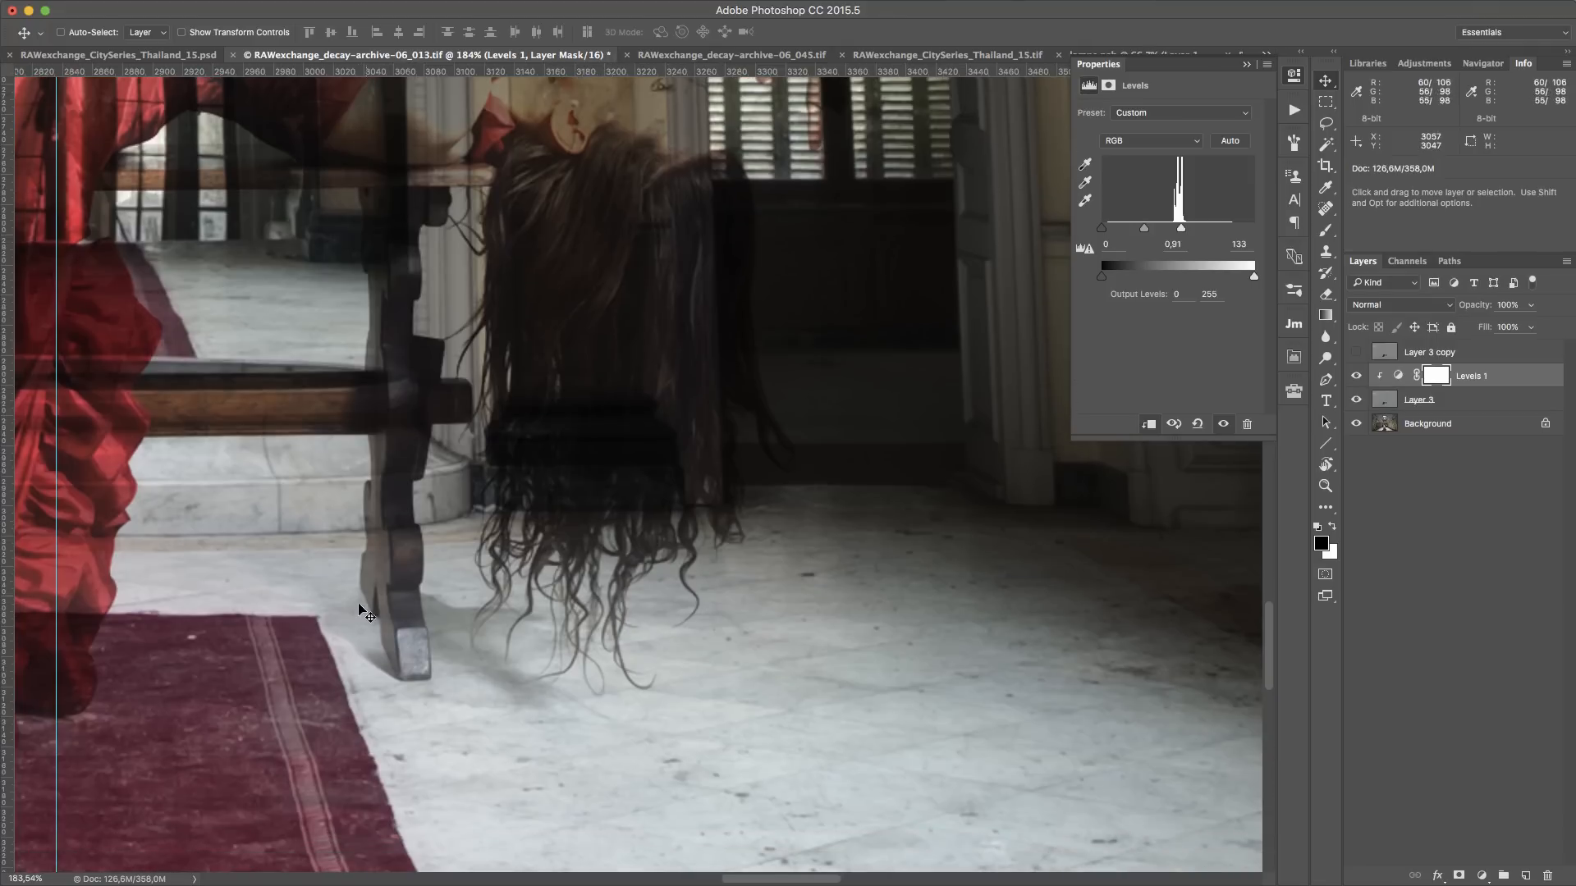
Show Layer 3 copy in Normal blending and give it a black layer mask that hides everything
click(1495, 359)
click(1356, 352)
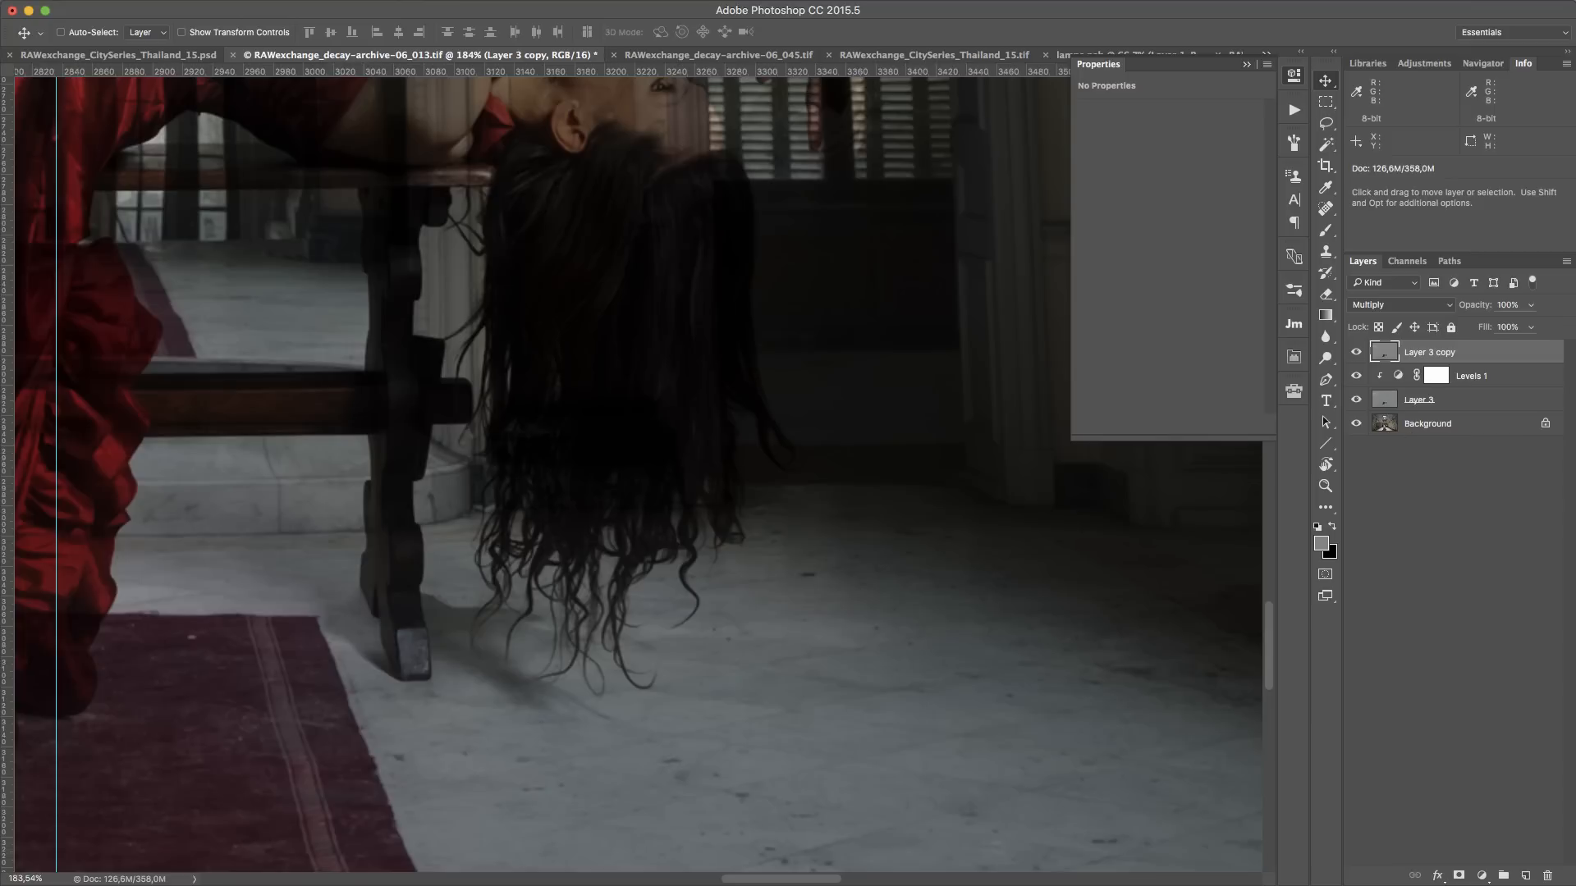
click(1458, 876)
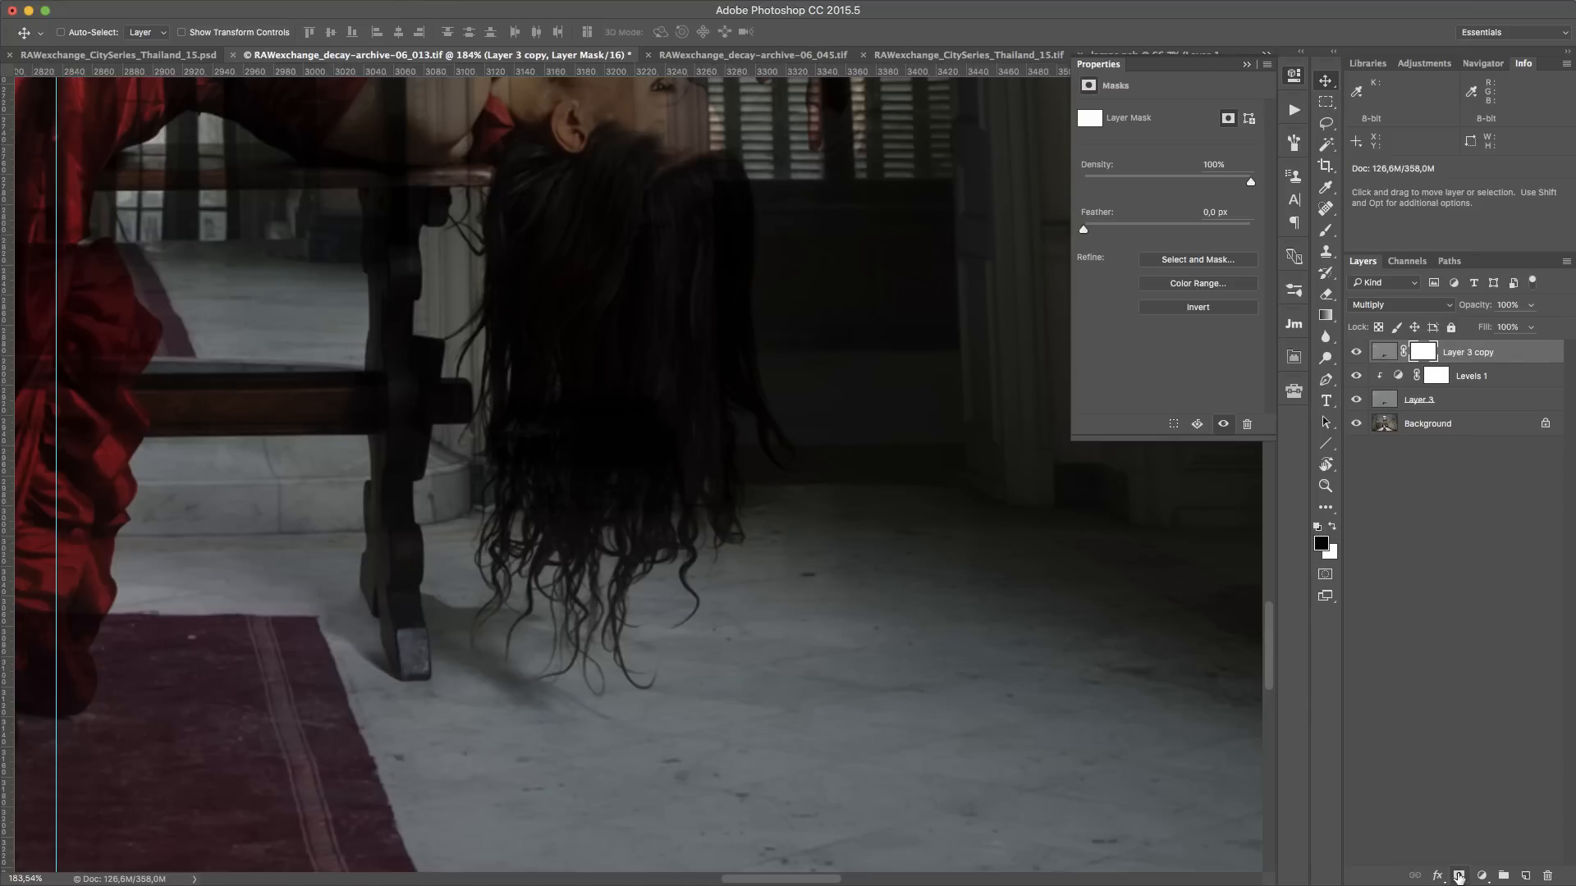
click(1399, 305)
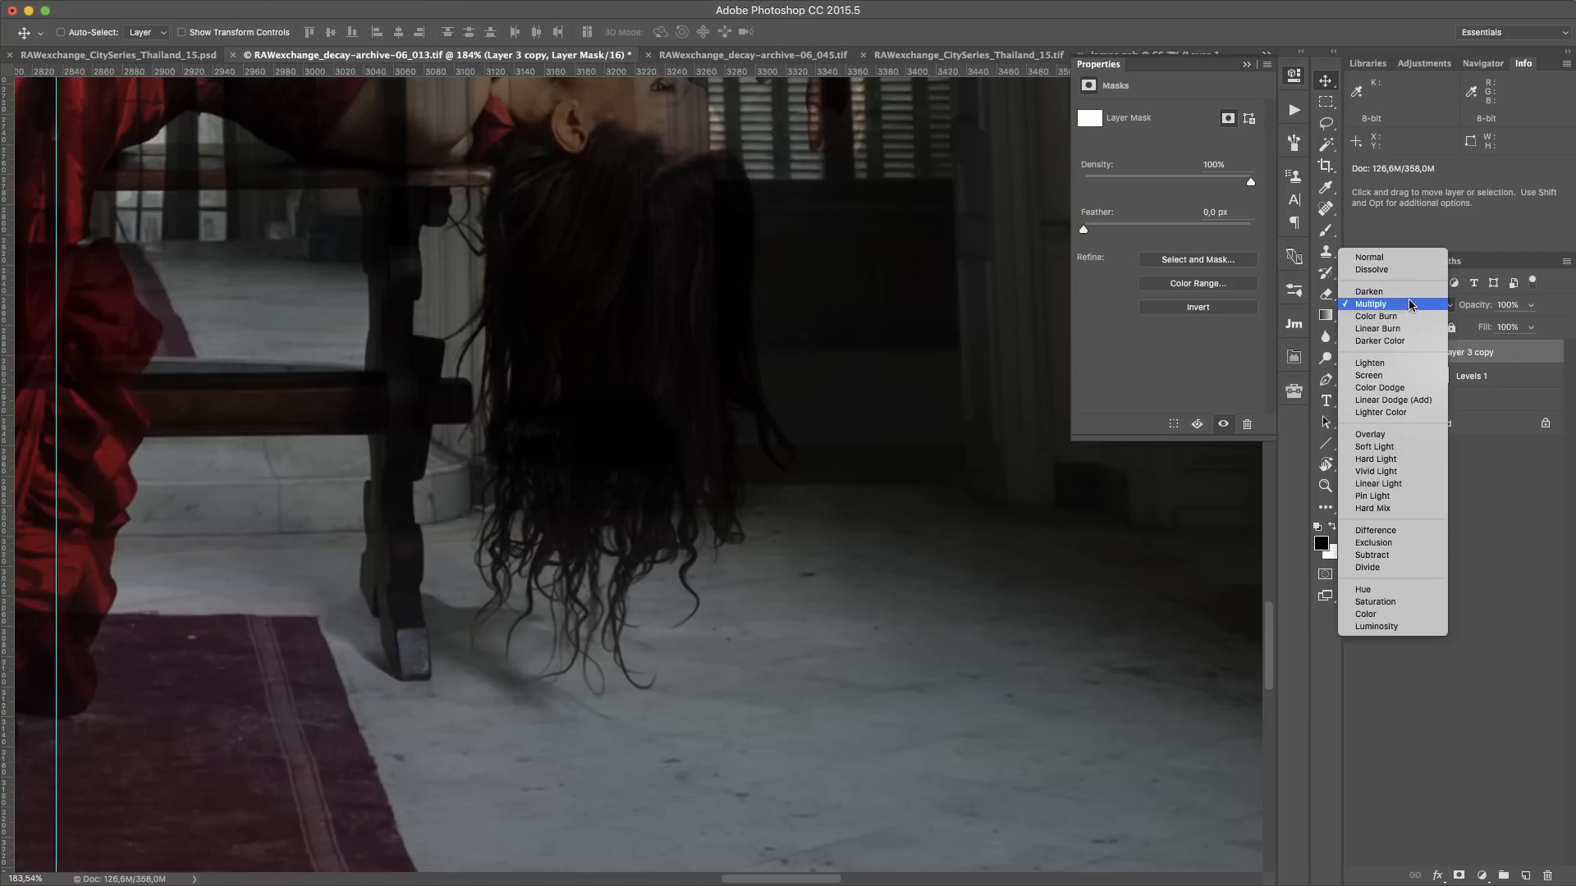
click(1386, 257)
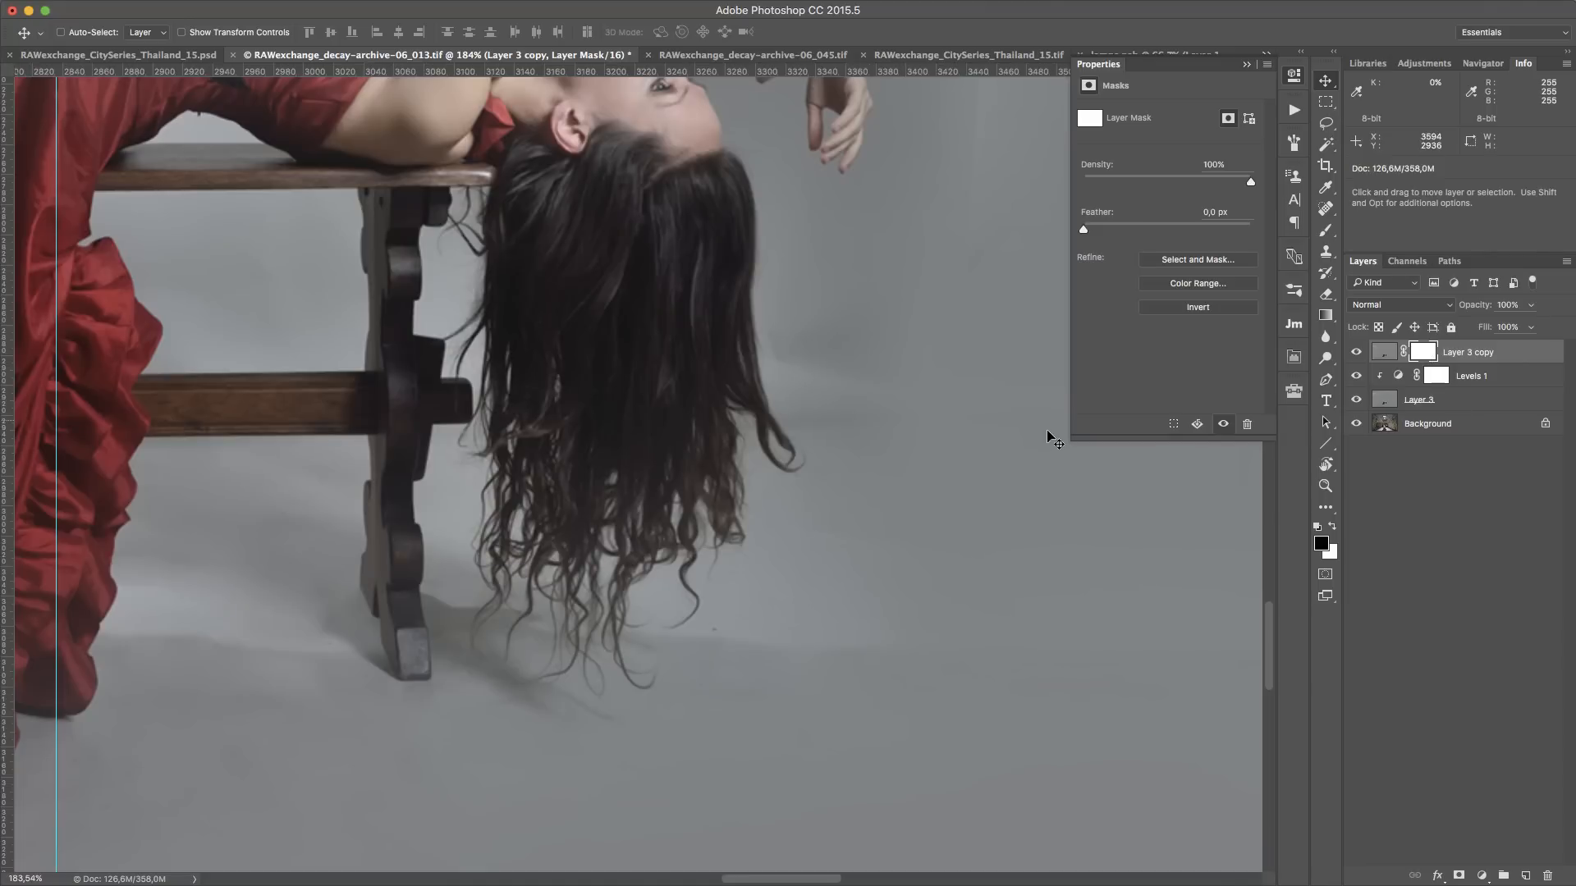
drag(686, 468, 1055, 700)
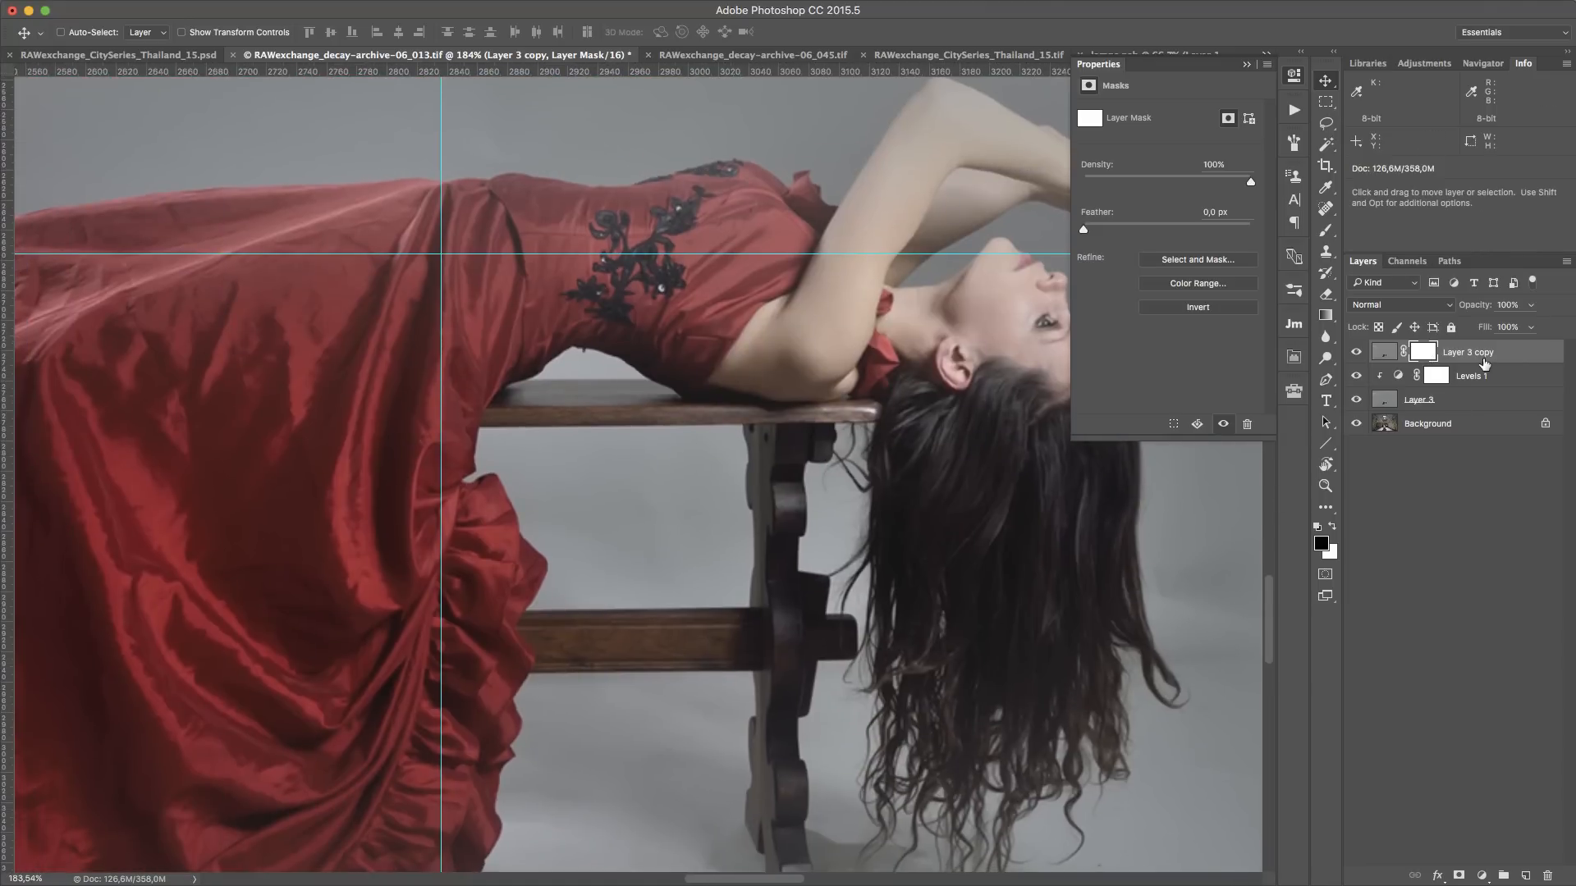
key(super+i)
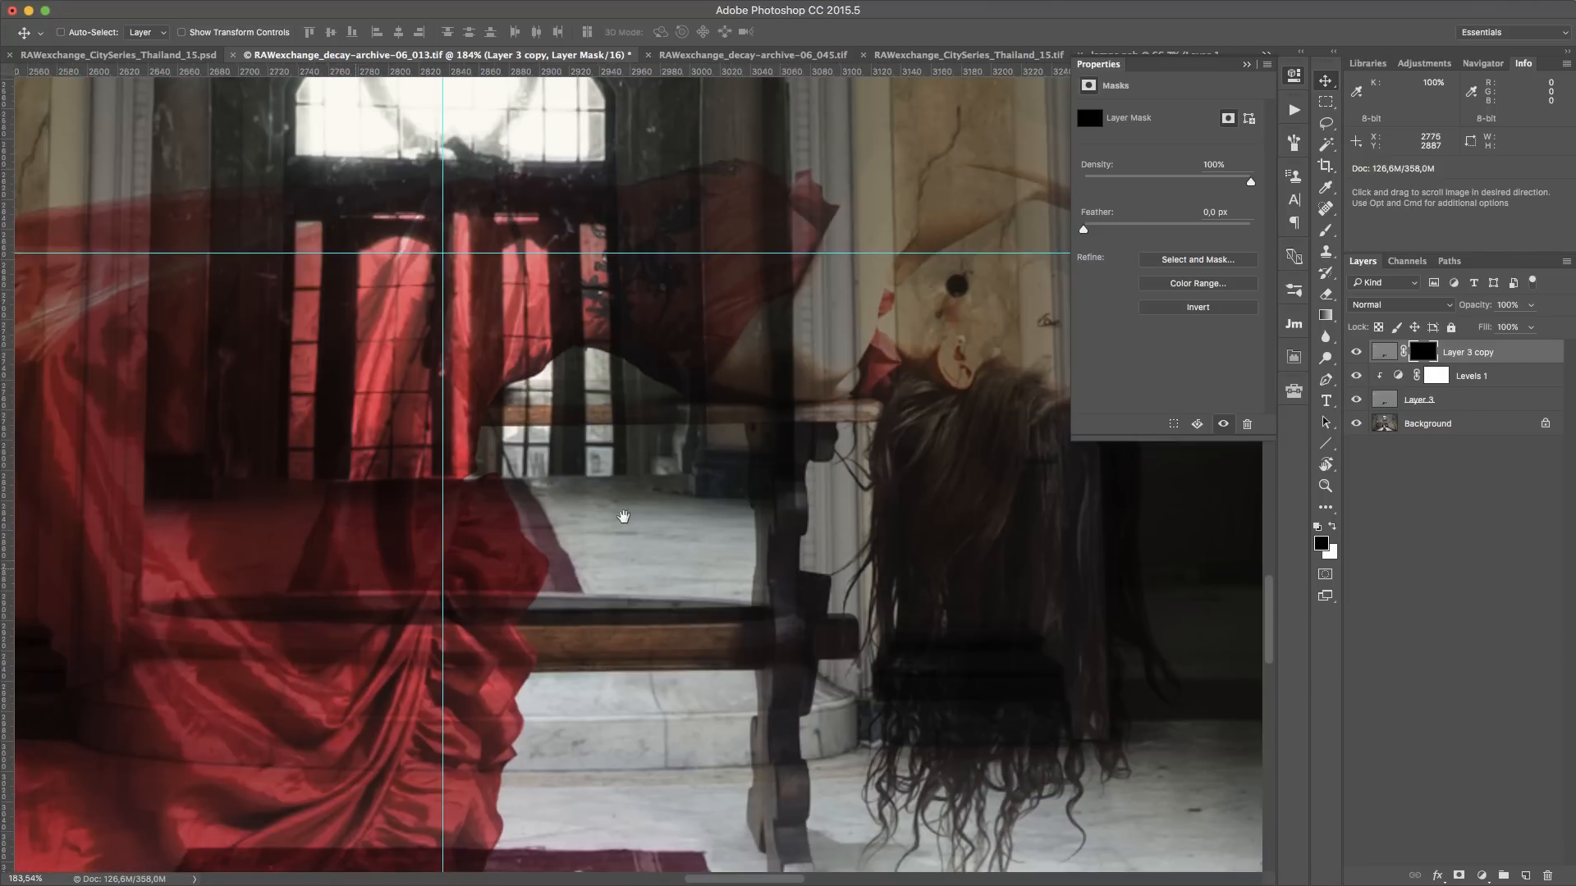
Paint white on the Layer 3 copy mask with a 150 px brush to reveal the body of the red dress
mouse_move(623, 516)
mouse_down()
mouse_move(780, 468)
mouse_move(648, 243)
mouse_up()
key(b)
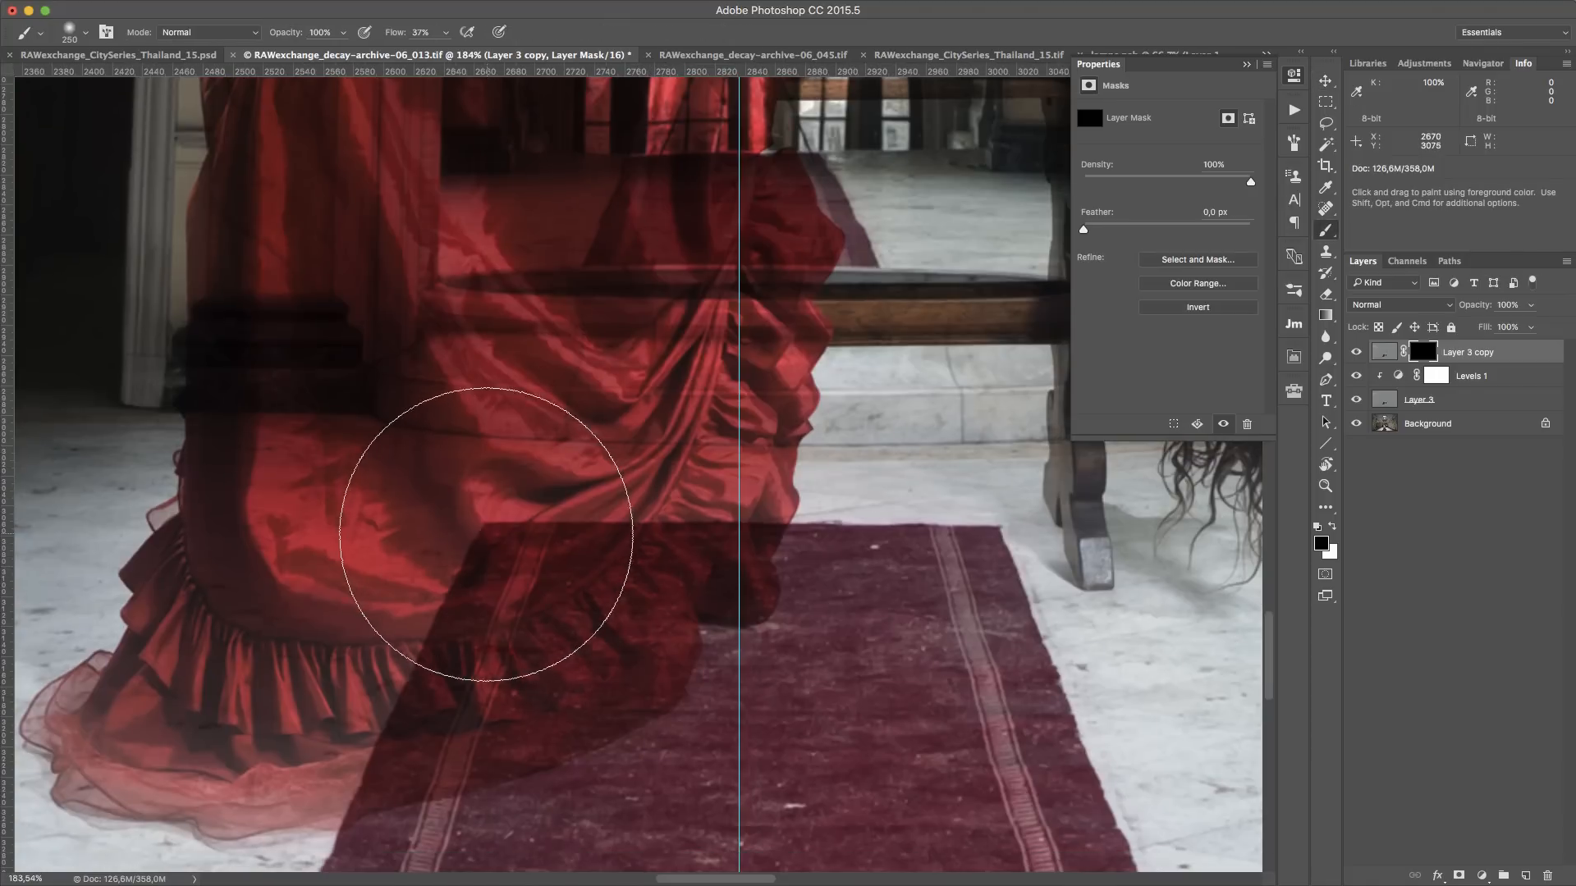
key(bracketleft)
key(bracketleft)
key(bracketleft)
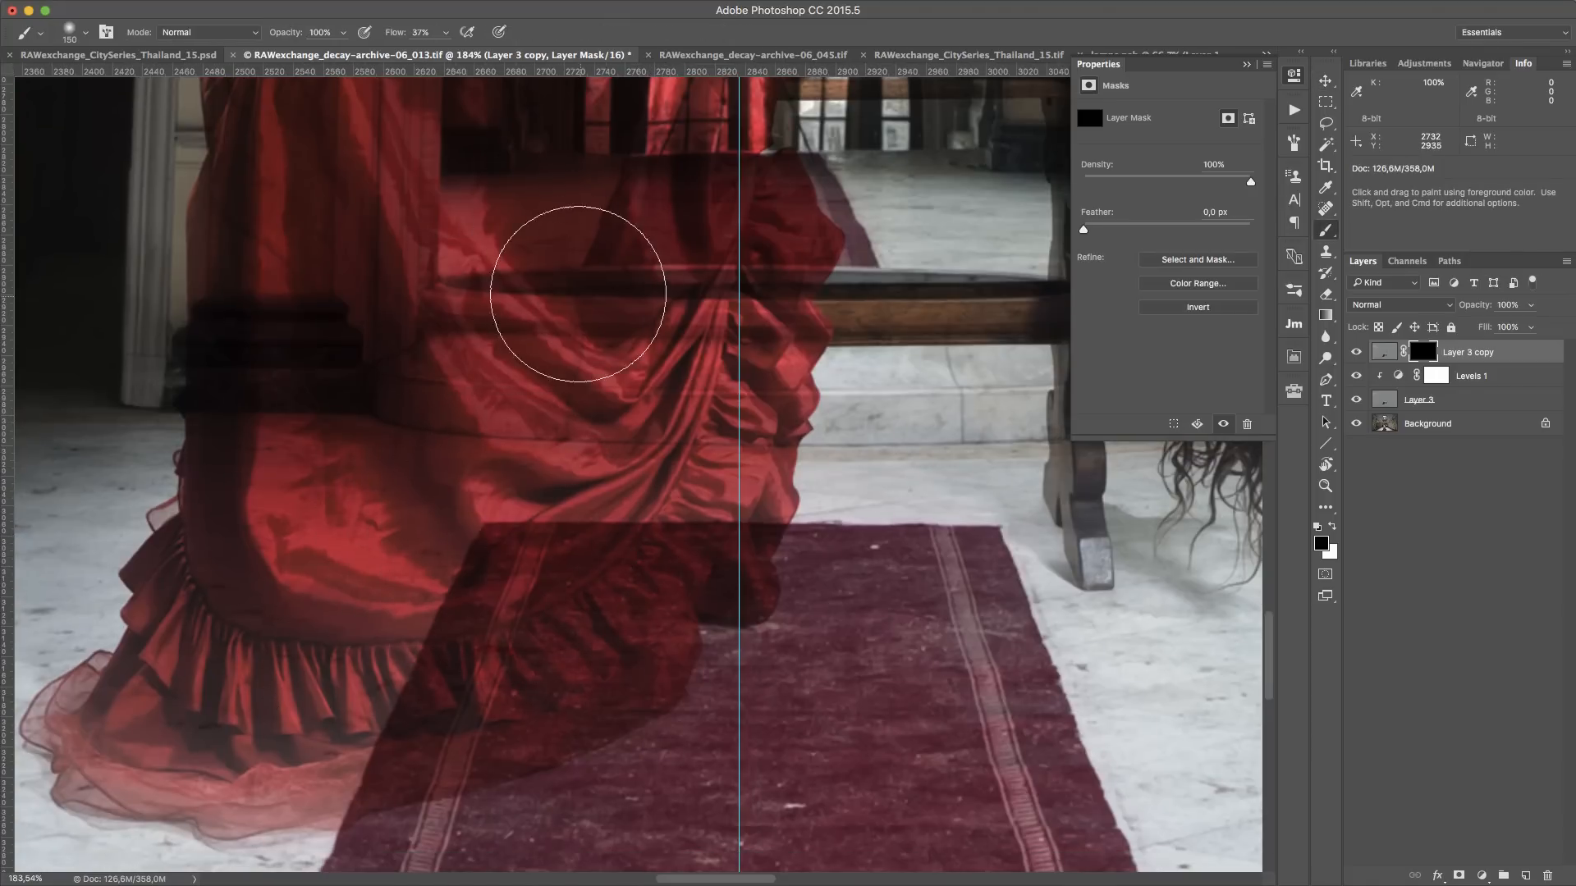
key(x)
mouse_move(578, 294)
mouse_down()
mouse_move(525, 386)
mouse_move(475, 370)
mouse_move(438, 210)
mouse_move(607, 243)
mouse_move(622, 291)
mouse_move(587, 265)
mouse_move(535, 372)
mouse_move(574, 552)
mouse_up()
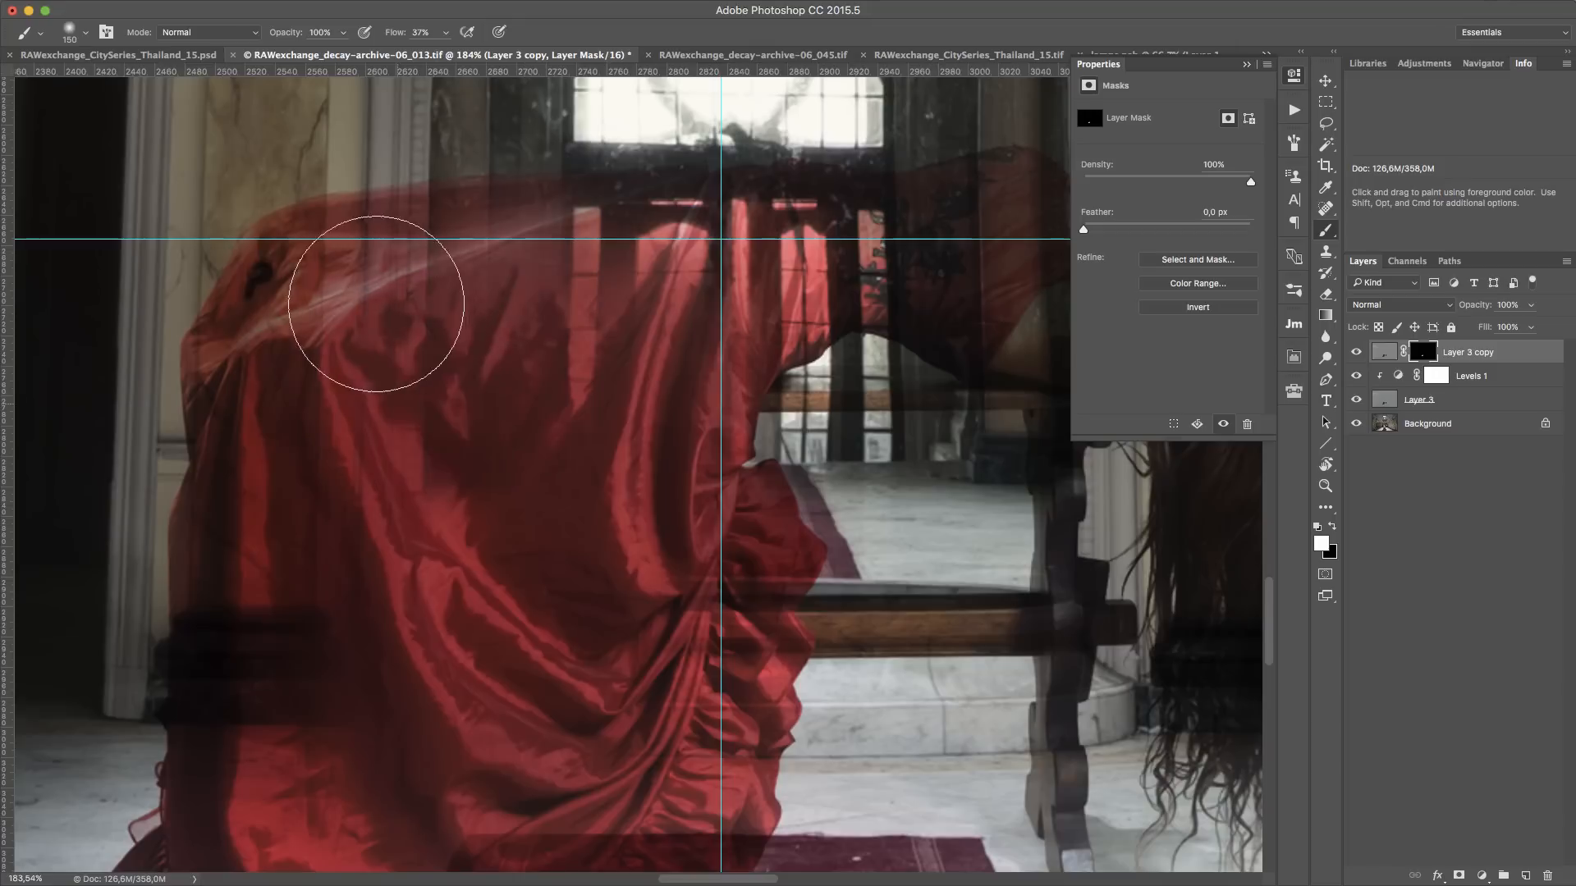
mouse_move(376, 304)
mouse_down()
mouse_move(725, 285)
mouse_move(821, 243)
mouse_move(728, 285)
mouse_up()
drag(647, 343, 144, 653)
Paint in the model's upper body, arms and face on the mask with a smaller white brush
key(bracketleft)
key(bracketleft)
key(bracketleft)
mouse_move(380, 549)
mouse_down()
mouse_move(509, 566)
mouse_move(543, 606)
mouse_move(584, 598)
mouse_move(592, 551)
mouse_move(551, 509)
mouse_move(423, 511)
mouse_move(300, 541)
mouse_move(197, 518)
mouse_move(175, 550)
mouse_move(584, 591)
mouse_move(691, 648)
mouse_move(799, 670)
mouse_move(811, 650)
mouse_move(794, 599)
mouse_move(756, 617)
mouse_move(622, 567)
mouse_move(746, 450)
mouse_move(768, 458)
mouse_move(725, 442)
mouse_move(730, 418)
mouse_move(716, 422)
mouse_move(865, 466)
mouse_move(885, 485)
mouse_move(820, 451)
mouse_move(924, 522)
mouse_move(923, 575)
mouse_move(910, 508)
mouse_move(886, 487)
mouse_move(953, 546)
mouse_move(985, 585)
mouse_move(988, 636)
mouse_move(987, 619)
mouse_move(1011, 631)
mouse_move(988, 619)
mouse_move(1019, 654)
mouse_up()
Refine the mask around the hanging hand and fingers, reducing the brush to 20 px
key(bracketleft)
key(bracketleft)
key(bracketleft)
key(bracketleft)
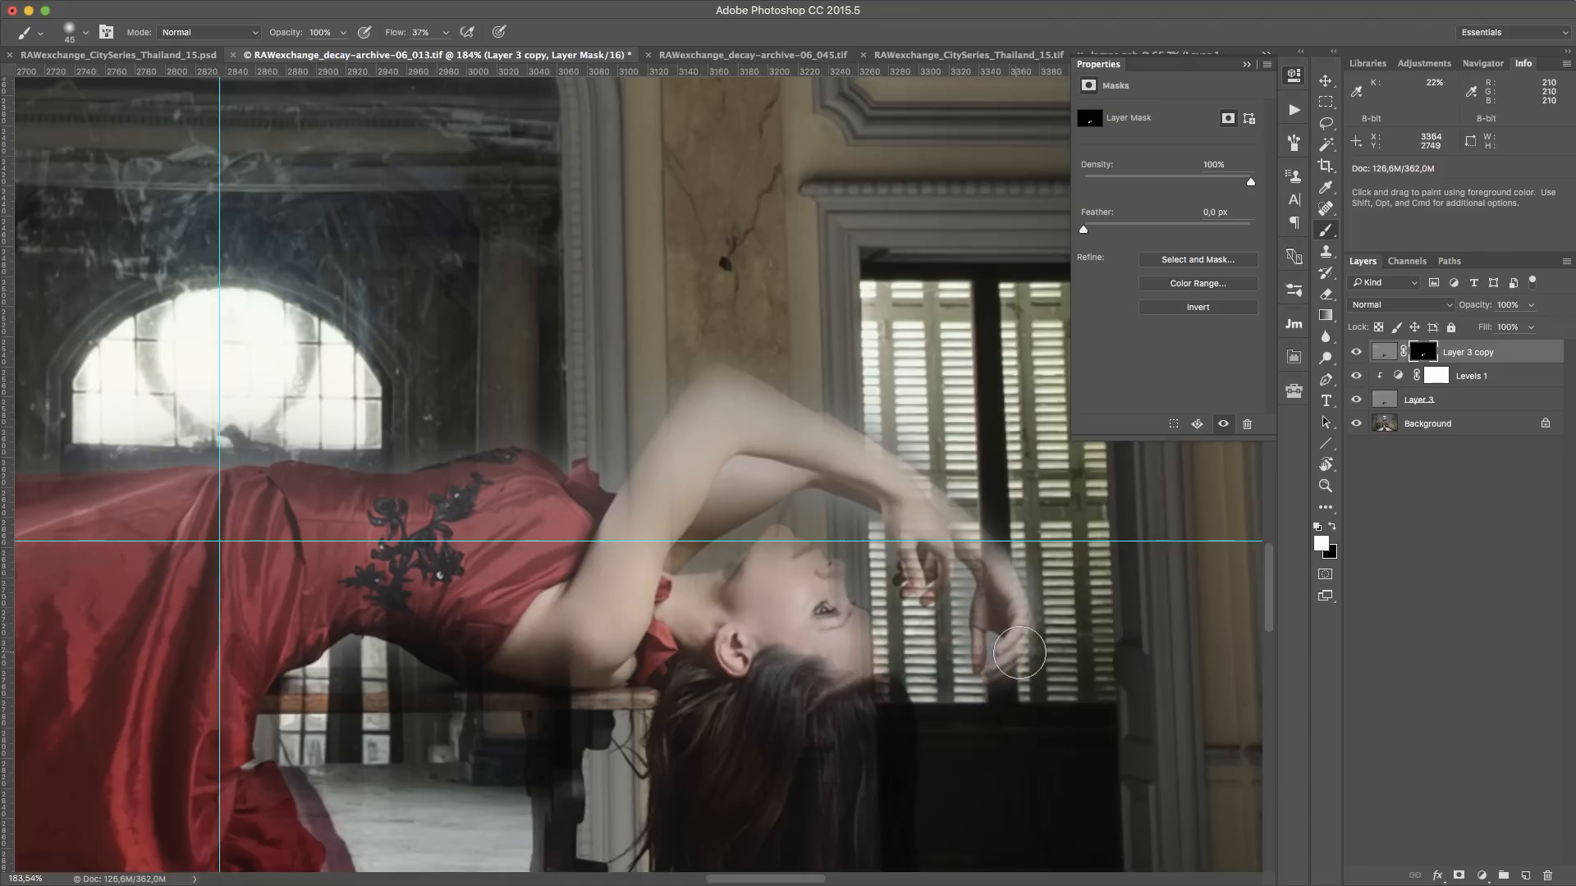
key(x)
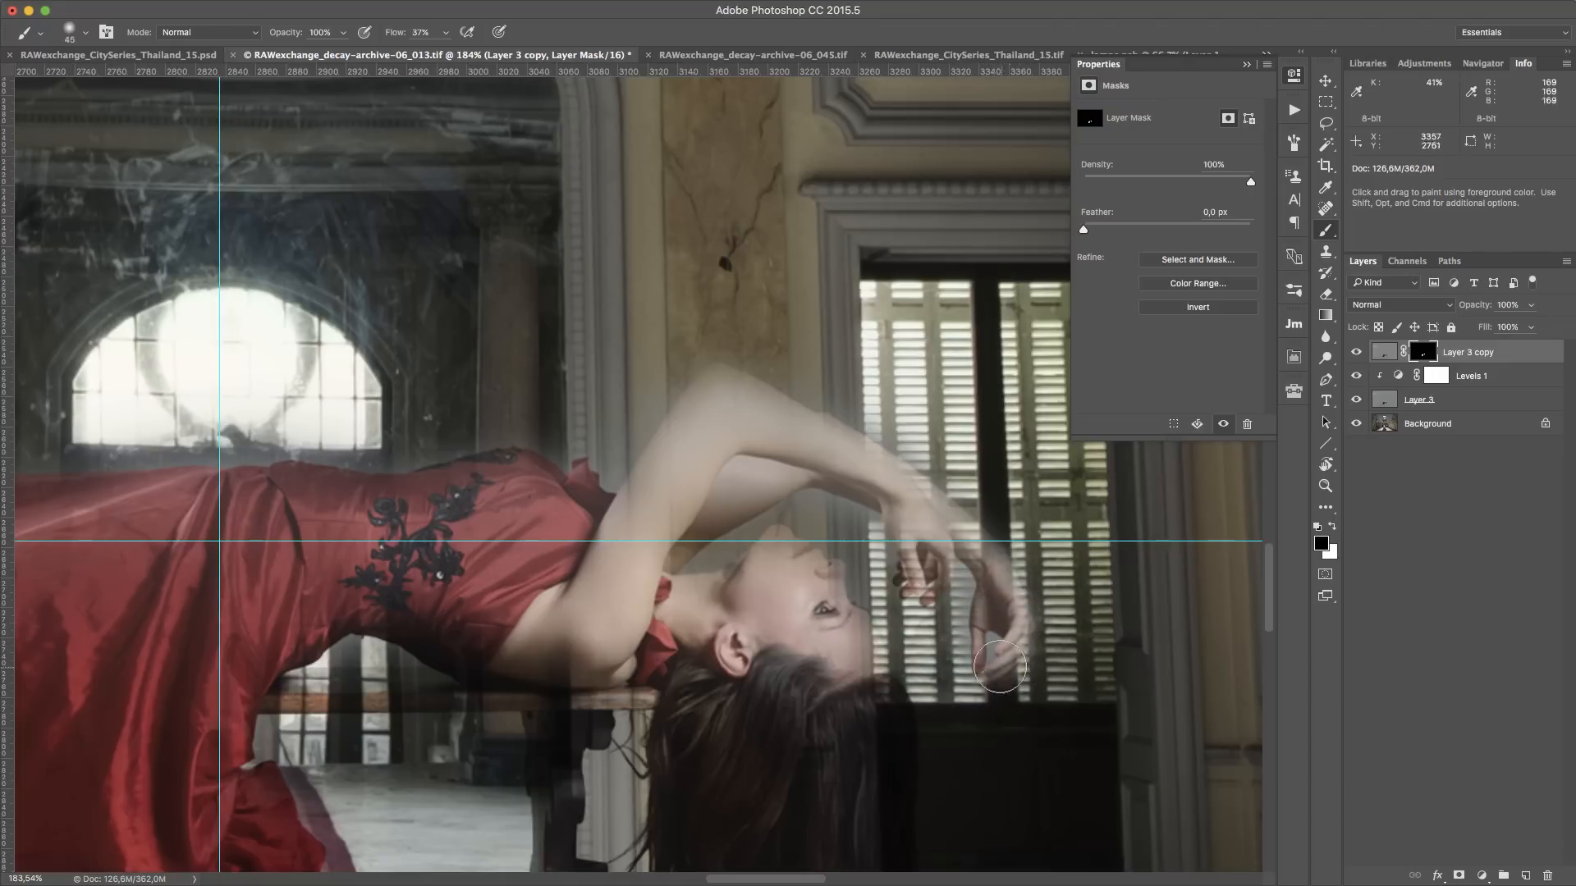
key(bracketleft)
key(x)
key(bracketleft)
mouse_move(1024, 630)
mouse_down()
mouse_move(1000, 652)
mouse_move(1008, 595)
mouse_up()
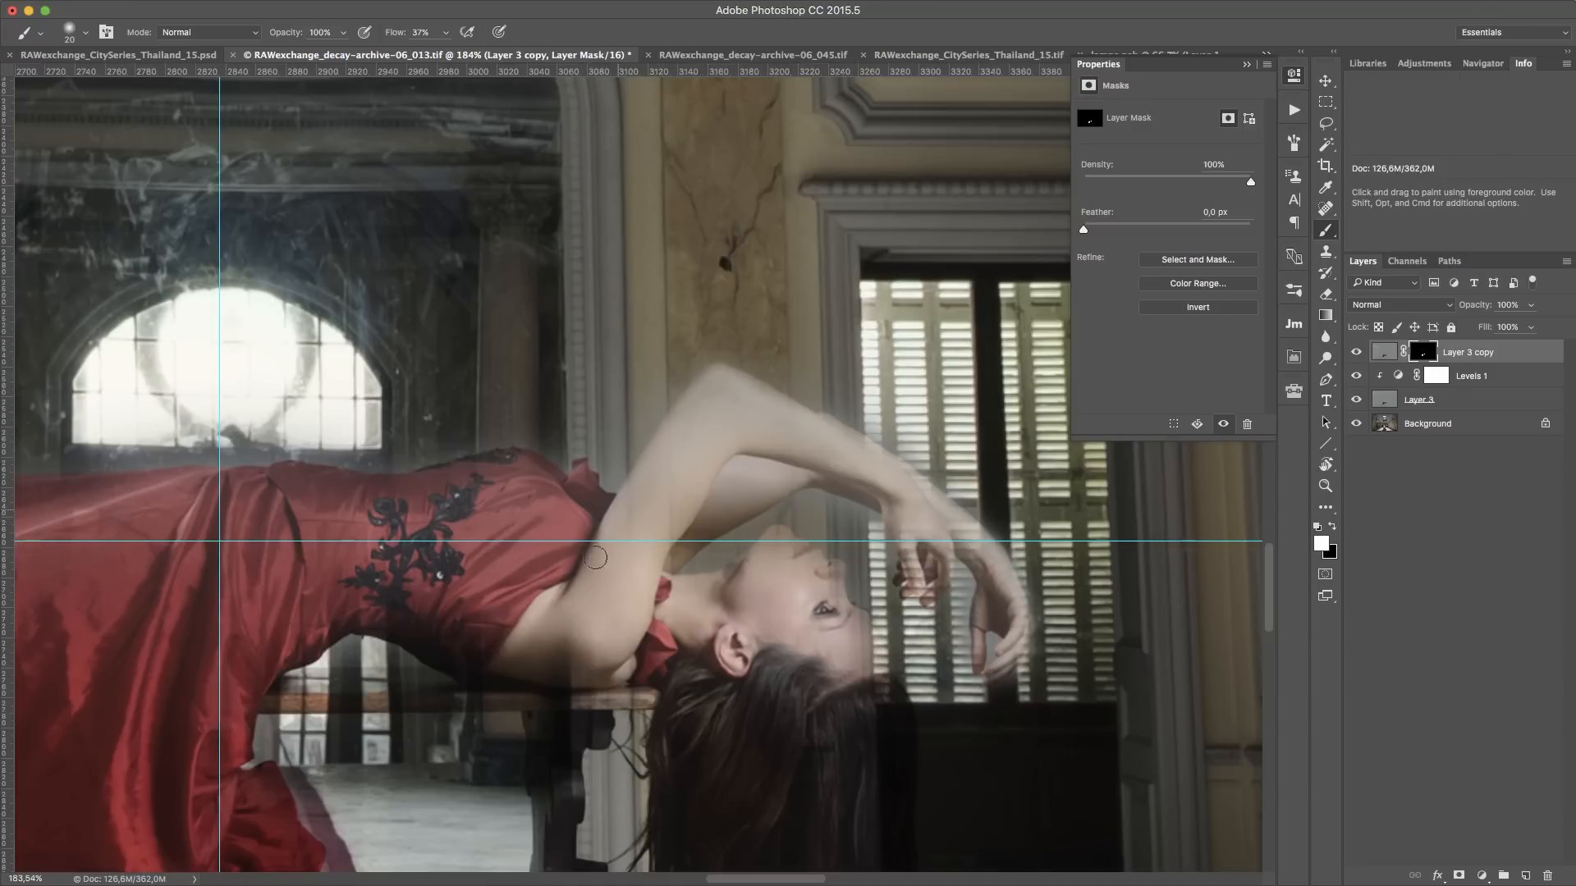
Paint black on the mask with the 20 px brush to clean up the edges along the raised arm and upper dress
key(x)
drag(617, 471, 665, 405)
drag(717, 359, 825, 410)
scroll(1034, 412, left, 10)
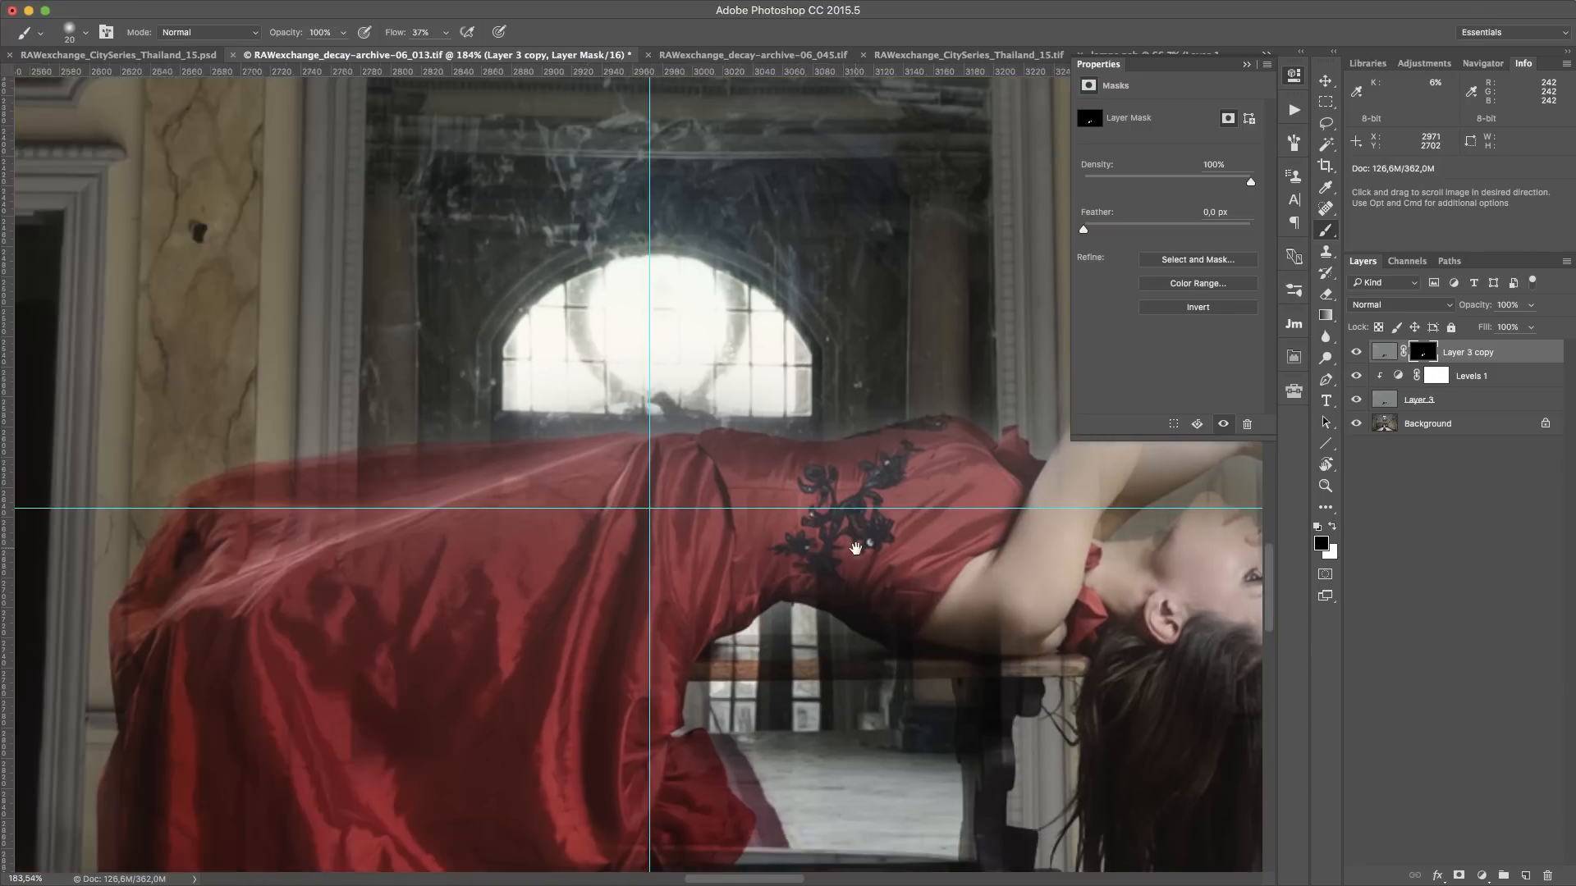
scroll(854, 531, right, 10)
scroll(854, 531, up, 2)
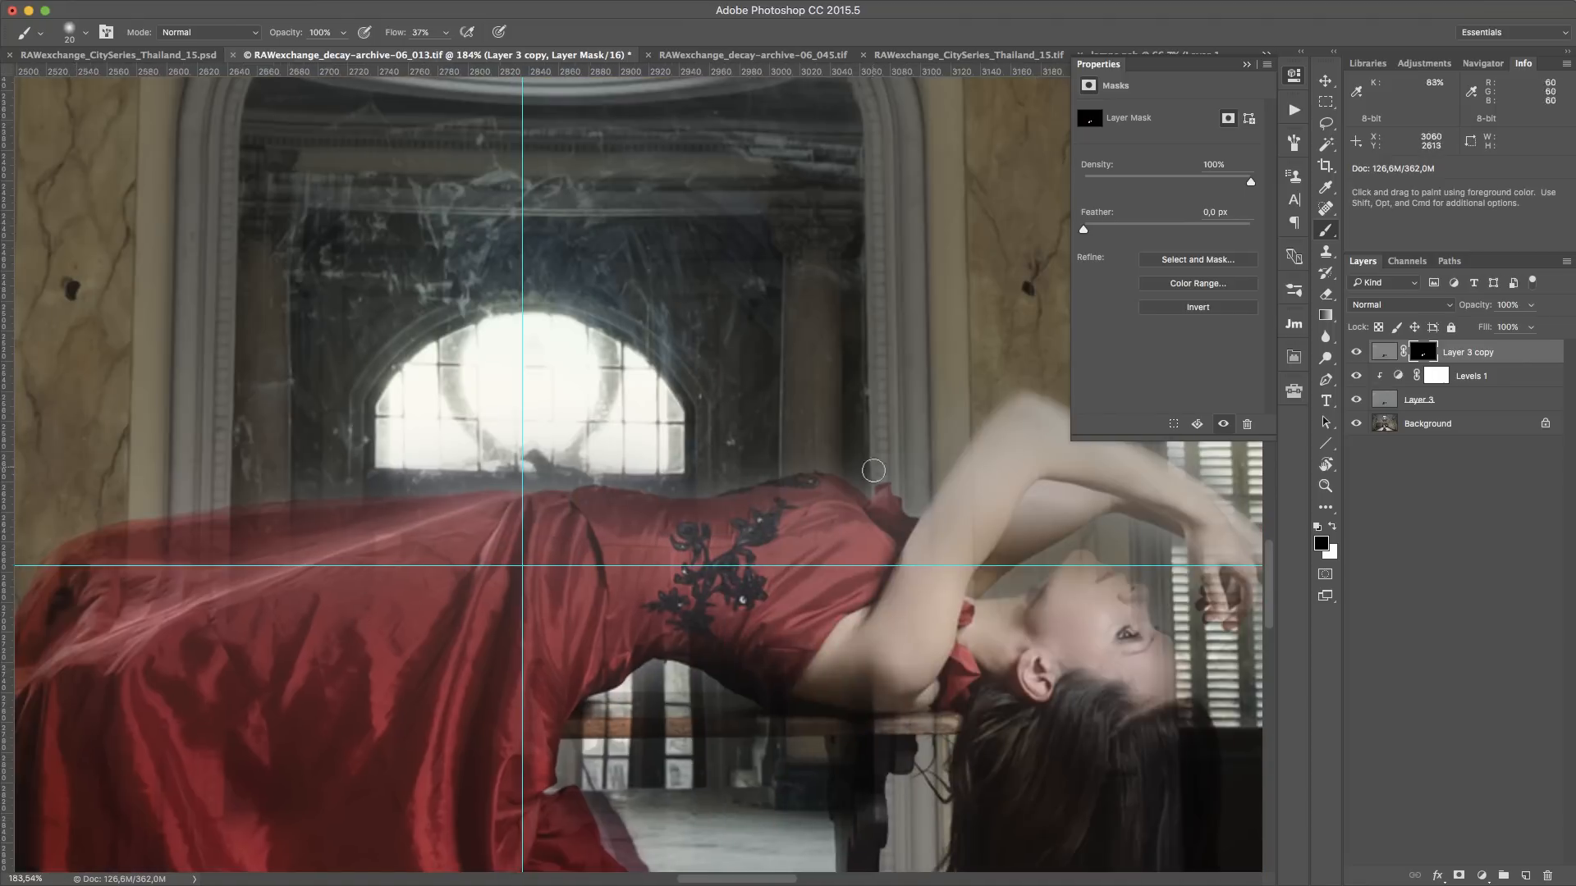
mouse_move(912, 513)
mouse_down()
mouse_move(867, 487)
mouse_move(694, 490)
mouse_up()
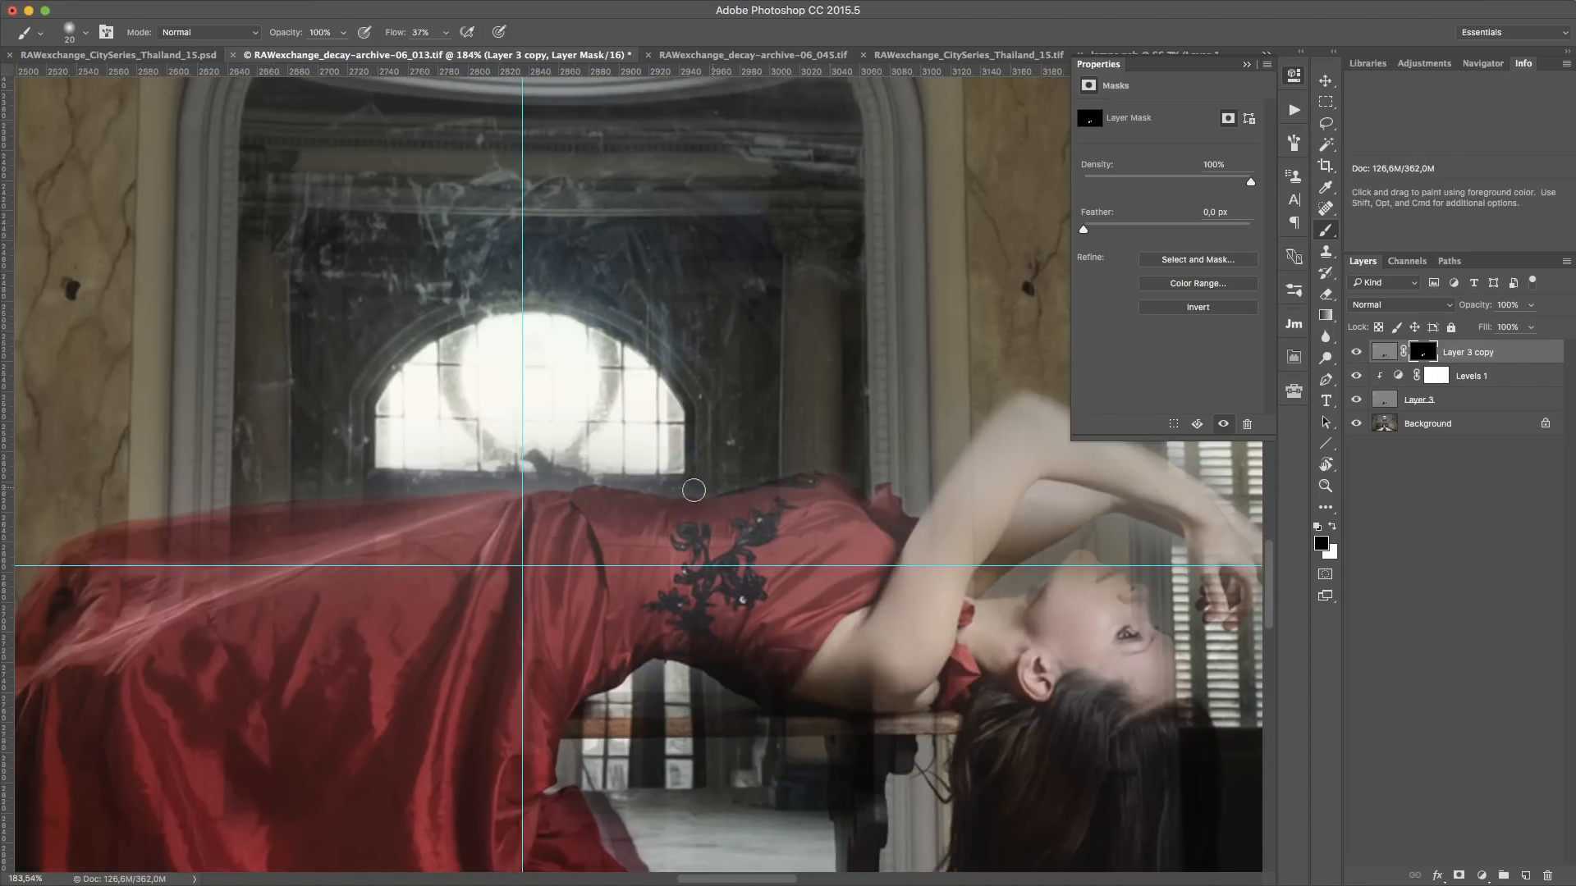
drag(595, 476, 368, 481)
Paint white on the mask with a 35 px brush along the upper part of the skirt
scroll(410, 480, left, 8)
scroll(410, 480, down, 2)
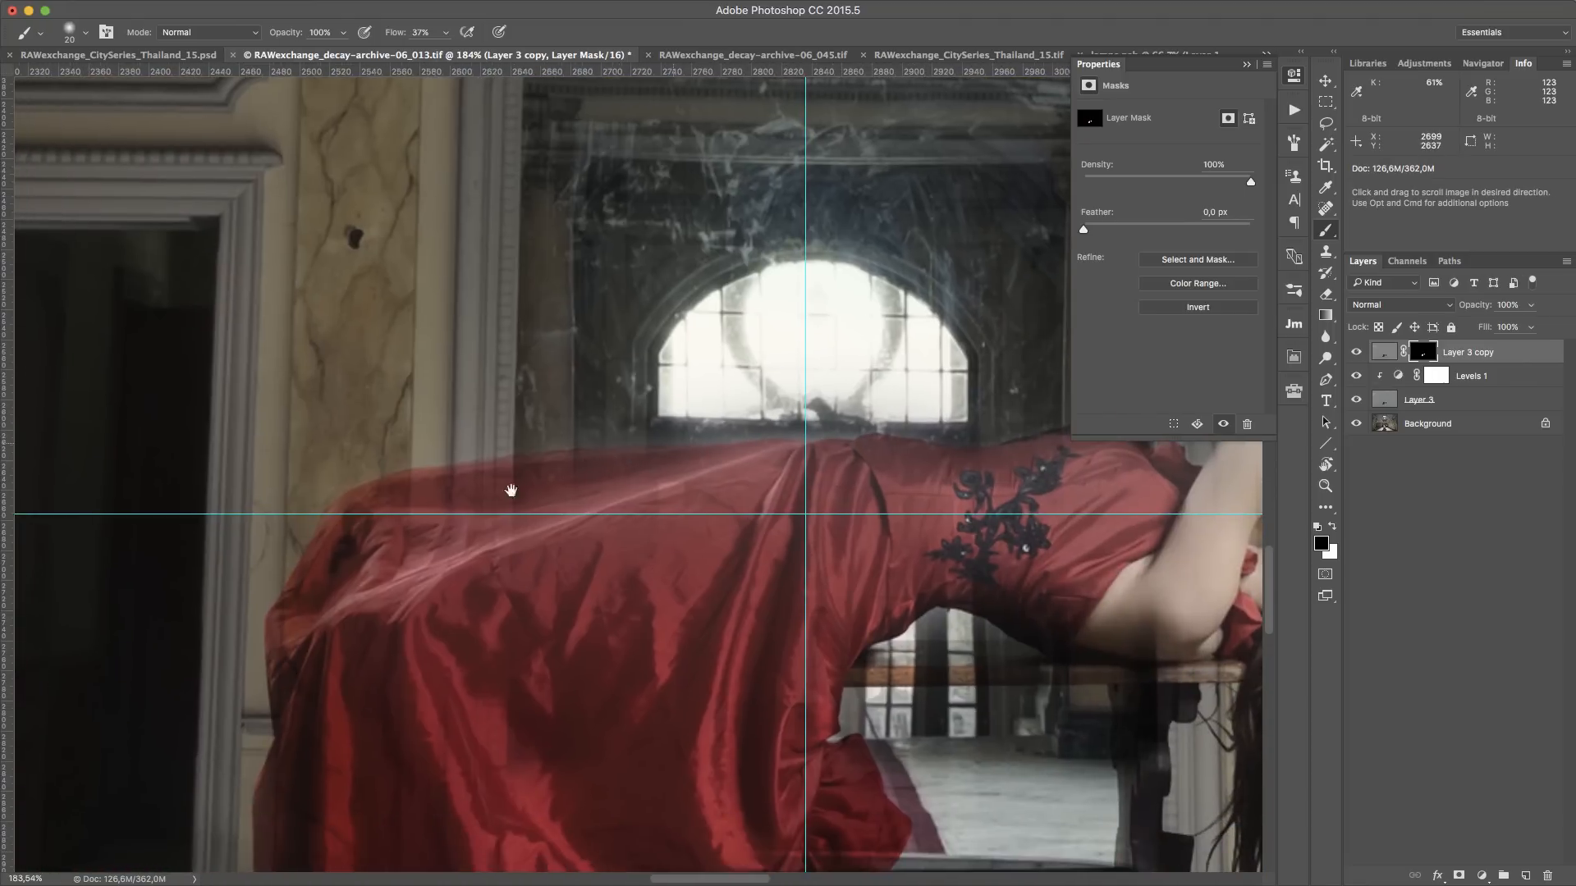
key(x)
key(bracketright)
key(bracketright)
key(bracketright)
drag(693, 461, 421, 497)
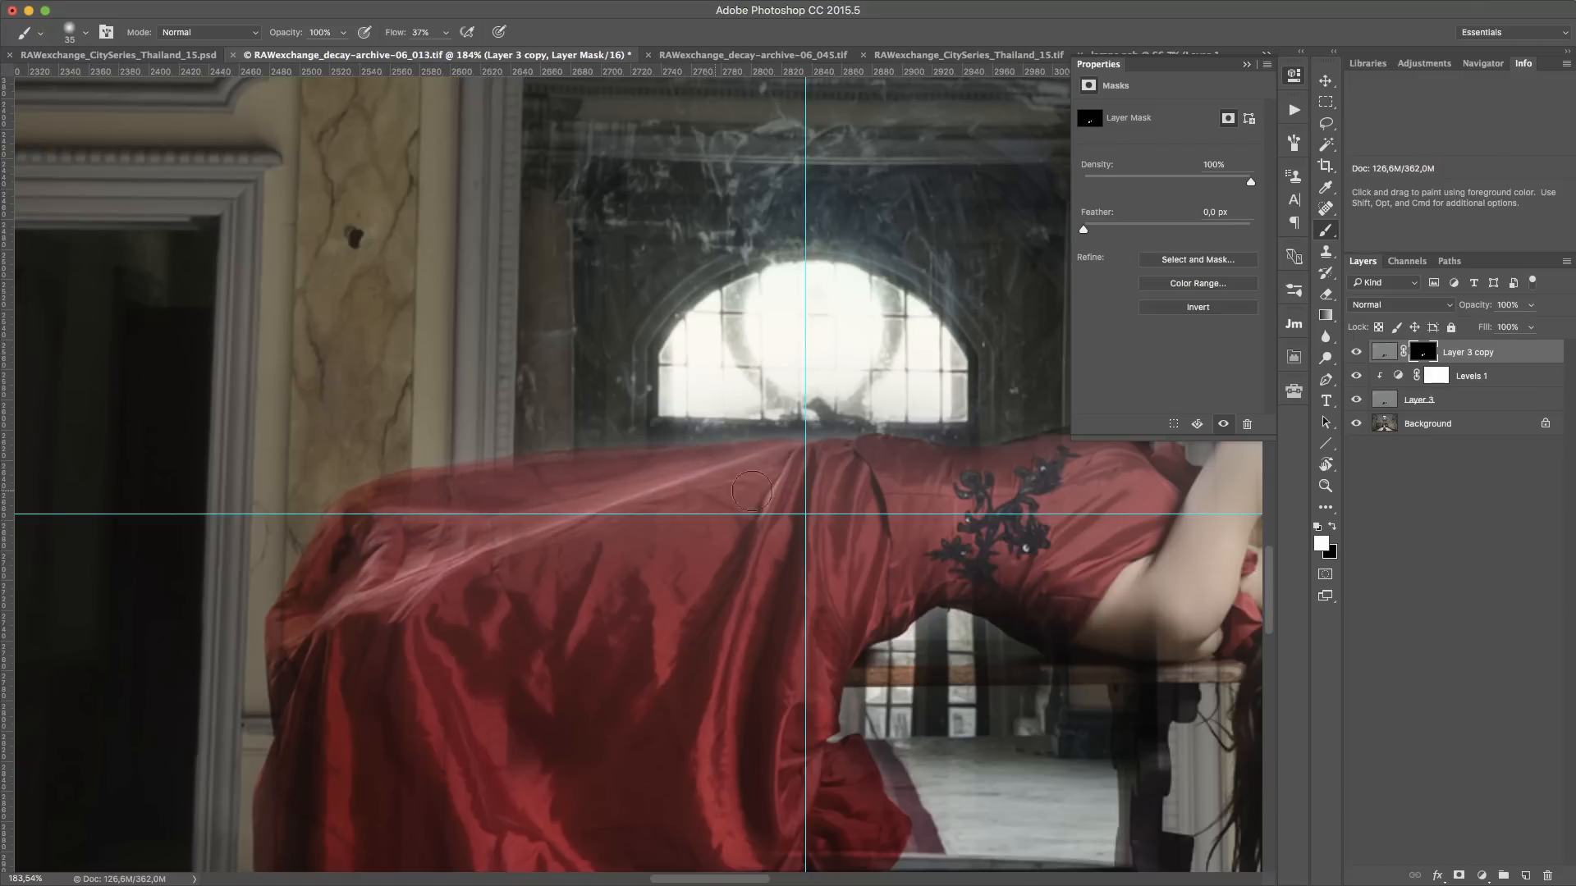
Reveal the dress's ruffled hem and side frills over the carpet with a 60 px white brush on the mask
drag(789, 488, 875, 90)
drag(854, 252, 749, 96)
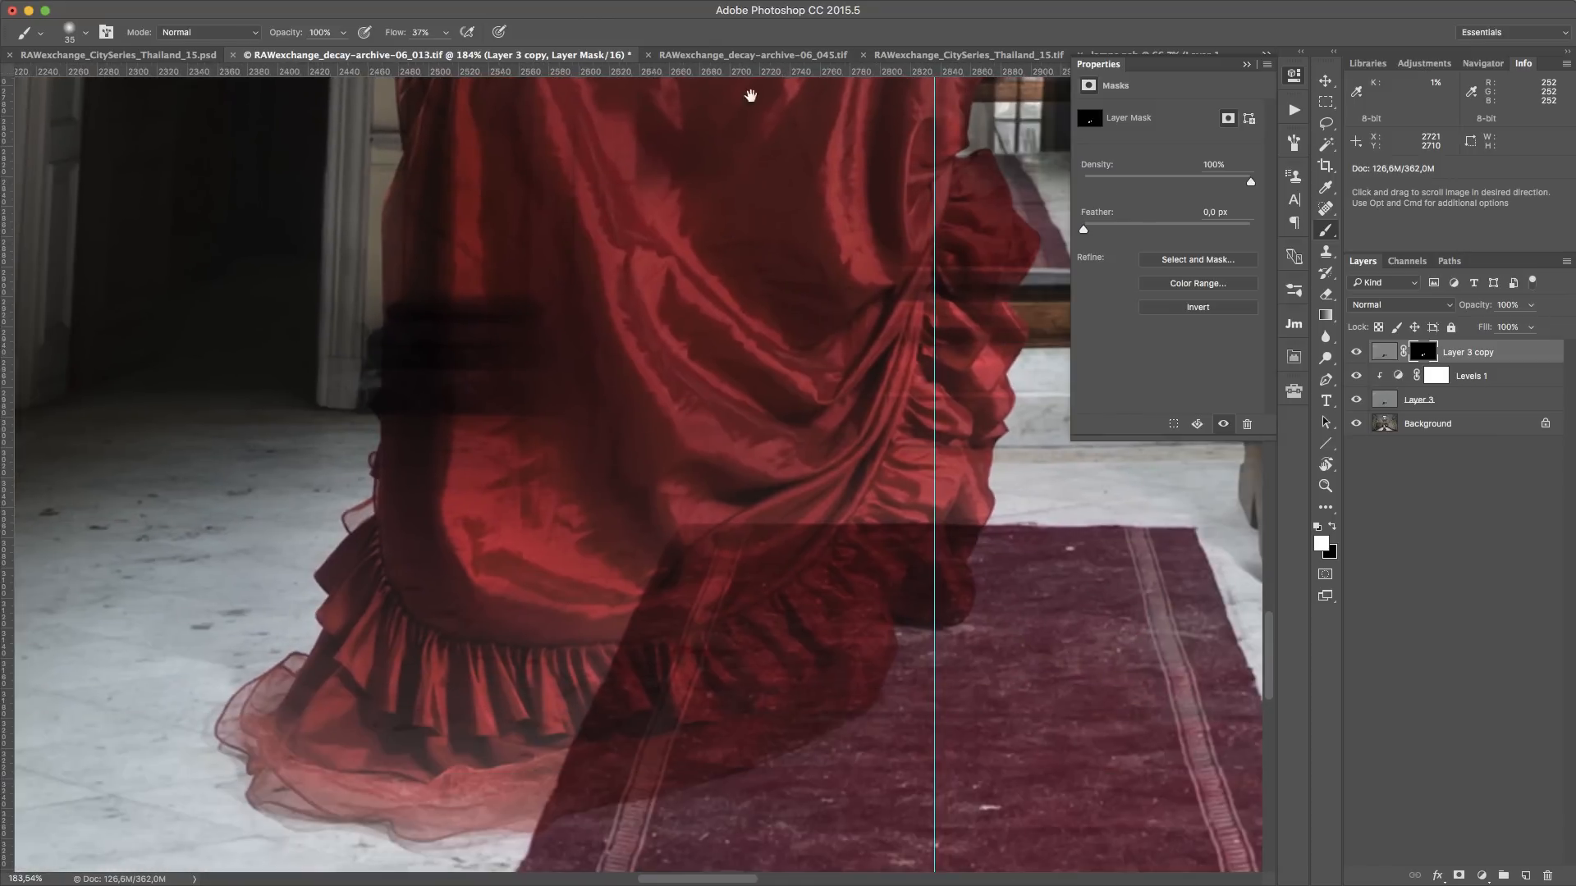
mouse_move(751, 578)
mouse_down()
mouse_move(697, 714)
mouse_move(870, 537)
mouse_up()
key(bracketright)
key(bracketright)
key(bracketright)
key(bracketright)
mouse_move(622, 637)
mouse_down()
mouse_move(605, 777)
mouse_move(722, 736)
mouse_move(436, 763)
mouse_move(301, 709)
mouse_move(336, 748)
mouse_move(397, 599)
mouse_move(377, 709)
mouse_move(393, 773)
mouse_move(490, 748)
mouse_move(854, 565)
mouse_move(915, 478)
mouse_up()
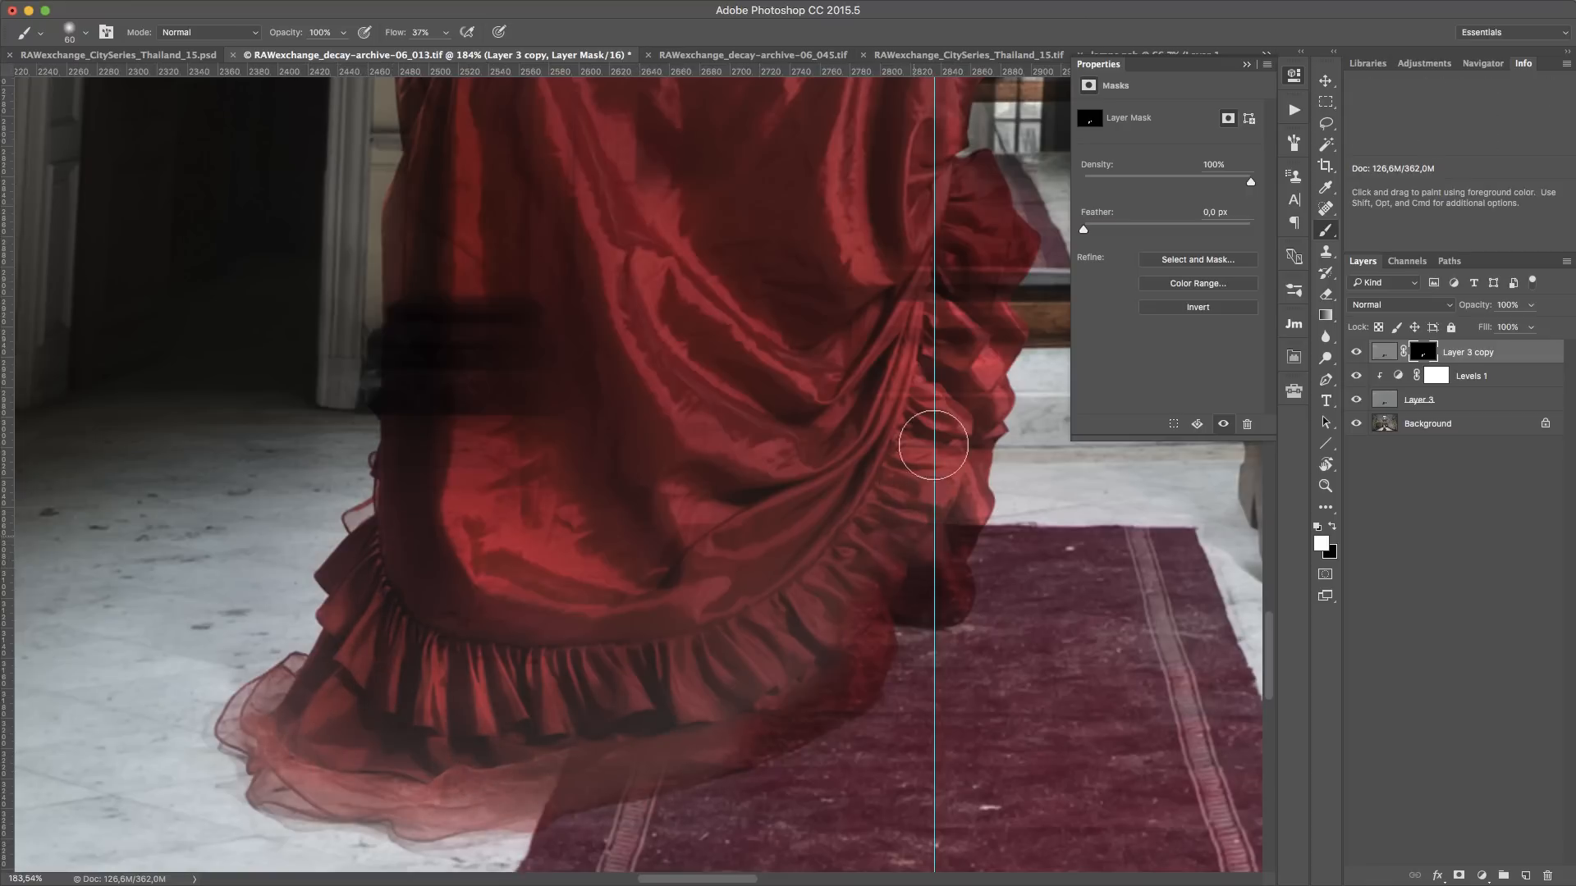
drag(985, 194, 540, 656)
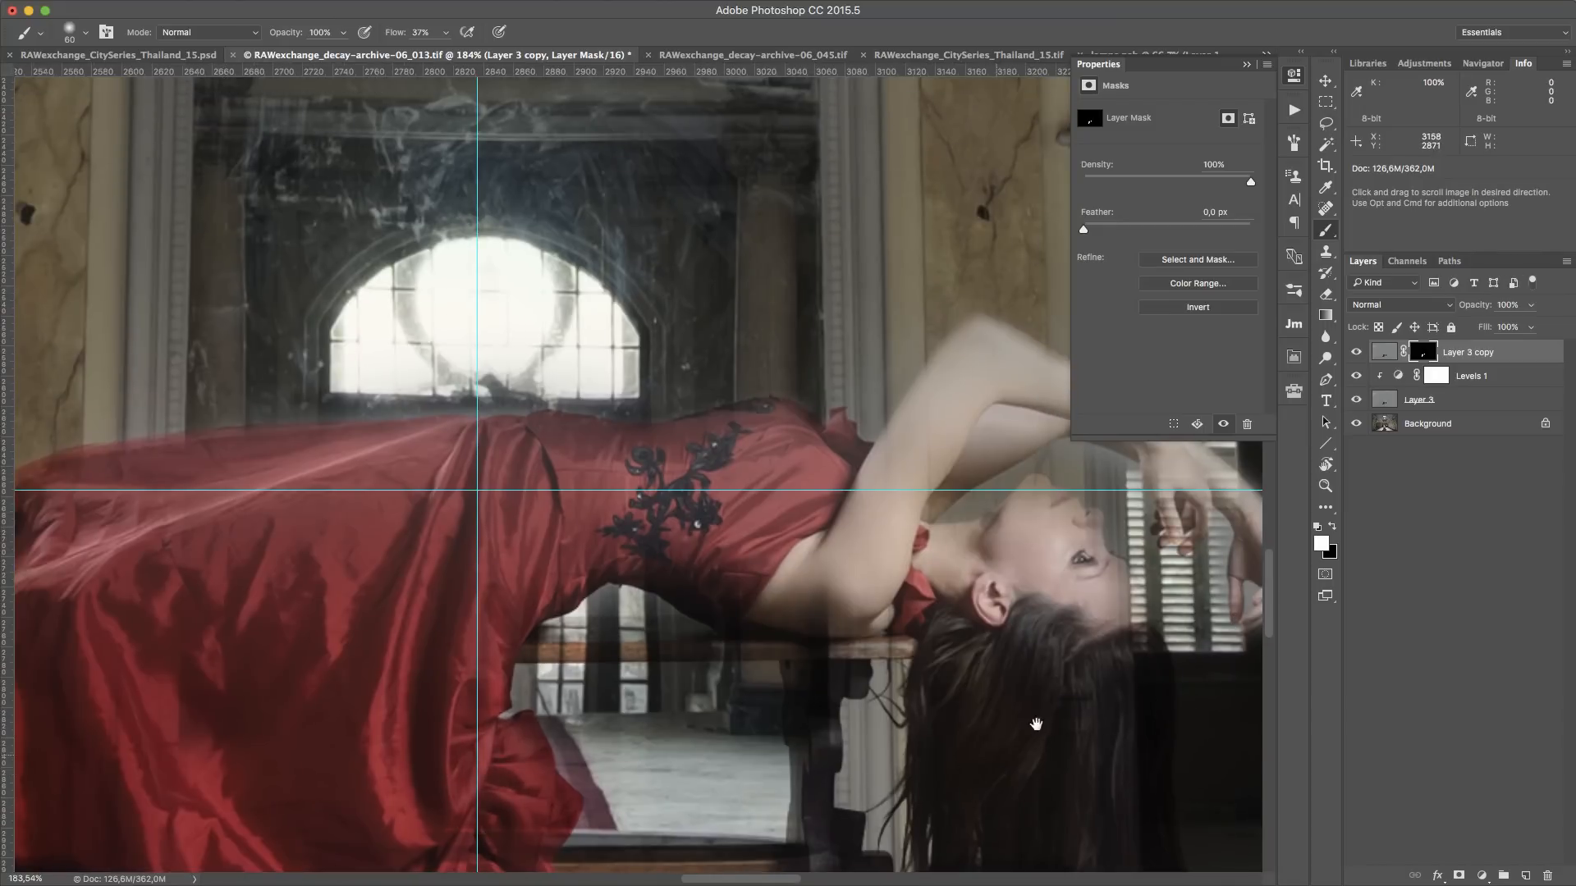
Reveal the model's face and the dark hair below it with a 40 px white brush on the mask
drag(1038, 722, 845, 746)
key(bracketleft)
key(bracketleft)
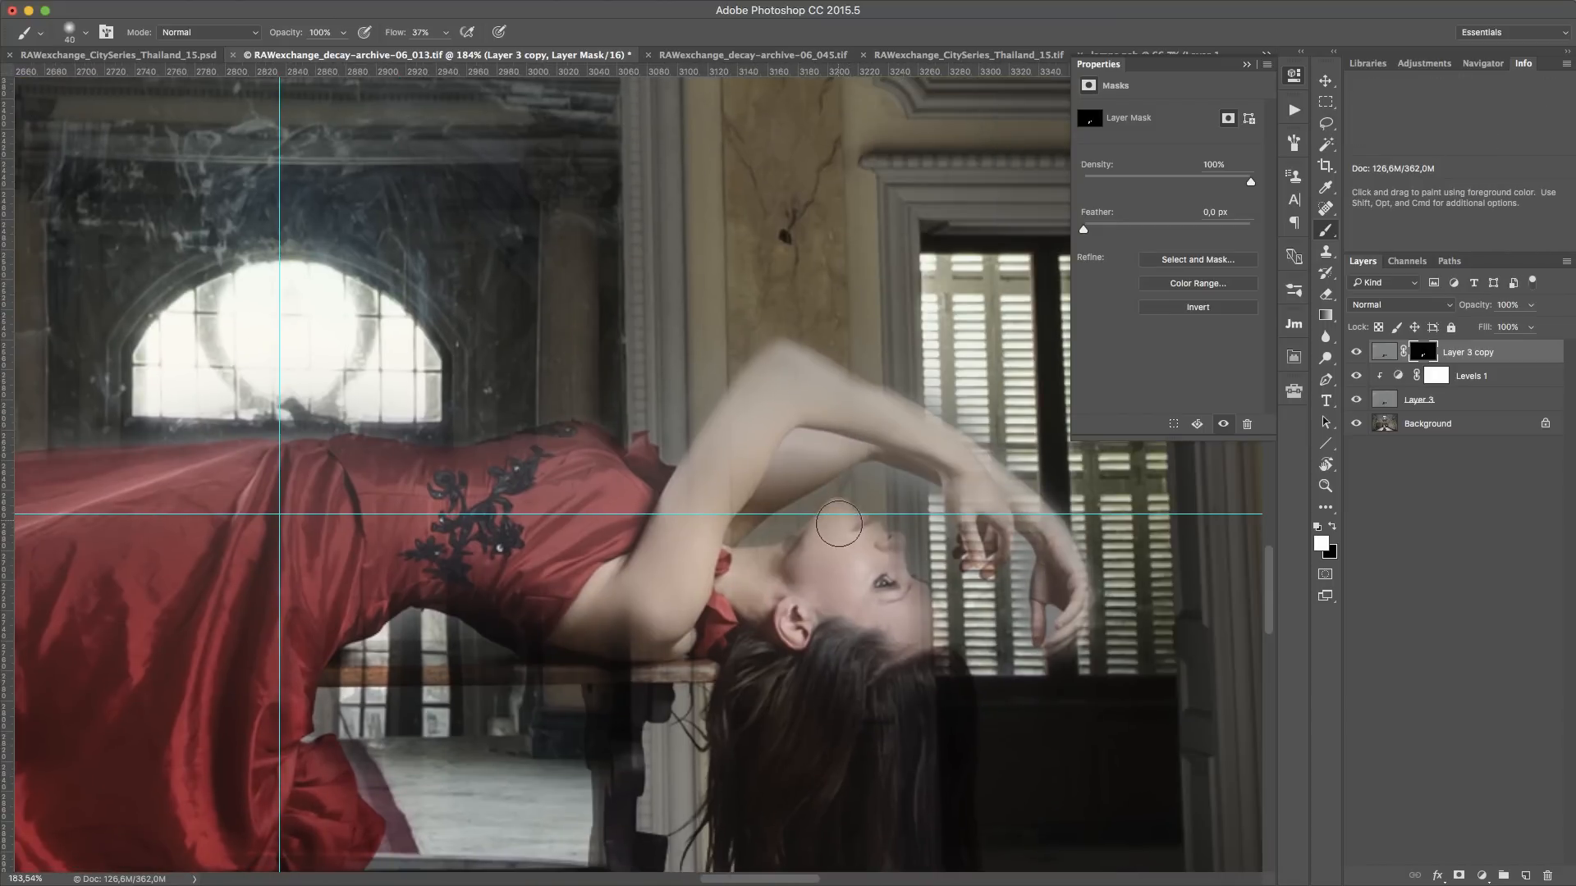
mouse_move(839, 524)
mouse_down()
mouse_move(899, 612)
mouse_move(906, 654)
mouse_move(910, 610)
mouse_move(921, 649)
mouse_move(916, 626)
mouse_move(937, 780)
mouse_up()
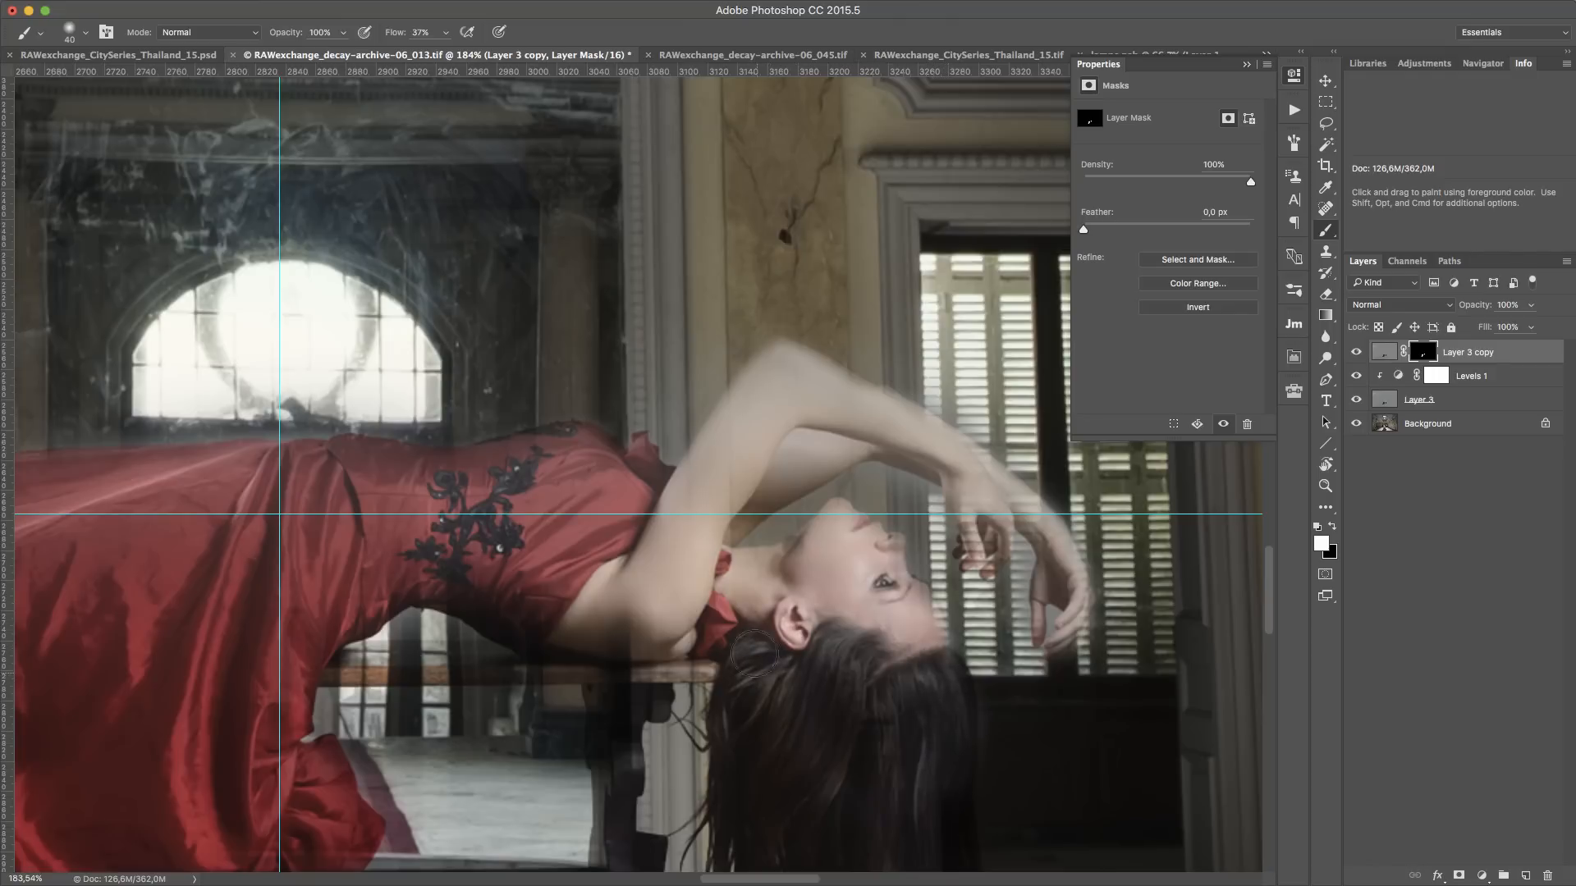
Group Layer 3 copy, Levels 1 and Layer 3, name the group "model", and view the whole composite
shift+click(1477, 402)
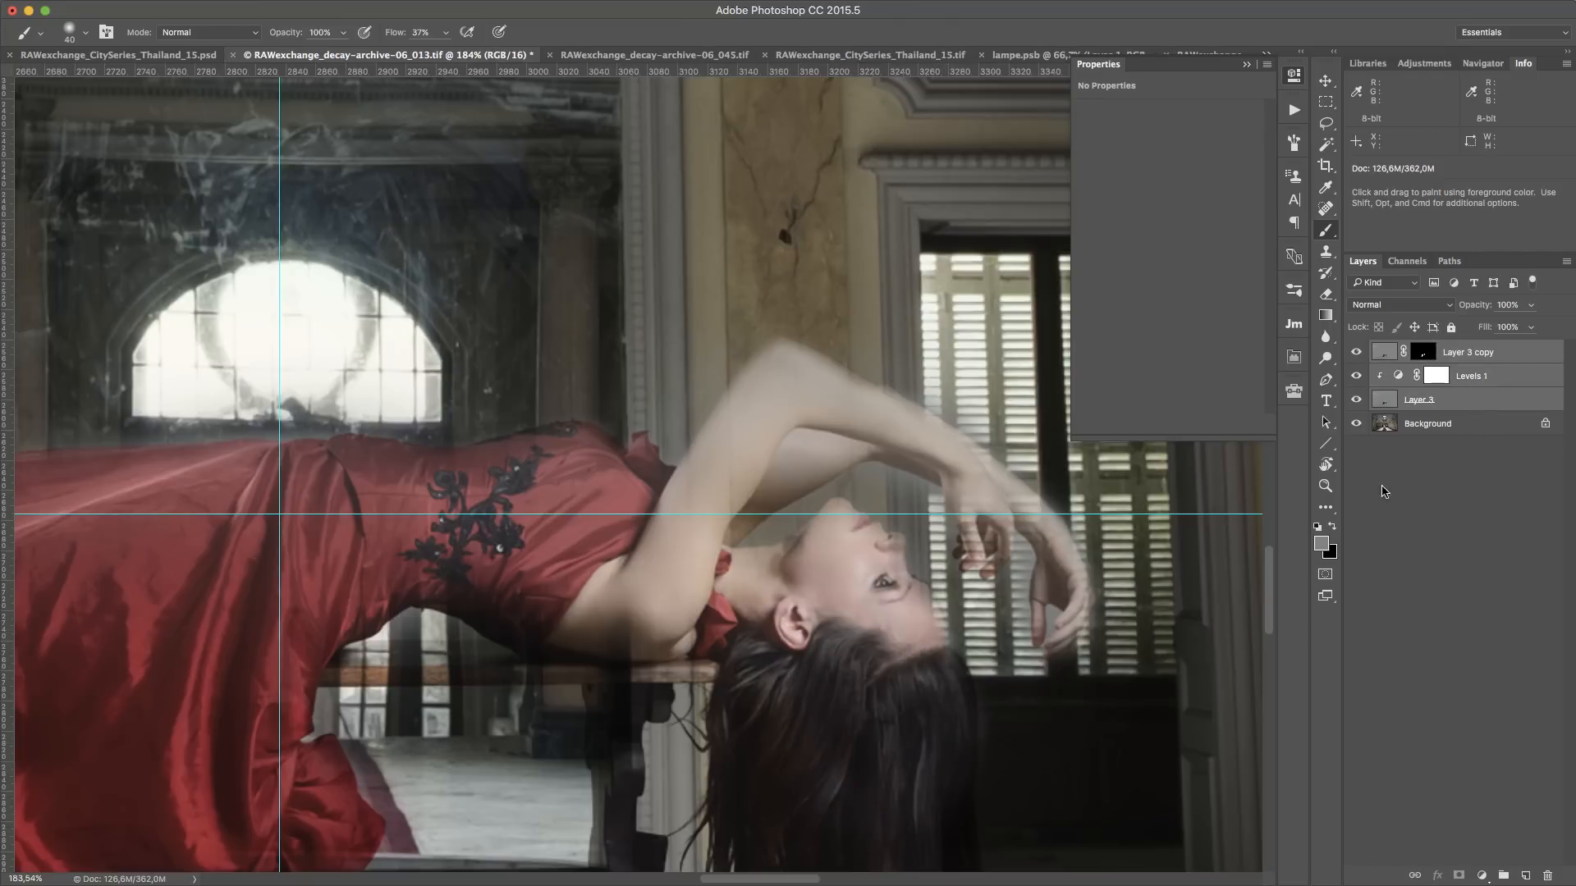
click(1502, 875)
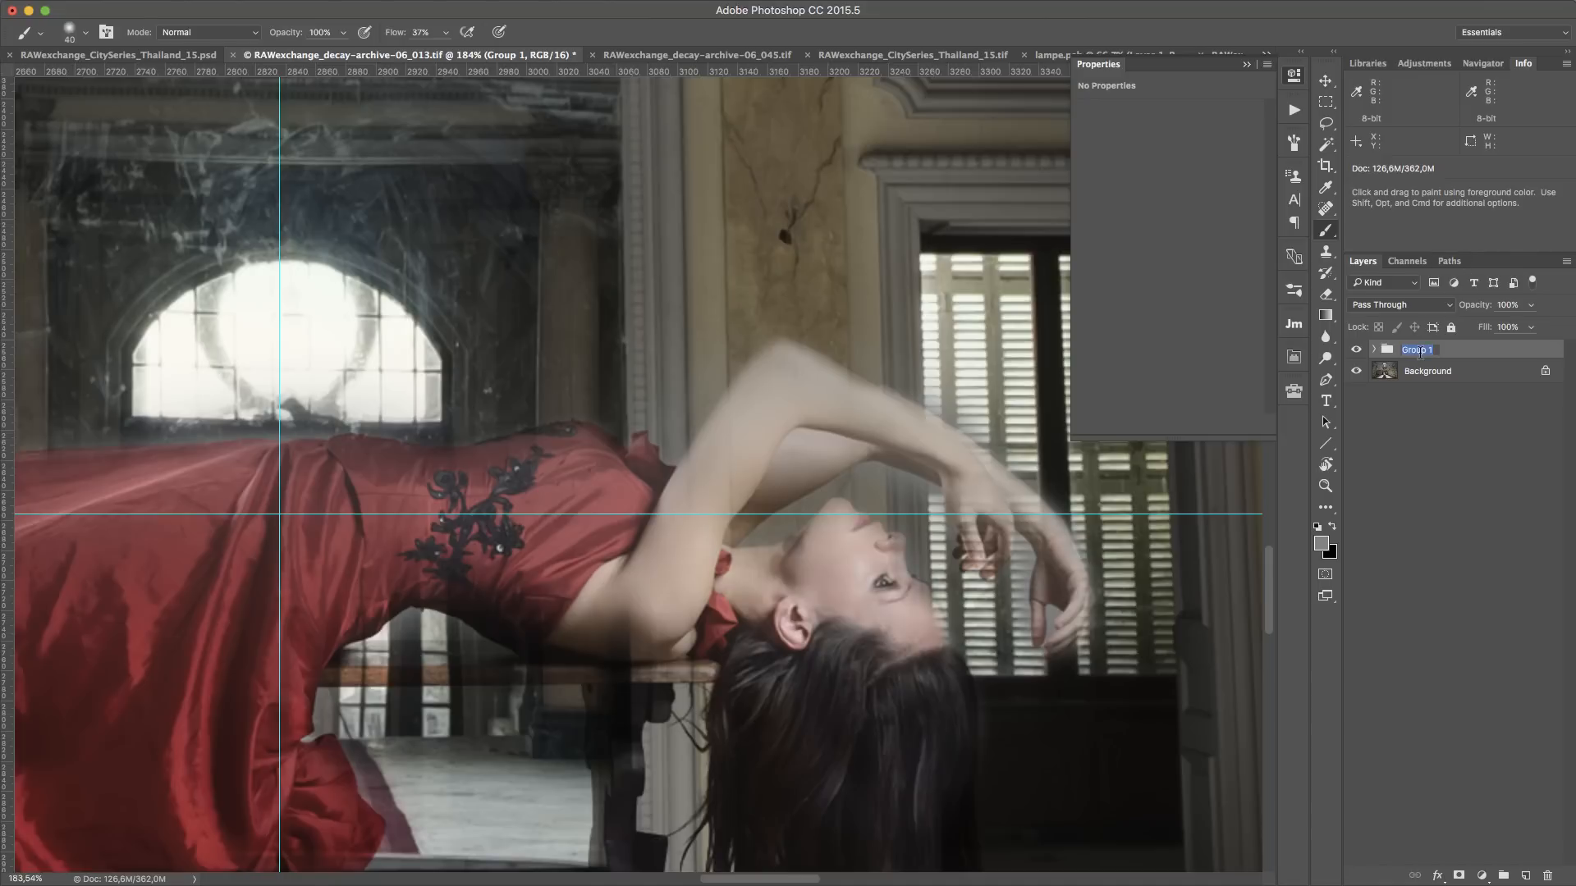
key(Return)
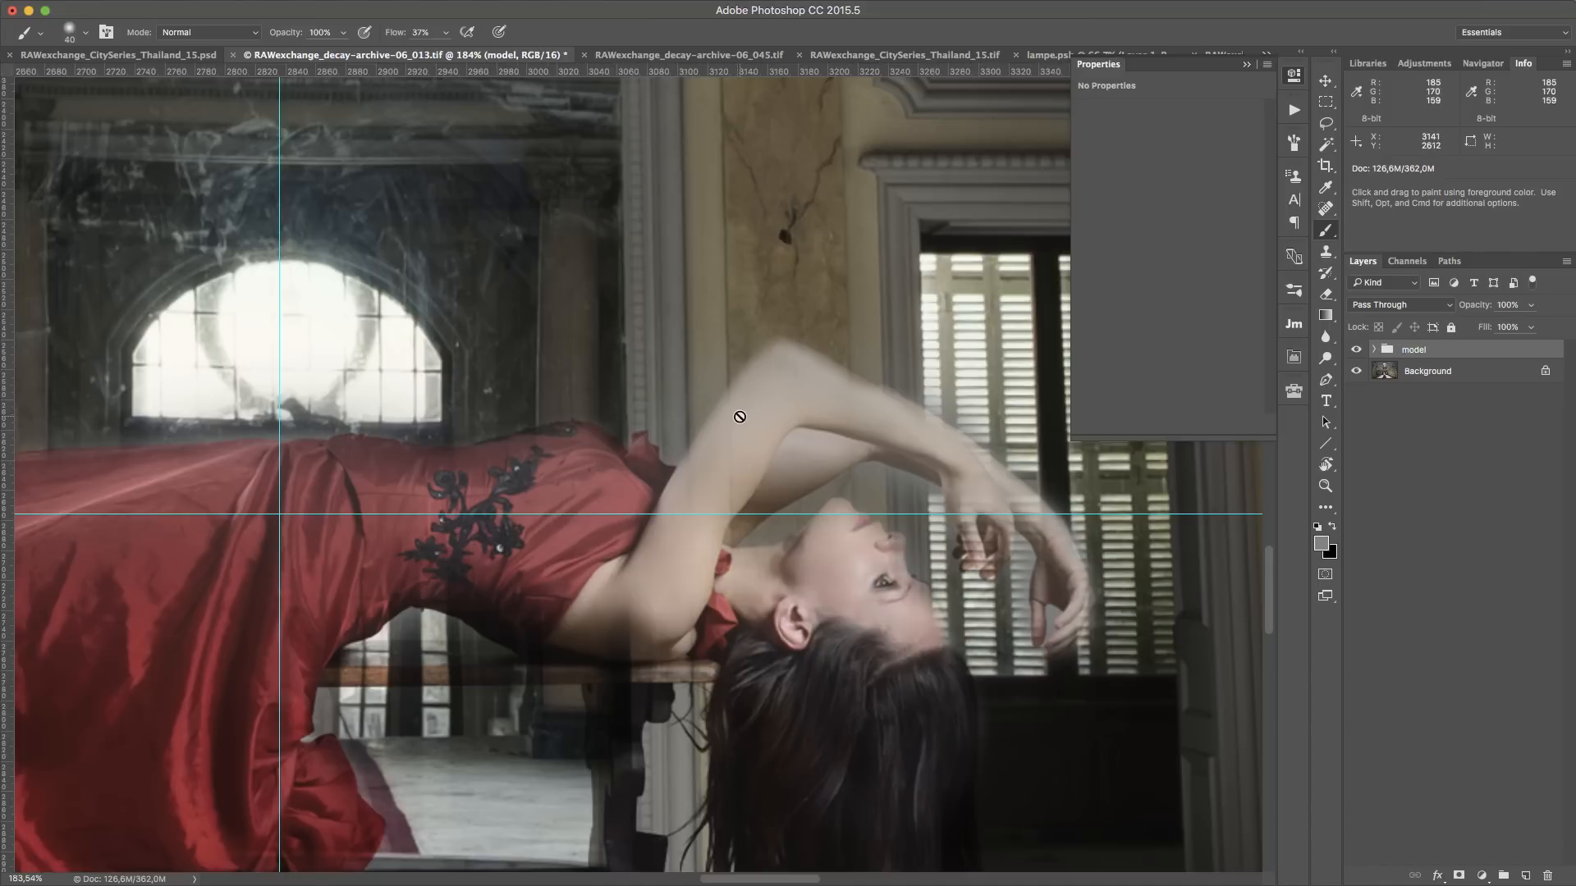
key(z)
drag(726, 416, 631, 484)
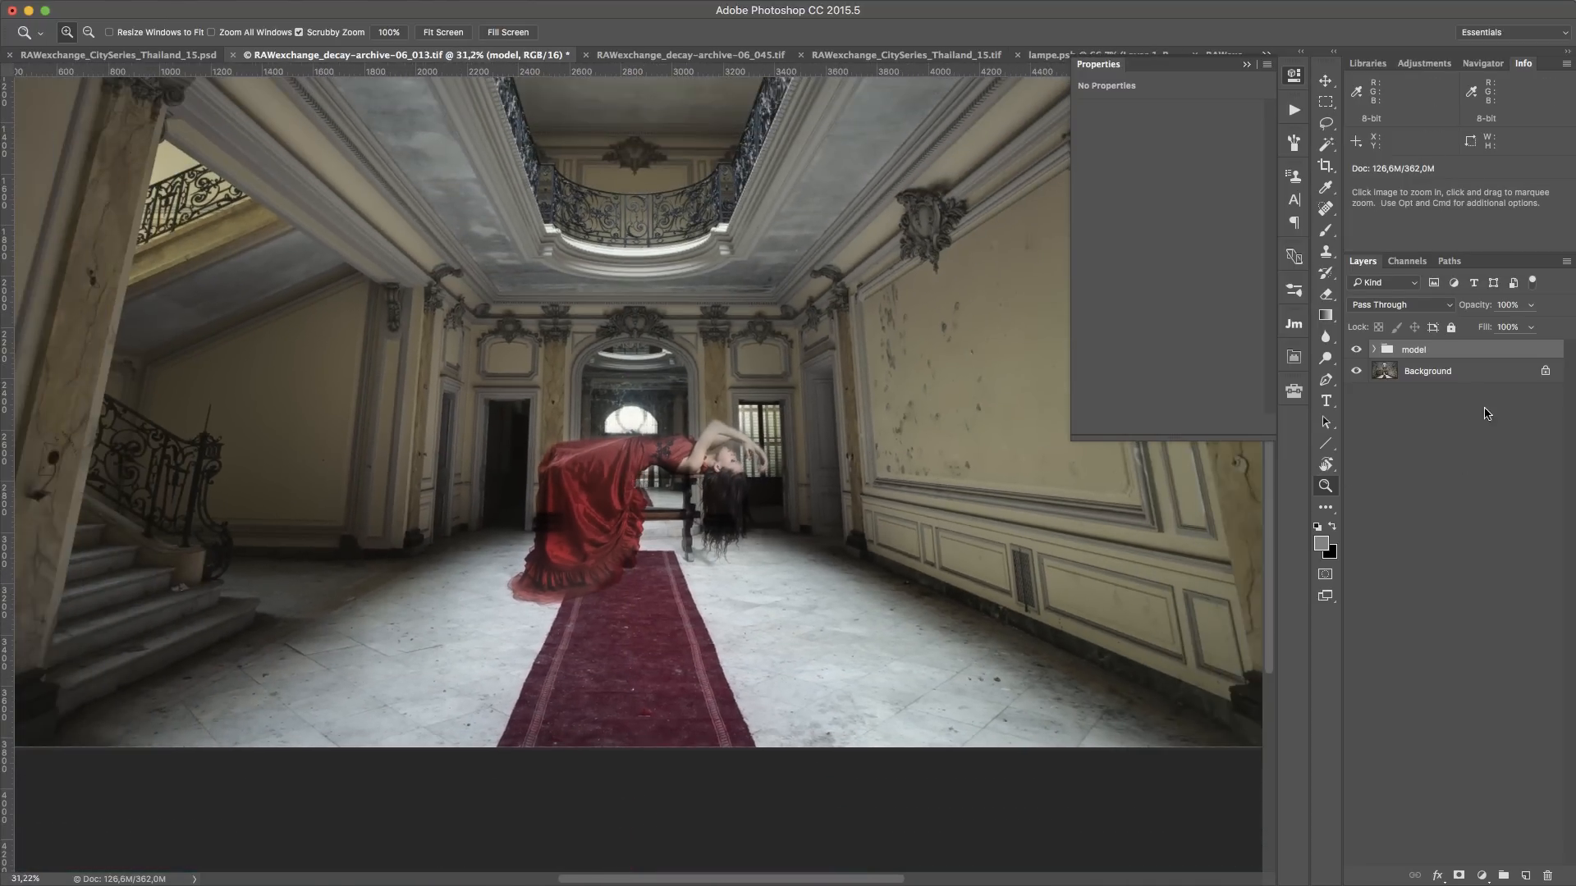
Toggle the model group's visibility to compare the hall with and without her
click(1357, 350)
click(1357, 351)
click(1357, 351)
click(1356, 350)
Try a free transform of the model group, with its pivot at the guide intersection, and scale it to about 158%
key(super+t)
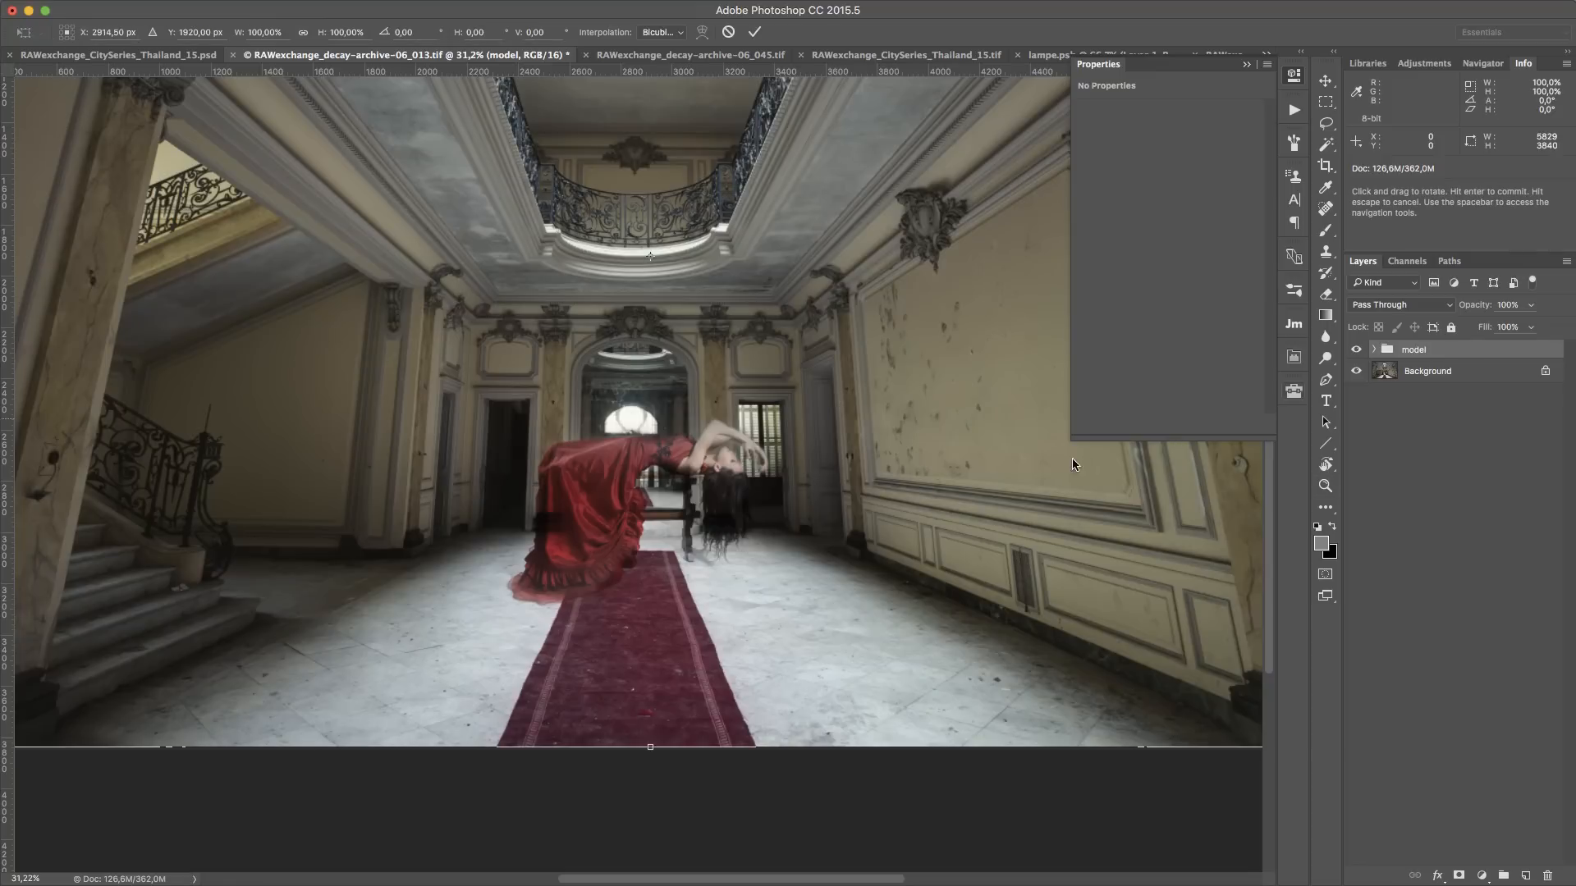
key(super+0)
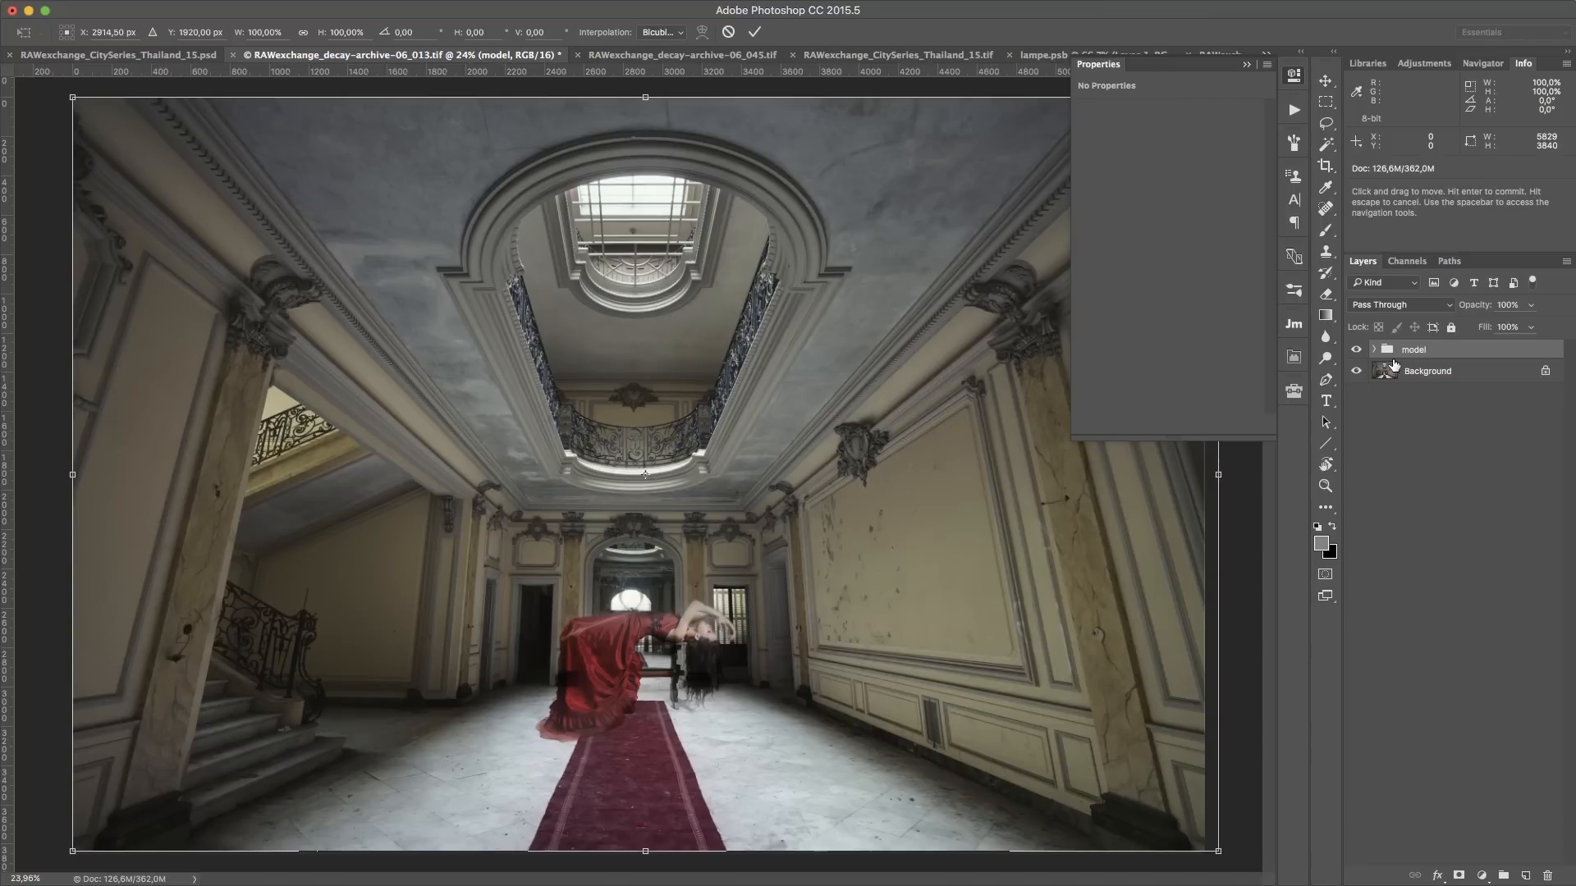
key(super+semicolon)
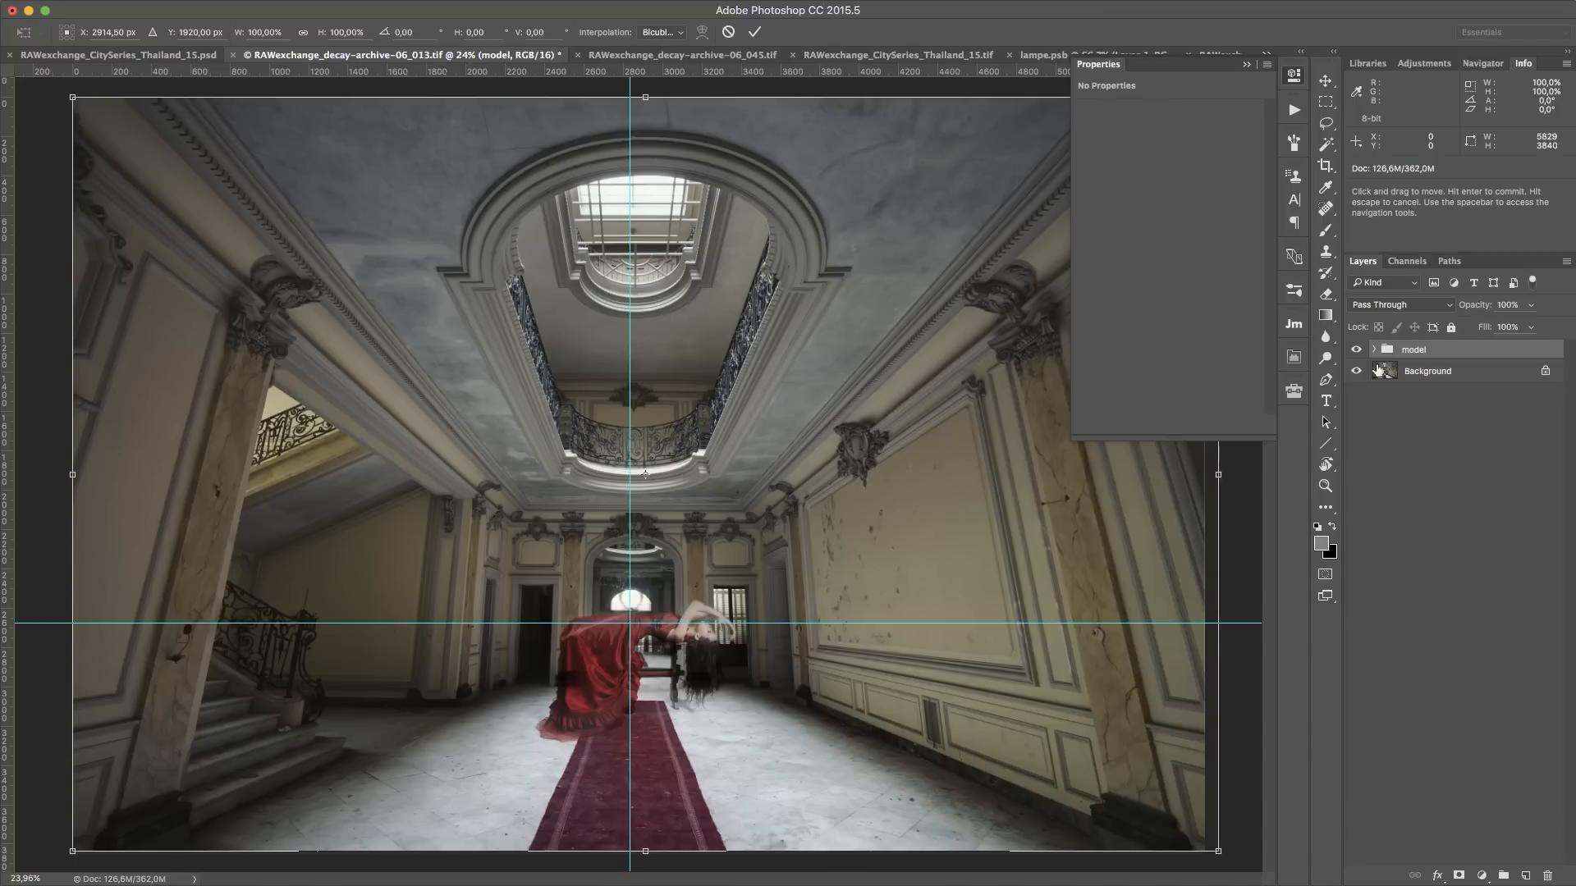
drag(645, 474, 631, 626)
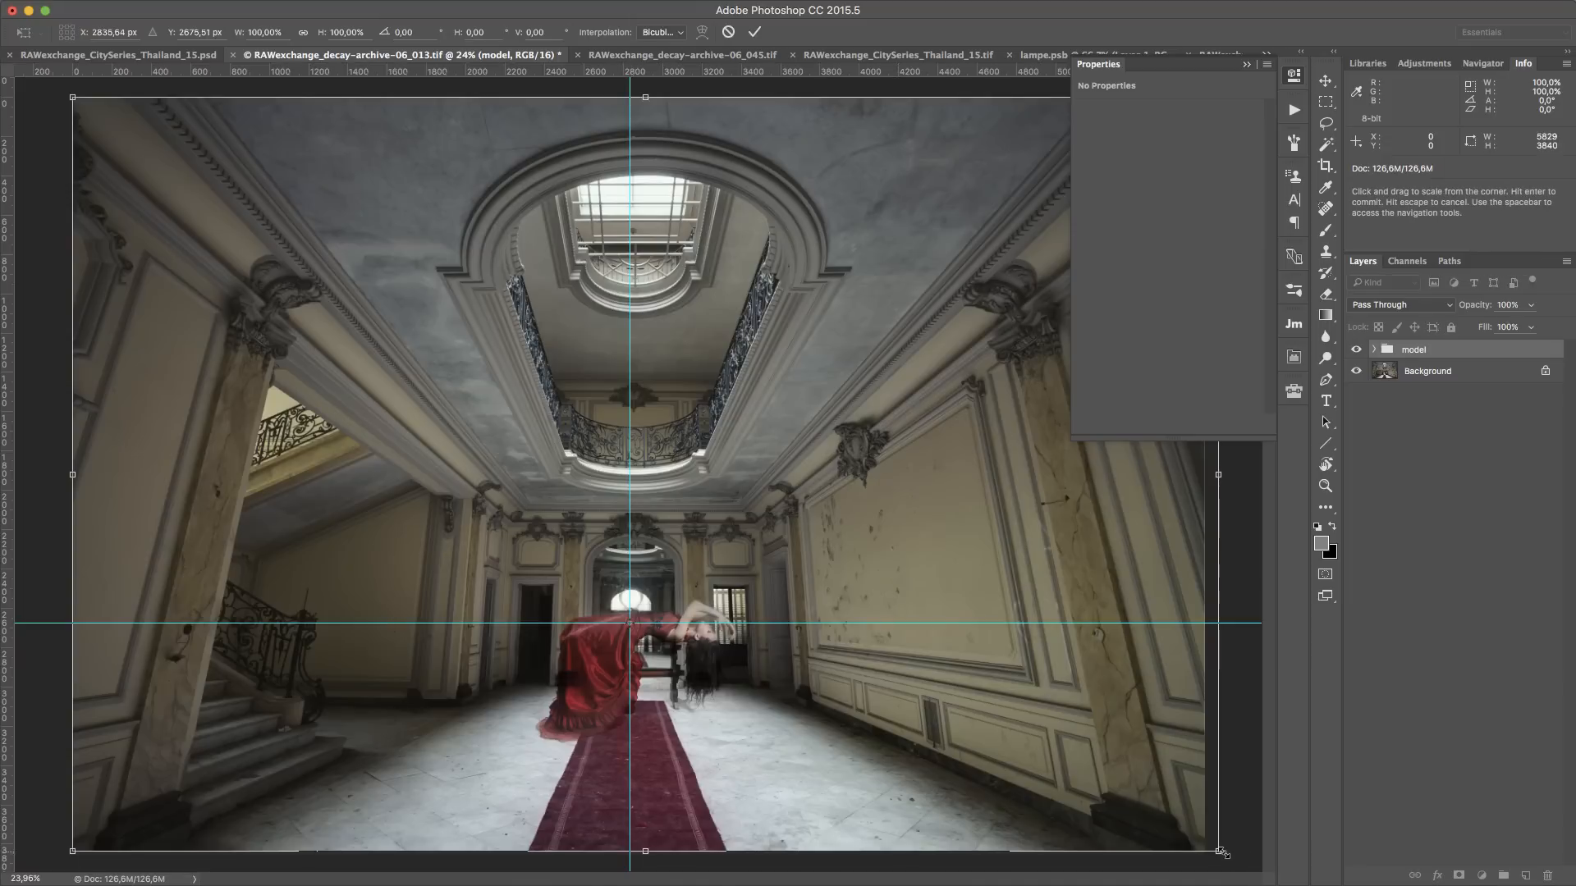
drag(1219, 851, 379, 883)
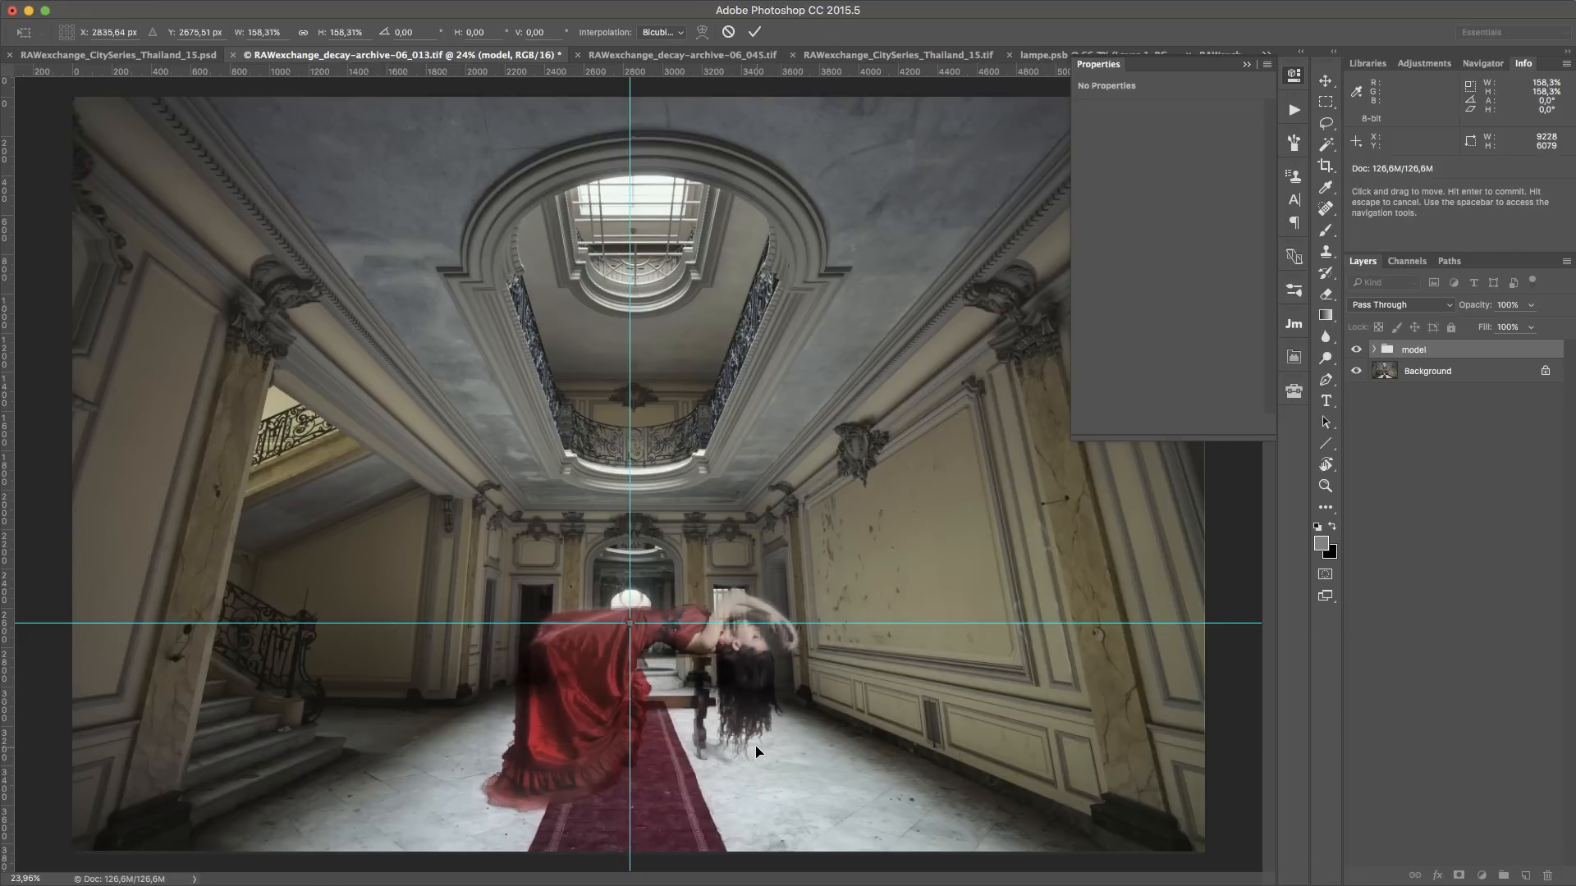
Try scaling the model group to about 239% and back down to about 90% around the guide intersection, checking her fit in the hall
scroll(756, 751, up, 6)
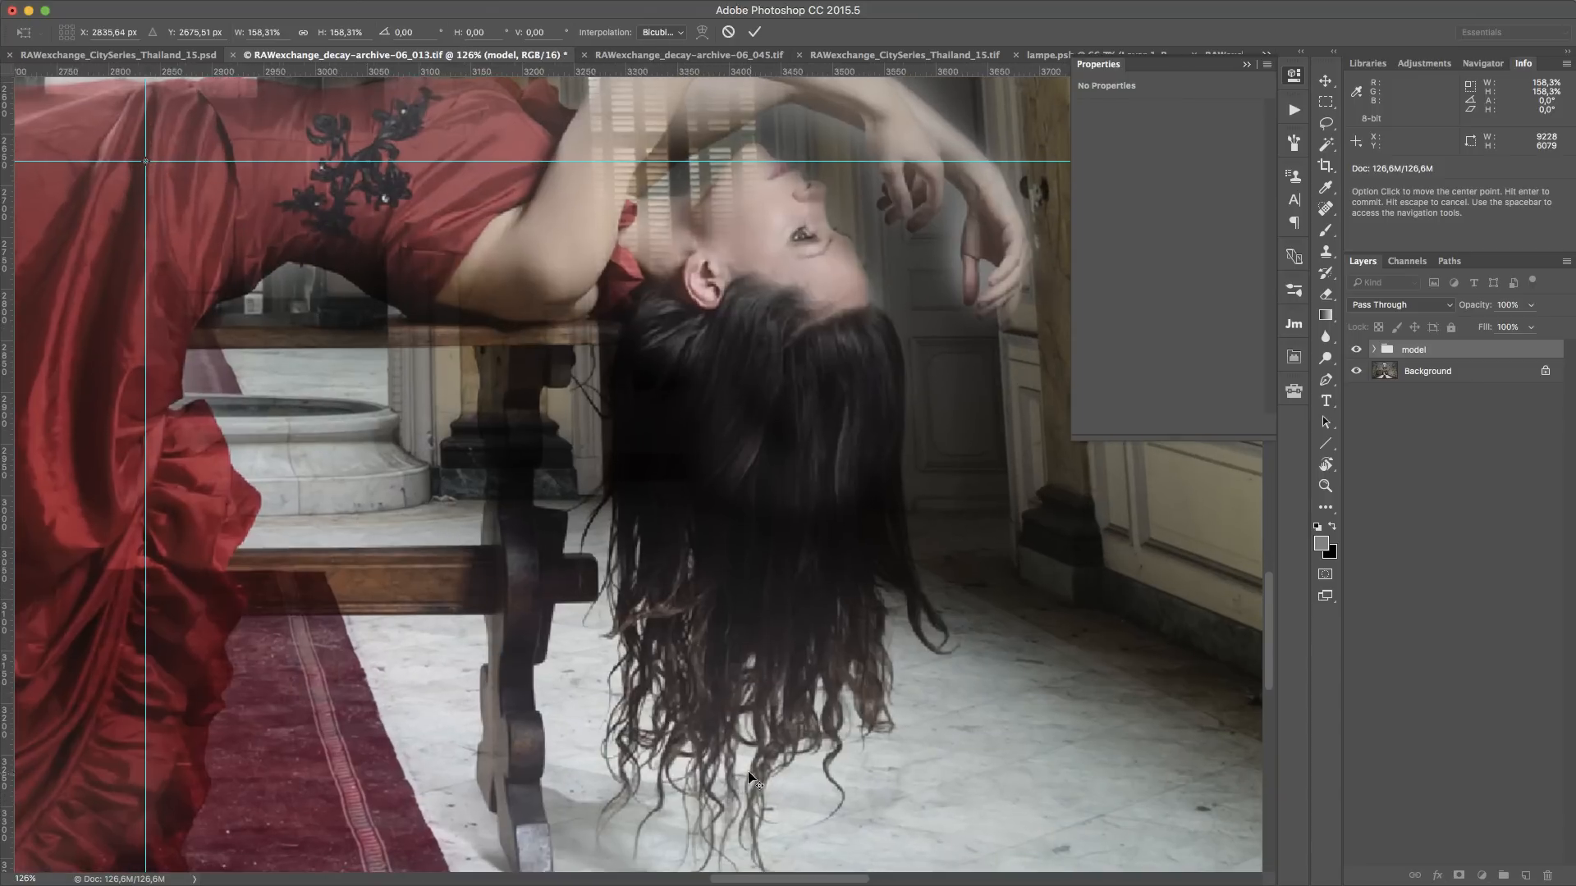
scroll(750, 776, down, 2)
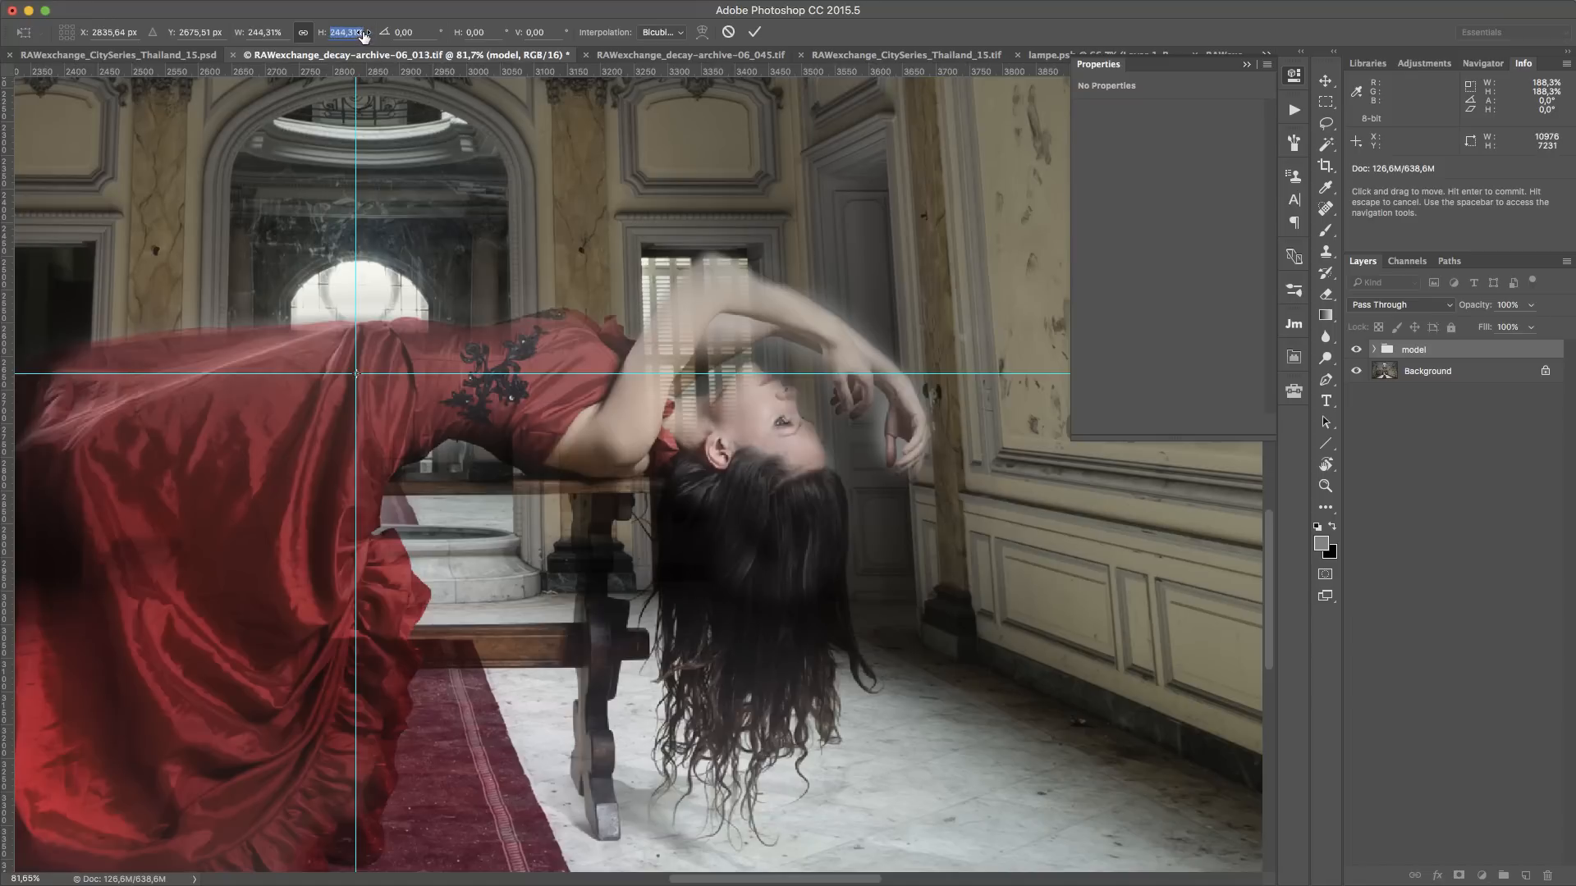
scroll(696, 507, down, 6)
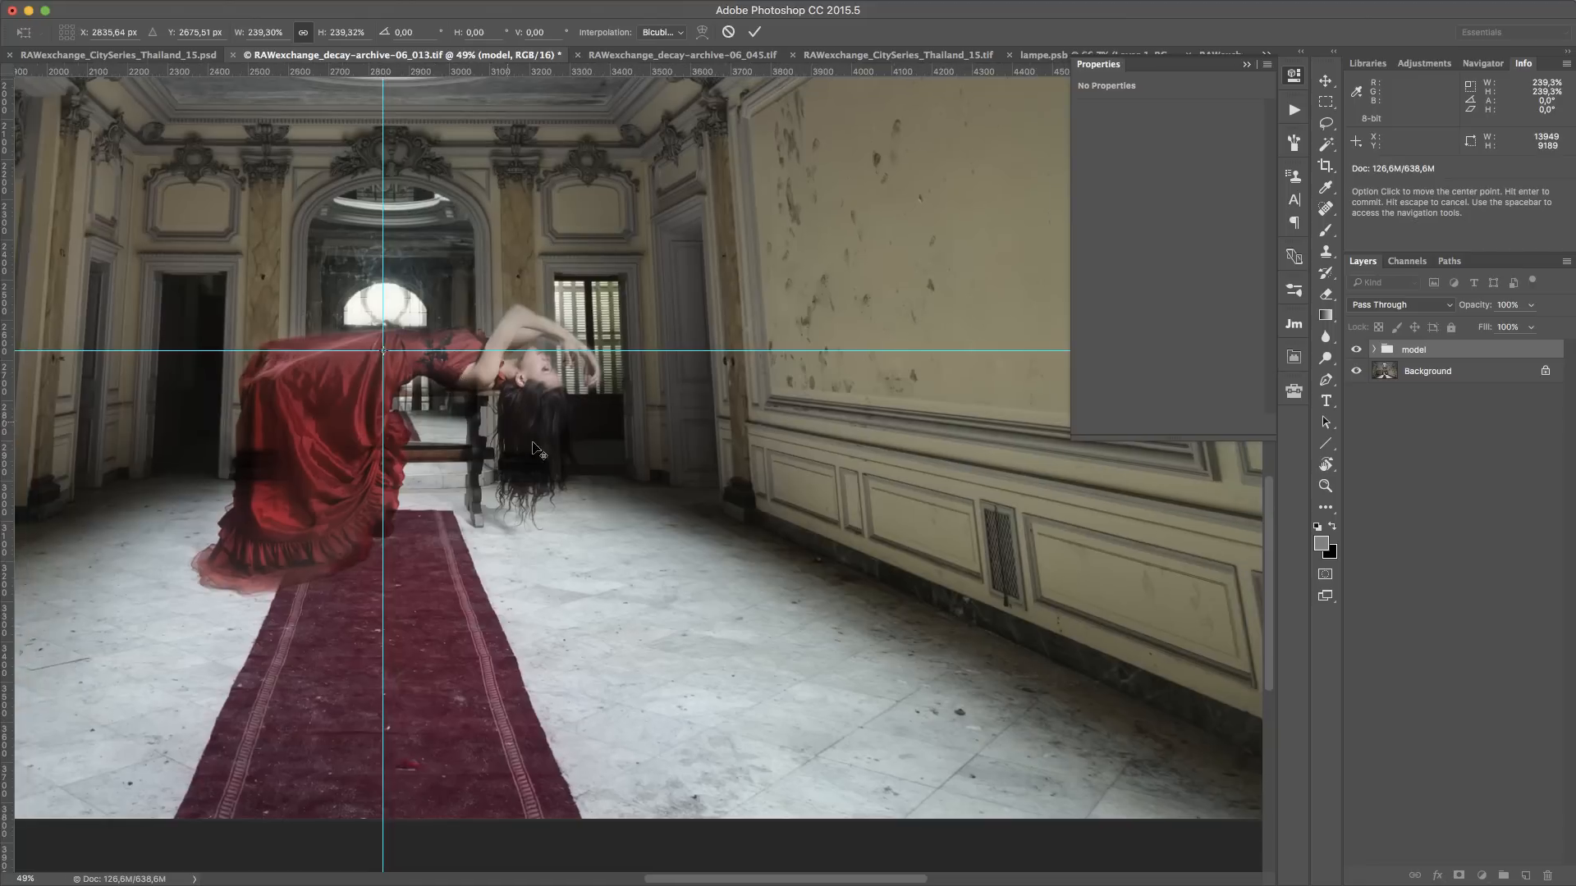
scroll(796, 576, down, 1)
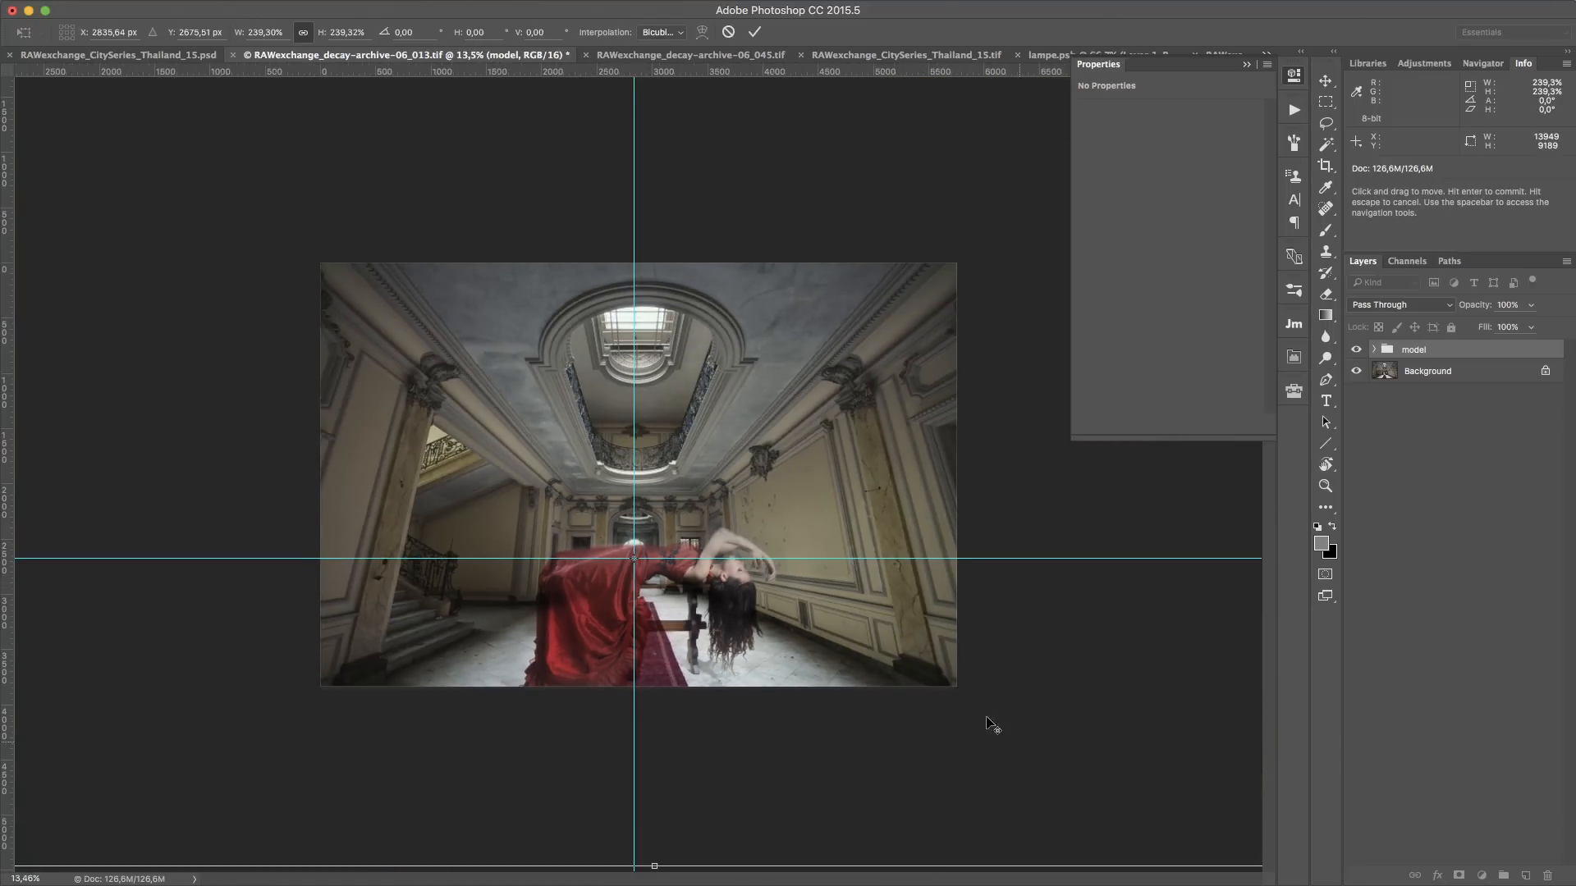
scroll(993, 724, down, 2)
drag(1114, 711, 814, 594)
scroll(652, 513, up, 10)
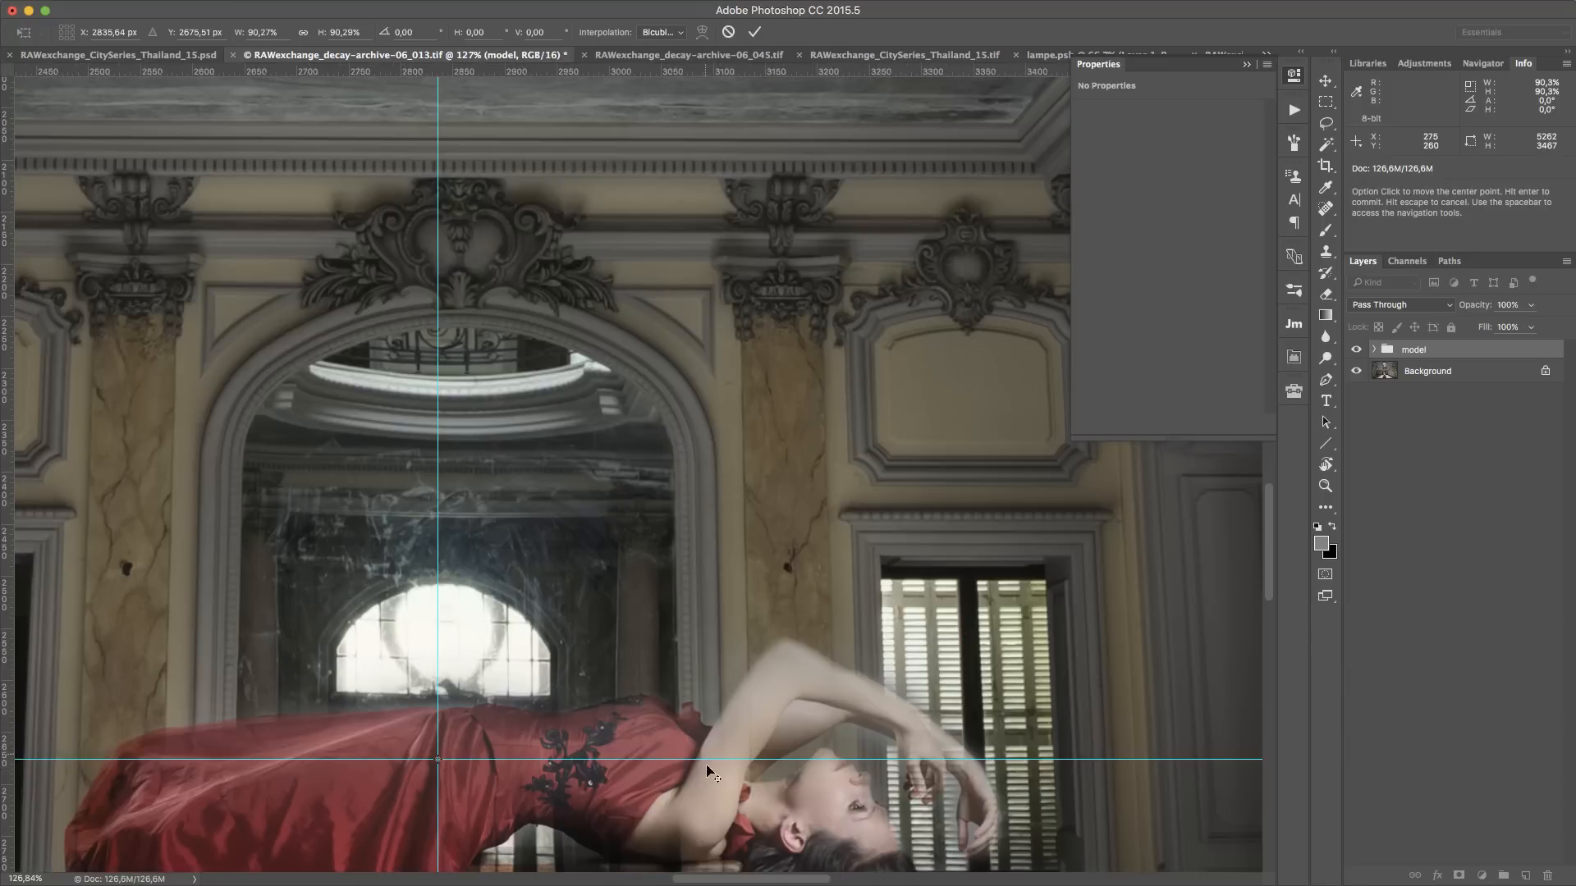
scroll(786, 751, down, 3)
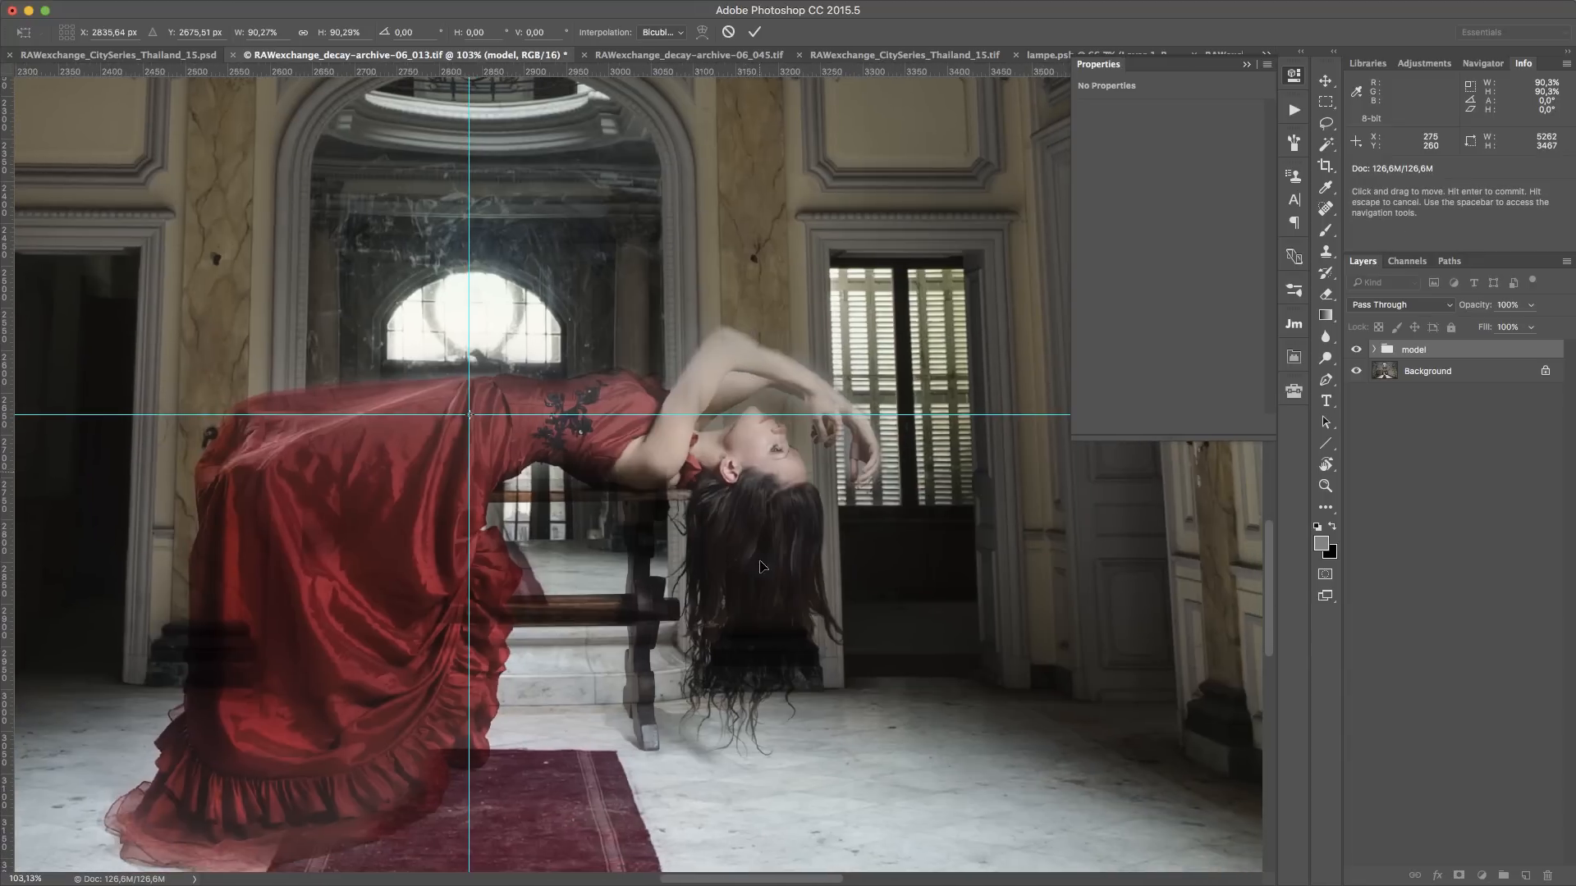
scroll(761, 727, down, 8)
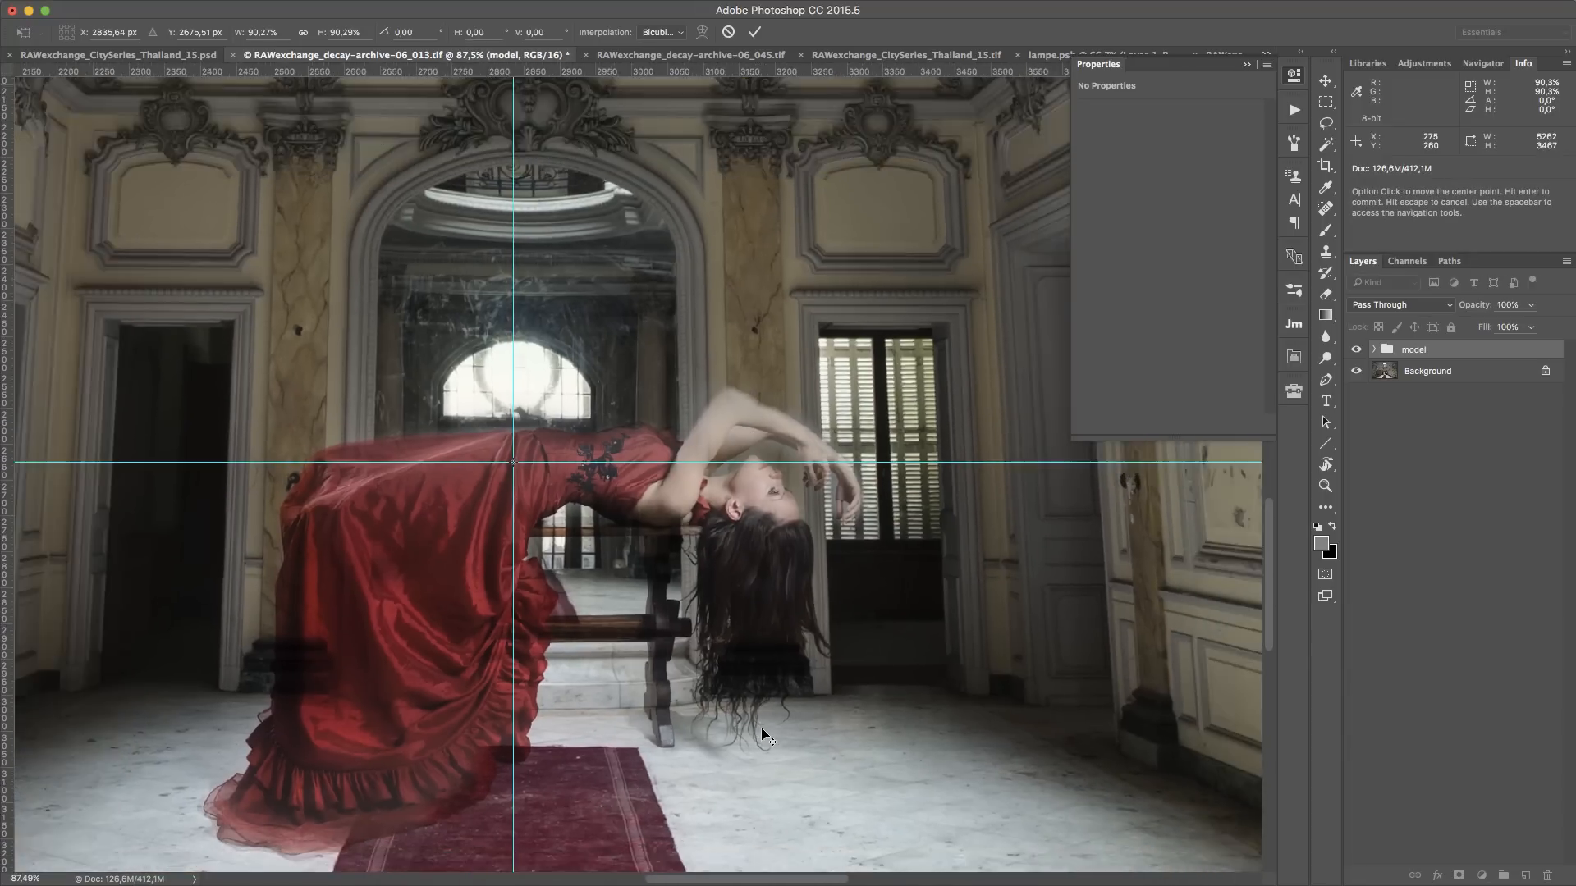
scroll(763, 732, down, 2)
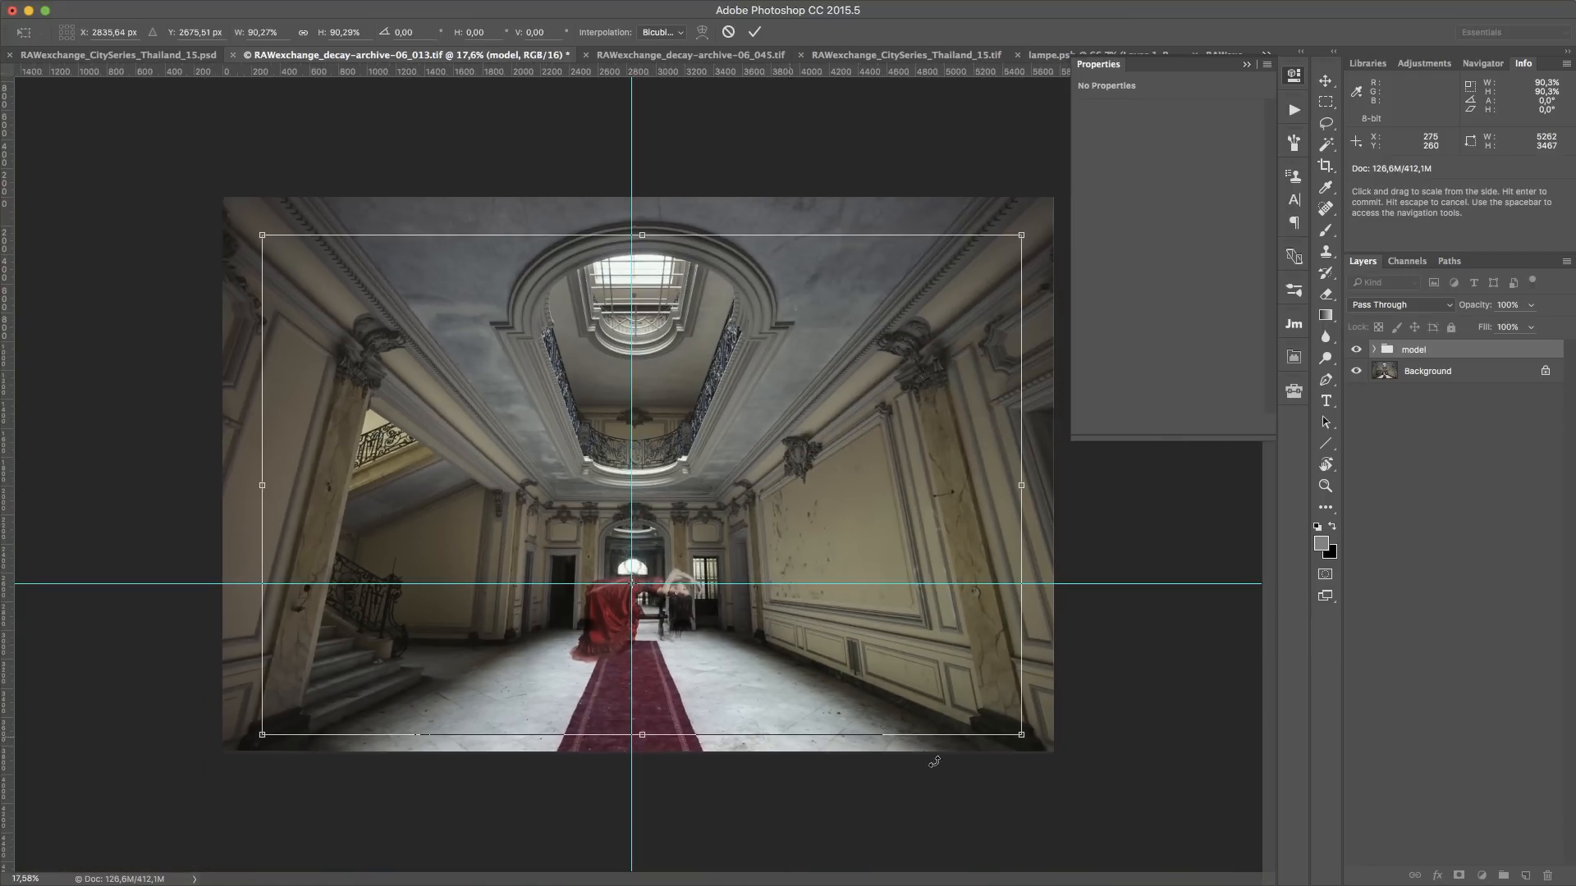
Try enlarging the model group to about 400% and moving it up in the hall, and cancel the transform
drag(1312, 848, 1574, 885)
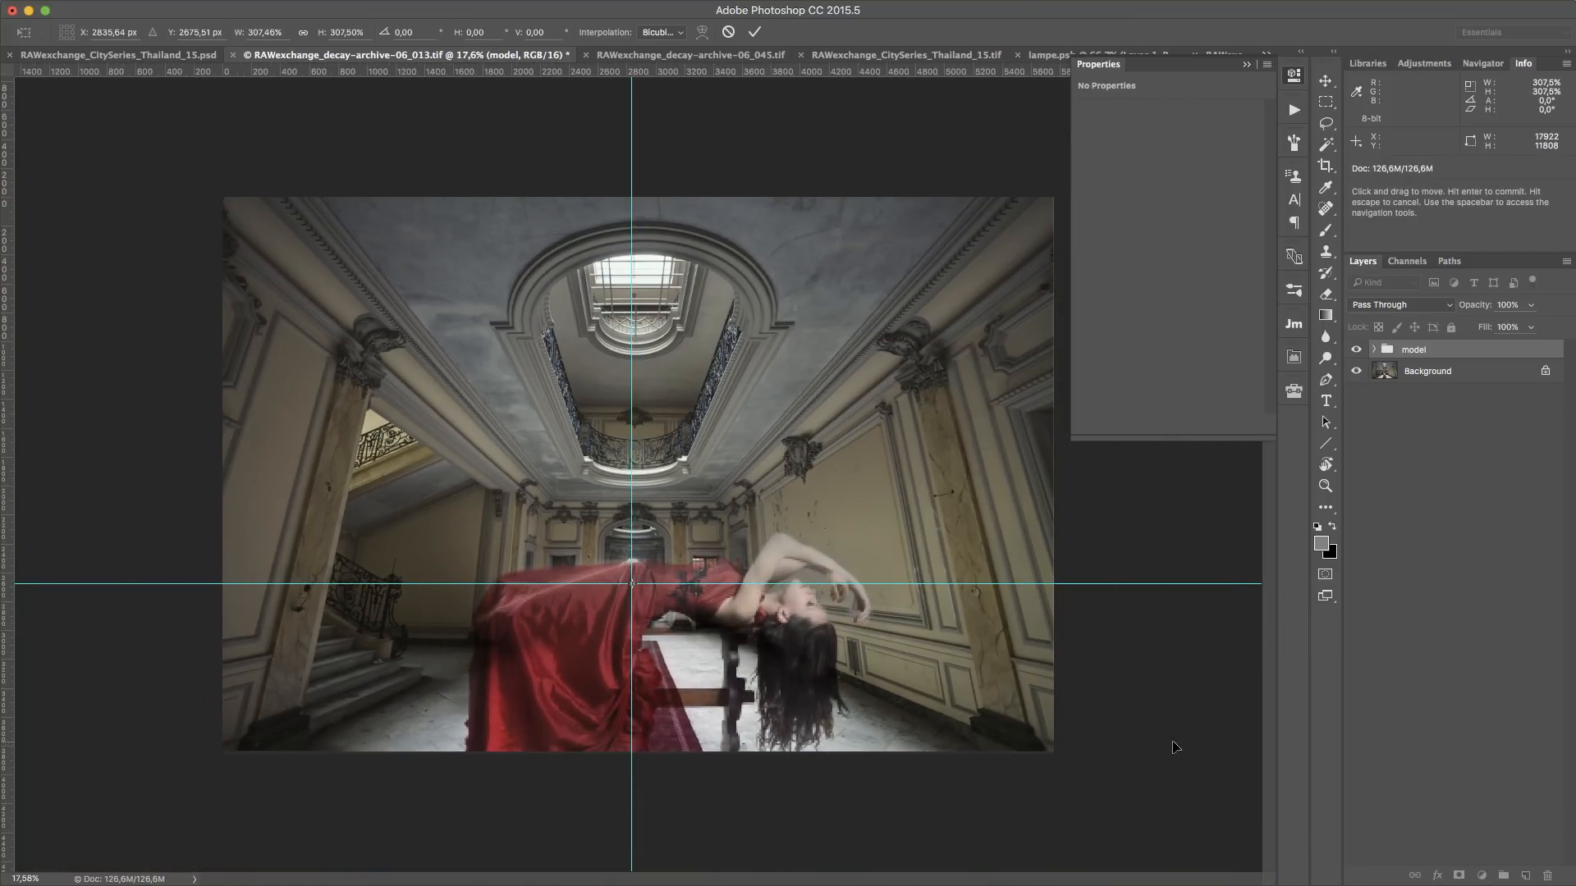
alt+scroll(1128, 722, down, 5)
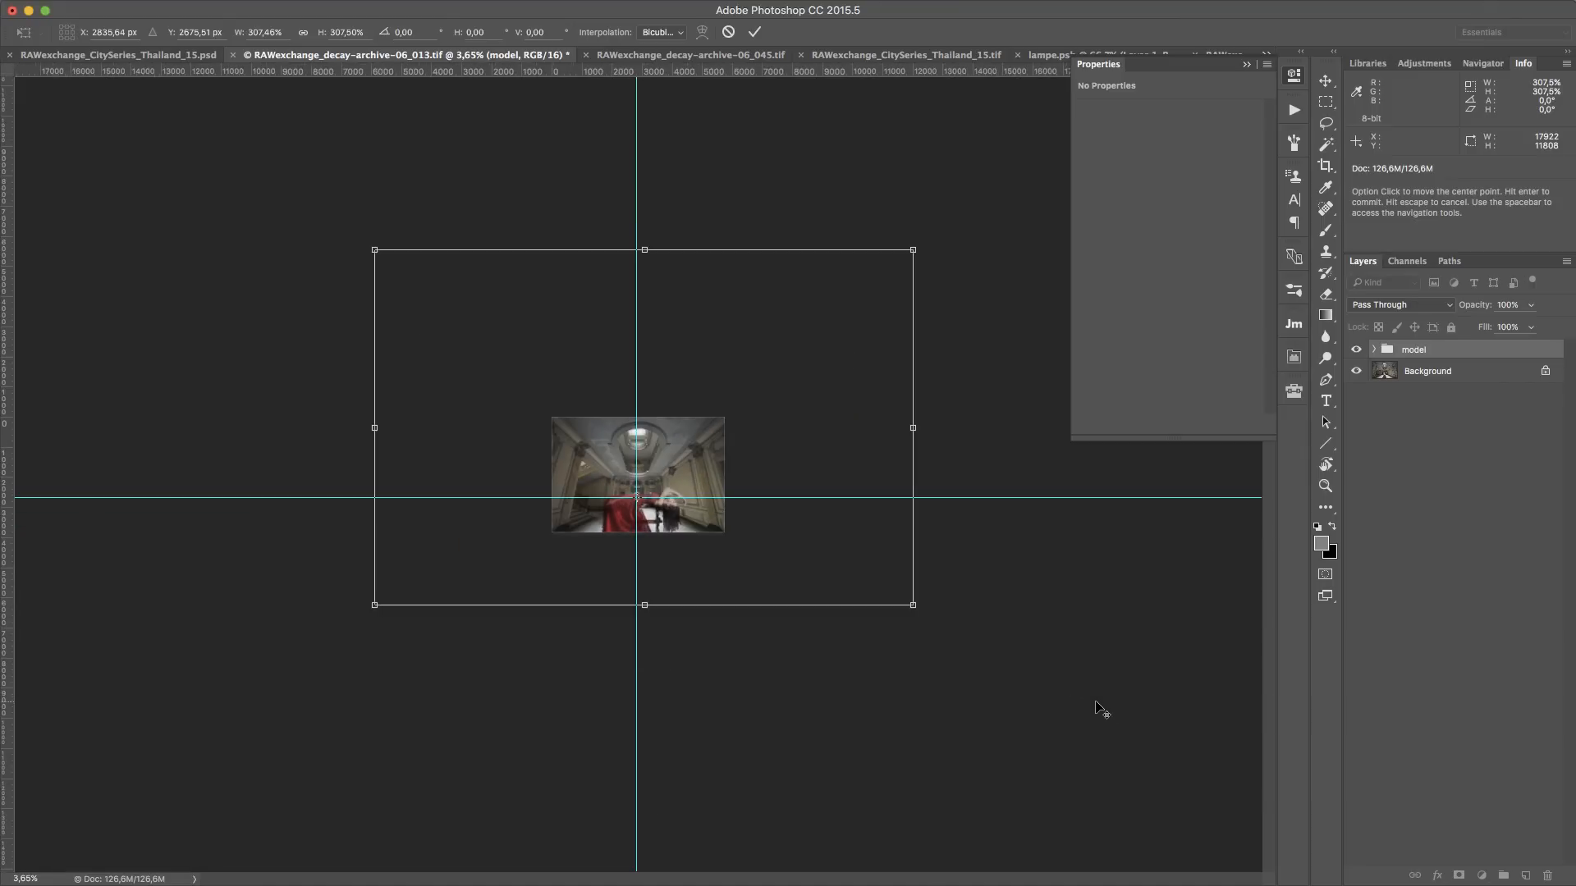
drag(911, 601, 996, 638)
alt+scroll(734, 576, up, 6)
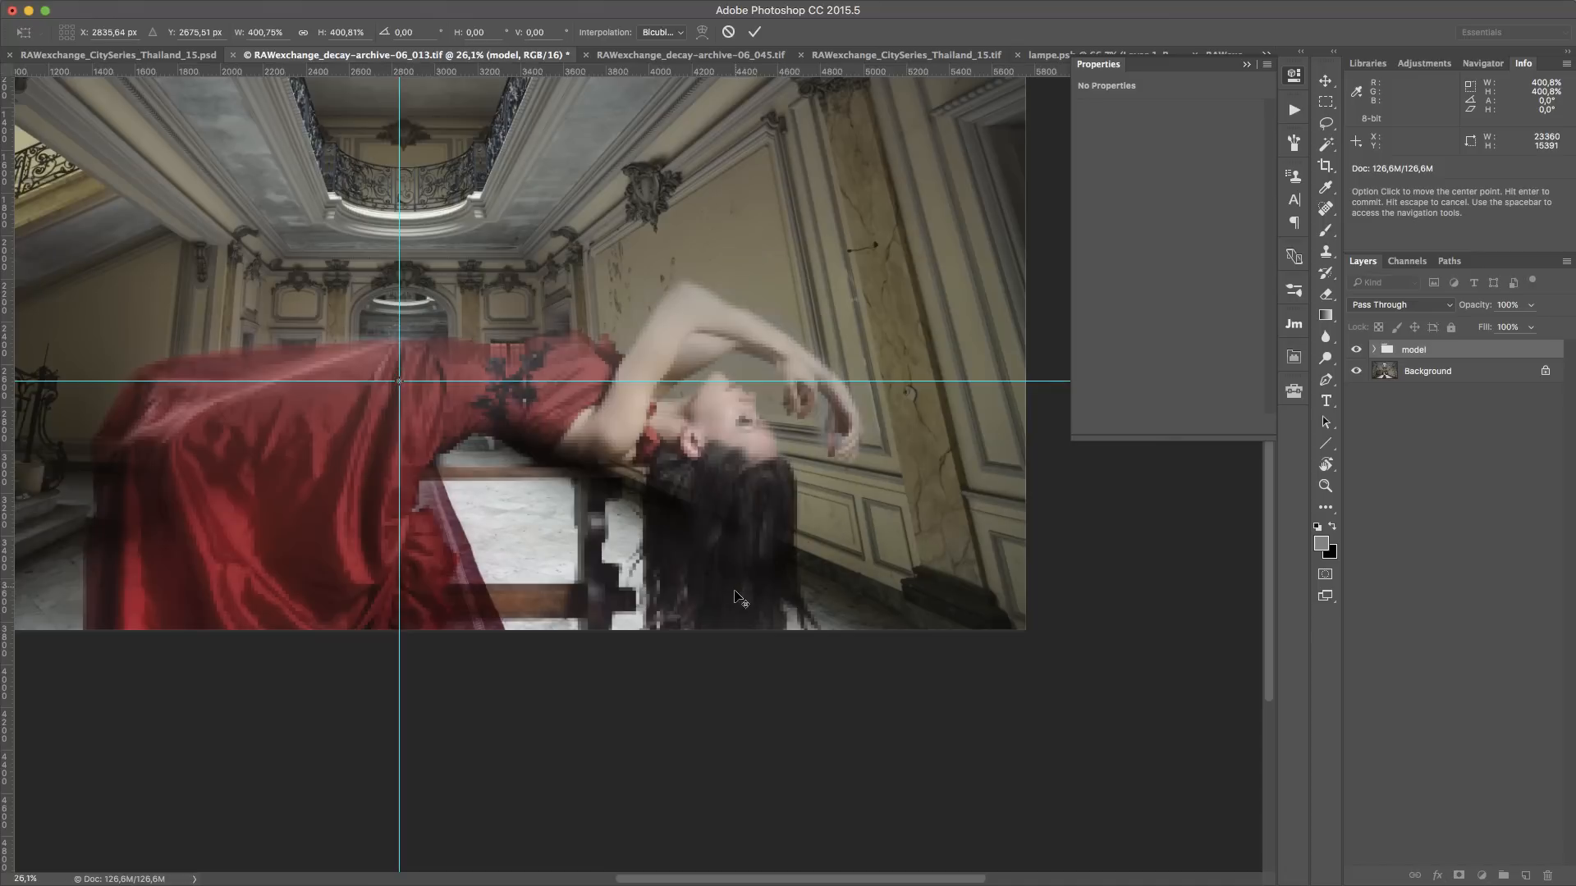
drag(474, 405, 483, 204)
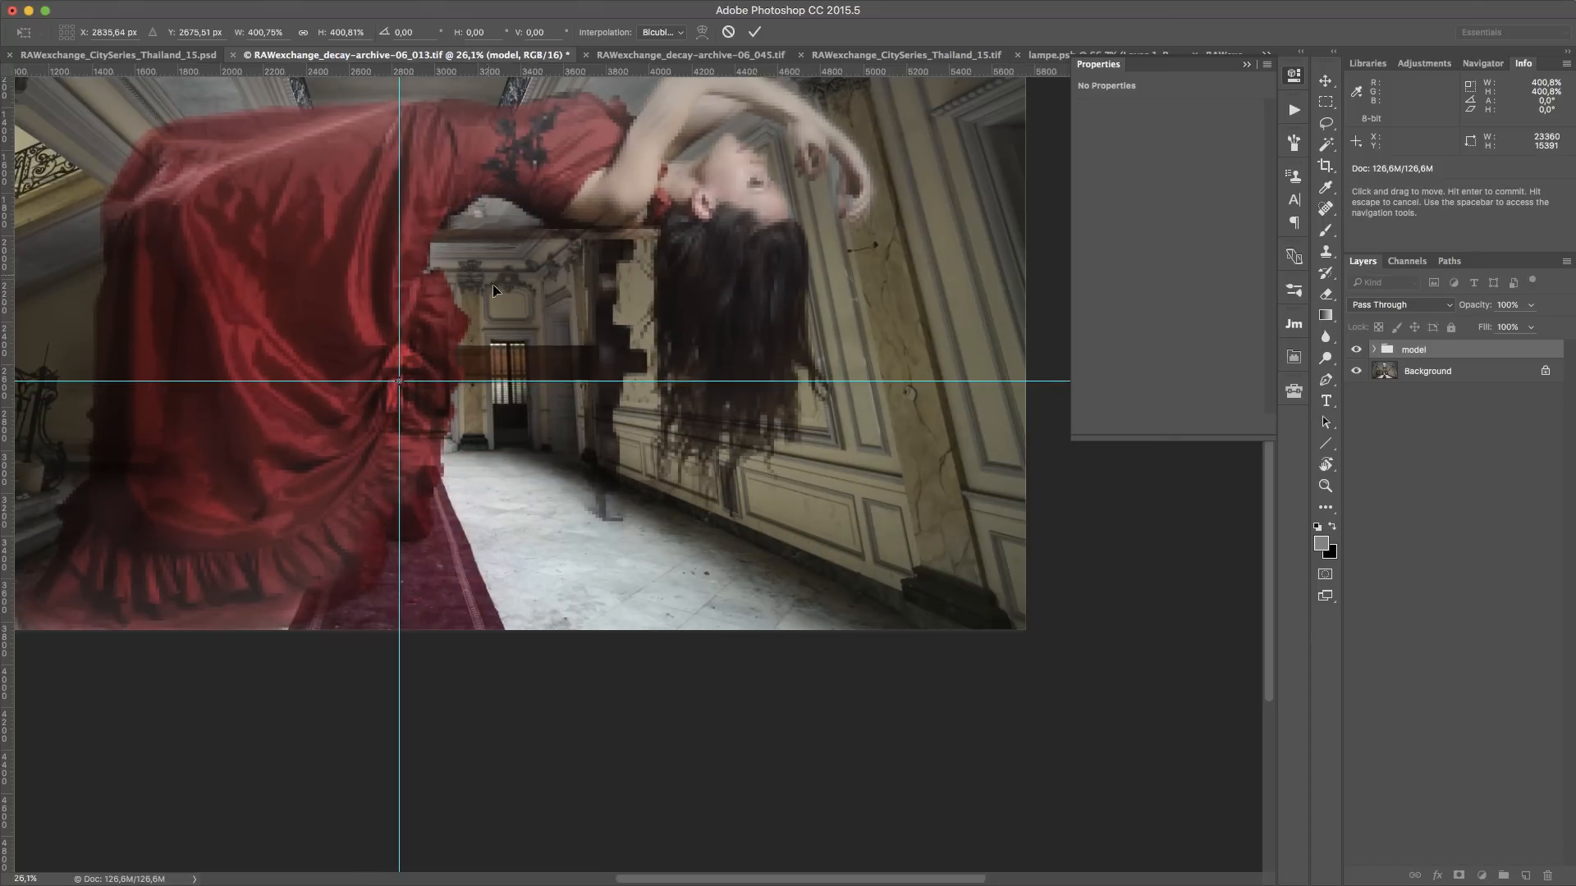
alt+scroll(636, 356, down, 3)
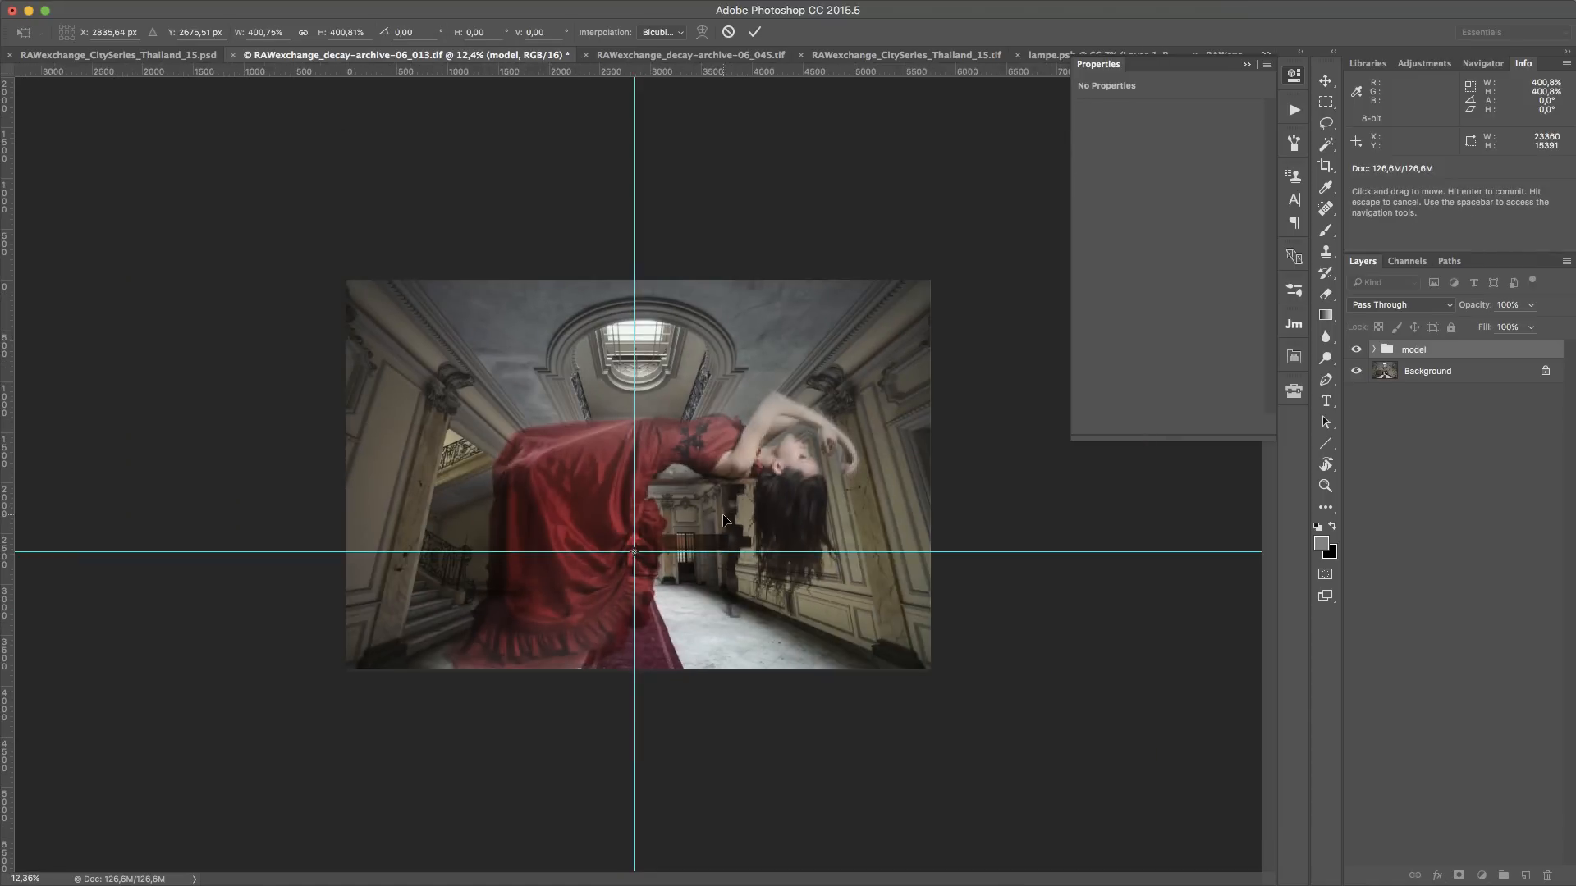
key(Escape)
Hide the guides and examine the model's placement in the hall, both close up and in the whole composite
key(z)
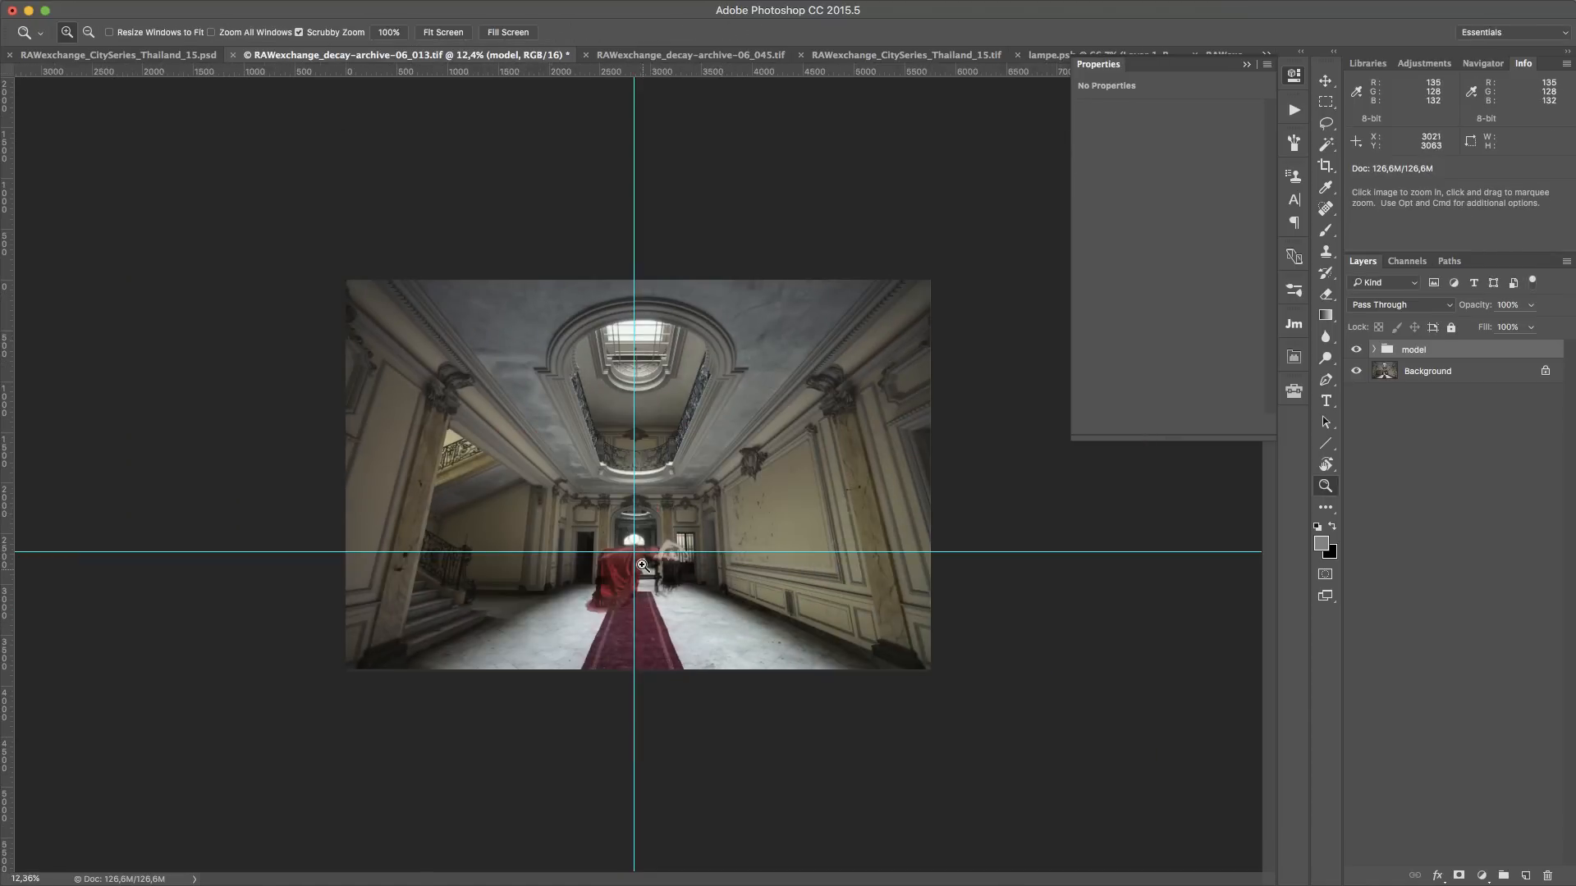
alt+scroll(692, 549, up, 2)
alt+scroll(693, 549, up, 2)
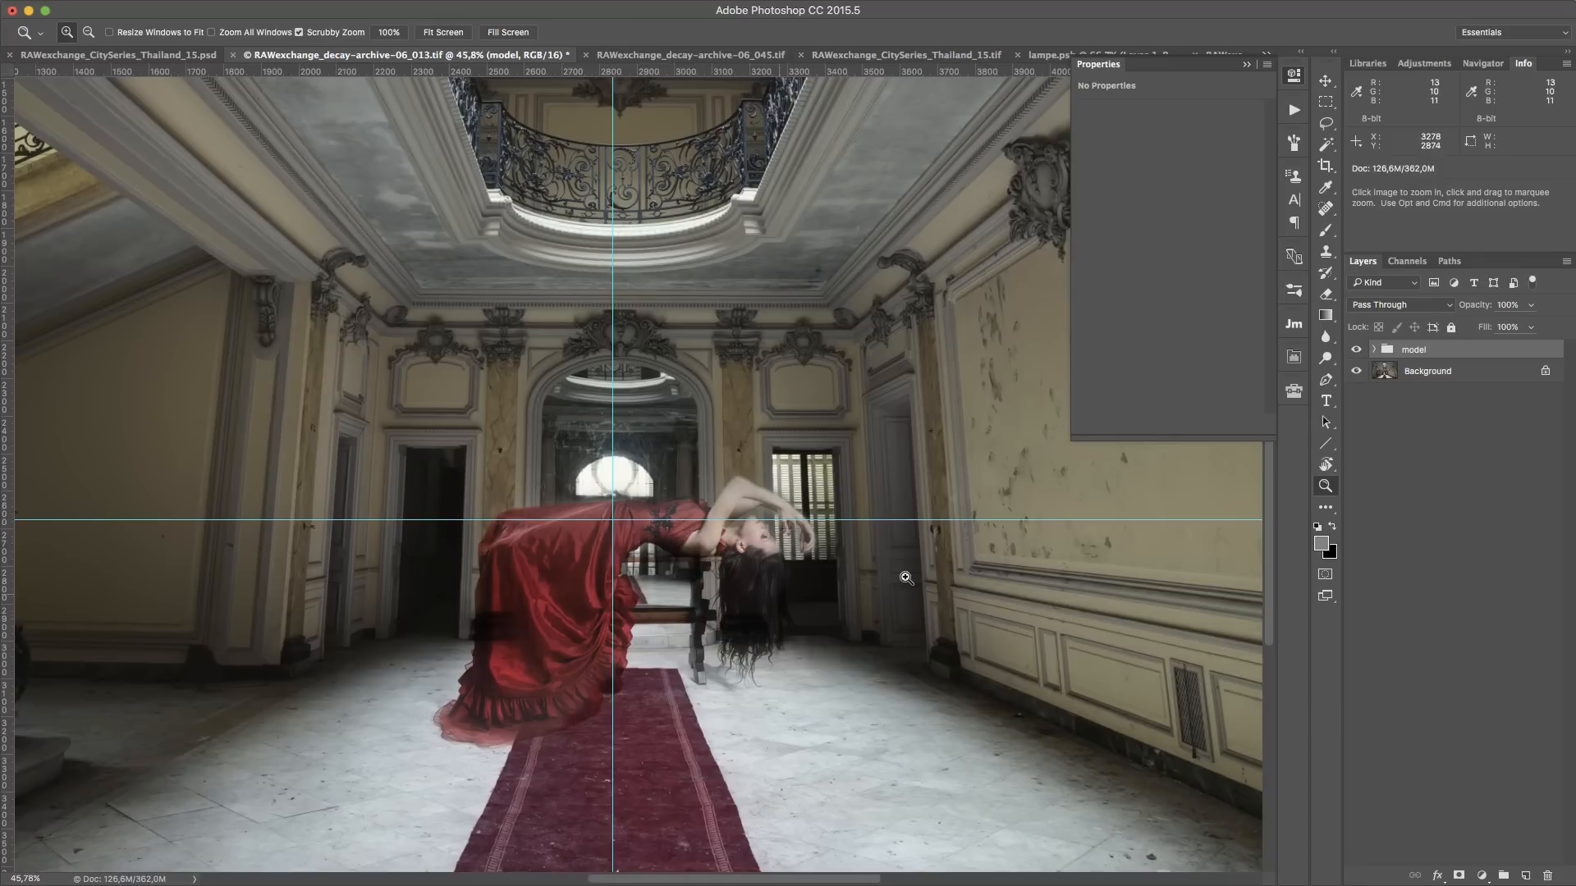
key(super)
key(super+semicolon)
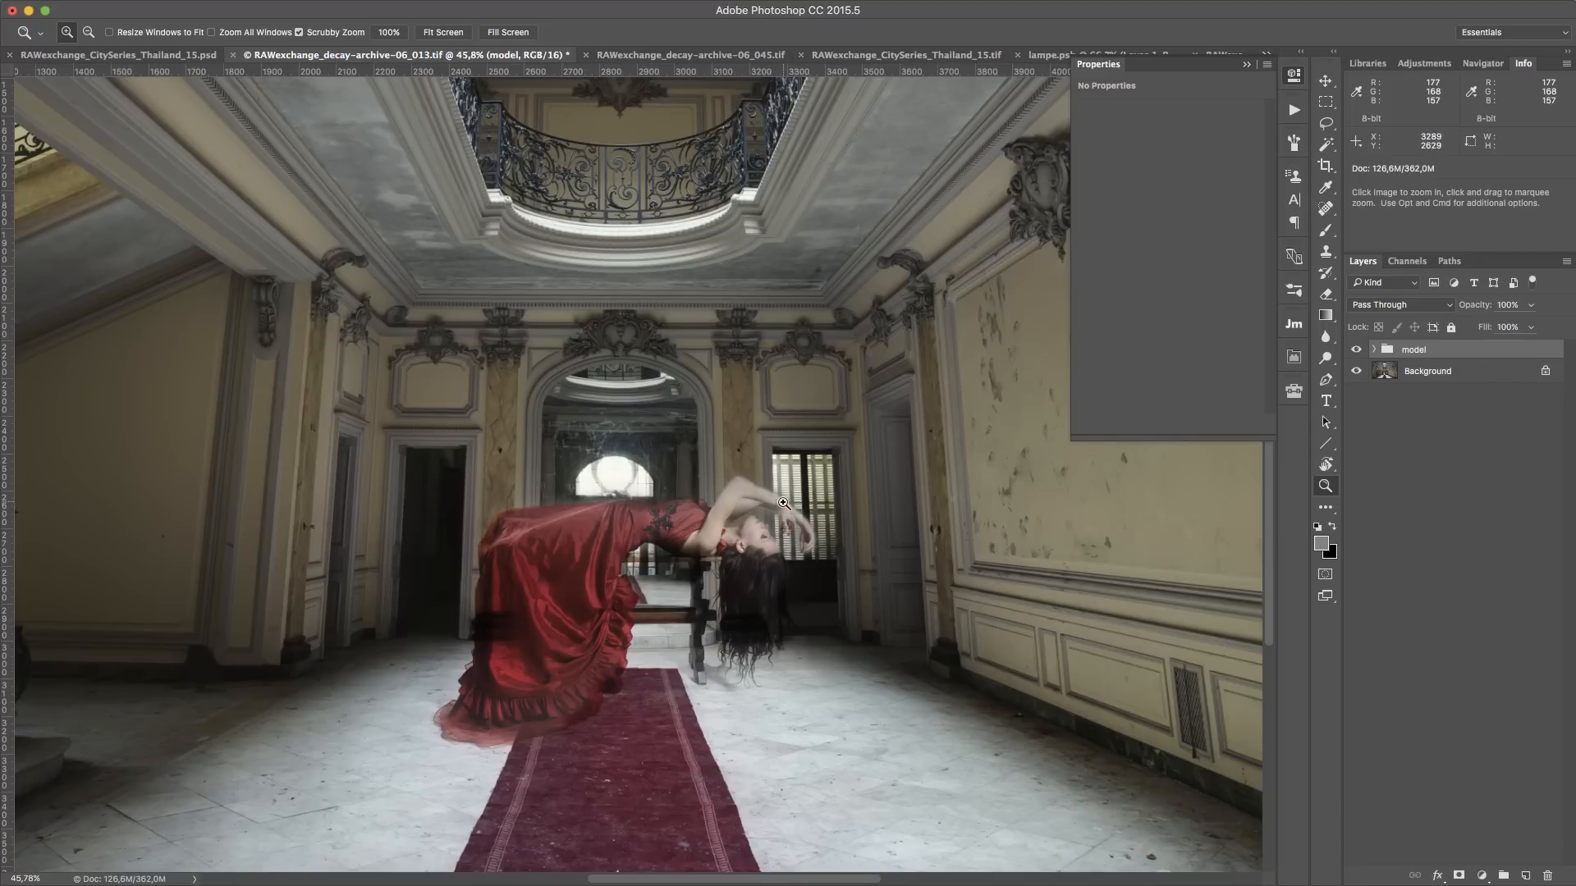
mouse_move(751, 502)
mouse_down()
mouse_move(874, 499)
mouse_move(772, 495)
mouse_up()
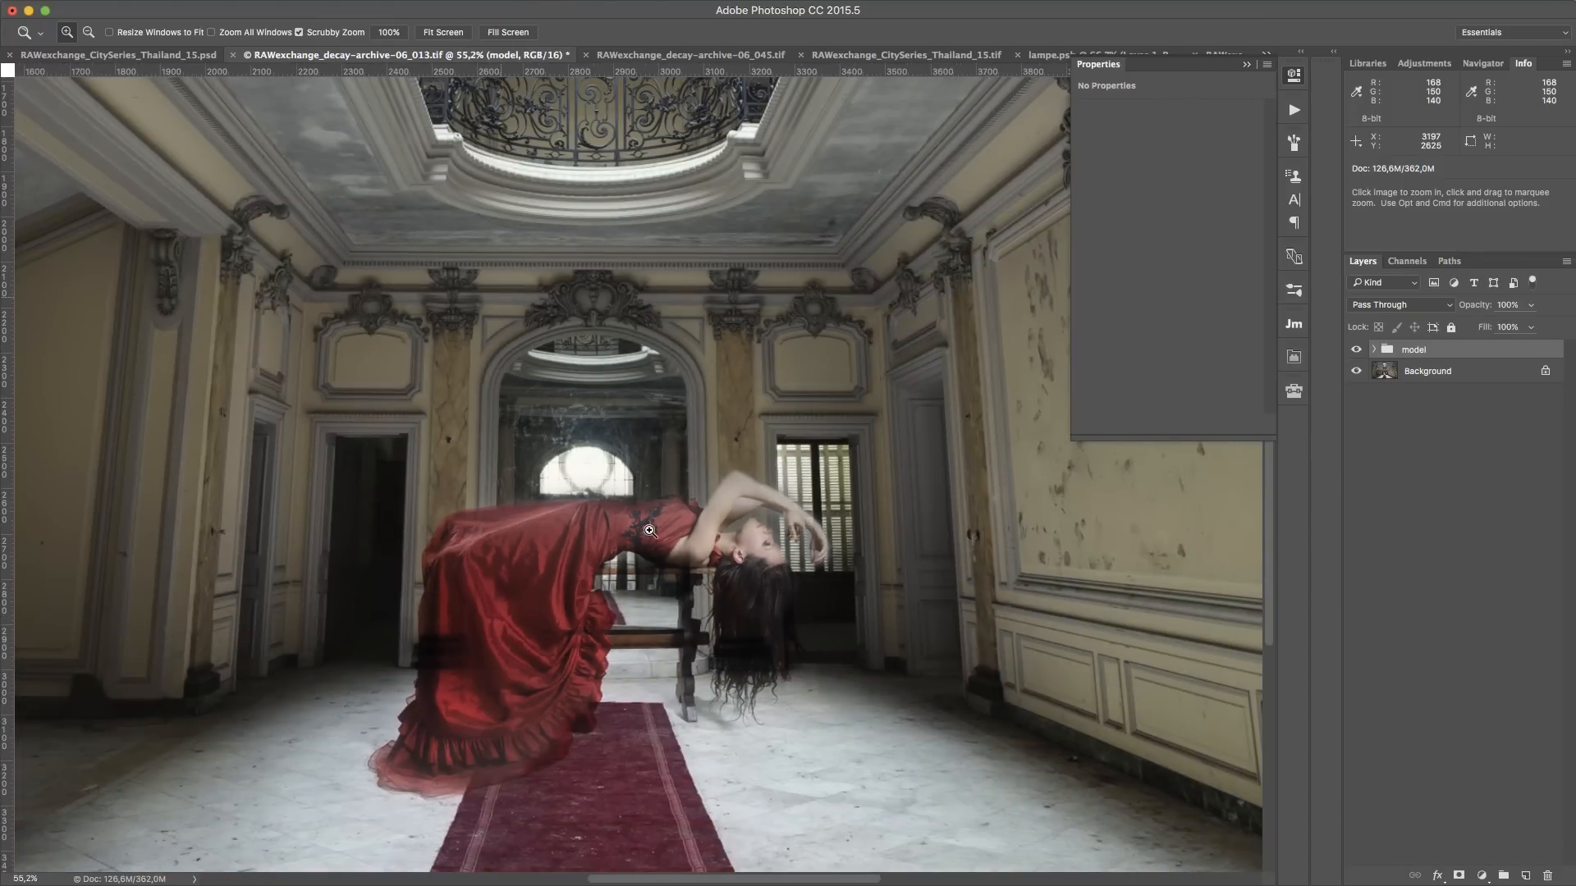
mouse_move(649, 531)
mouse_down()
mouse_move(623, 532)
mouse_move(681, 532)
mouse_move(595, 535)
mouse_move(658, 528)
mouse_up()
drag(830, 636, 753, 605)
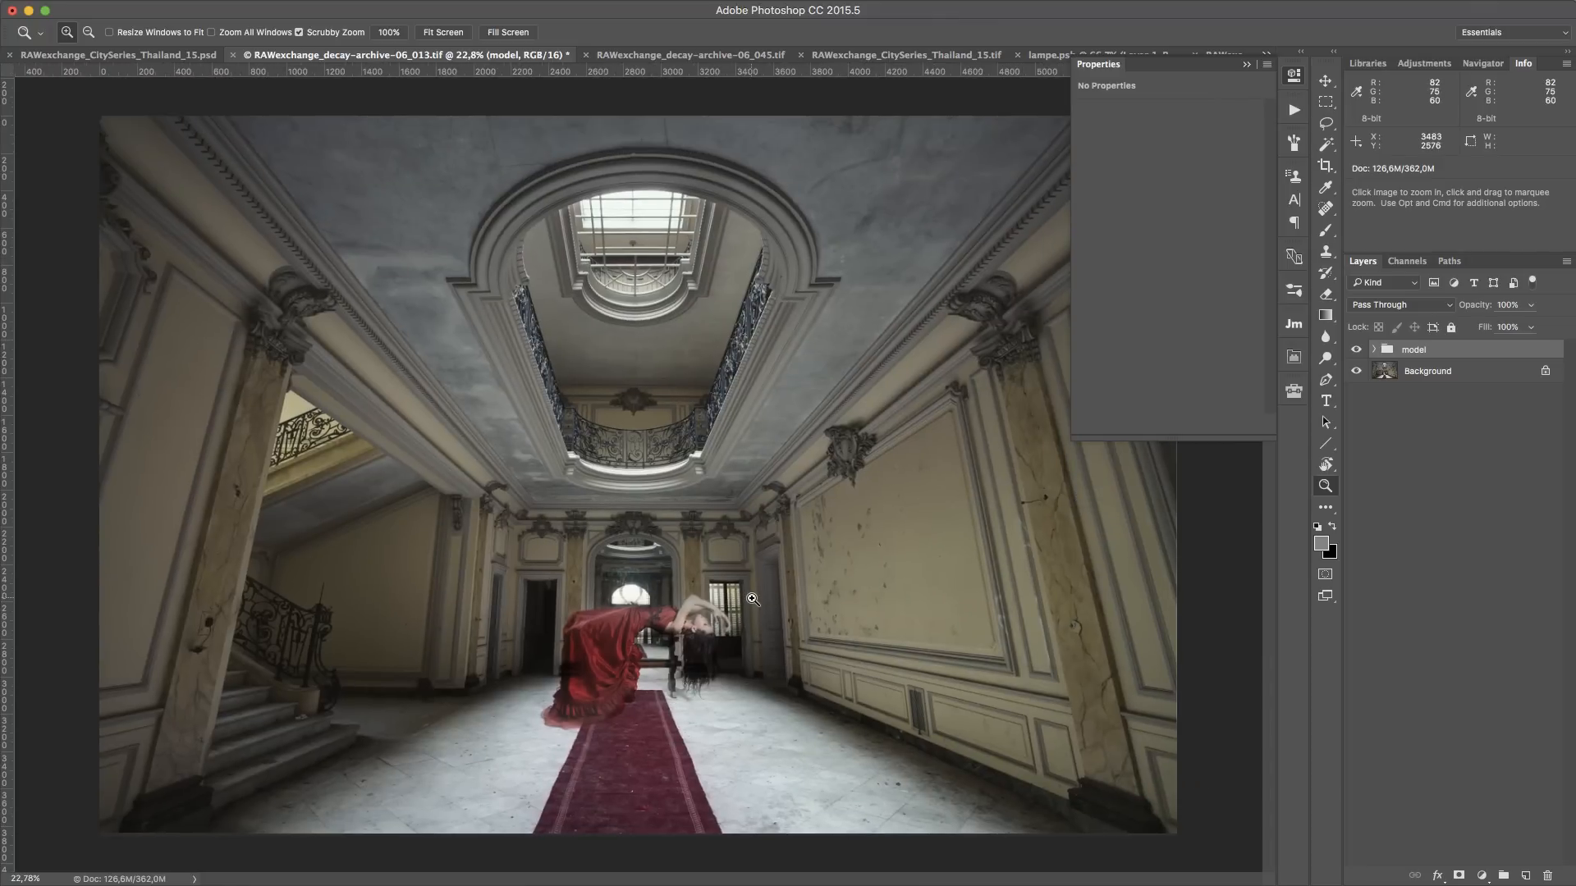